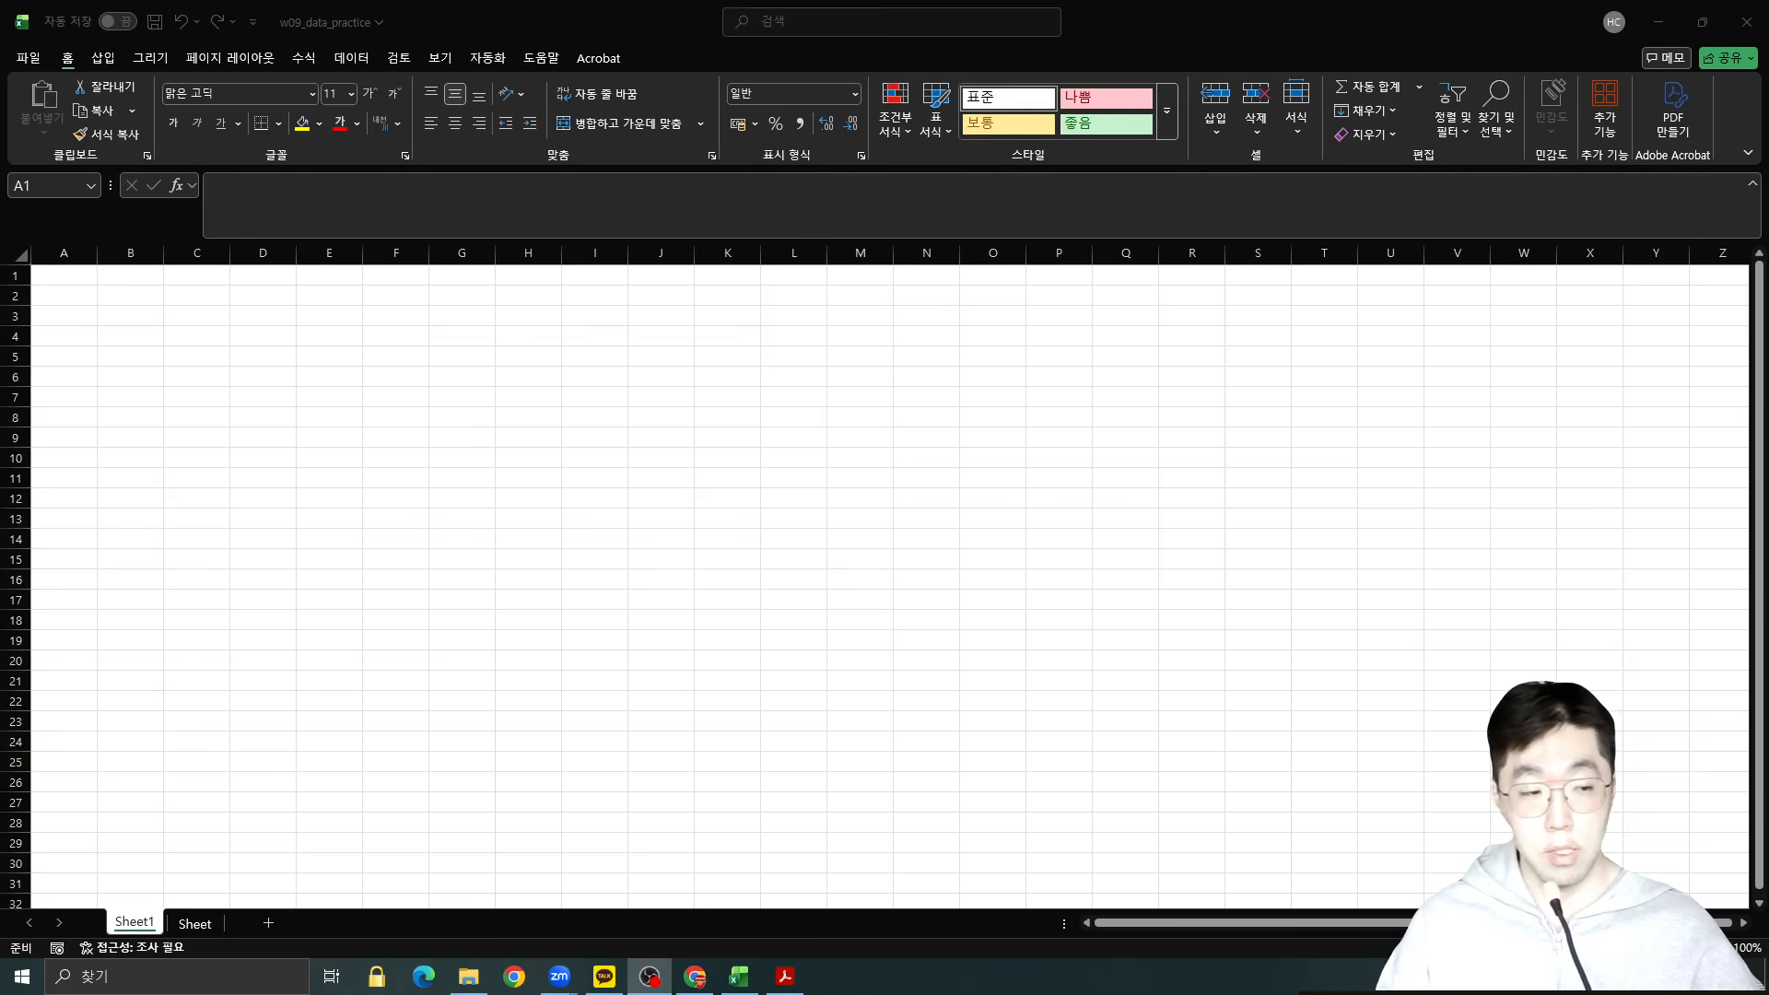
Enable the 개발 도구 tab in the ribbon customization options.
click(1167, 566)
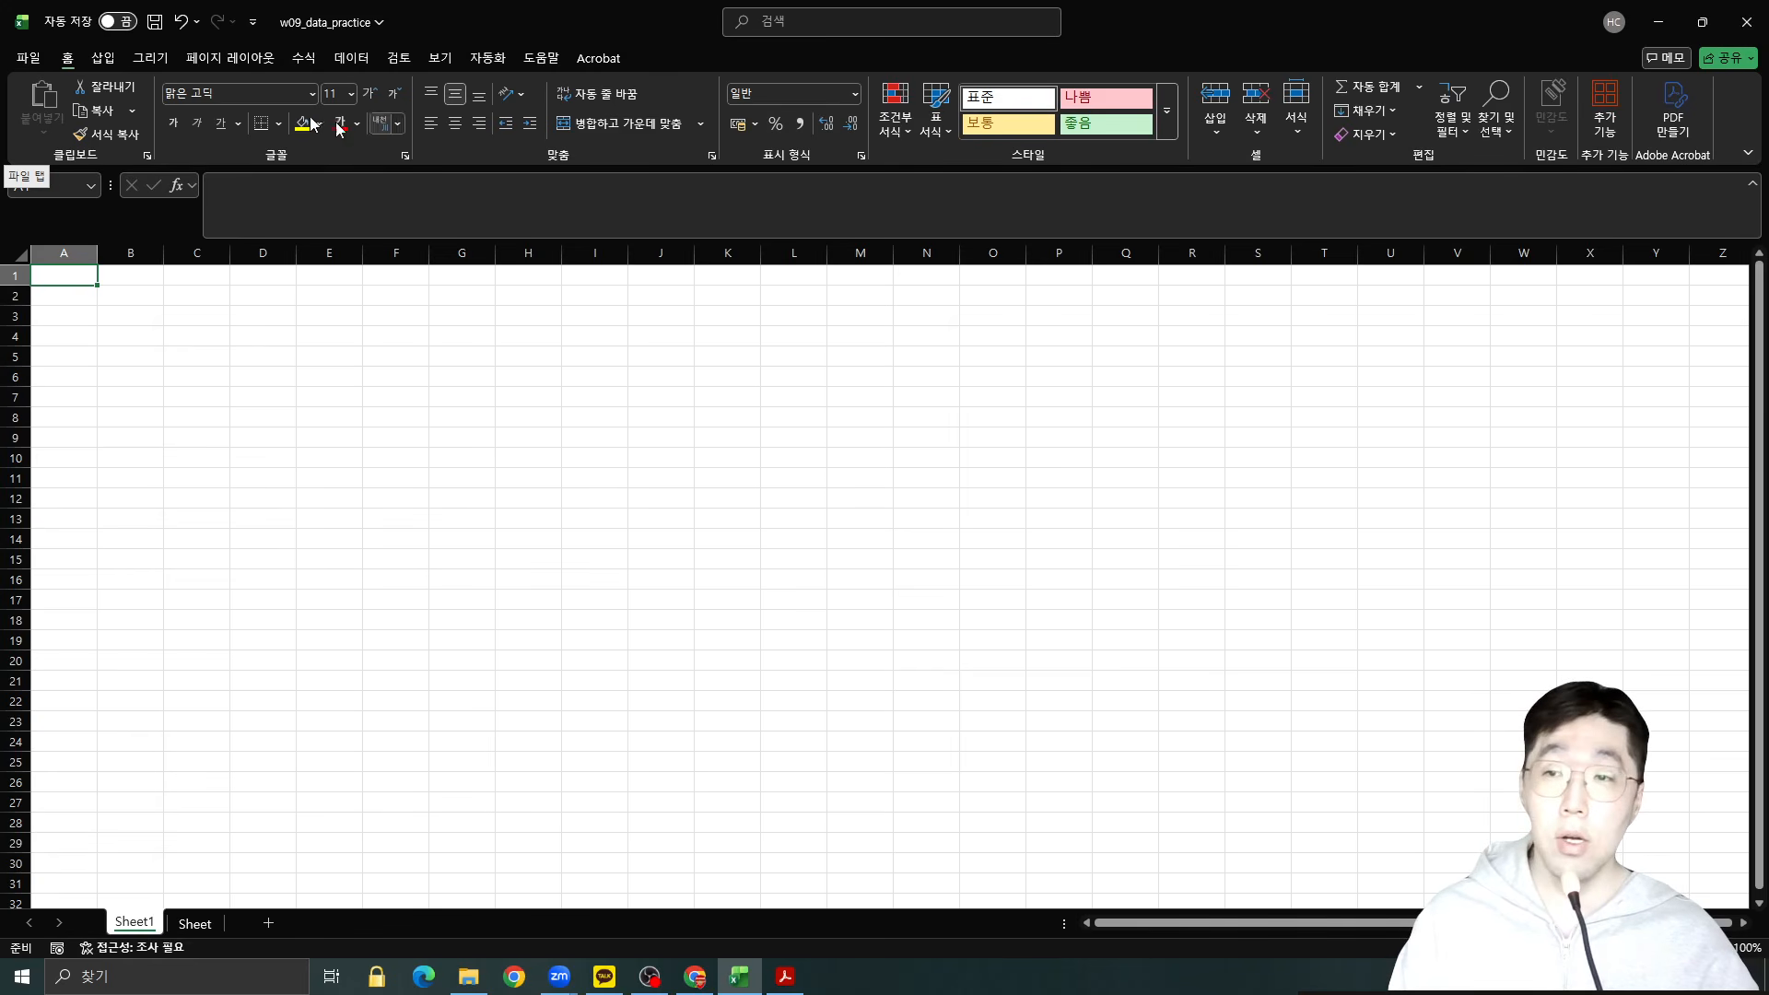
click(21, 59)
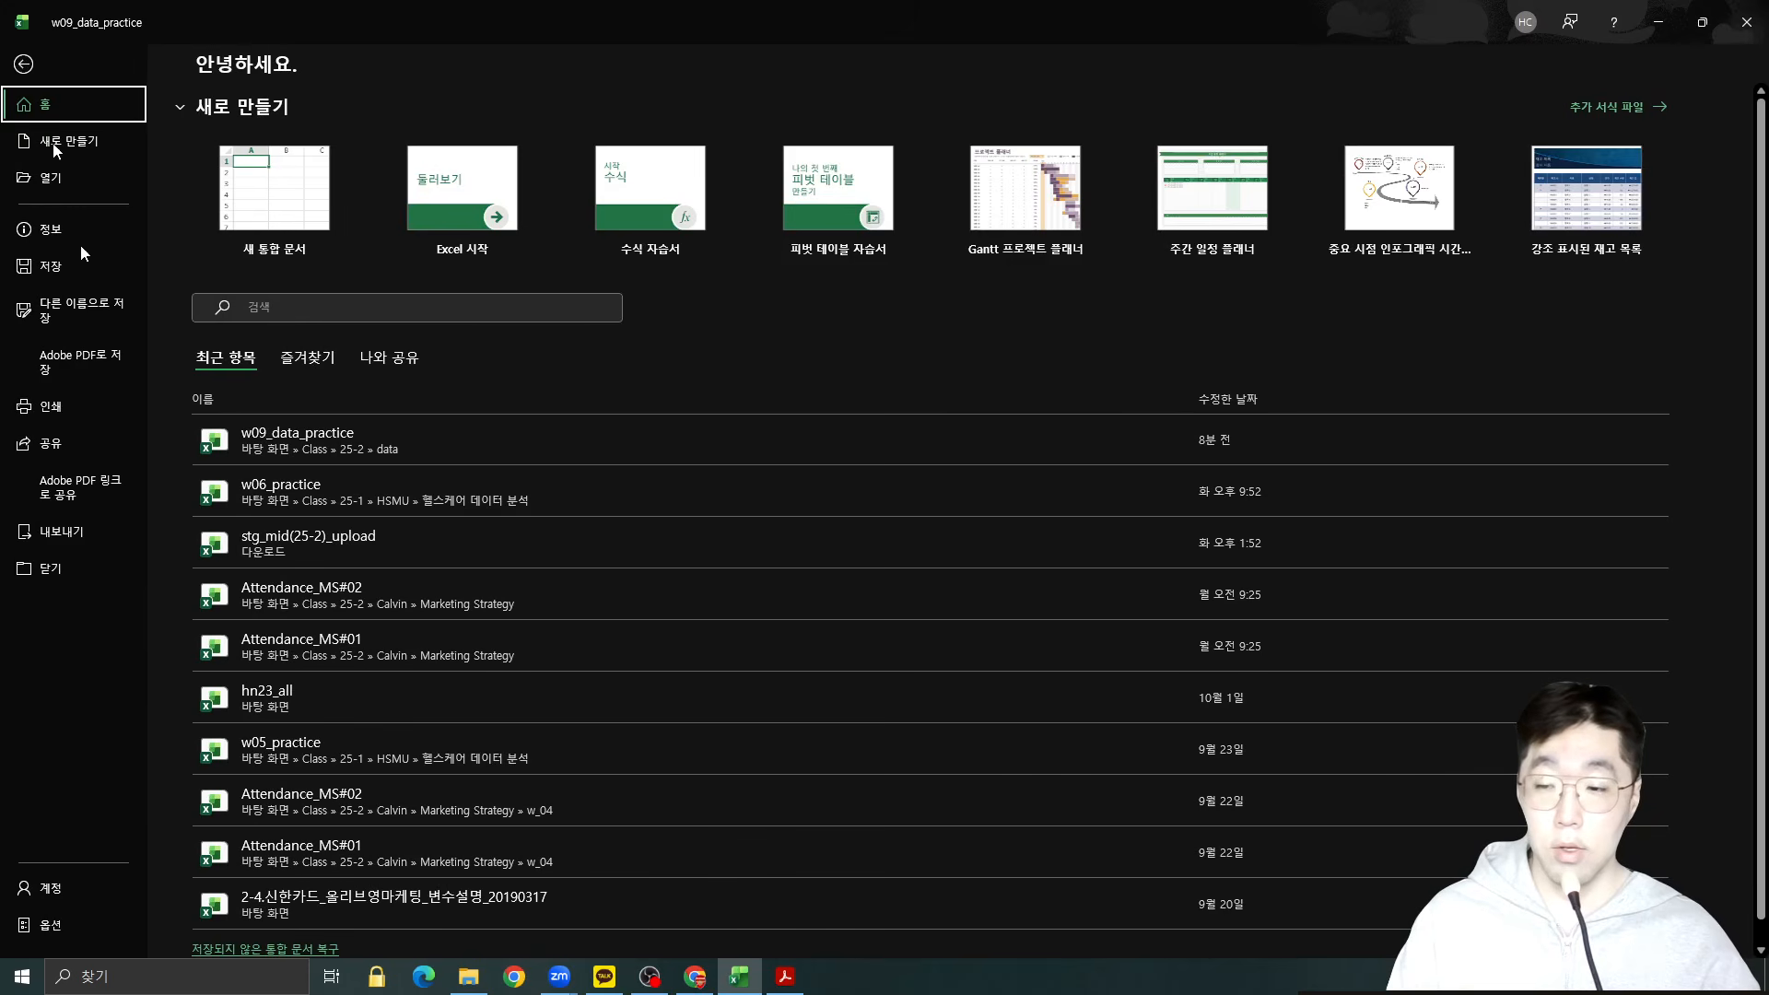
click(56, 933)
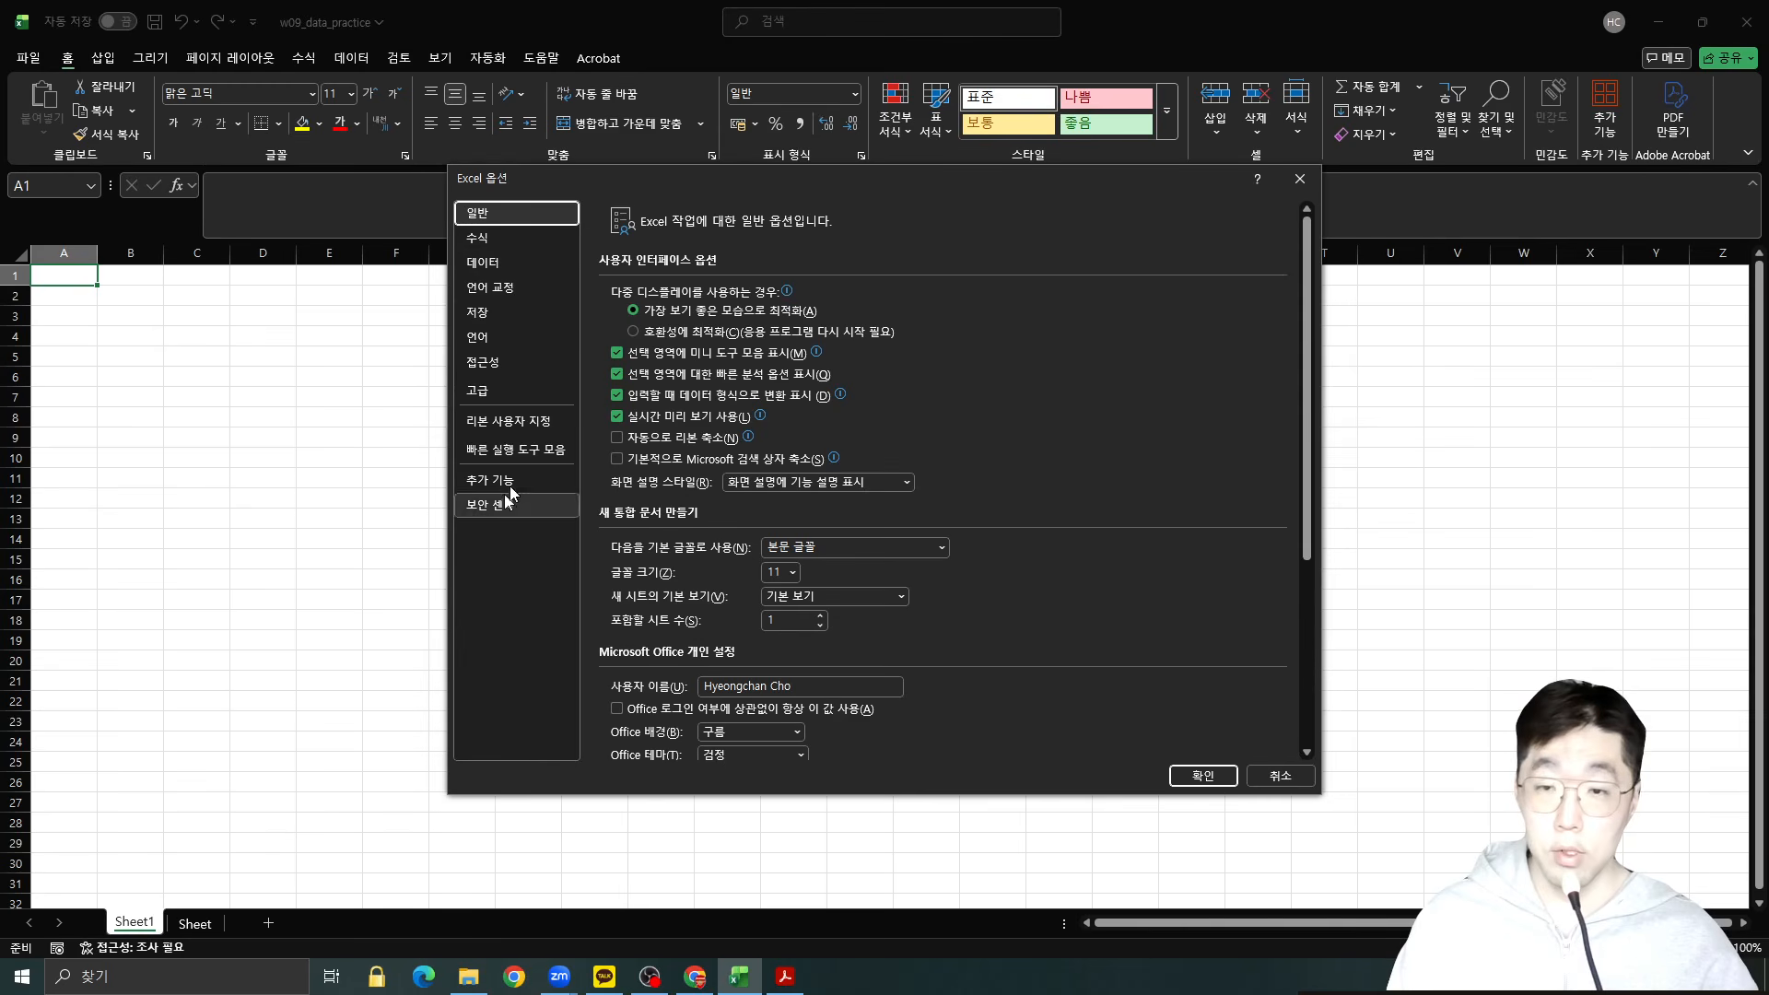
click(536, 424)
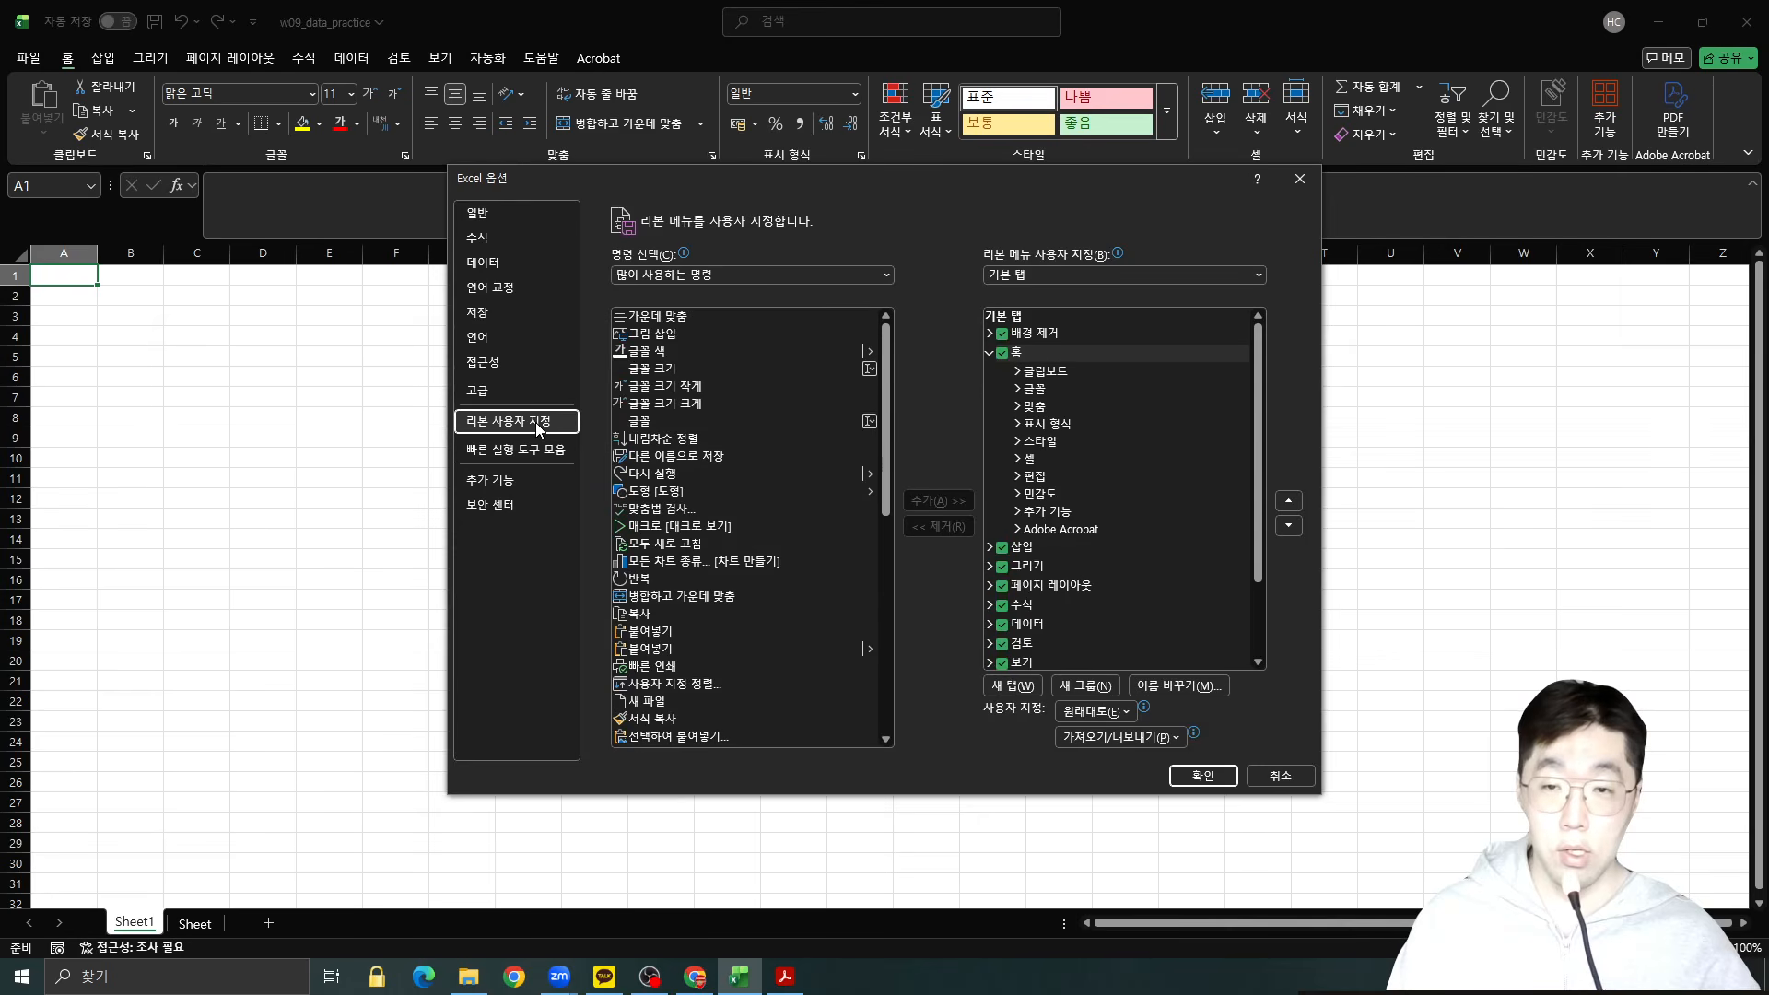
click(992, 352)
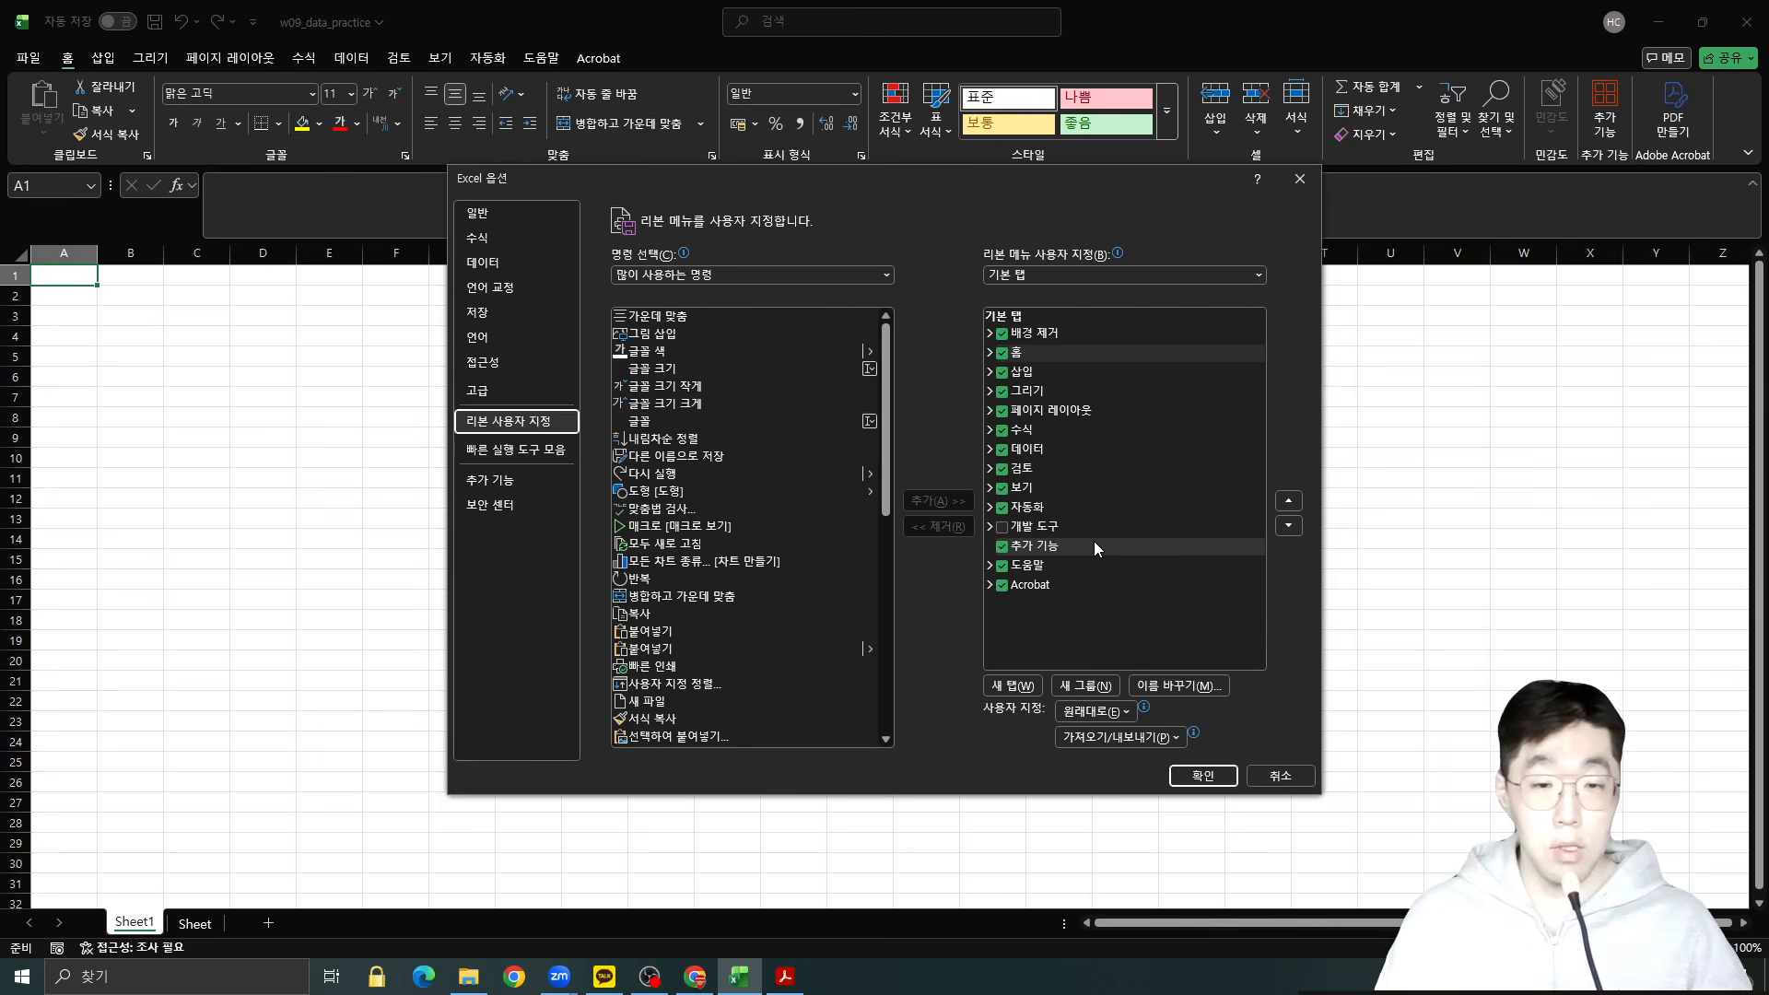
click(1002, 528)
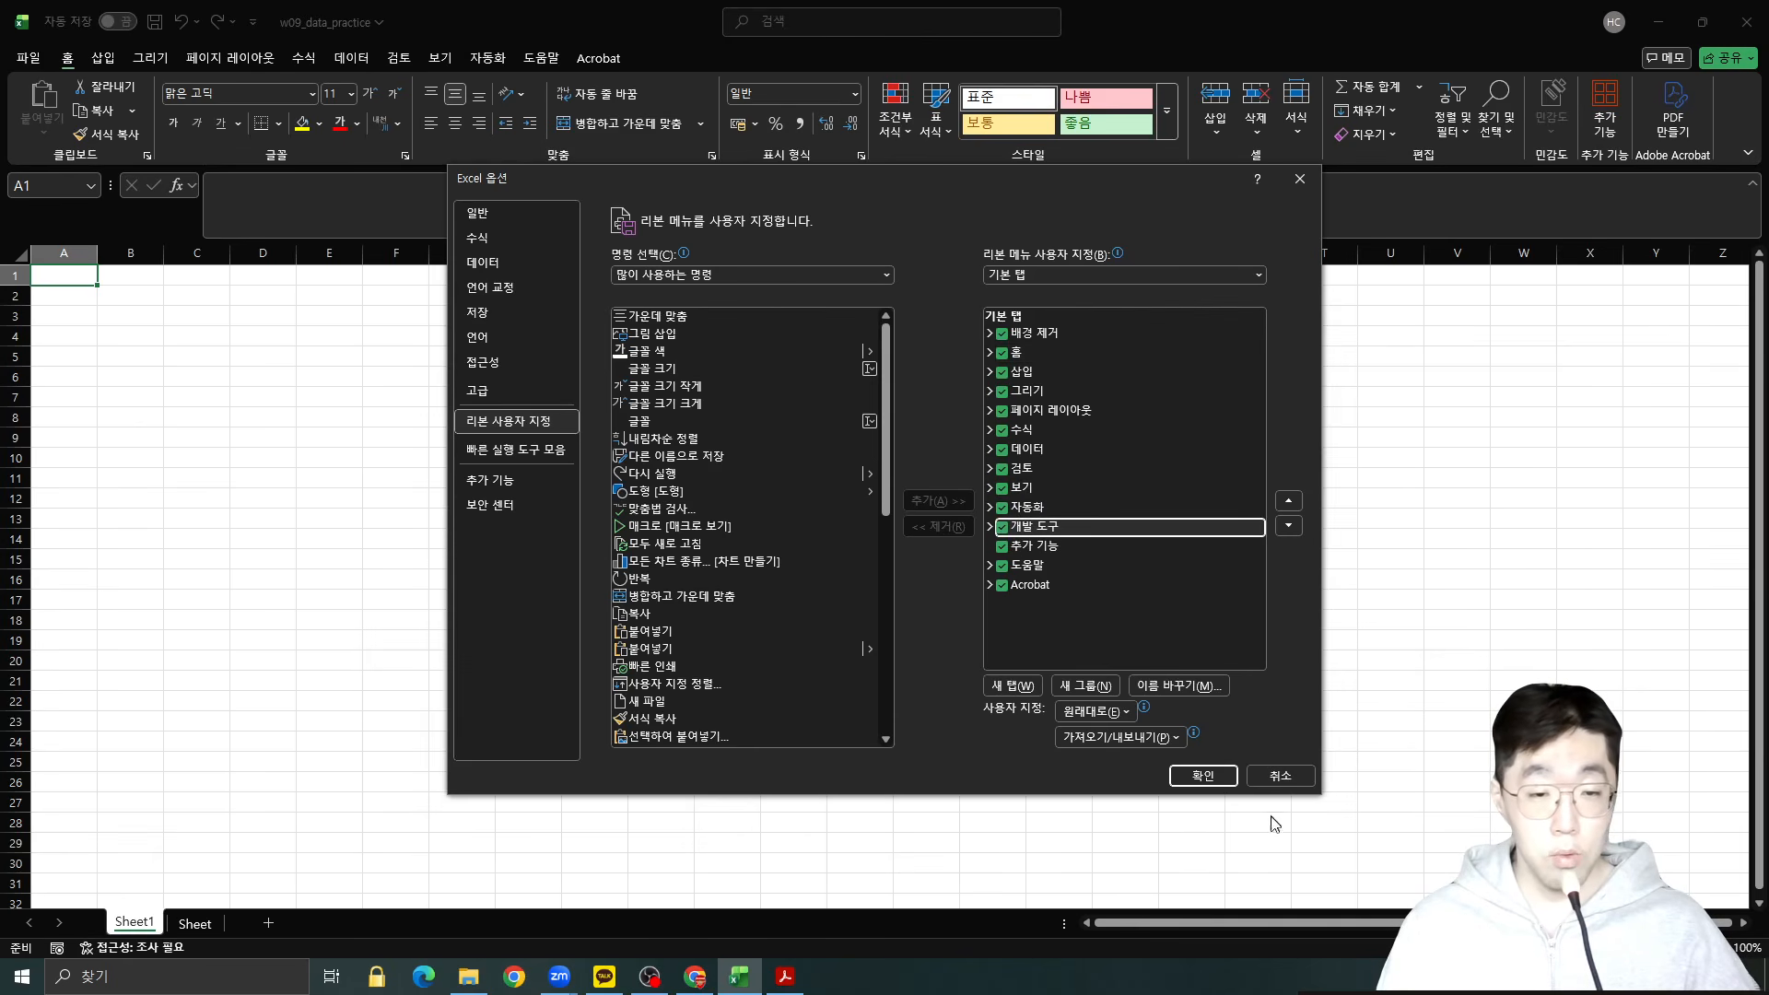
click(1202, 776)
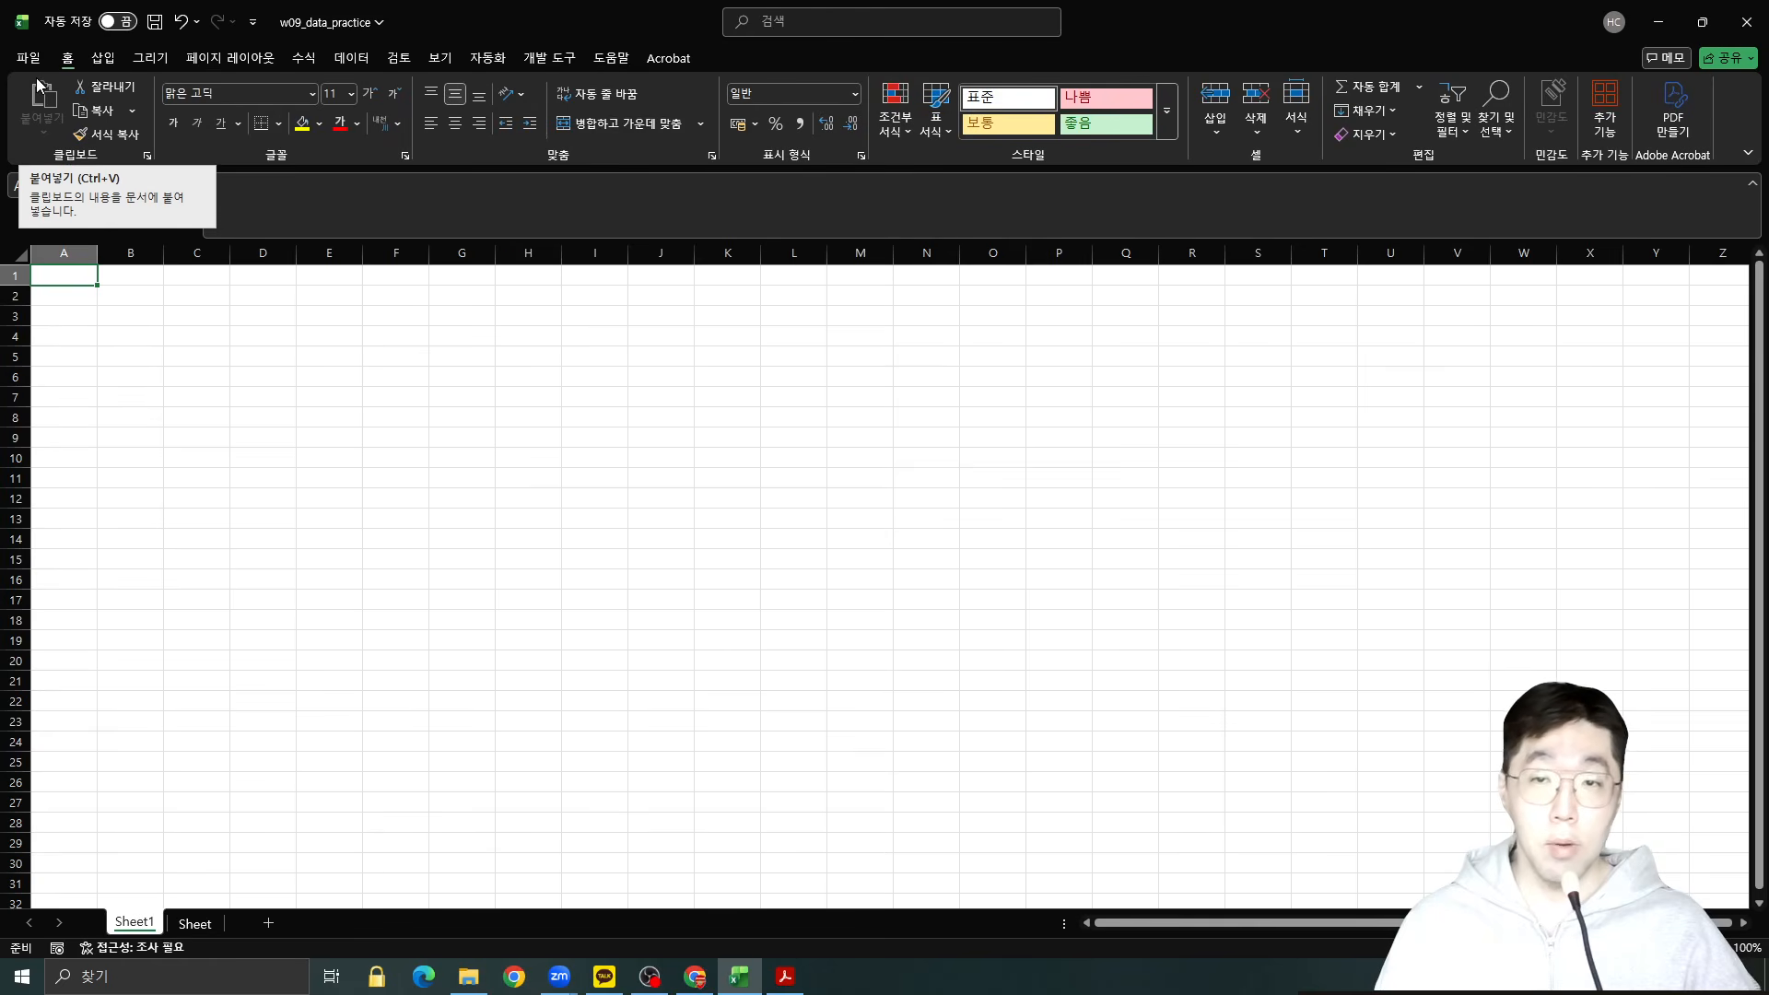
Enable the 분석 도구 - VBA and 분석 도구 팩 Excel add-ins, and show the data commands.
click(544, 63)
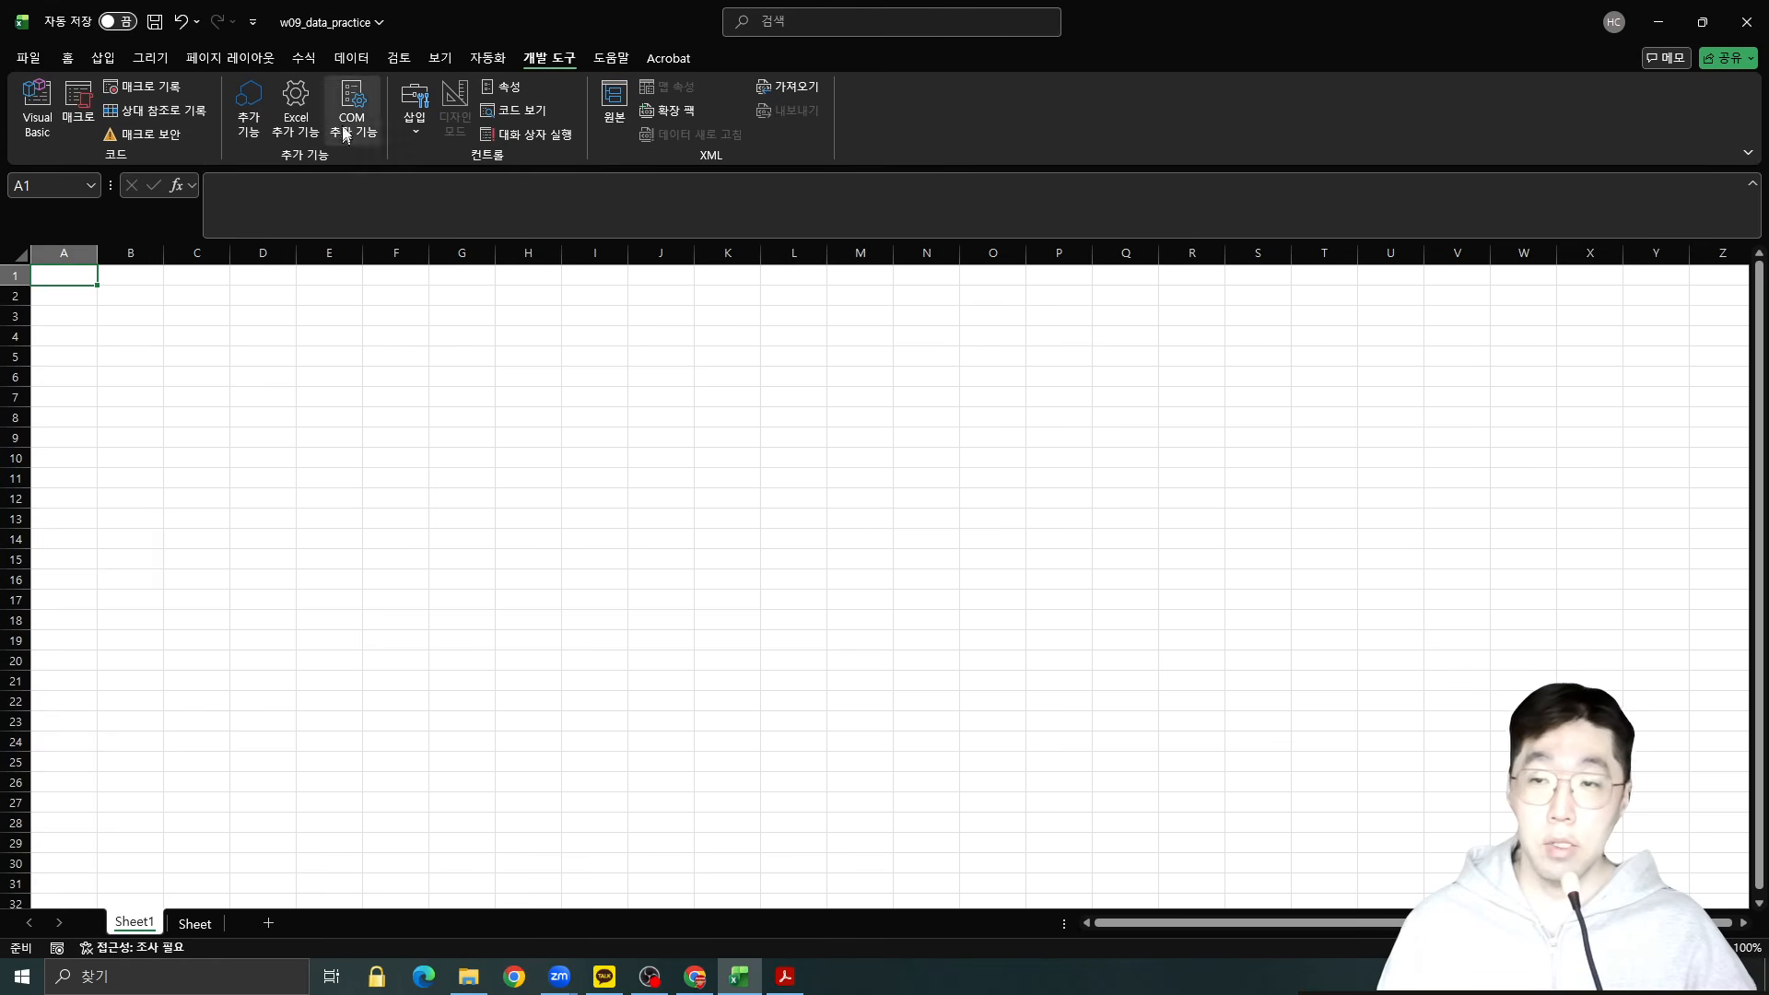
click(296, 109)
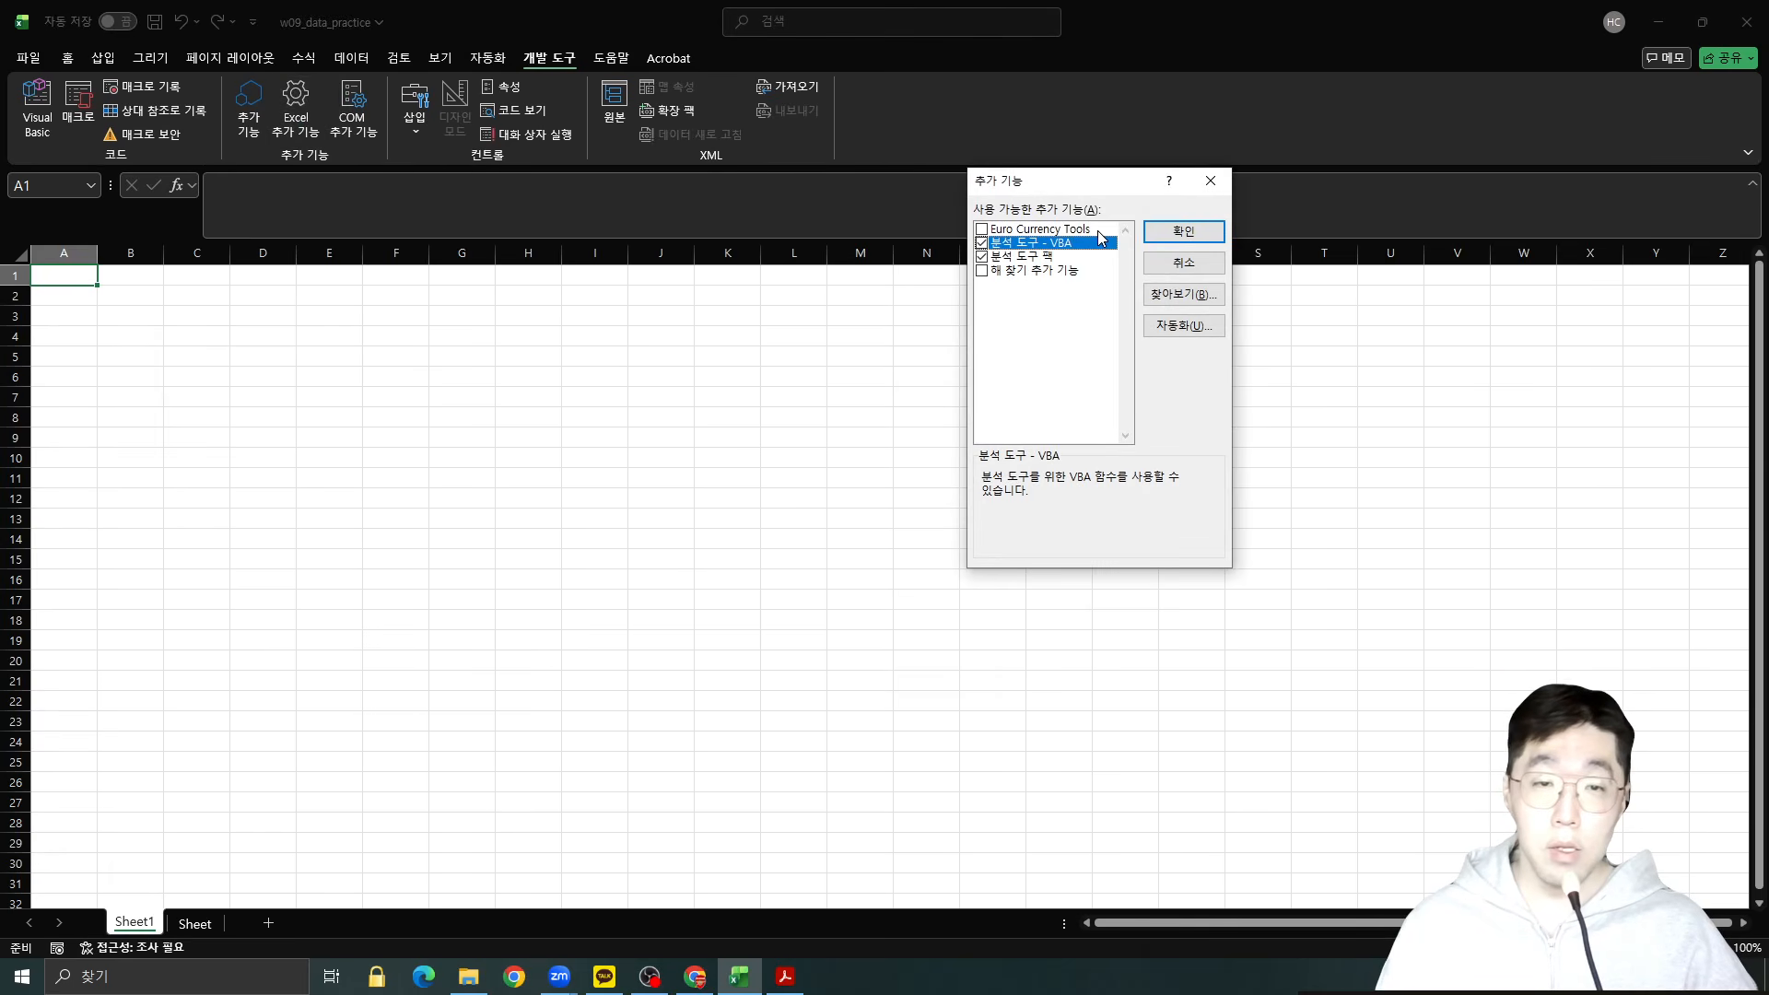
click(986, 242)
click(986, 256)
click(991, 242)
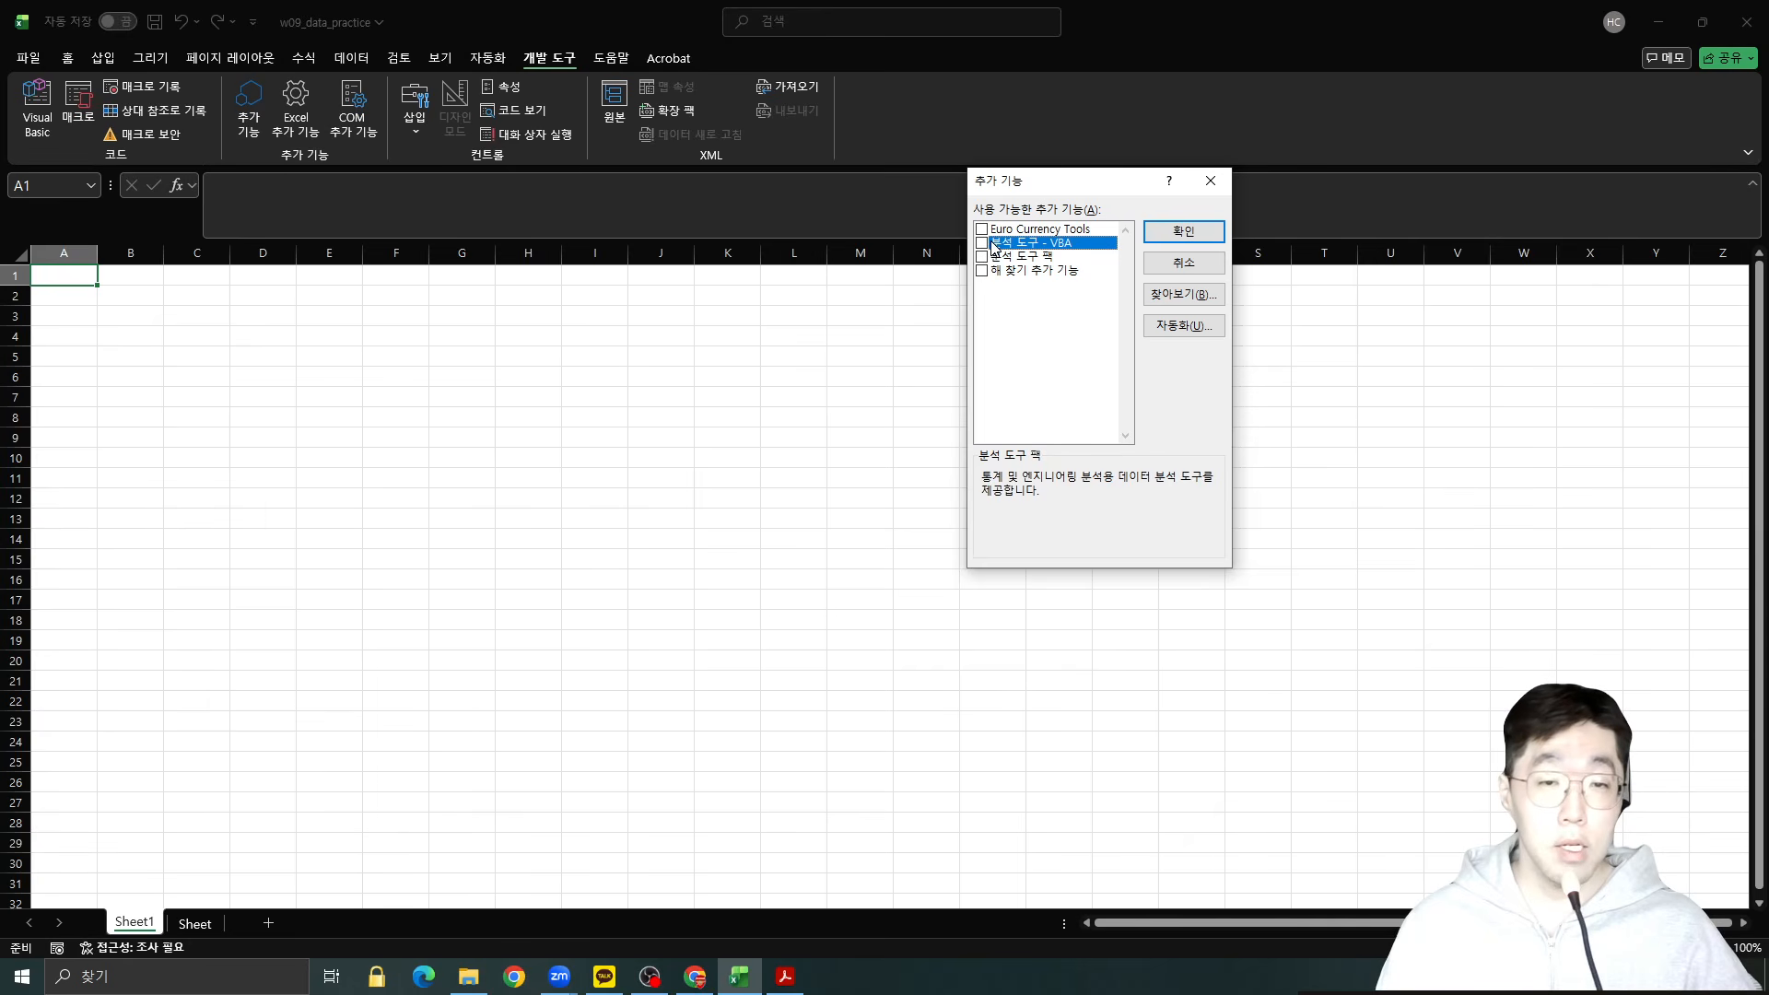
click(982, 242)
click(982, 256)
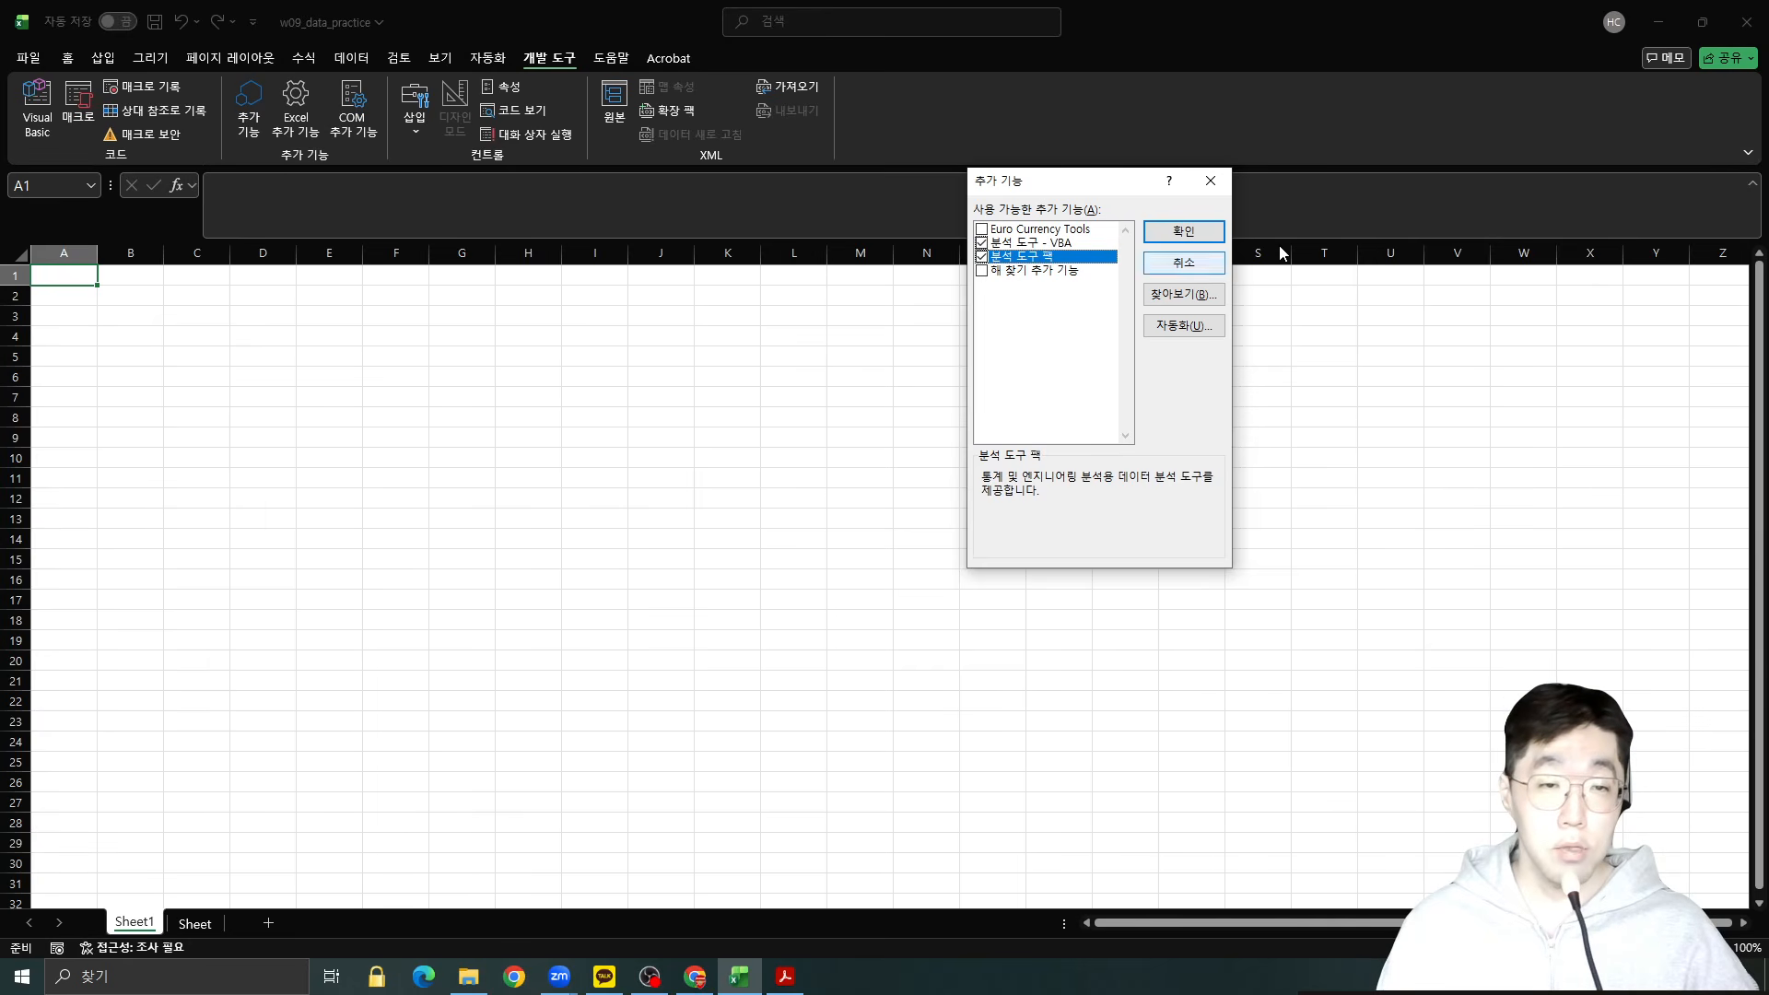
click(1188, 232)
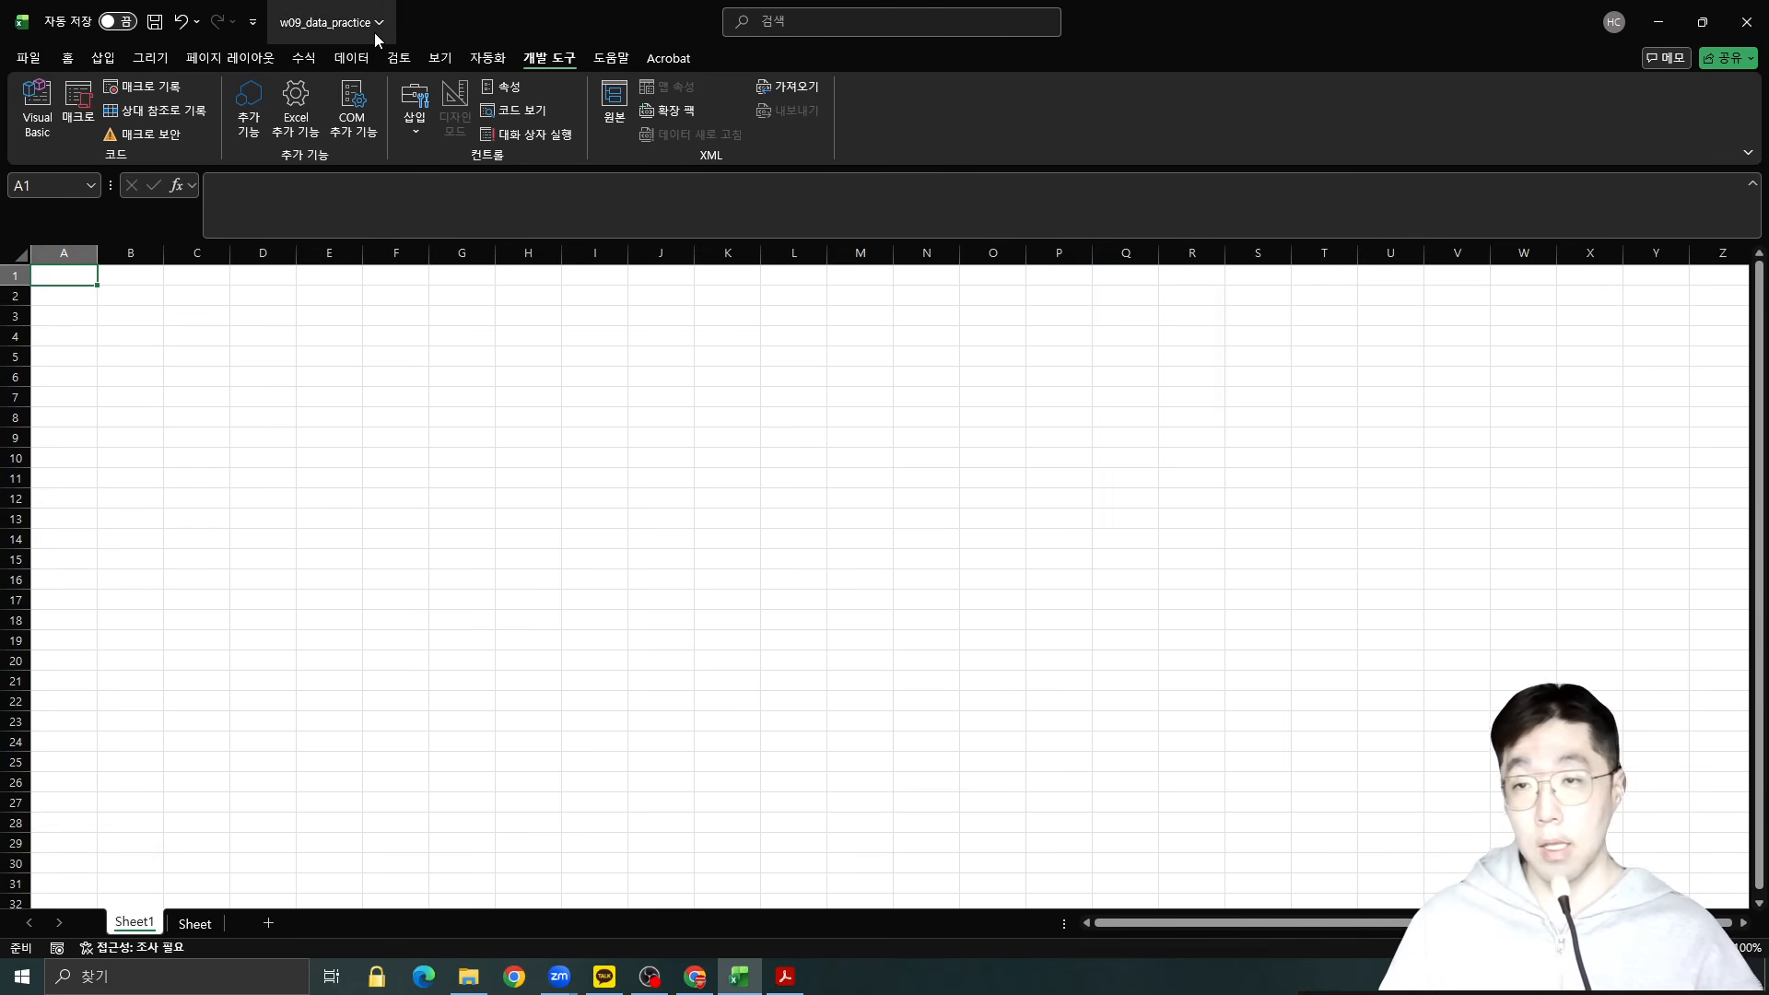
click(363, 58)
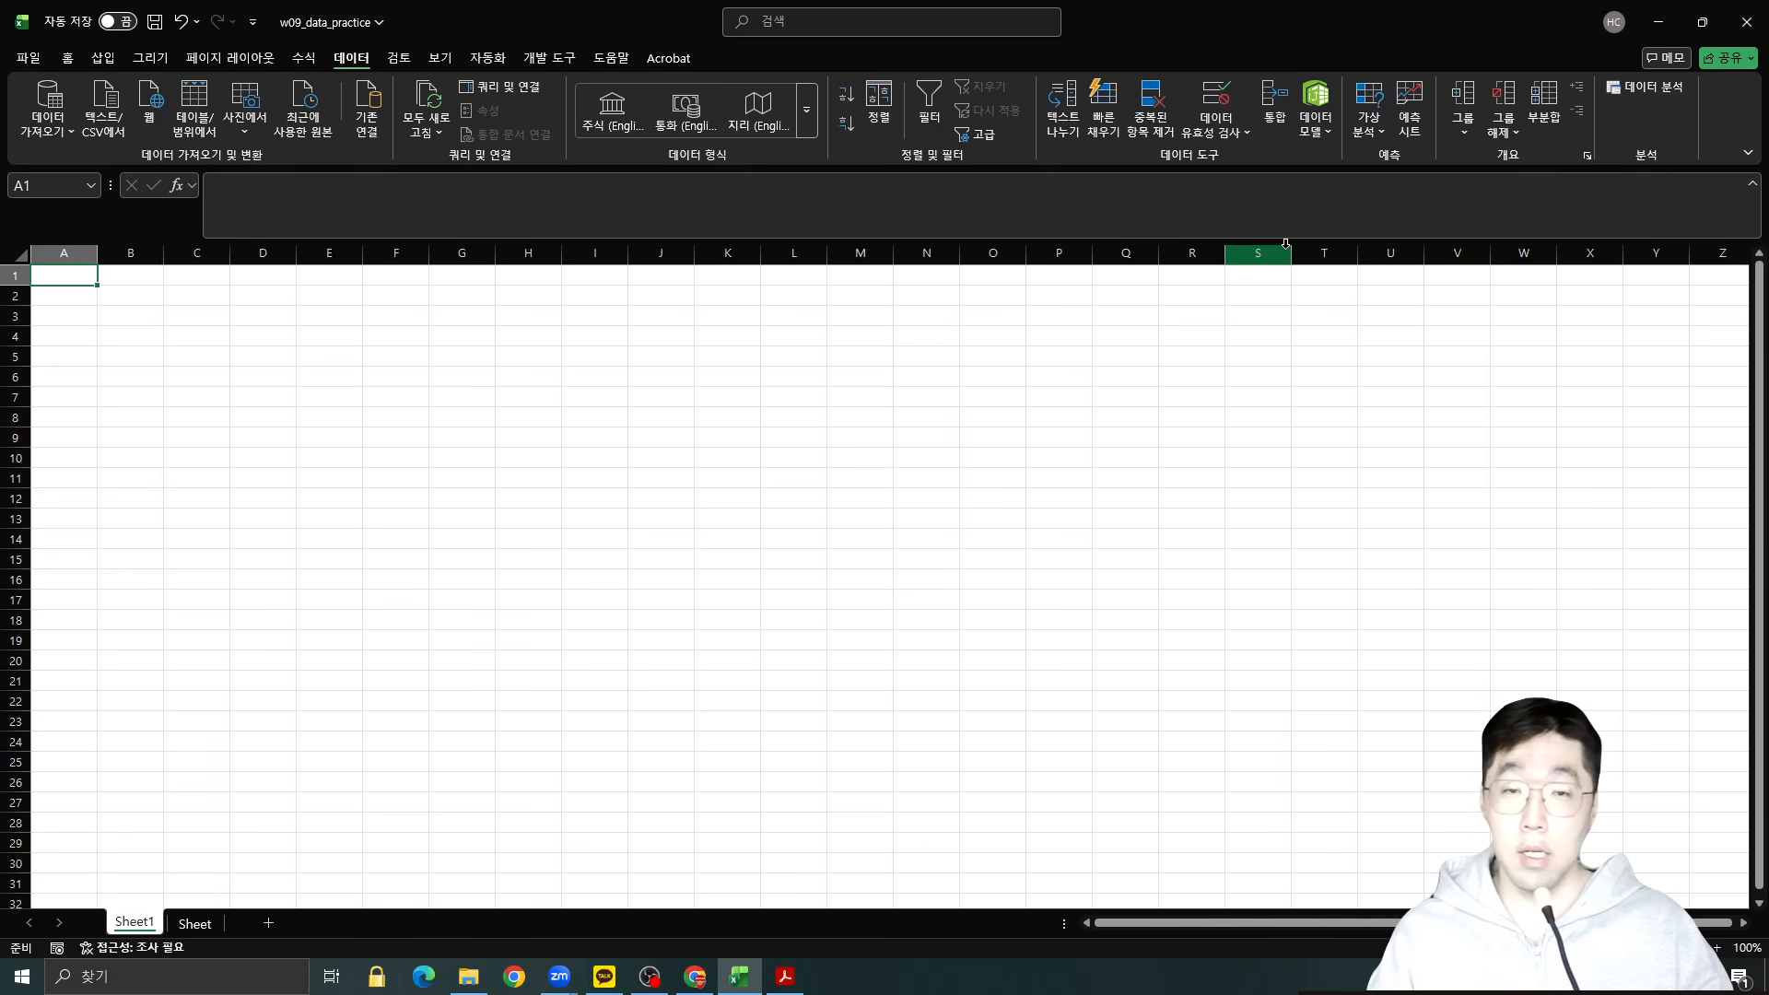
click(924, 435)
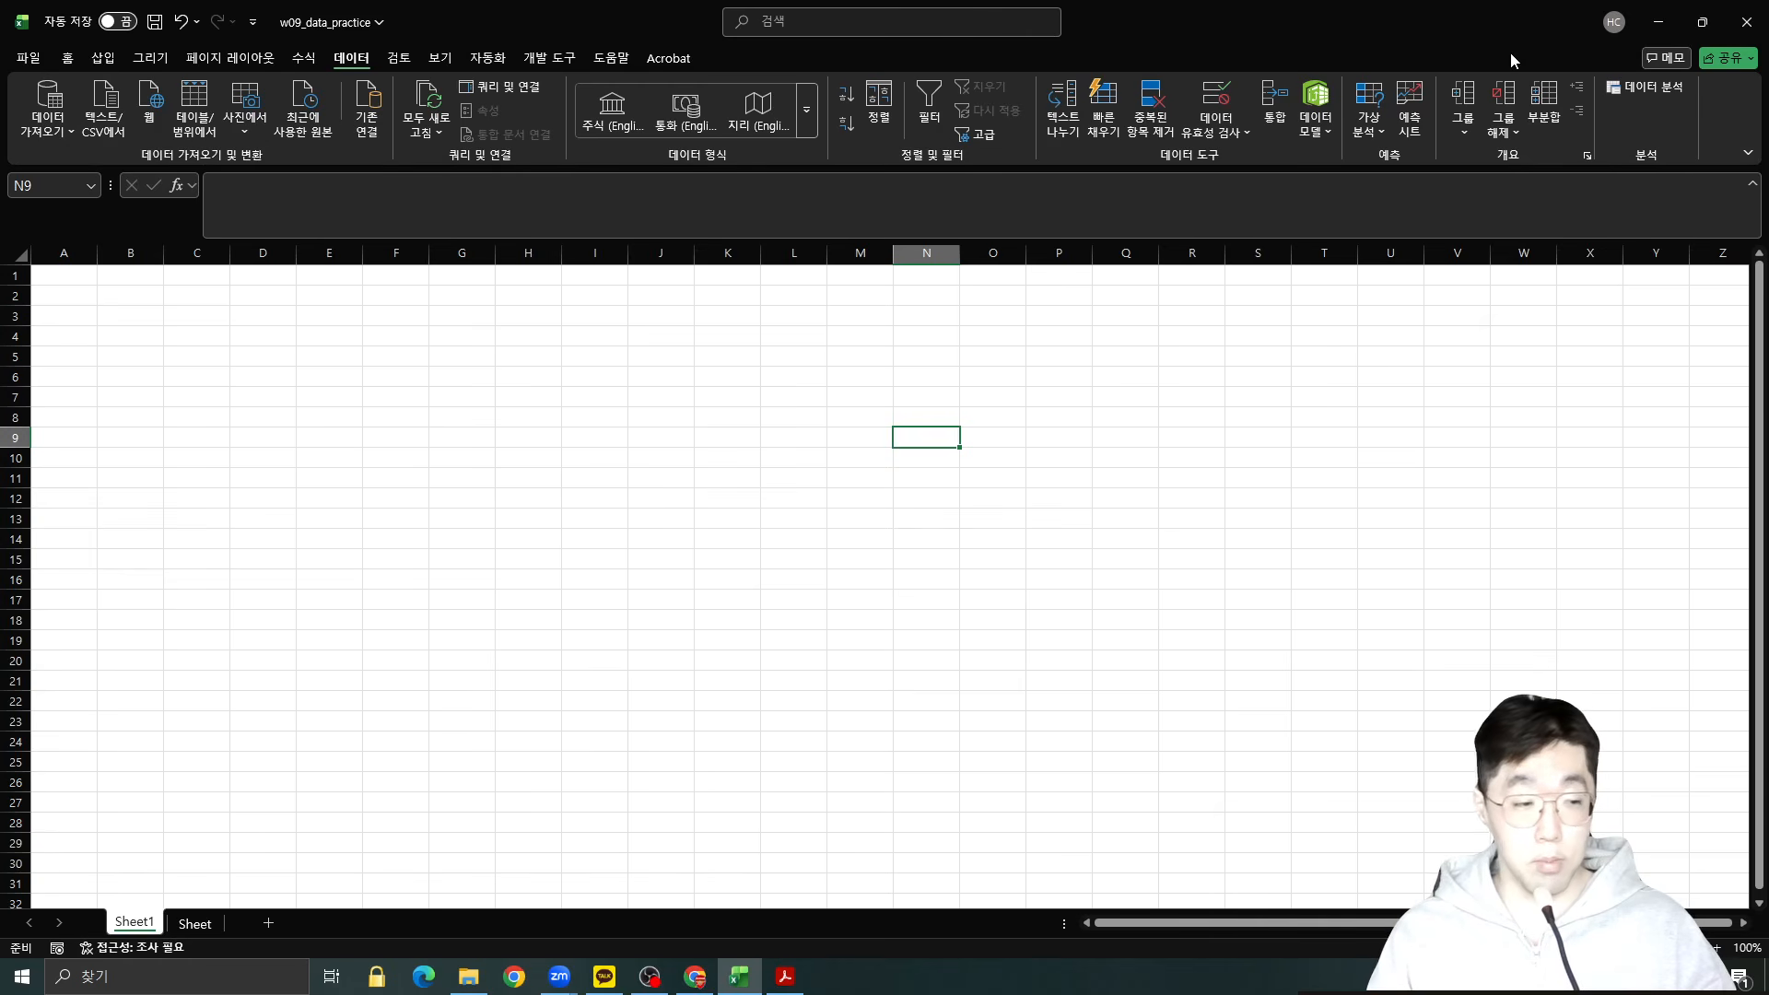
Arrange the workbook on the left half of the screen and the t-test slides PDF on the right half.
mouse_move(785, 976)
click(797, 927)
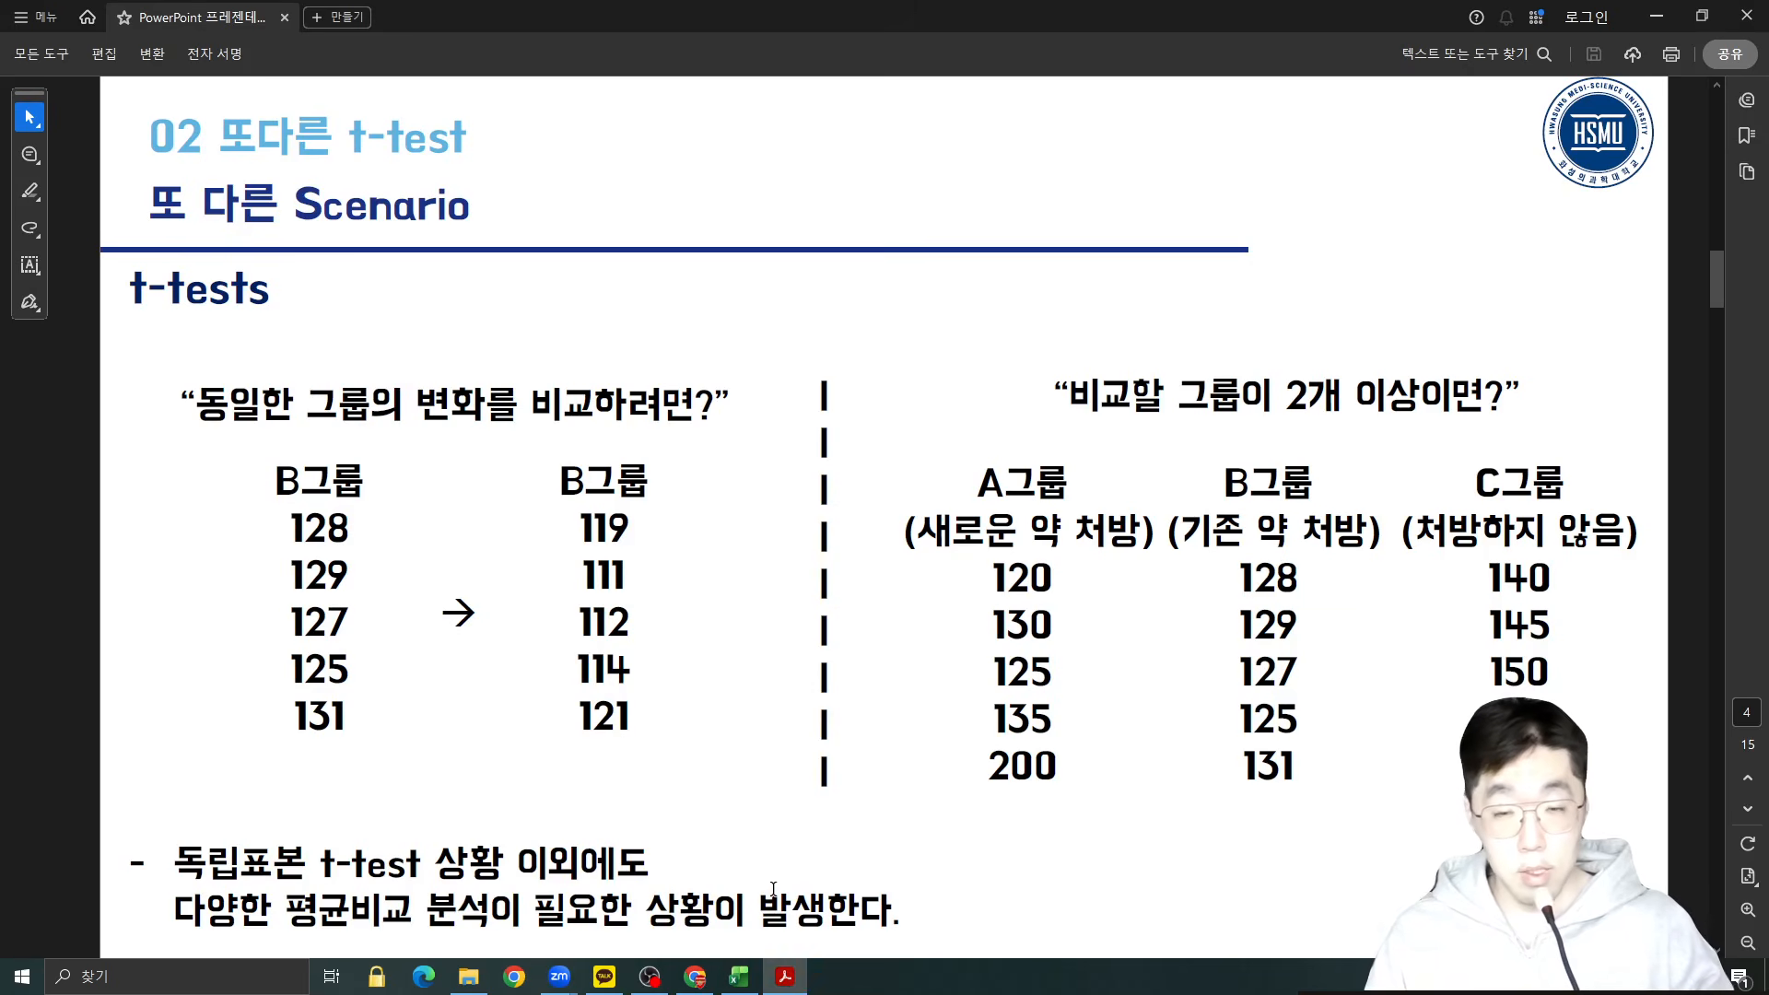
key(super+Right)
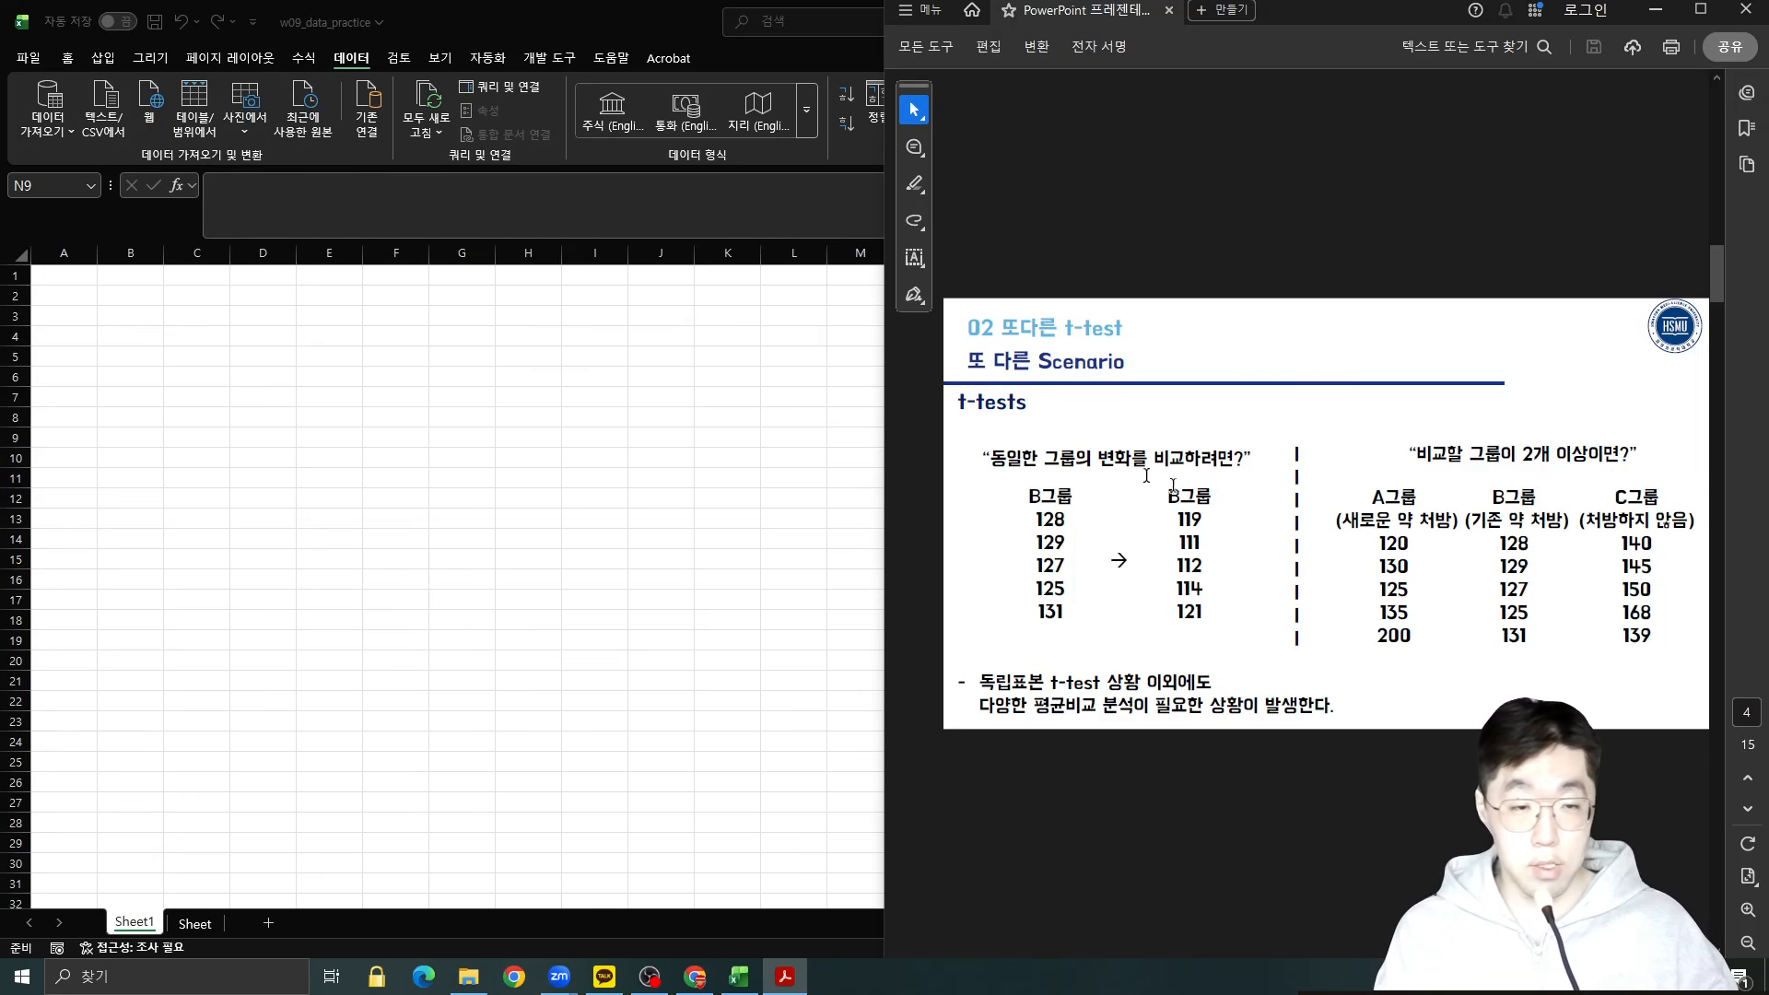
click(799, 462)
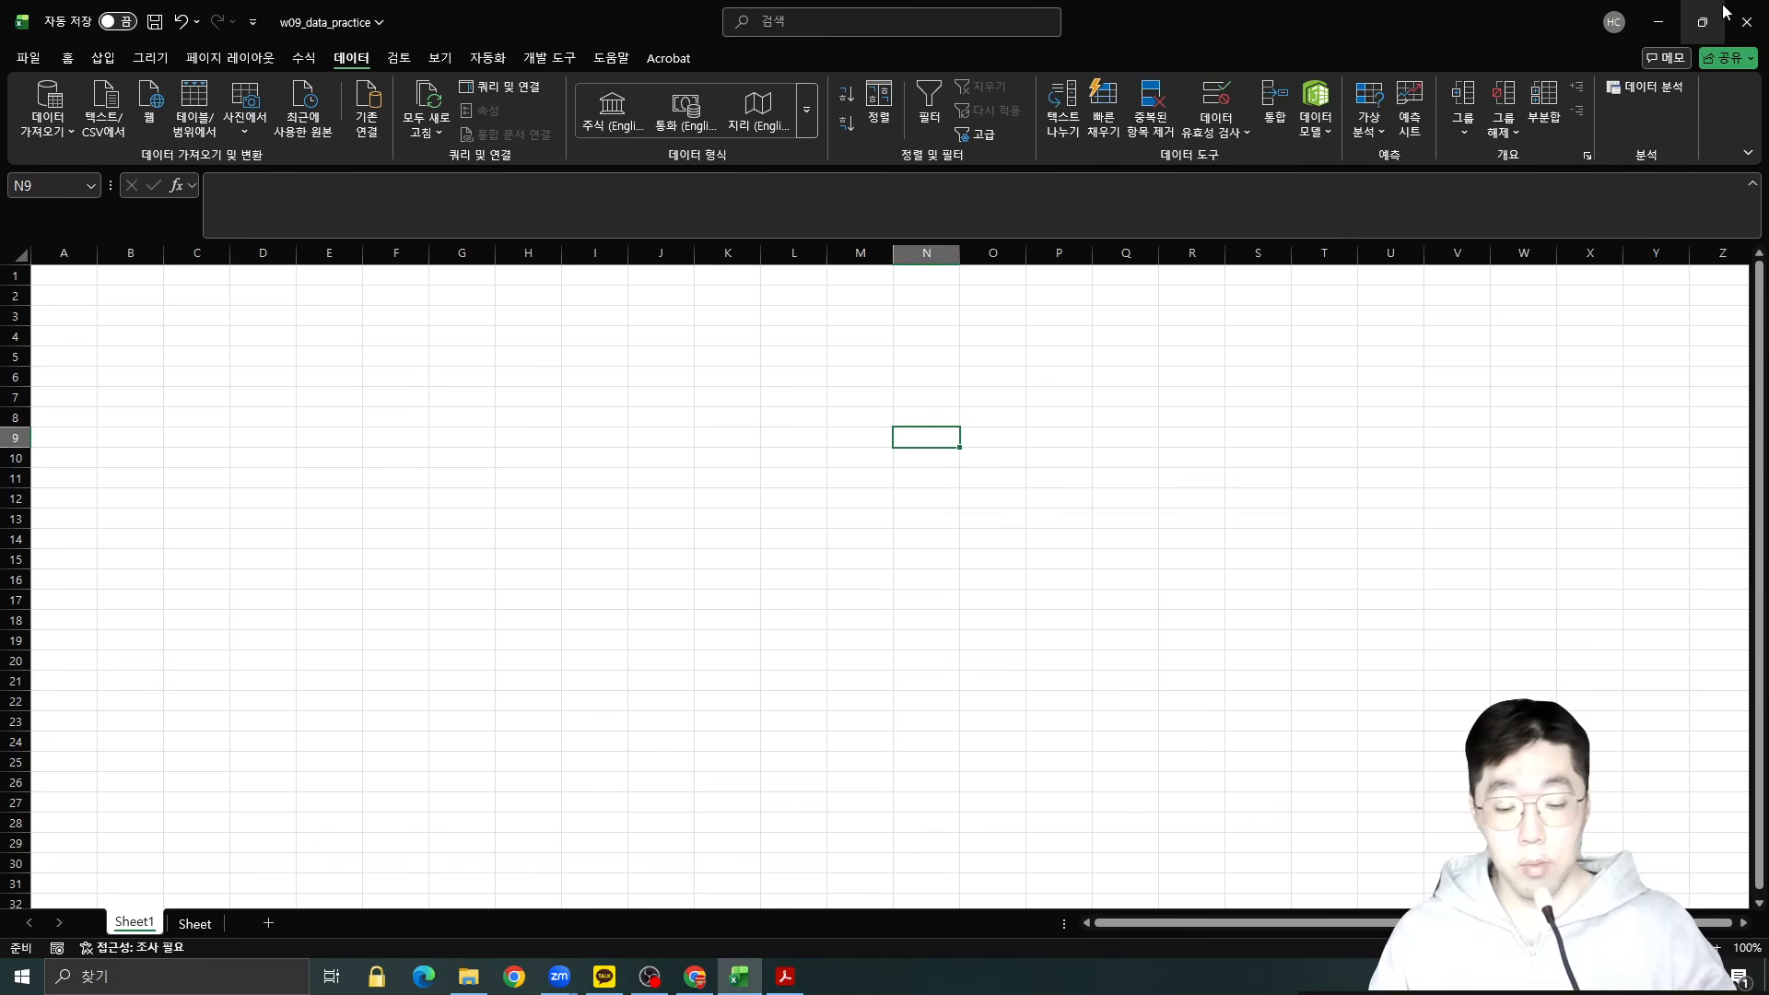
key(super+Left)
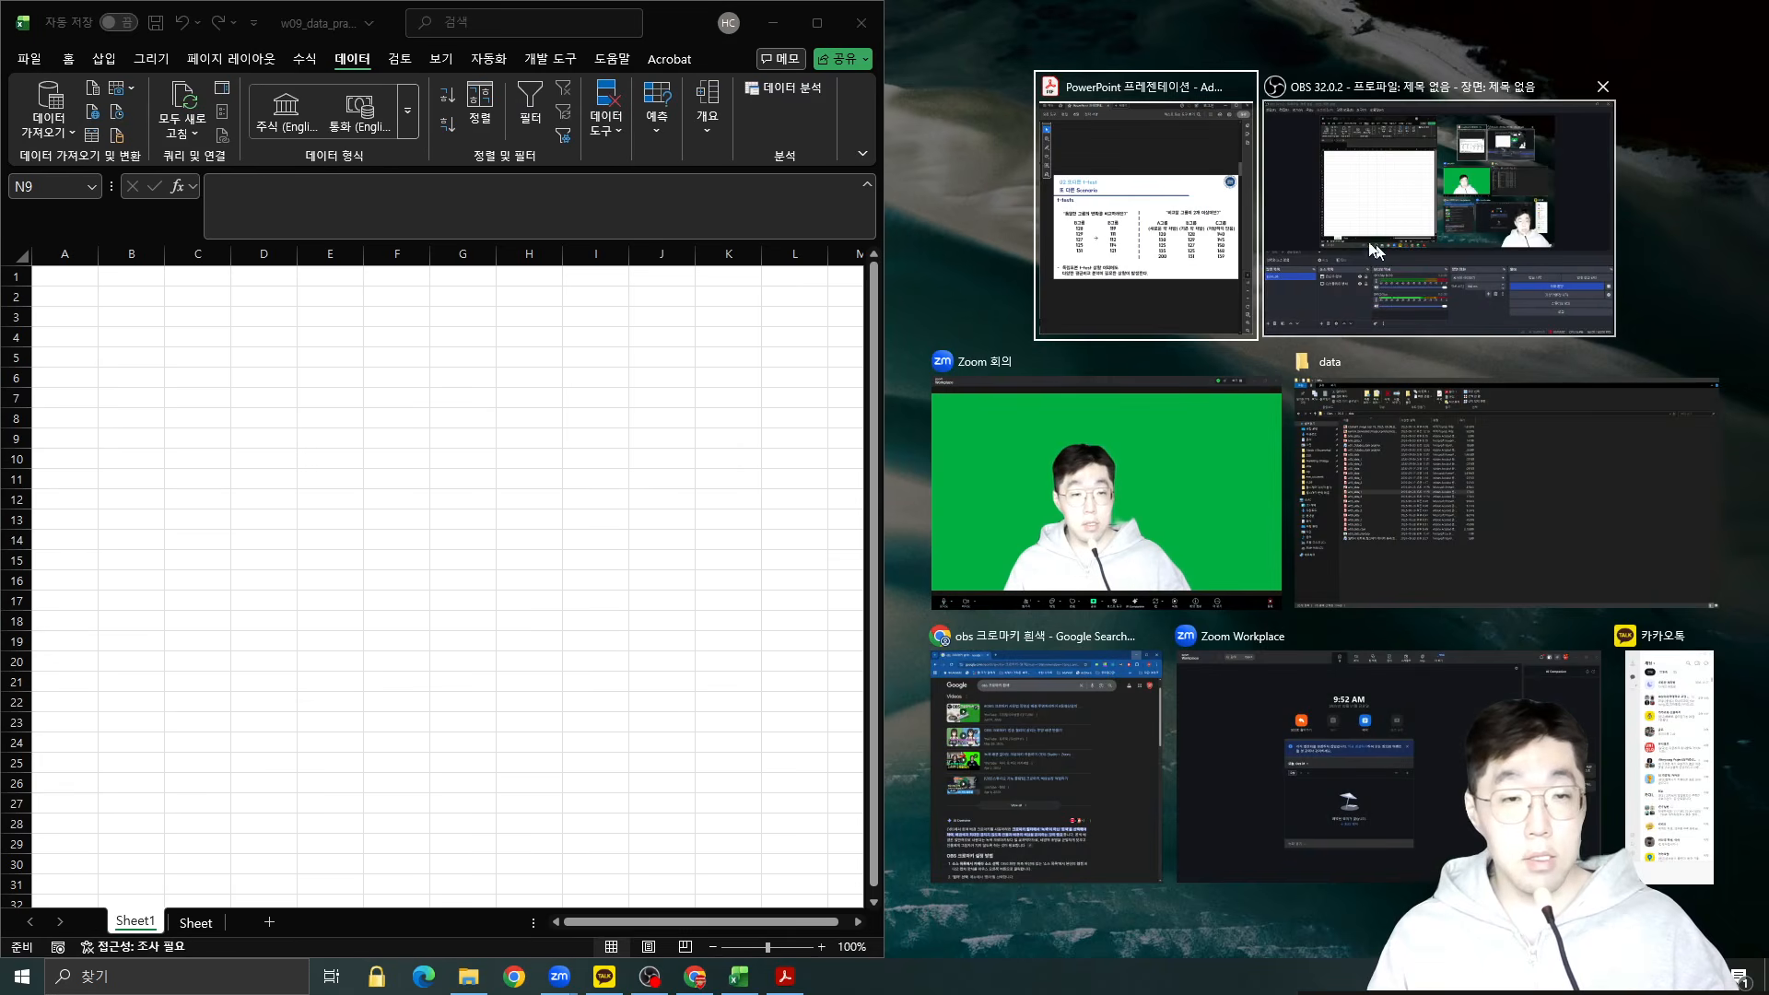
click(1157, 176)
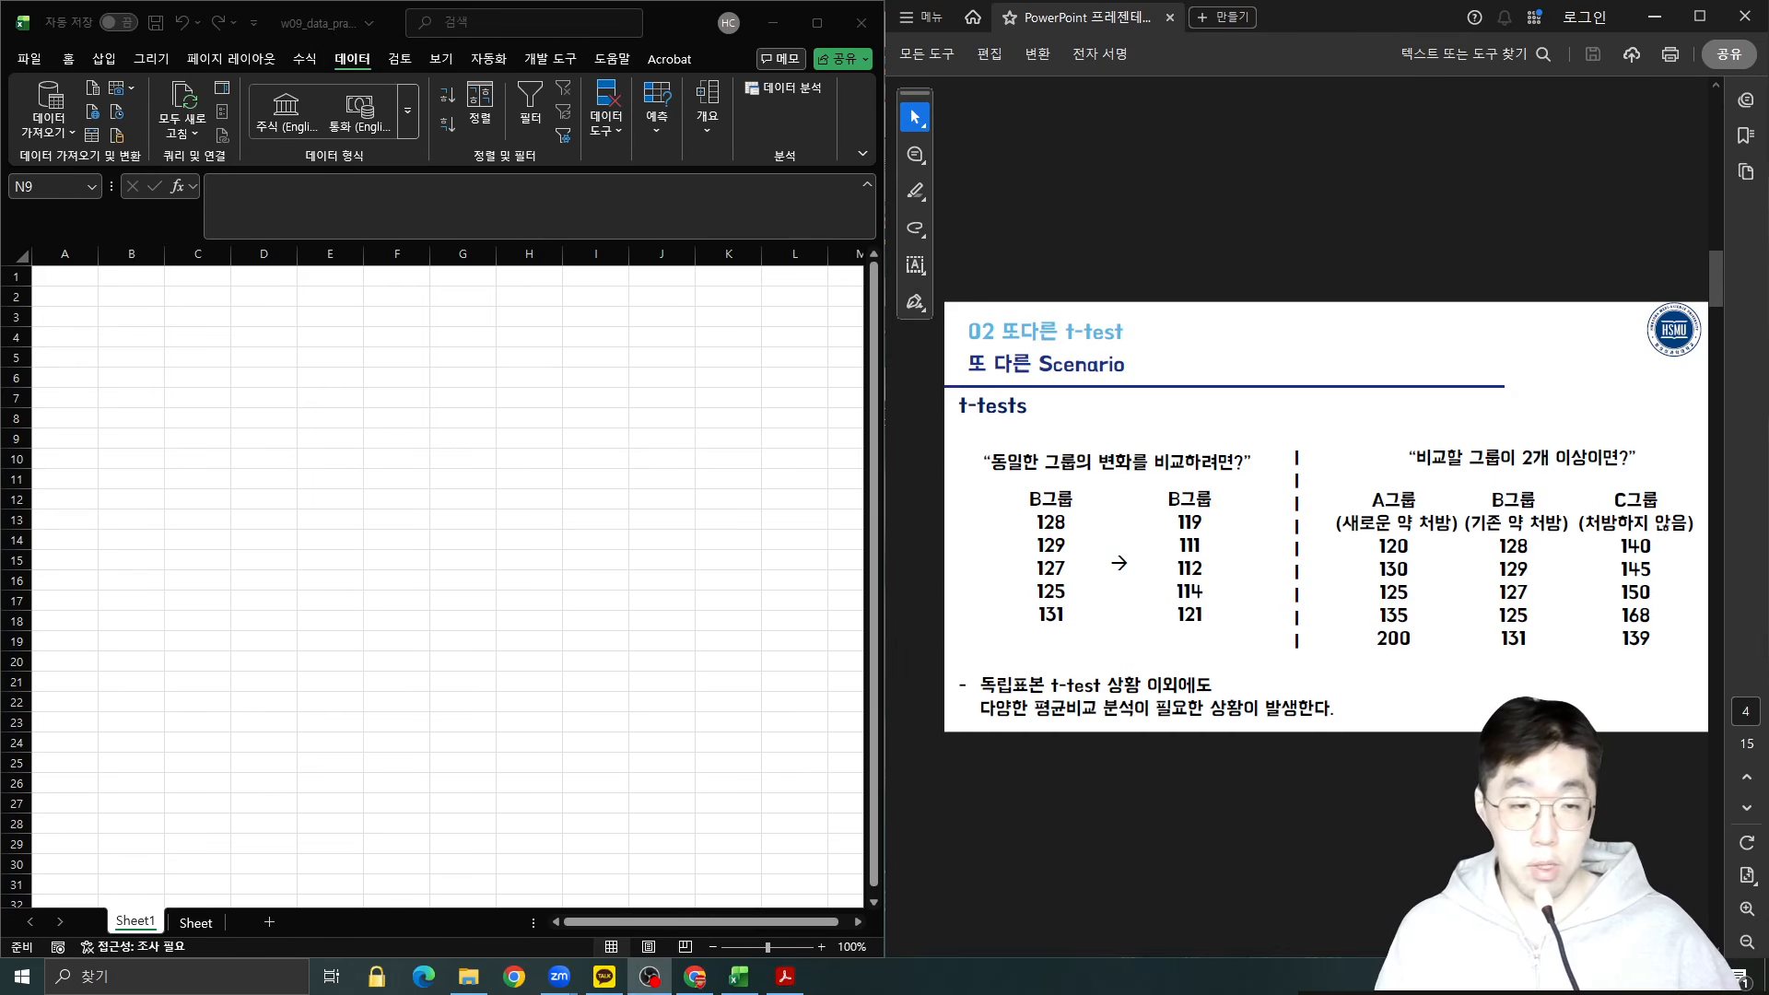
click(1466, 619)
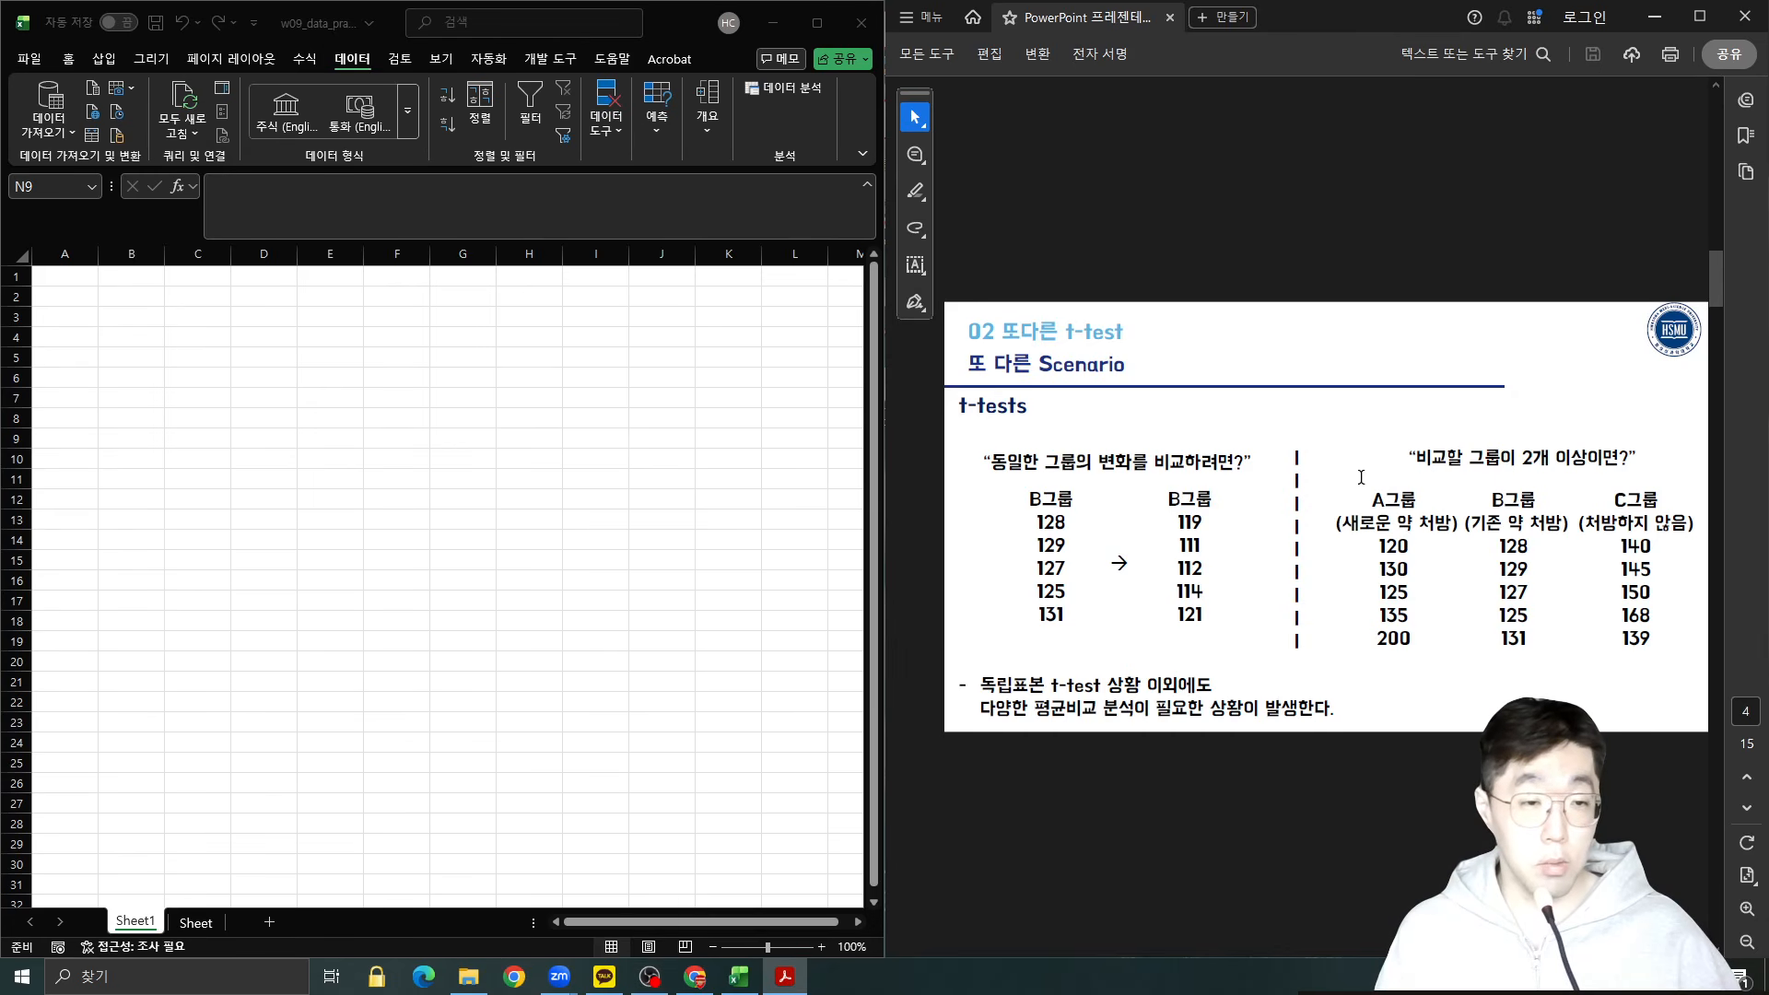
drag(1364, 484, 1371, 529)
click(1362, 439)
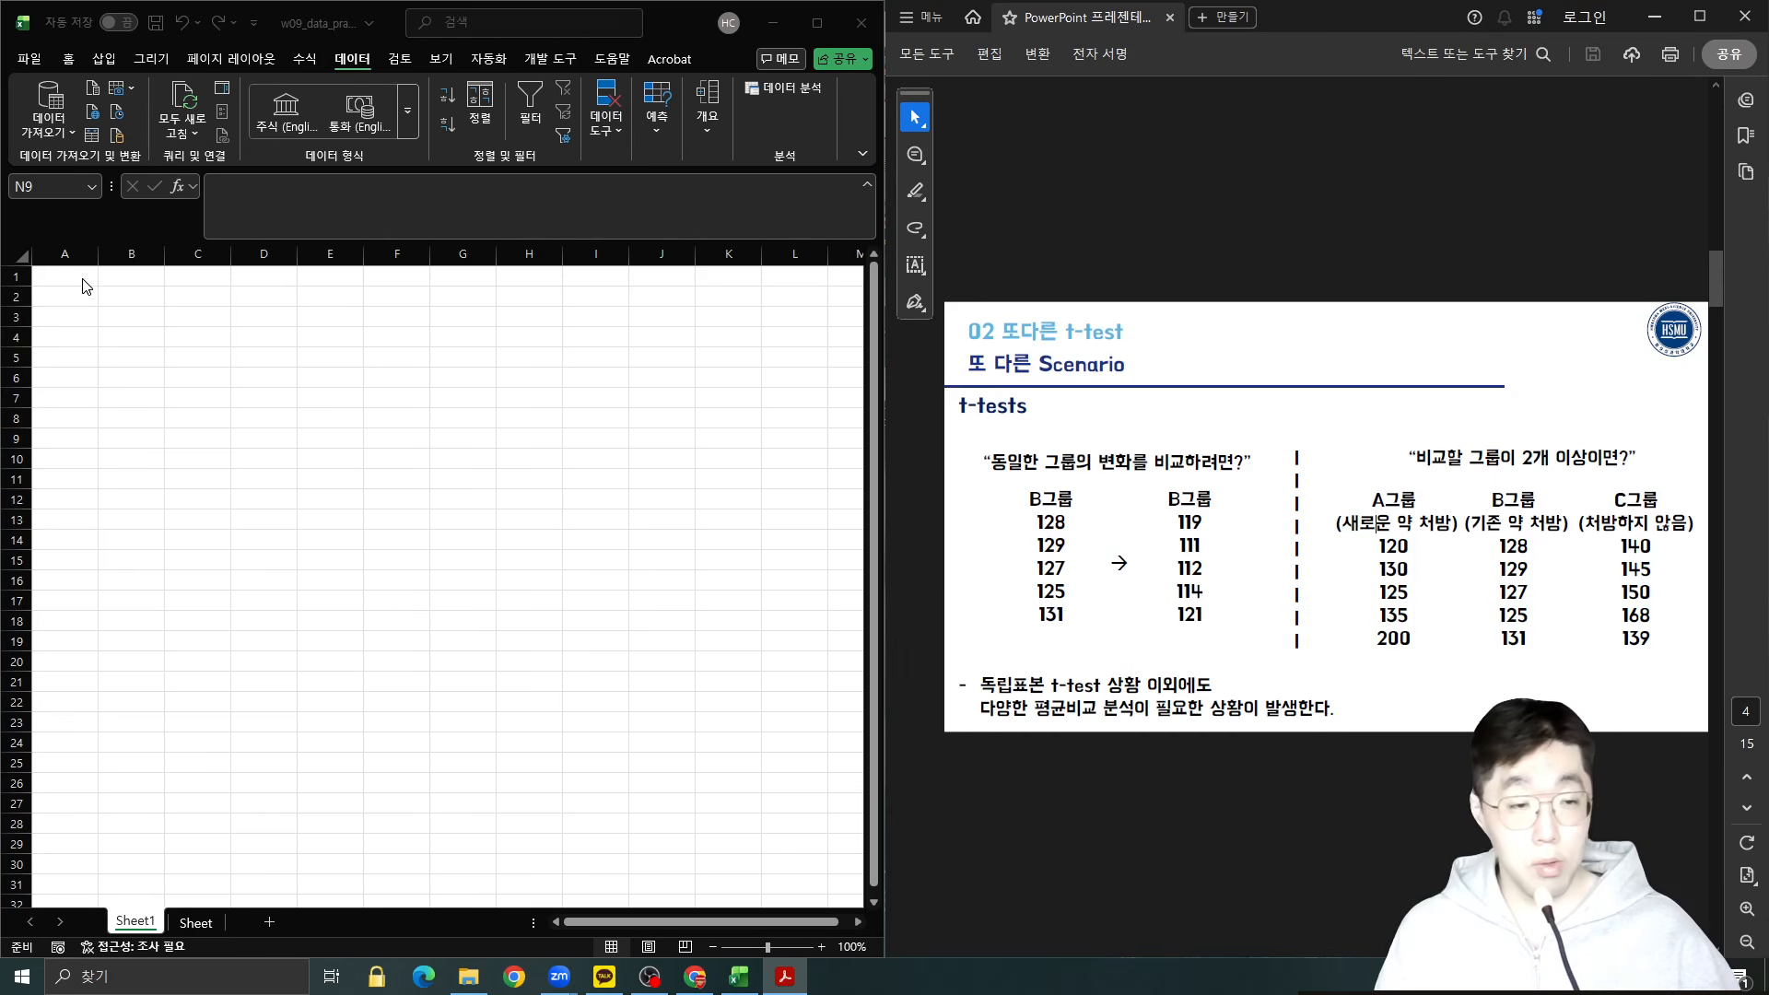
Enter the column header A in cell B2 of Sheet1.
click(109, 302)
click(150, 301)
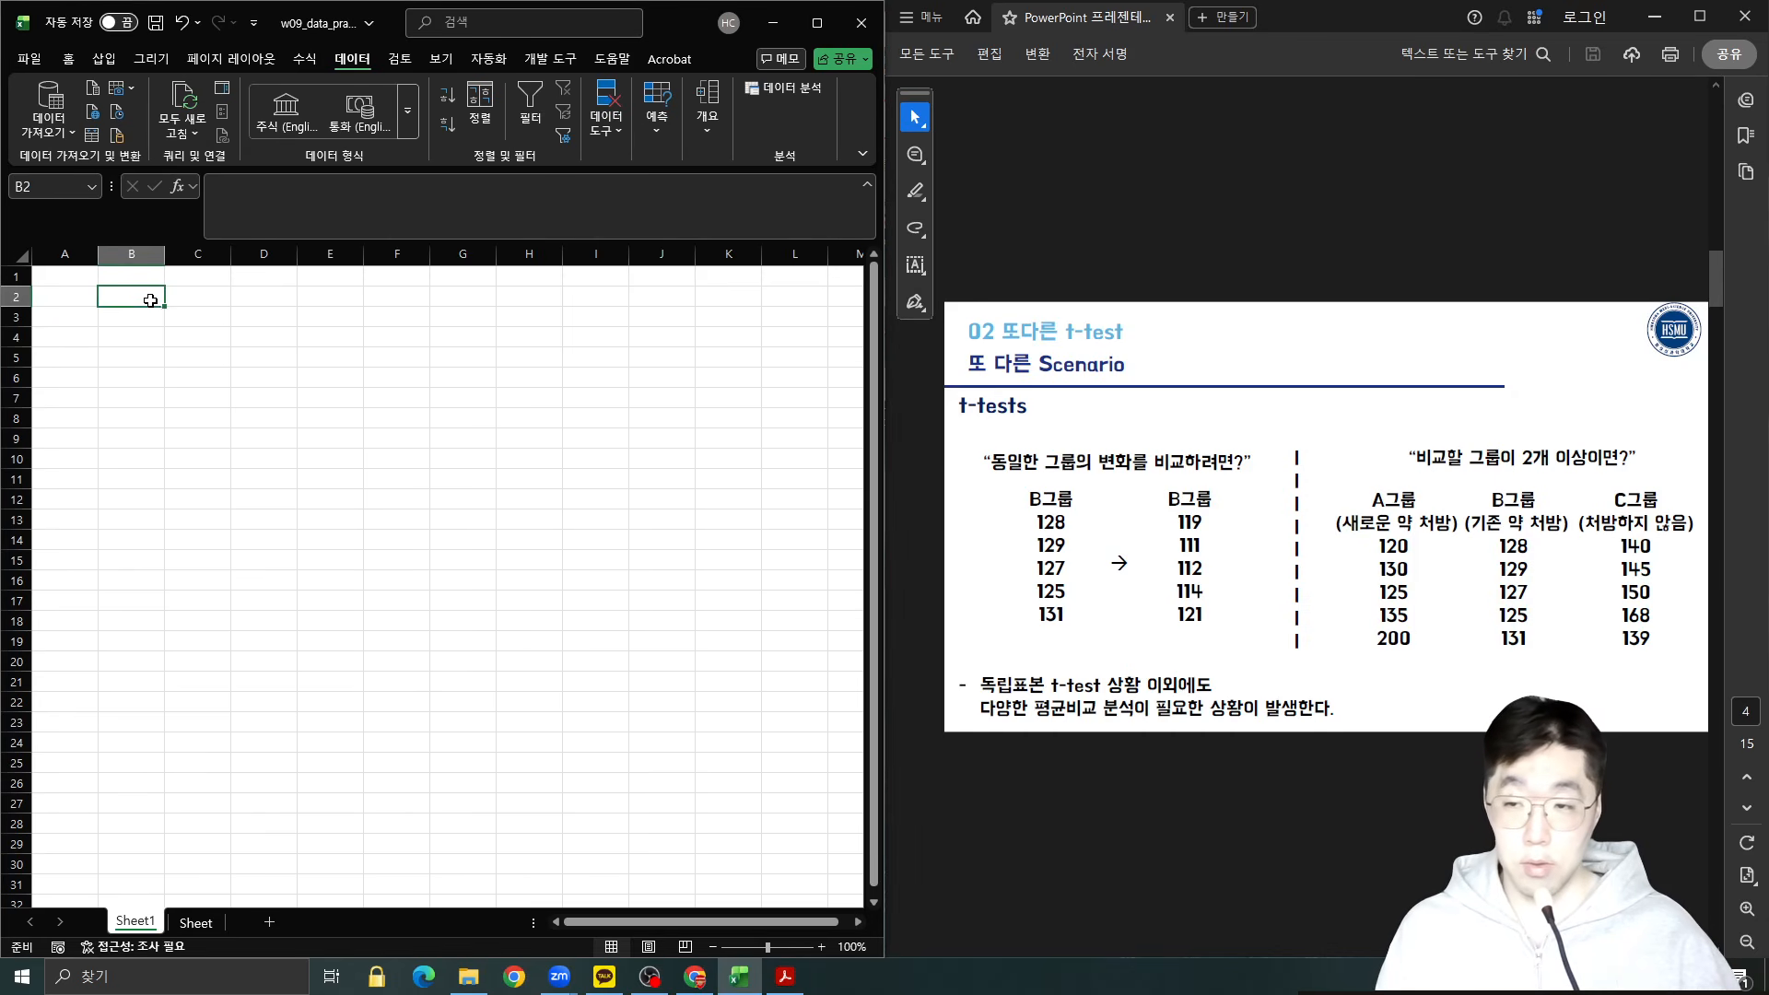
text(A)
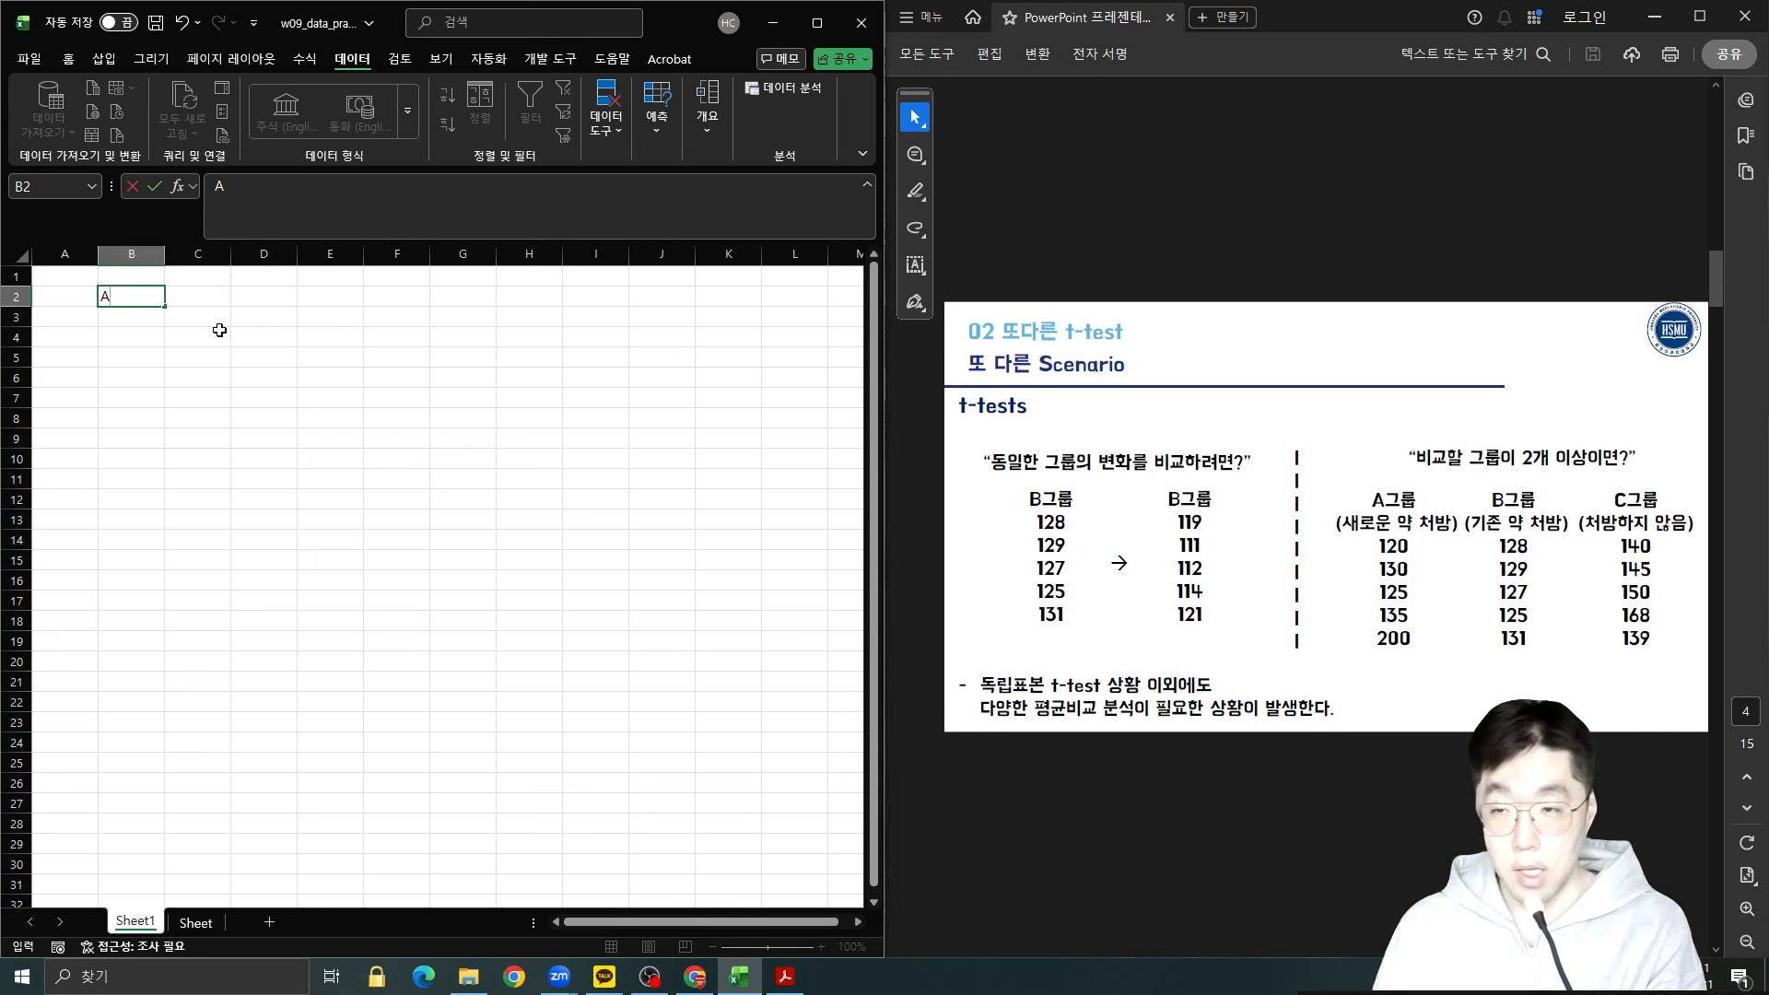
key(Return)
Enter the values 128, 128, 127, 125 and 131 under header A in cells B3 to B7.
key(Down)
key(Left)
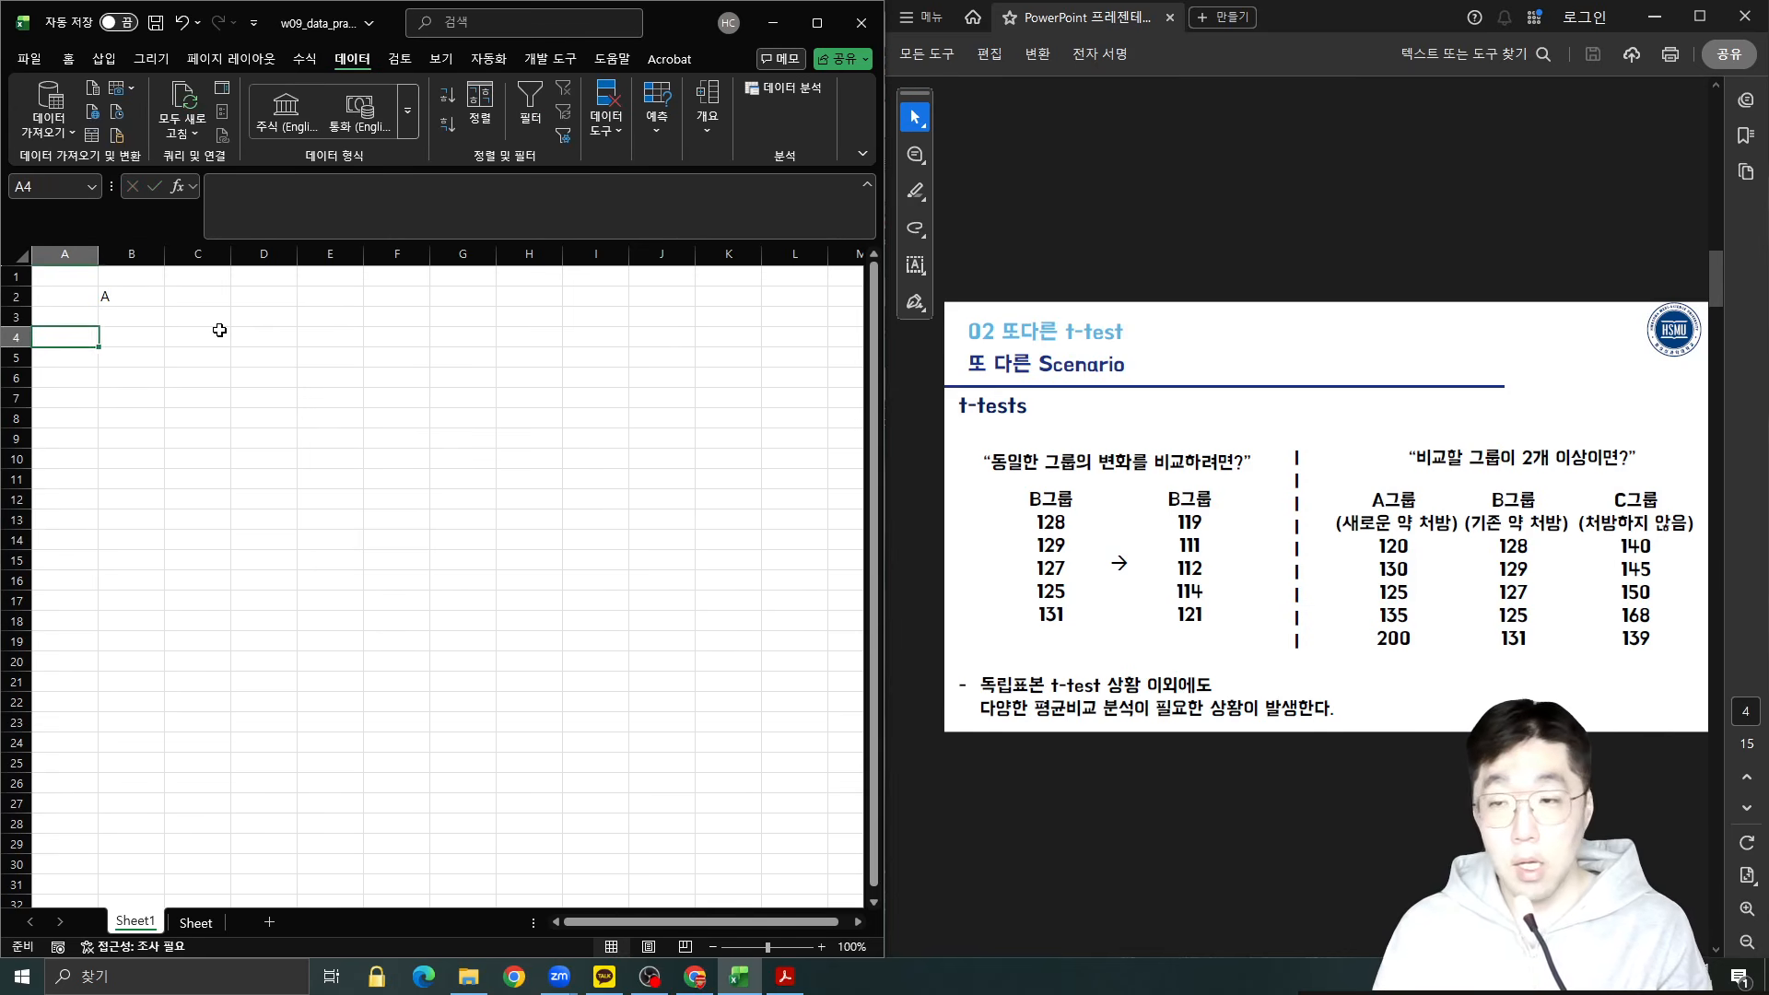
key(Right)
key(Up)
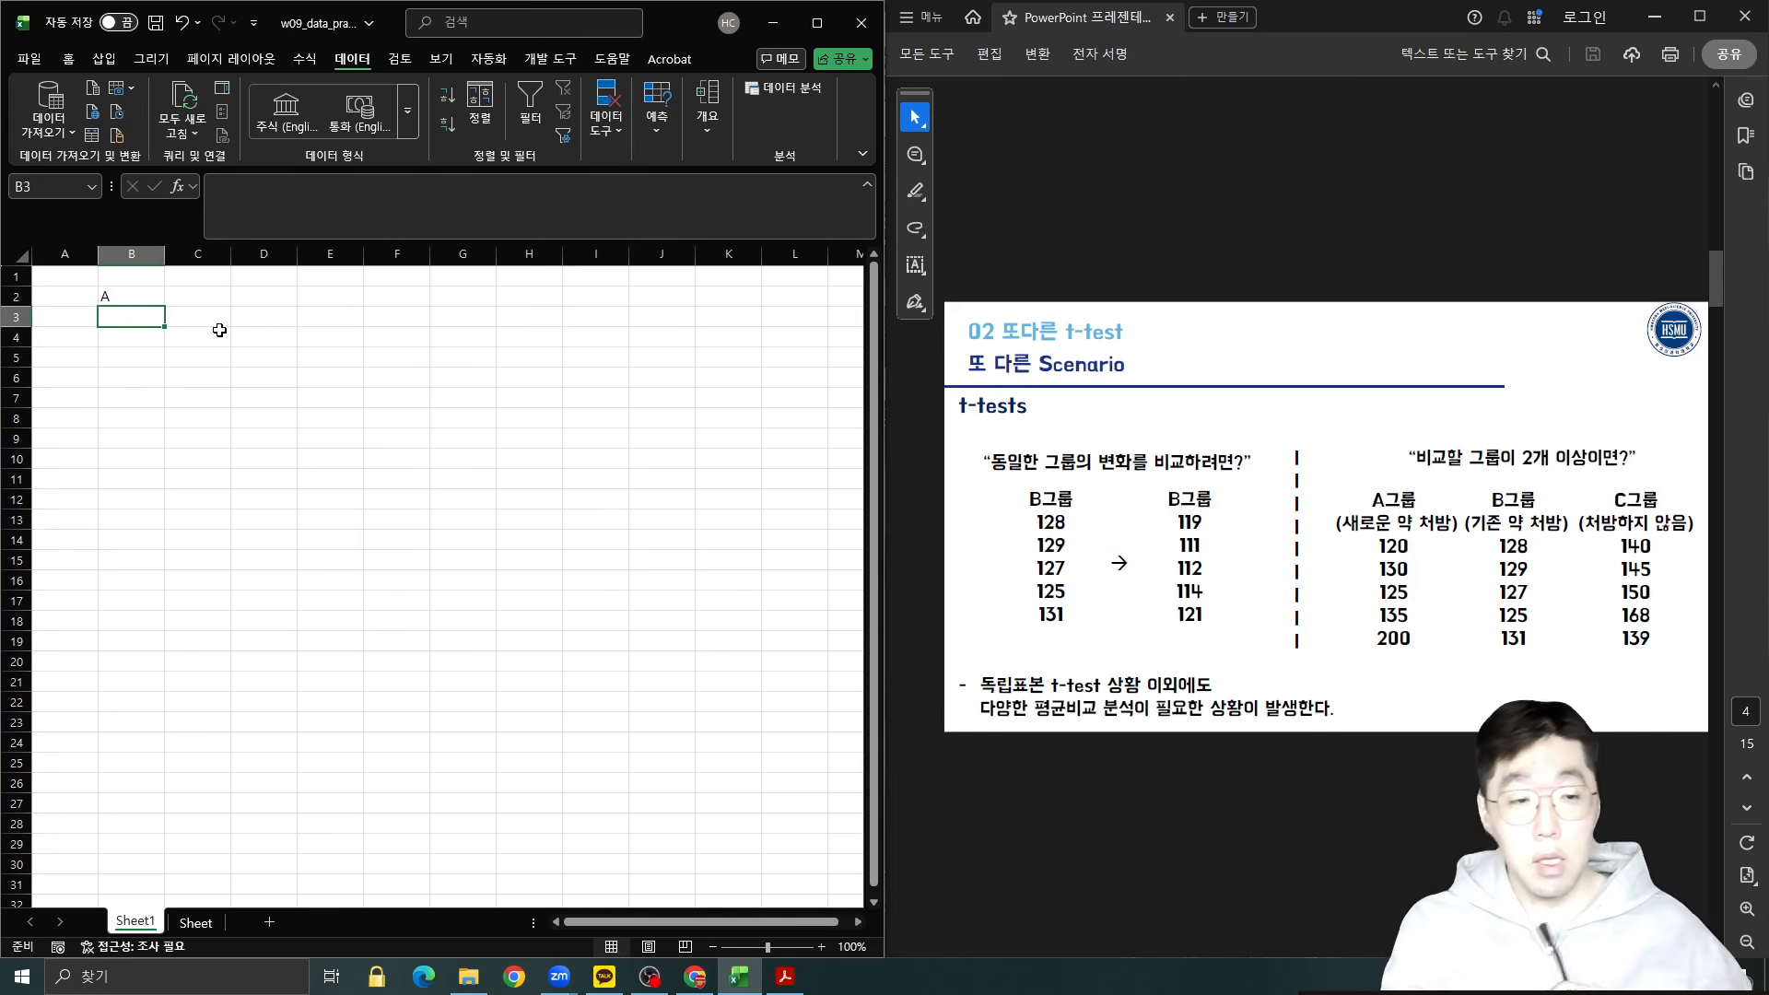
text(128)
key(Return)
text(128)
key(Return)
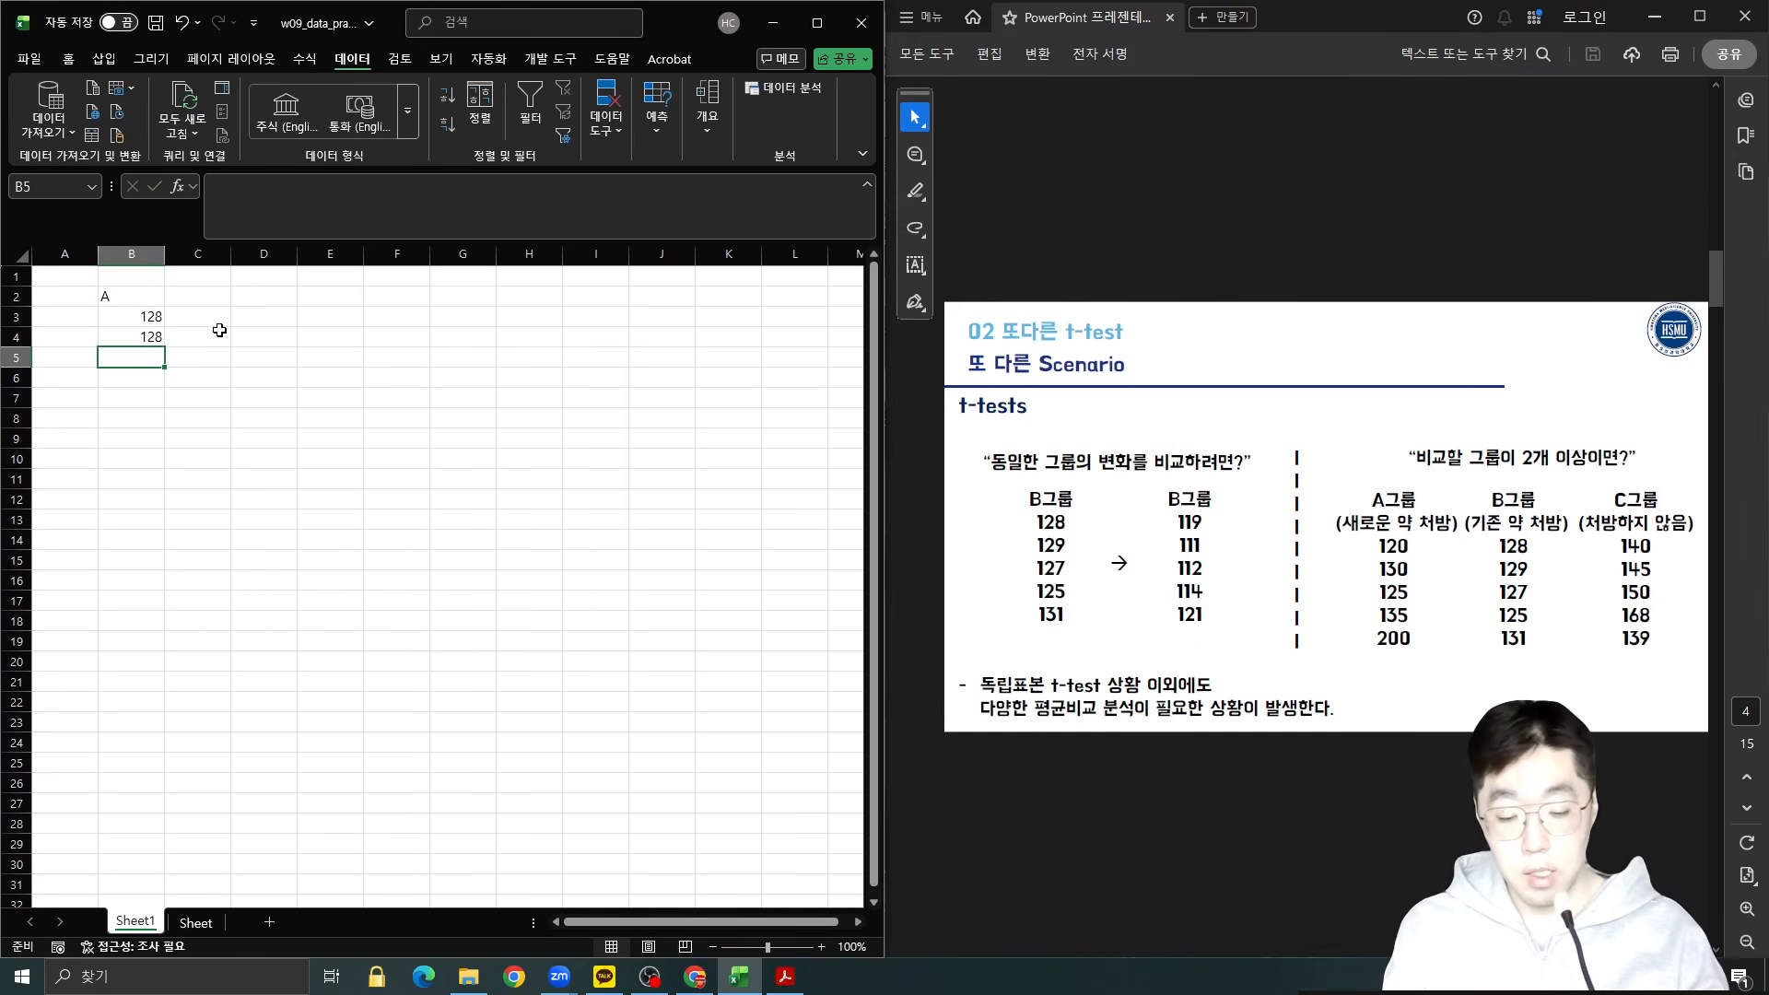
text(127)
key(Return)
text(125)
key(Return)
text(131)
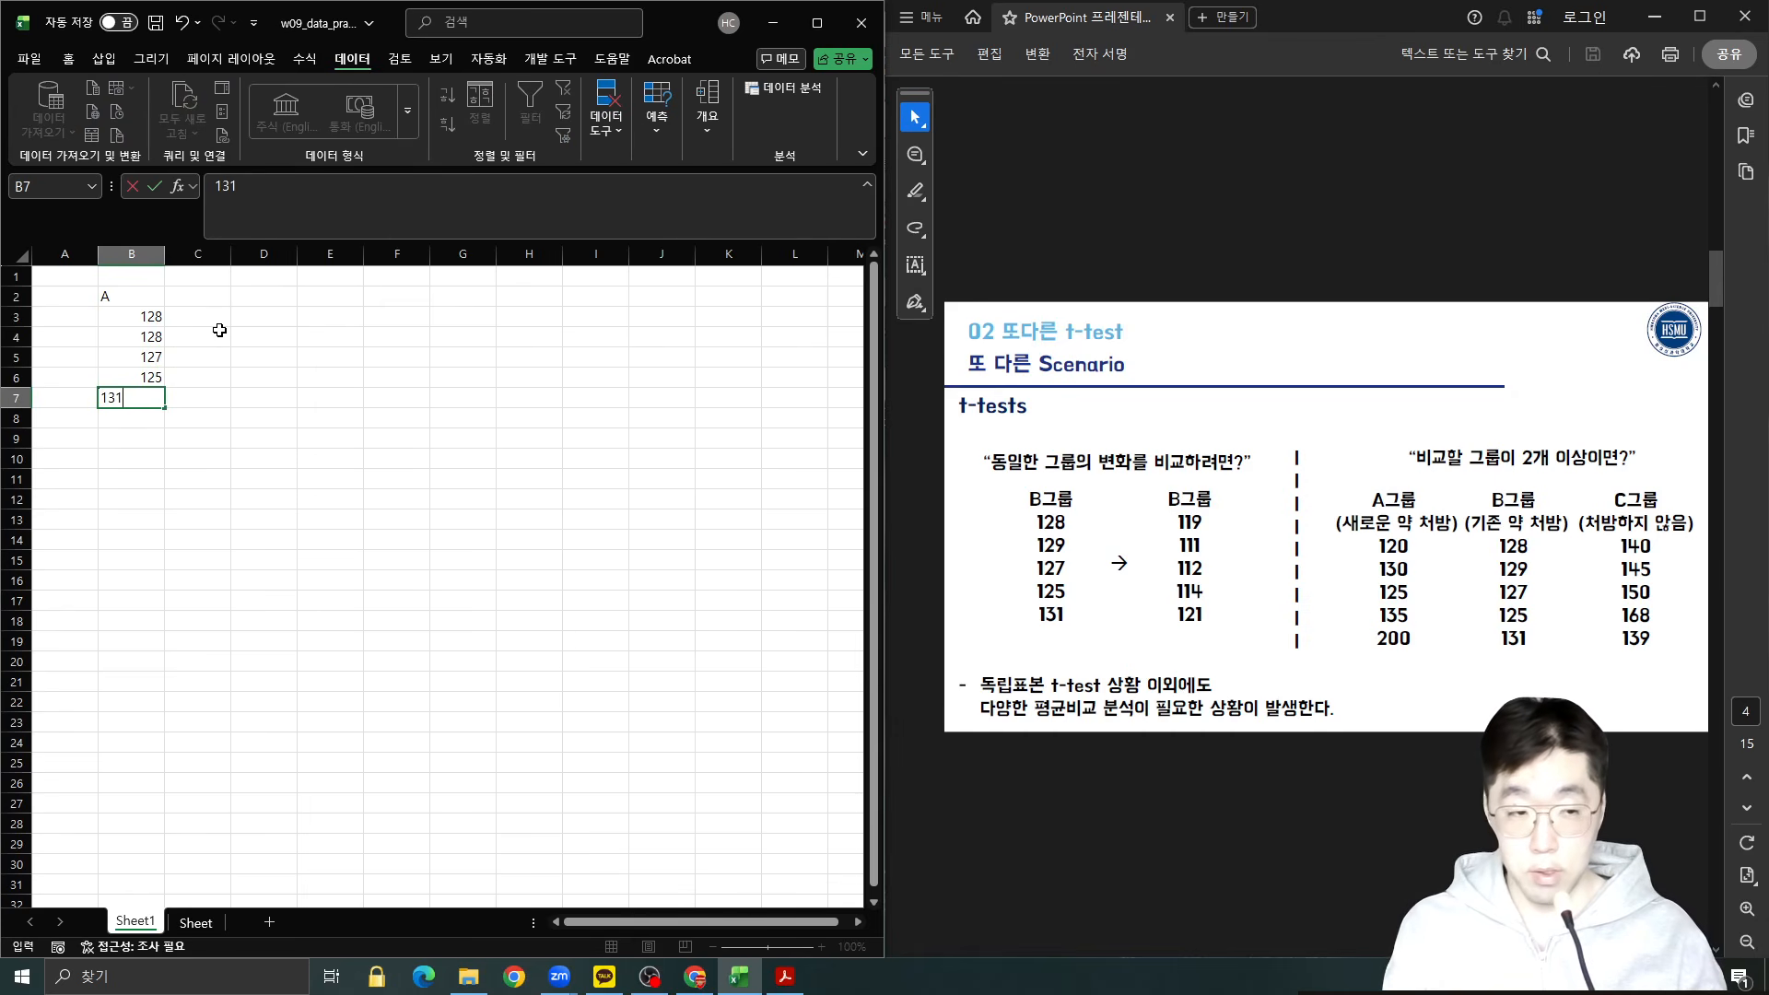
key(Return)
Enter the column header B in cell C2.
key(Right)
key(Right)
key(Up)
key(Up)
key(Up)
key(Up)
key(Up)
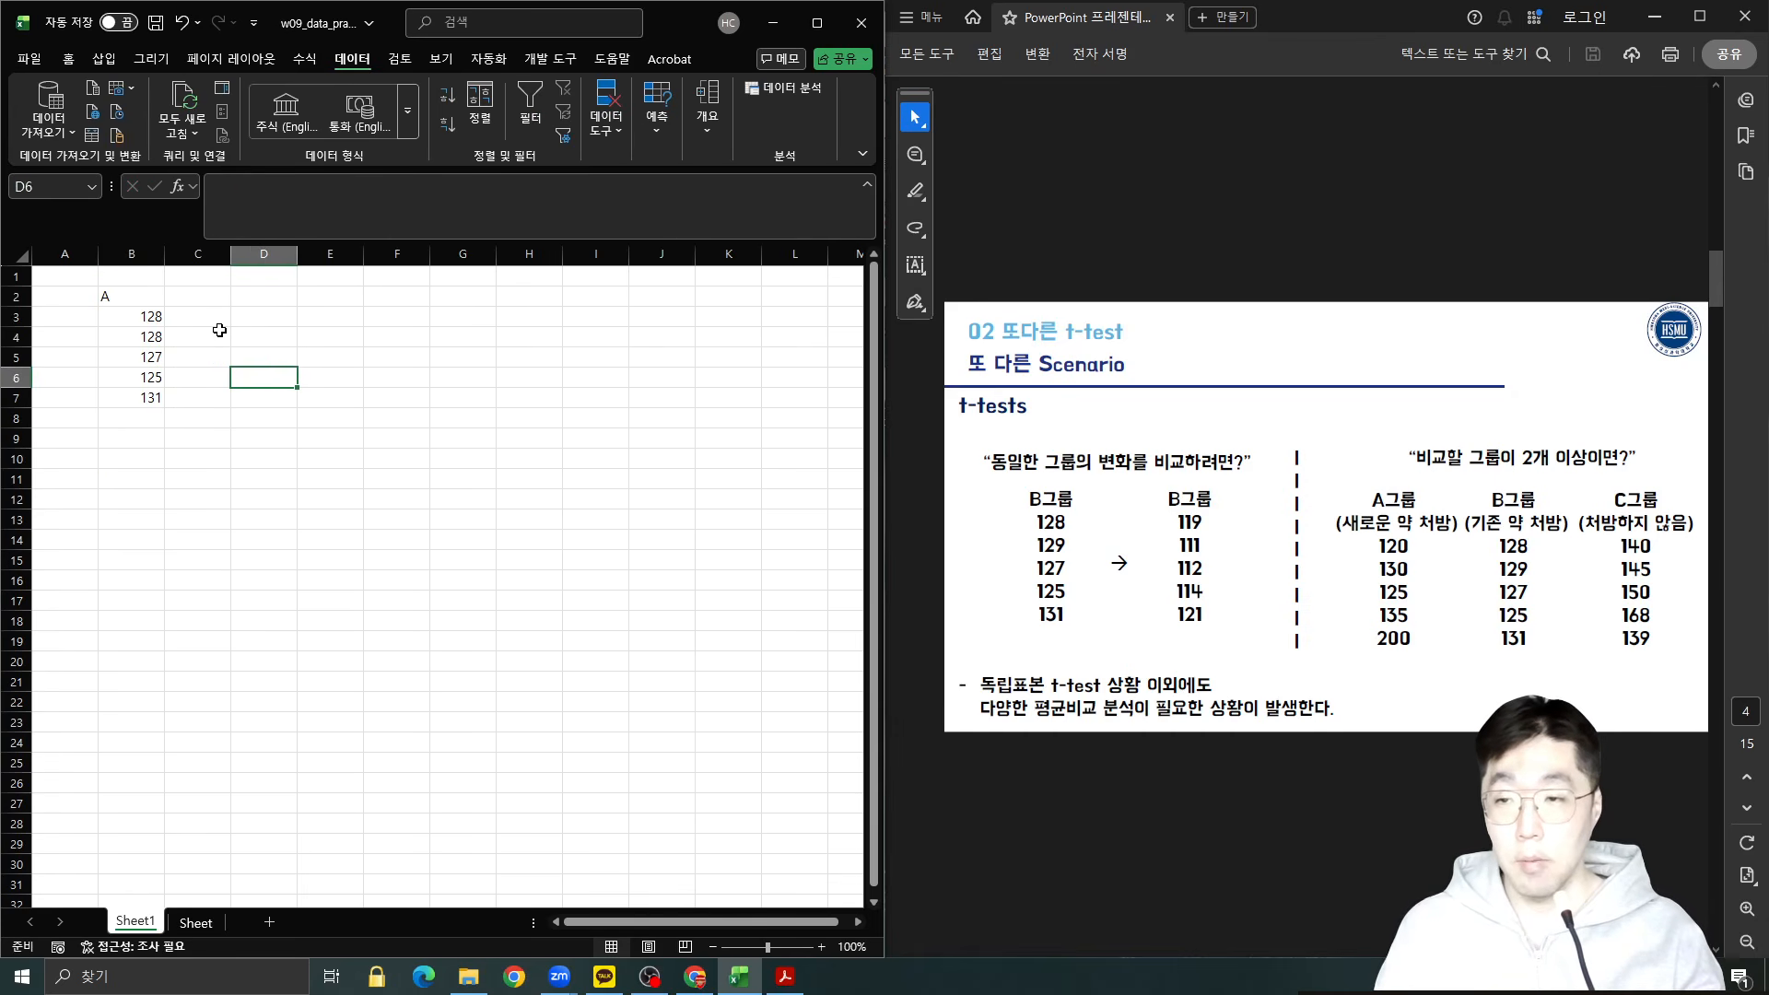
key(Left)
key(Up)
text(b)
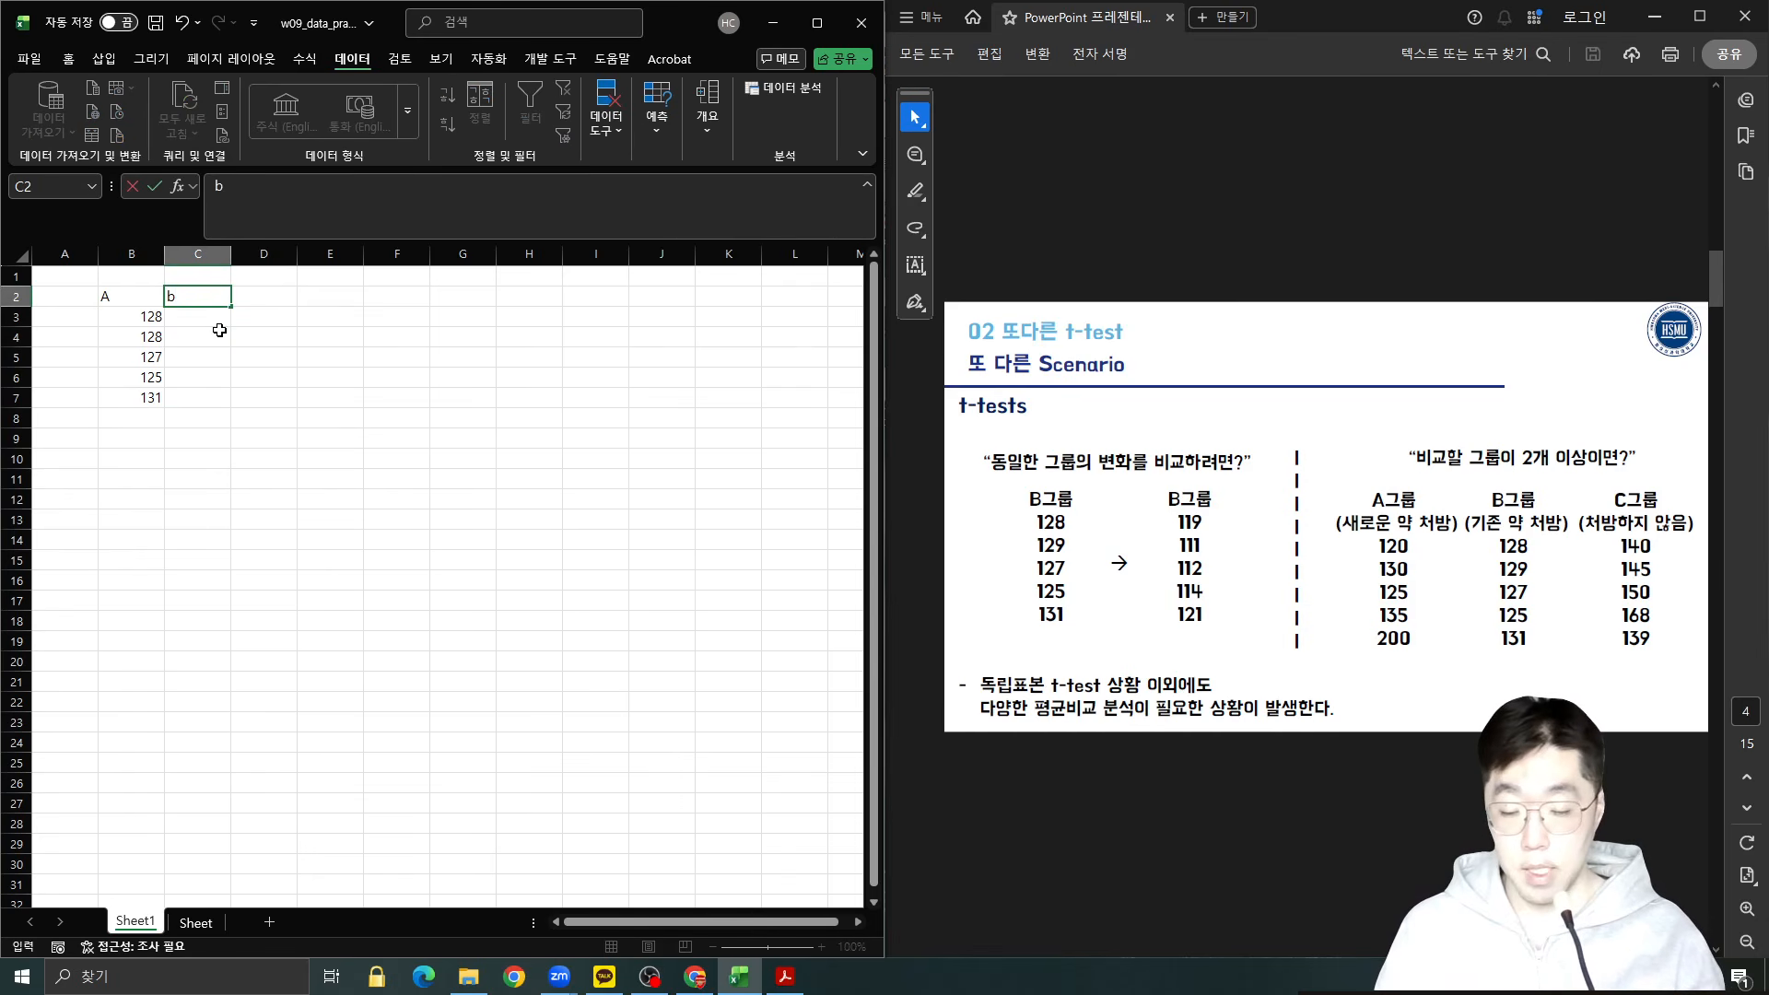
key(Return)
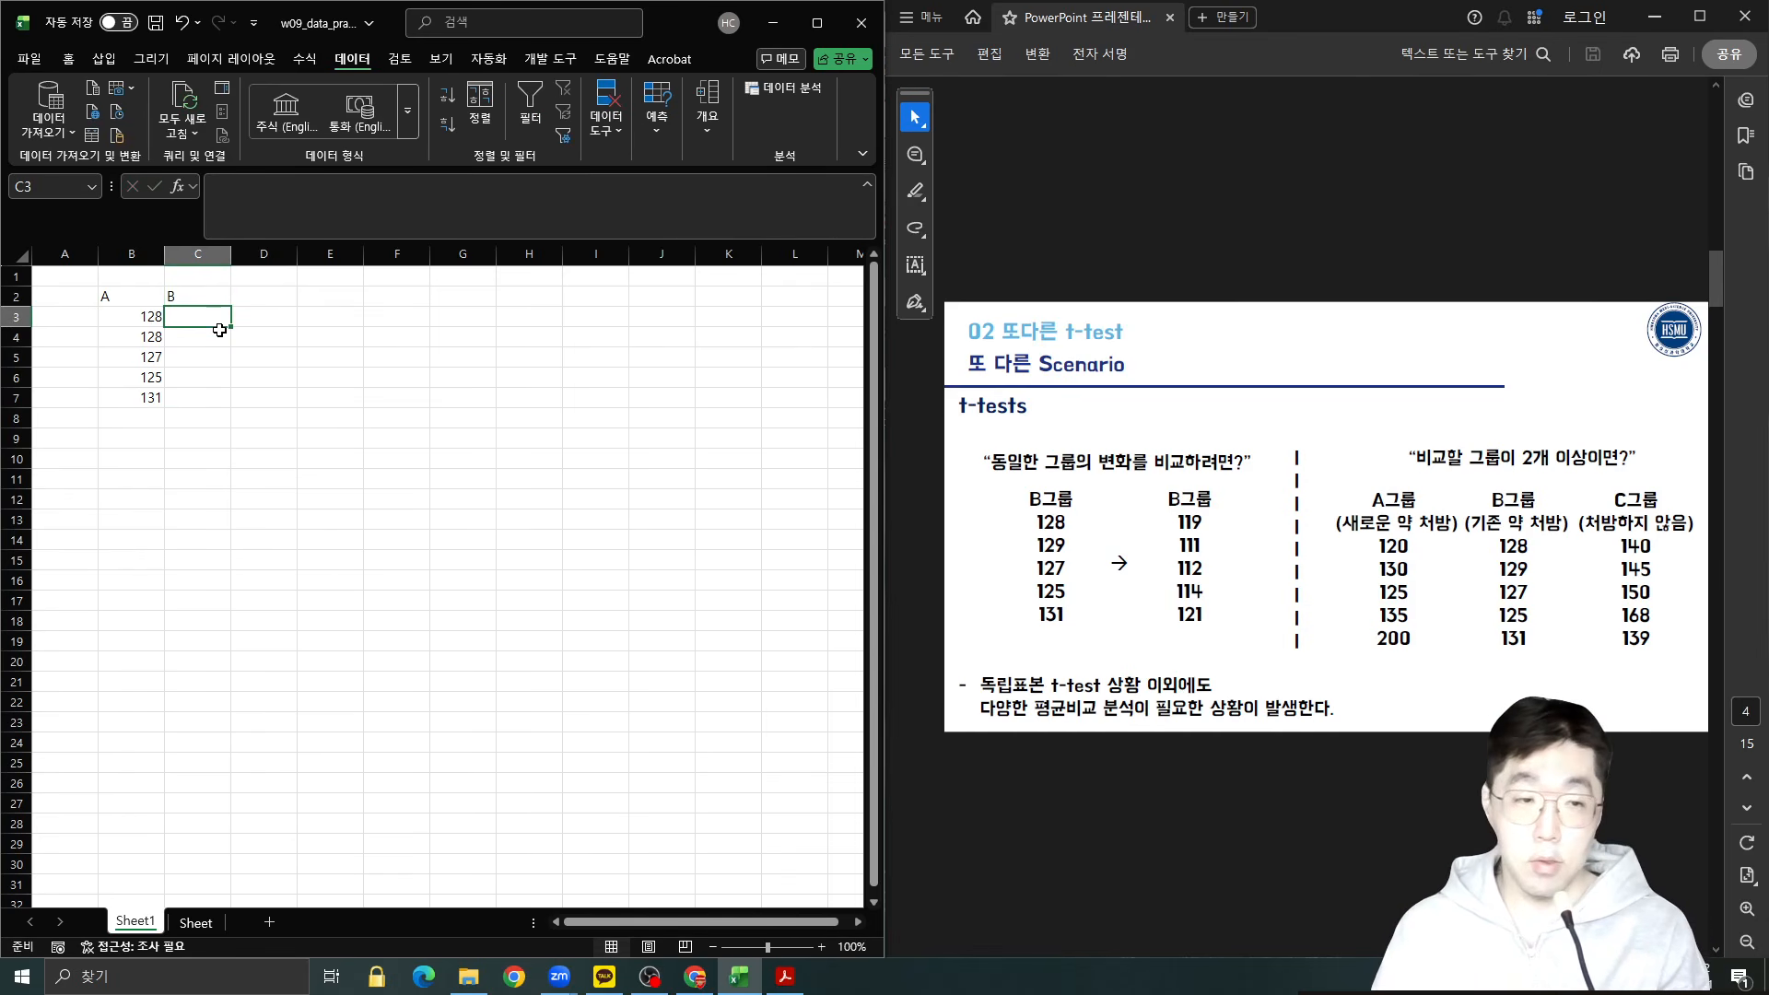
Enter the values 128, 129, 127, 125 and 131 under header B in cells C3 to C7.
text(128)
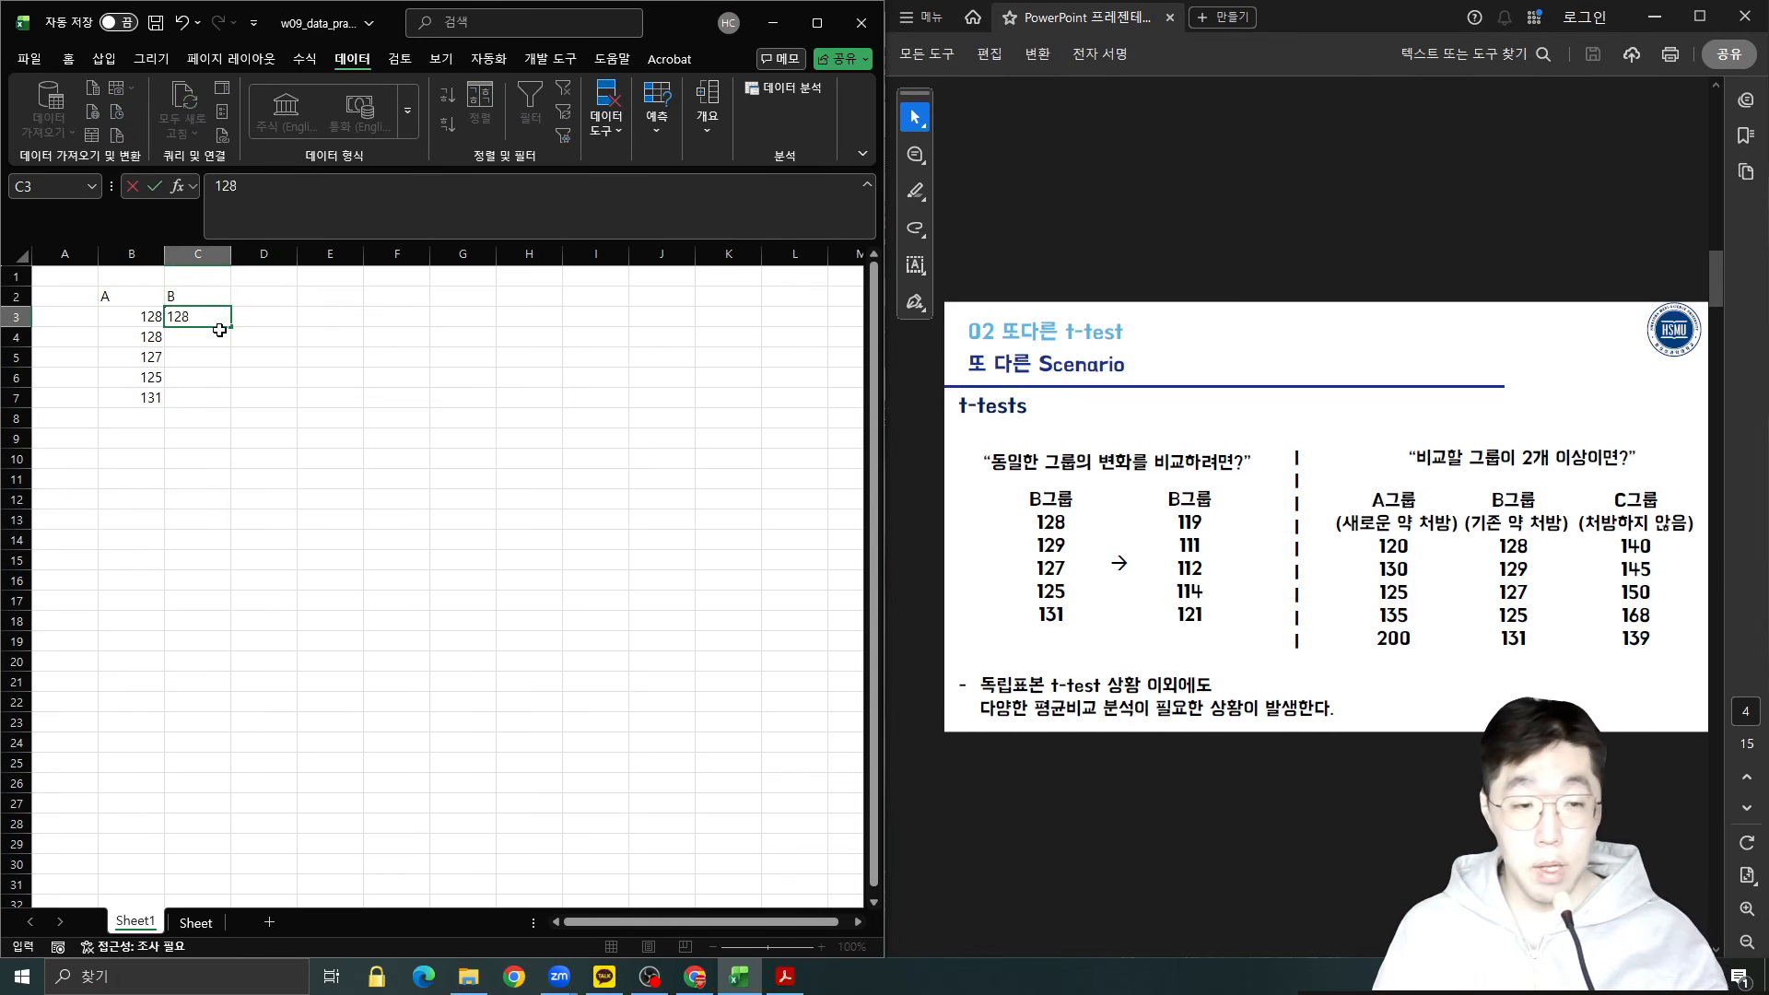
key(Return)
text(129)
key(Return)
text(128)
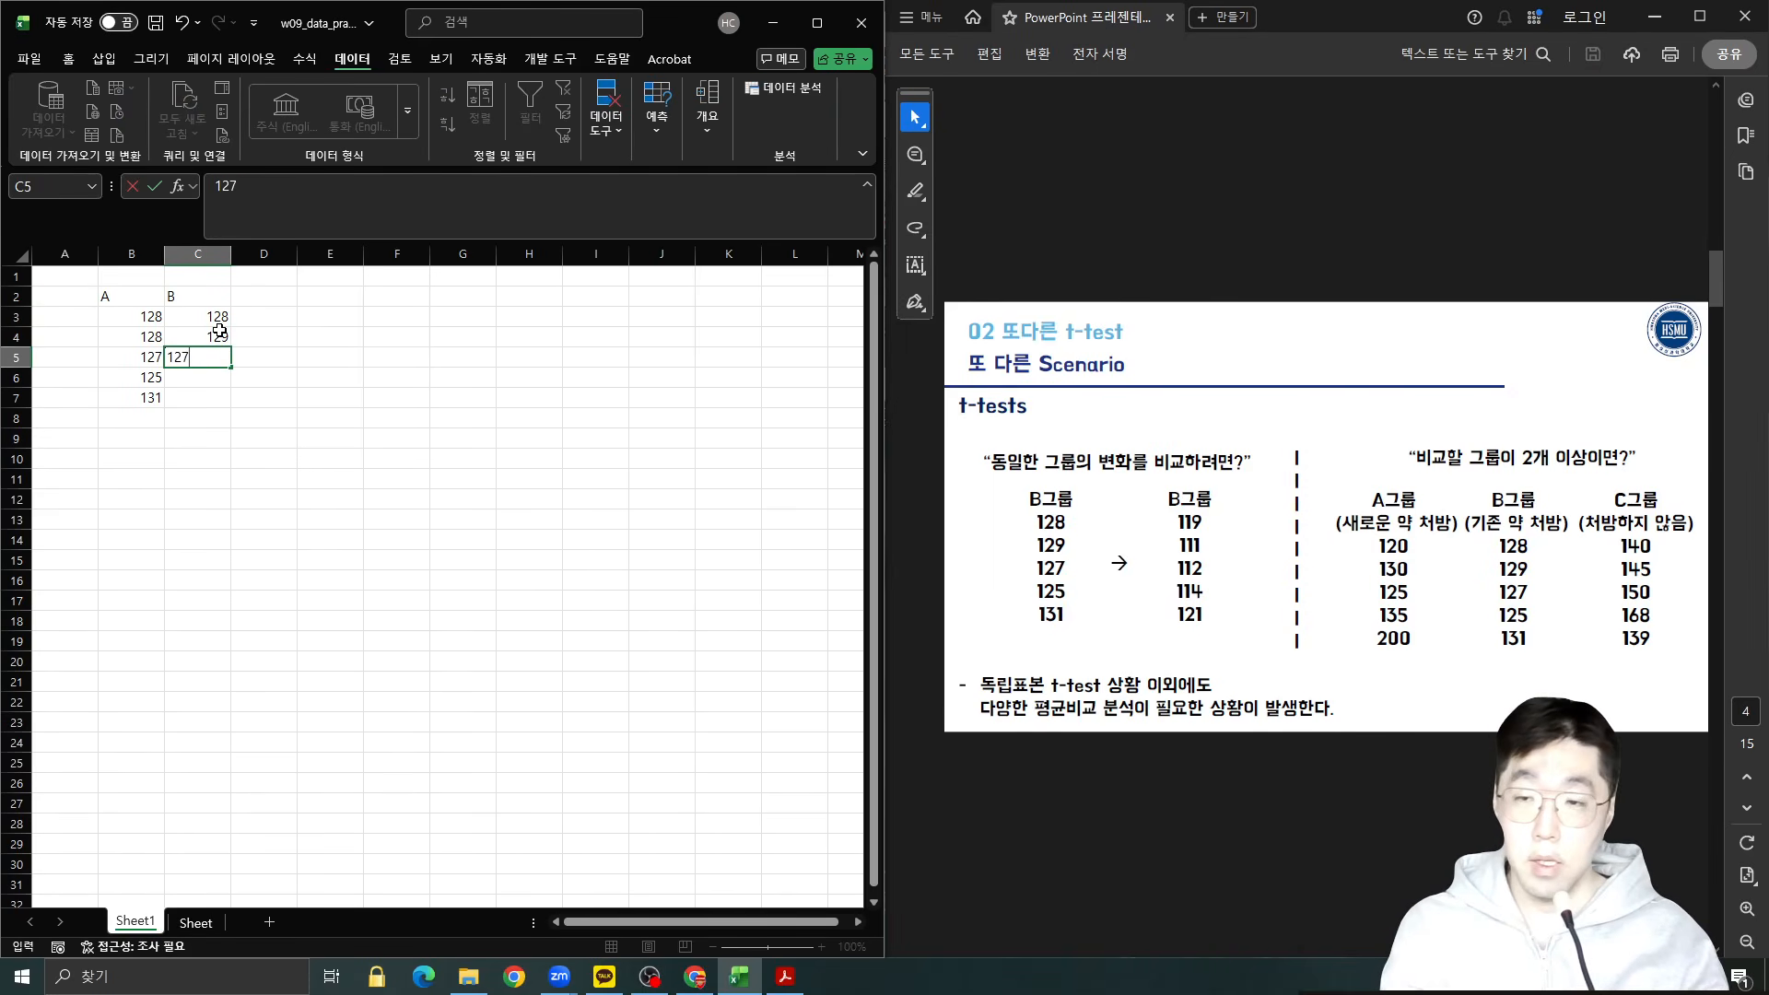
key(Return)
text(125)
key(Return)
text(131)
key(Return)
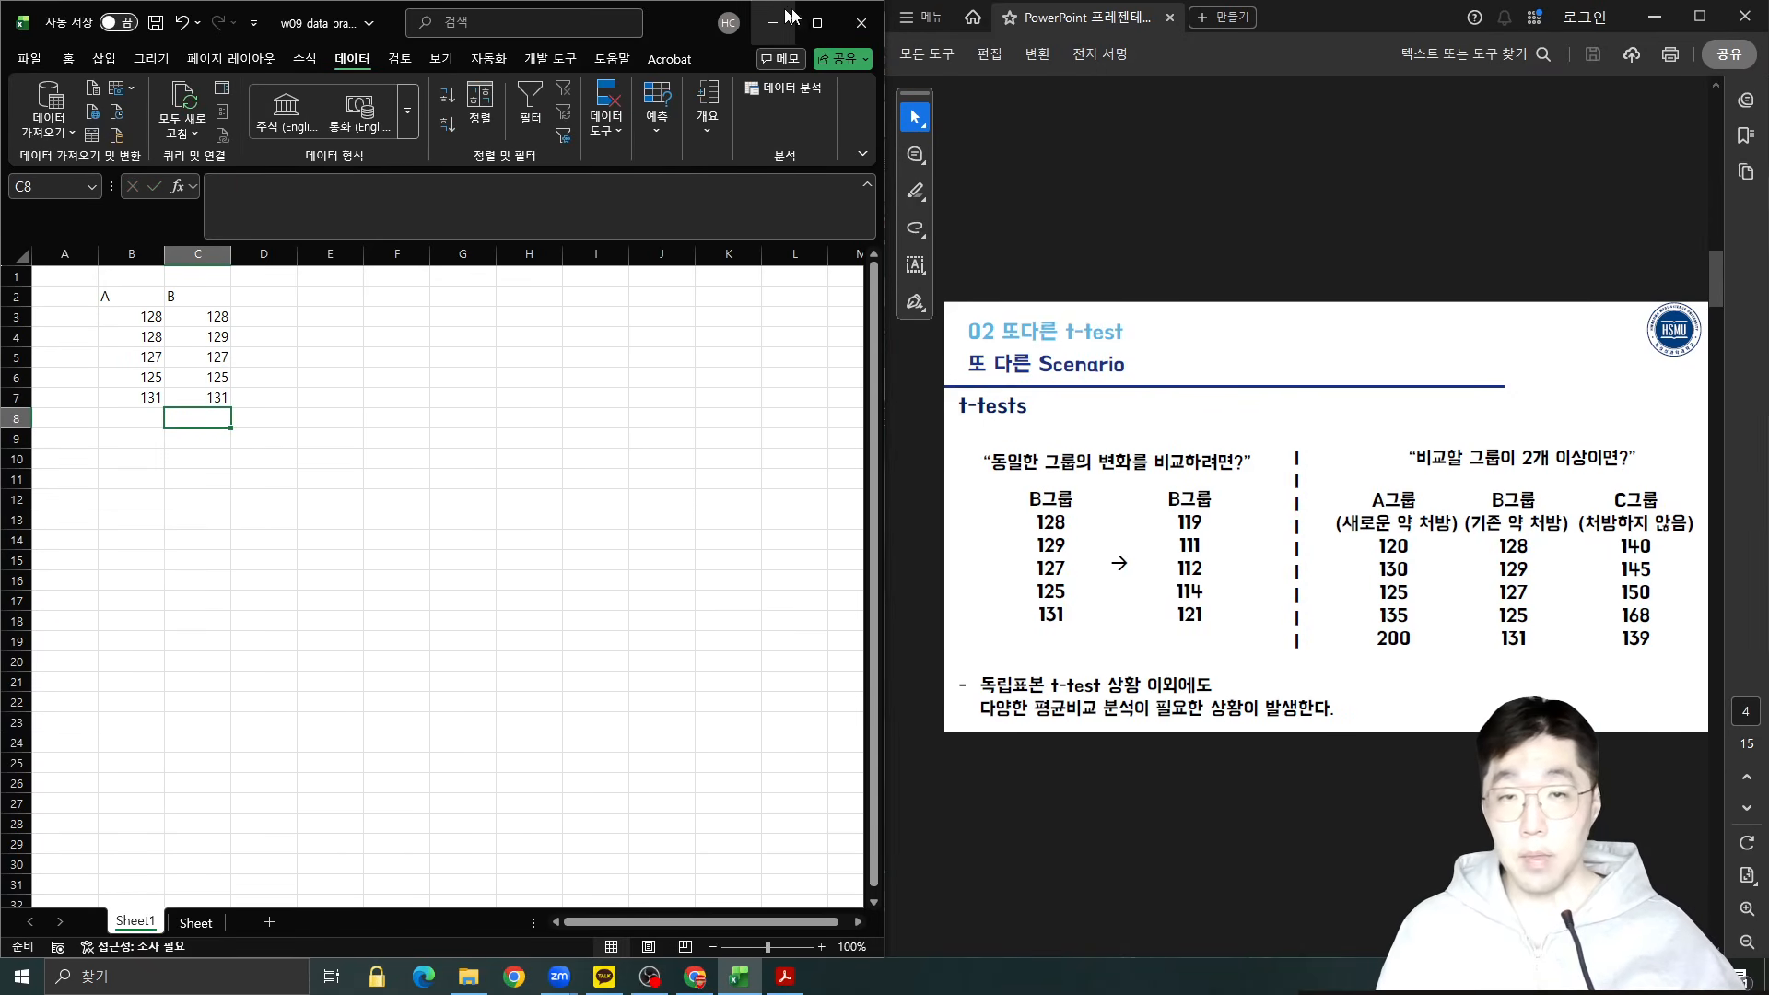
Maximize the workbook window and enlarge the sheet view to 130%.
click(816, 22)
click(462, 598)
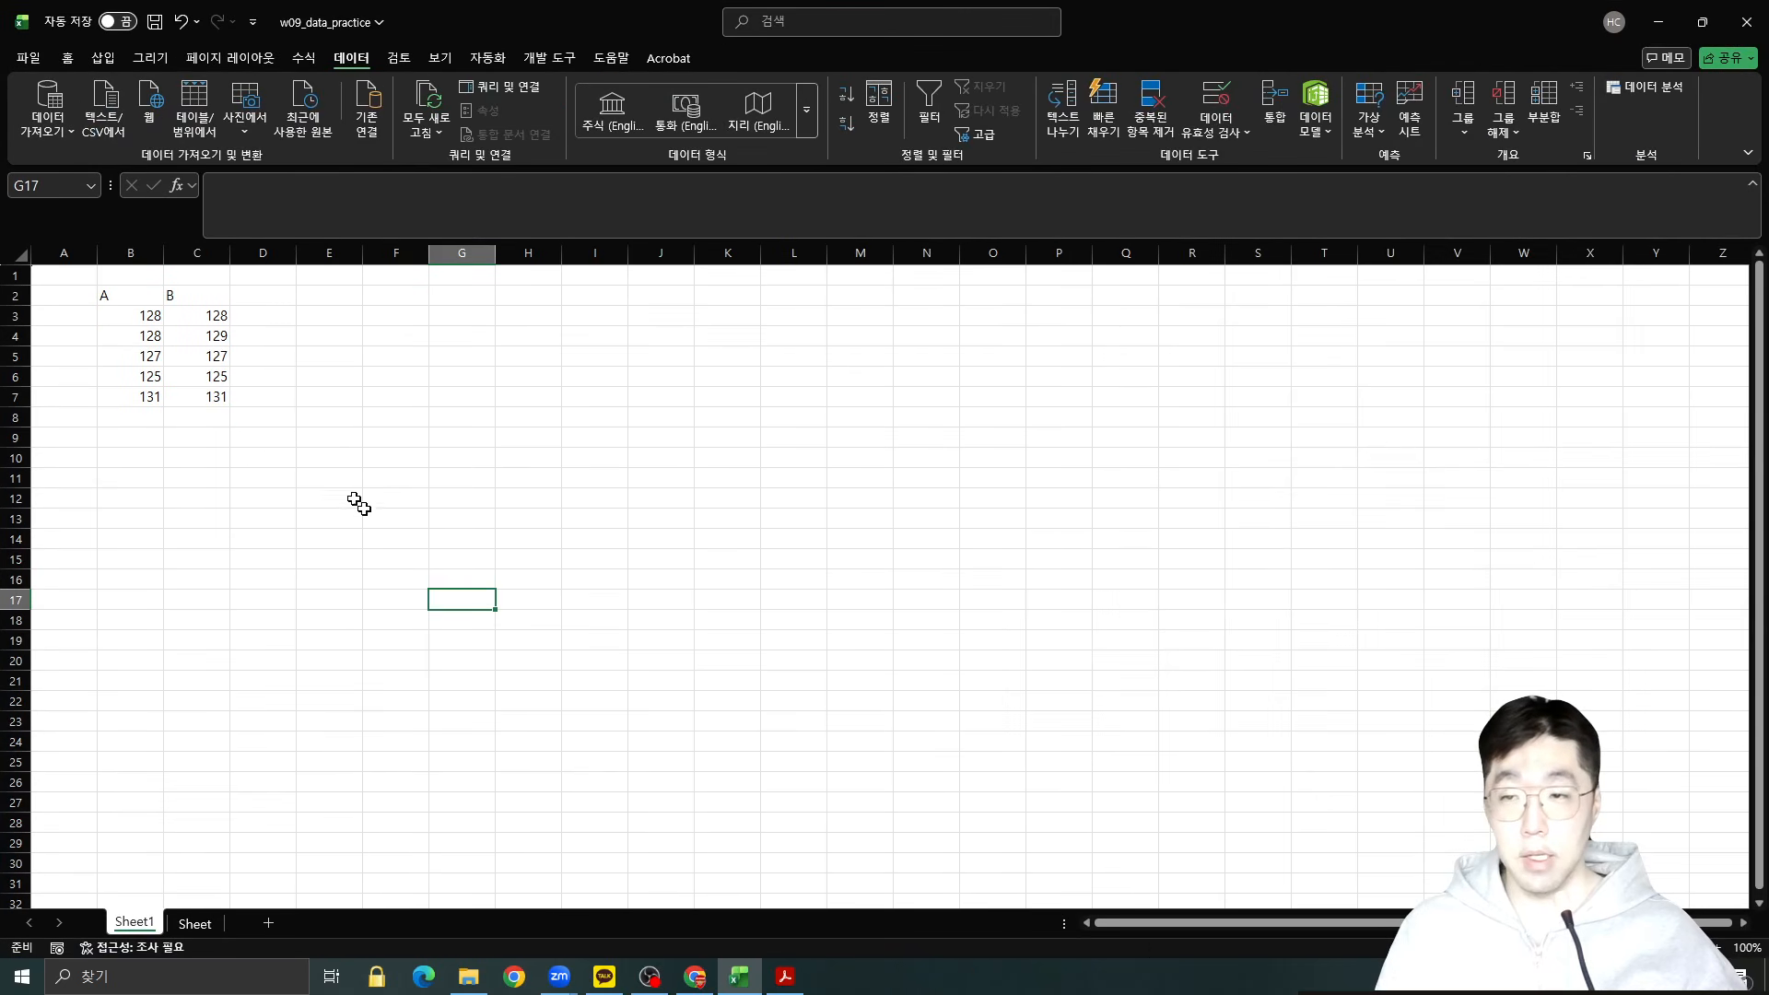
scroll(633, 536, up, 2)
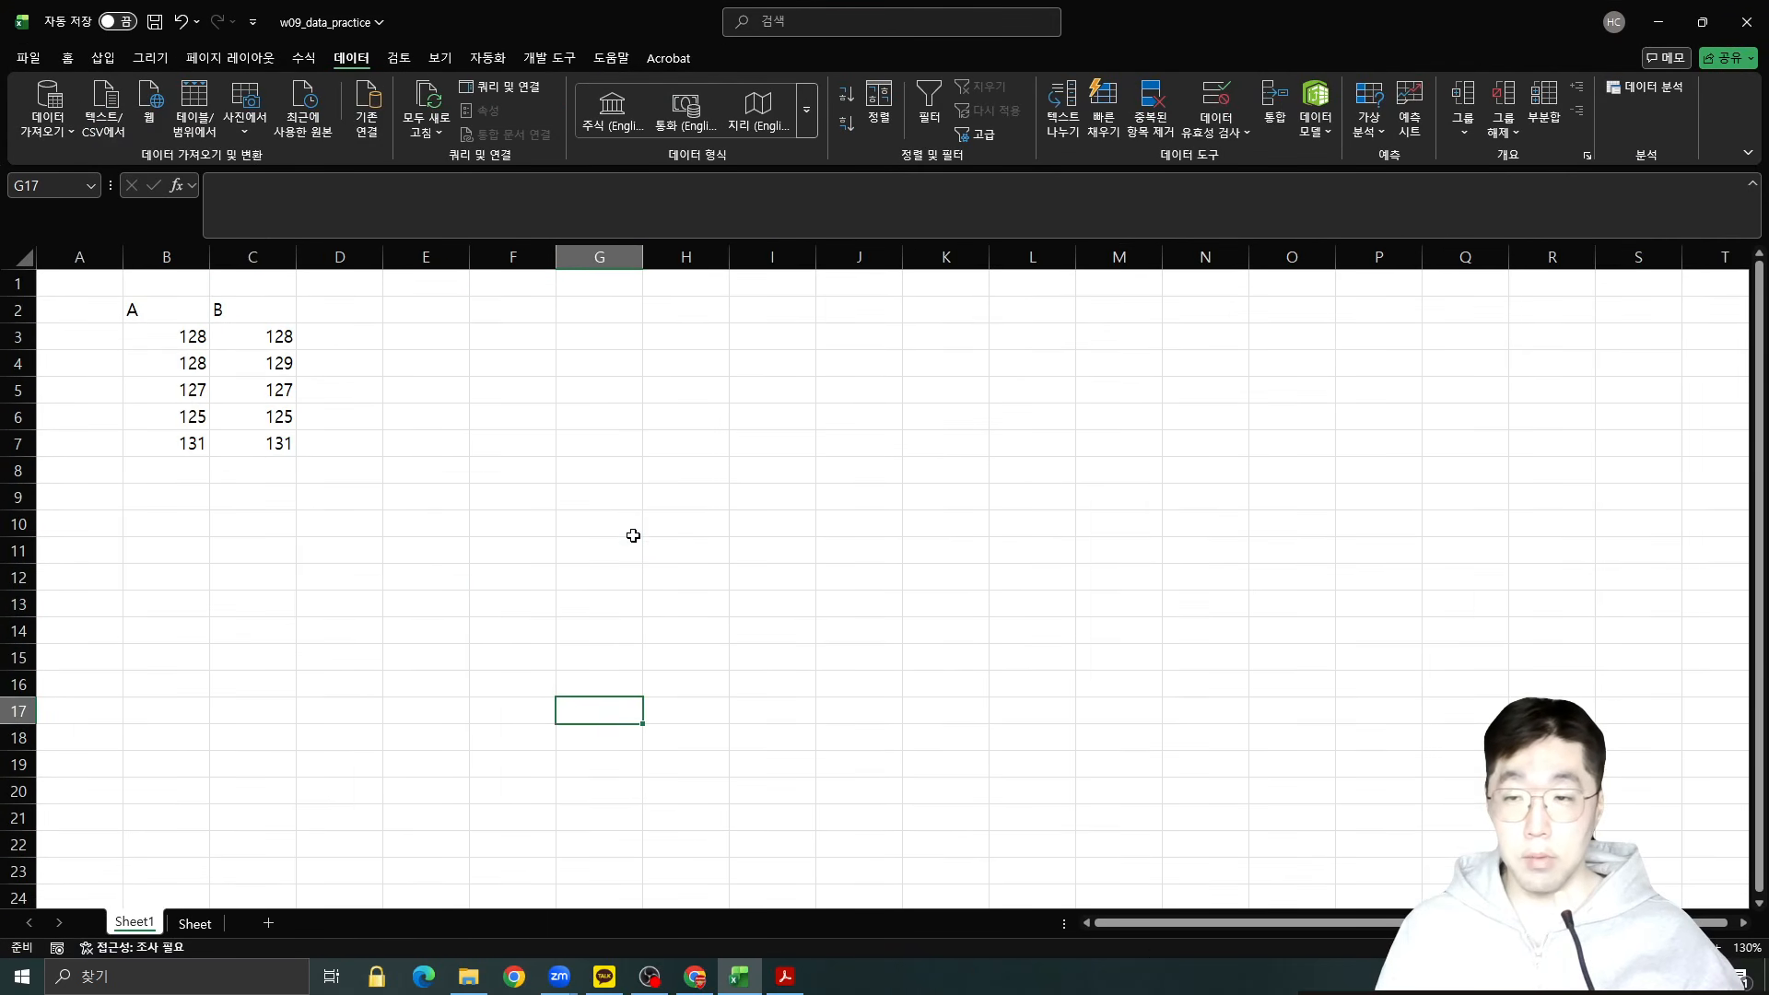
Enlarge the sheet view to 160% and review the data ranges of groups A and B in B2:B7 and C2:C7.
scroll(634, 535, up, 2)
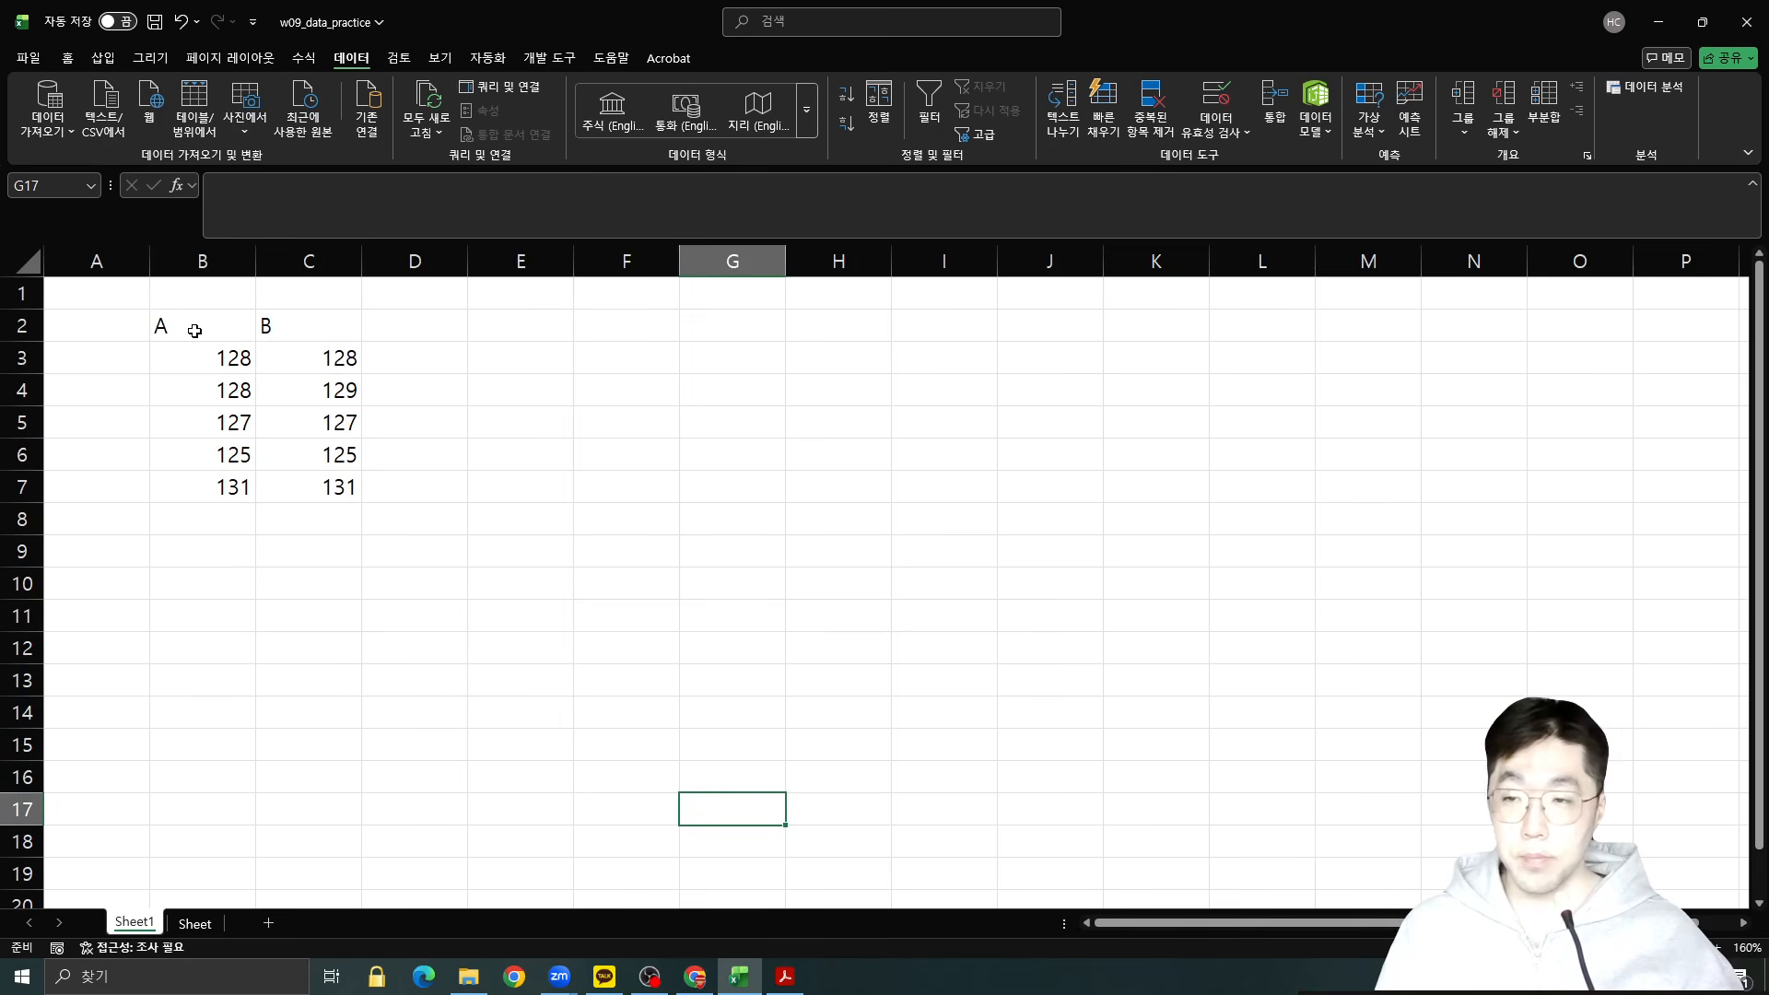
drag(195, 328, 227, 489)
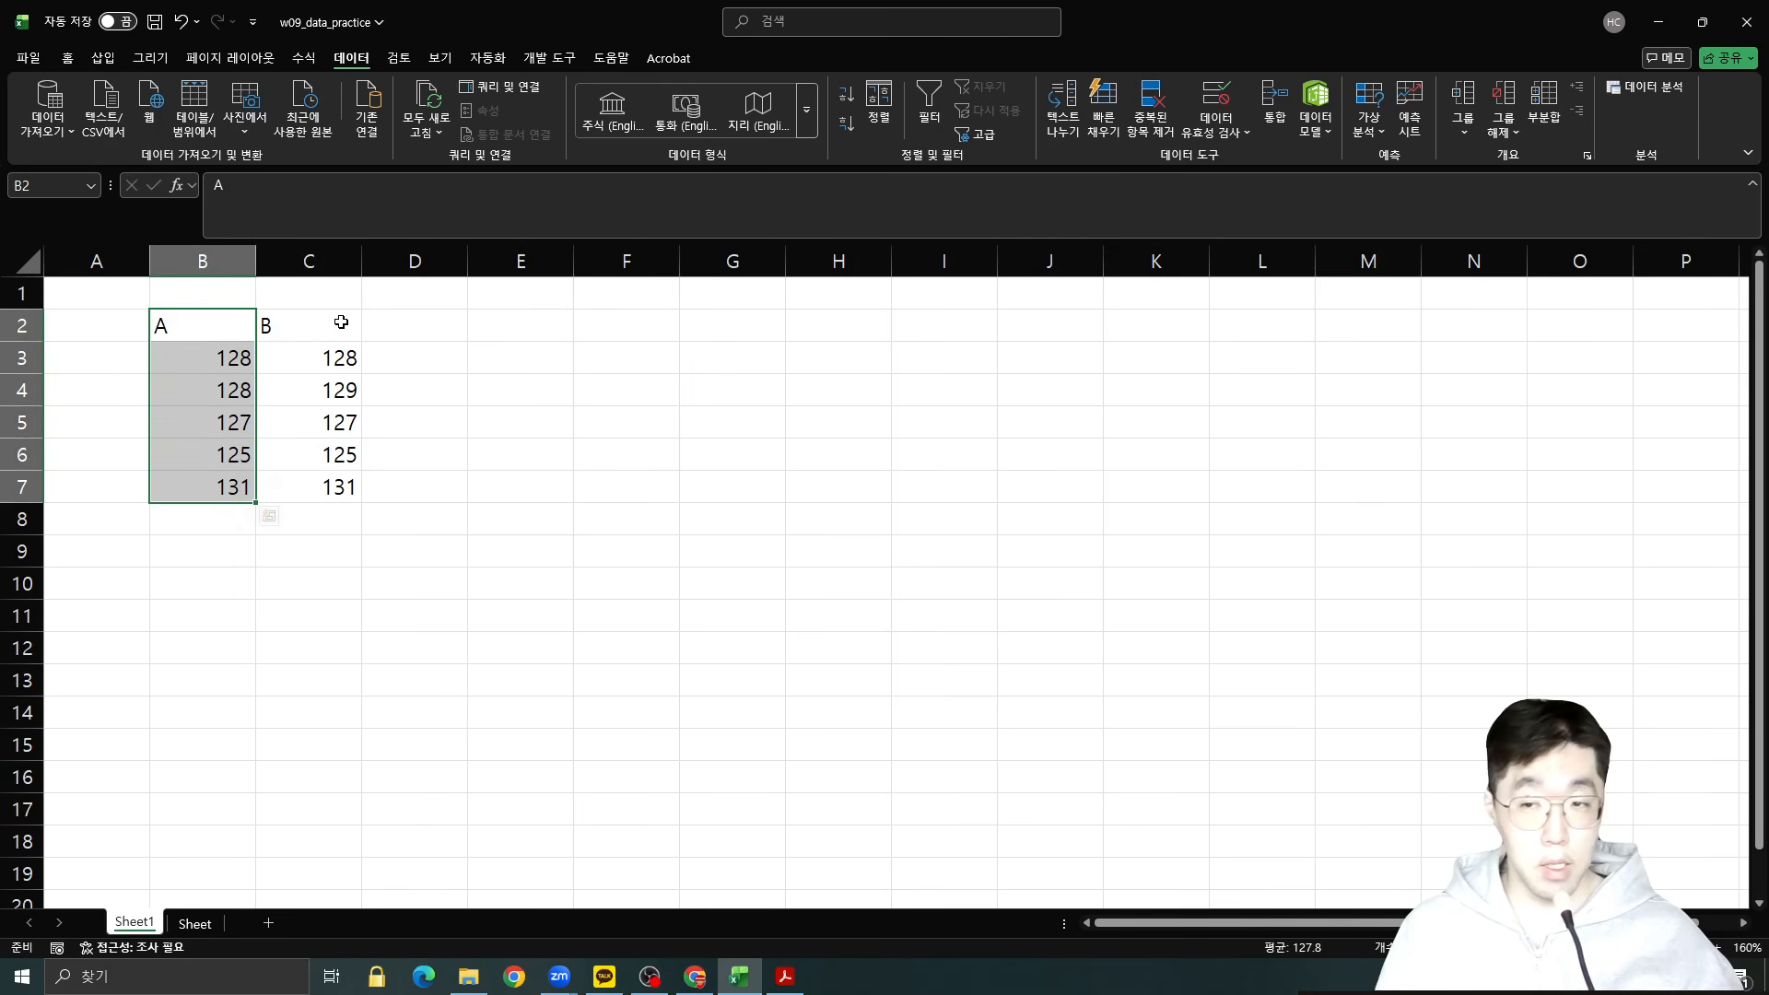
drag(320, 318, 316, 478)
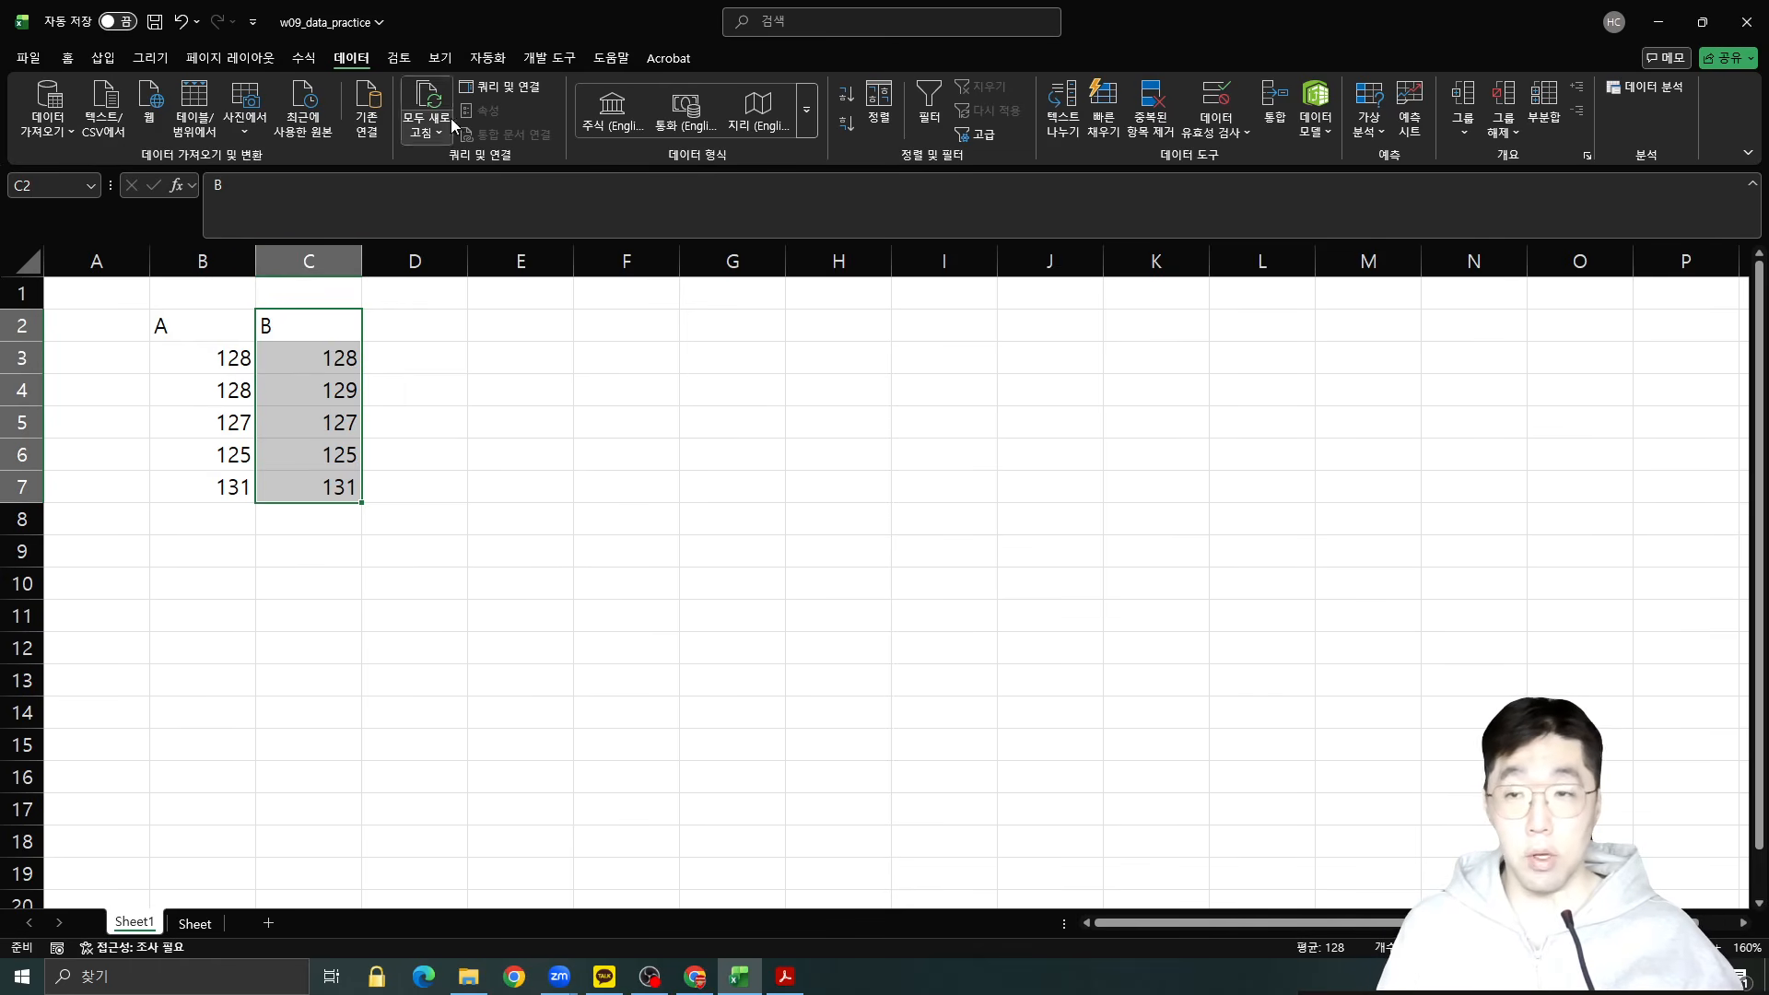
click(774, 451)
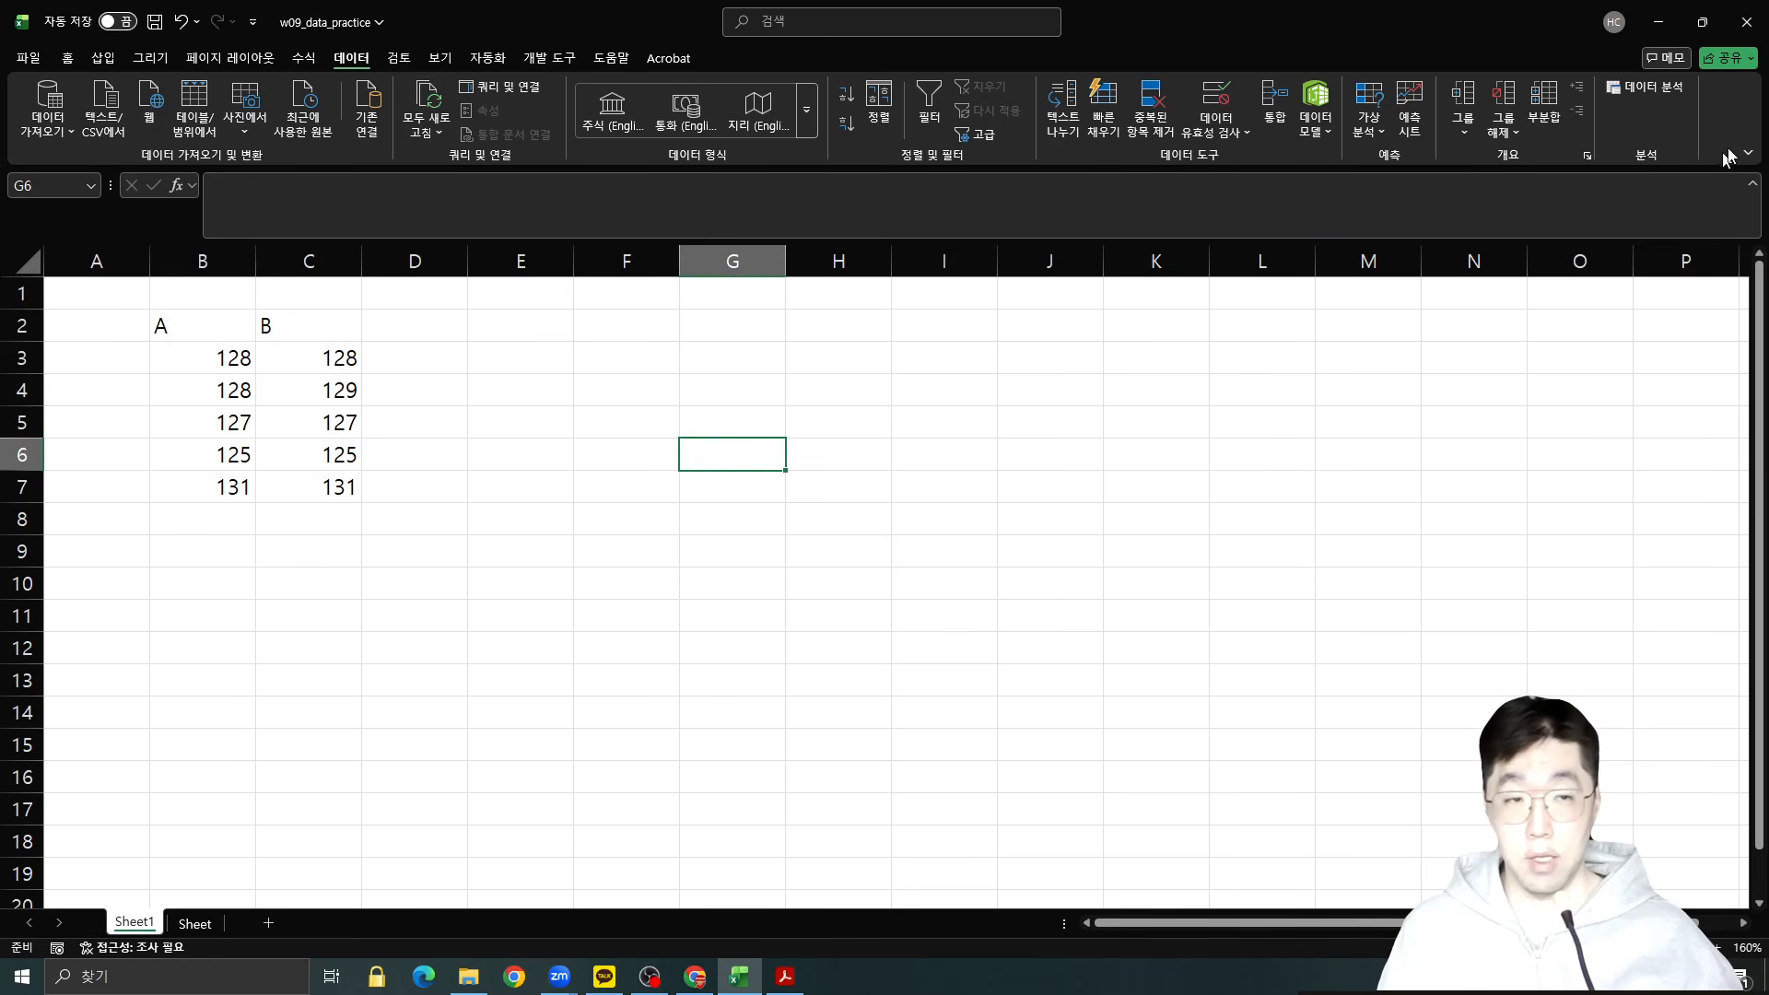
Start the two-sample t-test assuming equal variances (t-검정: 등분산 가정 두집단) from the data analysis tools.
click(1649, 87)
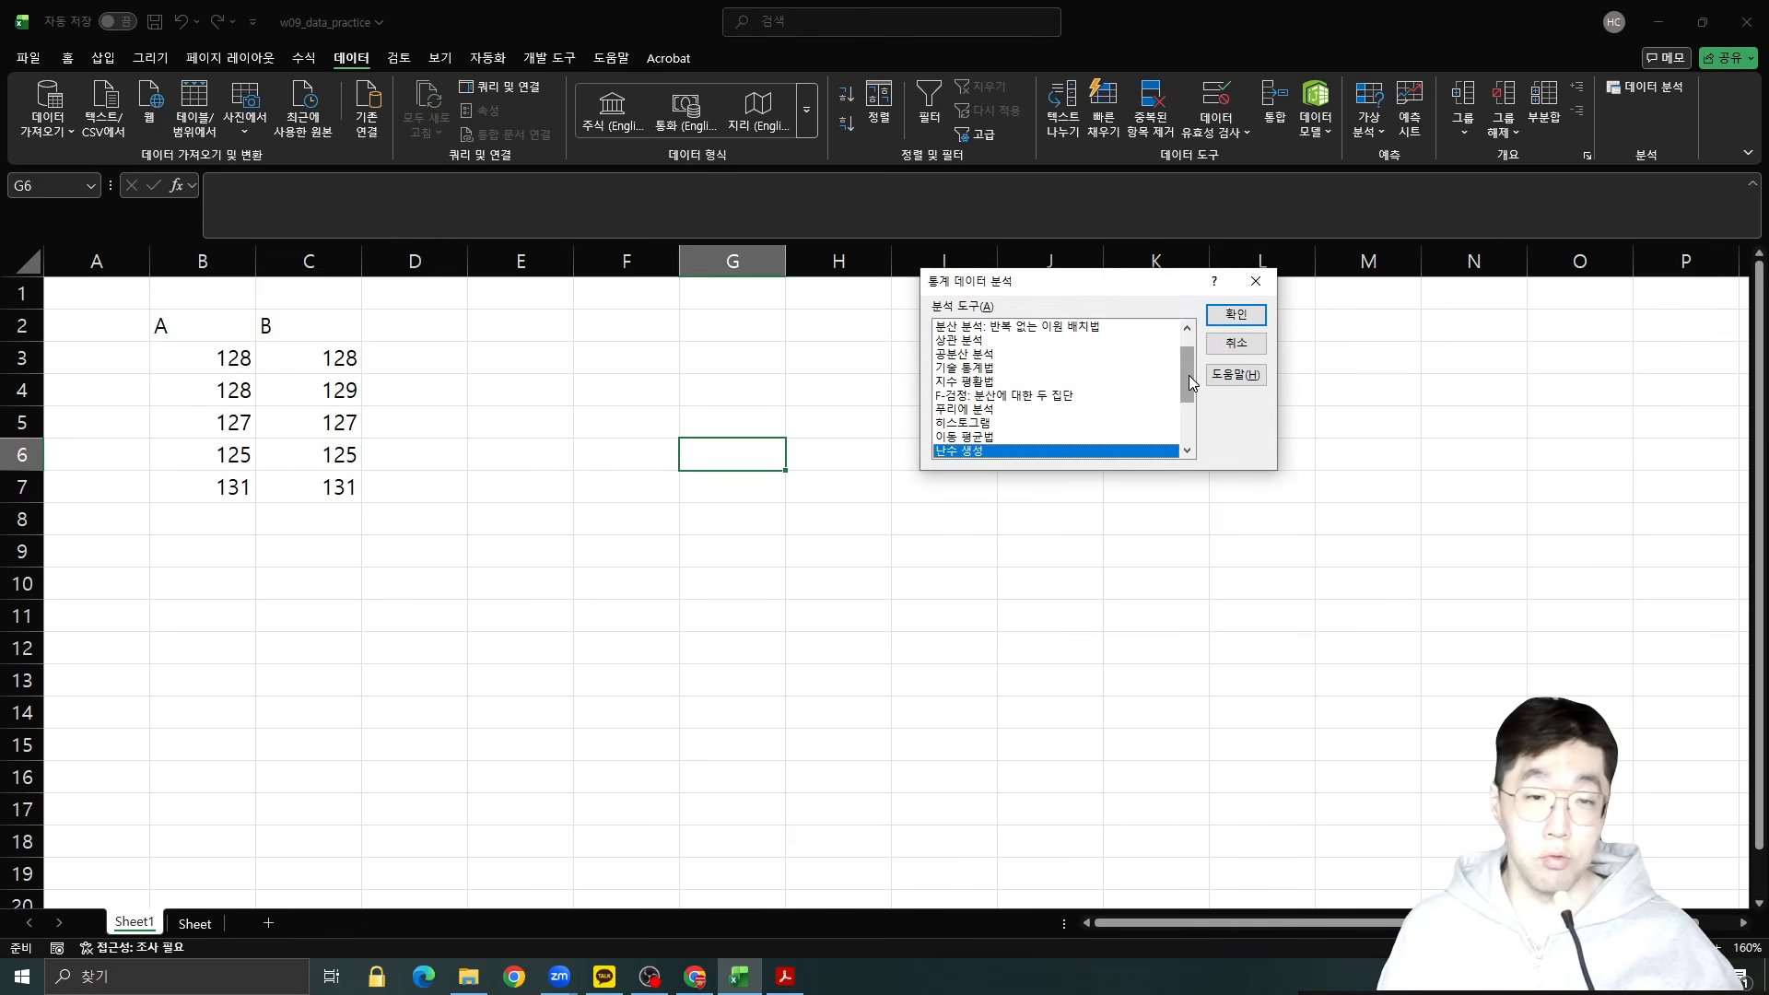
drag(1189, 382, 1186, 362)
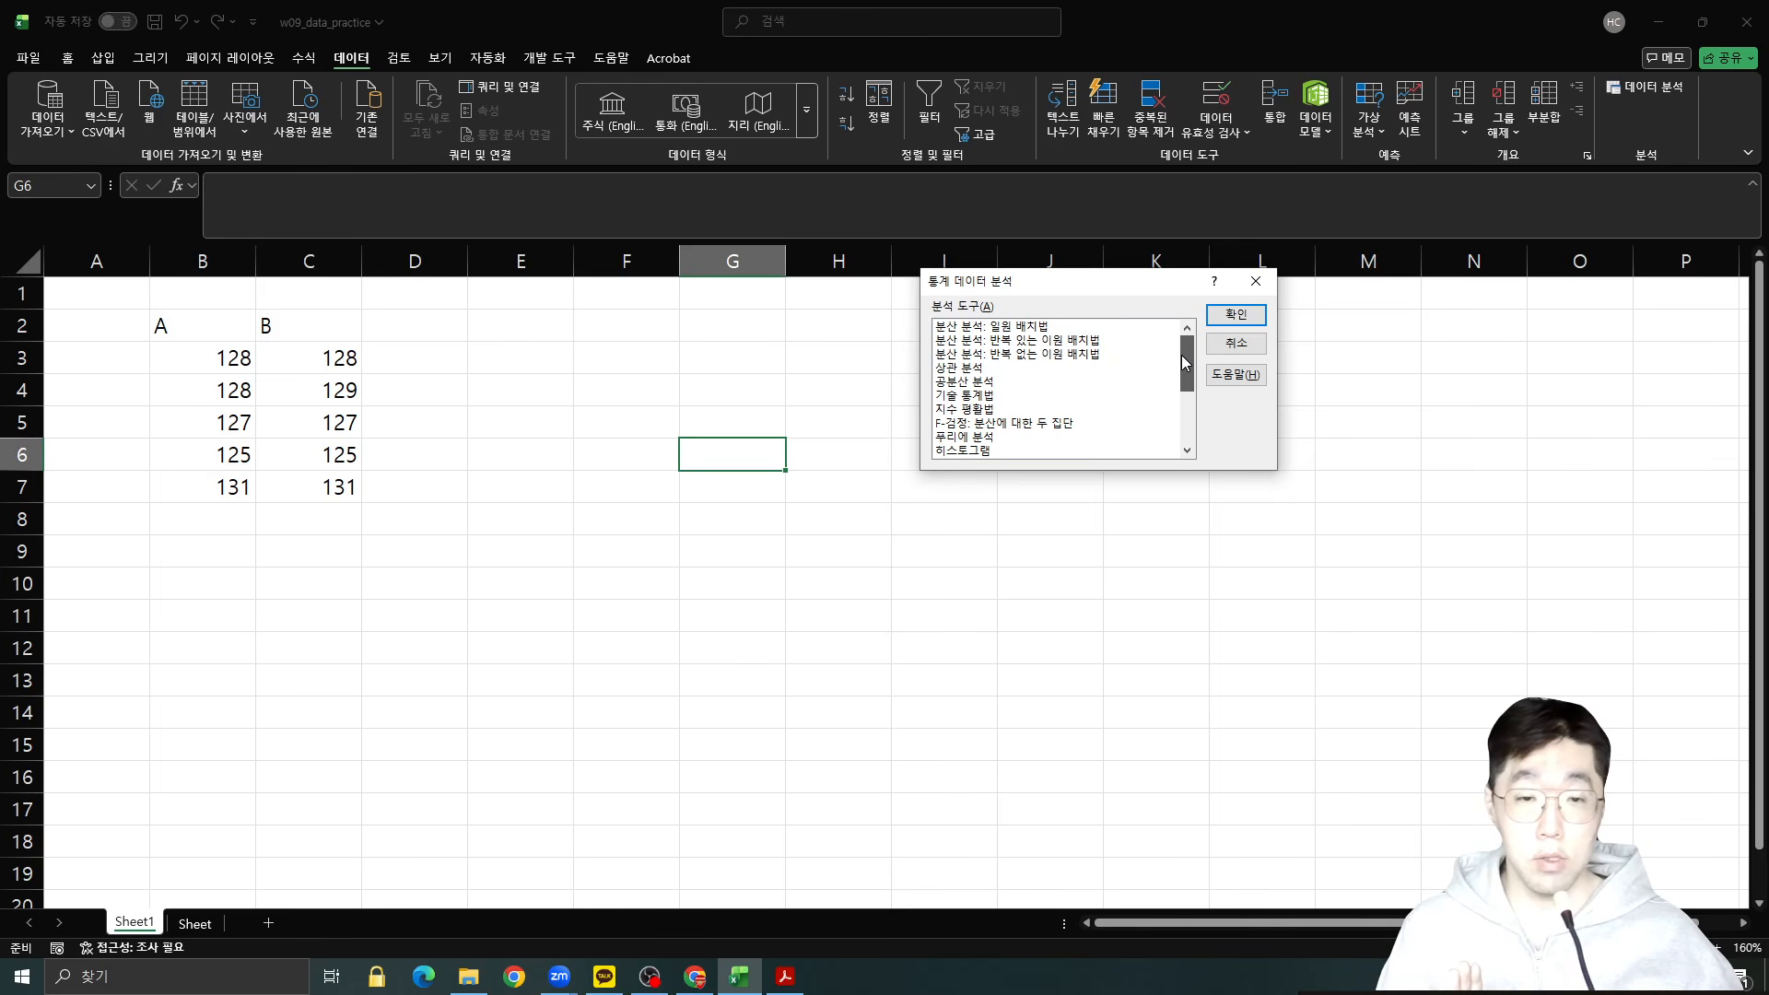
drag(1186, 362, 1187, 415)
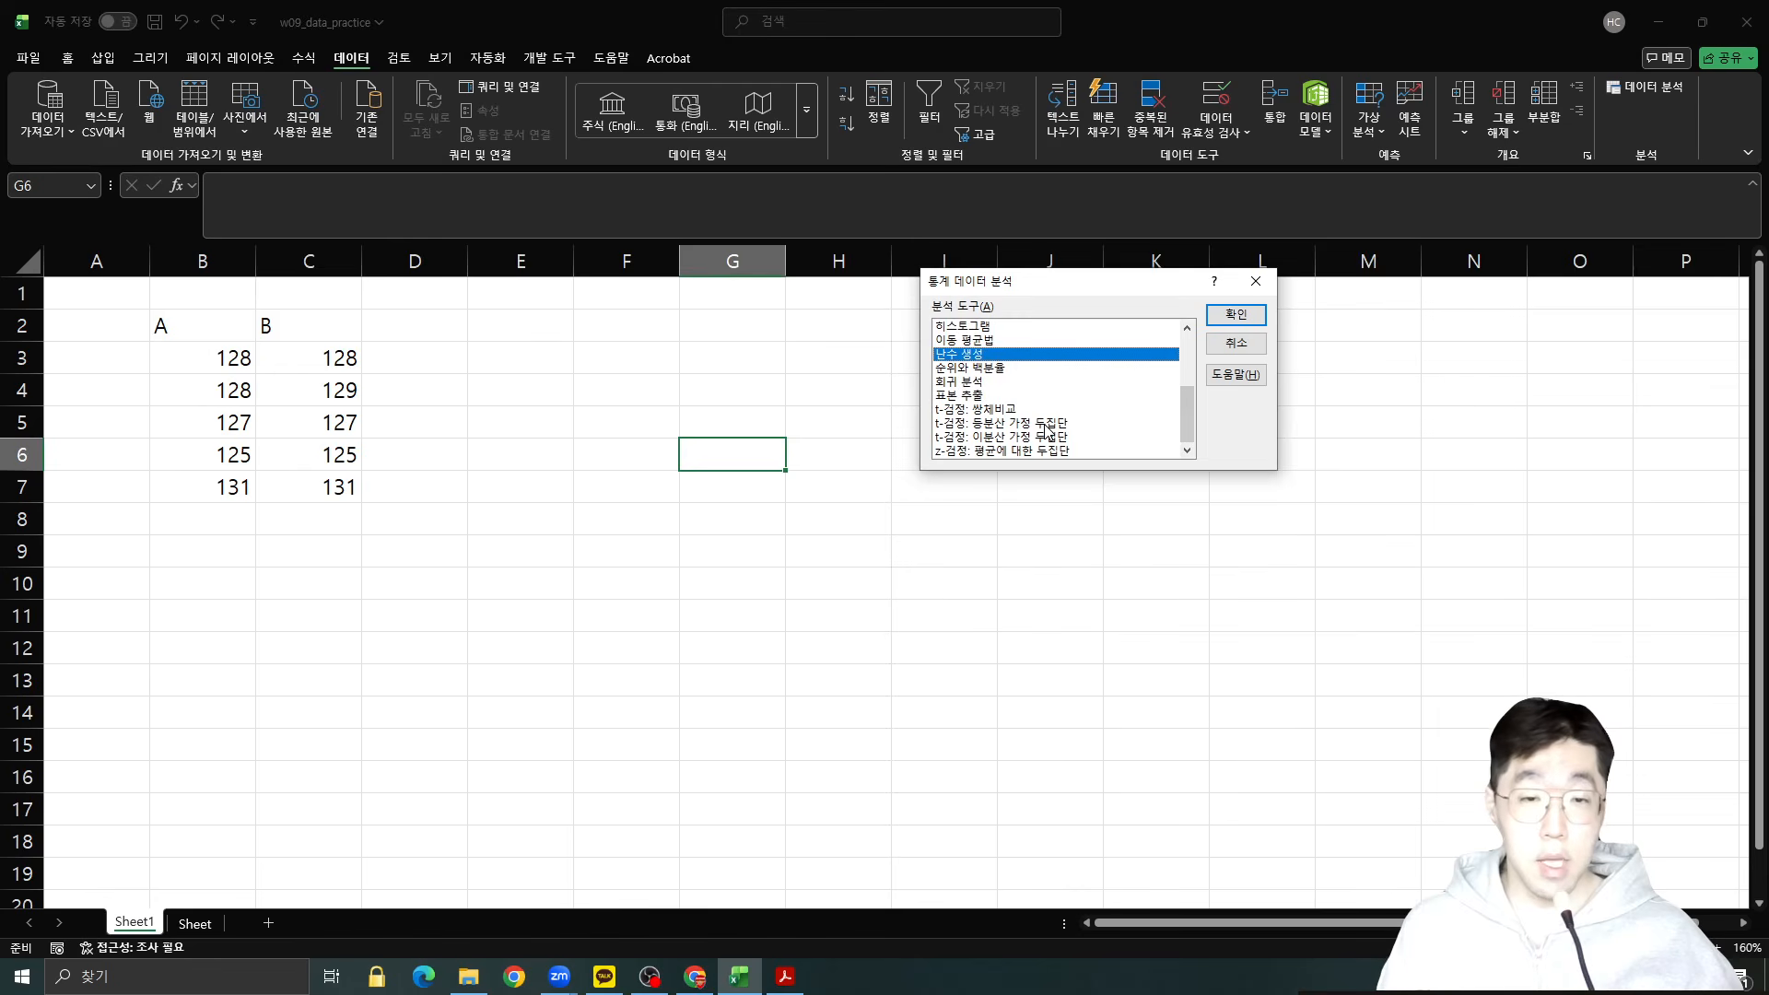
click(1046, 424)
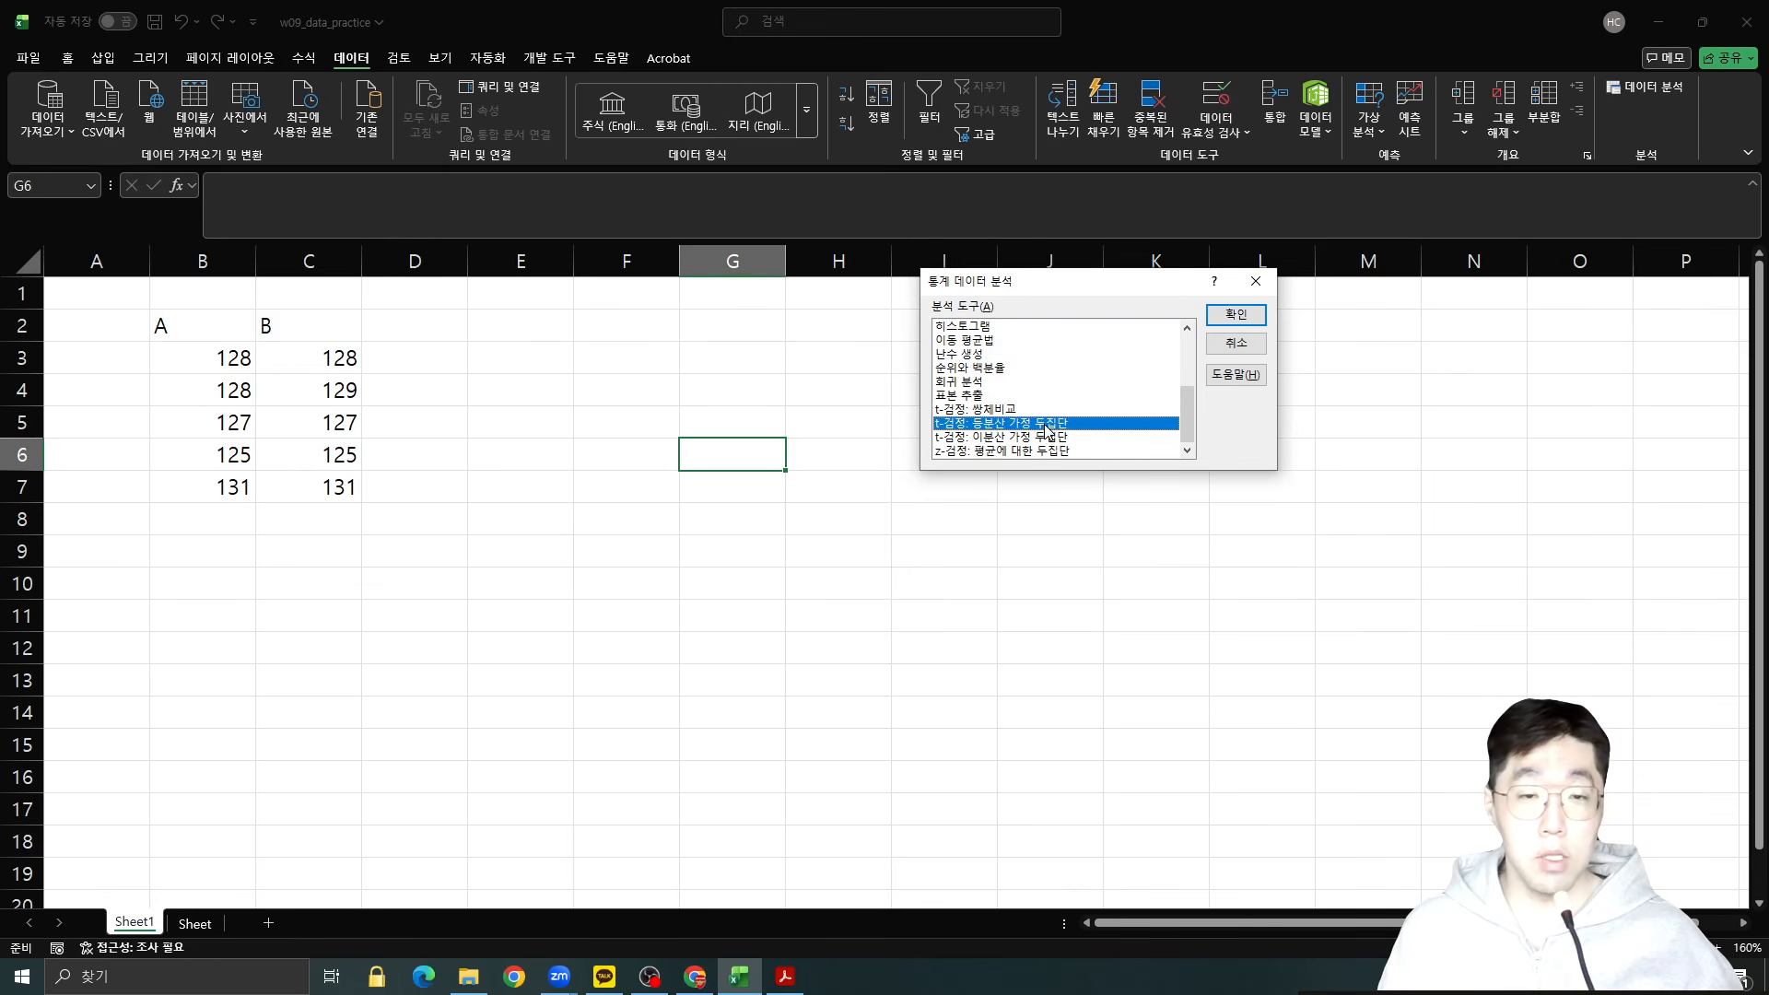
click(1236, 314)
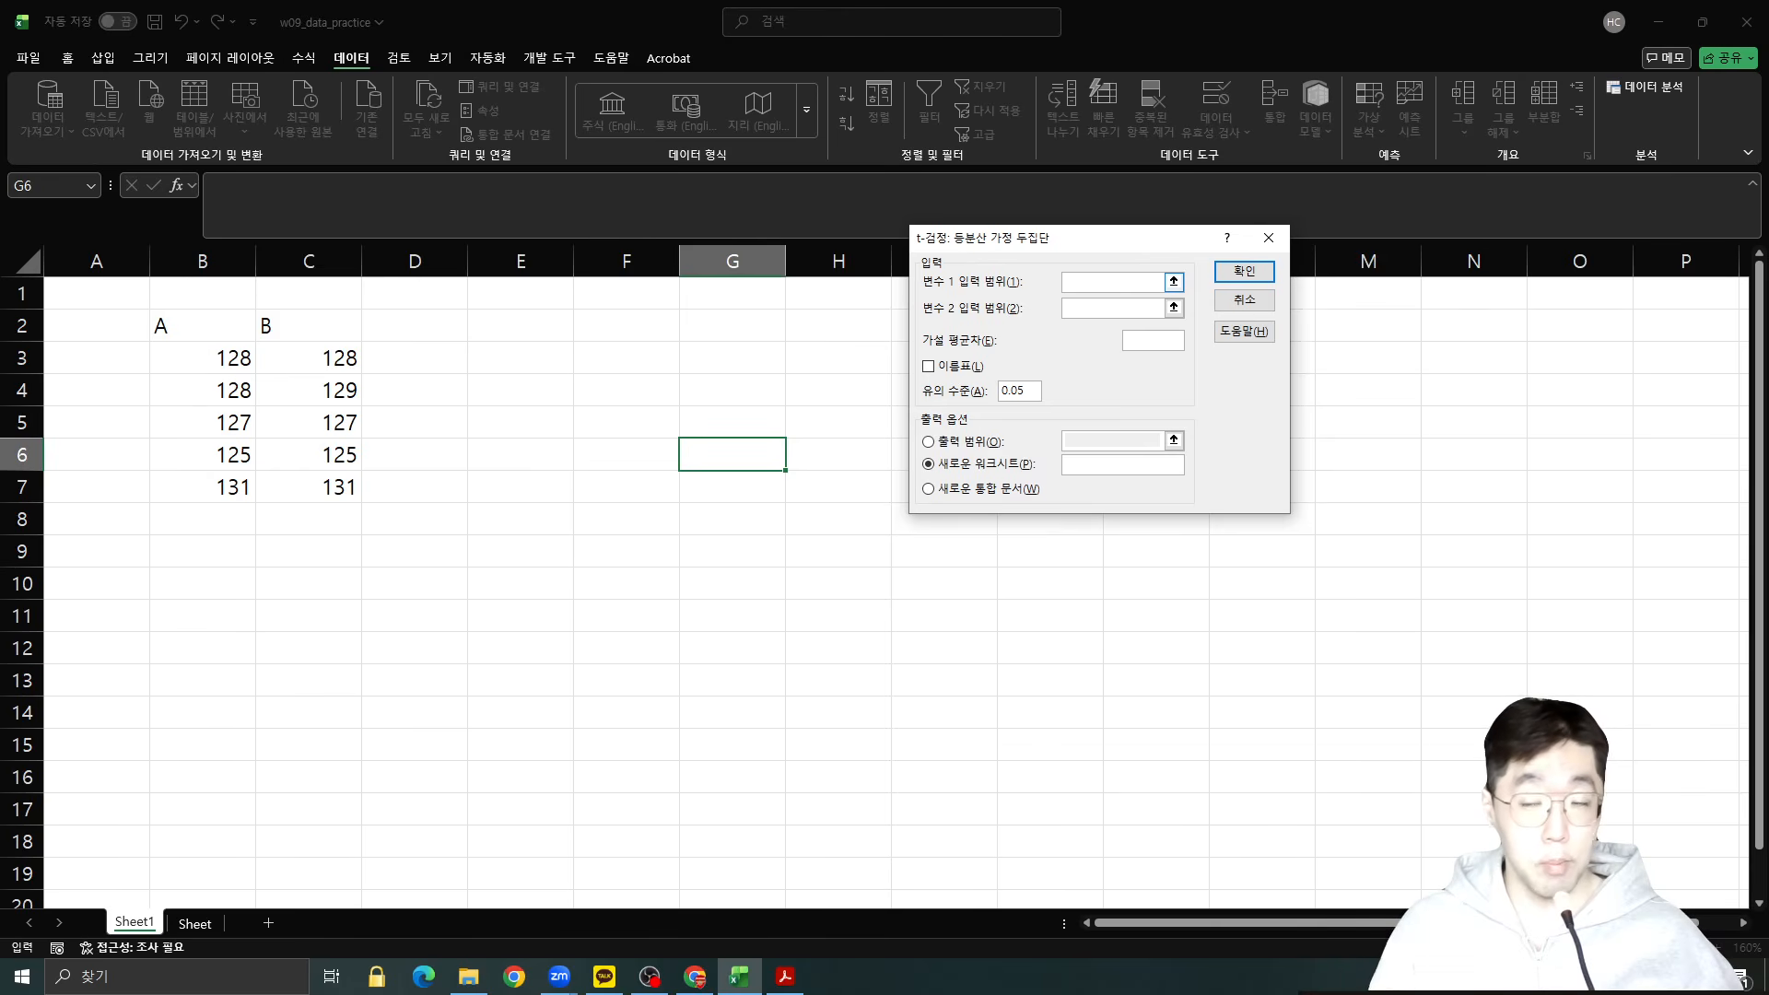
Set the t-test's variable 1 range to $B$2:$B$7 and variable 2 range to $C$2:$C$7, with labels included.
click(192, 324)
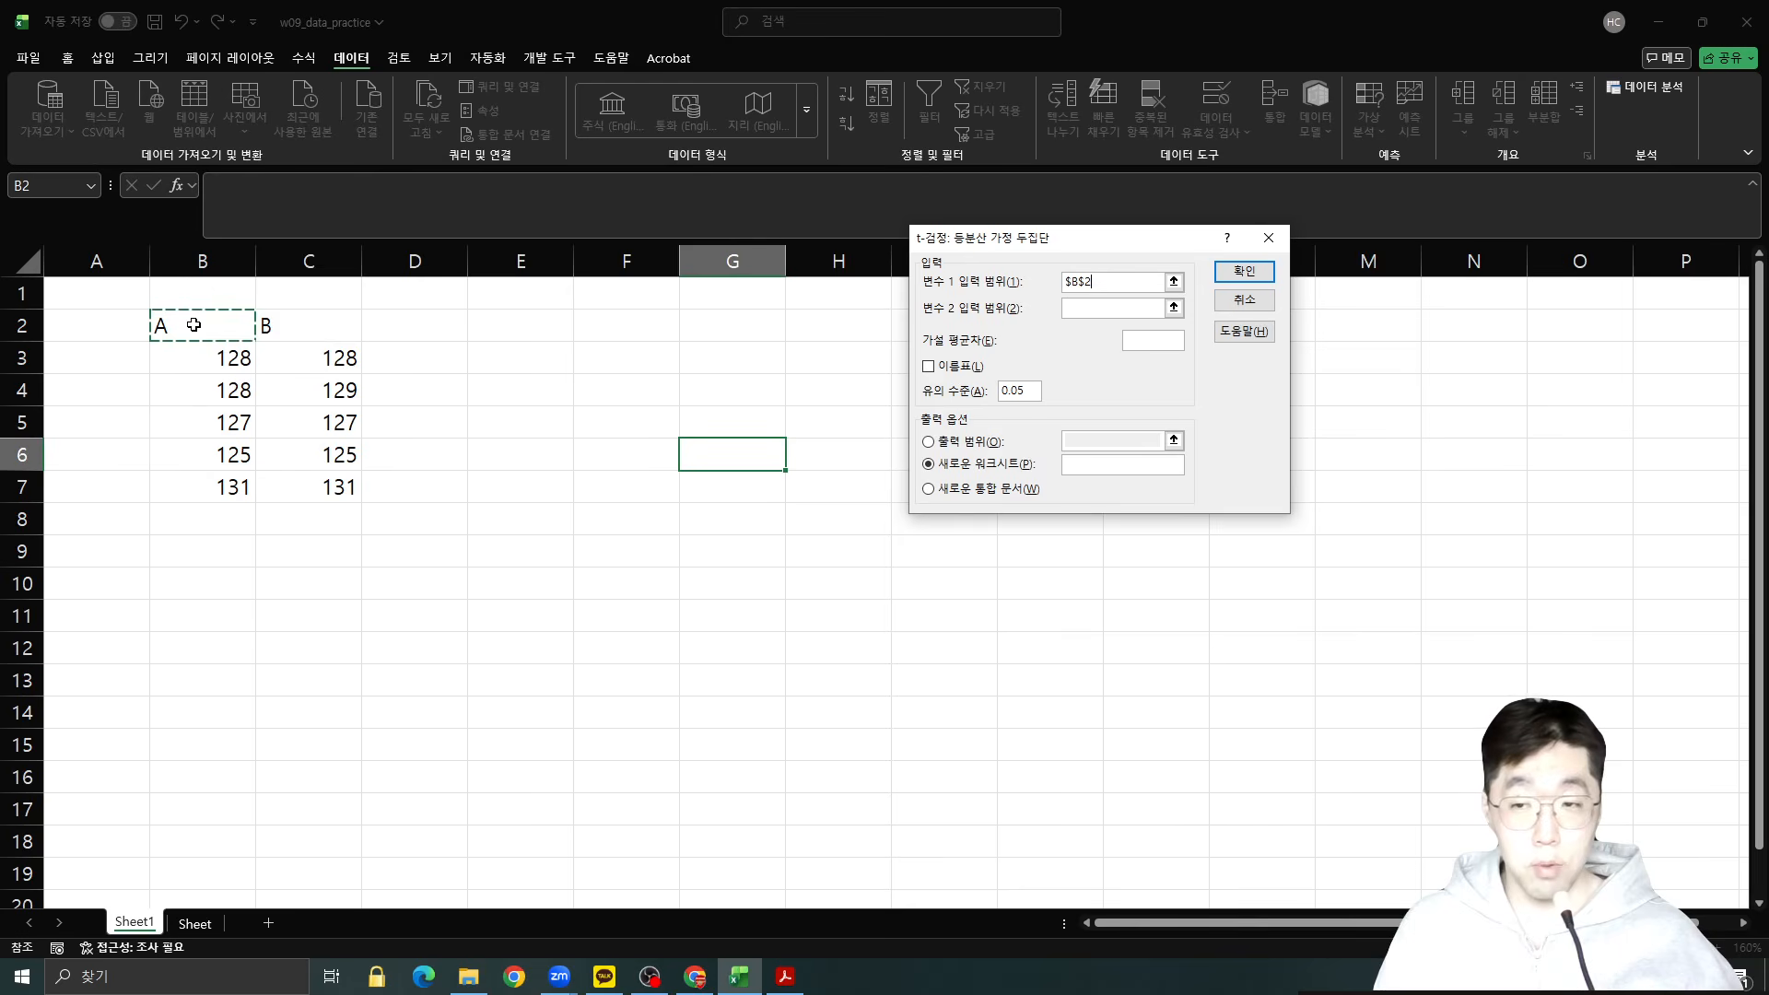
drag(193, 324, 236, 488)
click(1134, 310)
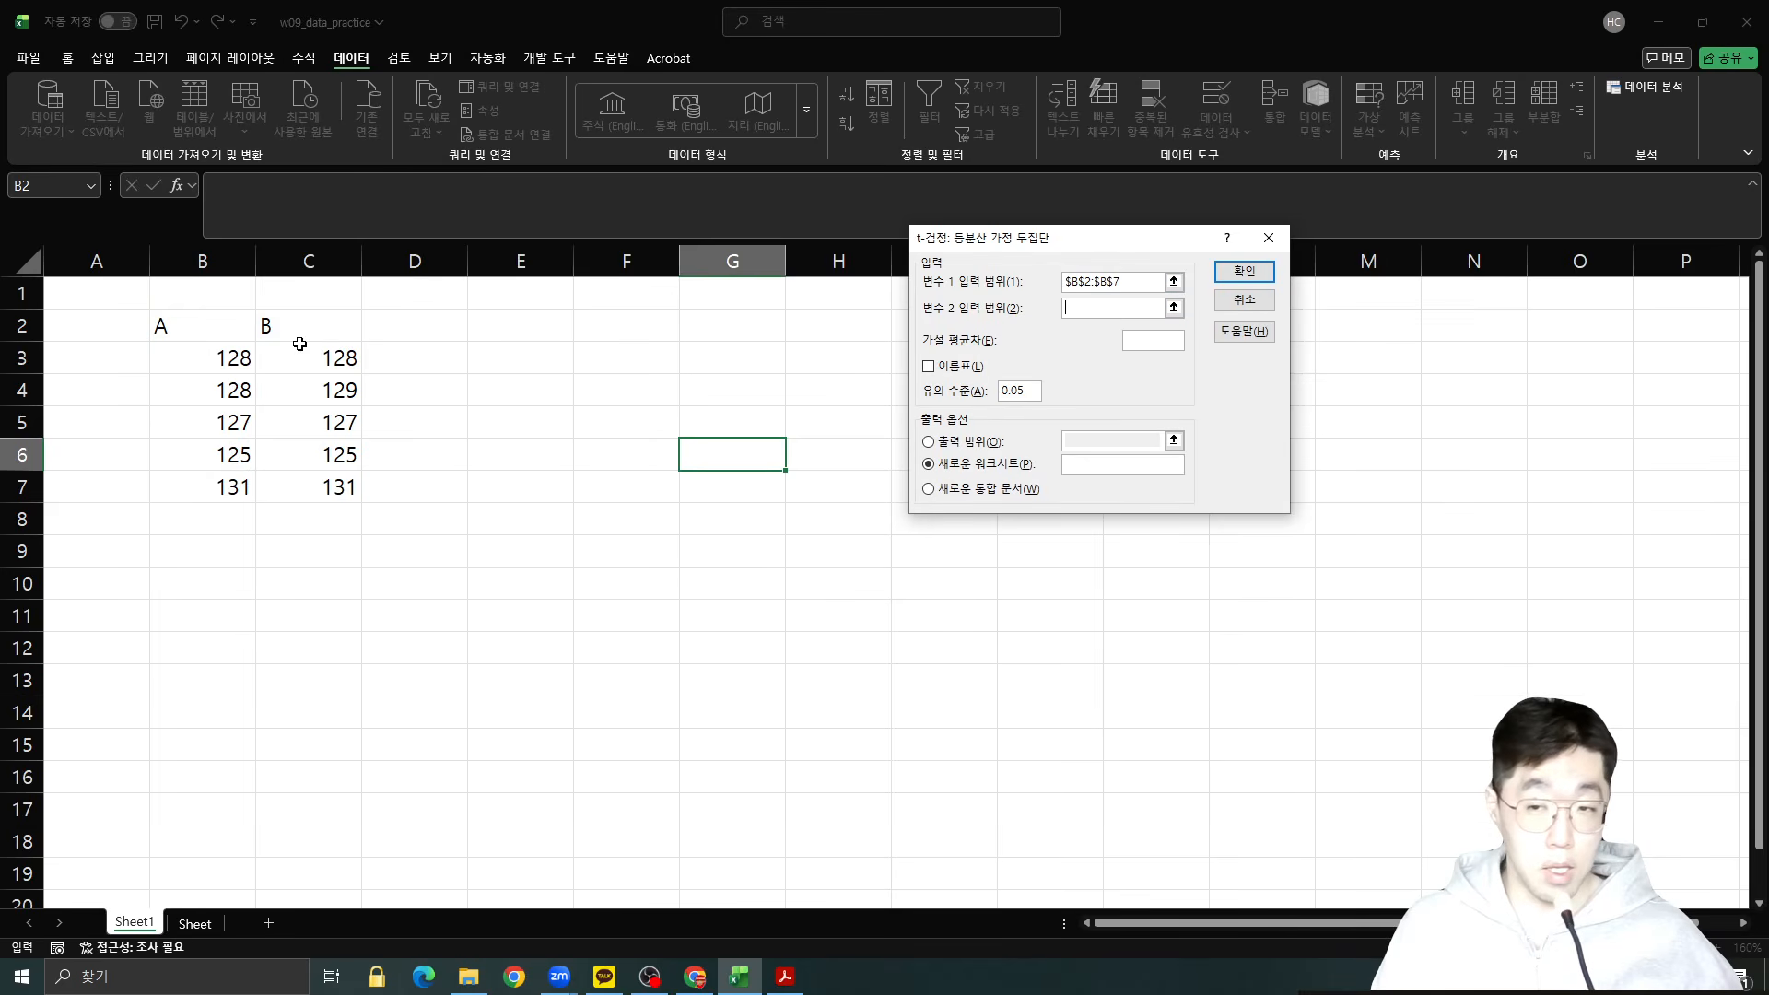
drag(315, 326, 314, 478)
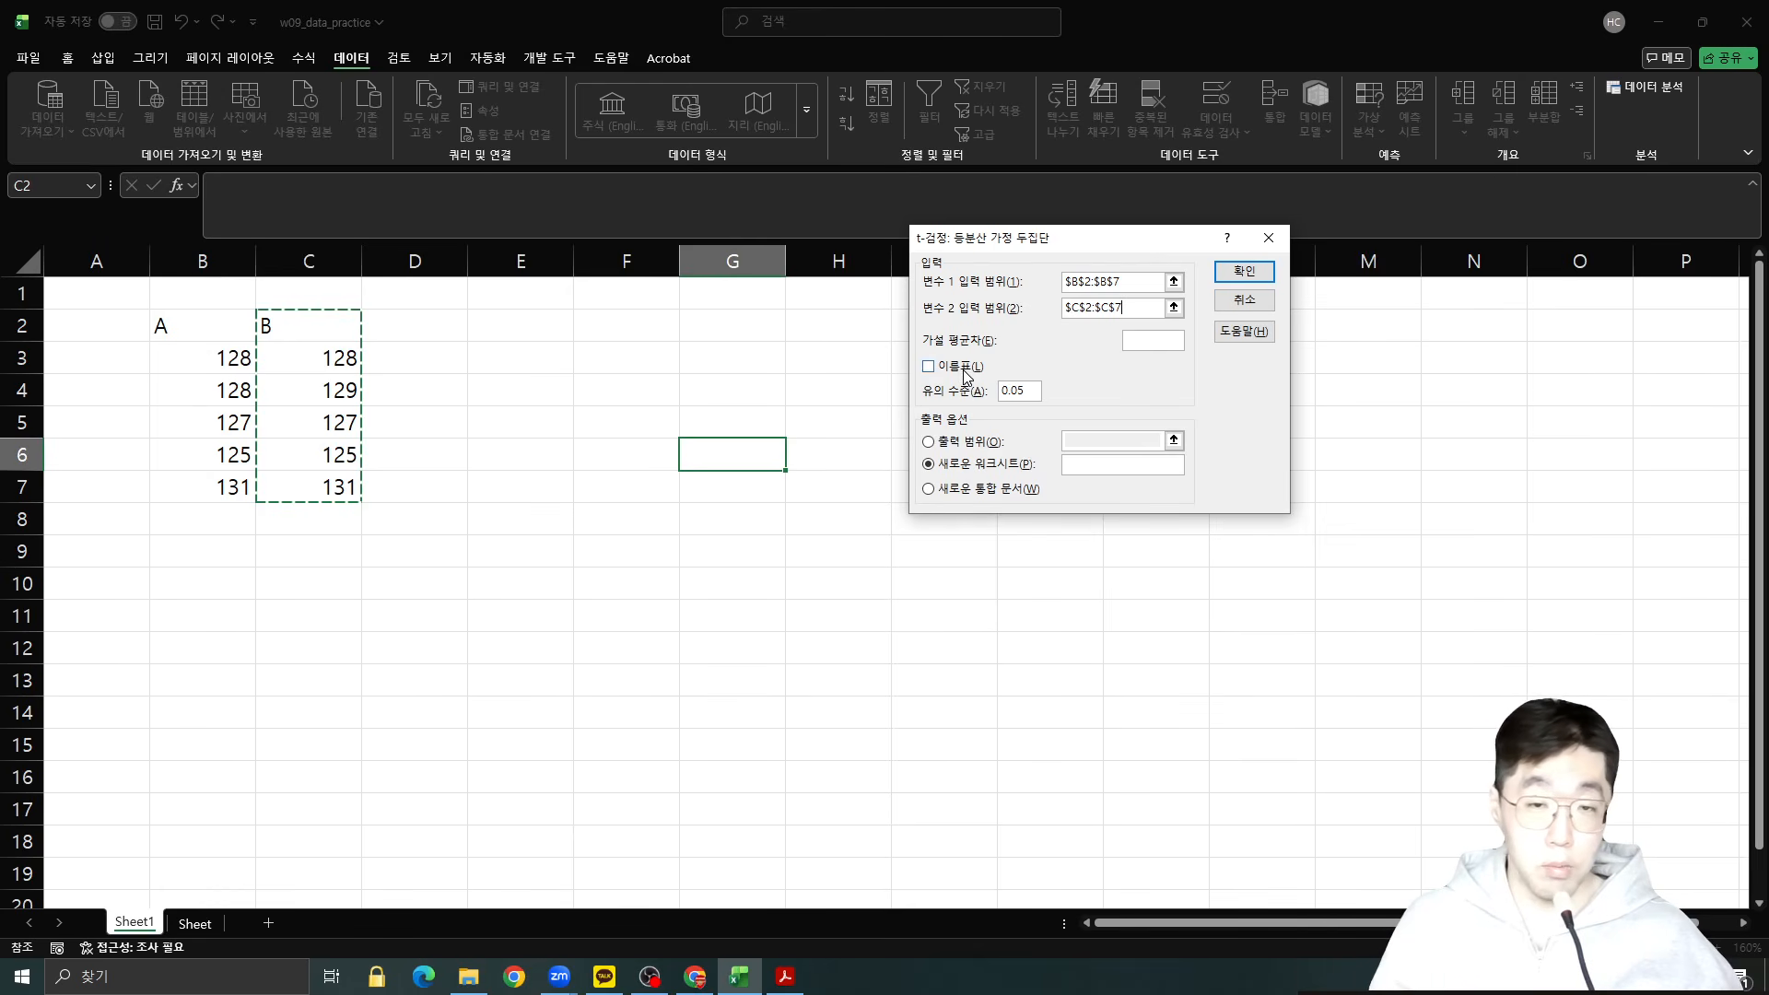
click(935, 367)
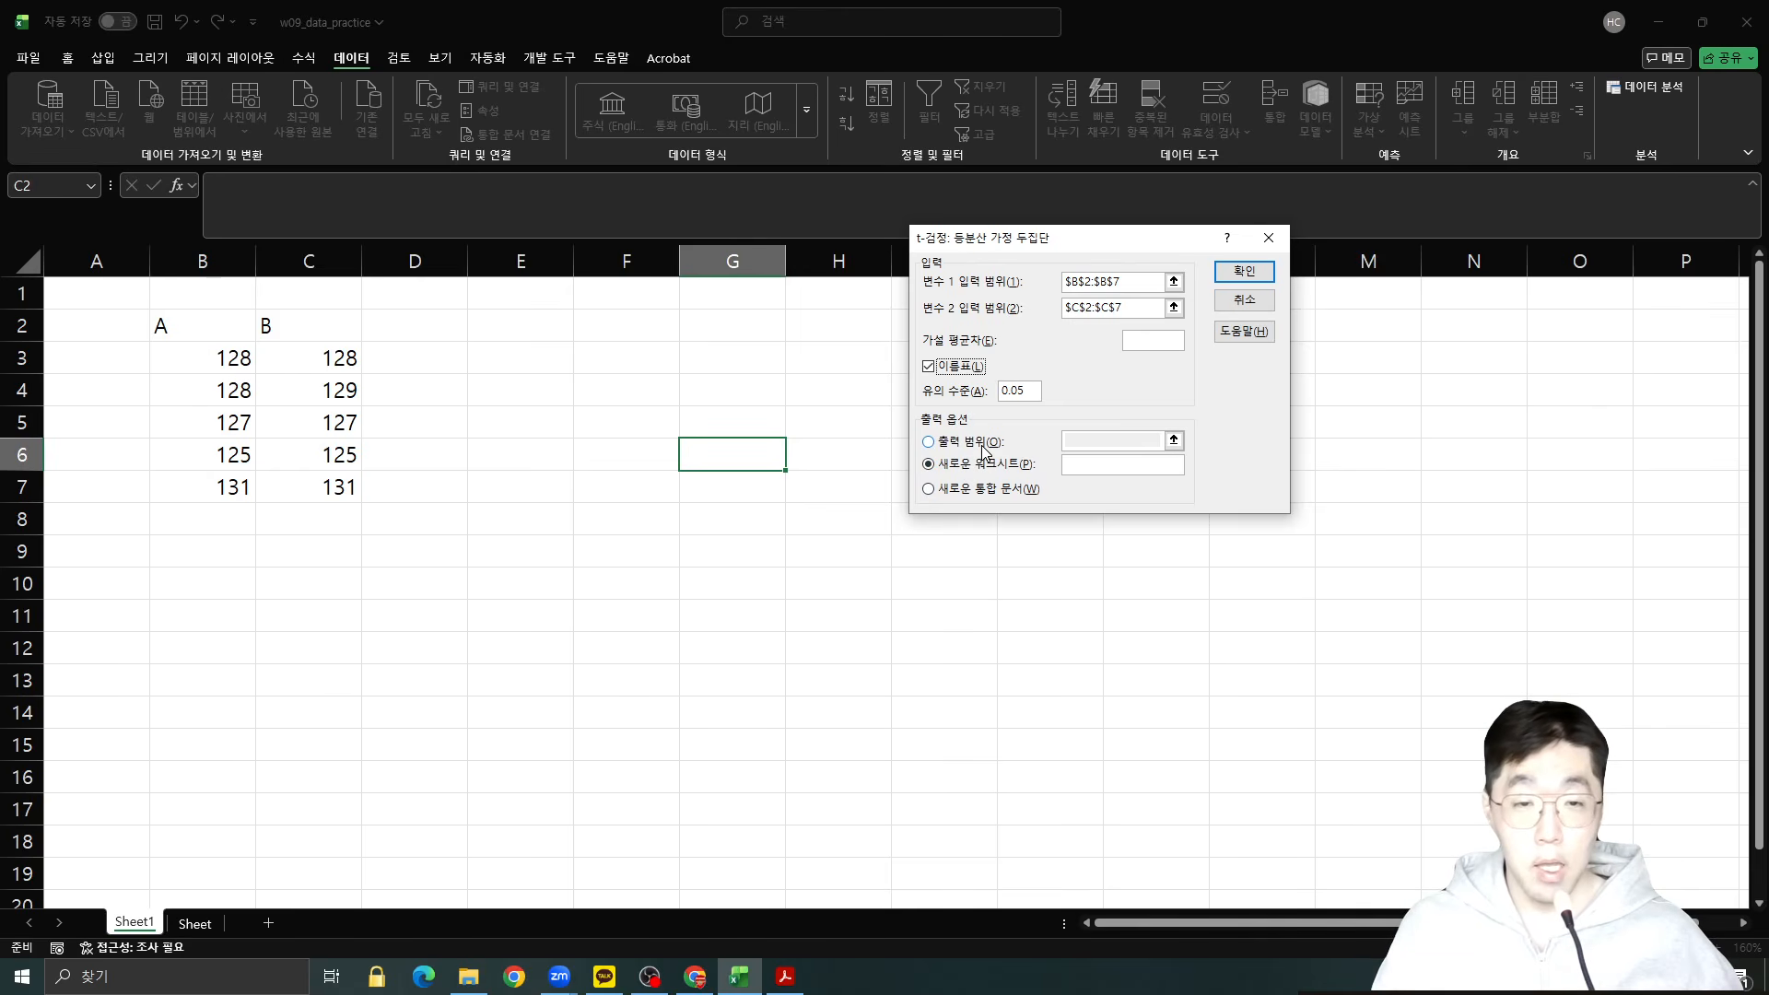
Set the t-test's output range to cell $E$6 on the current sheet and run the analysis.
click(982, 446)
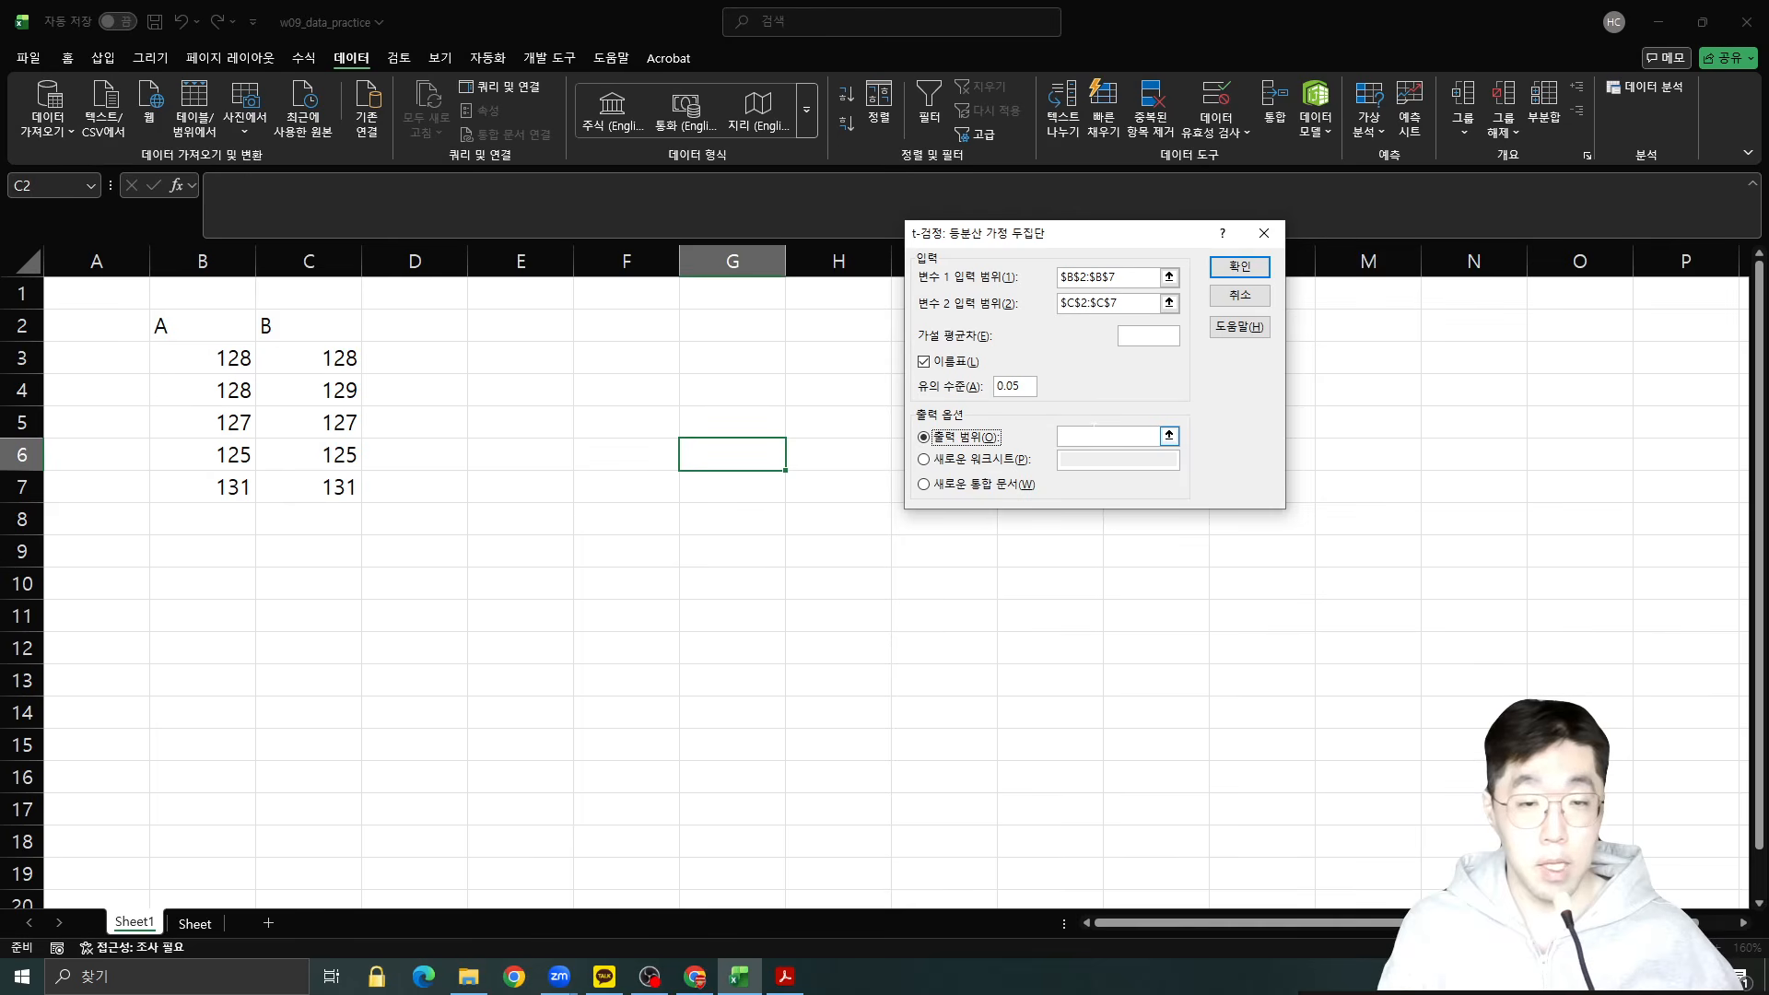
click(1097, 435)
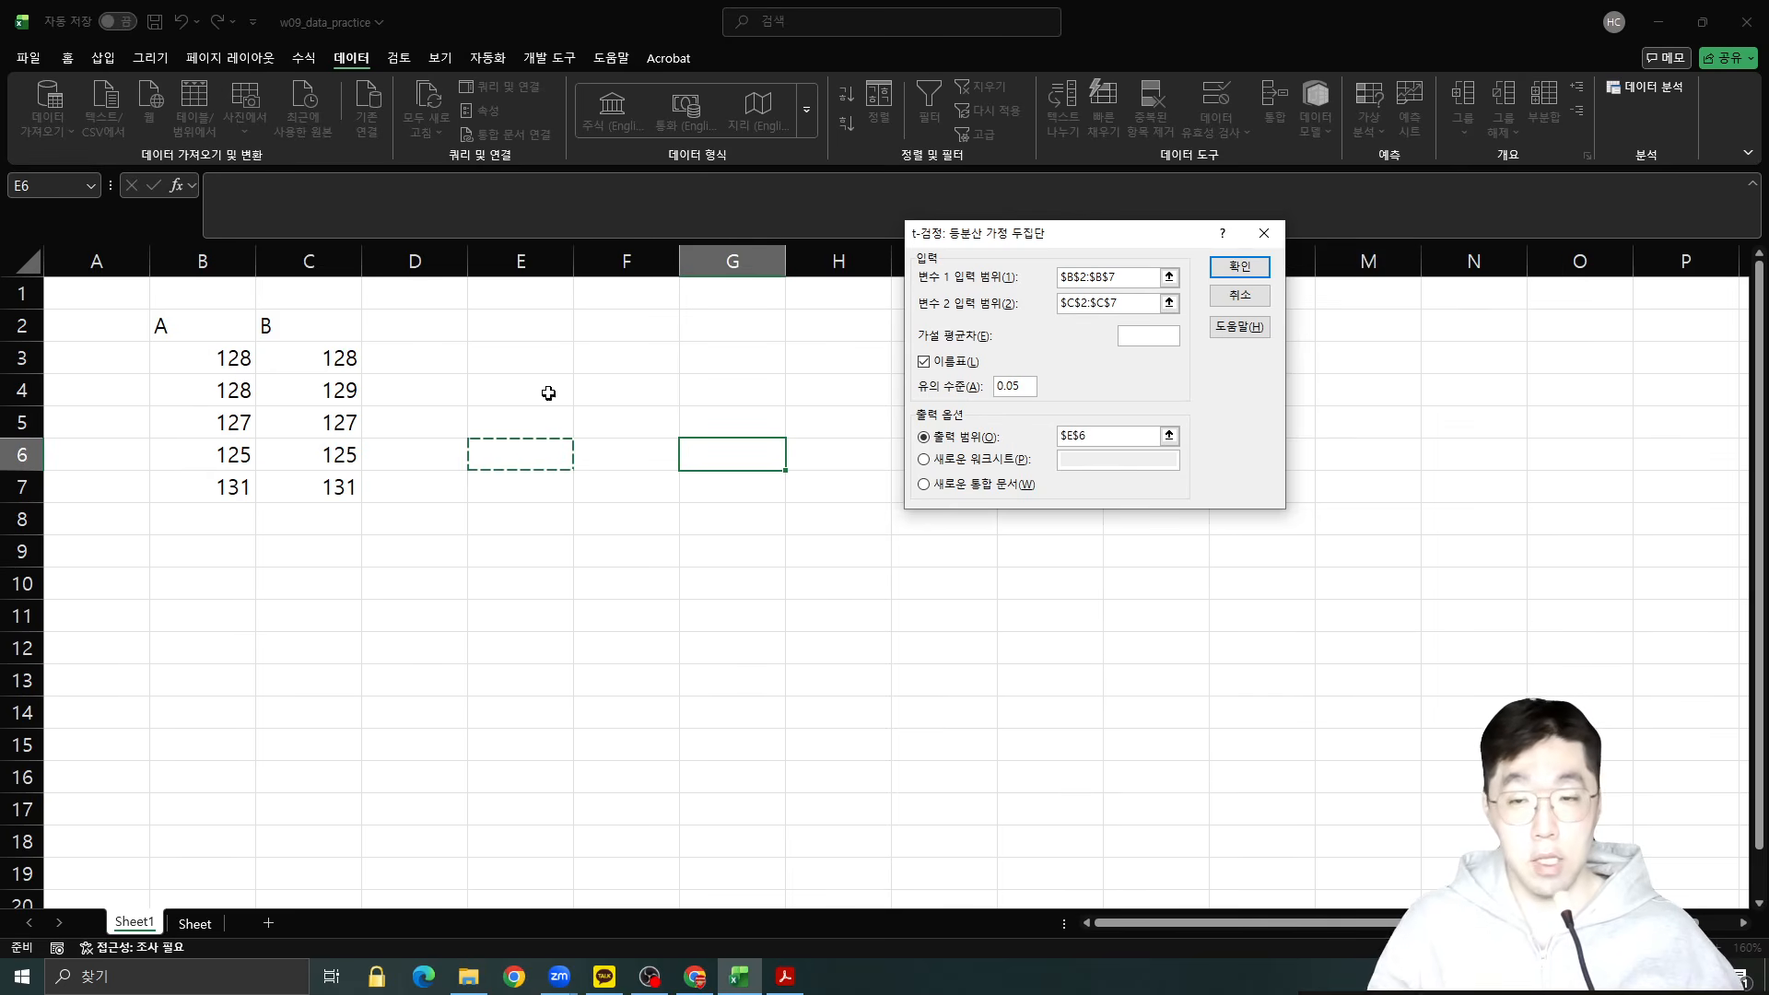
drag(513, 457, 908, 748)
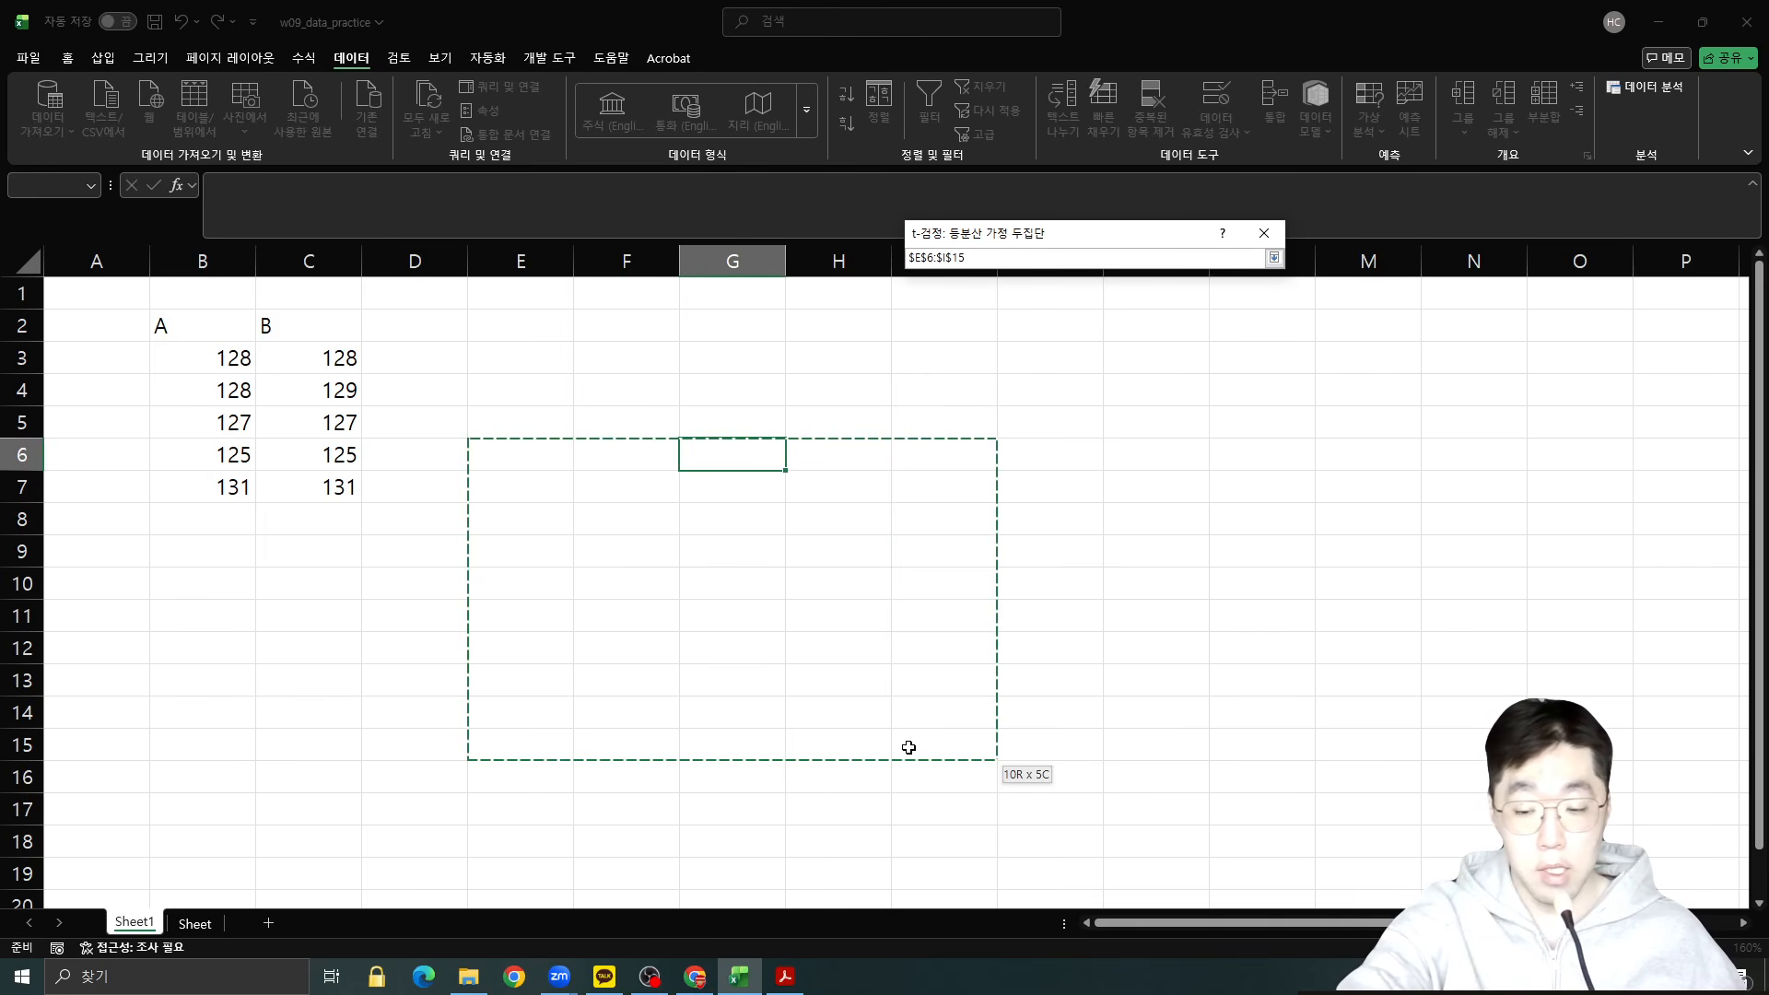
drag(907, 747, 539, 455)
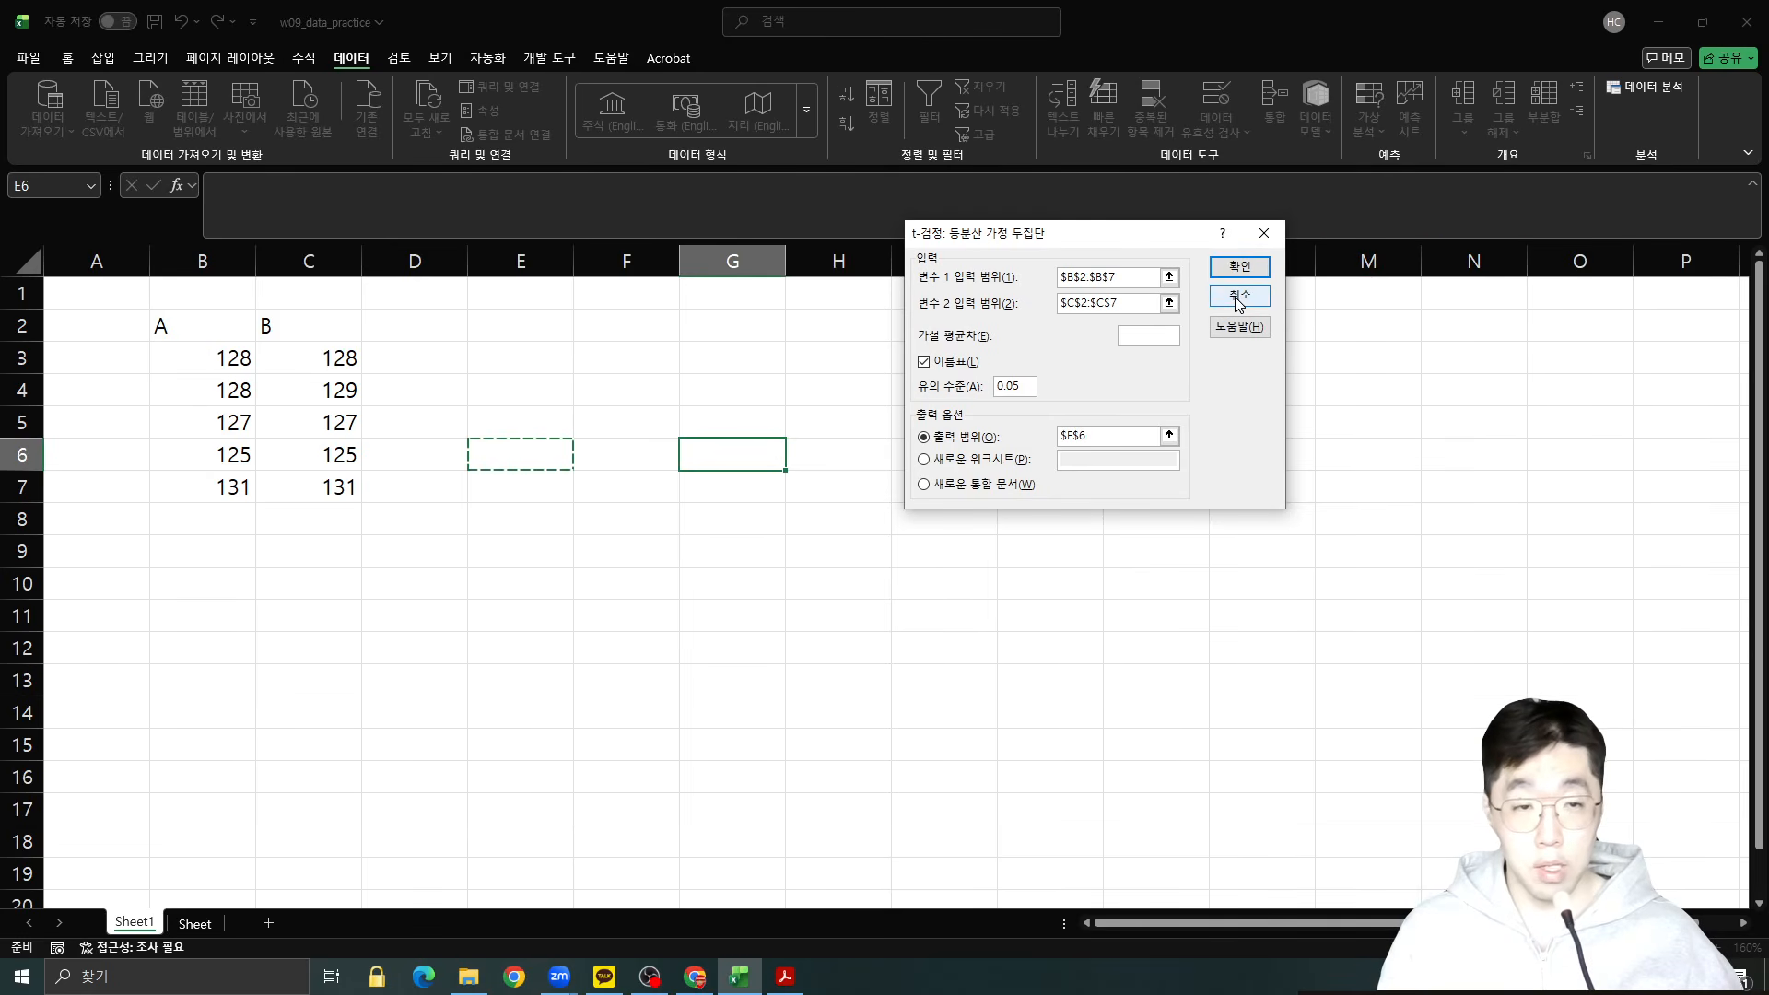
click(1242, 269)
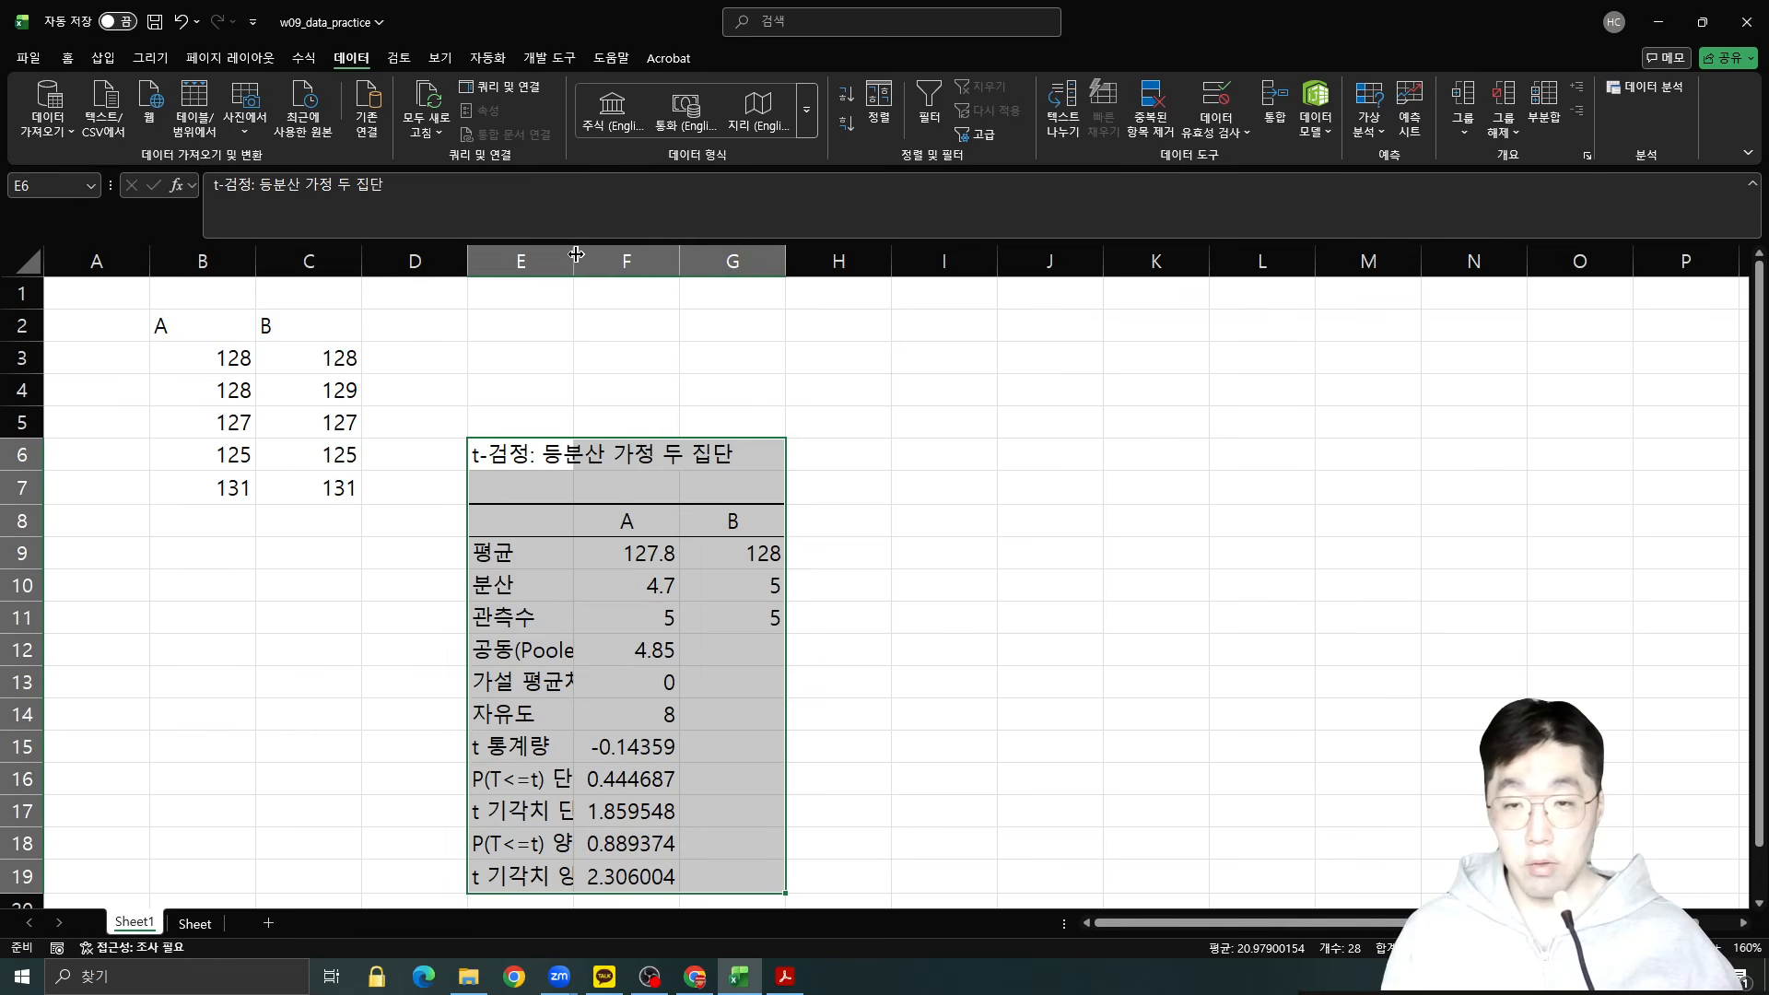
Widen columns E, F and G so the t-test result labels and values fit.
drag(574, 263, 775, 263)
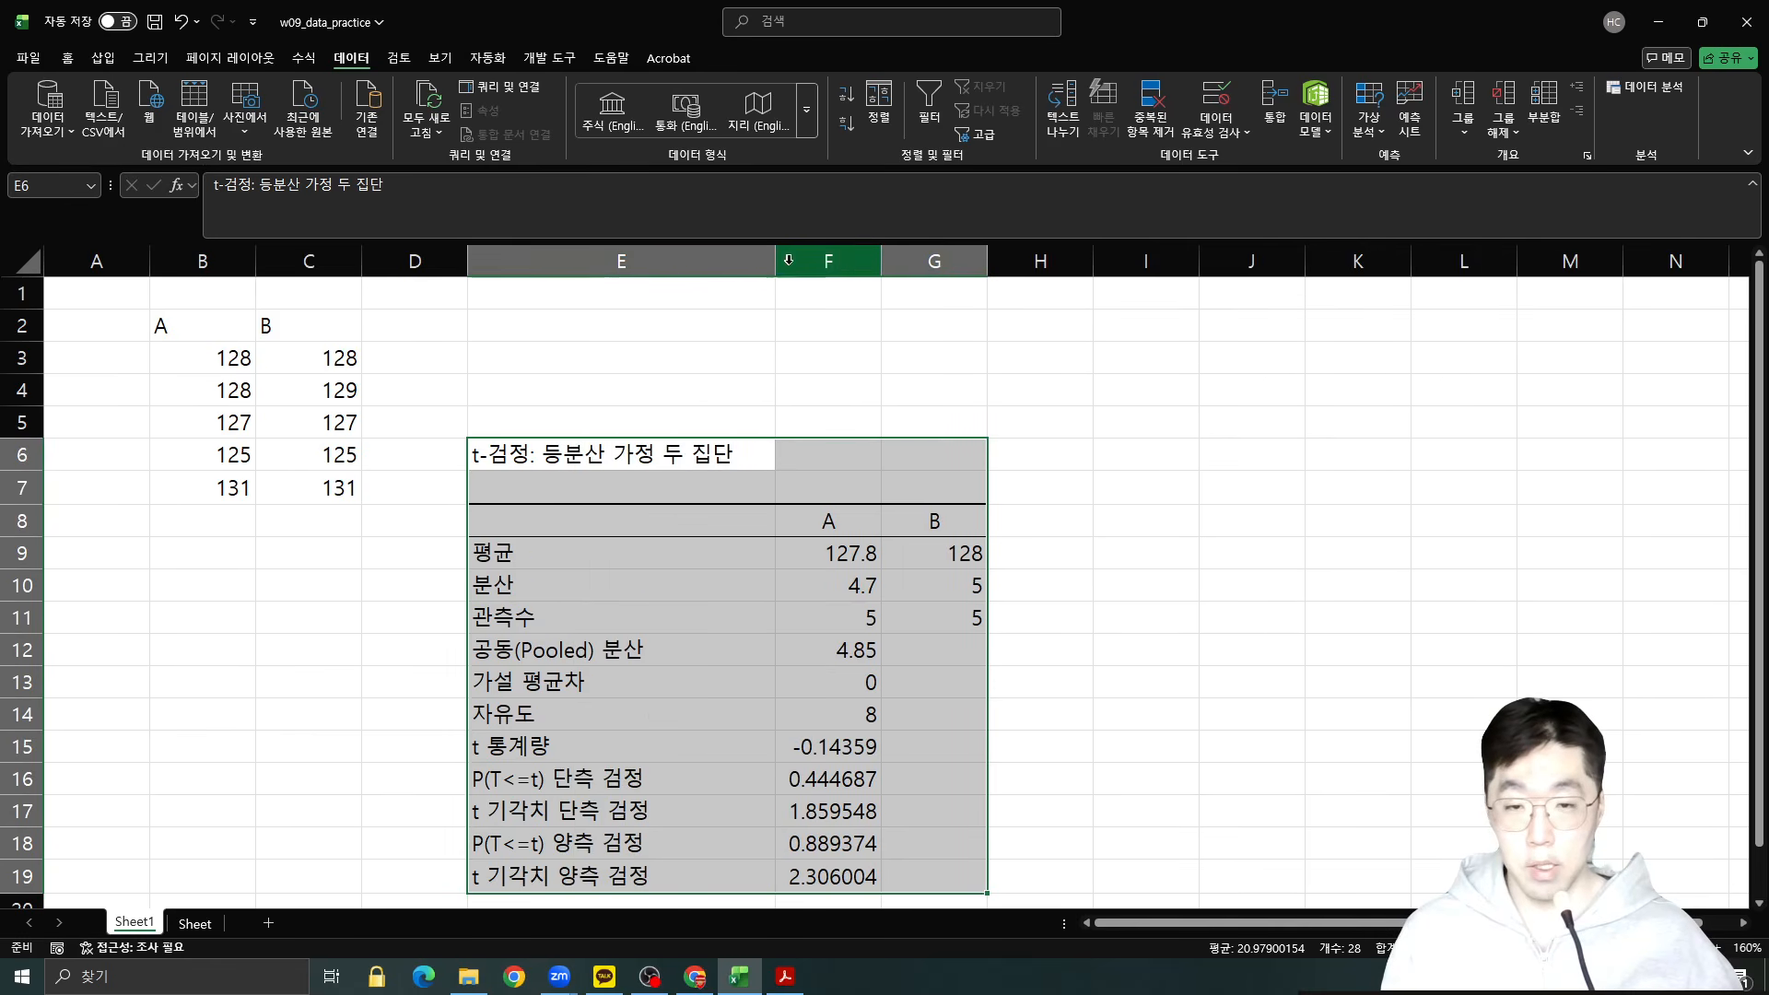
double_click(881, 251)
double_click(1039, 249)
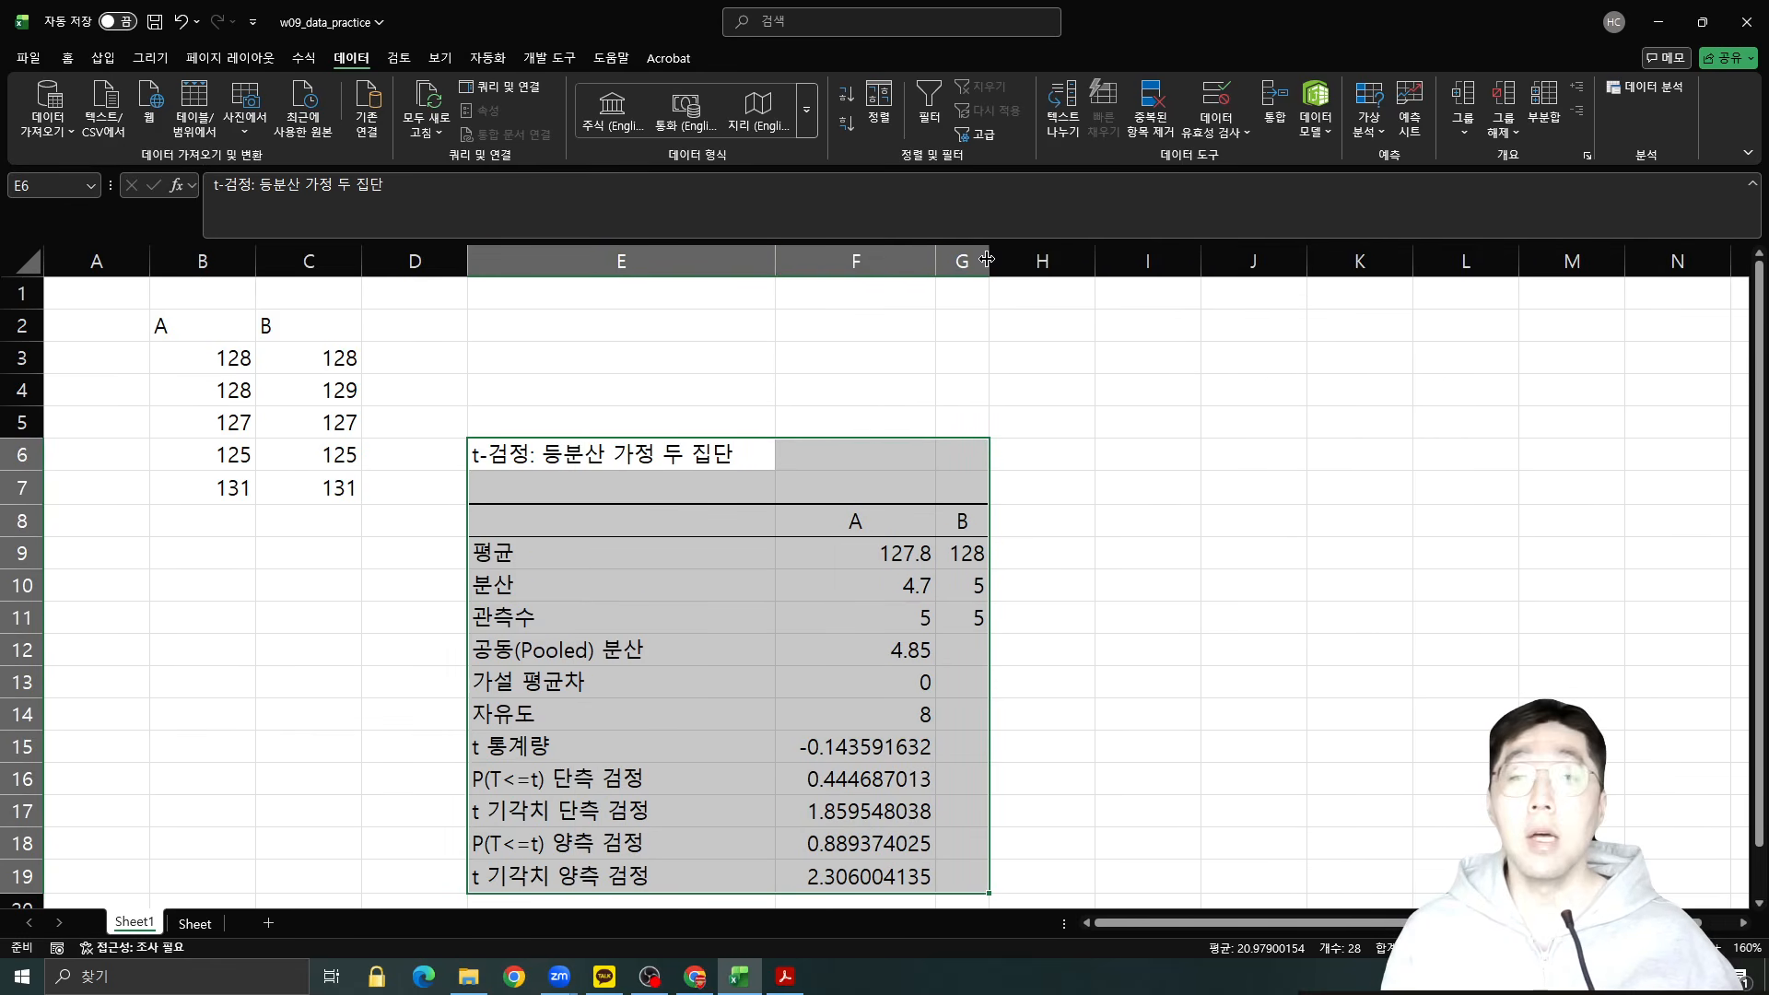
drag(989, 263, 1081, 266)
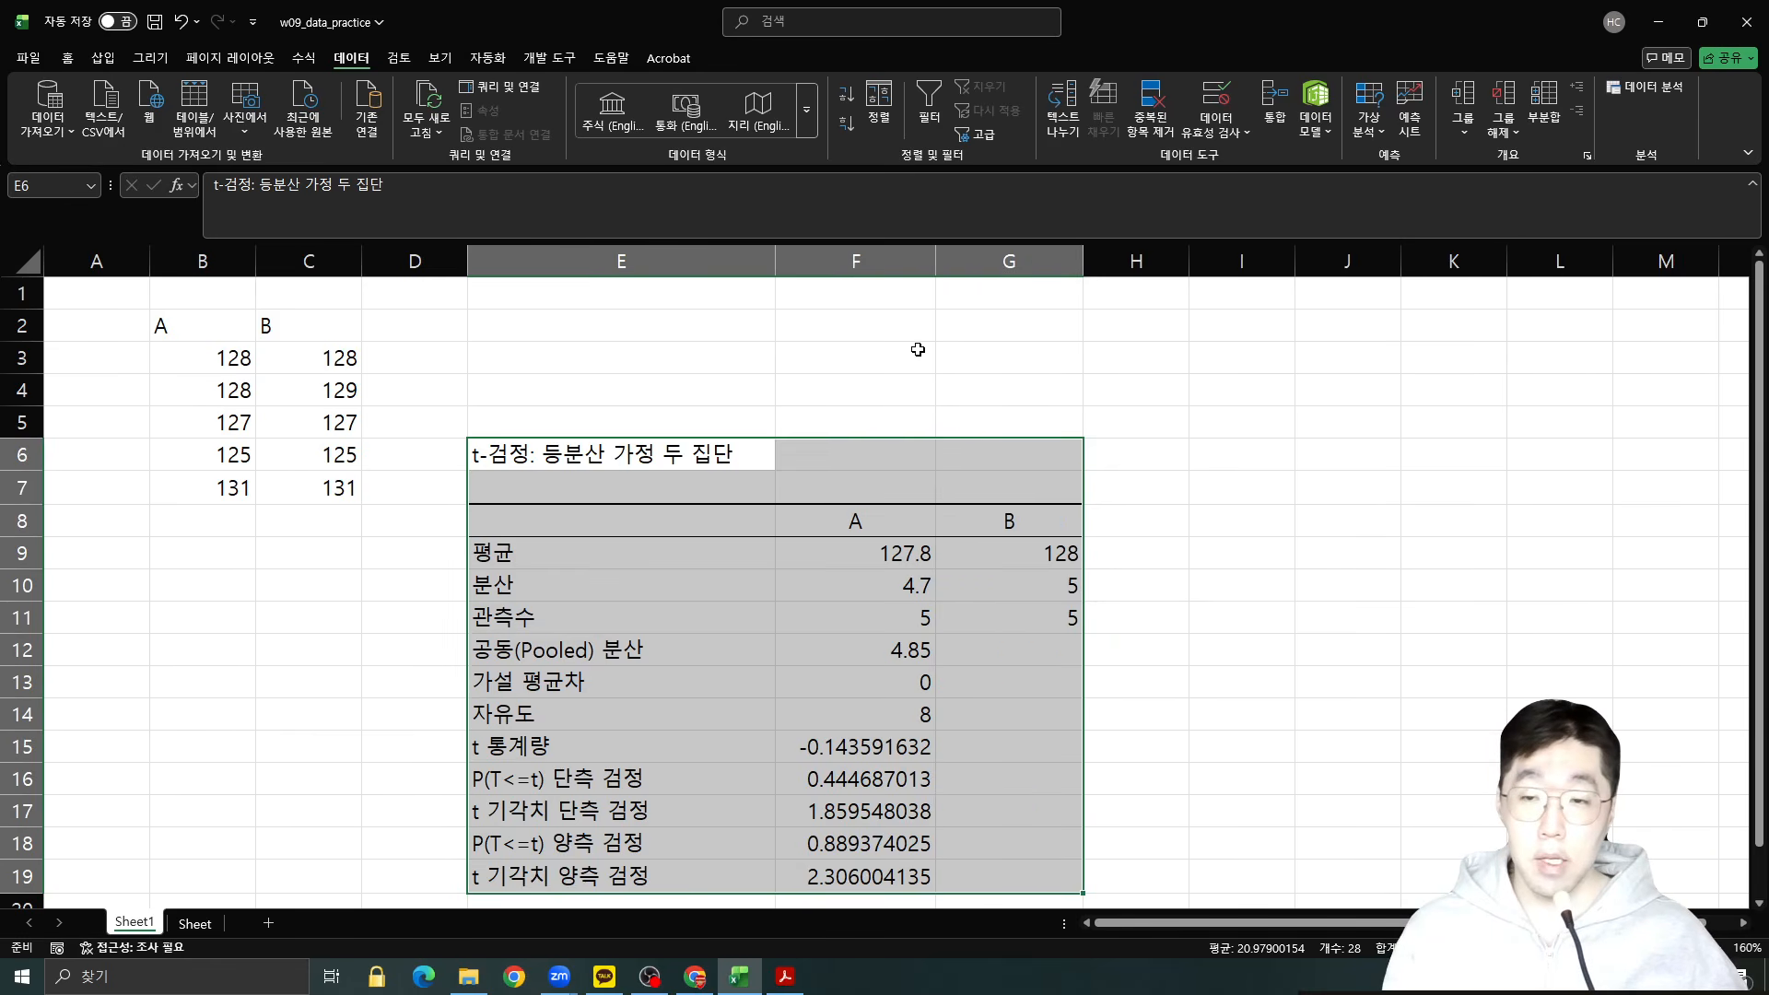
Highlight the mean values of groups A and B in F9 and G9 with yellow fill.
click(906, 566)
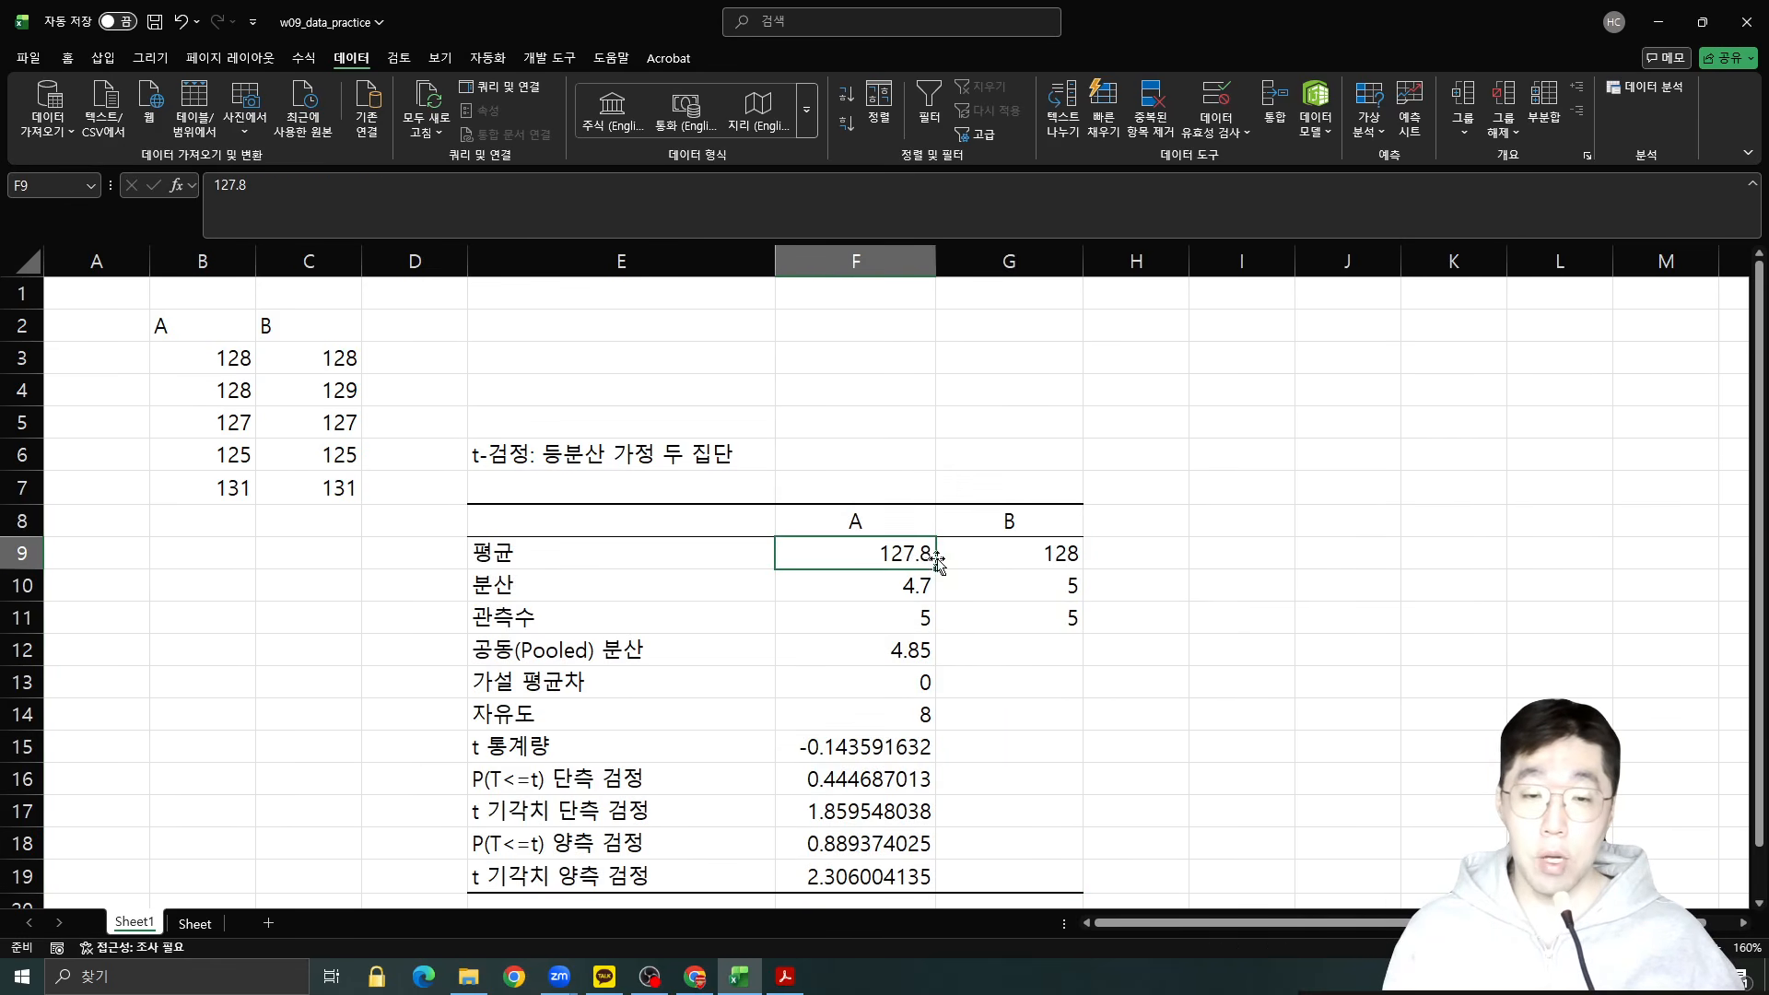
ctrl+click(1060, 557)
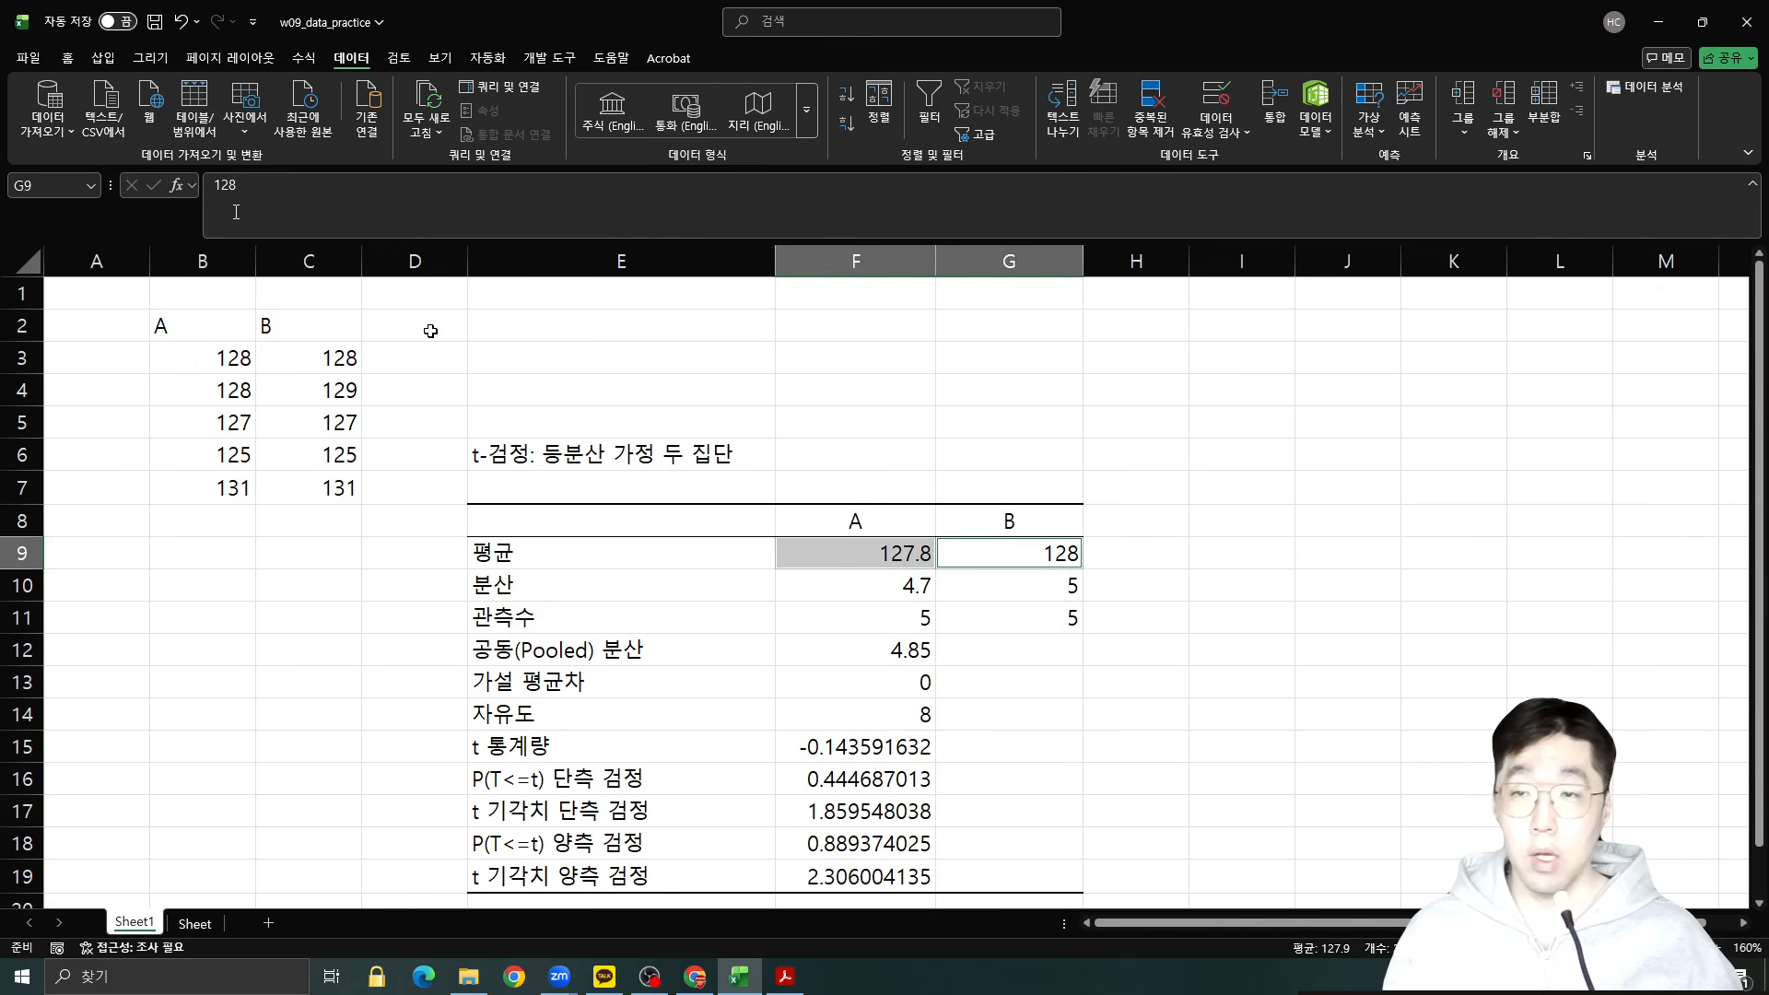
click(70, 59)
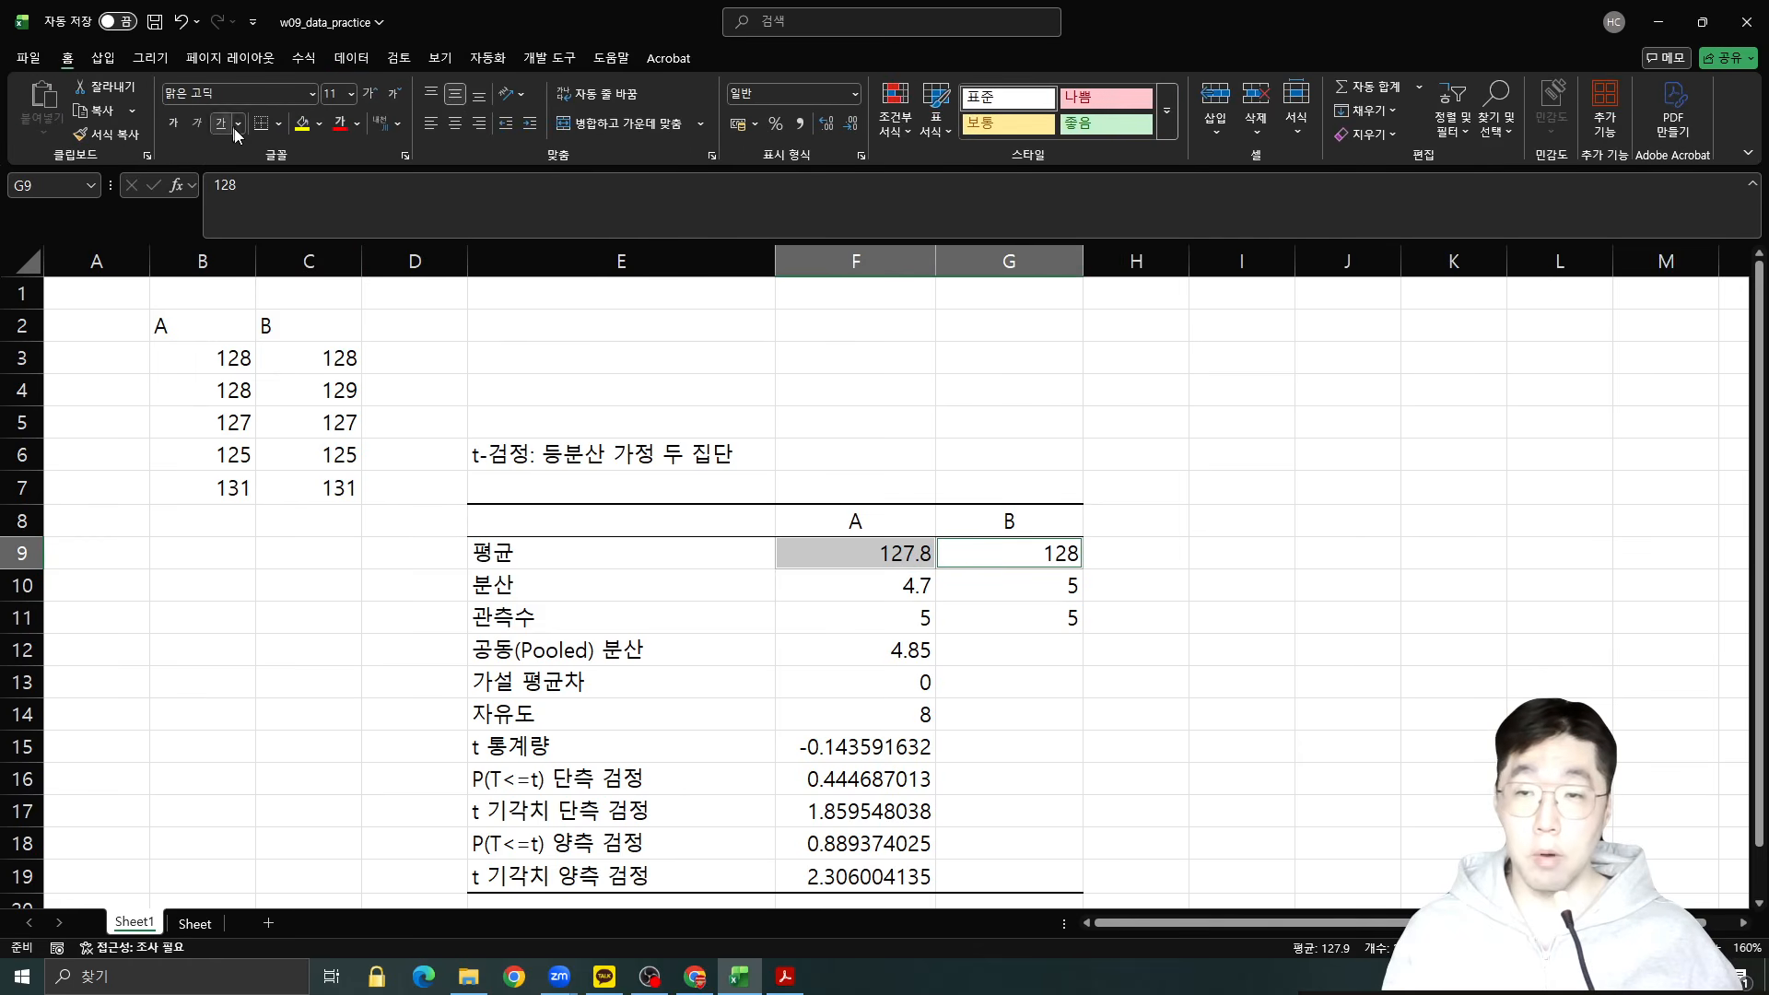
click(301, 124)
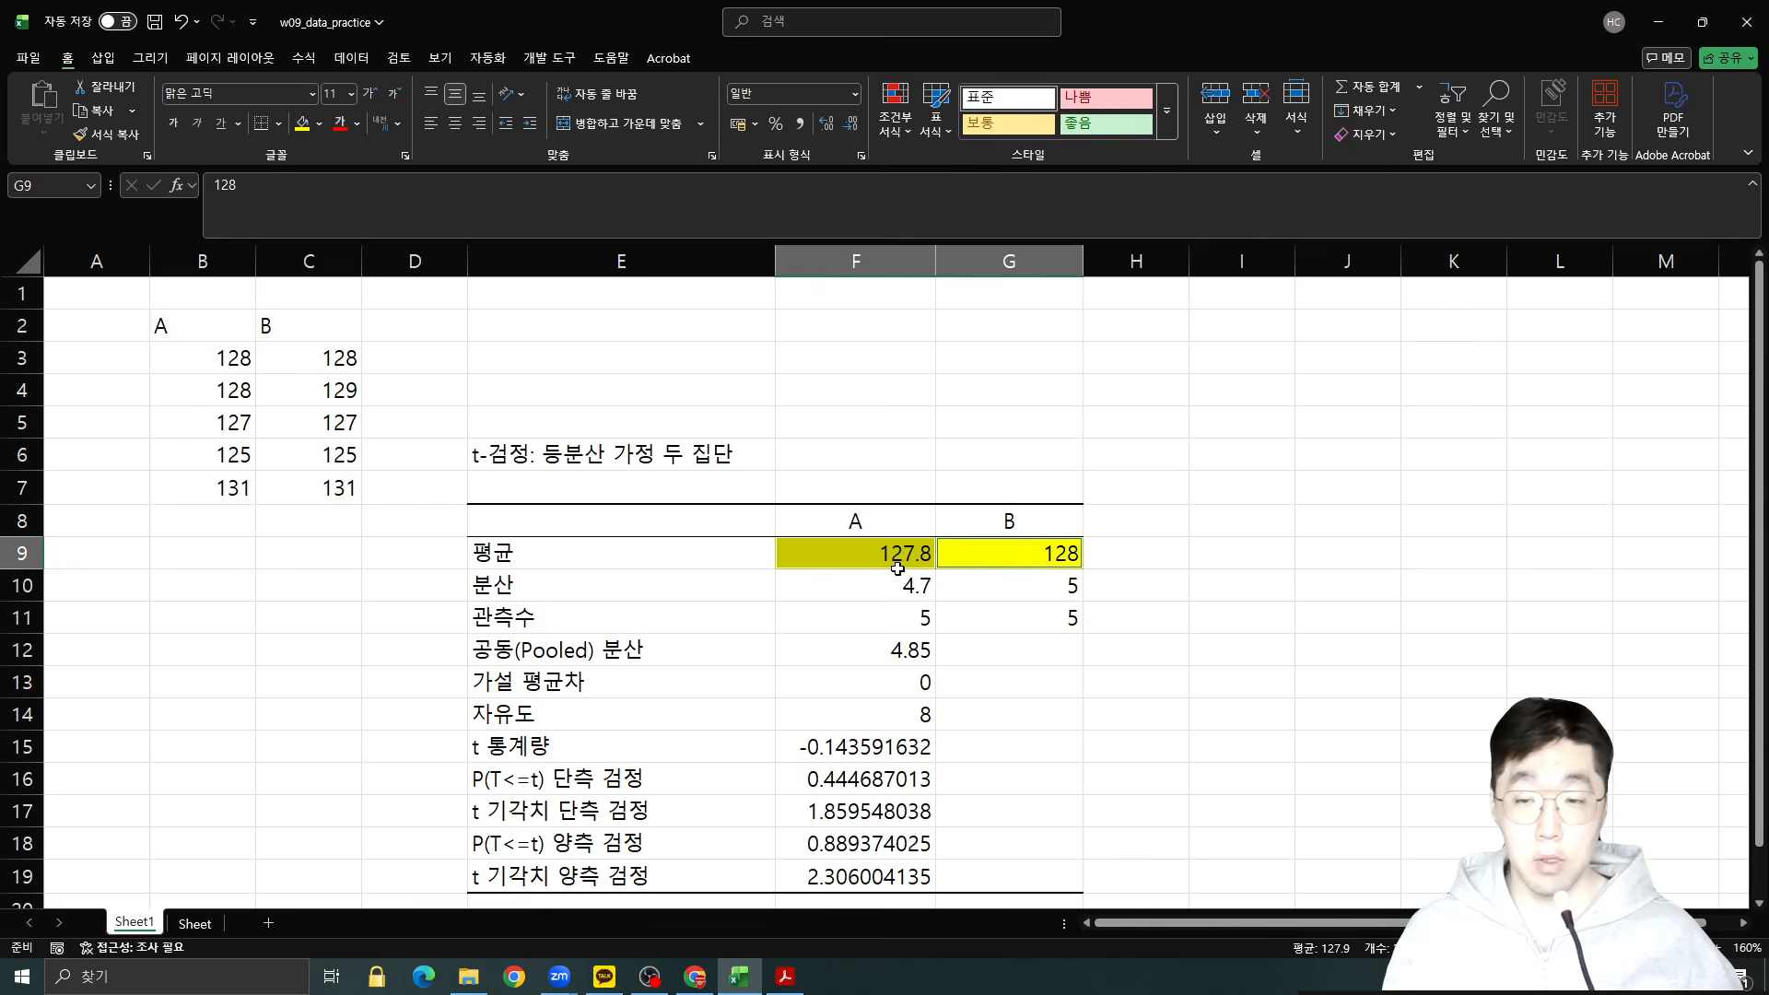
Examine the variance values of groups A and B in F10 and G10 of the t-test results.
drag(902, 582, 1023, 610)
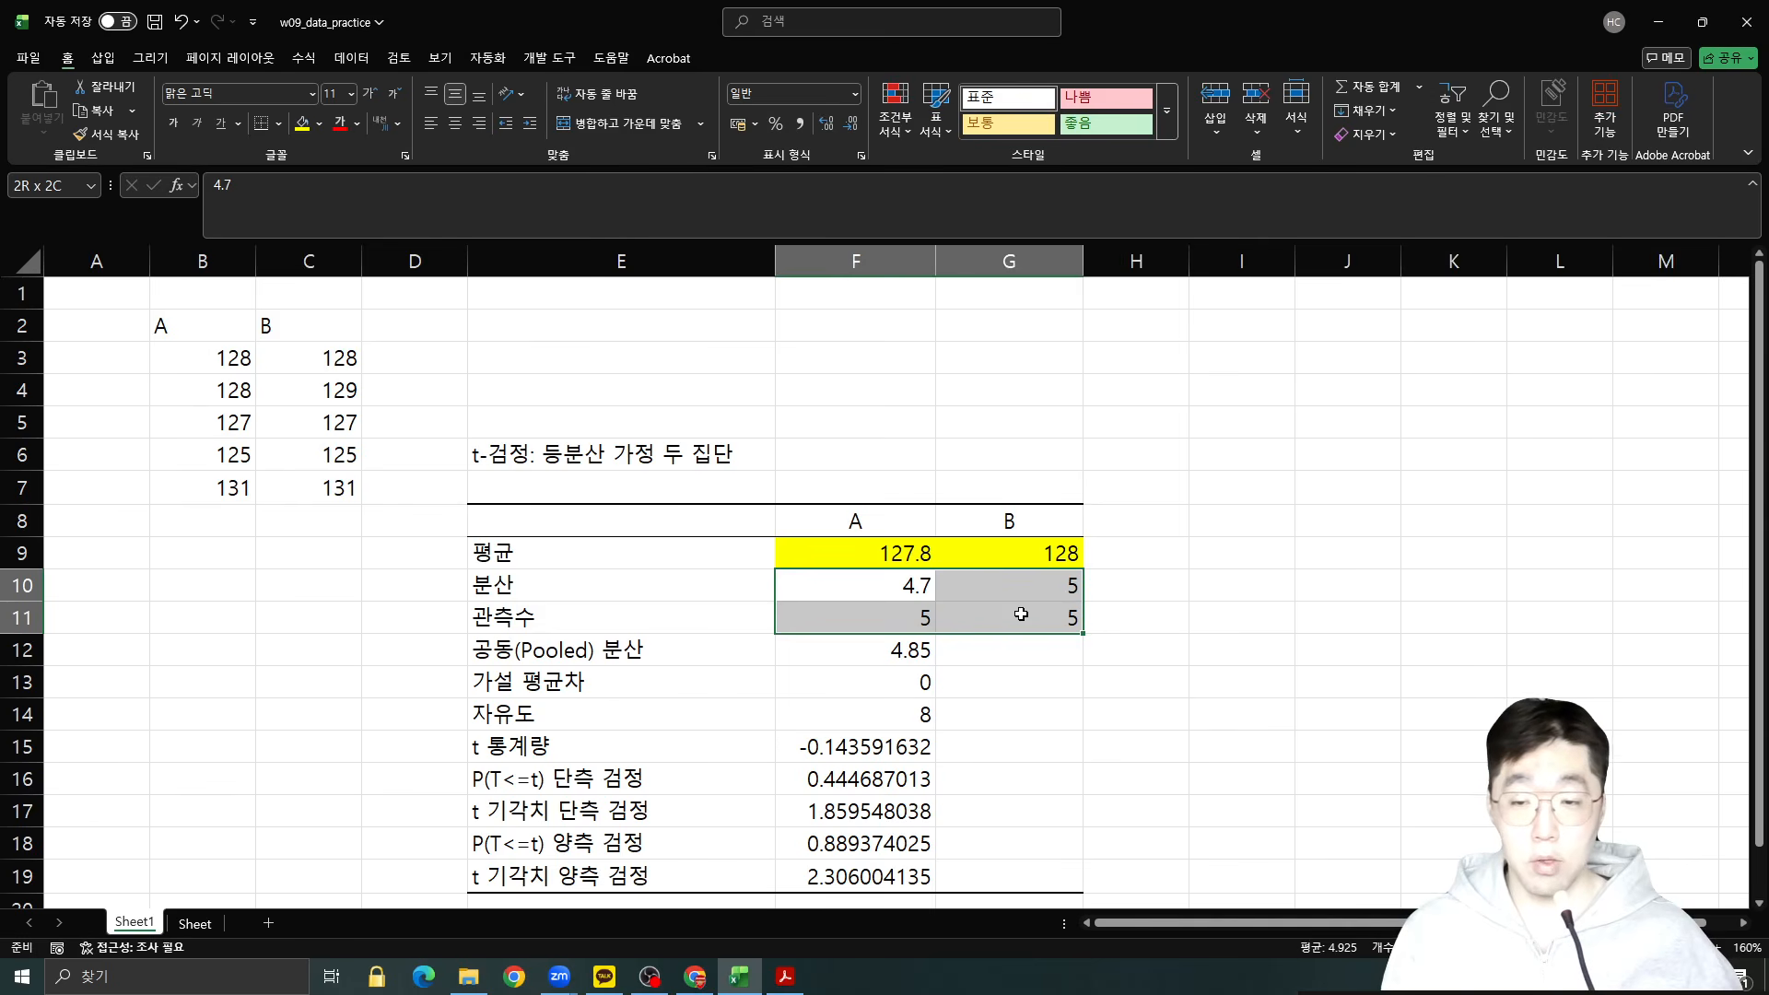
drag(1021, 614, 1001, 585)
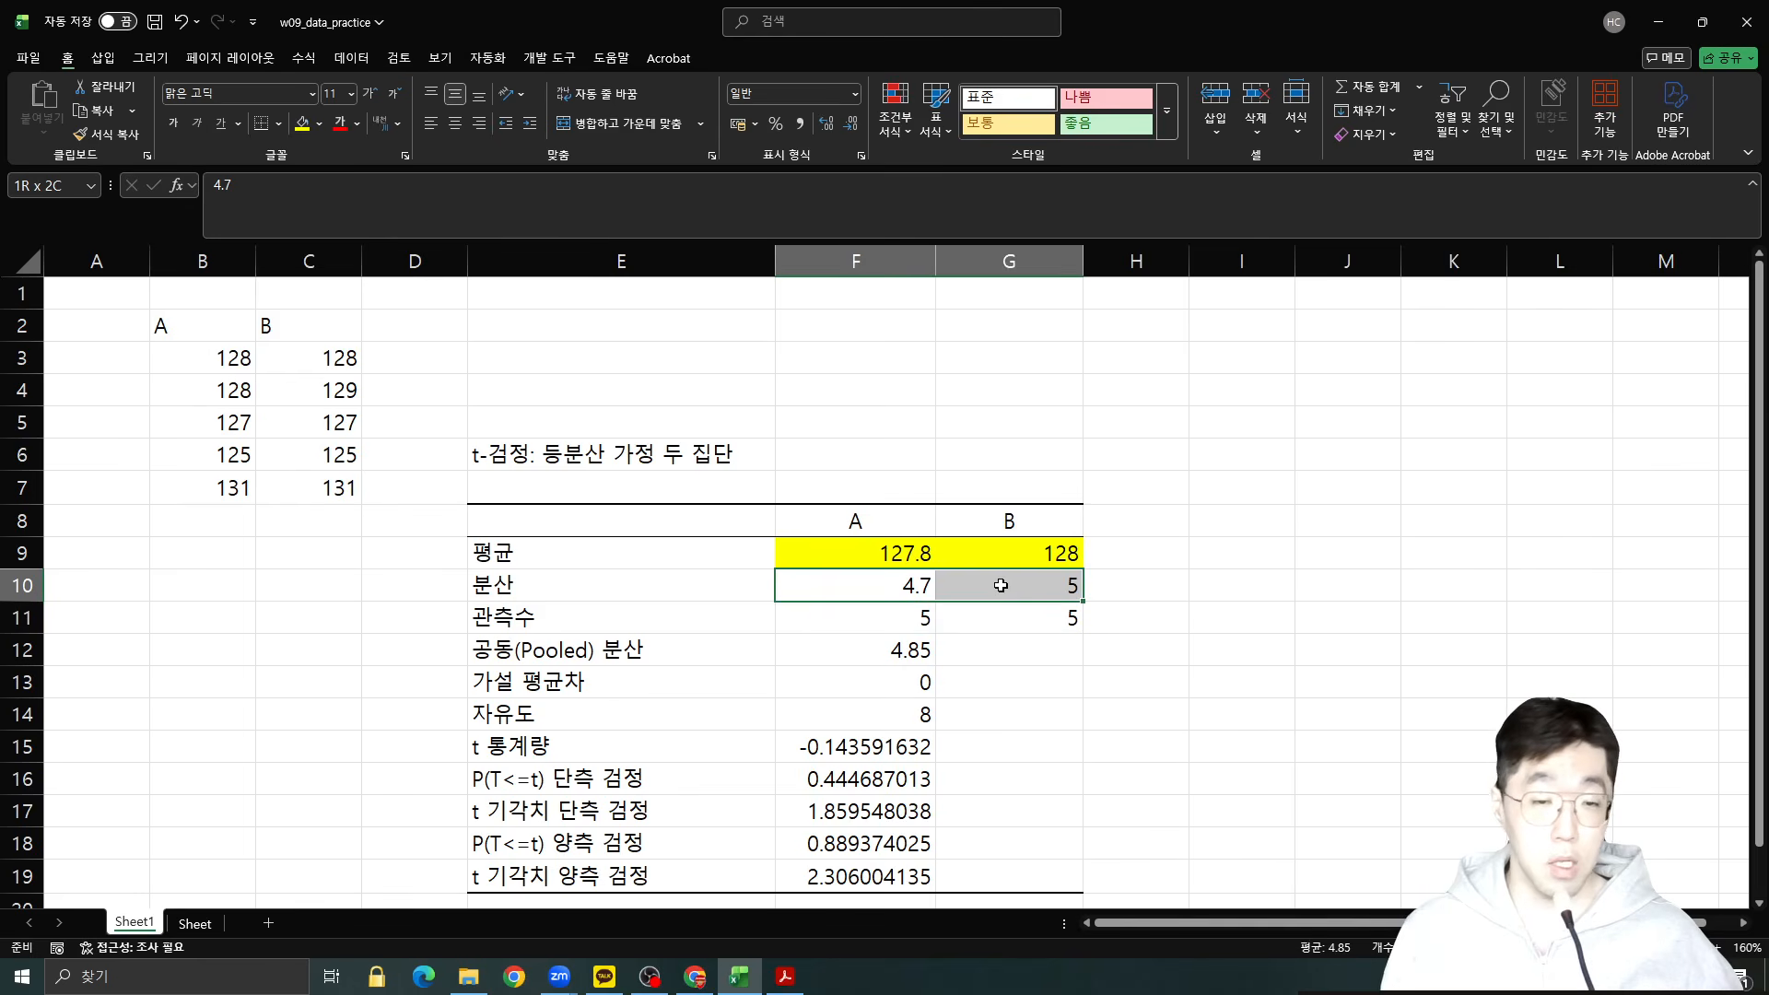
drag(1001, 586, 1001, 585)
click(901, 588)
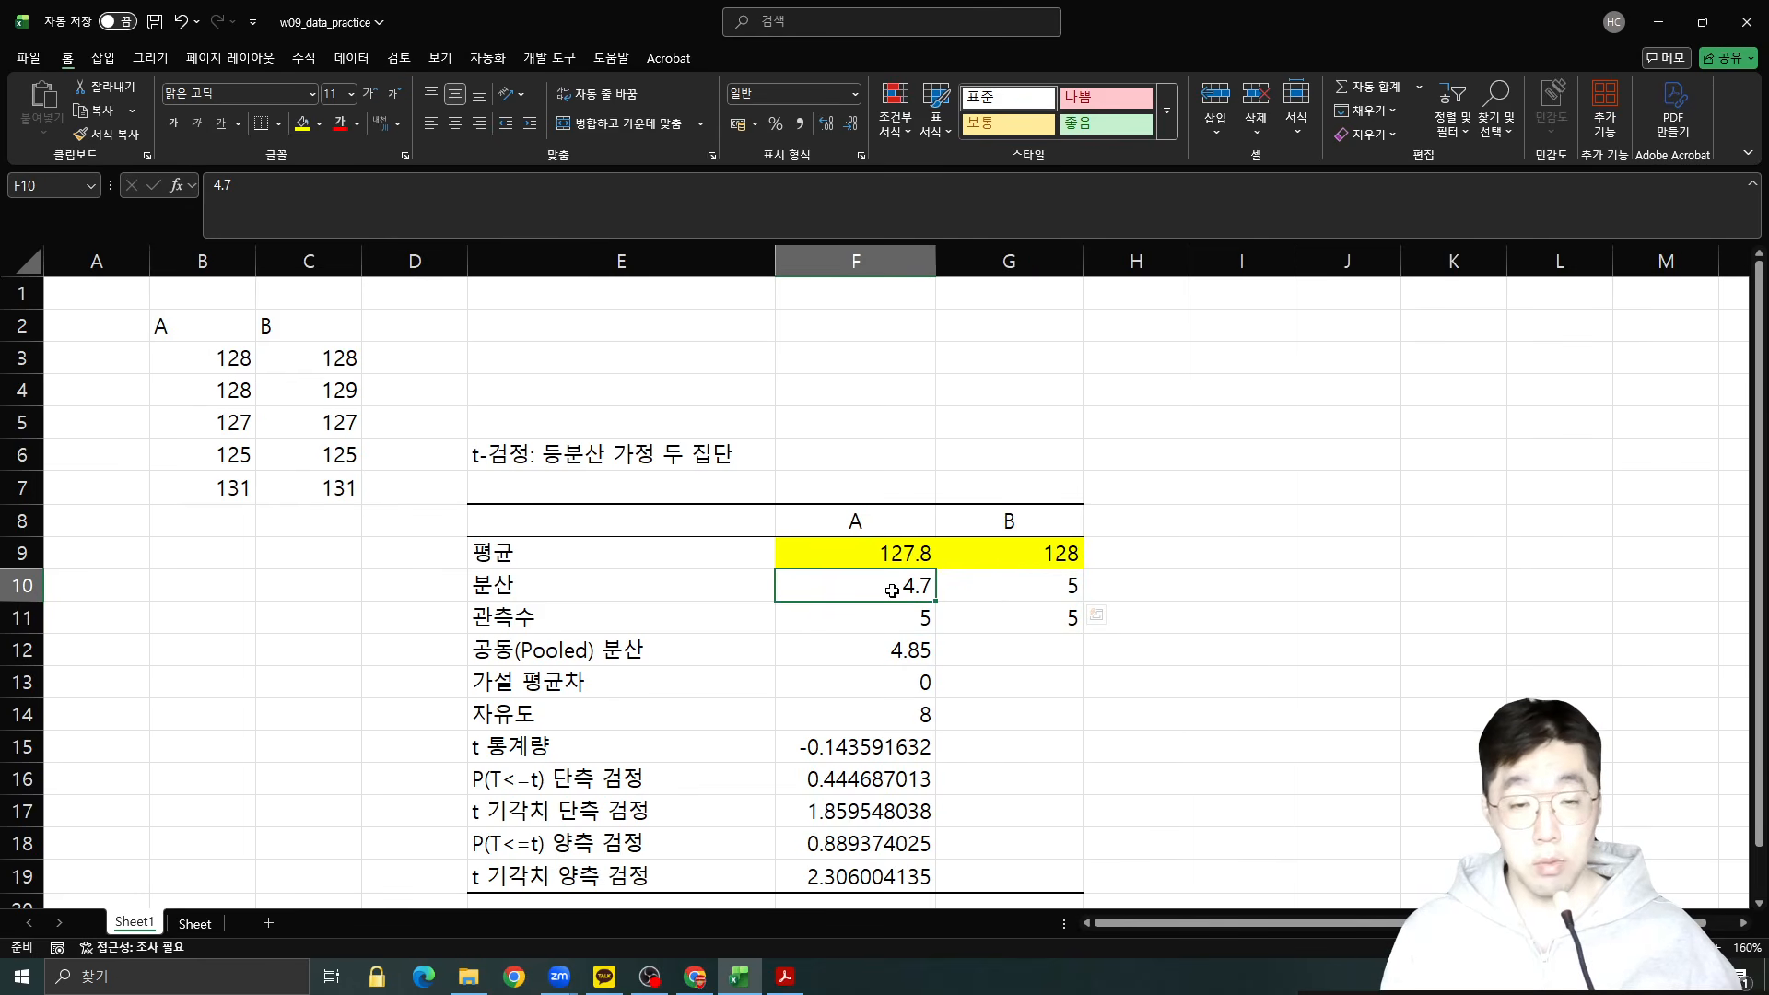
click(1018, 589)
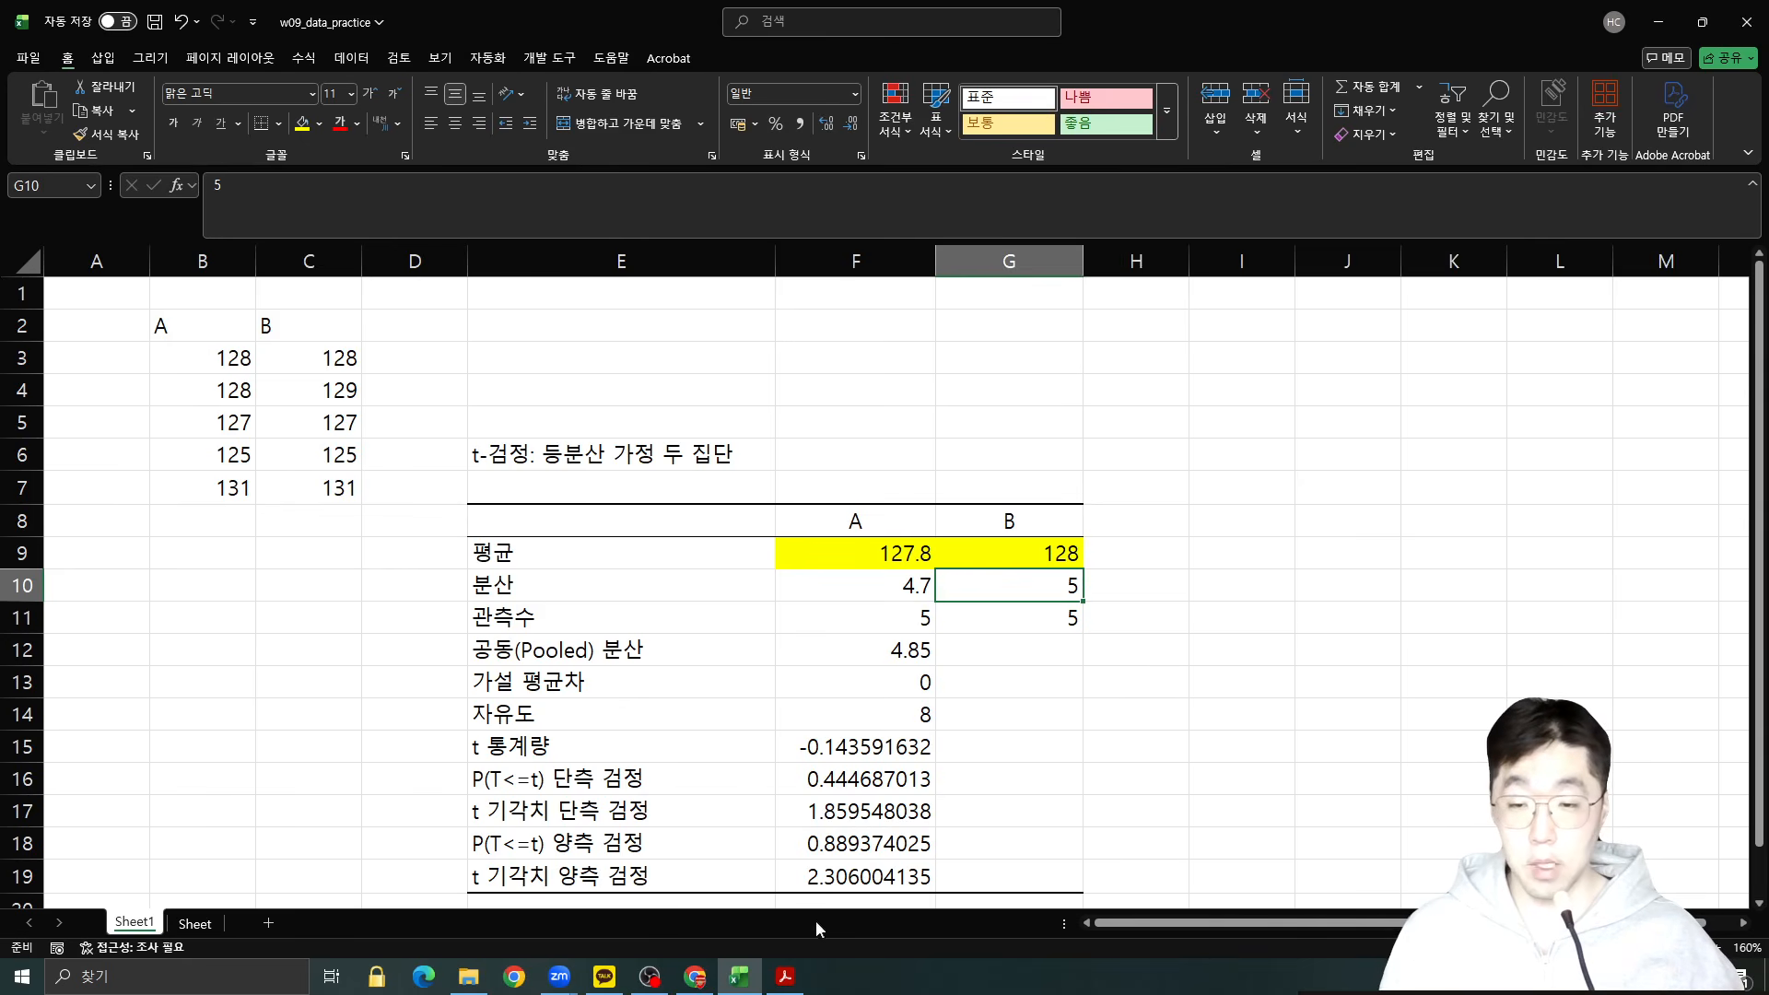
Highlight the one-tailed P(T<=t) value in F16 with yellow fill.
click(648, 786)
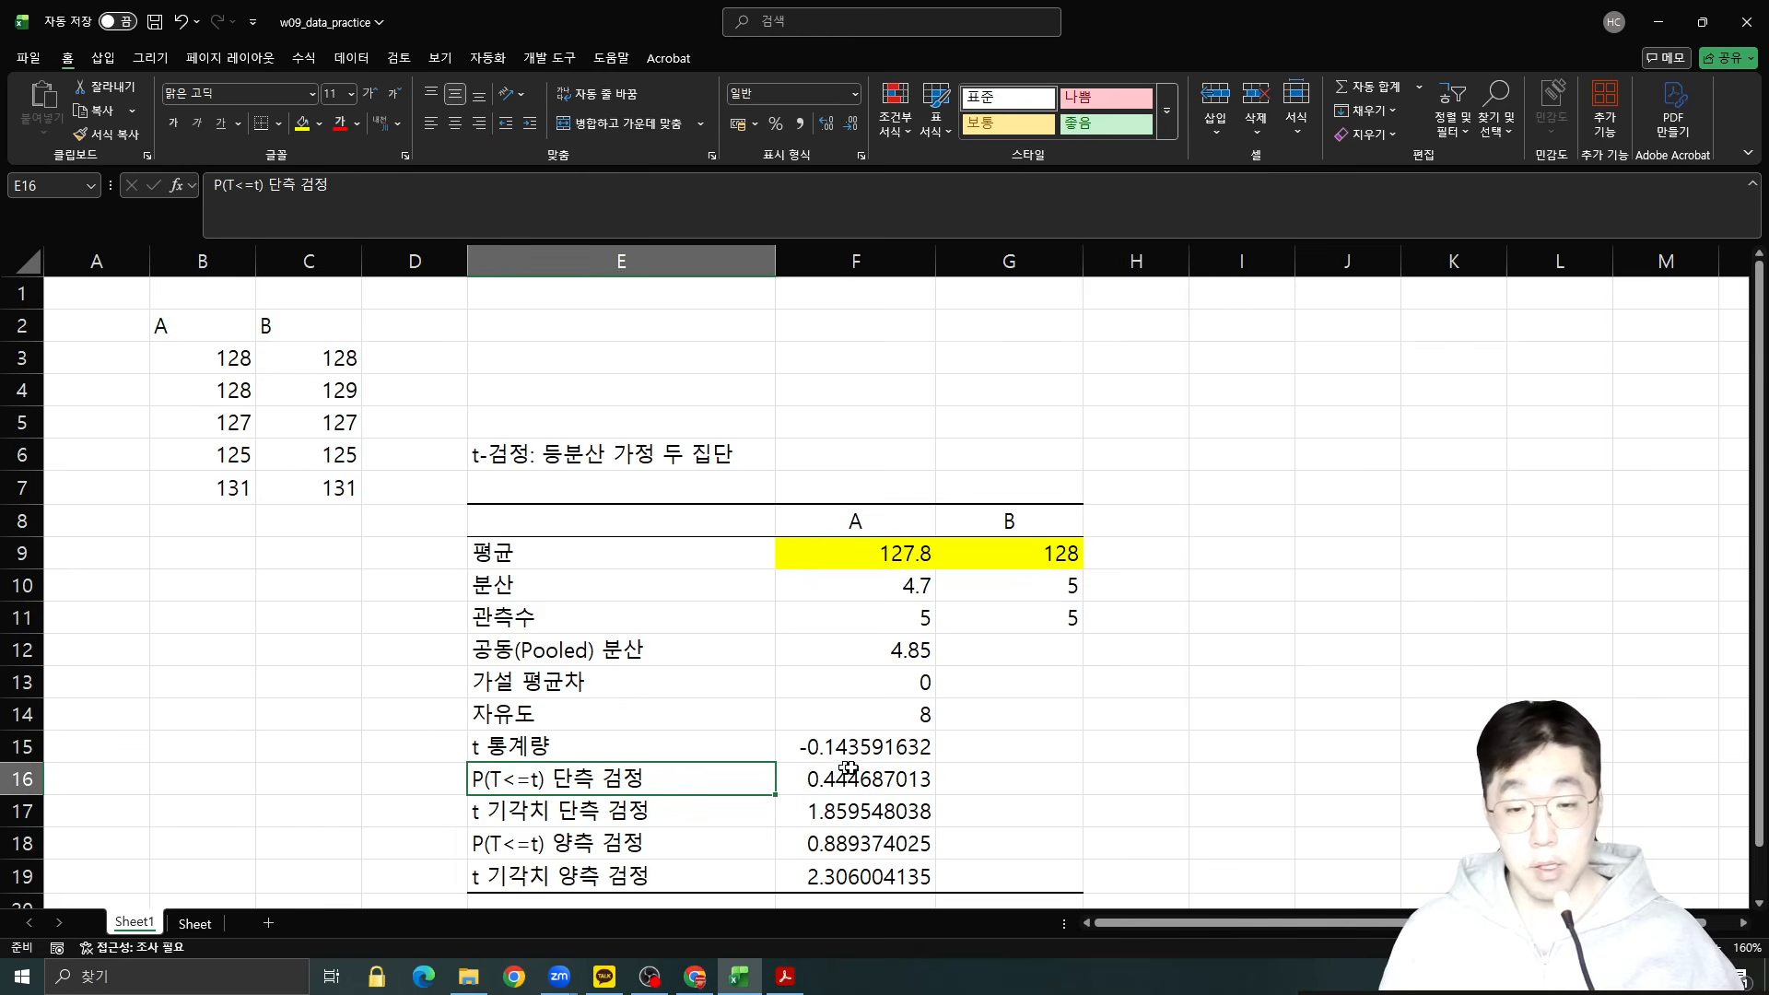
click(924, 779)
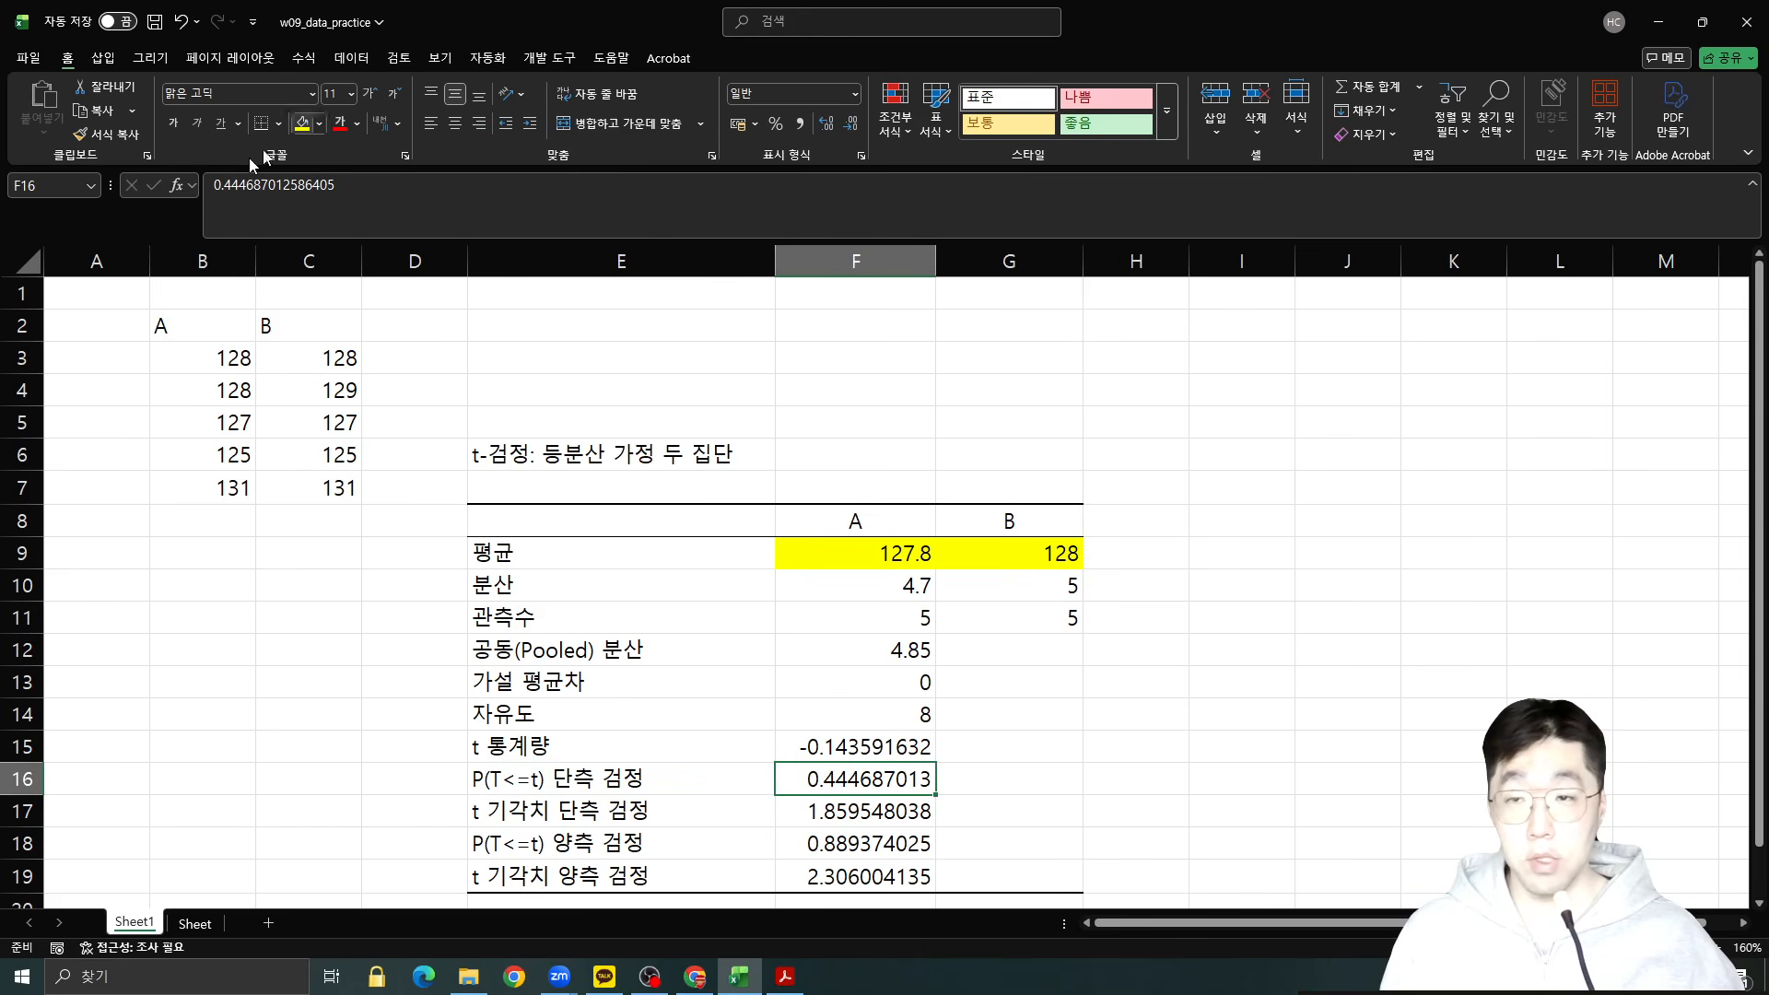
click(301, 124)
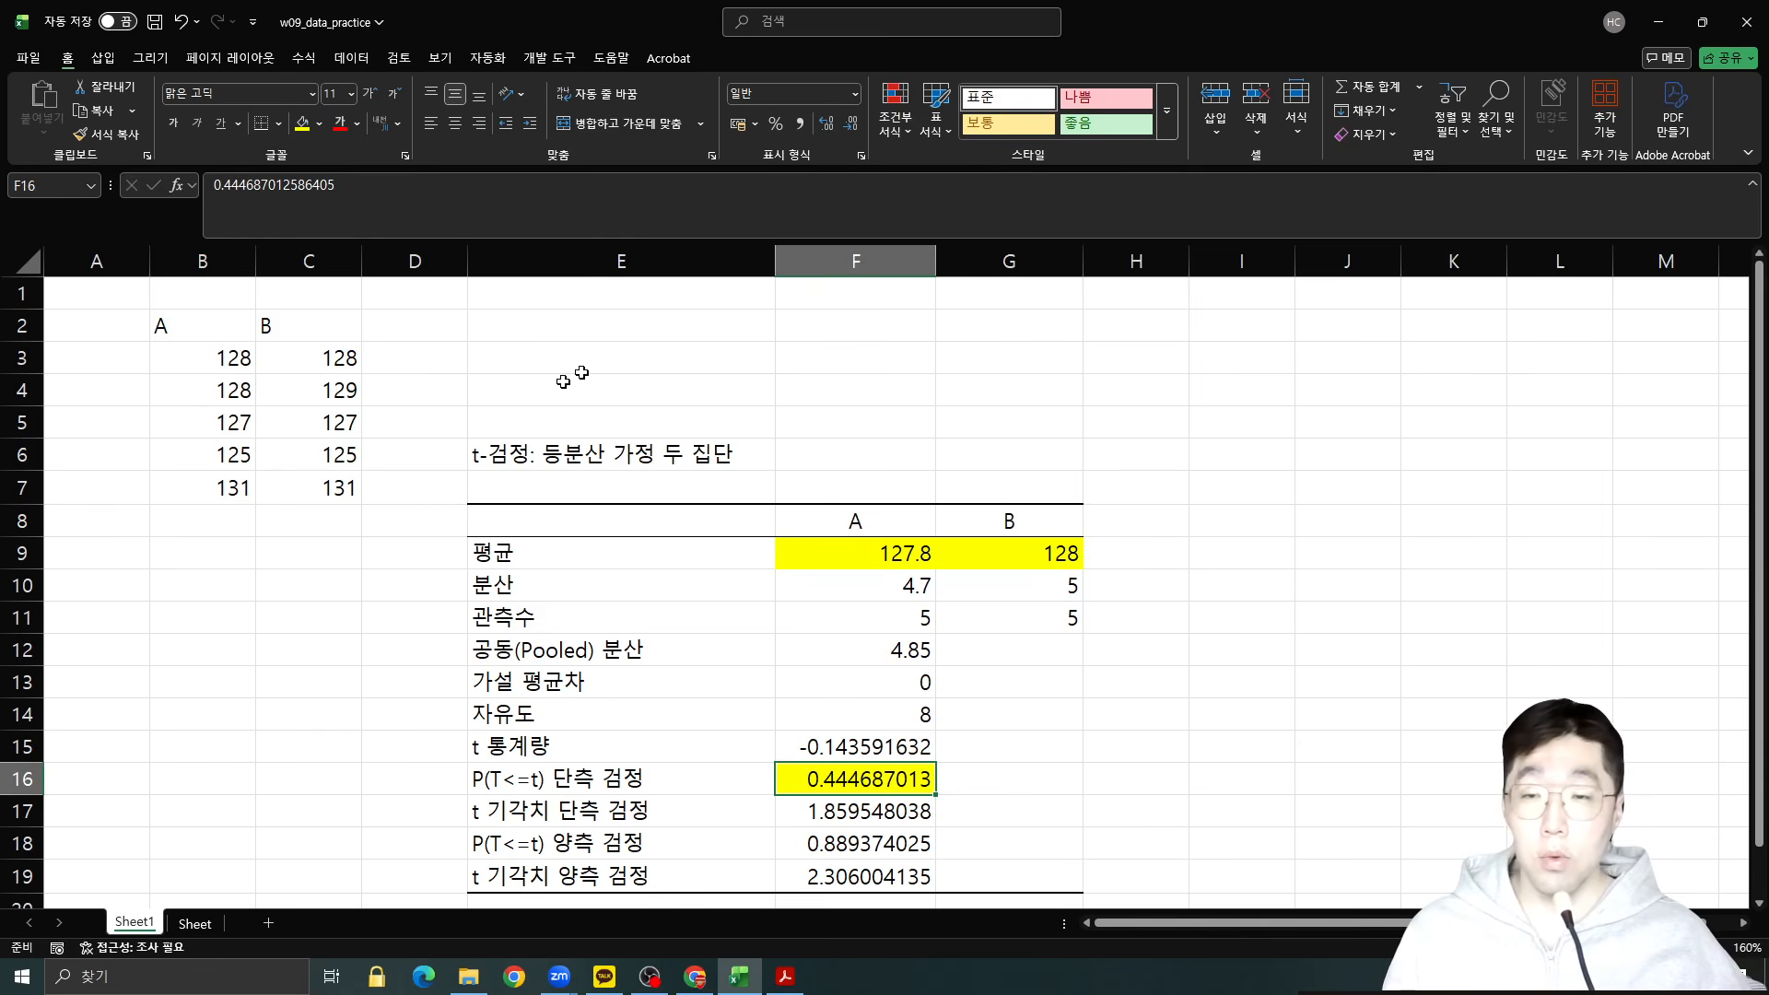
Move the t-test result table from E6:G19 so that it starts at cell J6.
click(717, 257)
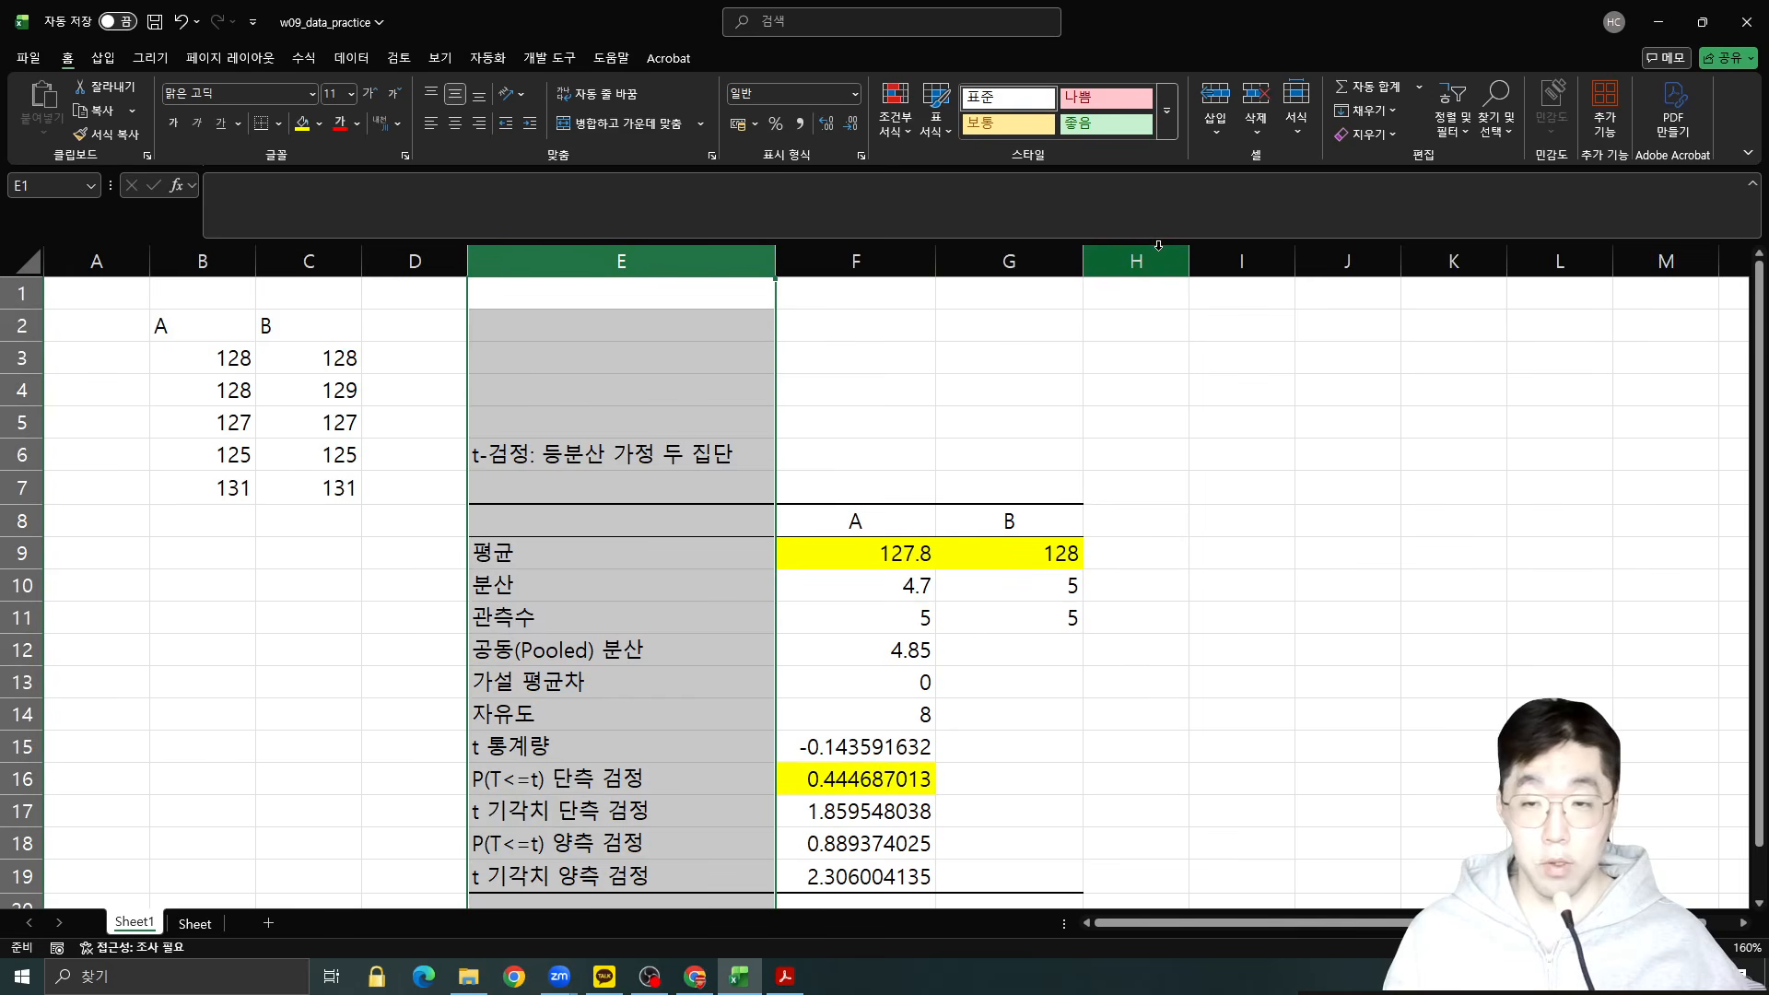
click(623, 450)
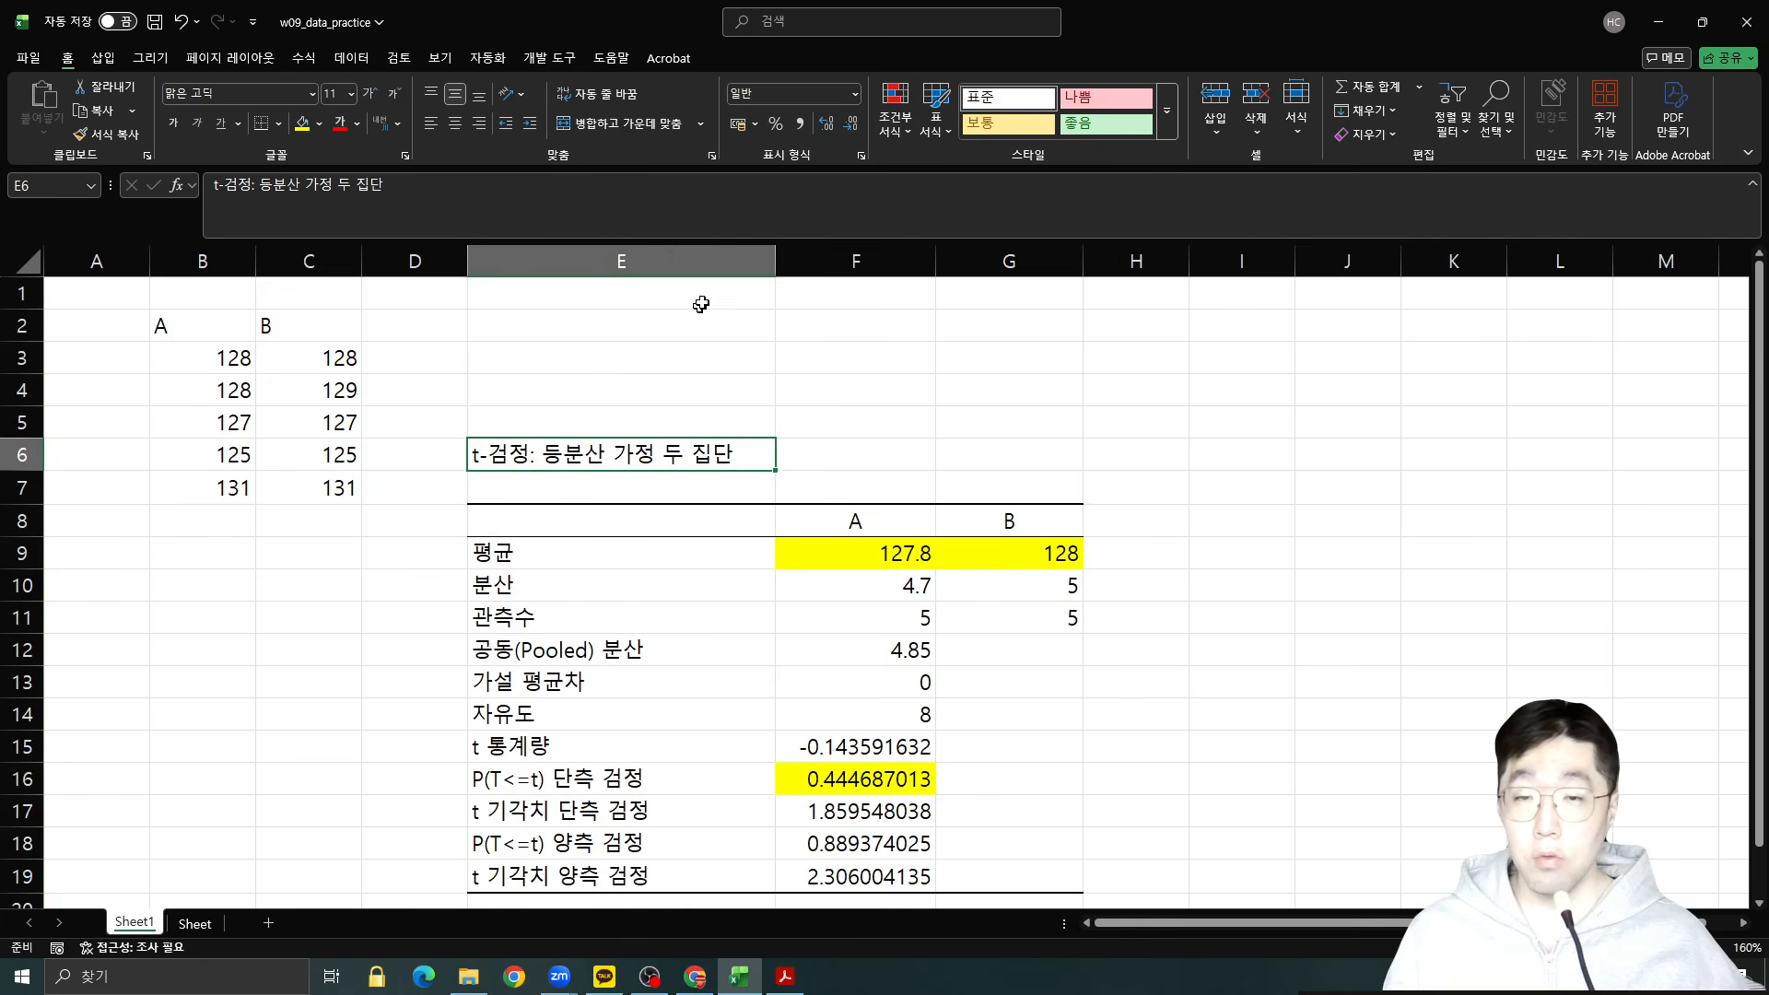
mouse_move(588, 461)
mouse_down()
mouse_move(908, 656)
mouse_move(1022, 878)
mouse_up()
drag(717, 440, 1302, 455)
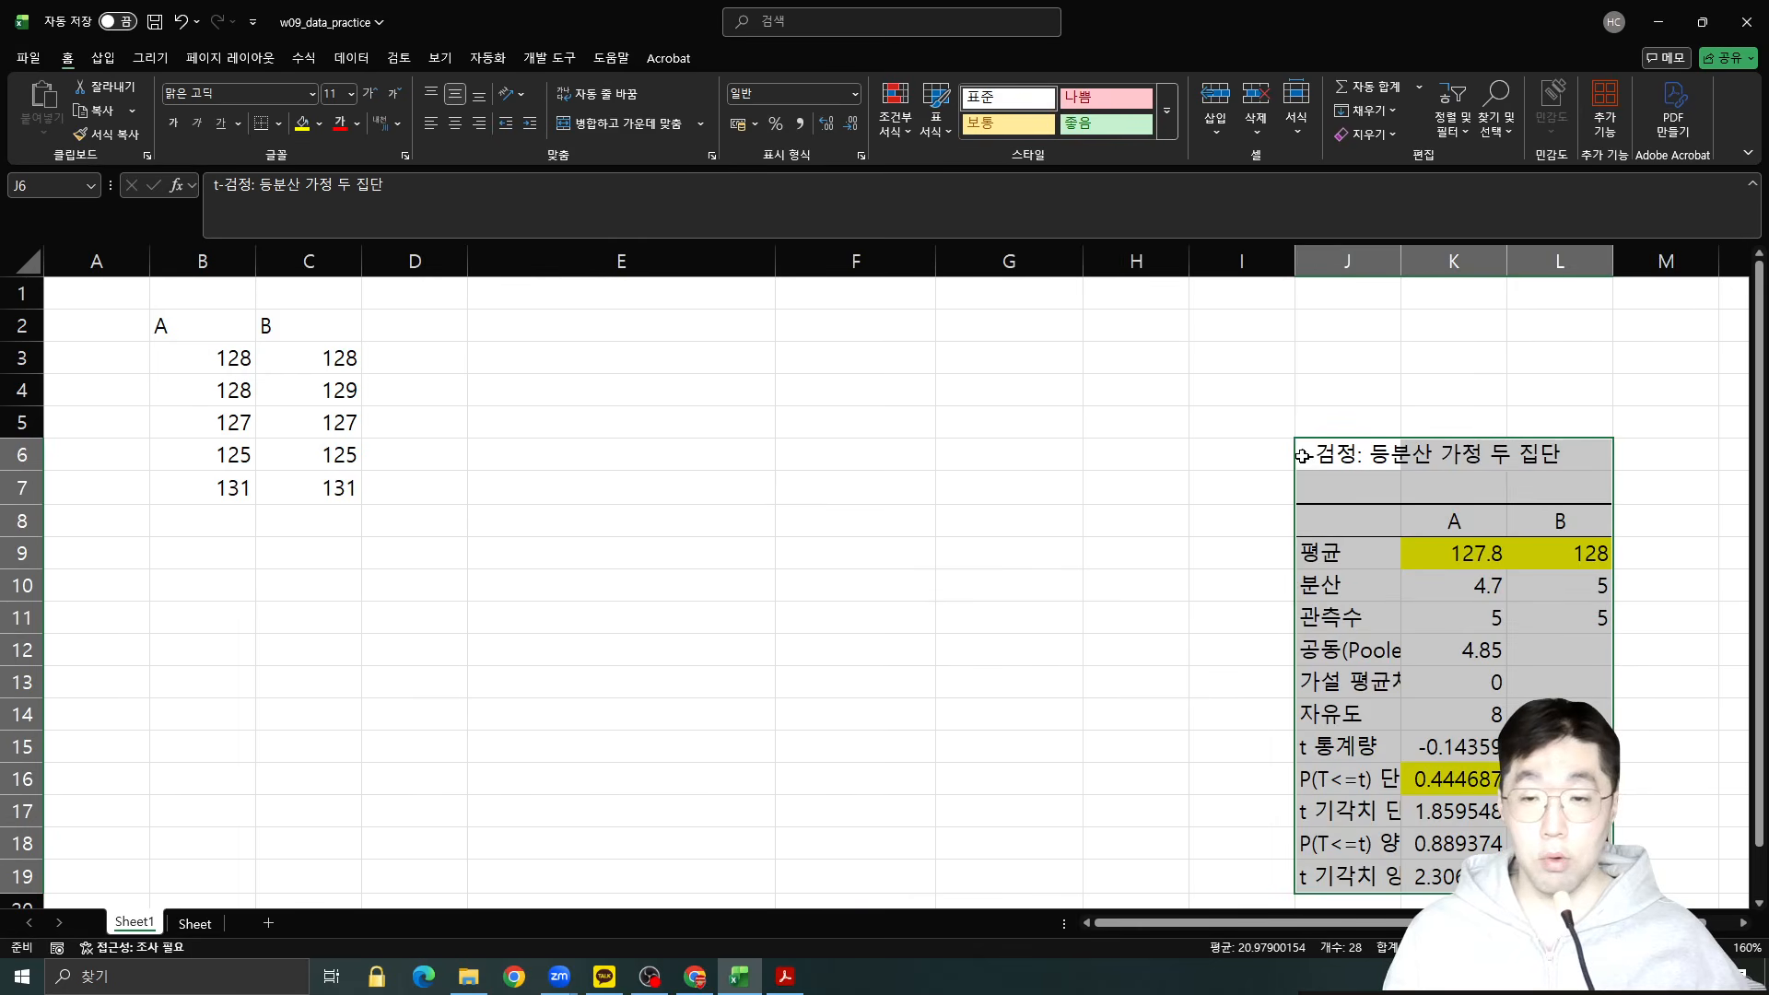
Narrow column E and move the equal-variance t-test result table so that it starts at cell L6.
drag(1365, 437, 1471, 438)
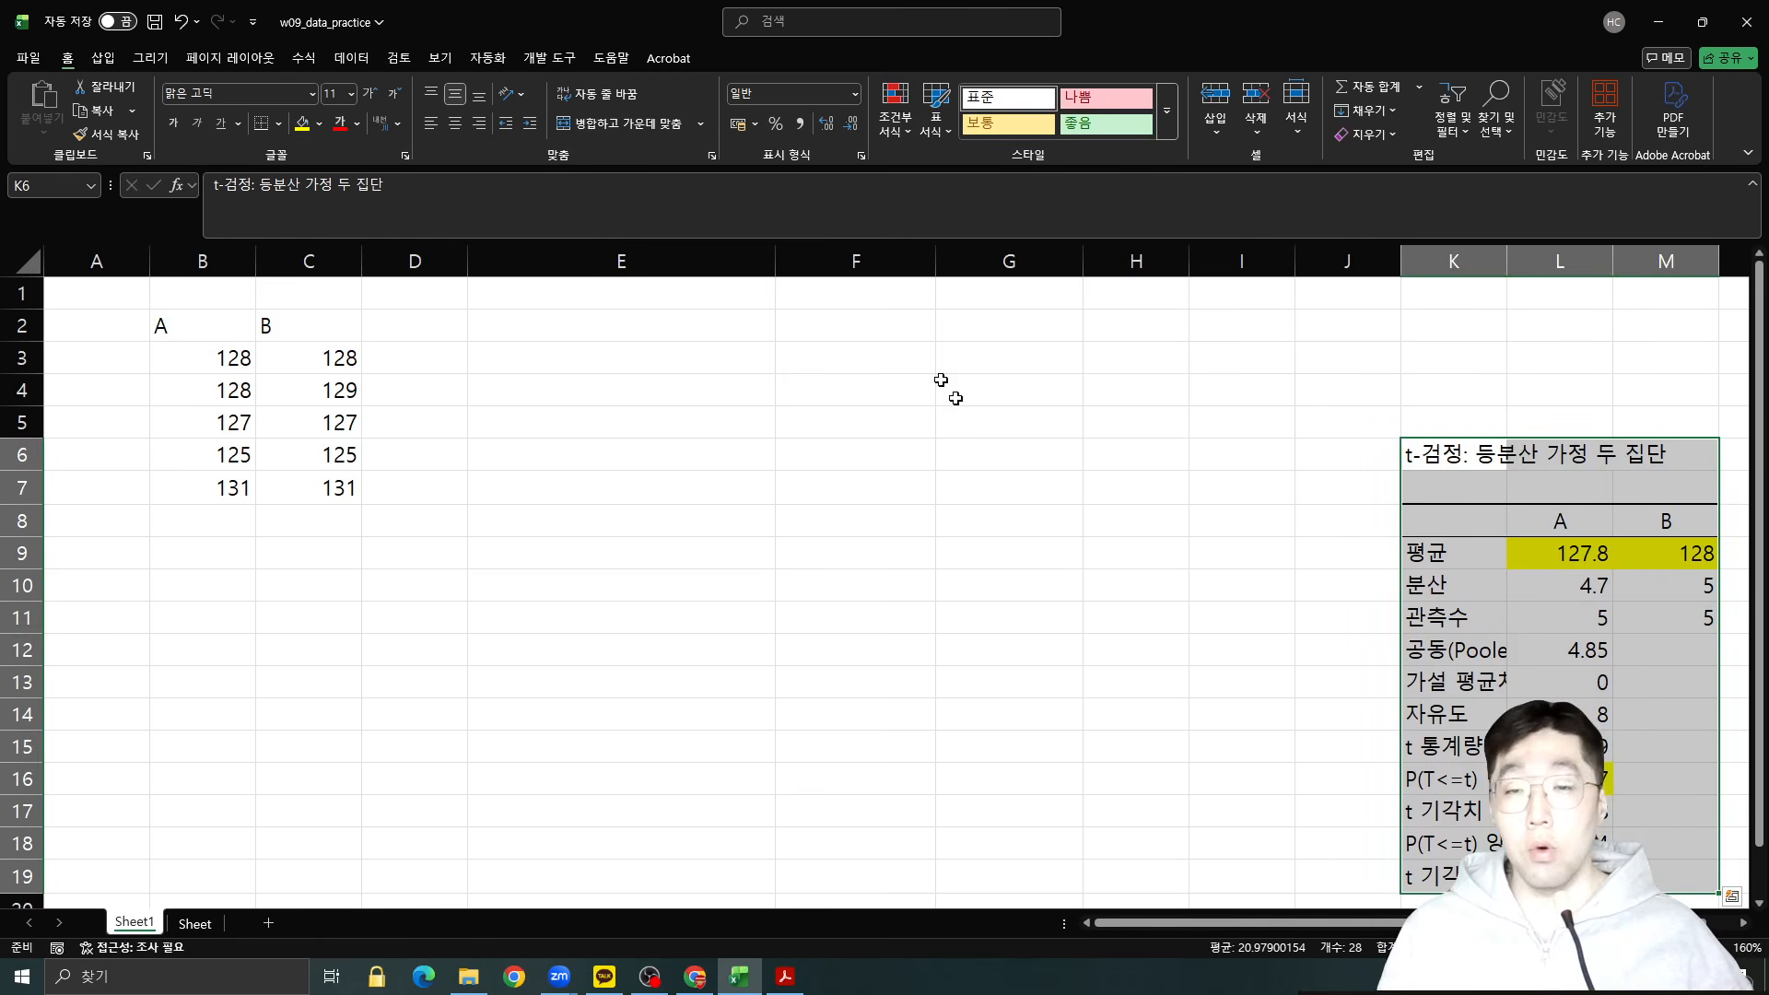
drag(775, 253, 663, 258)
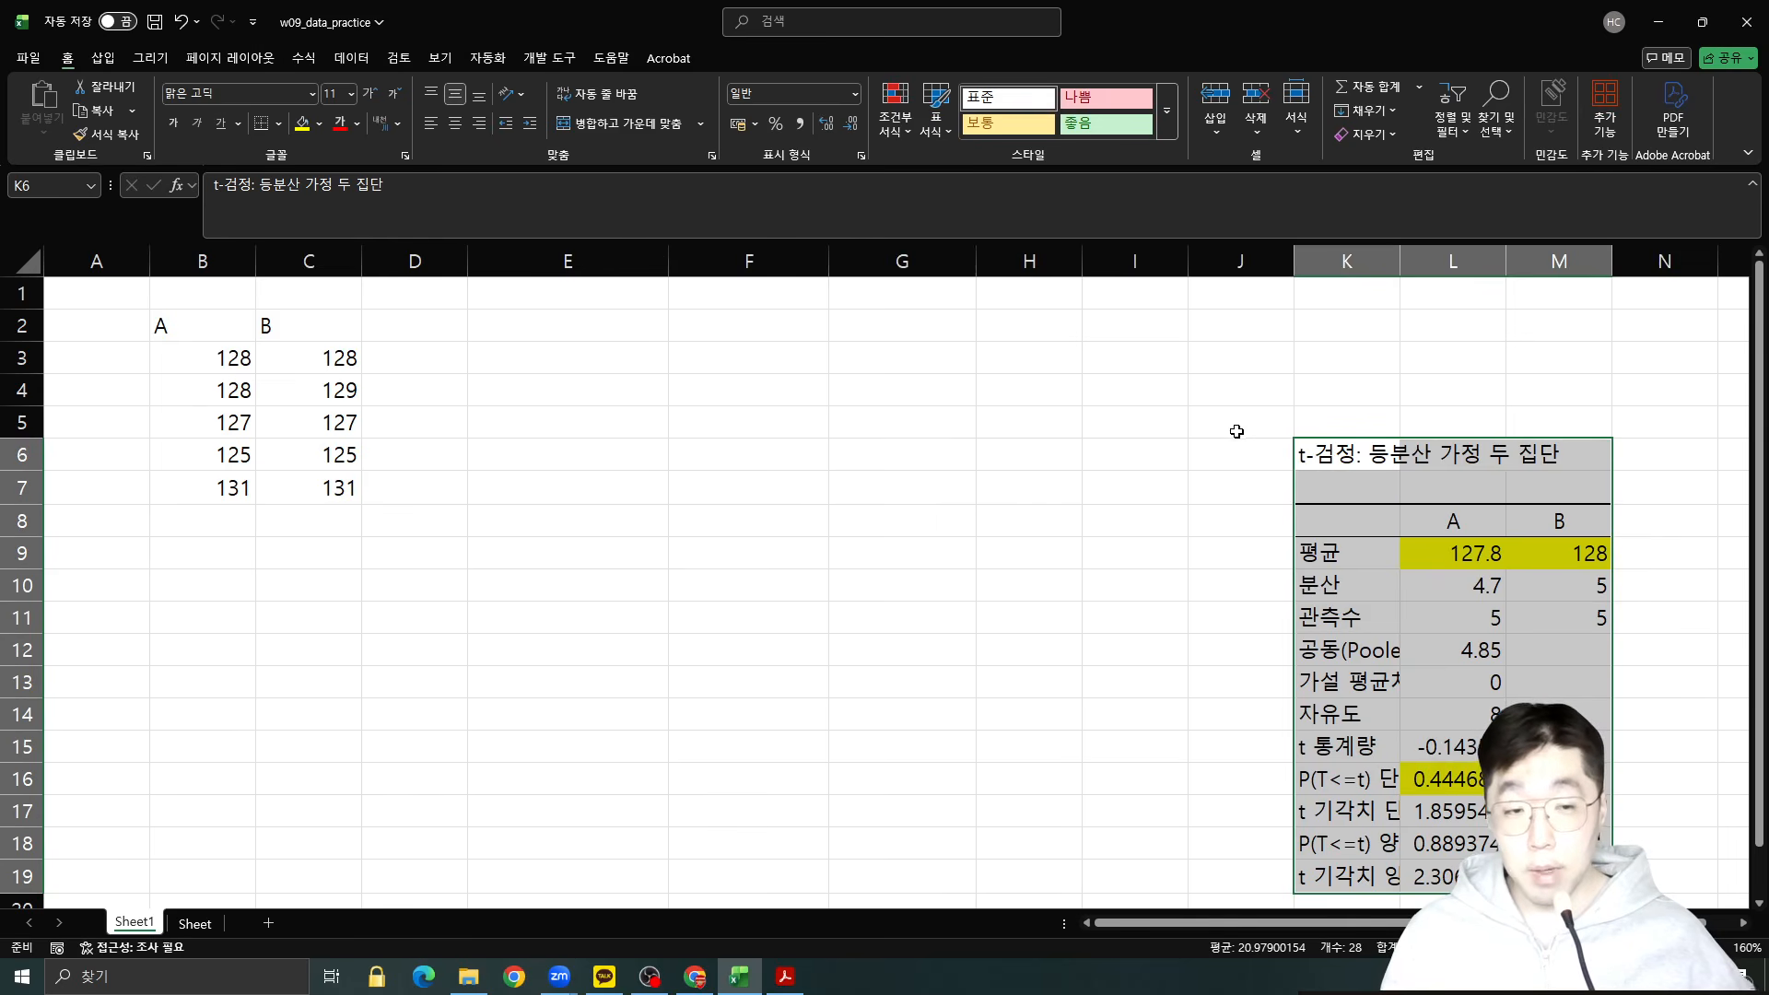
drag(1398, 440, 1566, 876)
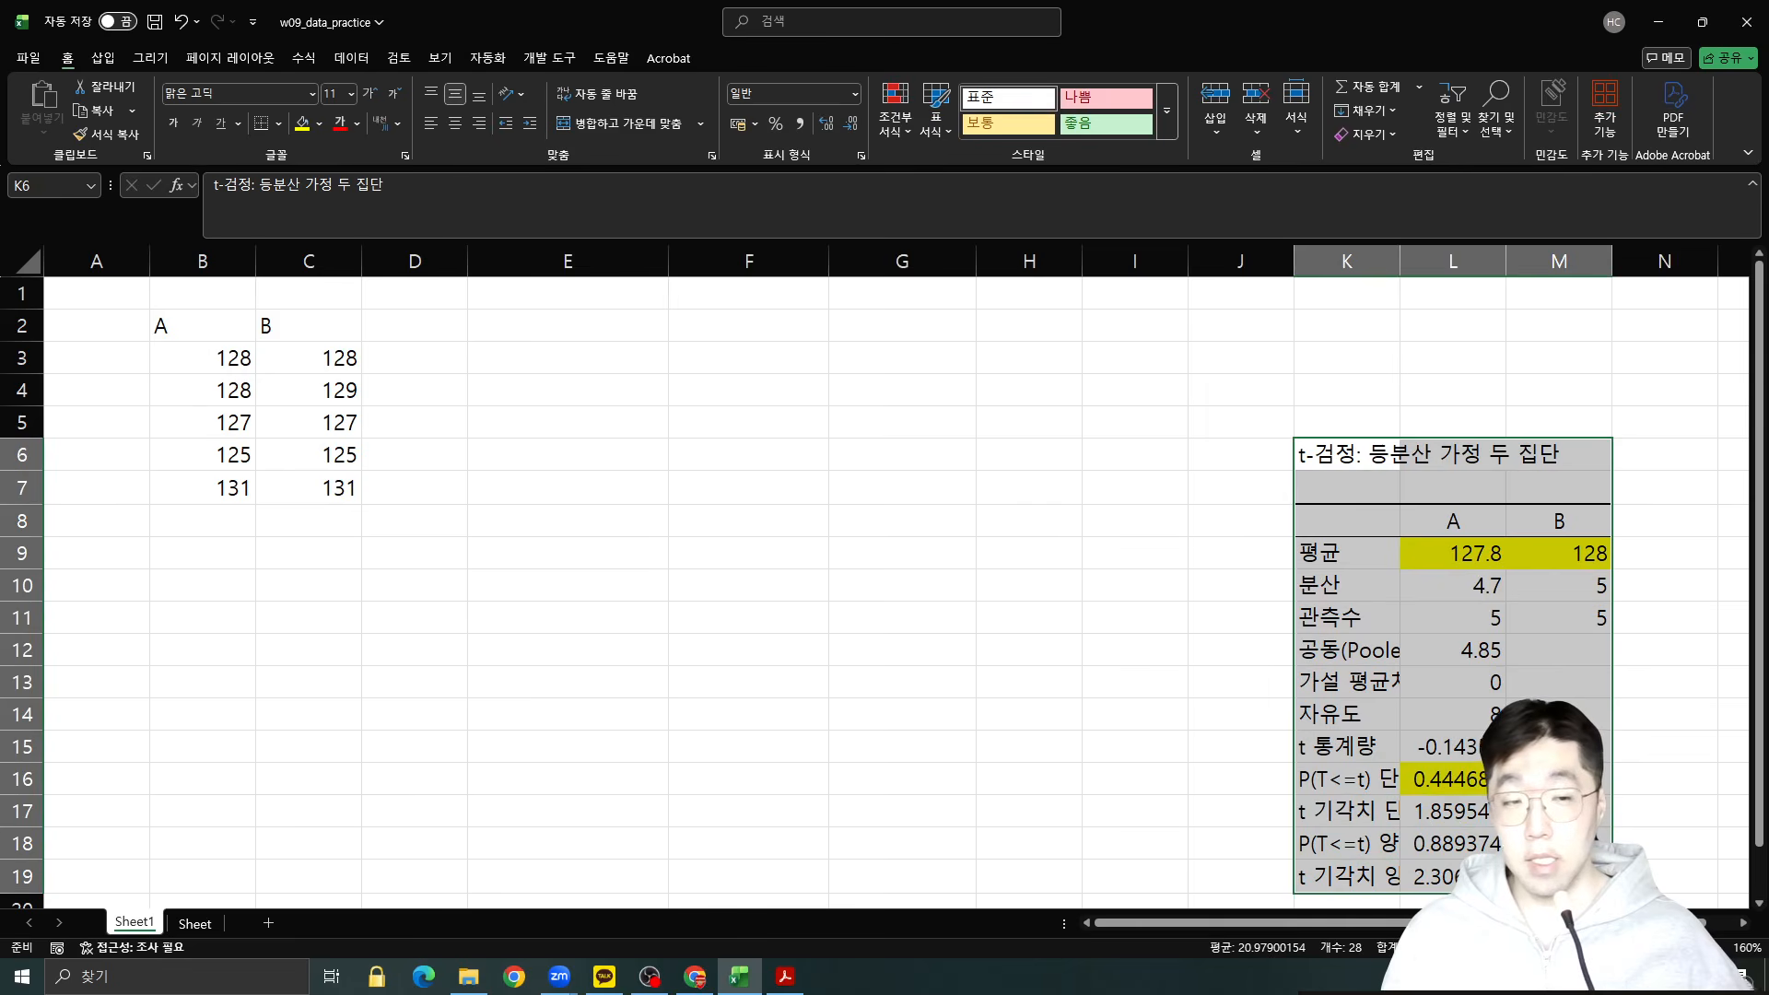
click(1334, 442)
drag(1333, 448, 1559, 877)
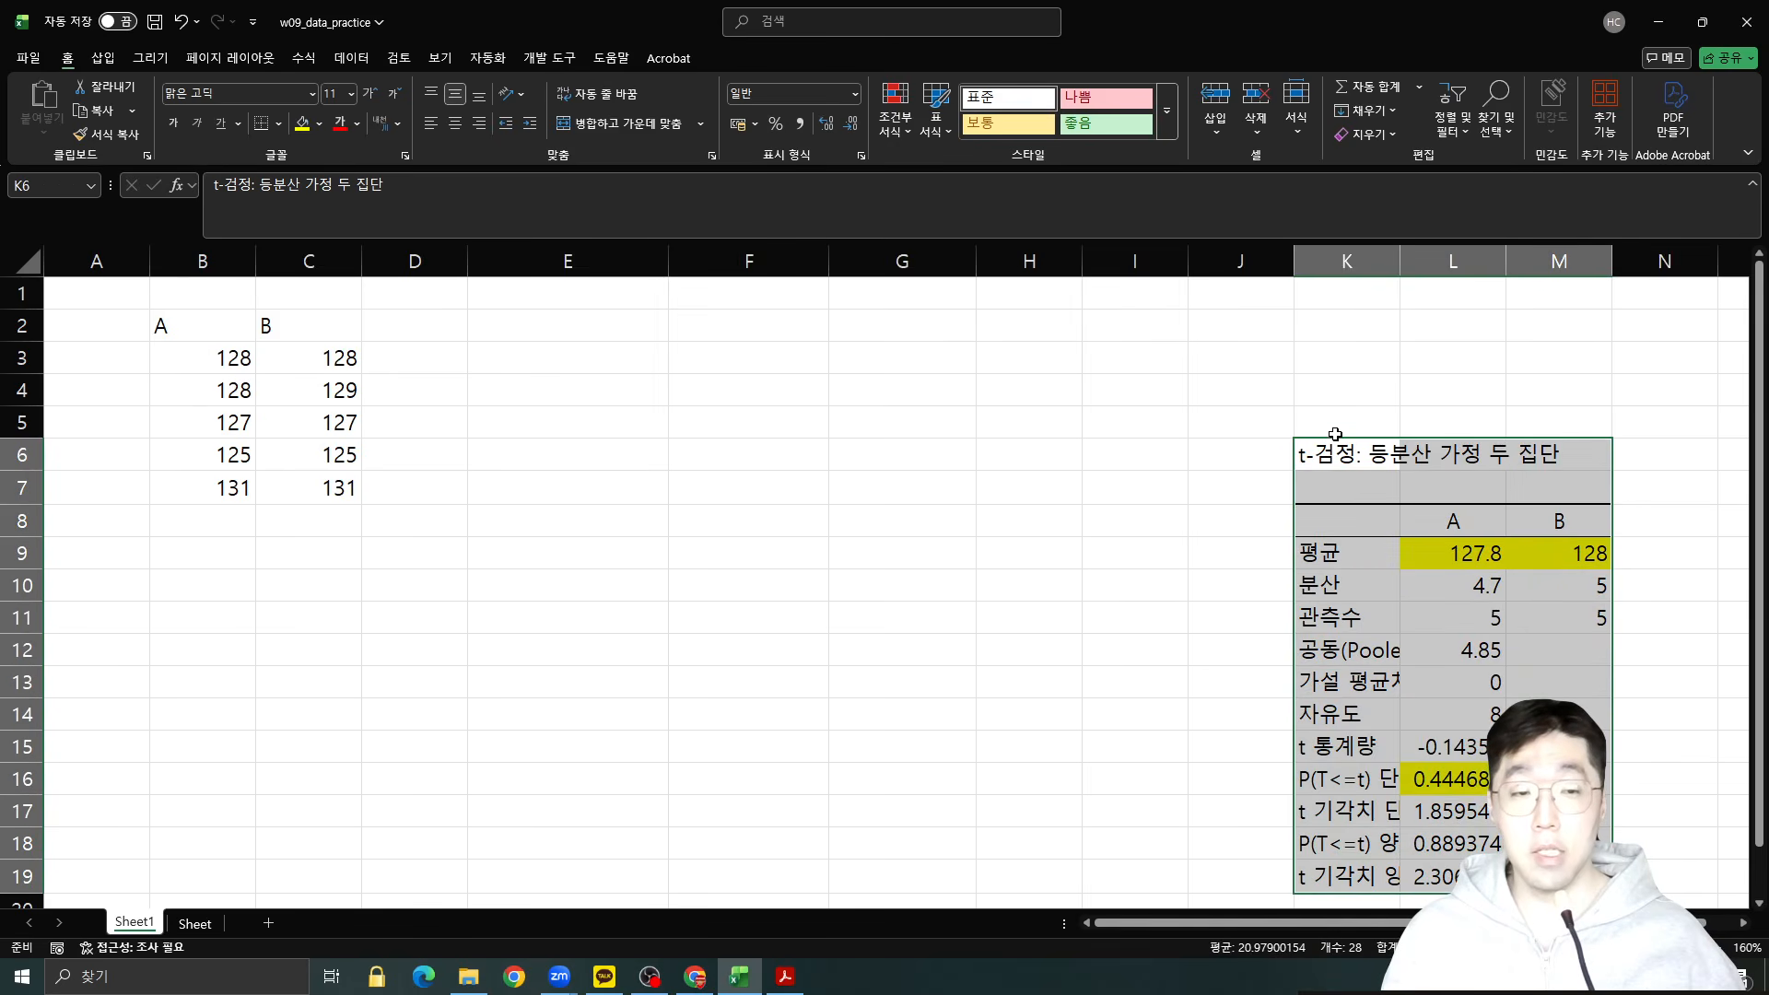
drag(1331, 440, 1490, 473)
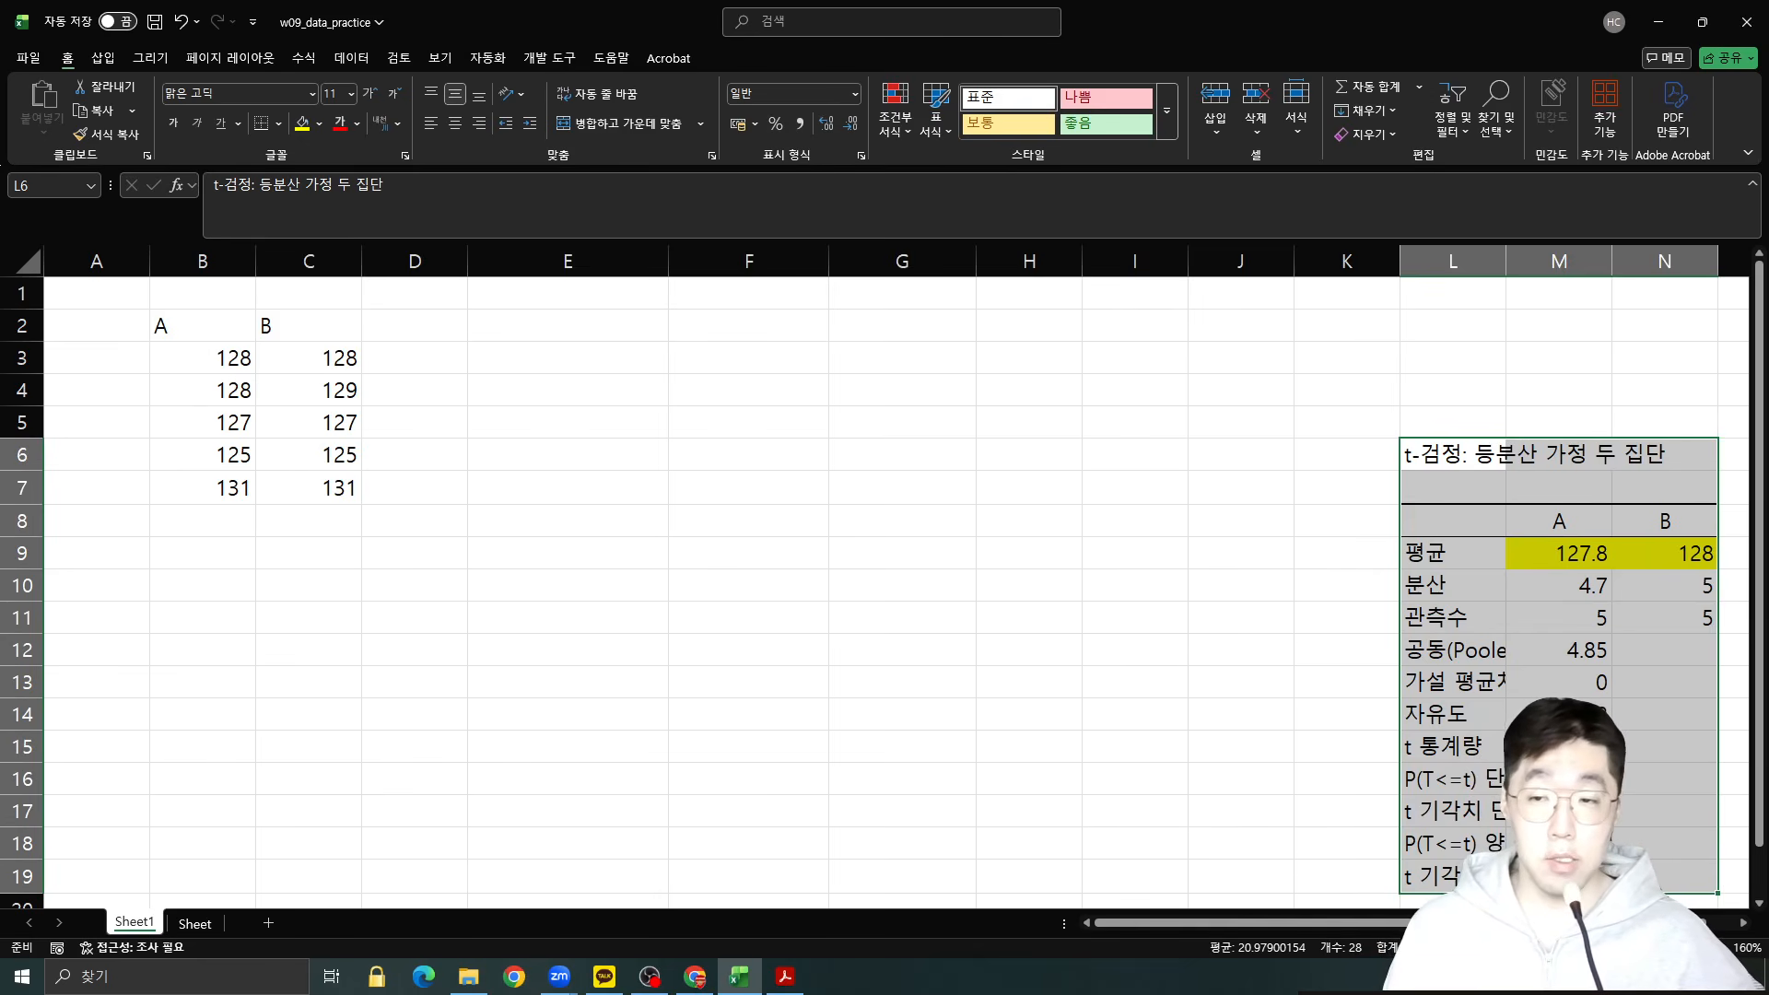
click(521, 444)
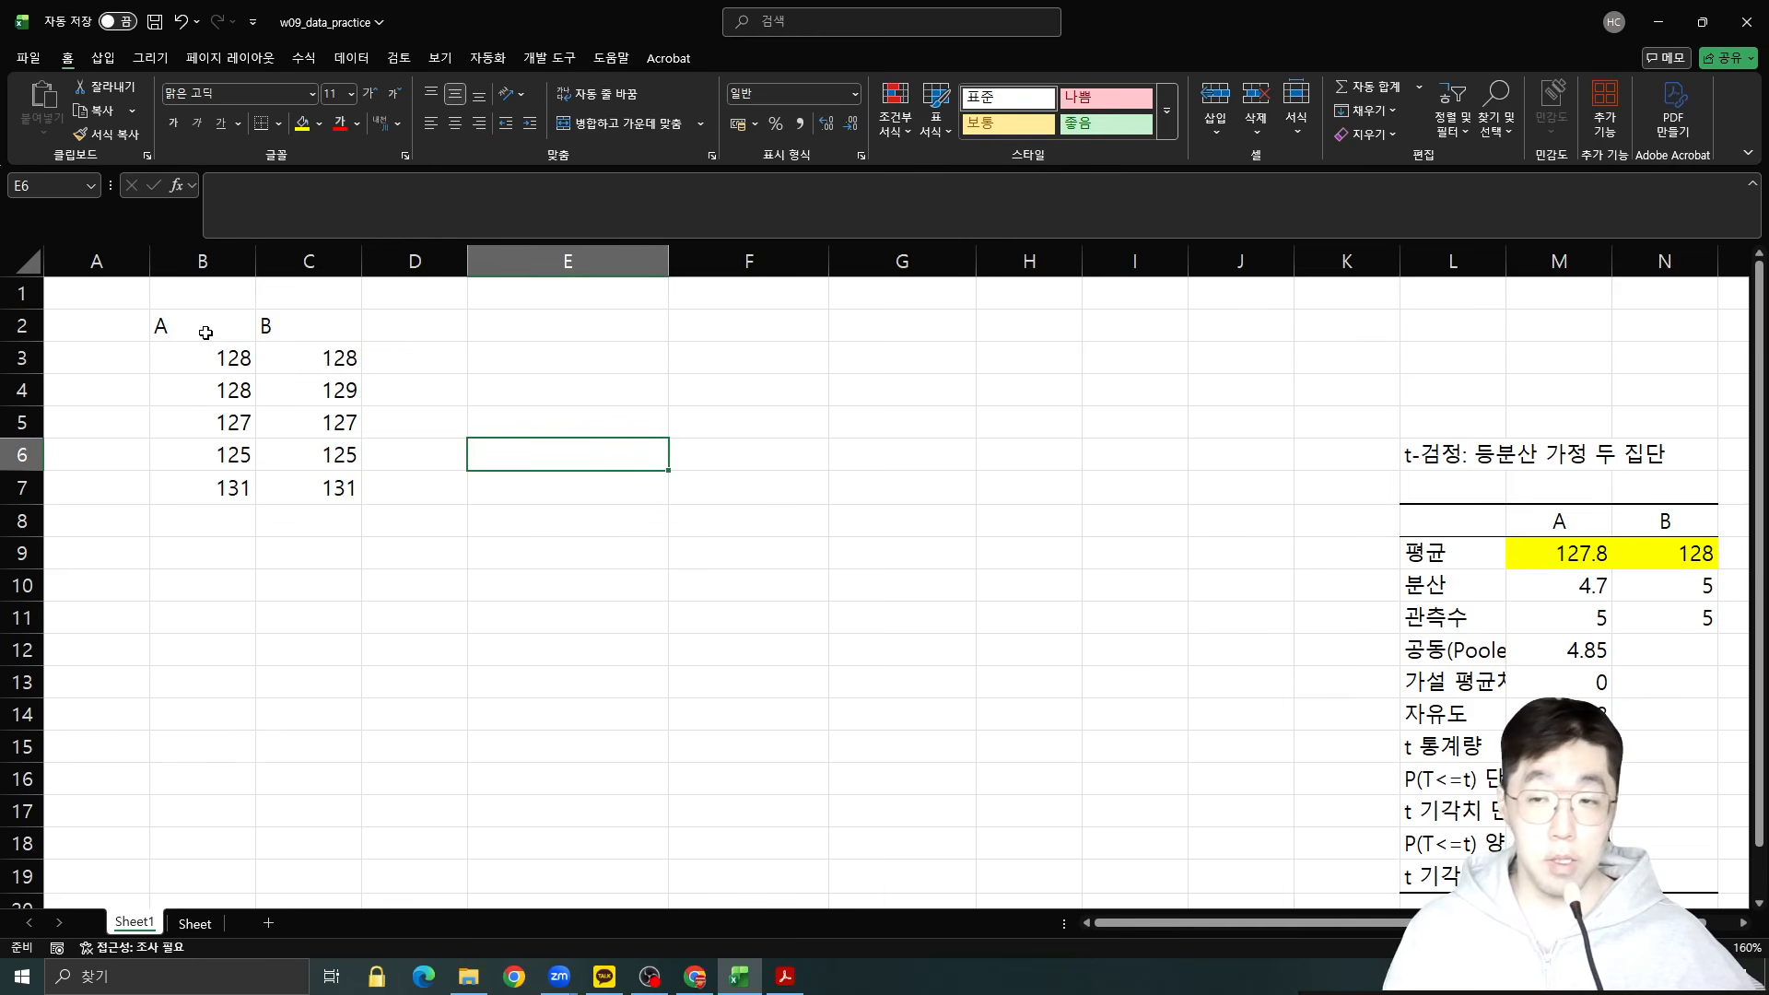
With the workbook docked beside the PDF slide, replace group A's data in B2:B7 by moving group B's data from C2:C7 there.
click(1704, 23)
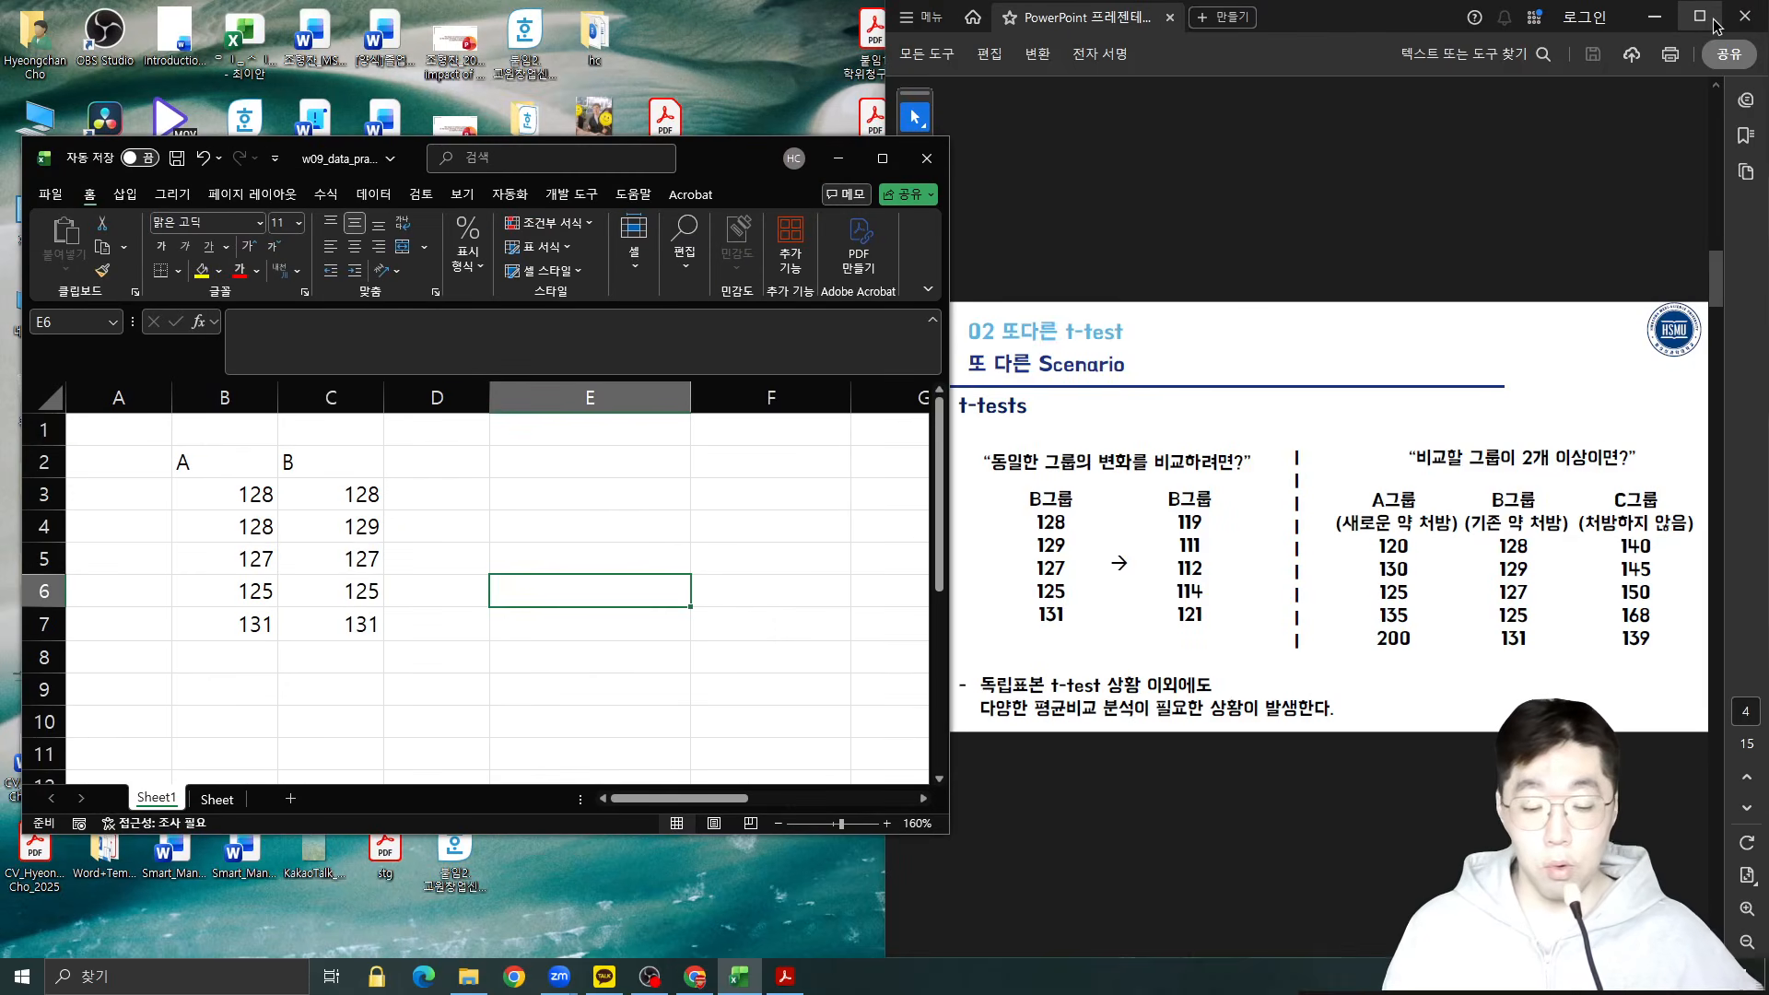
key(super+Left)
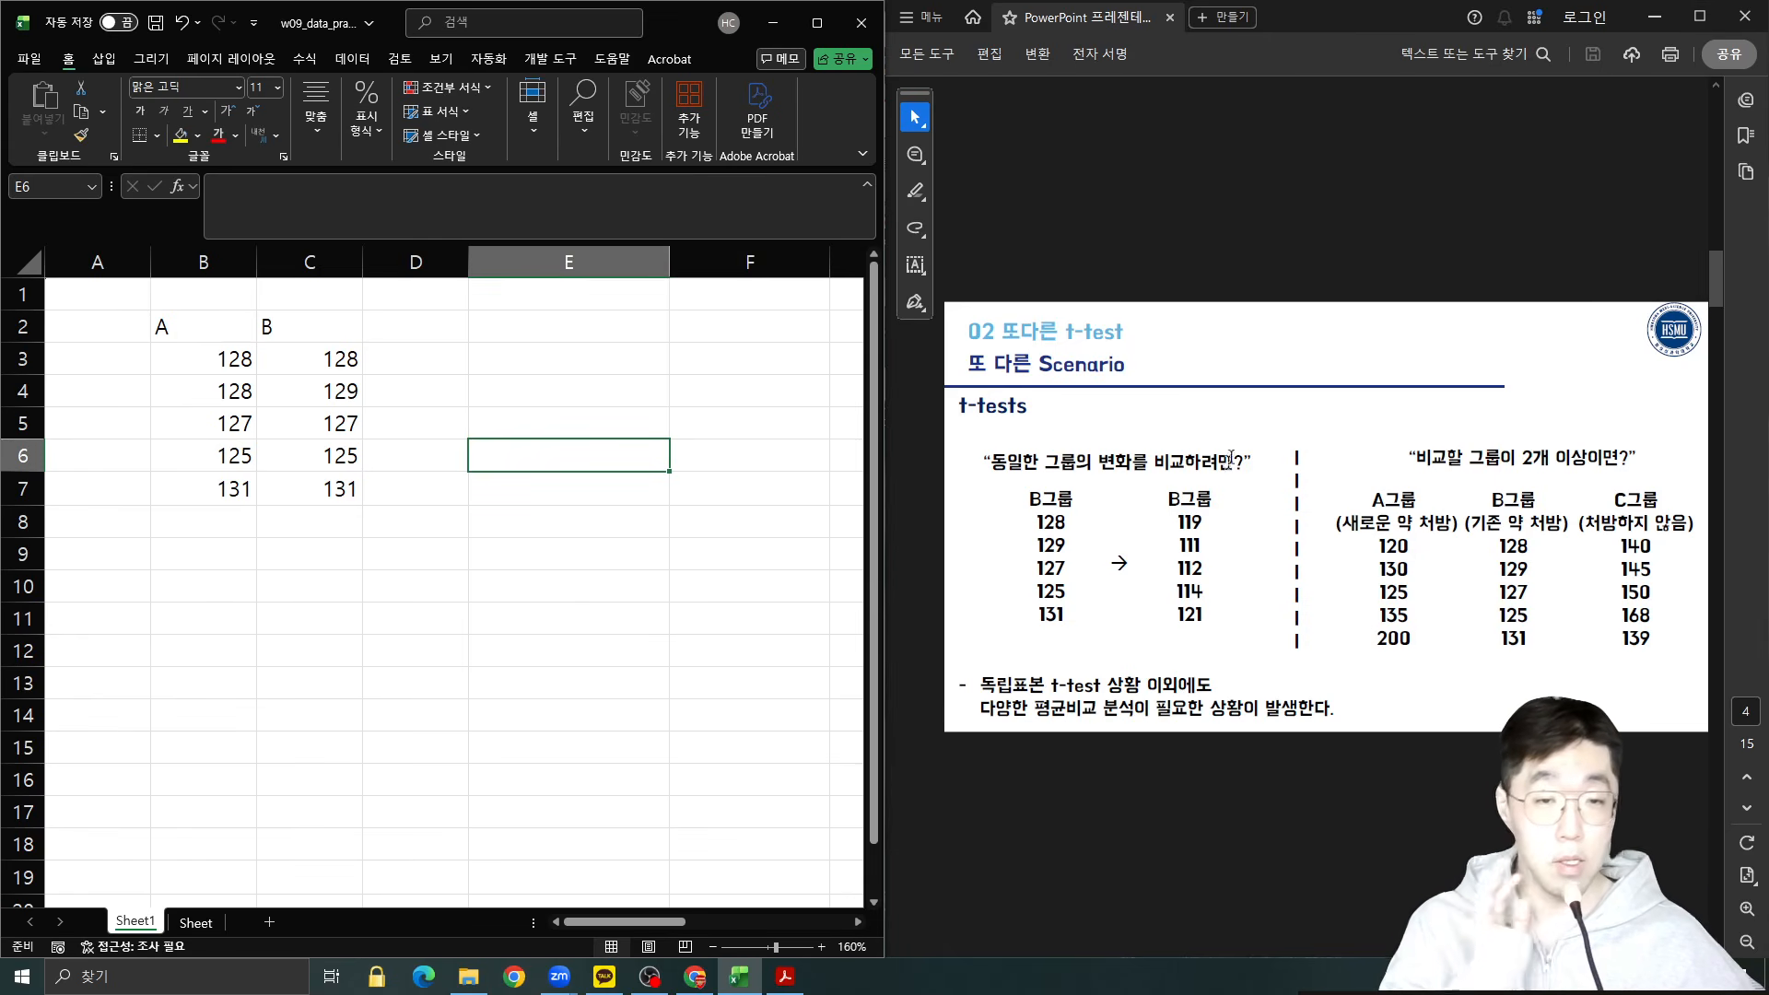
click(175, 332)
drag(182, 349, 236, 489)
key(Delete)
drag(314, 333, 221, 452)
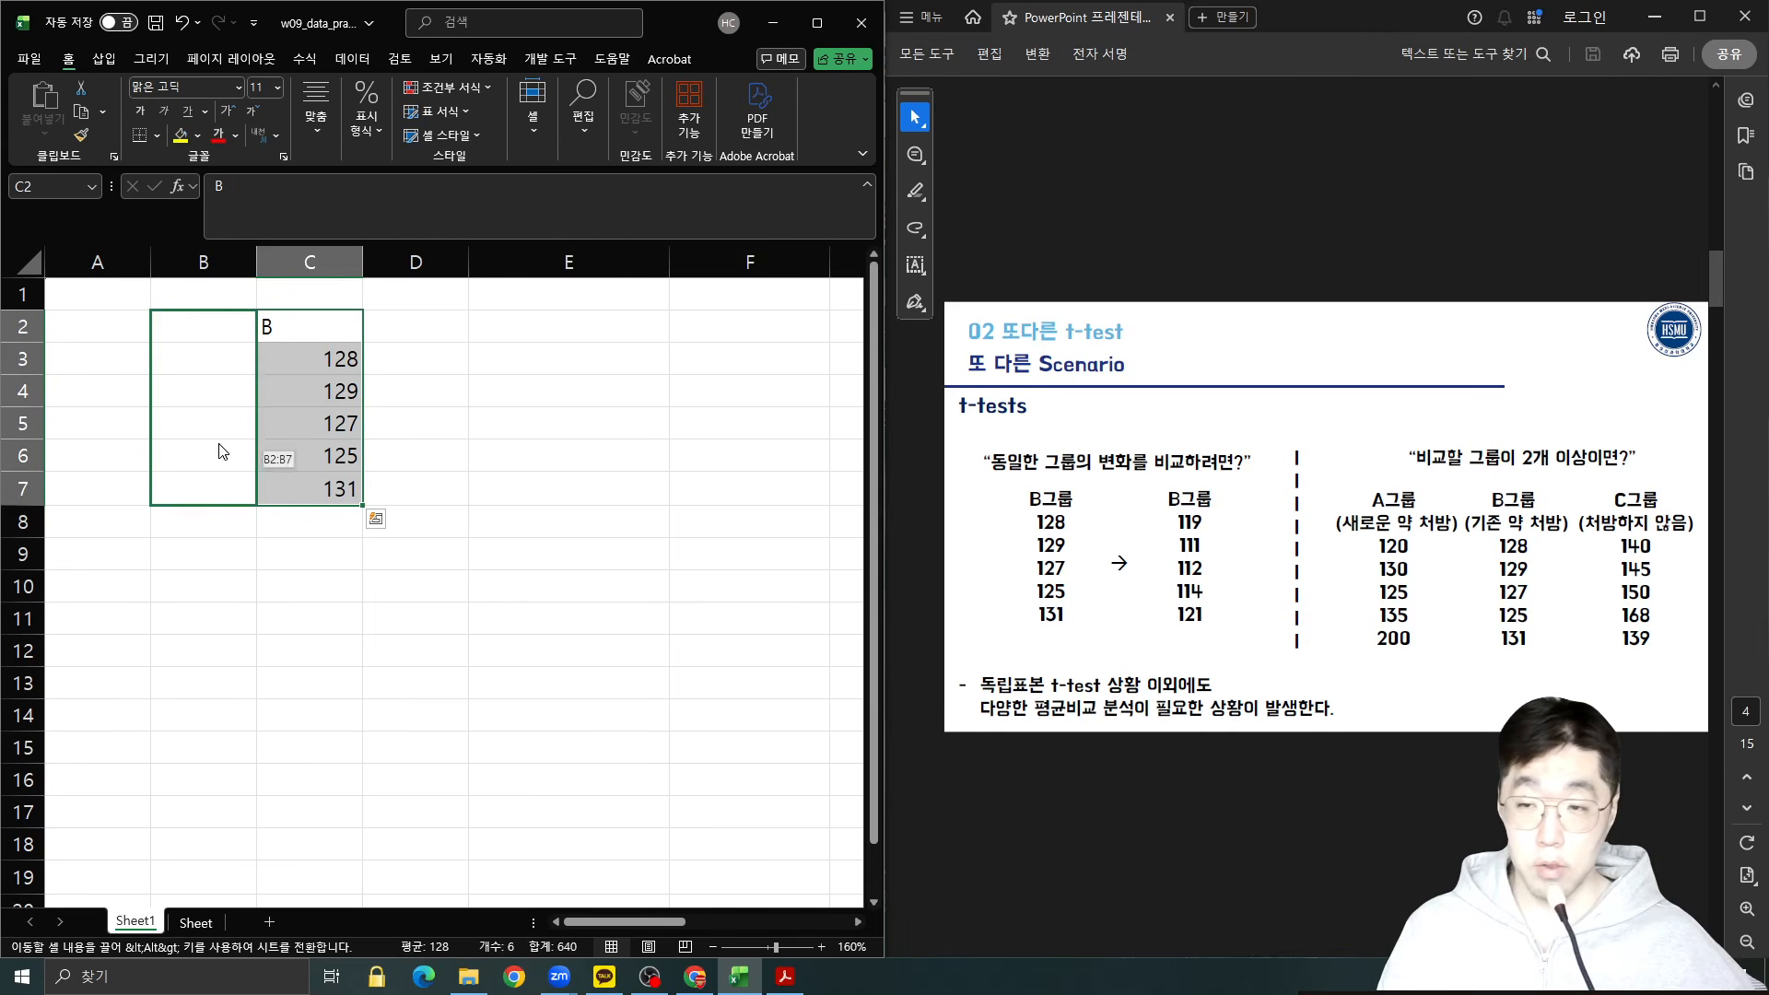
Enter B as the header of the second group in C2.
click(332, 325)
text(s)
key(BackSpace)
text(B)
key(Return)
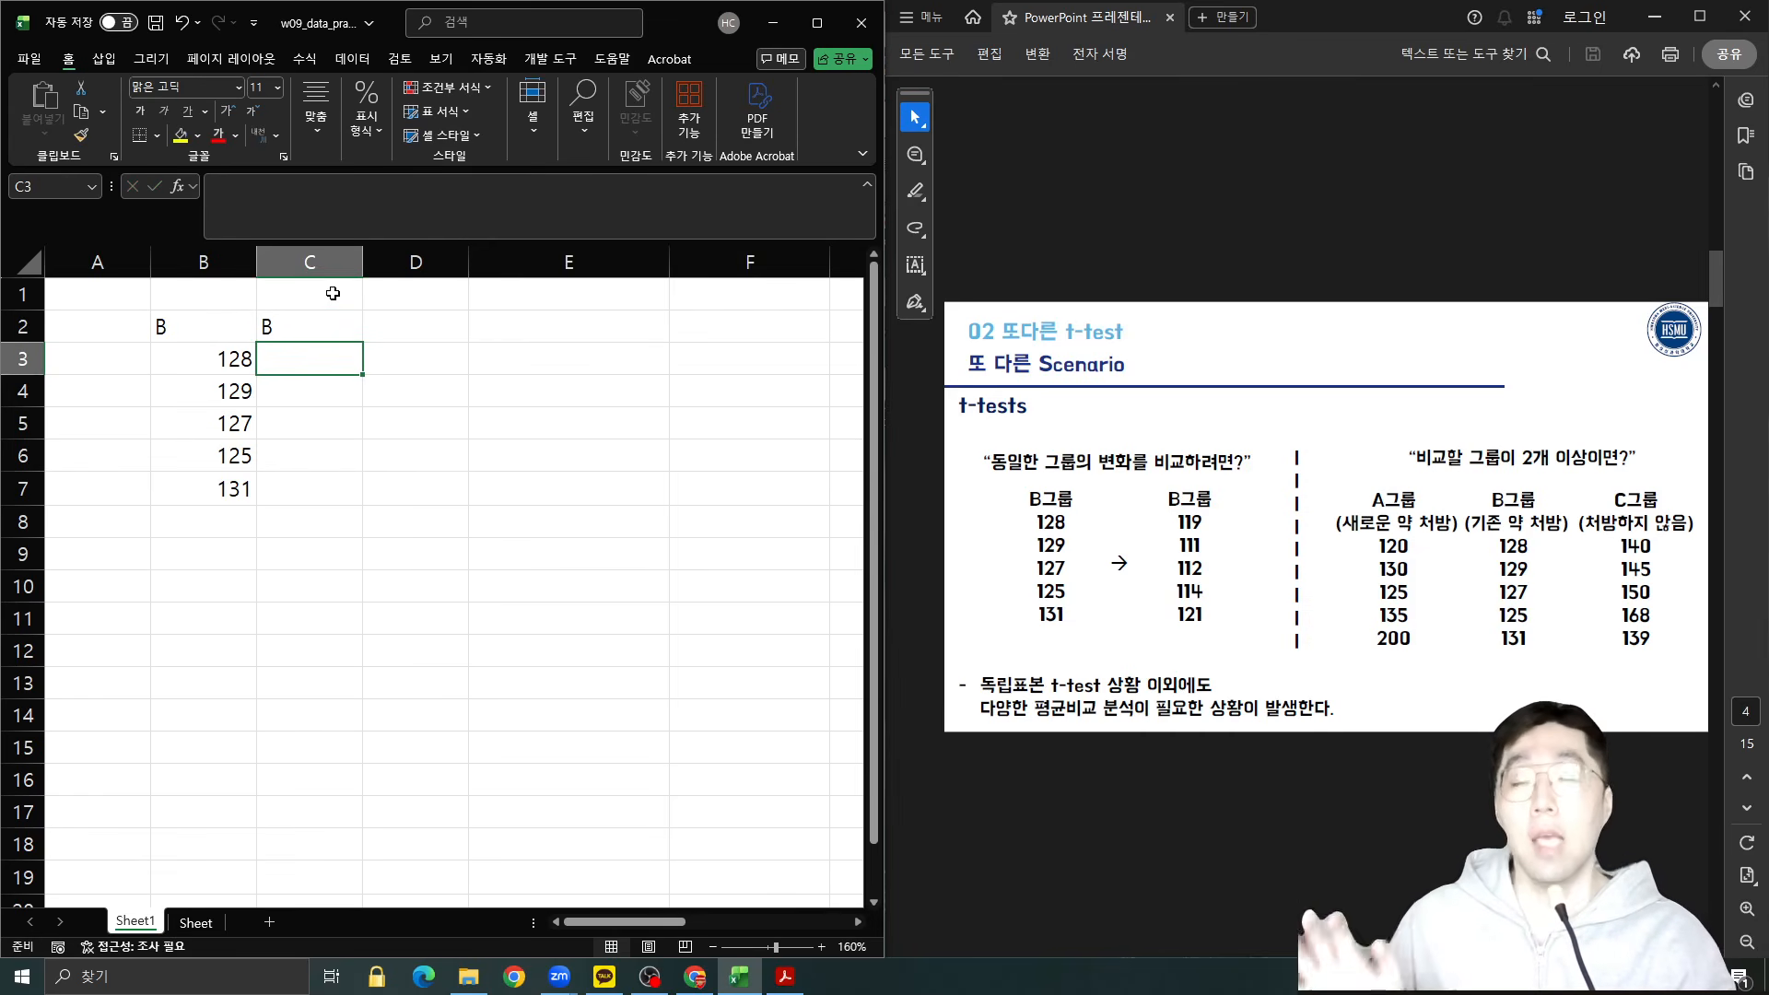
Enter the slide's first three second-measurement values, 119, 111 and 112, in C3:C5.
key(Left)
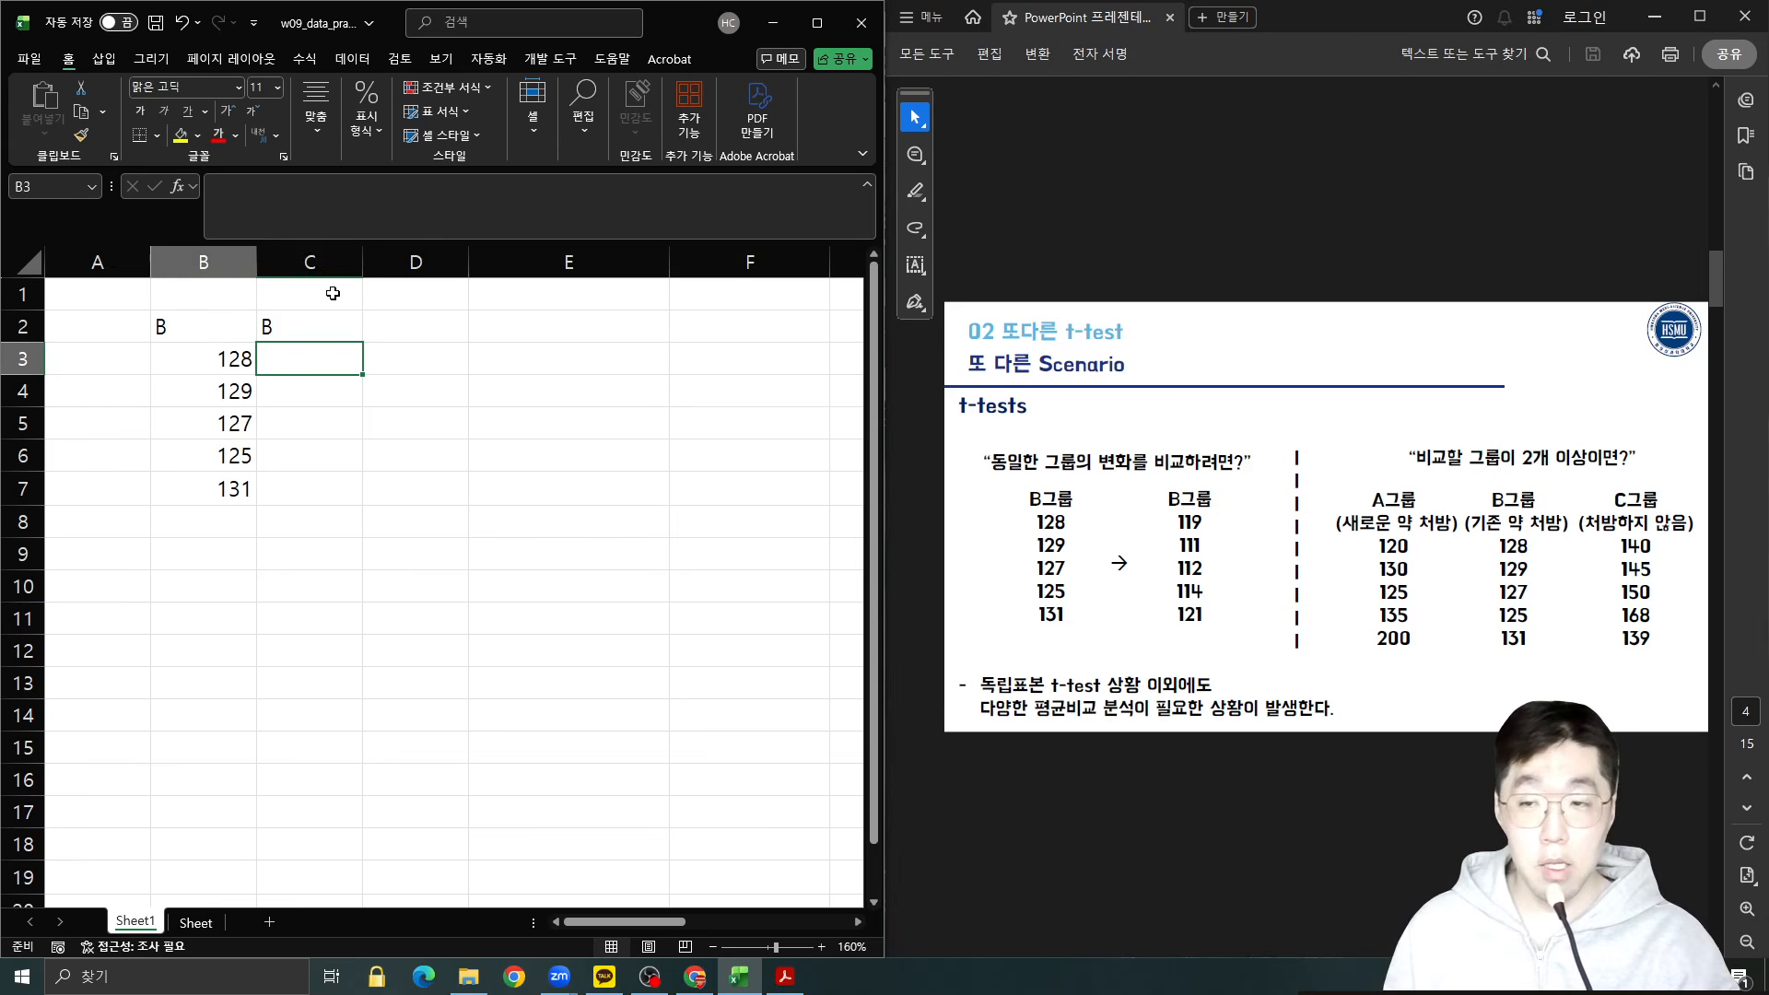
key(Down)
key(Down)
key(Down)
key(Down)
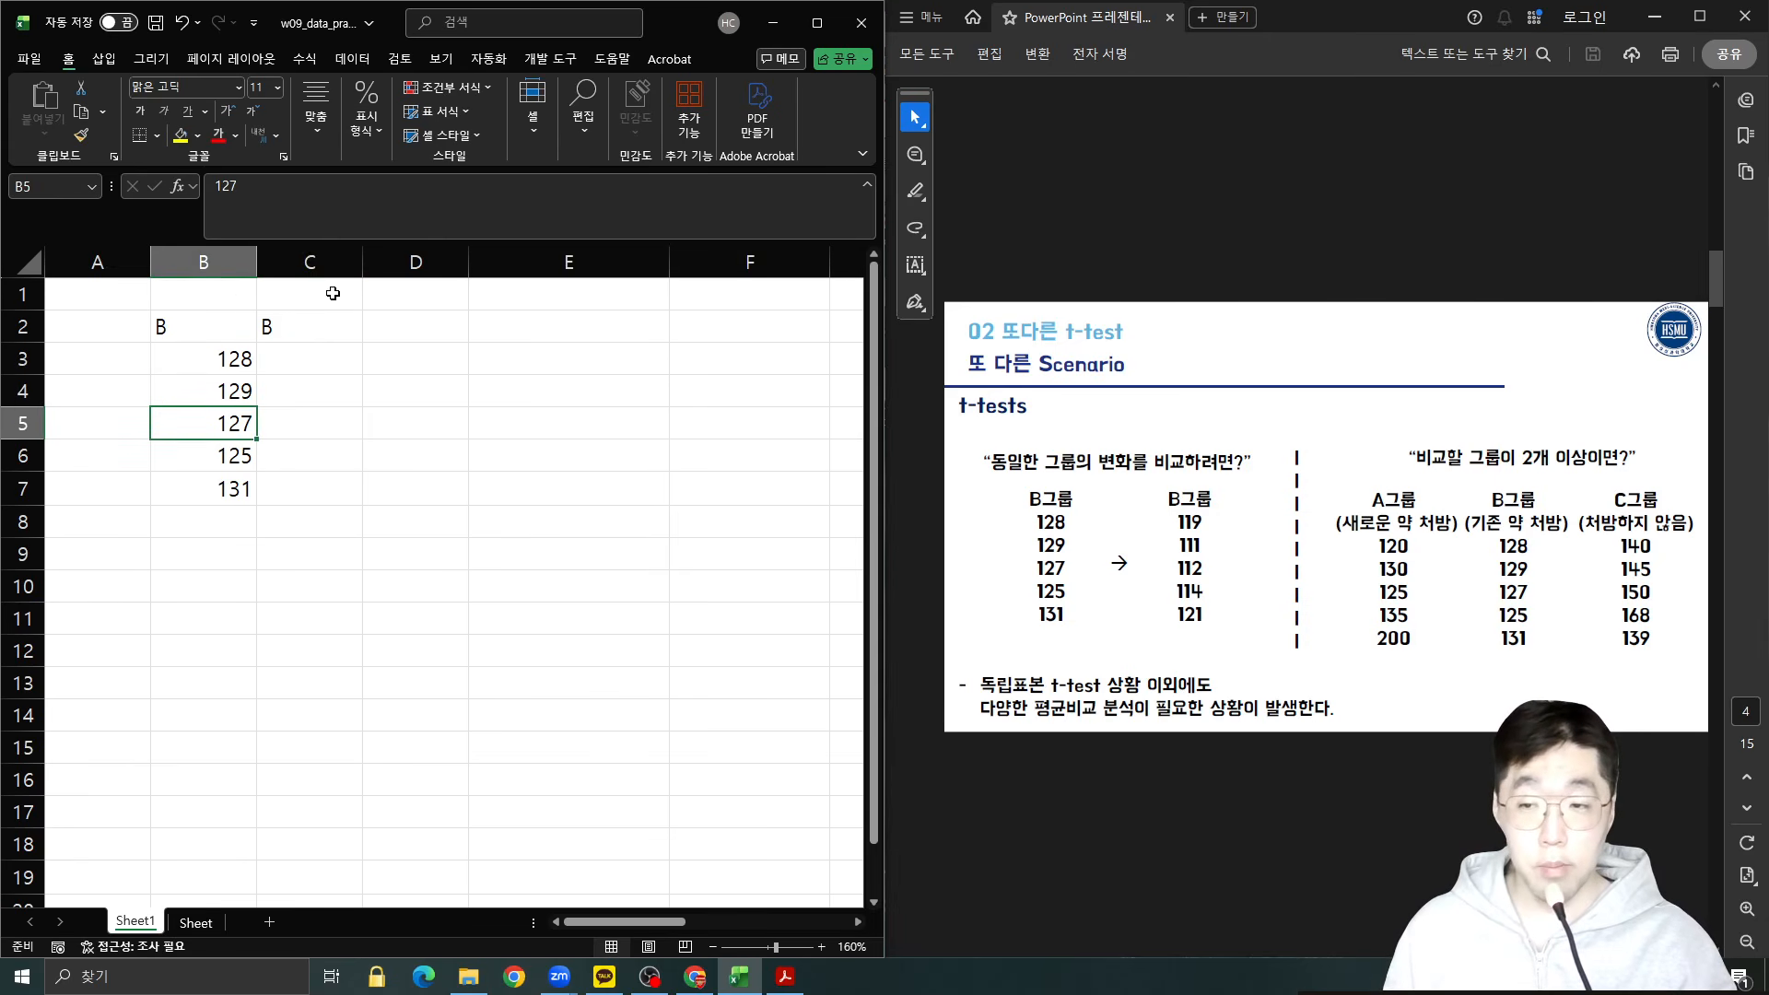
key(Right)
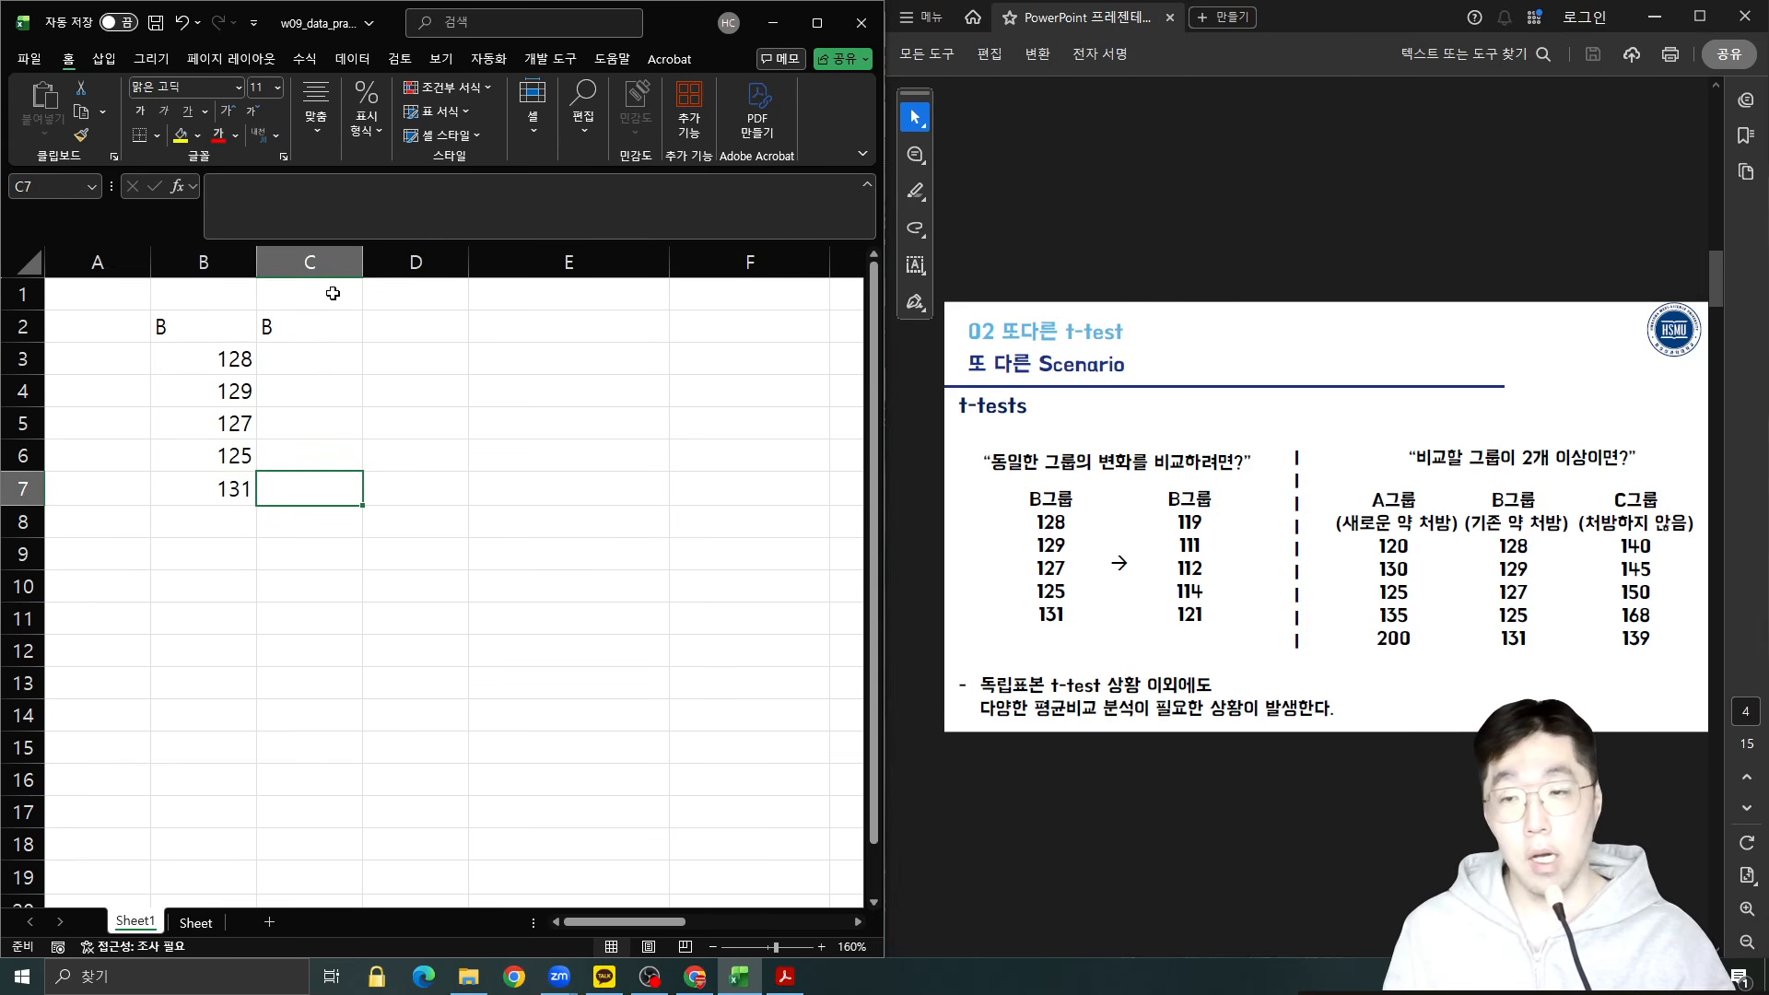
key(Up)
key(Up)
key(Up)
key(Up)
text(119)
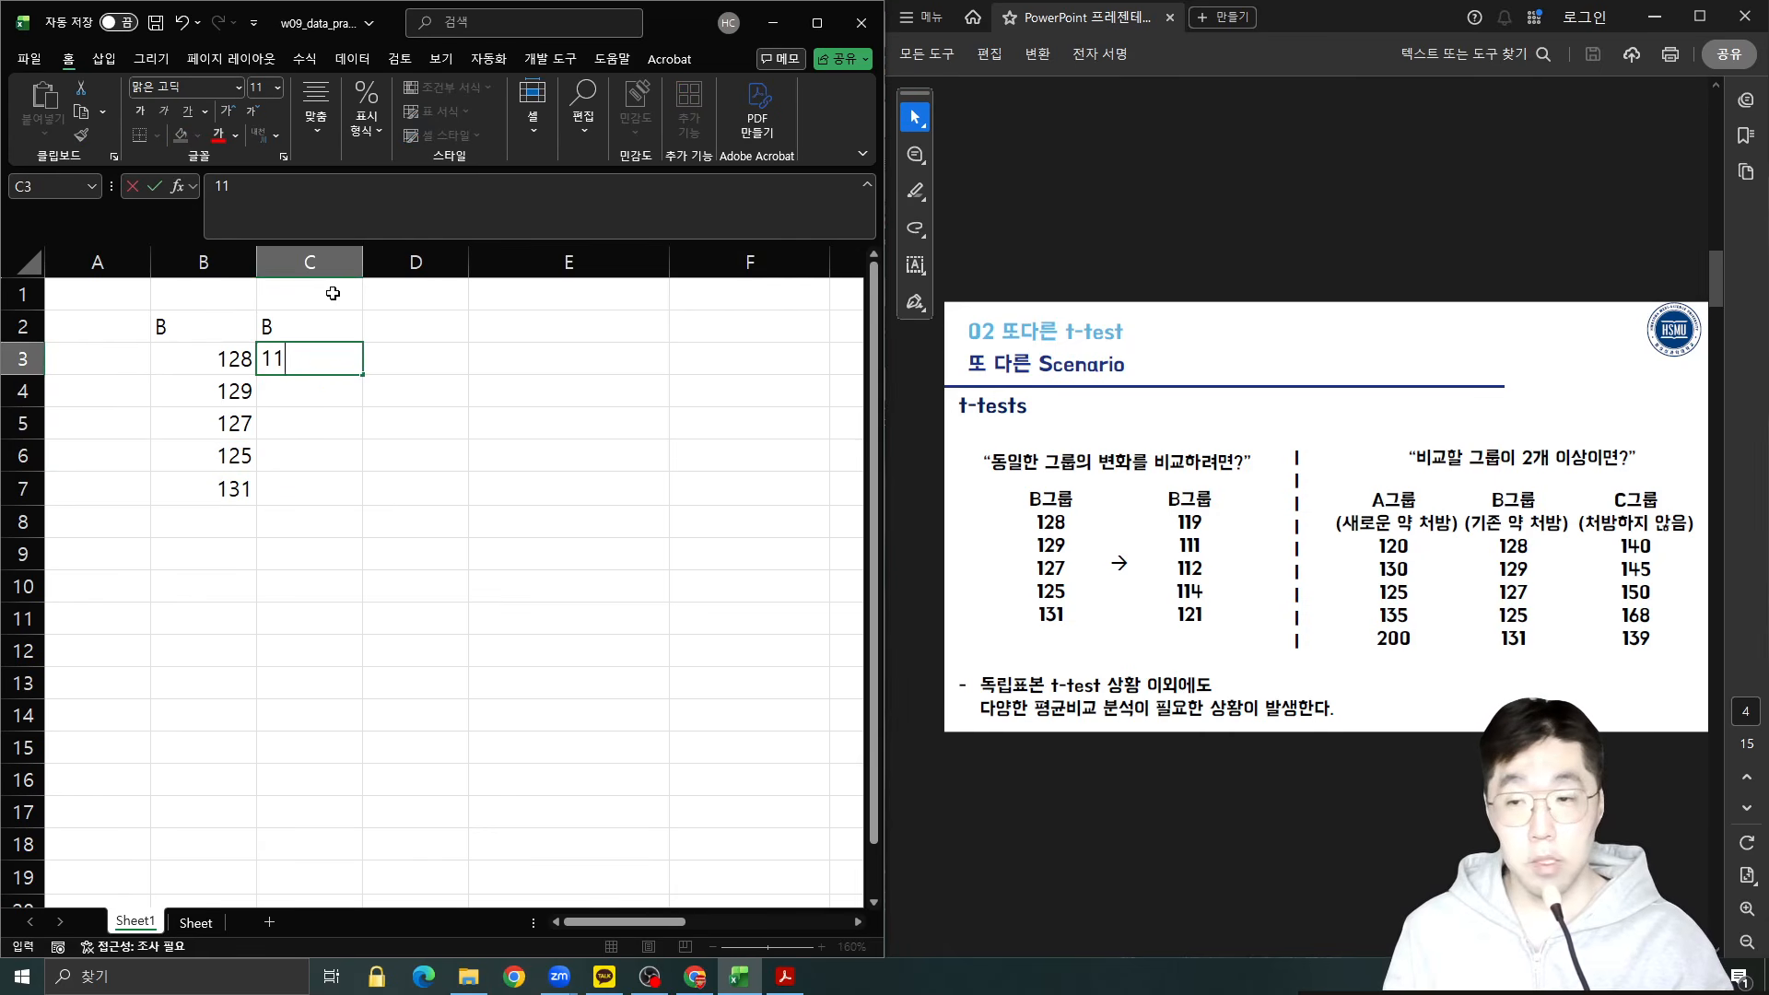
key(Return)
text(11)
key(Return)
text(112)
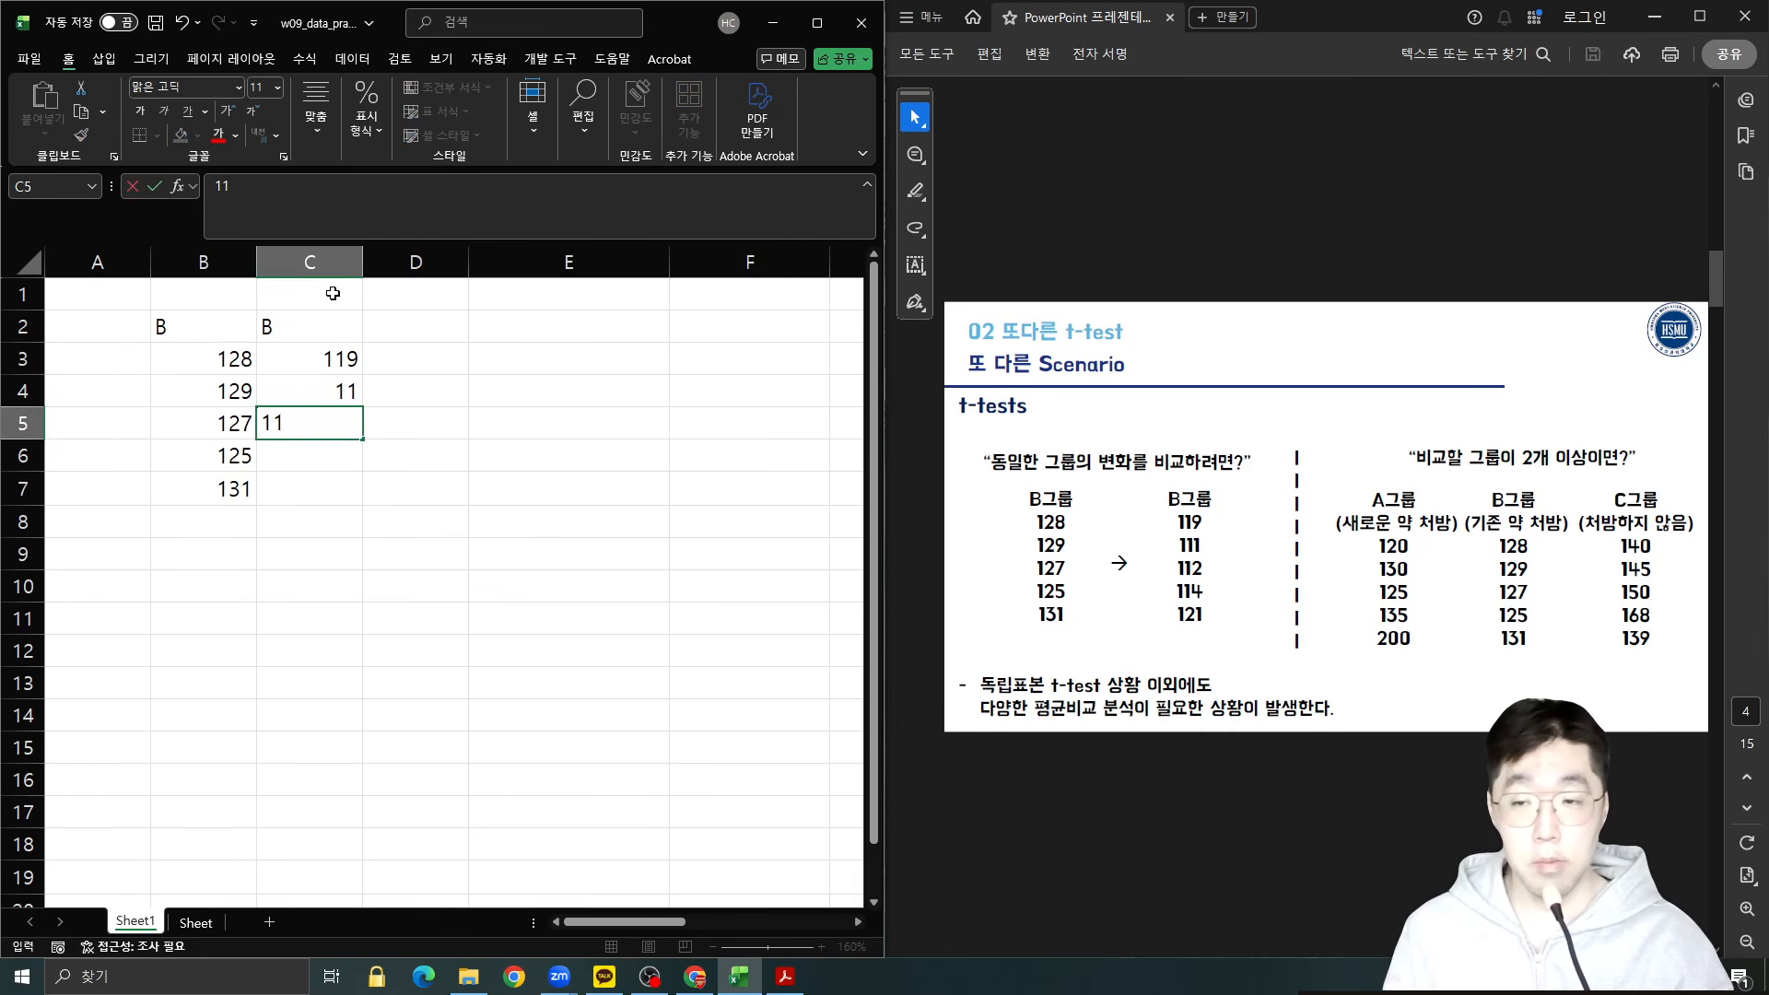
key(Up)
text(111)
key(Return)
key(Down)
key(Down)
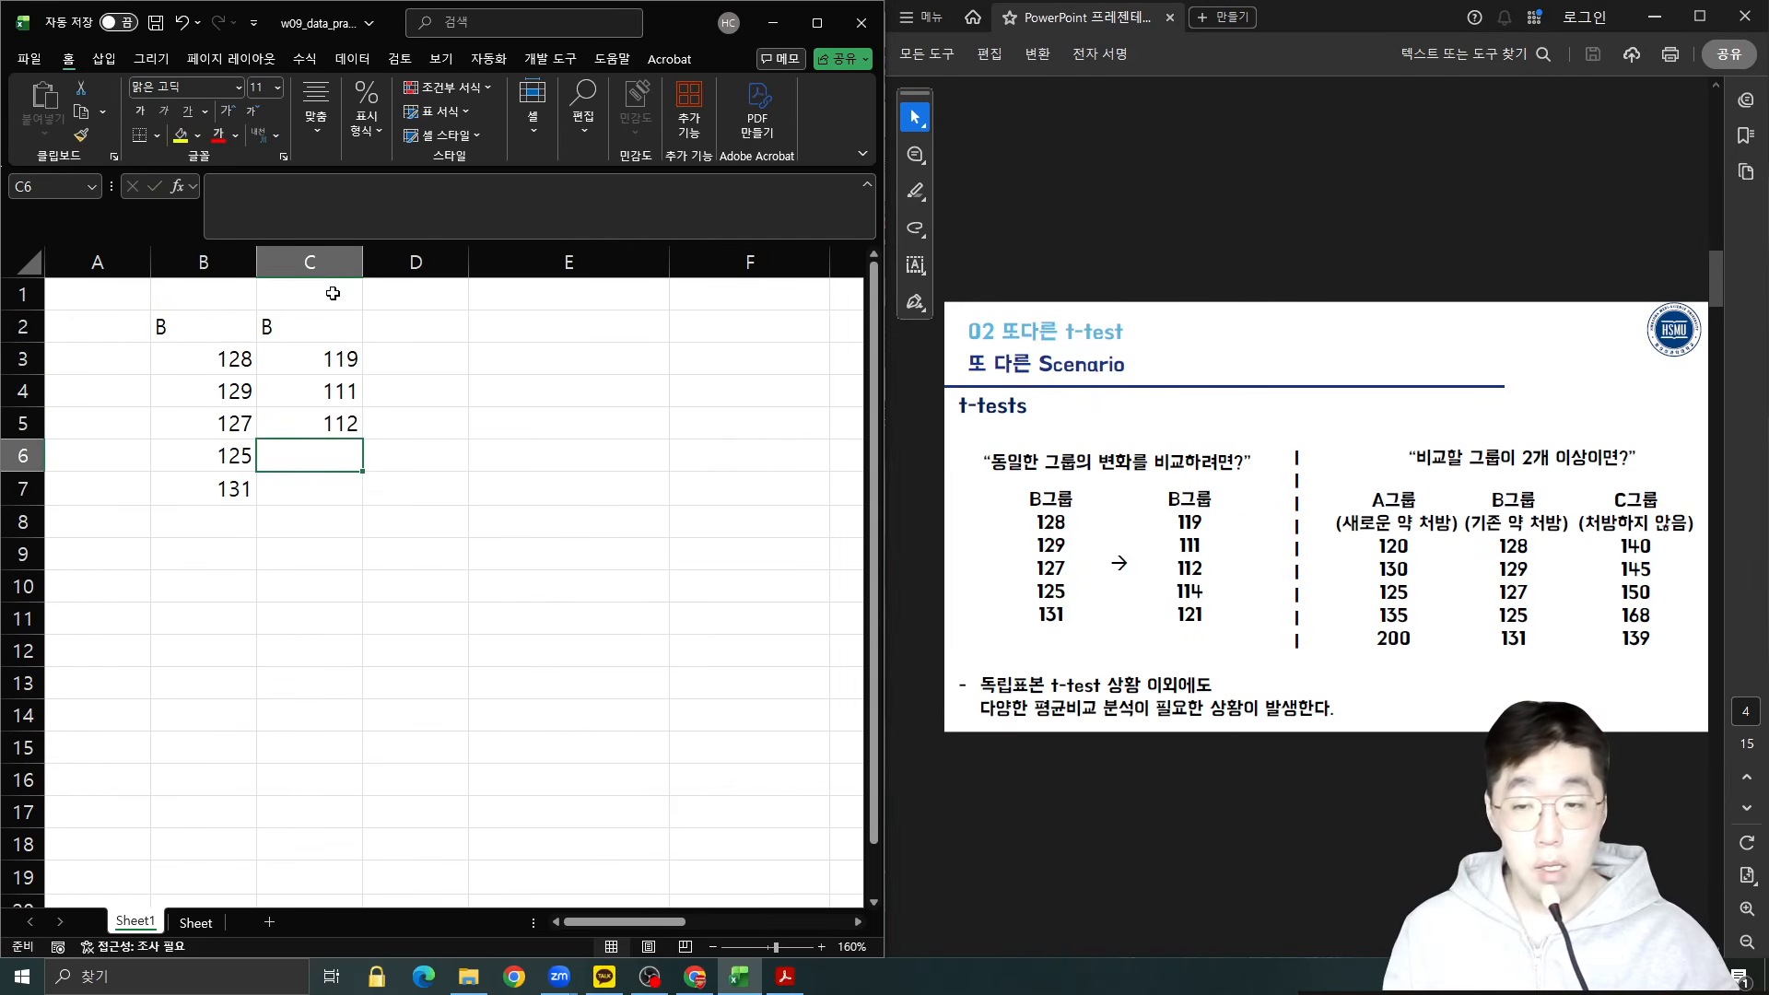
Enter the remaining second-measurement values, 114 and 121, in C6:C7.
key(Up)
text(114)
key(Return)
text(121)
key(Return)
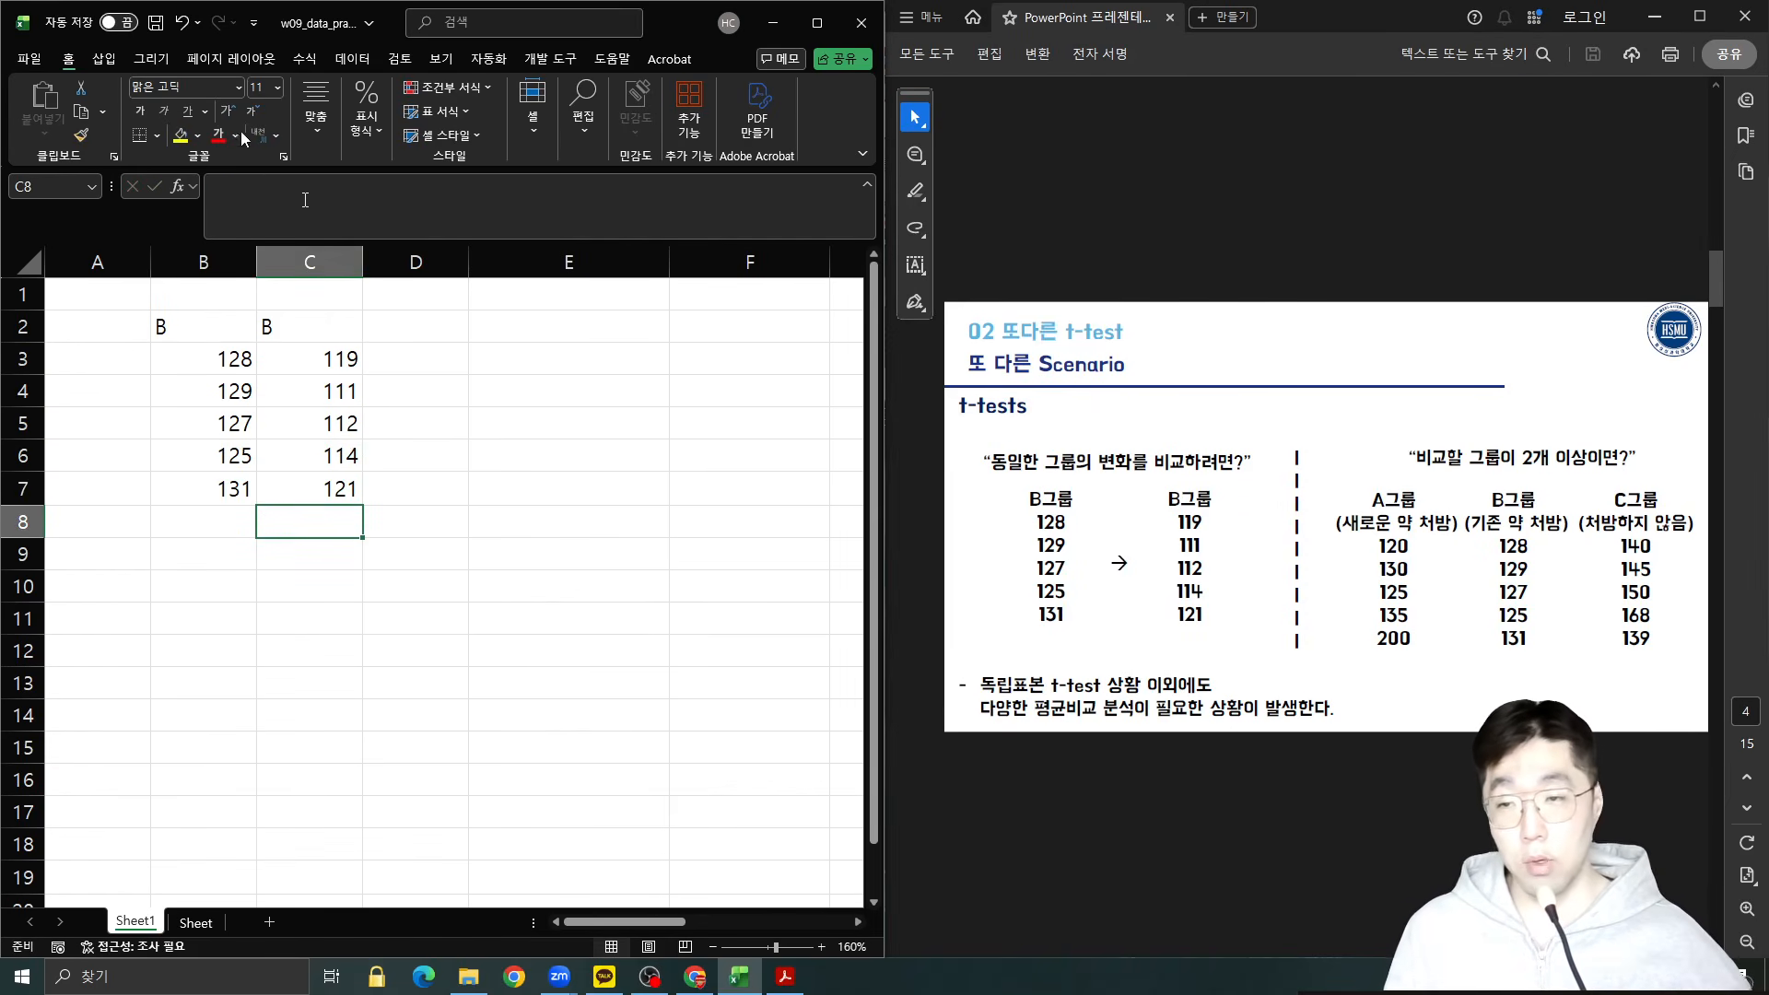
Maximize the workbook window and center the contents of B2:C8 horizontally.
drag(213, 329, 355, 514)
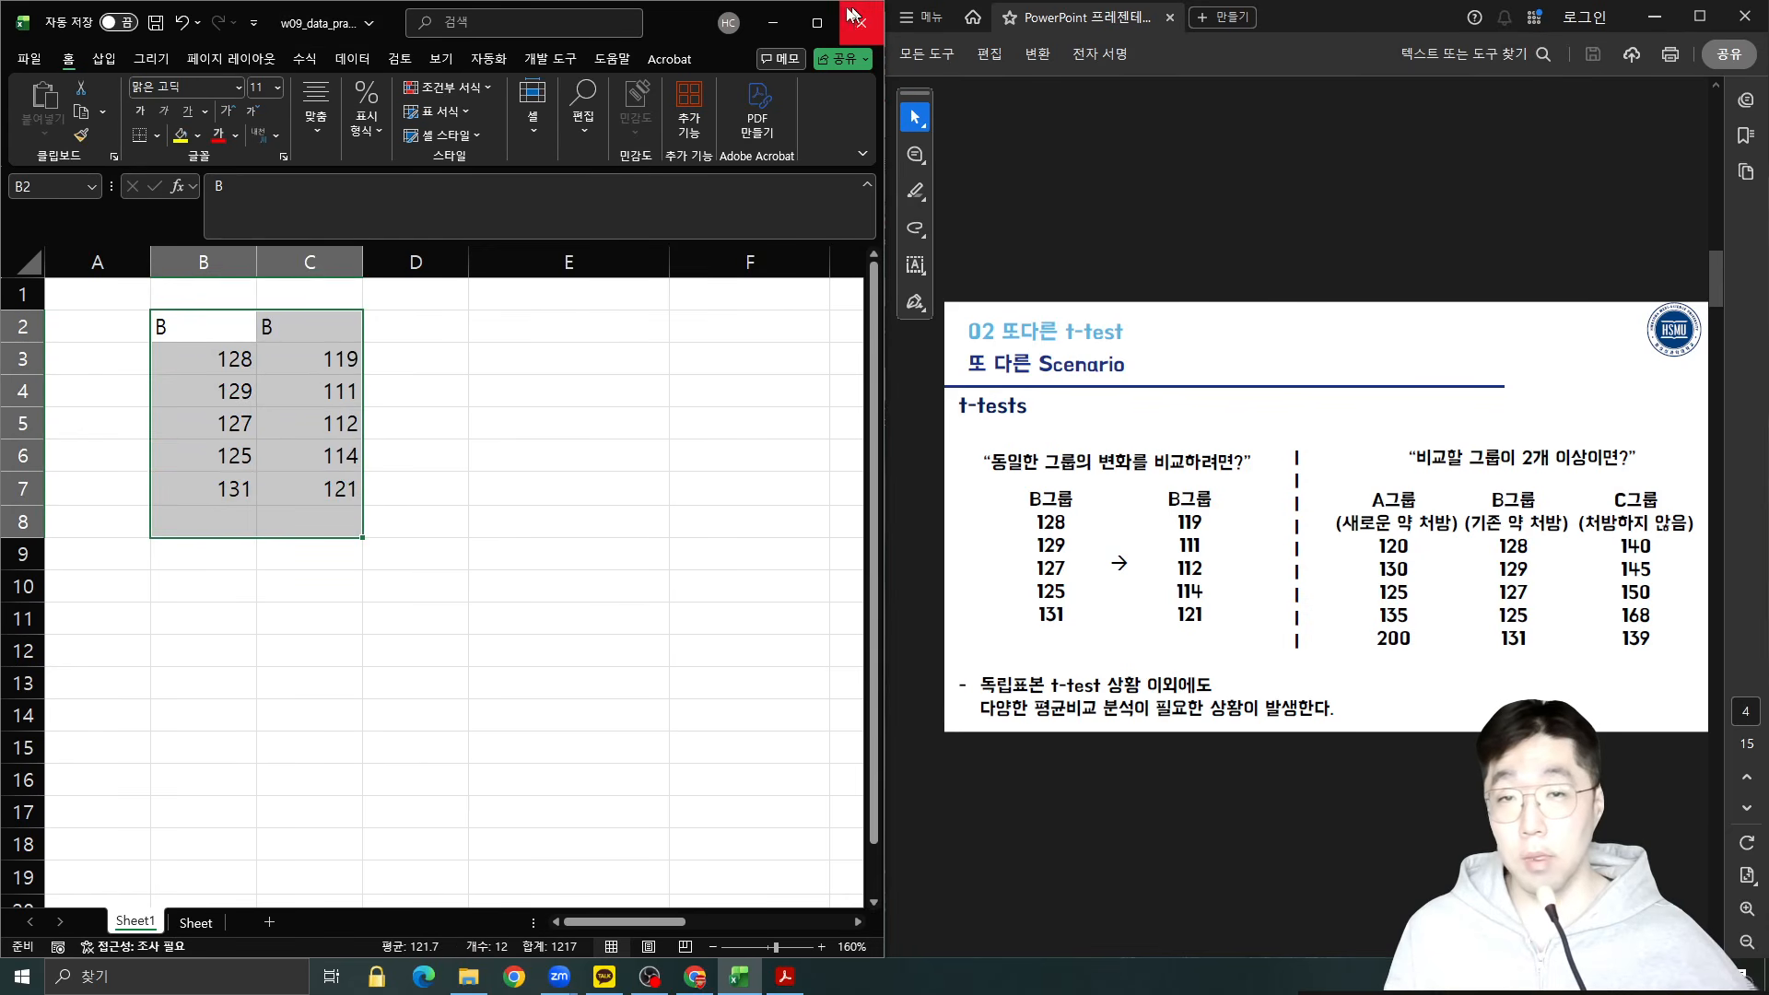
click(816, 22)
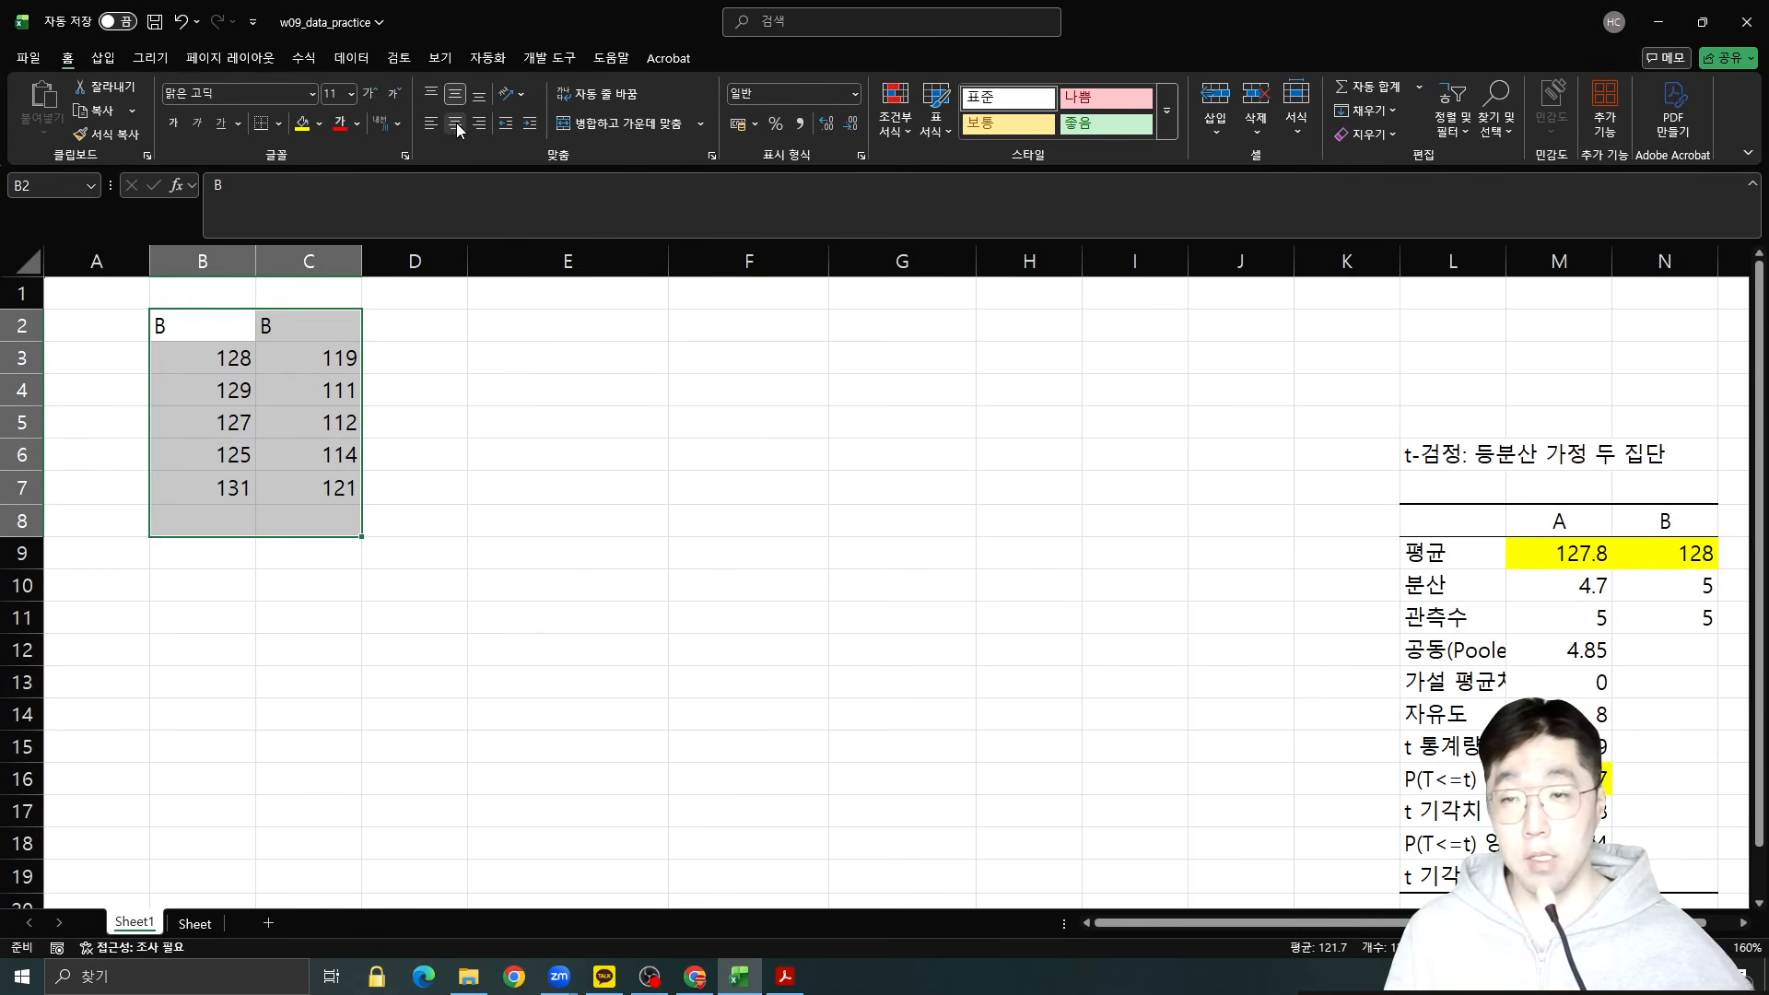
click(456, 123)
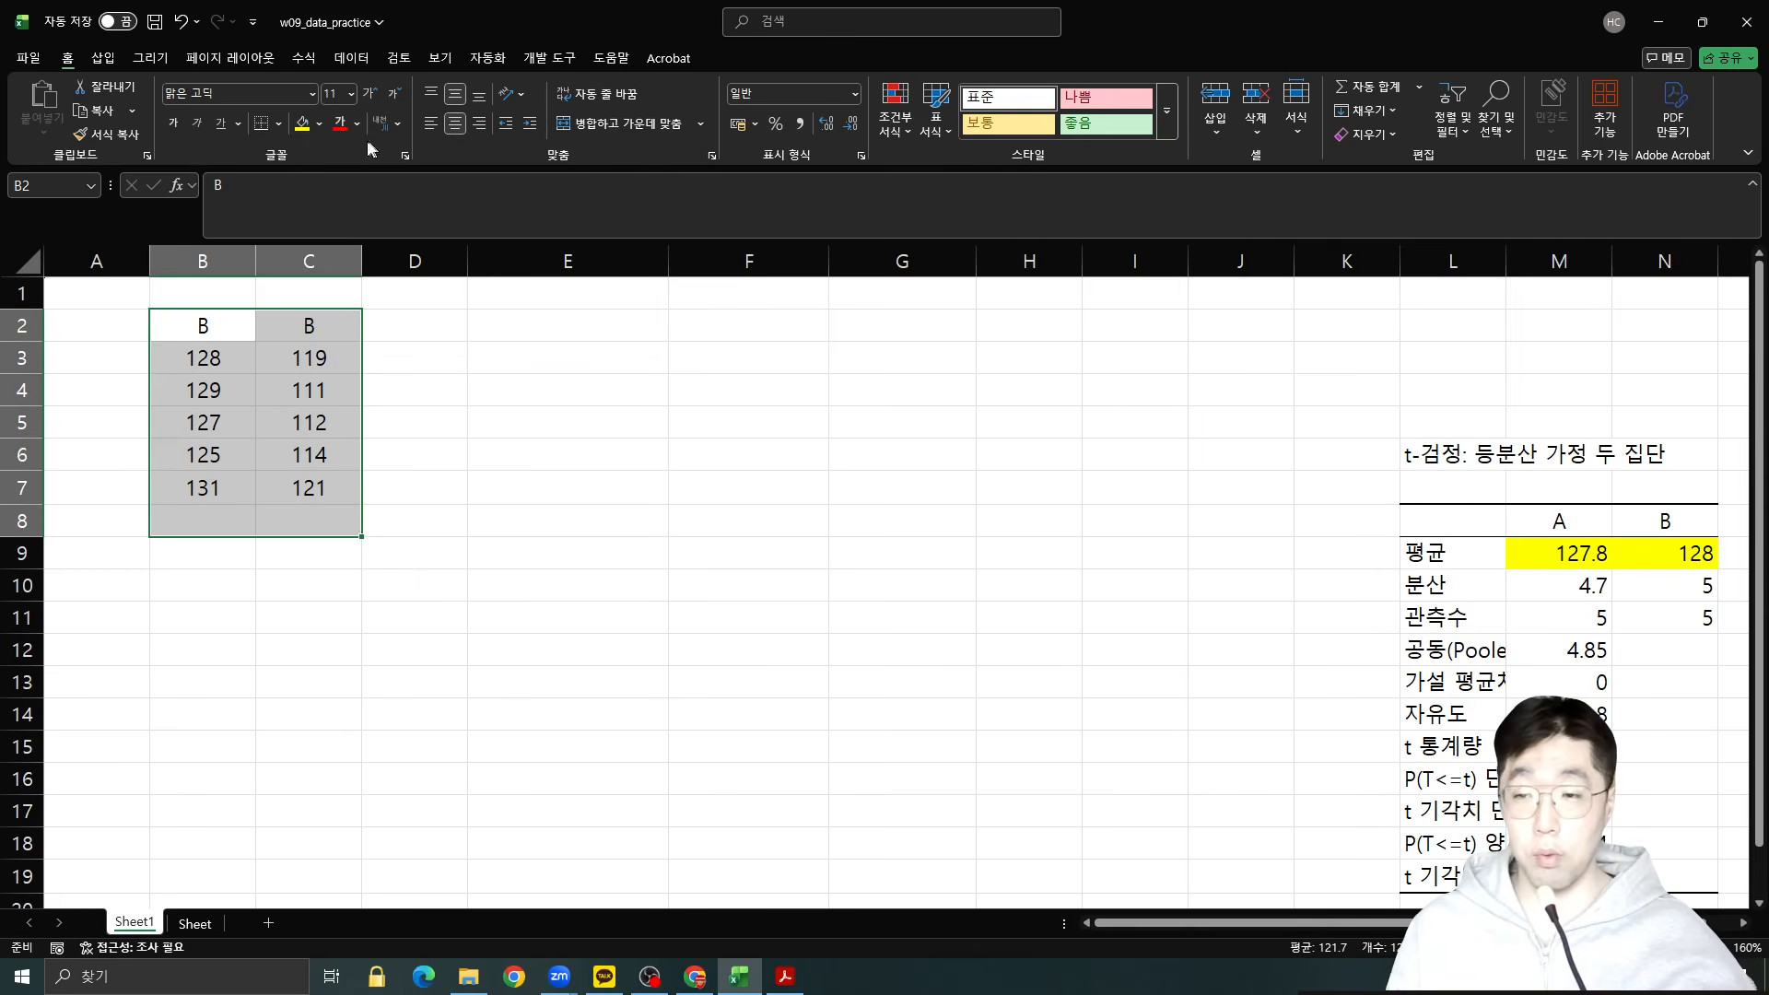
click(241, 326)
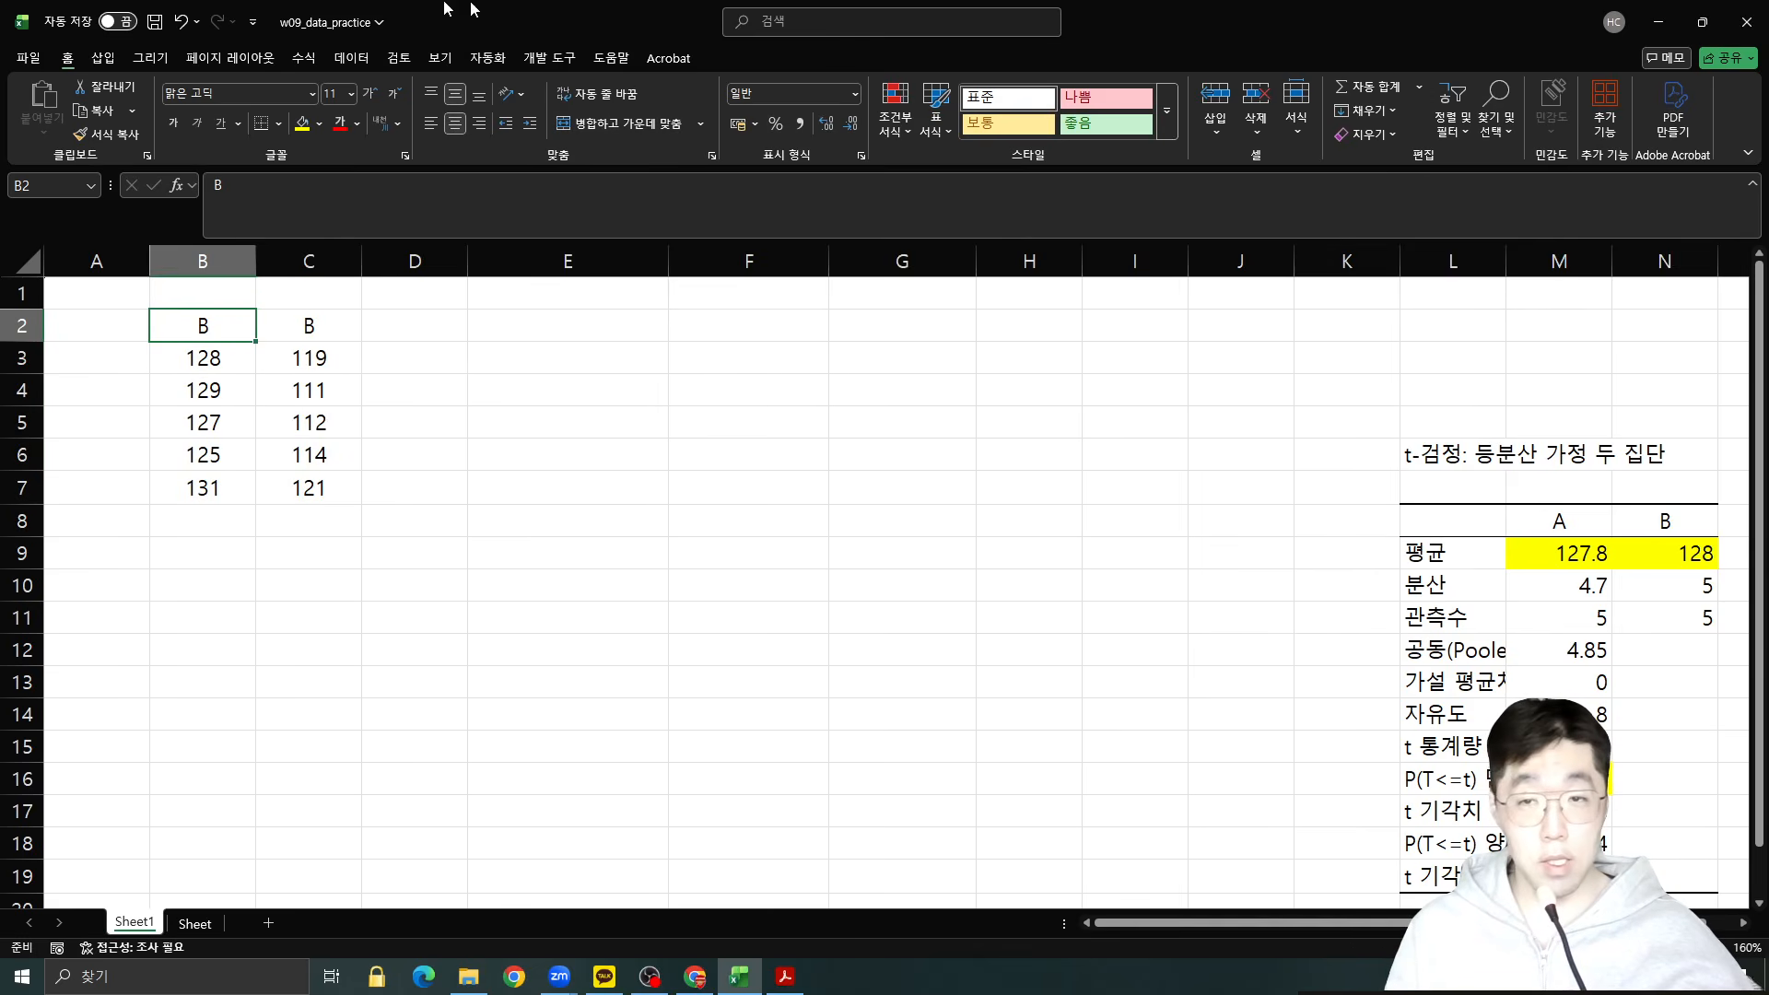
Start the paired t-test analysis (t-검정: 쌍체비교) from the data analysis tools.
click(351, 57)
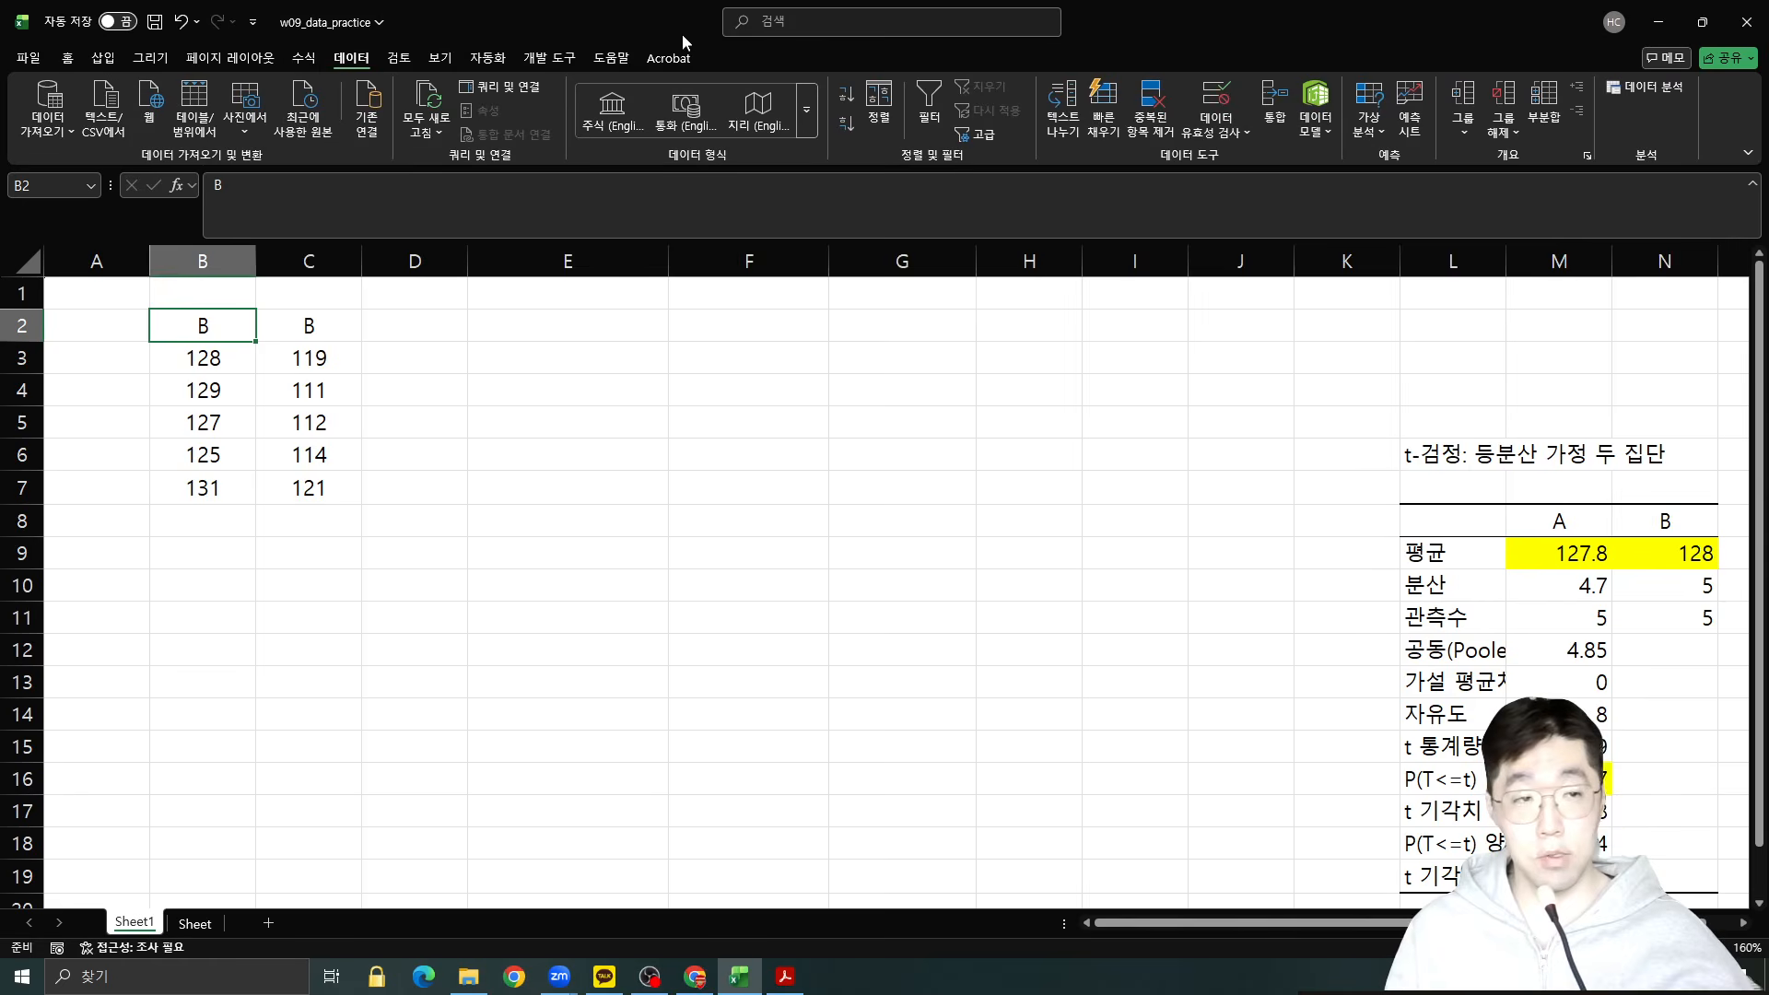
click(1653, 92)
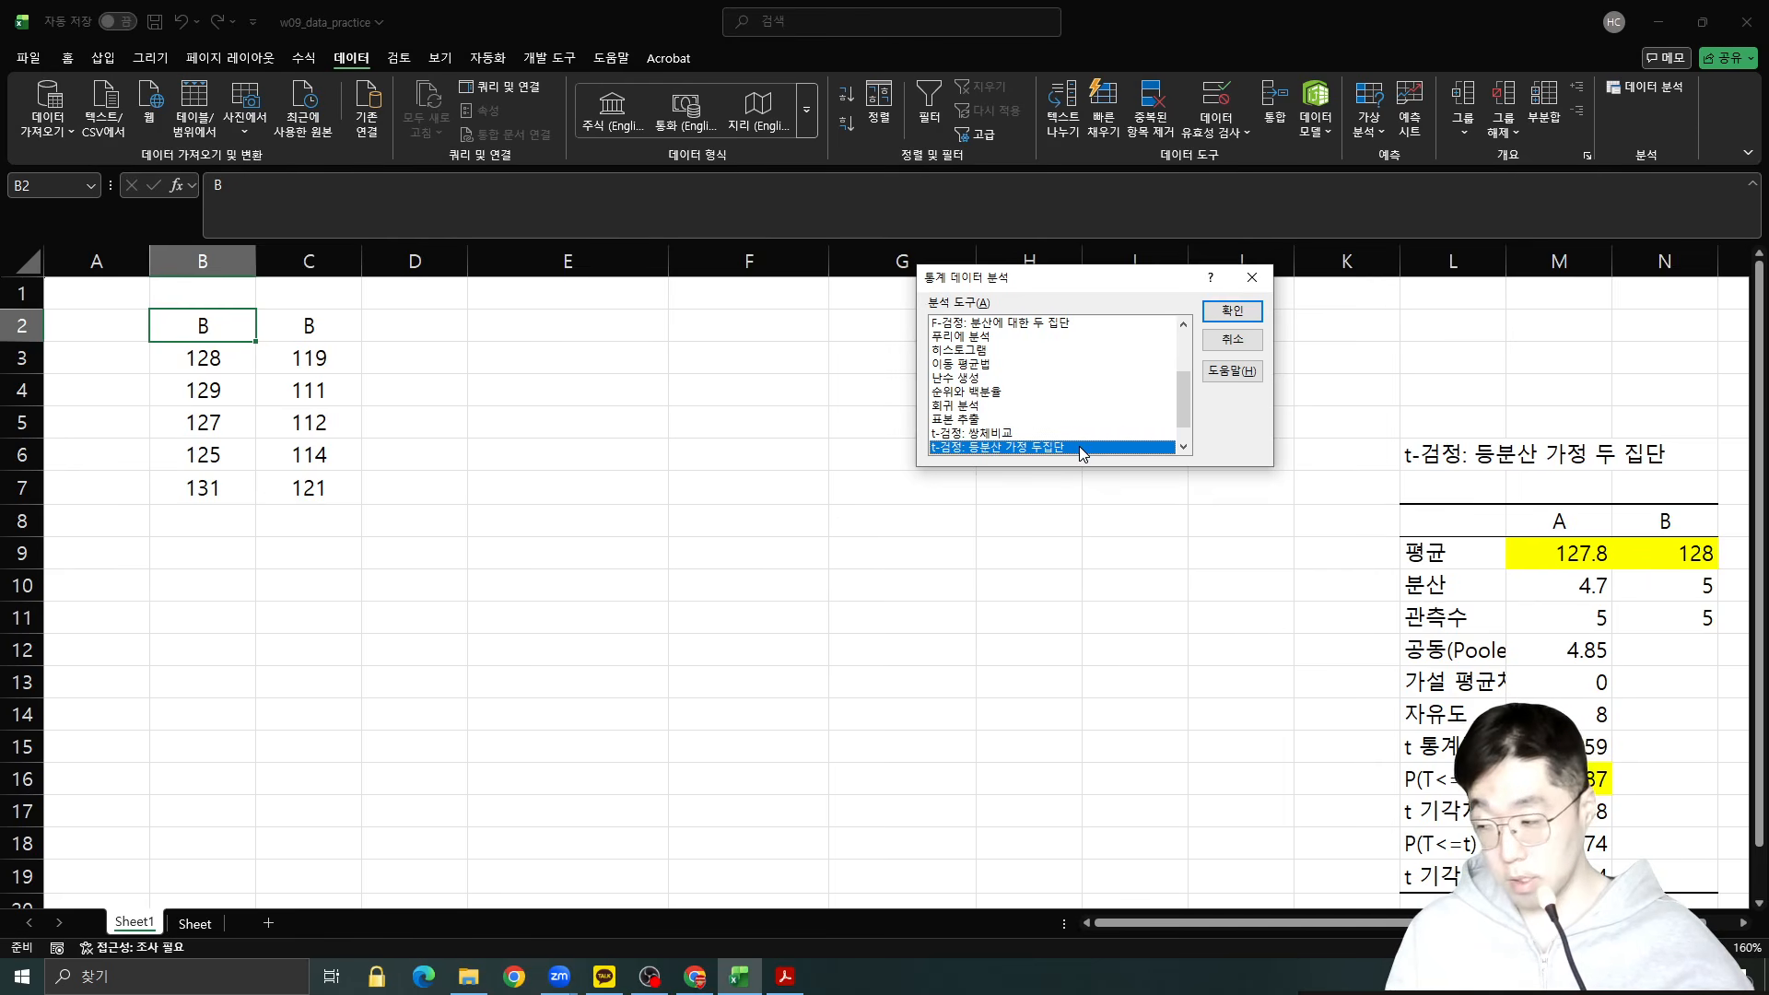
click(986, 432)
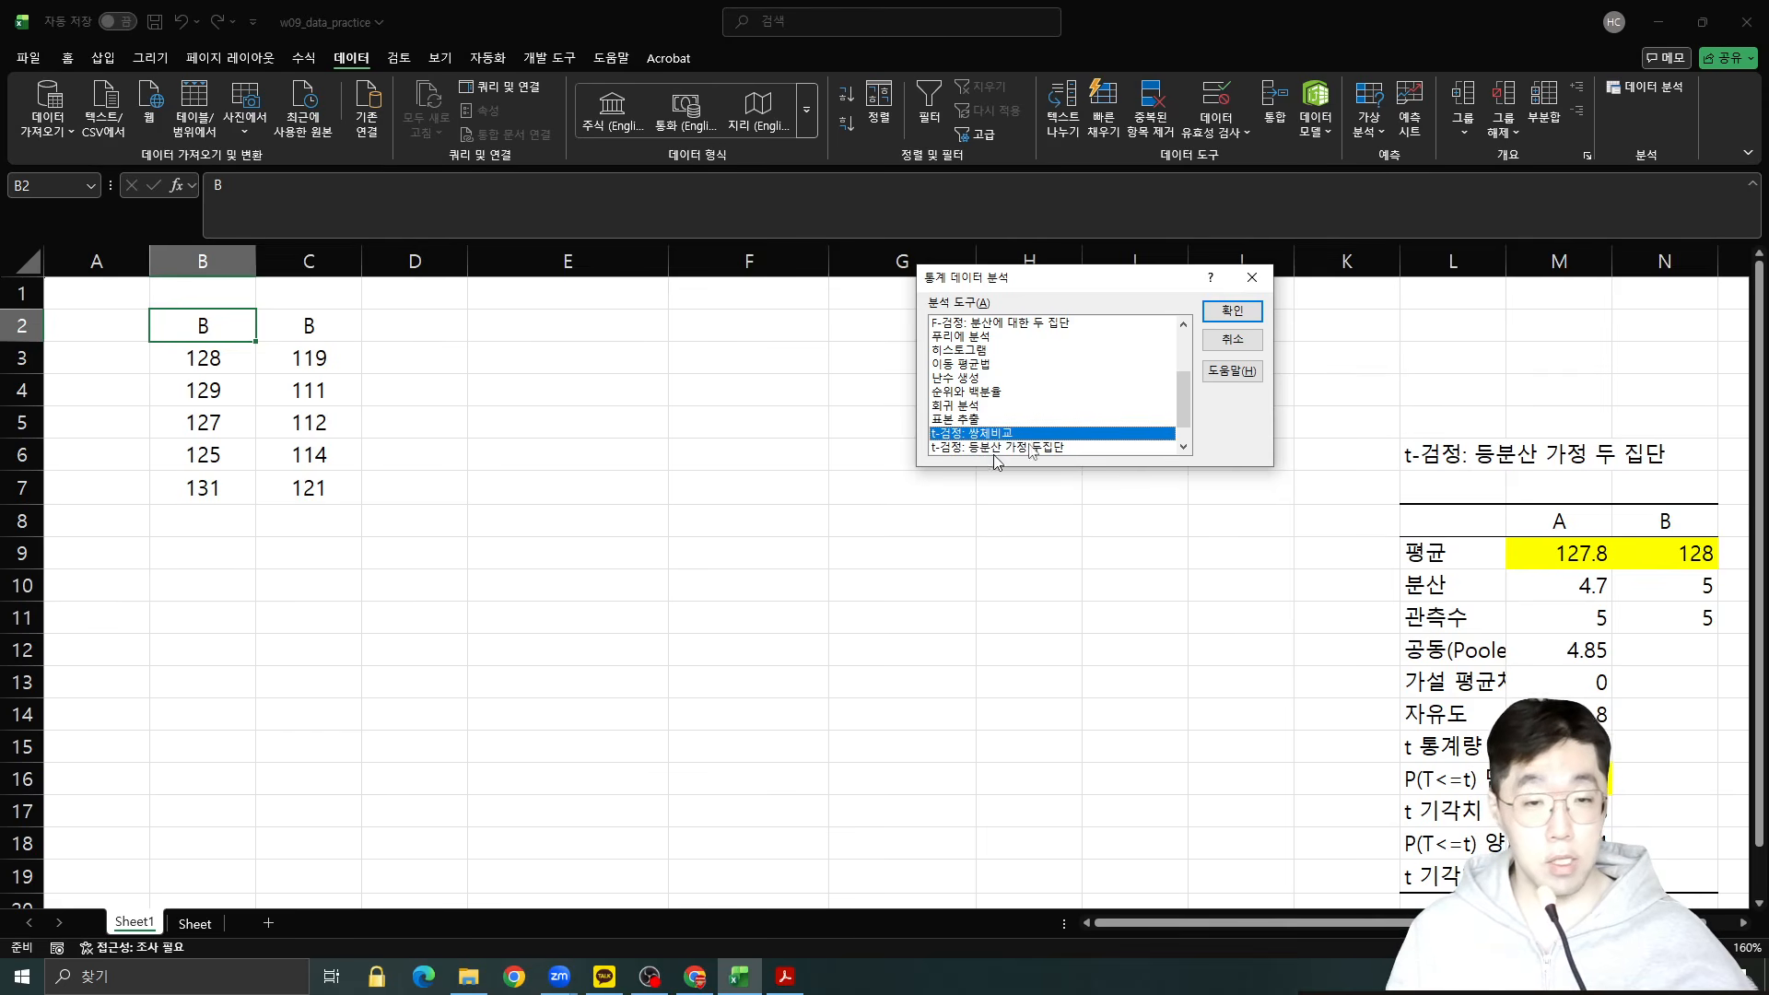
click(1233, 311)
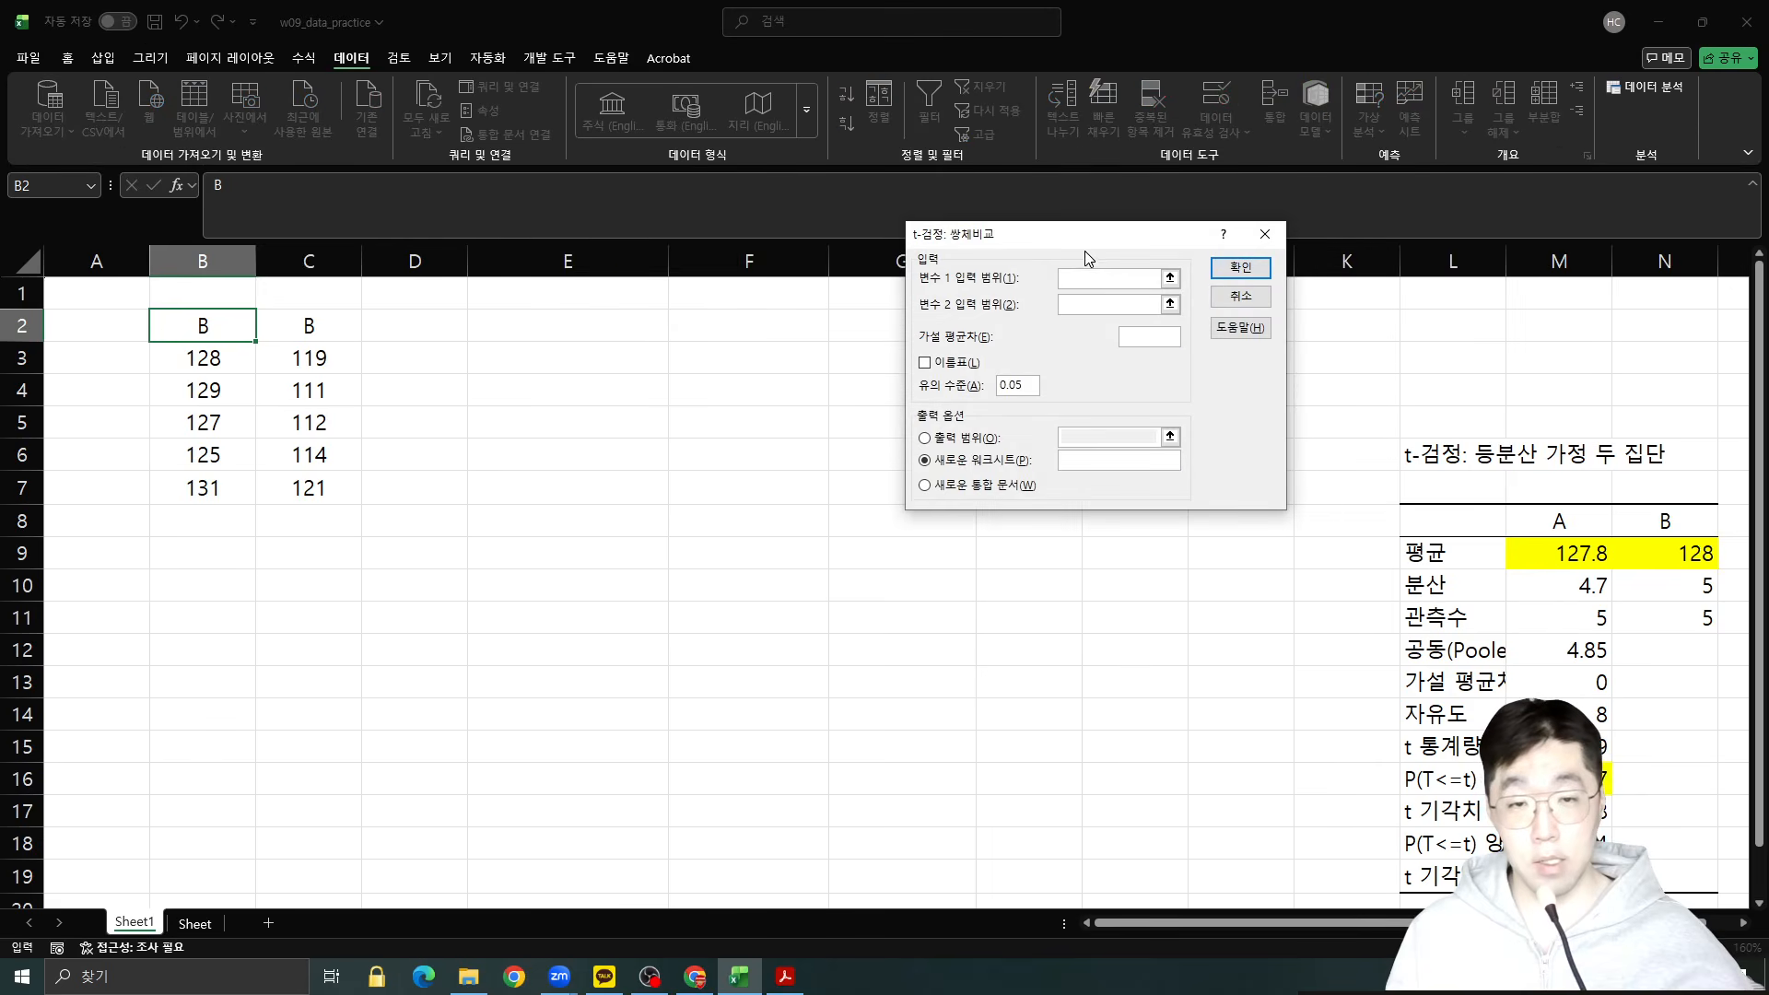
drag(1083, 237, 916, 305)
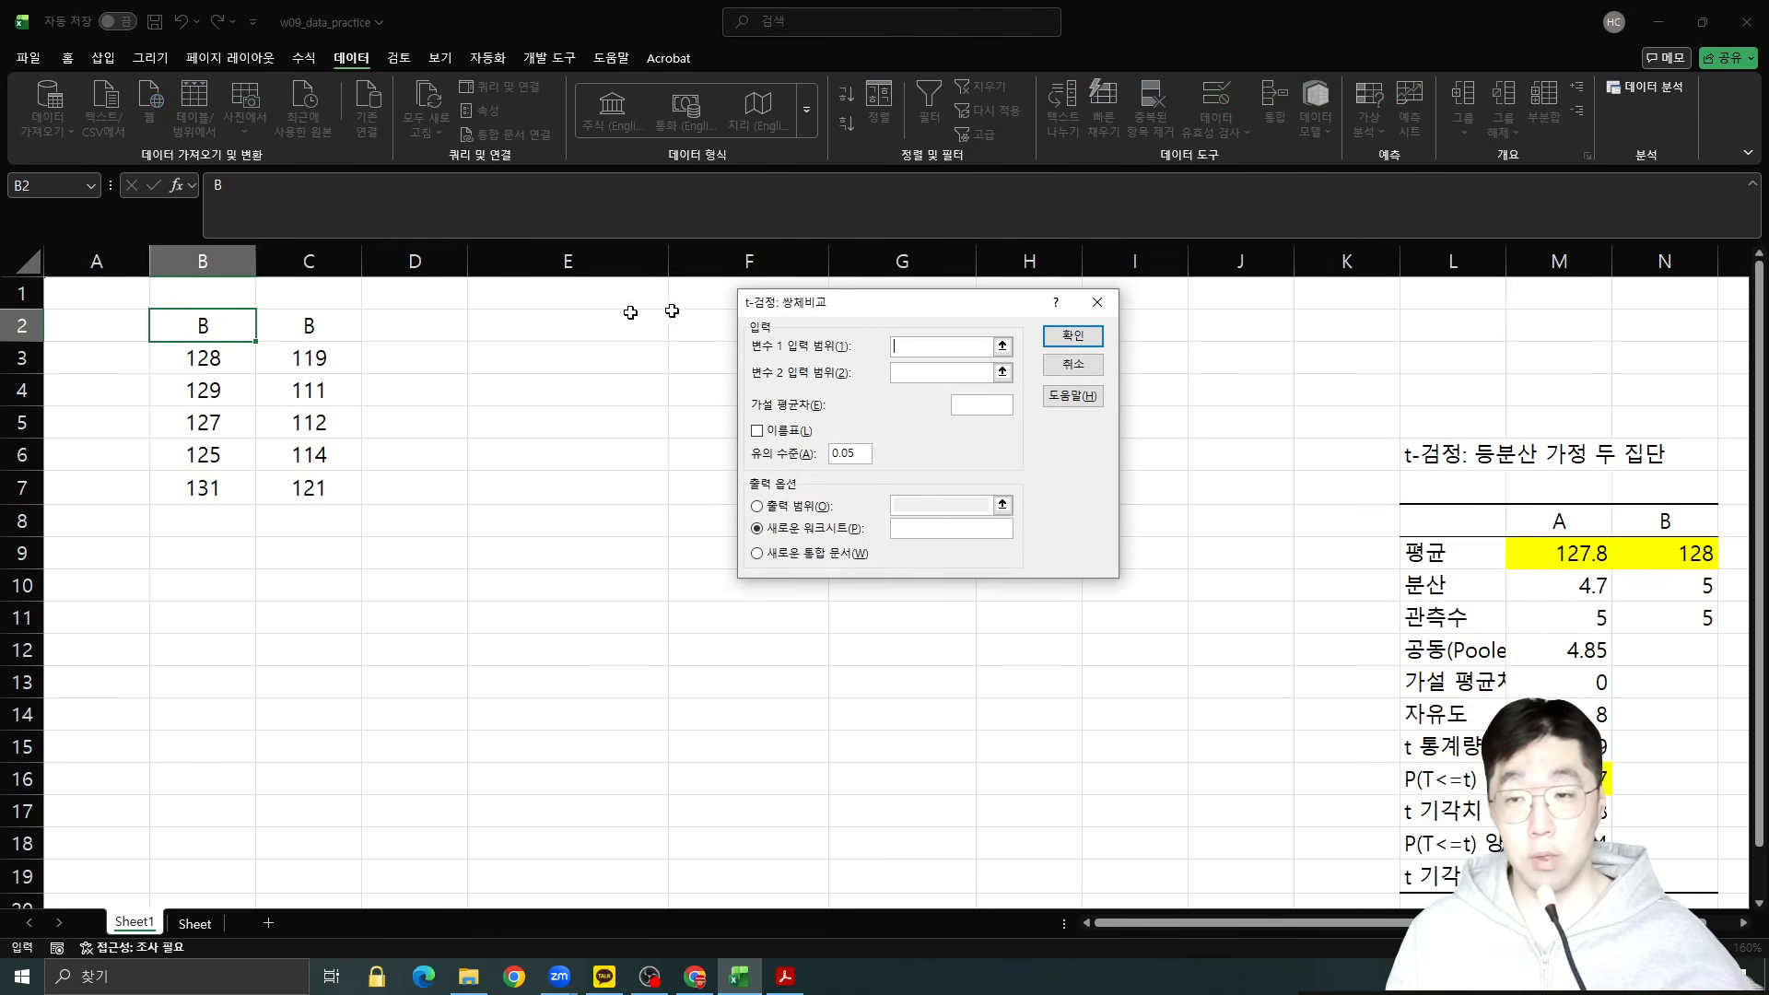
Set the paired t-test's variable 1 range to B2:B7 and variable 2 range to C2:C7, with labels included.
click(226, 333)
drag(226, 333, 203, 496)
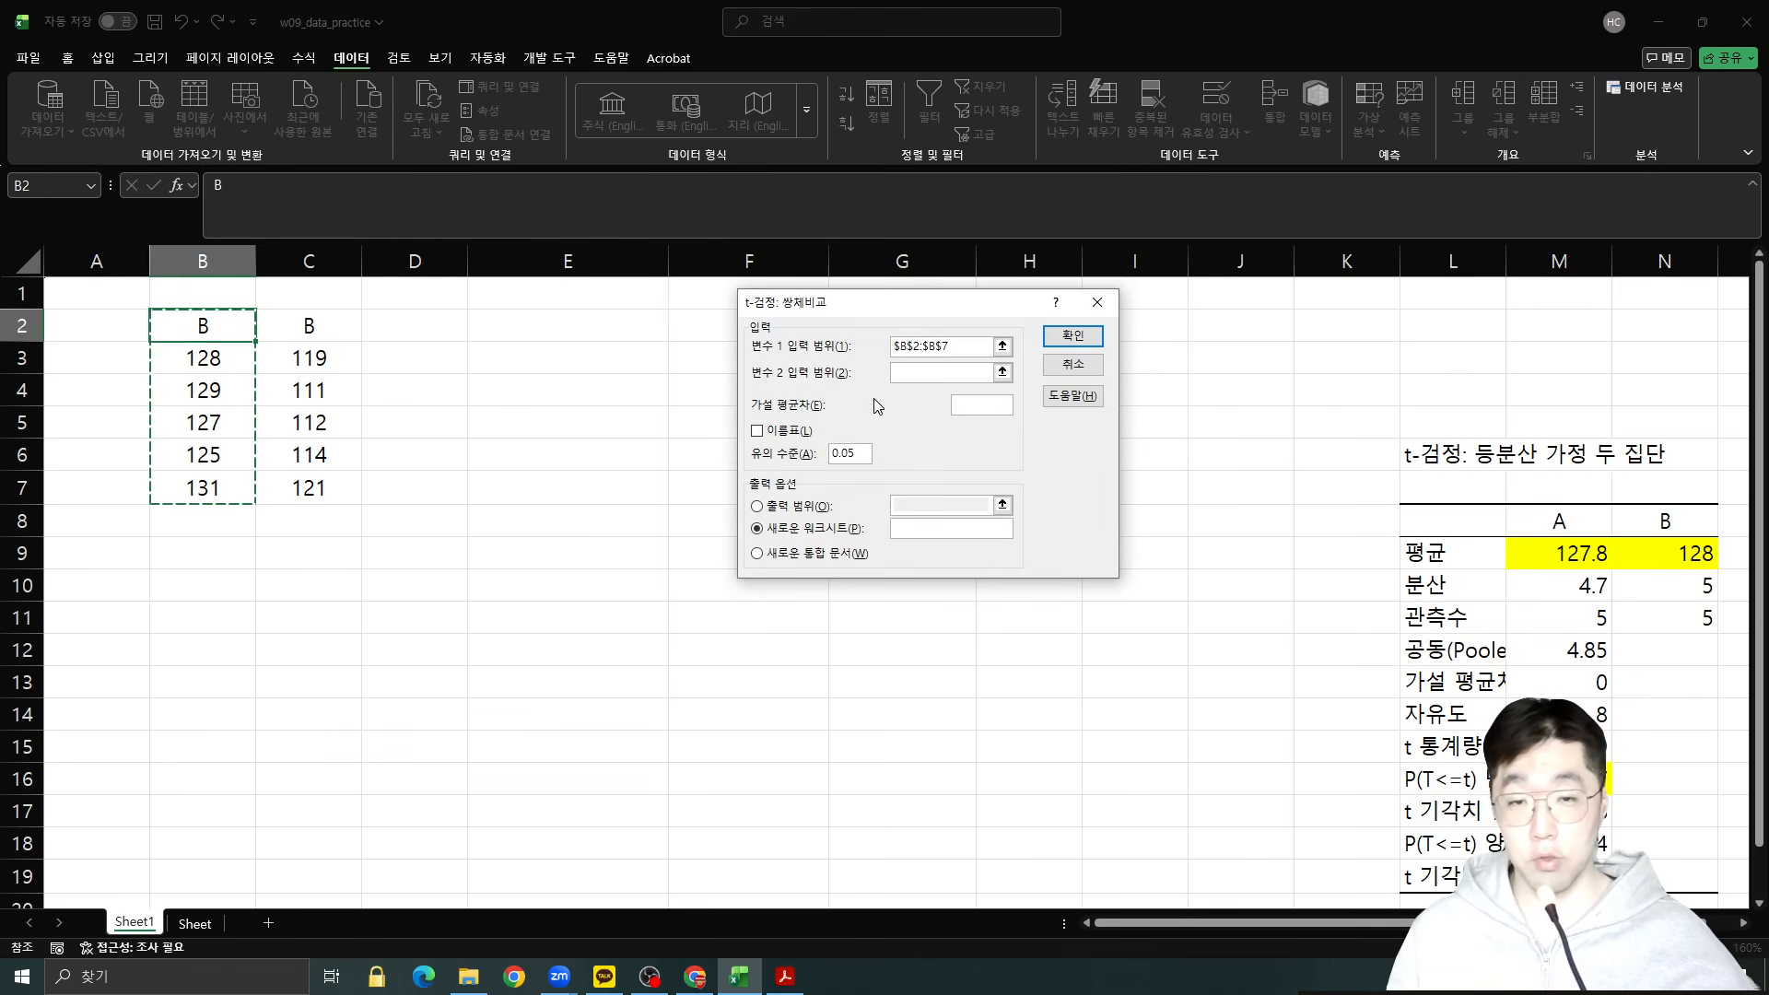
click(978, 374)
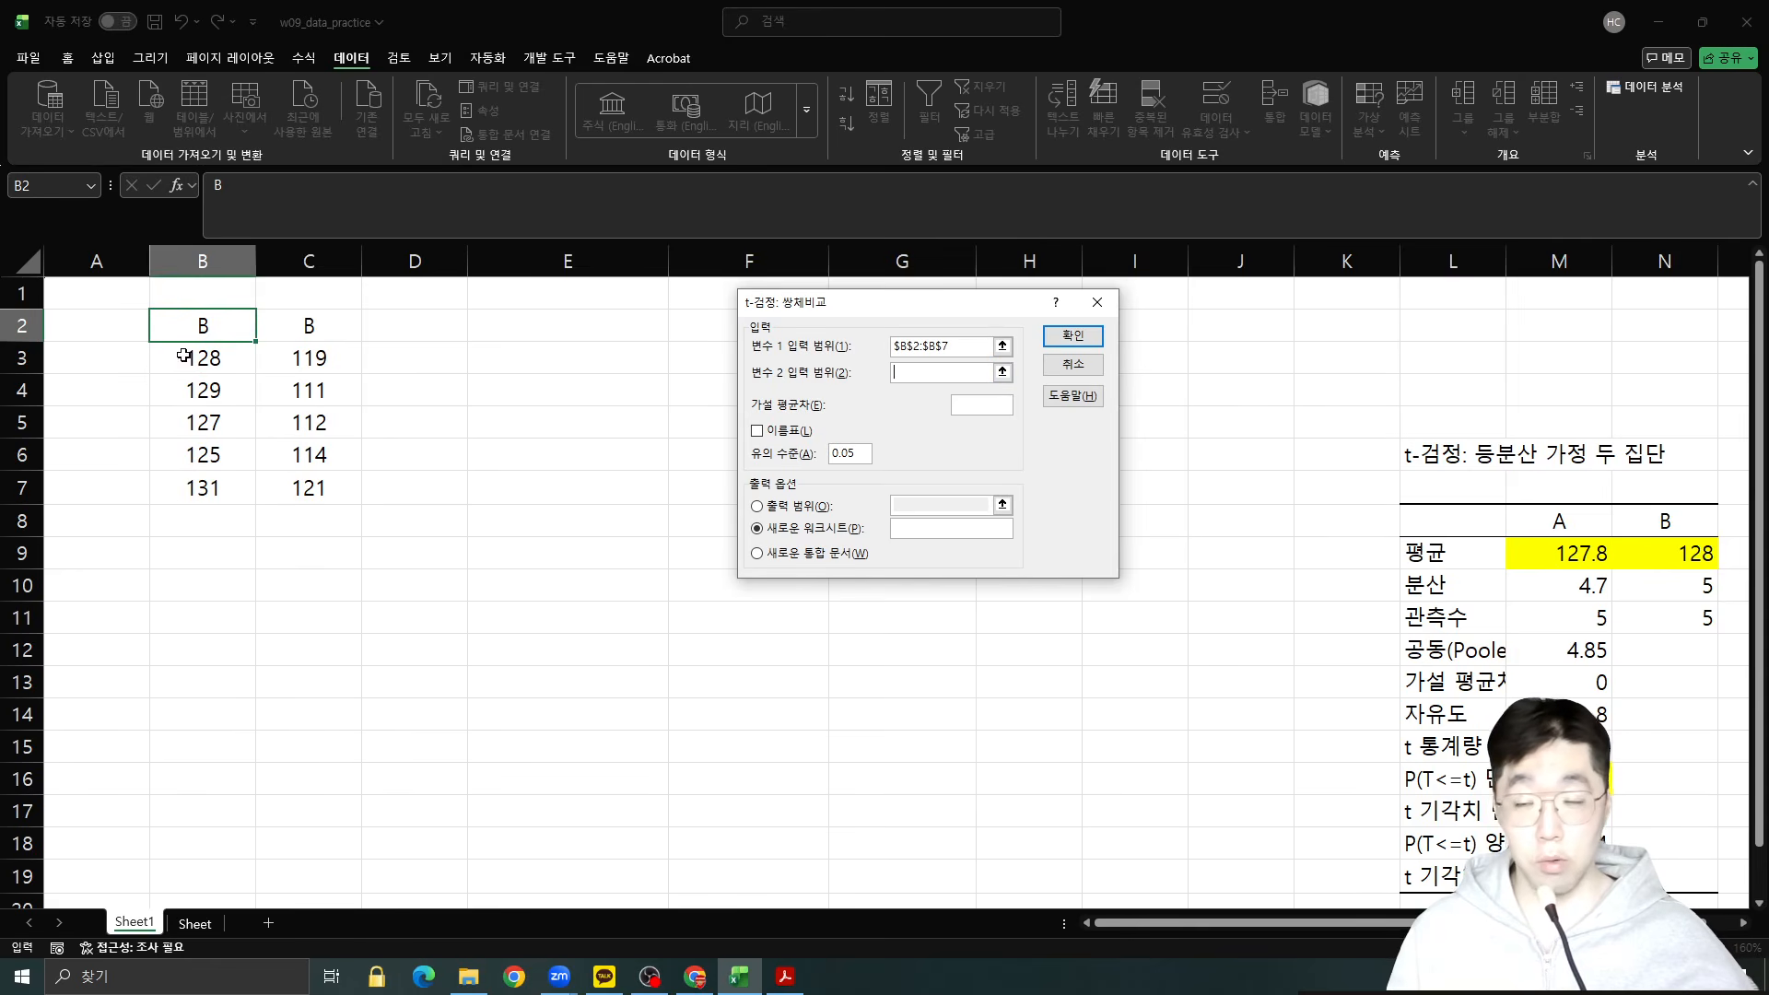
drag(307, 333, 321, 496)
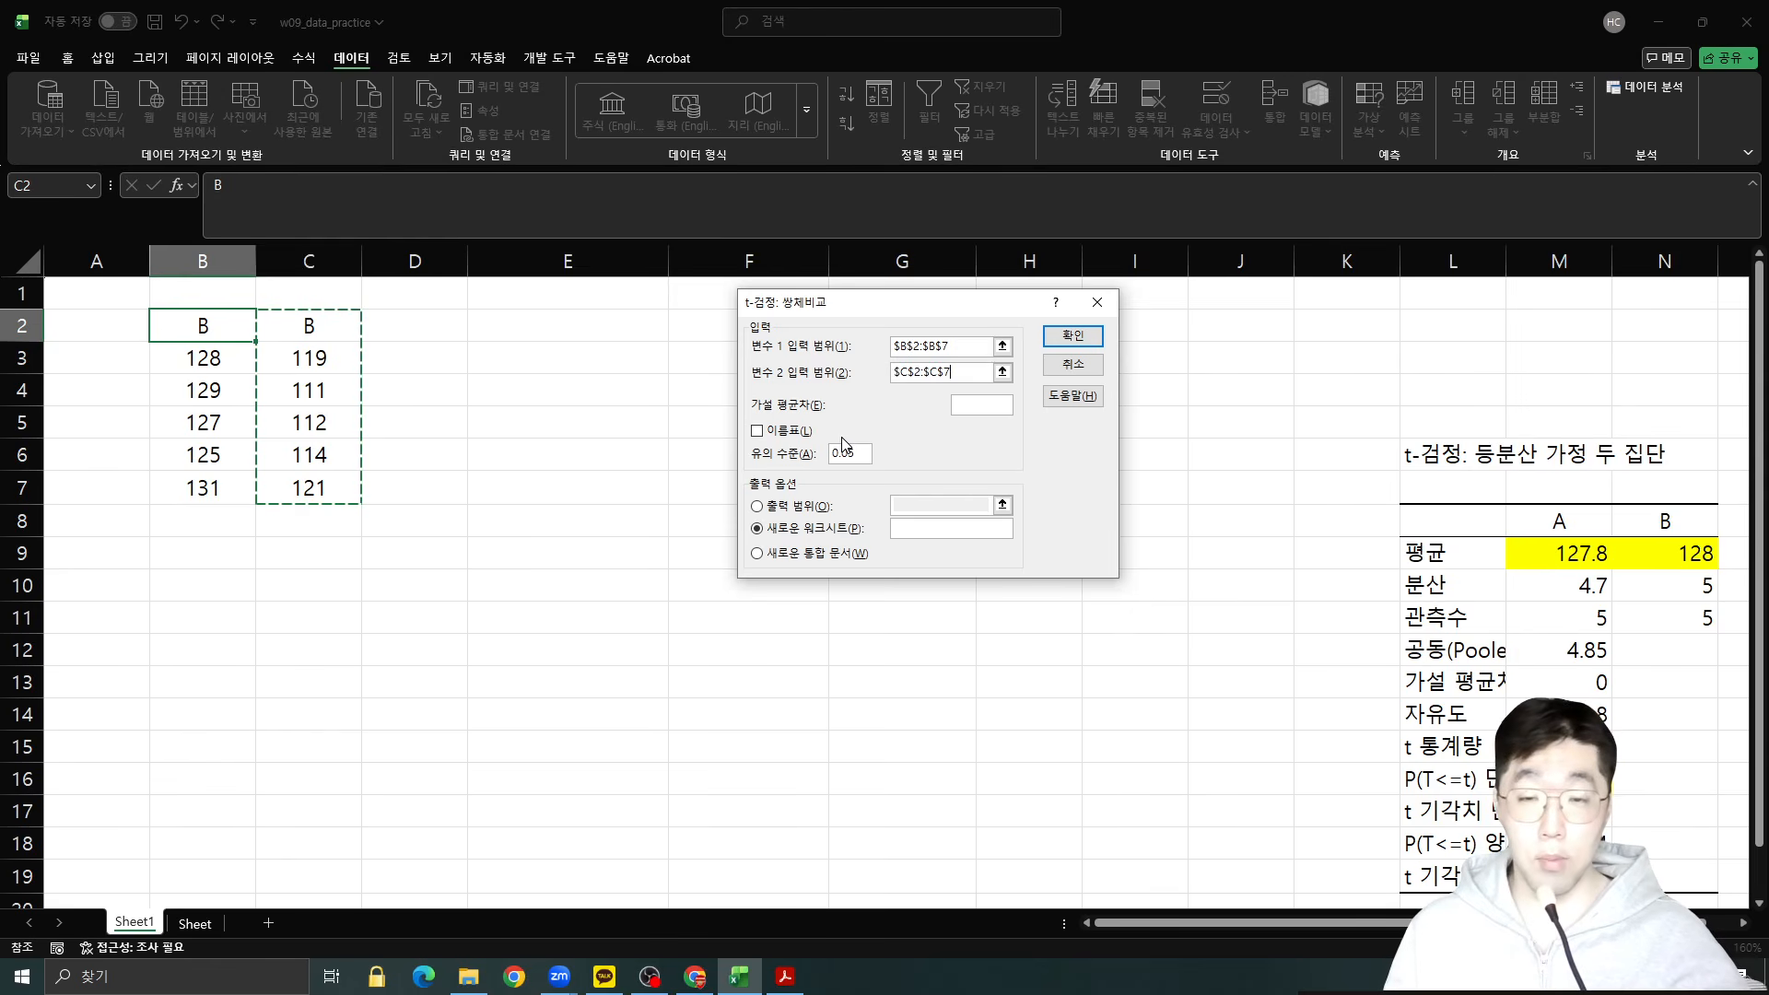
click(783, 434)
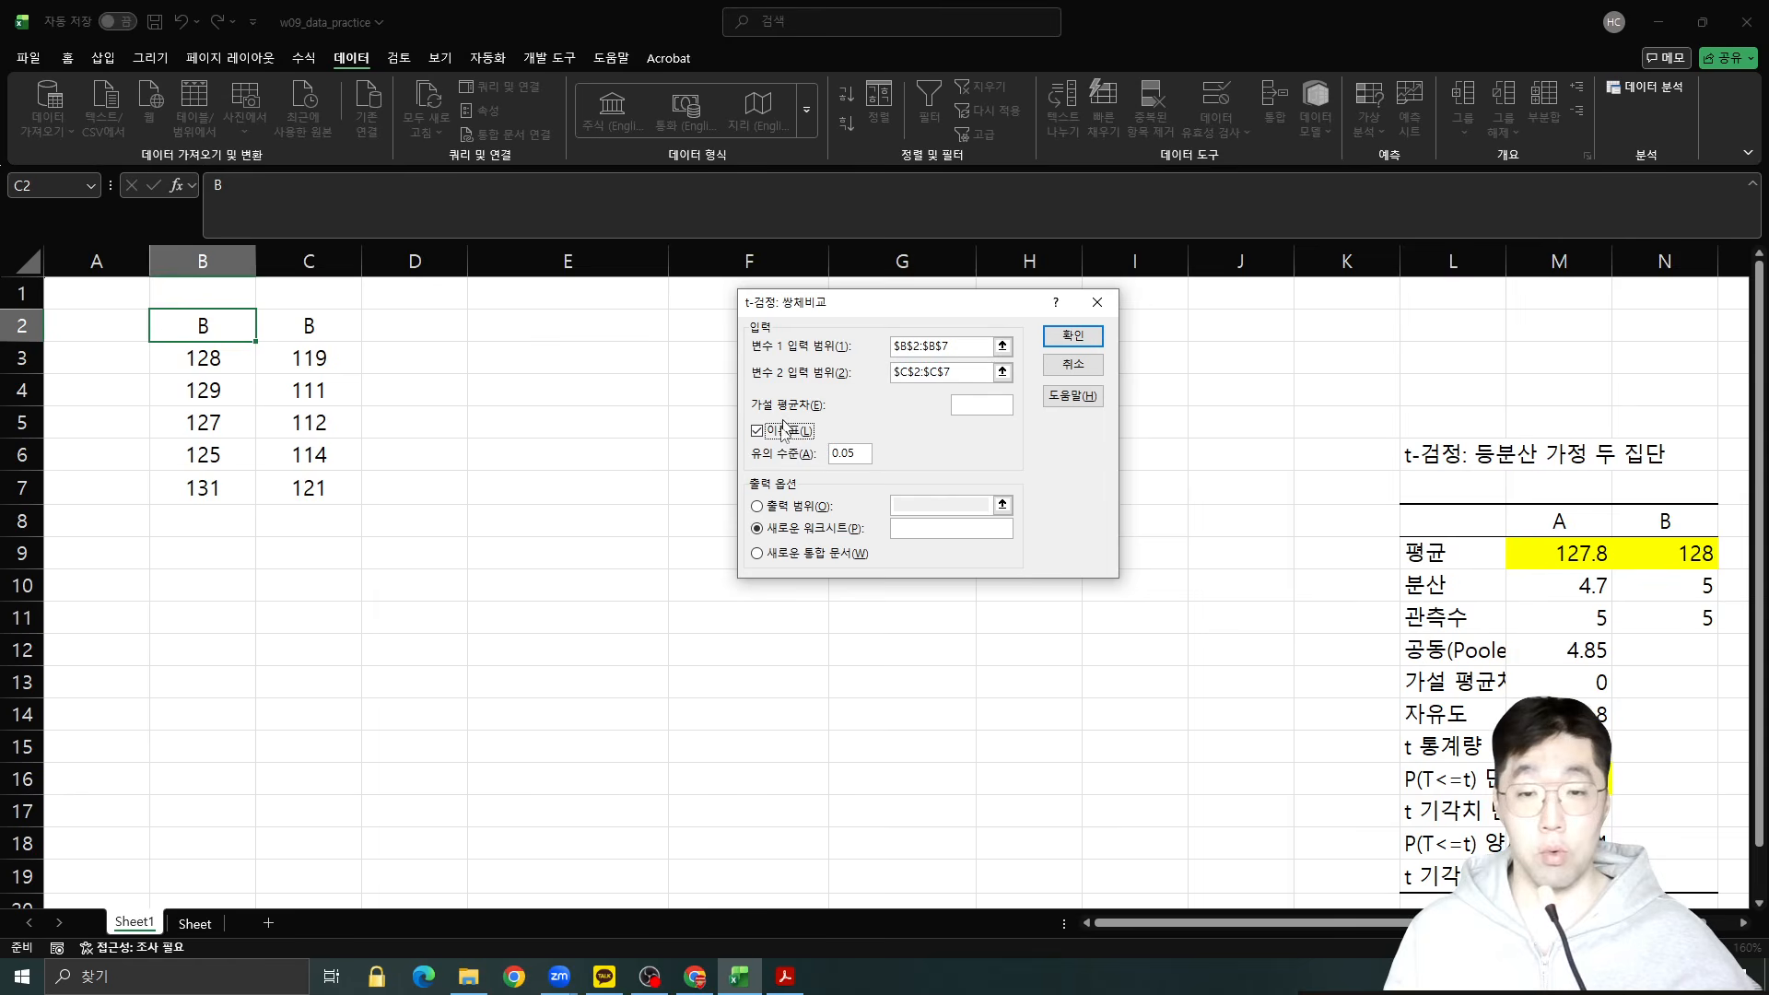
Set the paired t-test's output range to cell E6 and run the analysis.
click(820, 506)
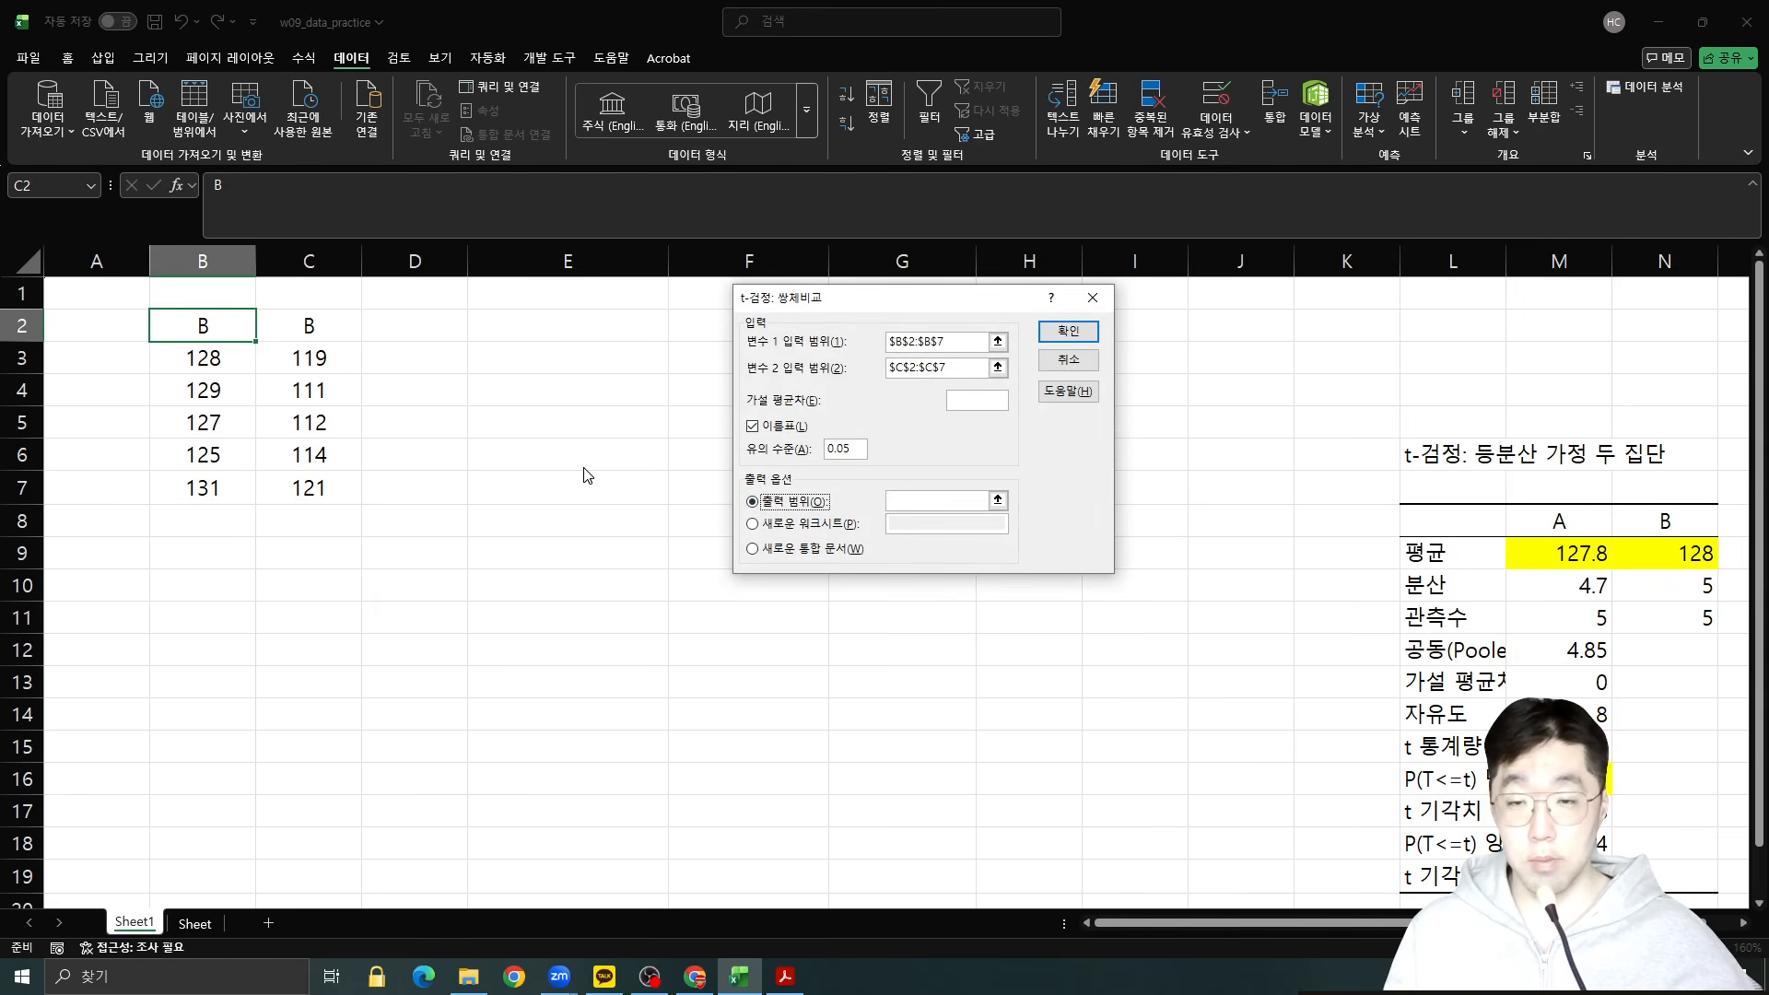
drag(990, 297, 1244, 276)
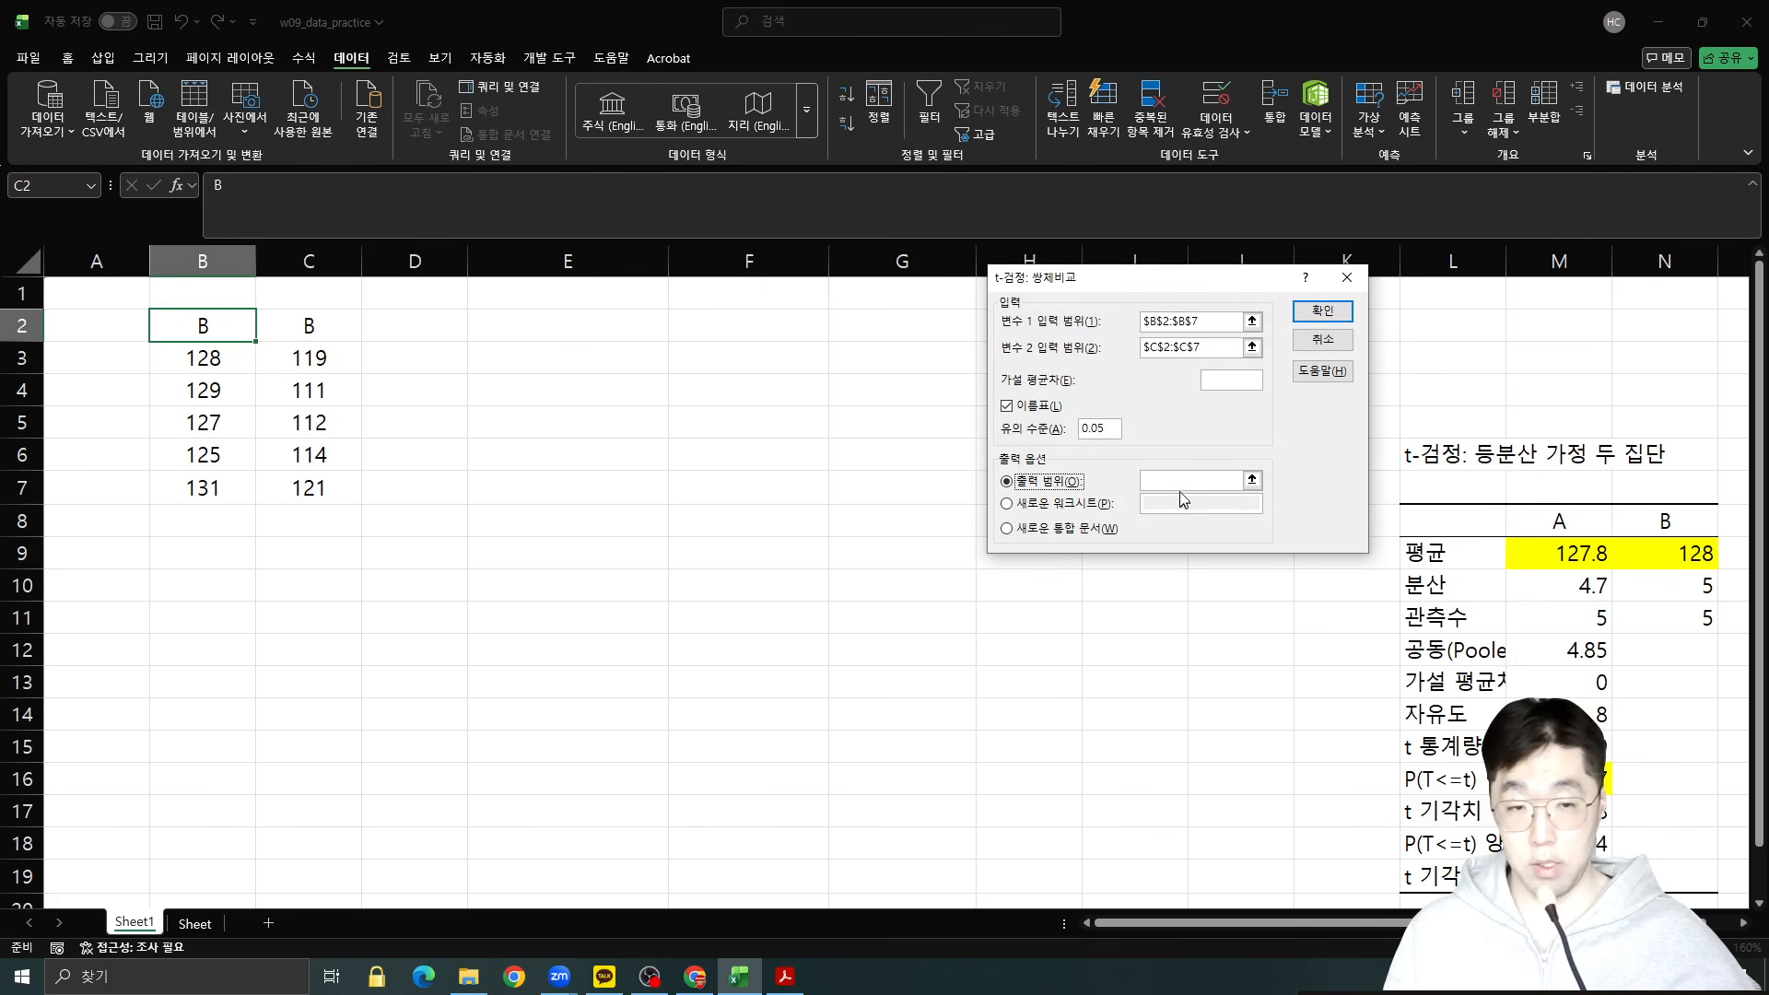
click(1185, 481)
click(568, 444)
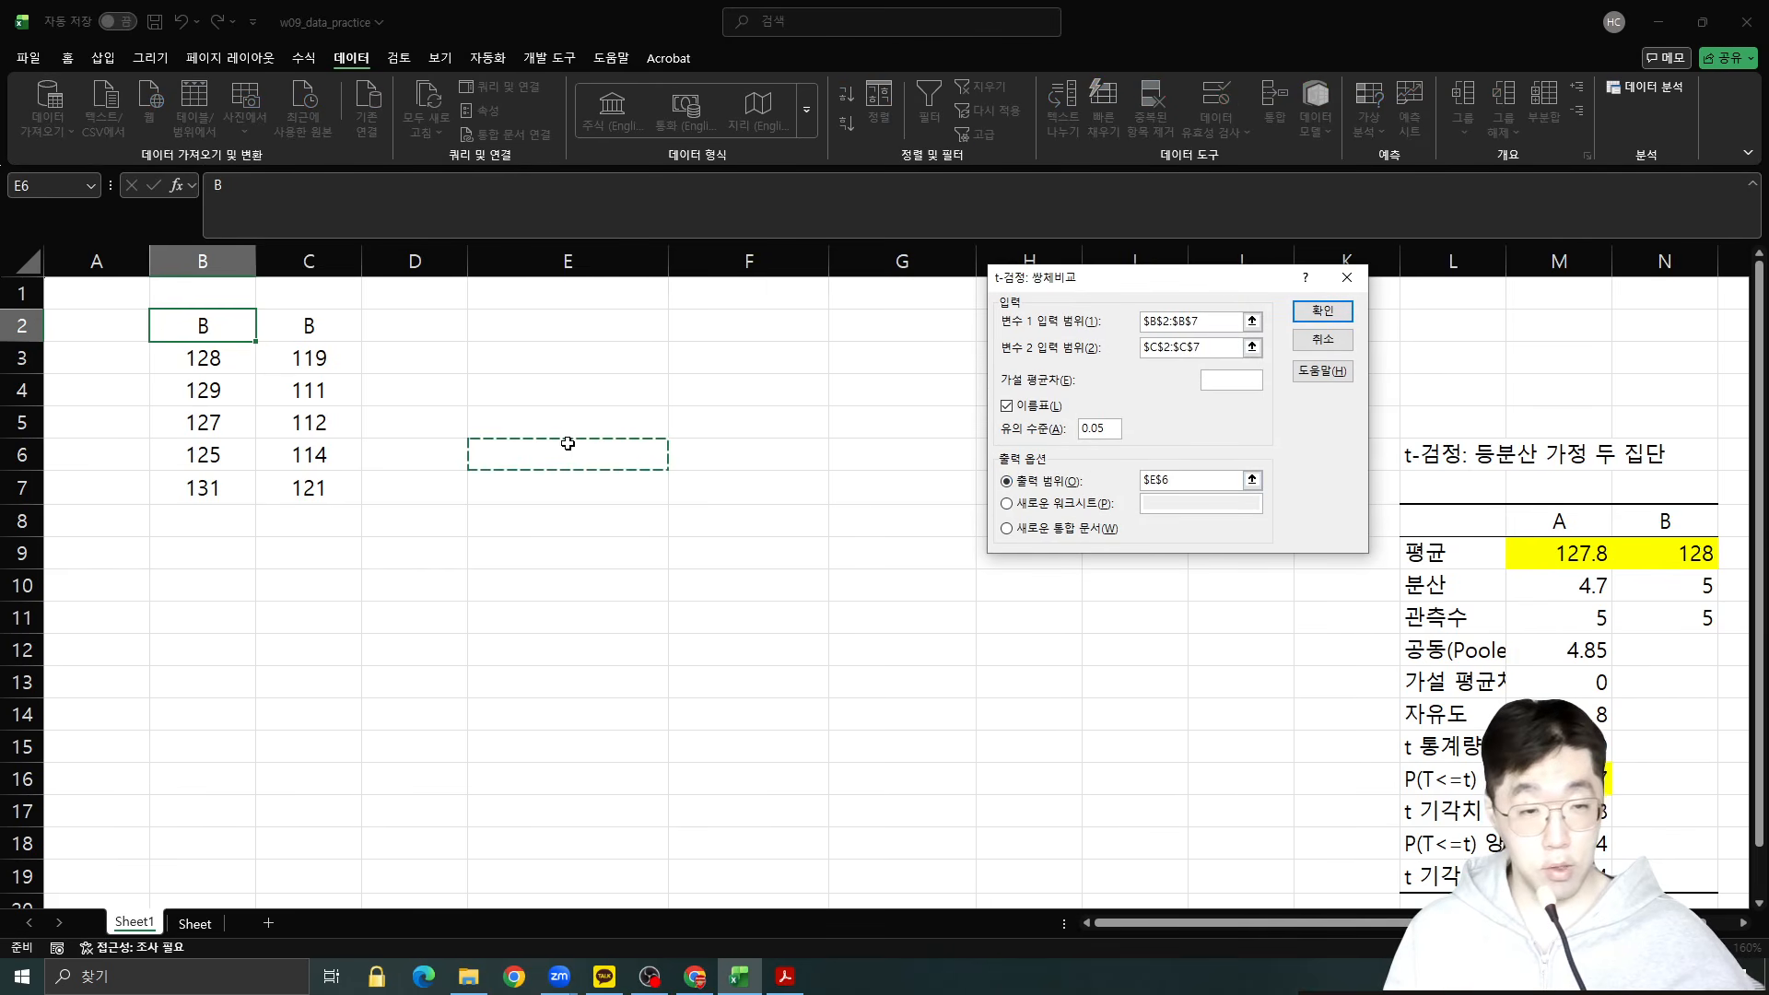
click(1324, 311)
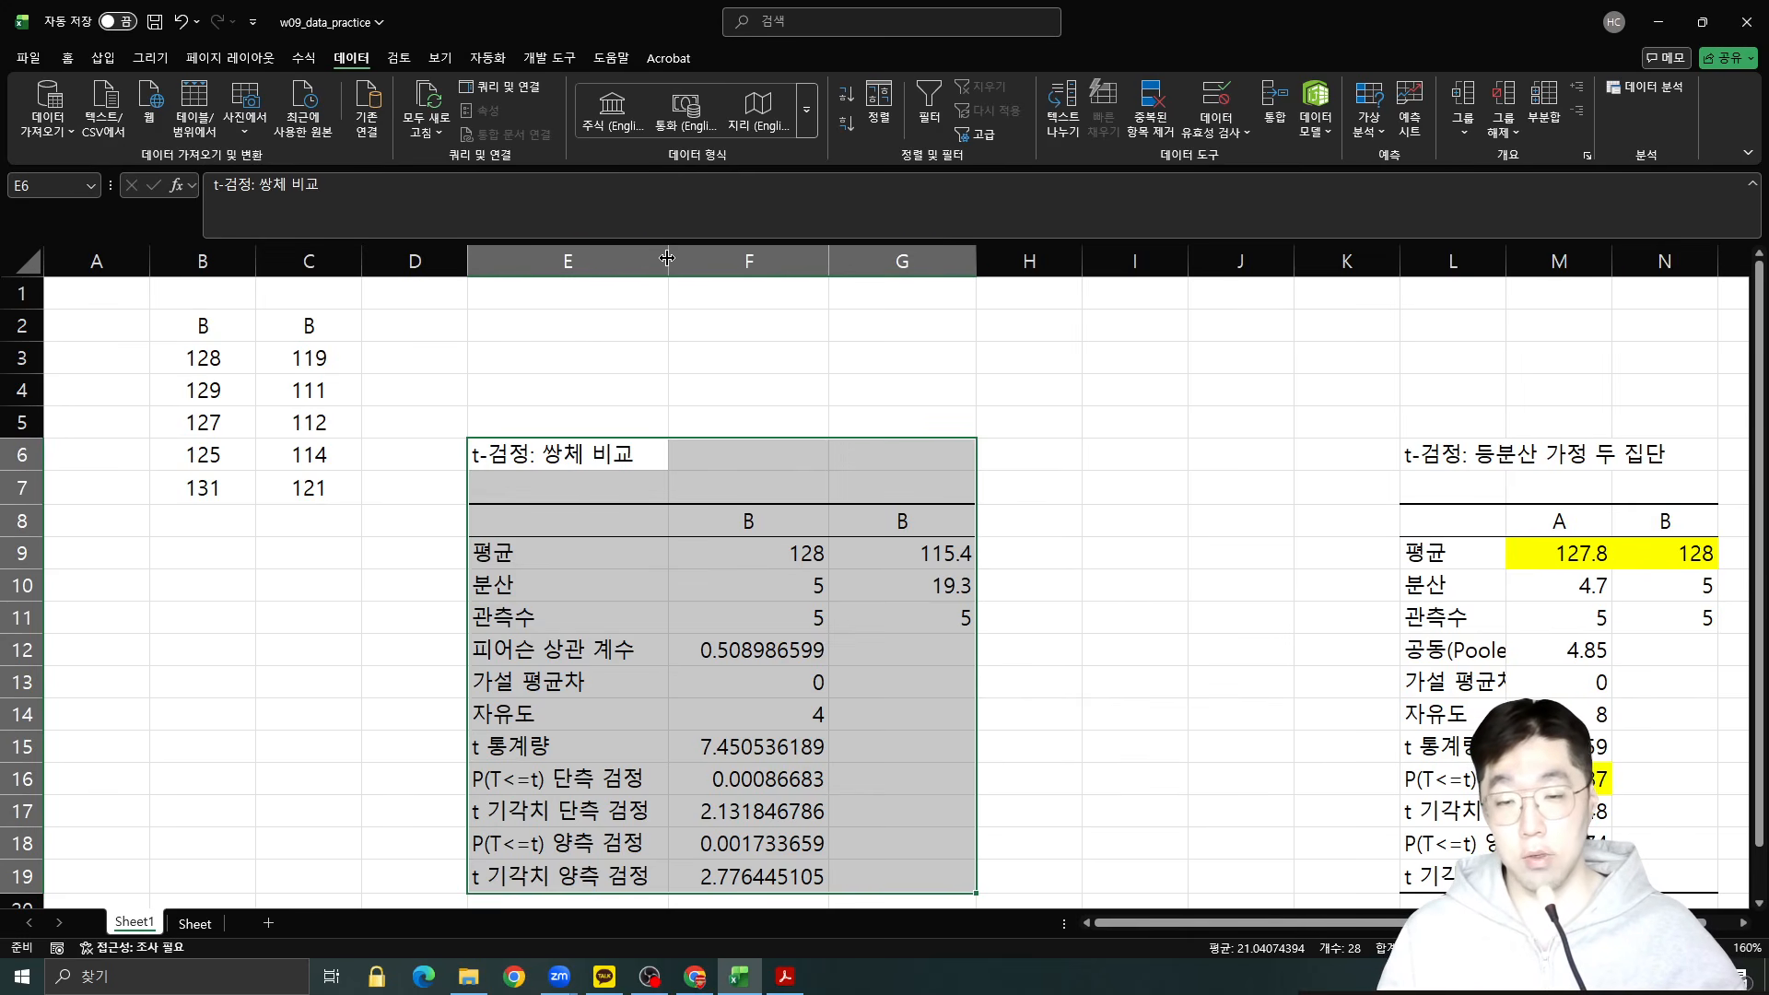
click(911, 489)
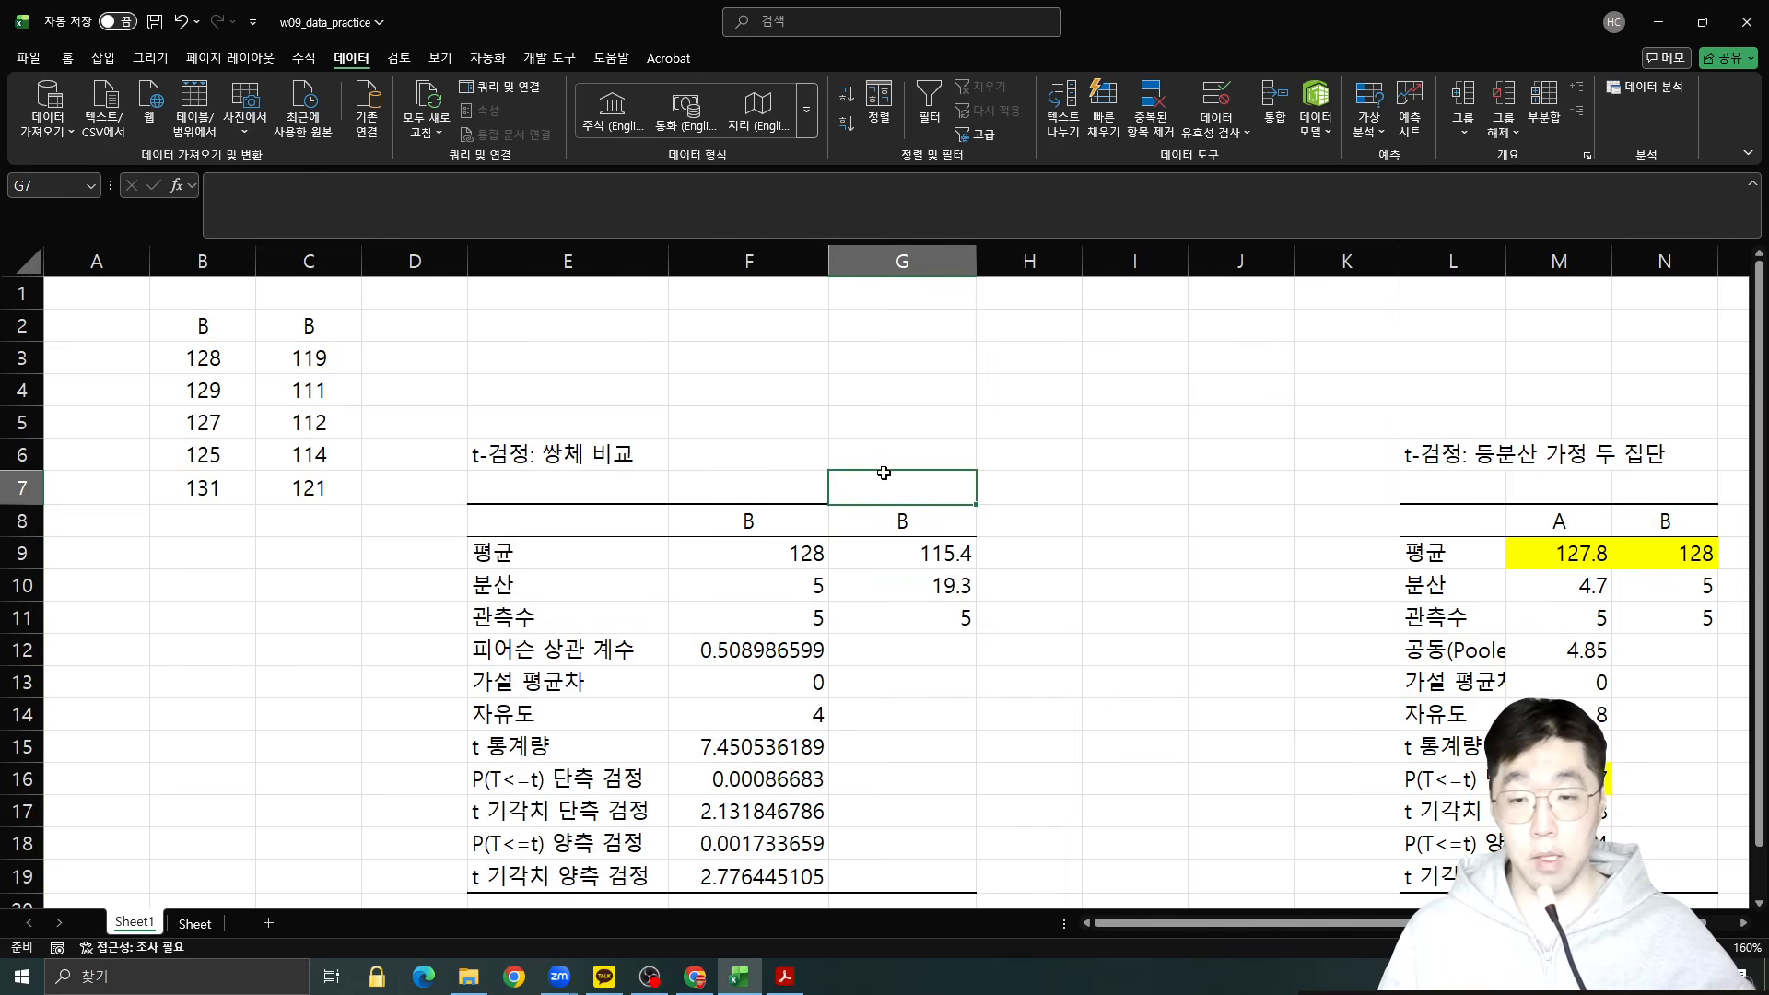
Examine the means, variances and one-tailed p-value in the paired t-test results.
click(817, 555)
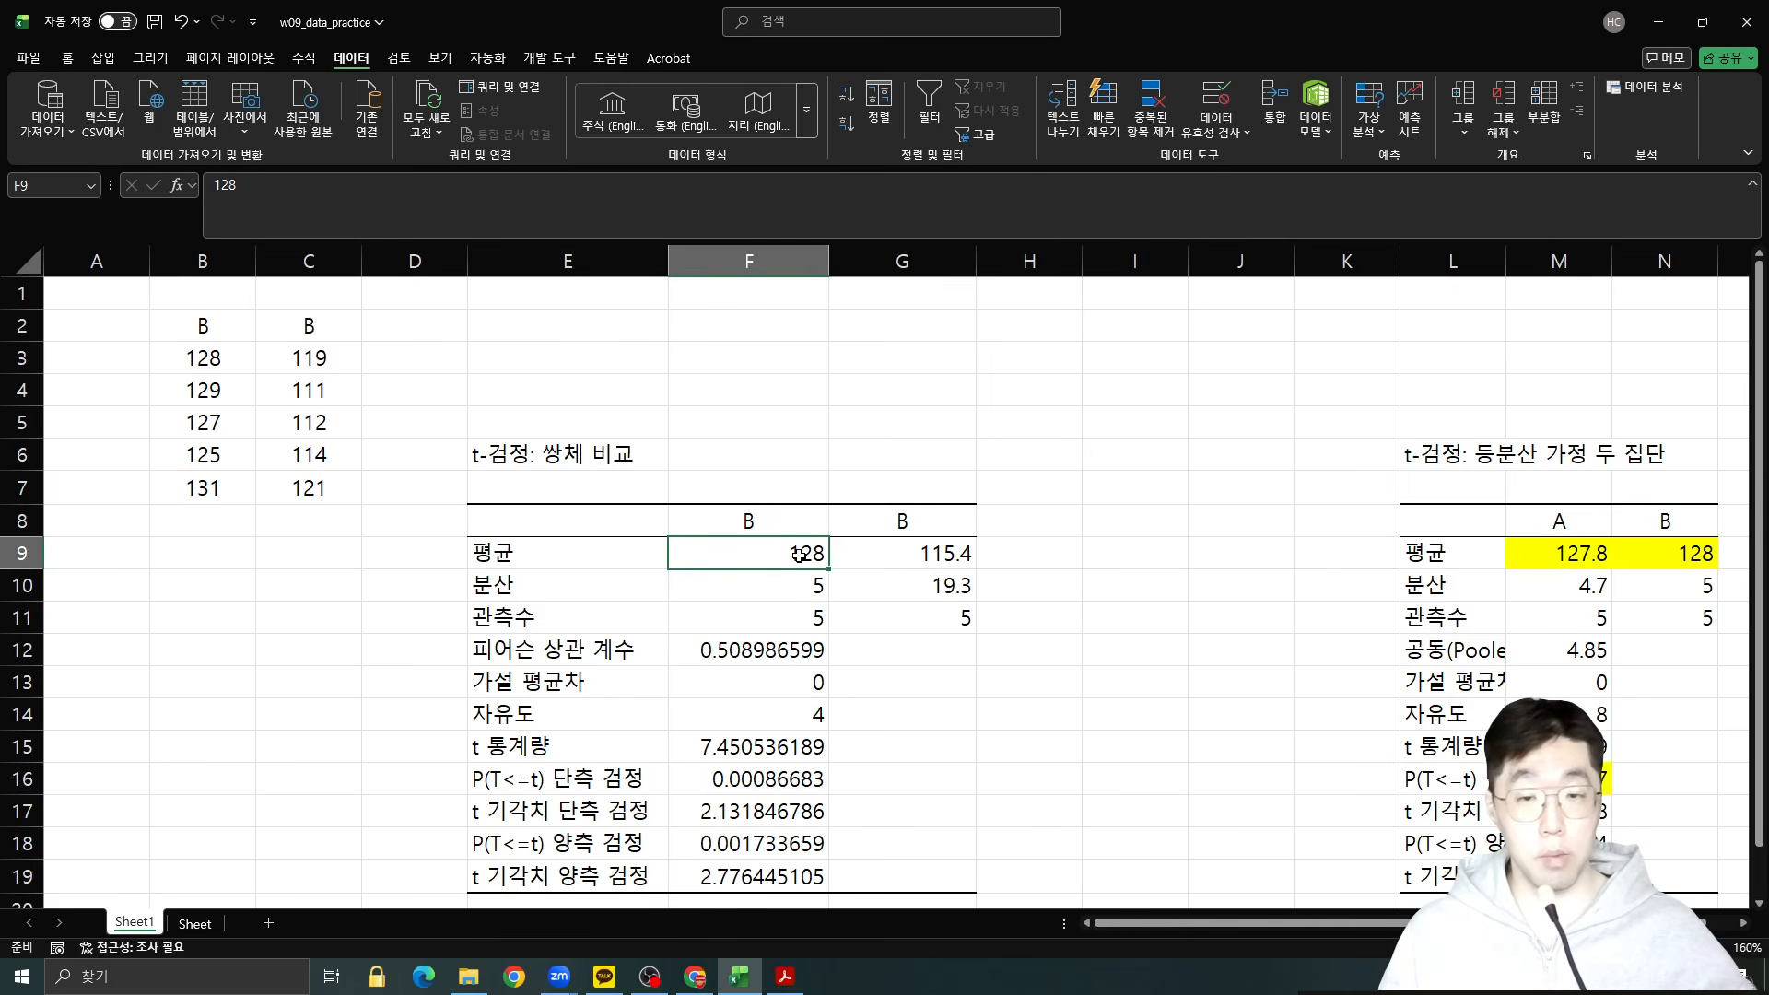
click(949, 563)
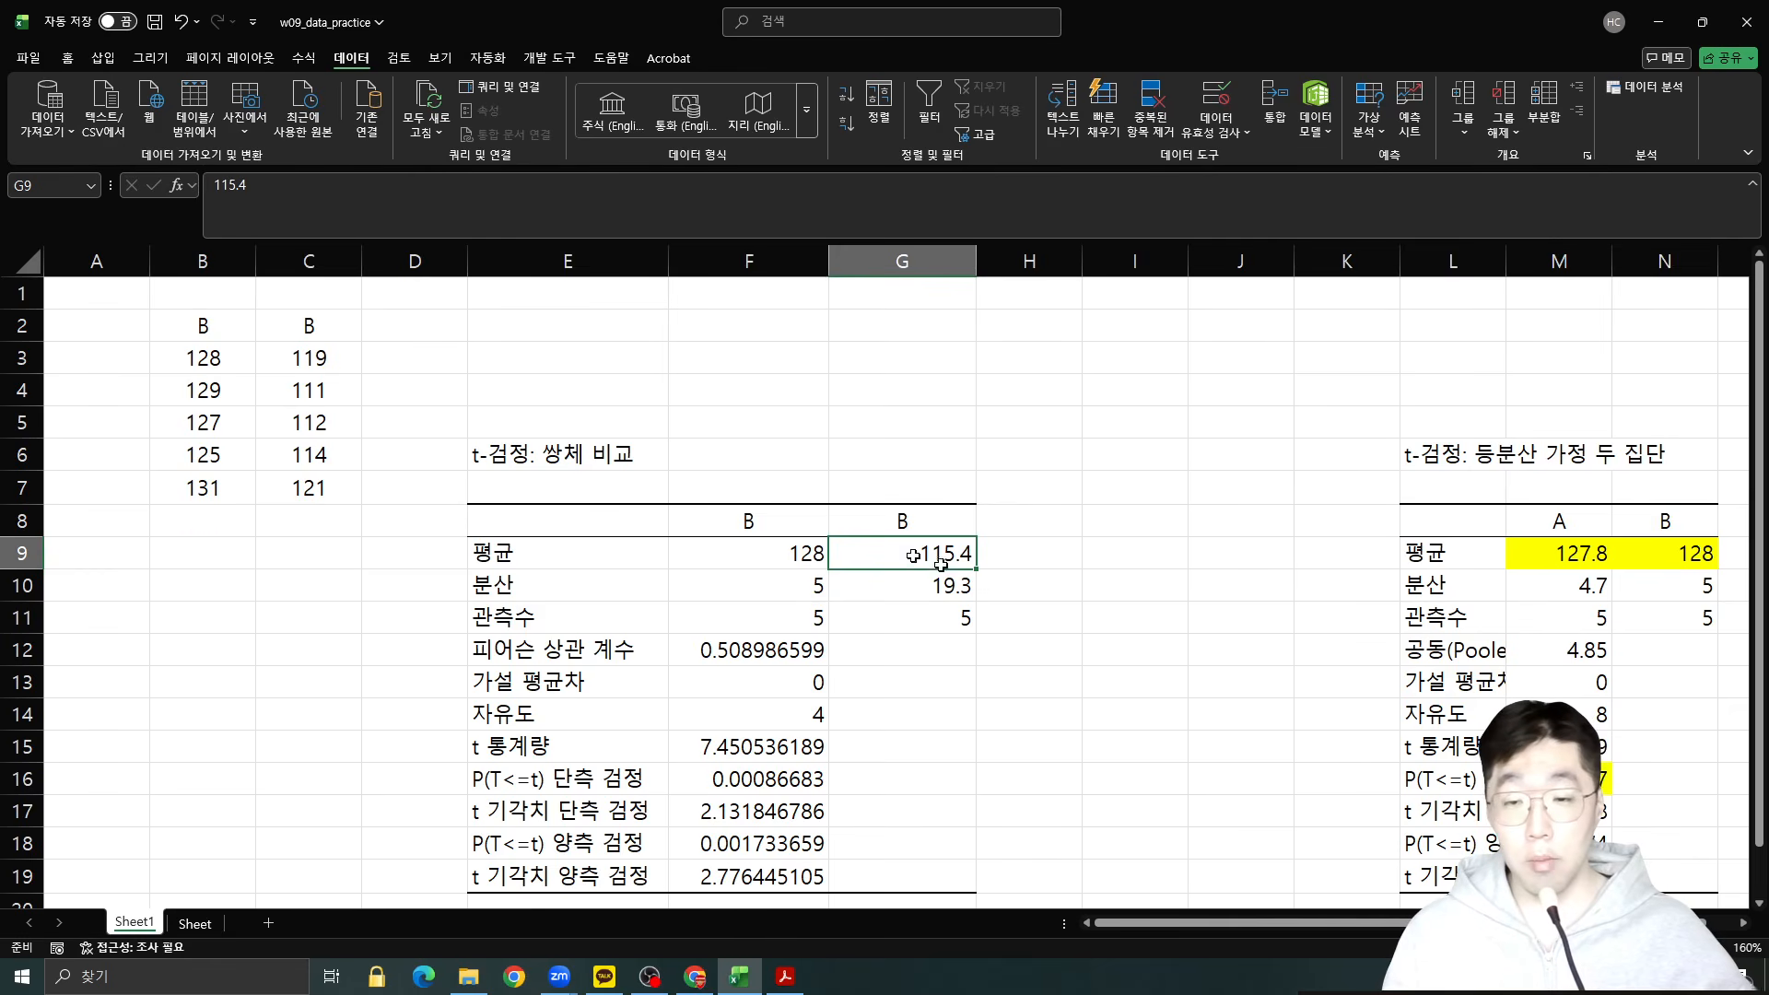
click(792, 586)
click(984, 588)
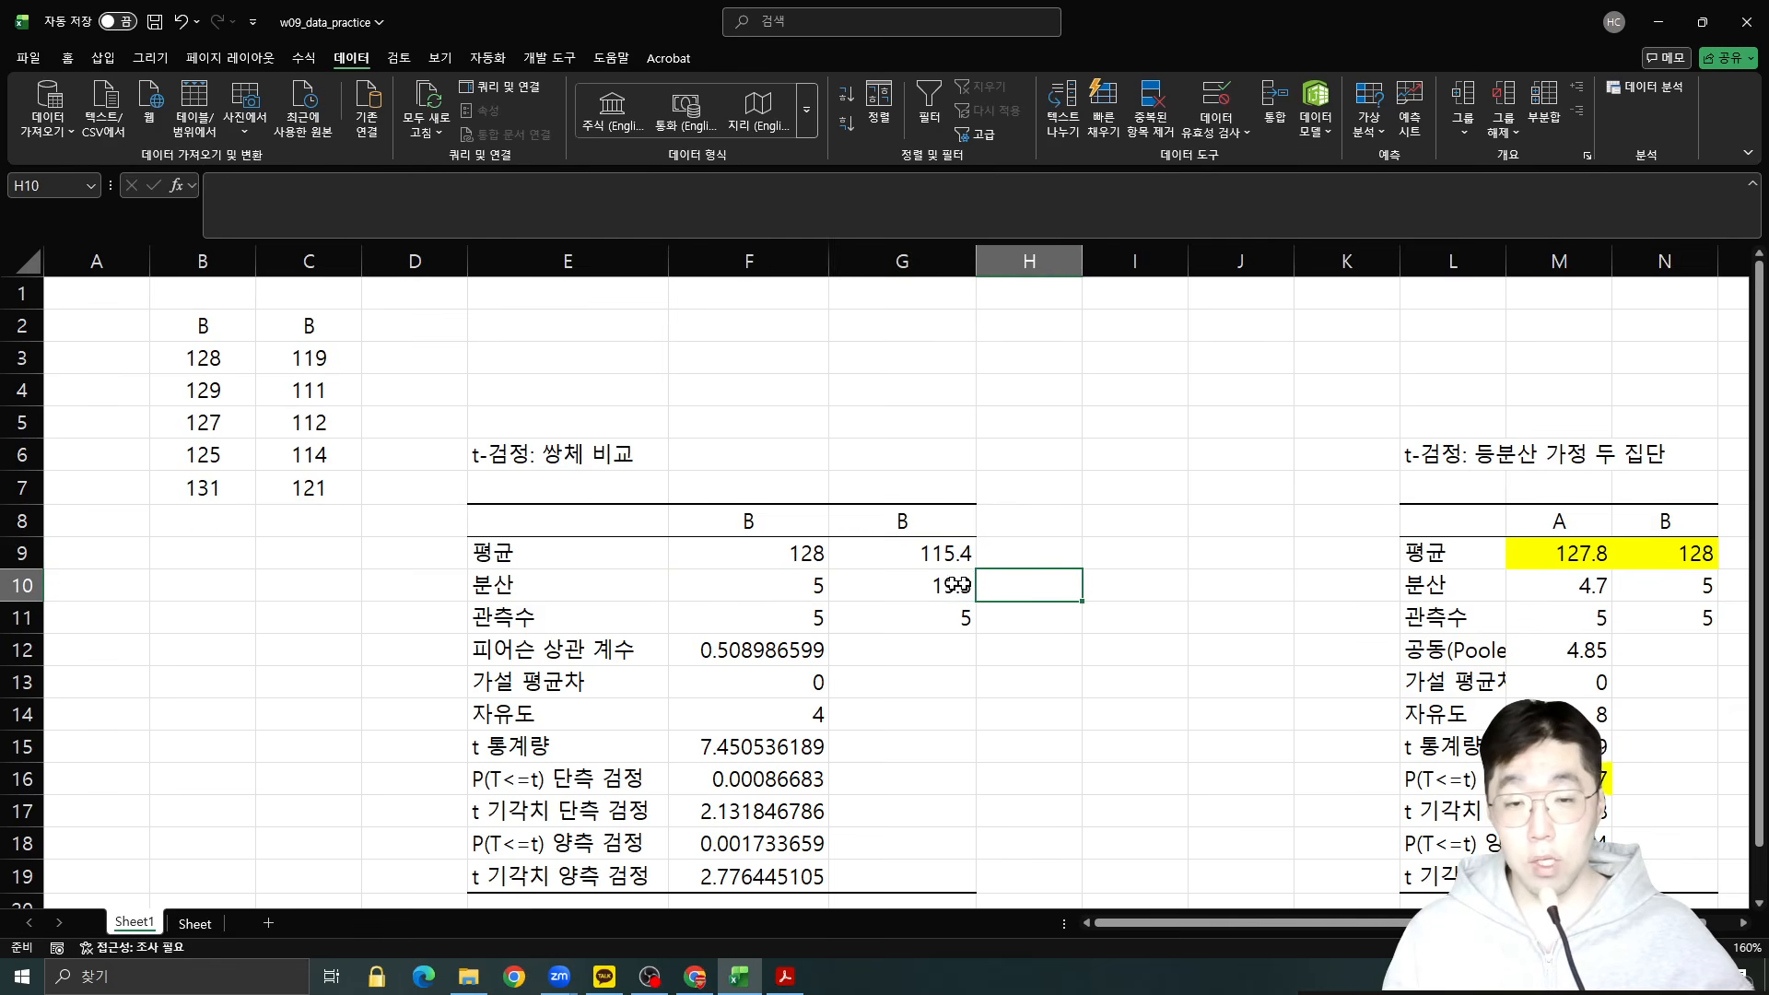
click(938, 586)
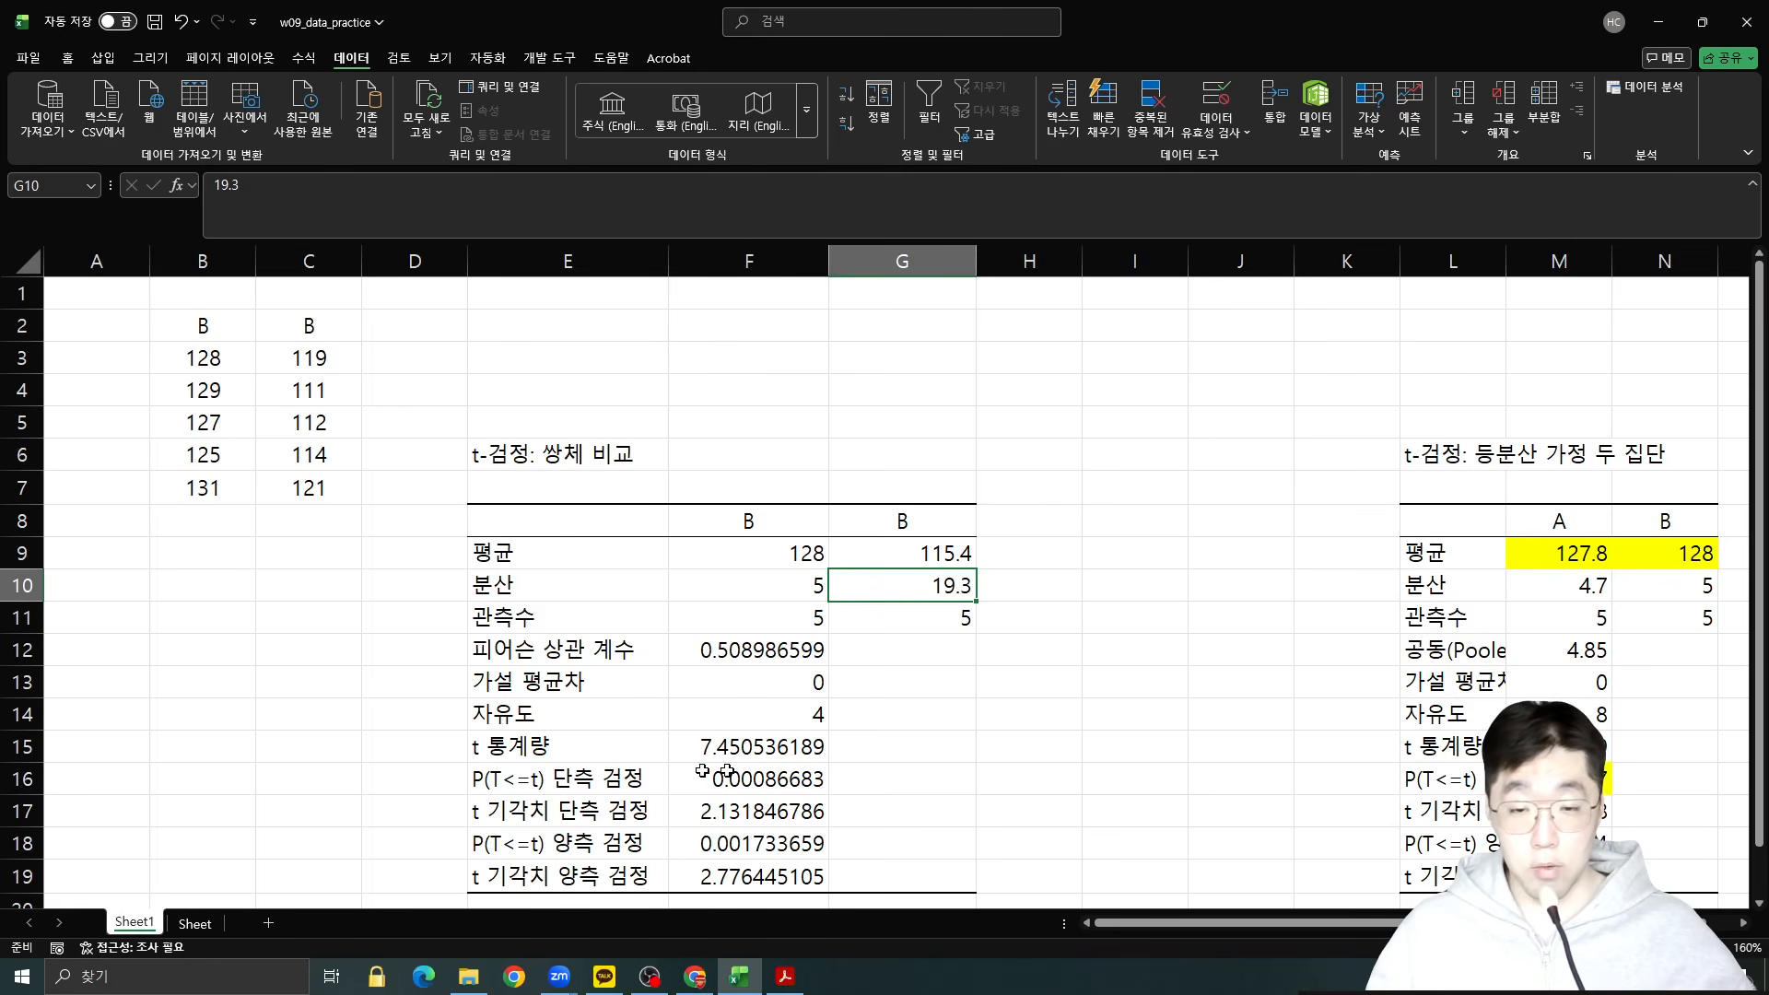
click(782, 771)
Highlight the paired test's two means in F9:G9 and the one-tailed p-value in F16 with yellow fill.
drag(765, 553, 898, 553)
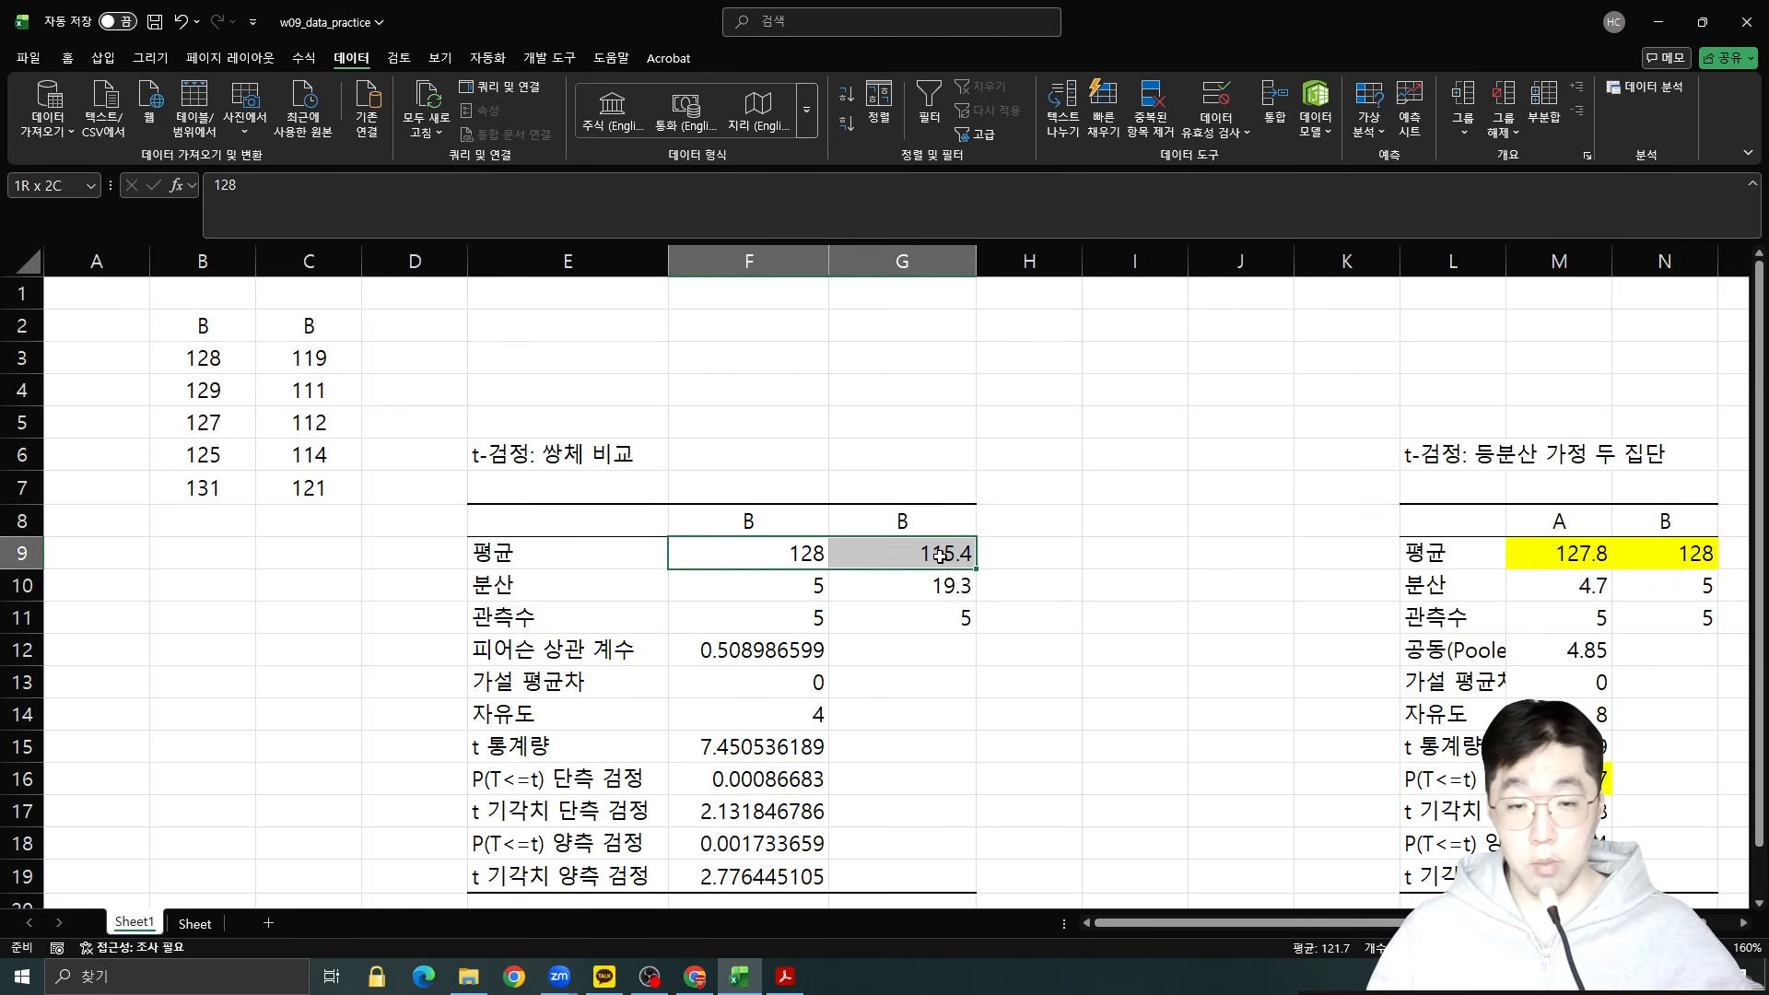
click(68, 57)
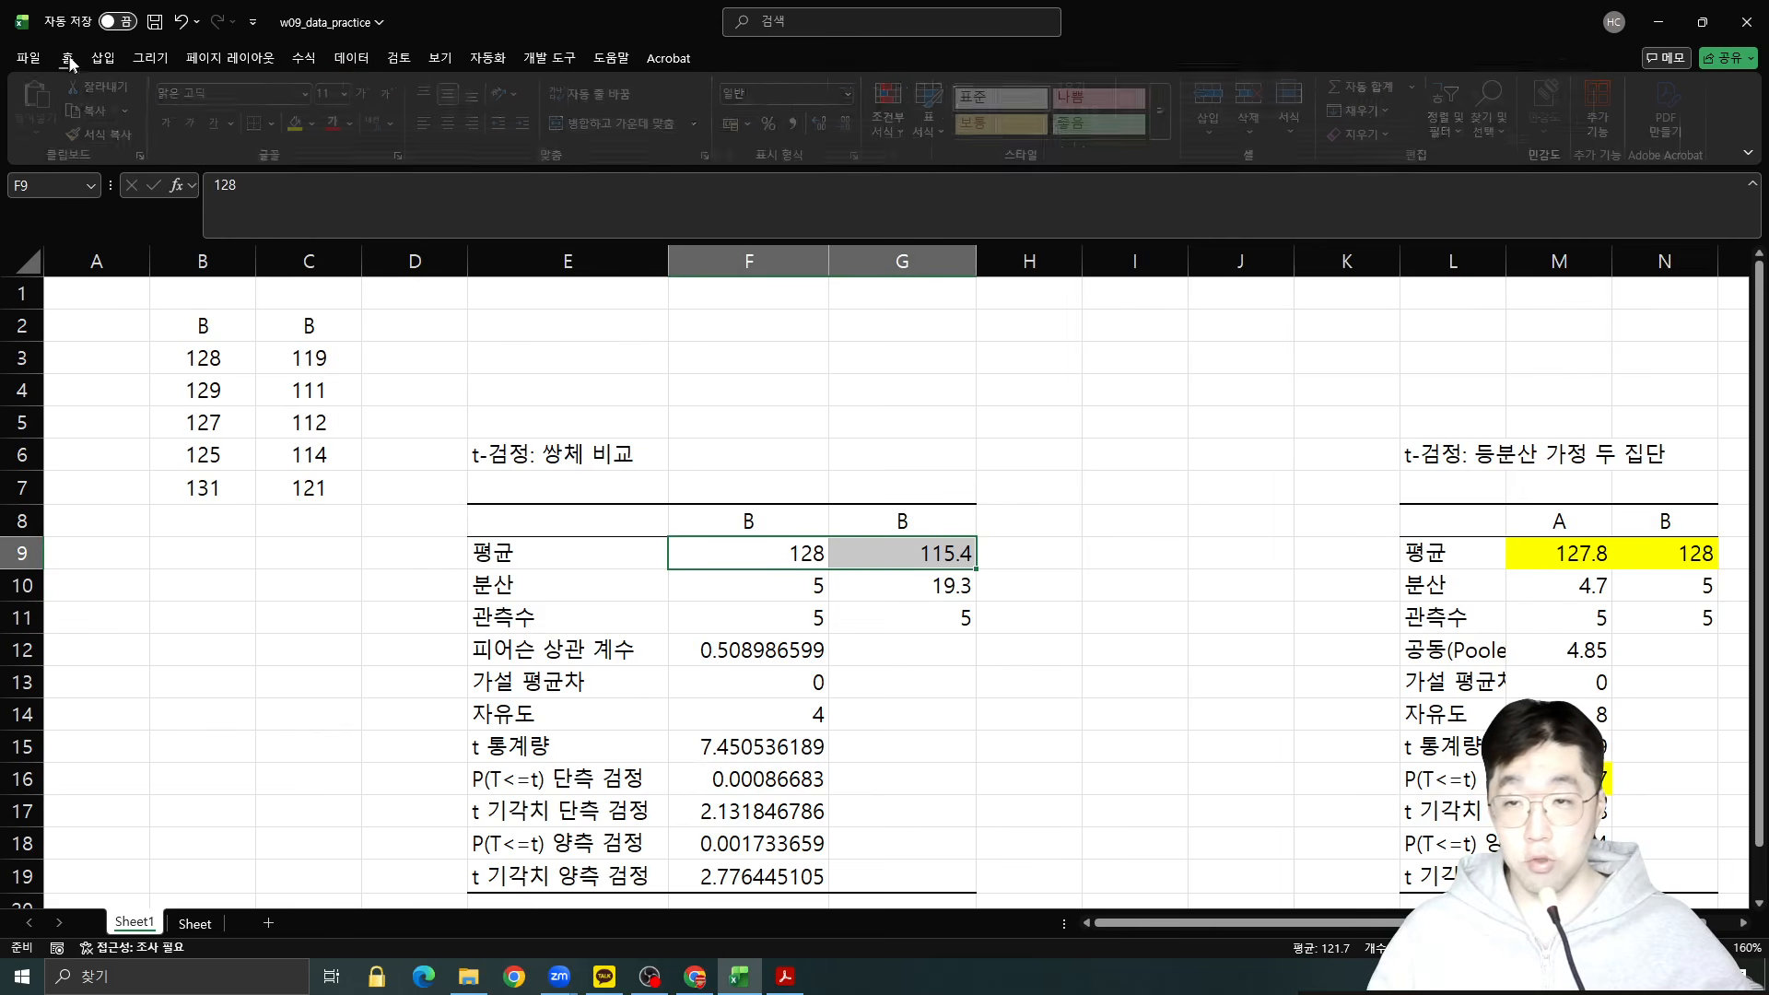
click(302, 123)
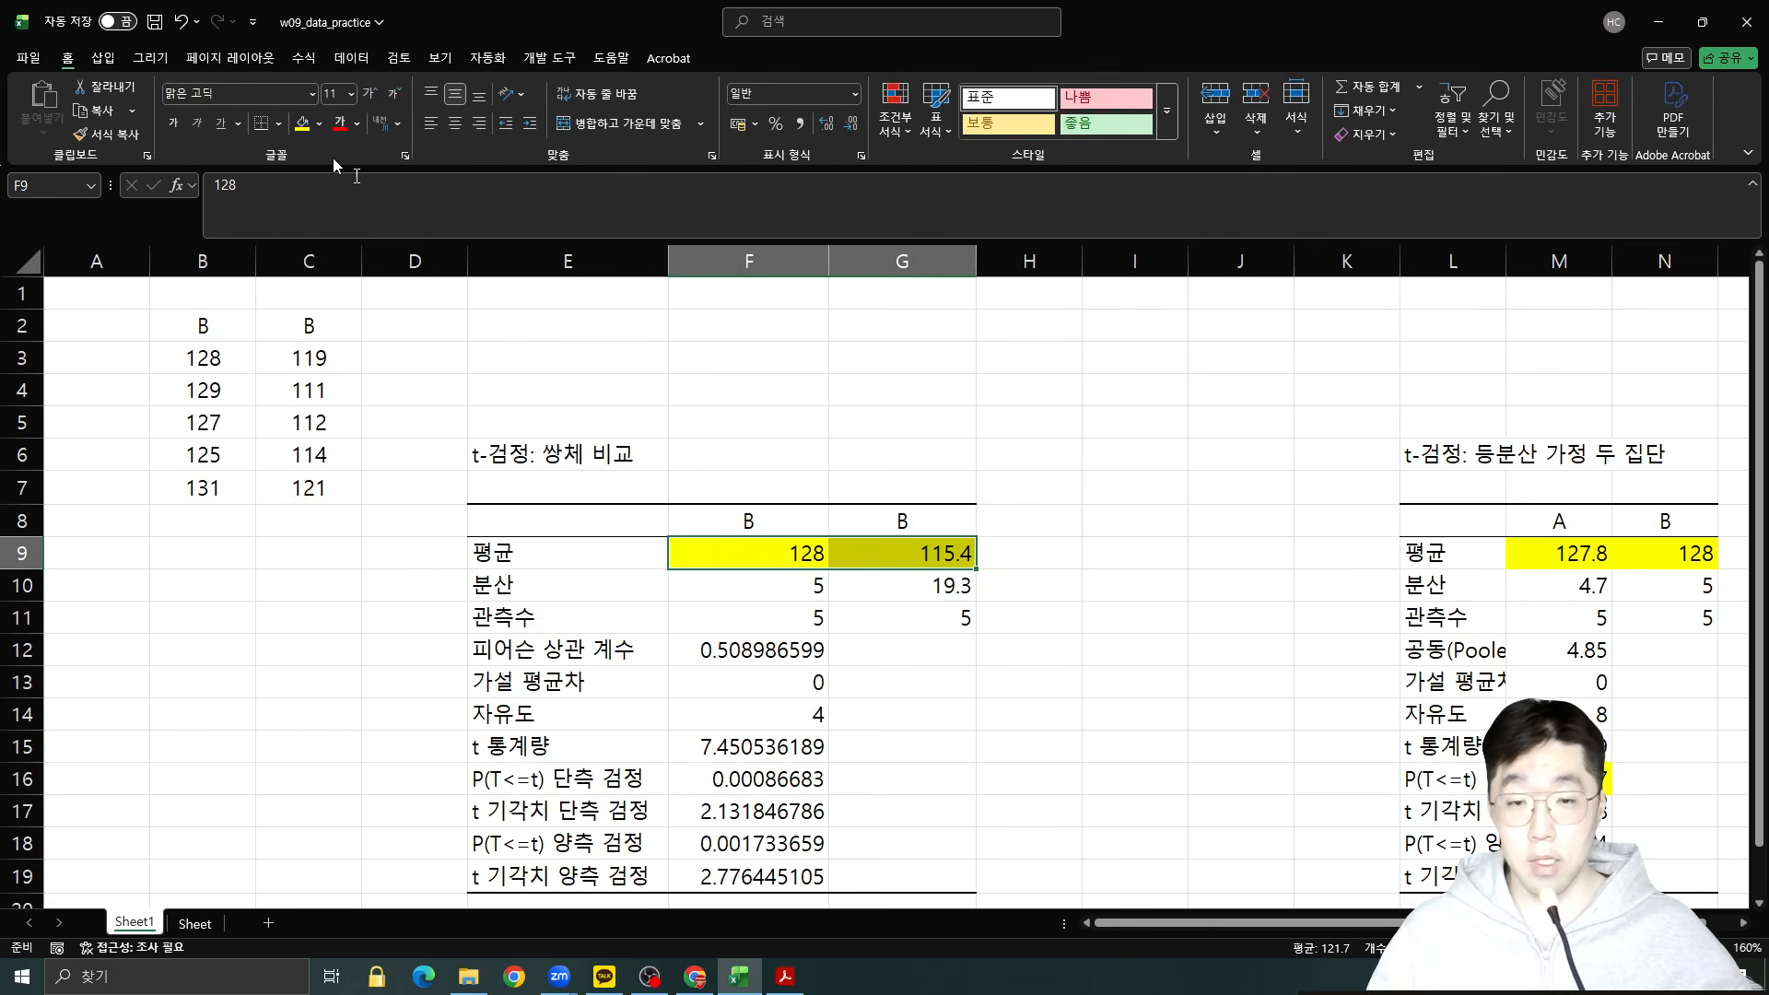
click(764, 774)
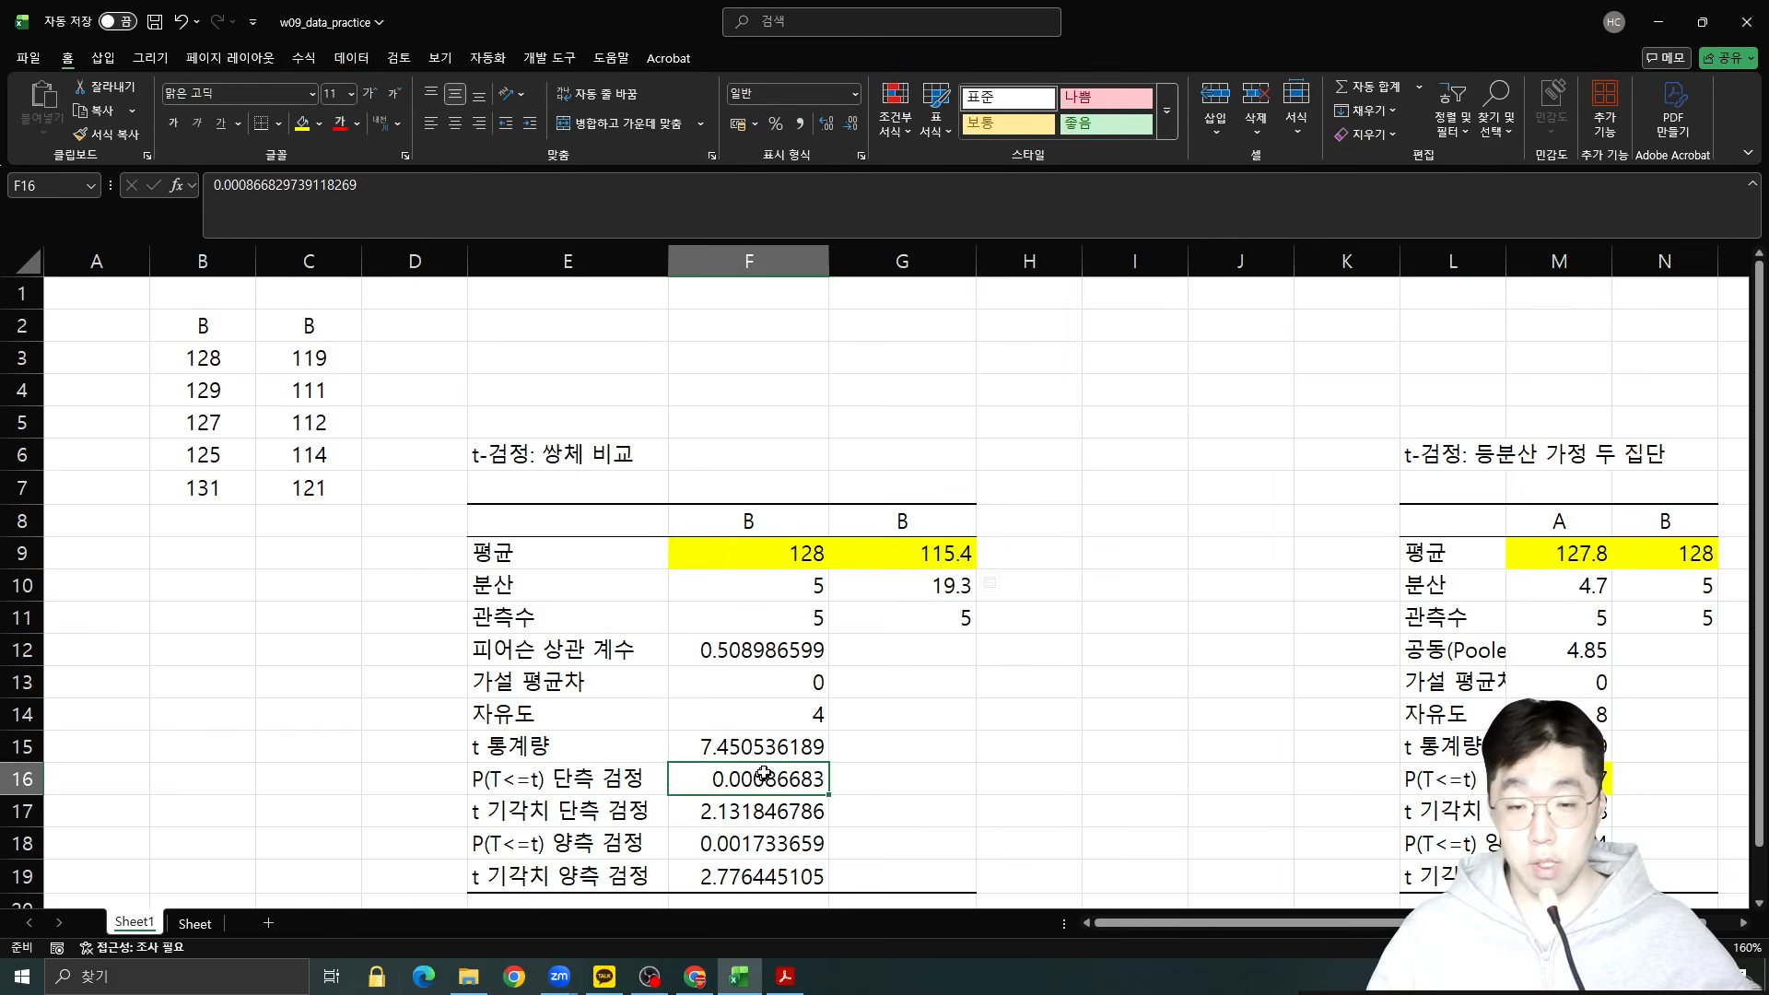
click(302, 124)
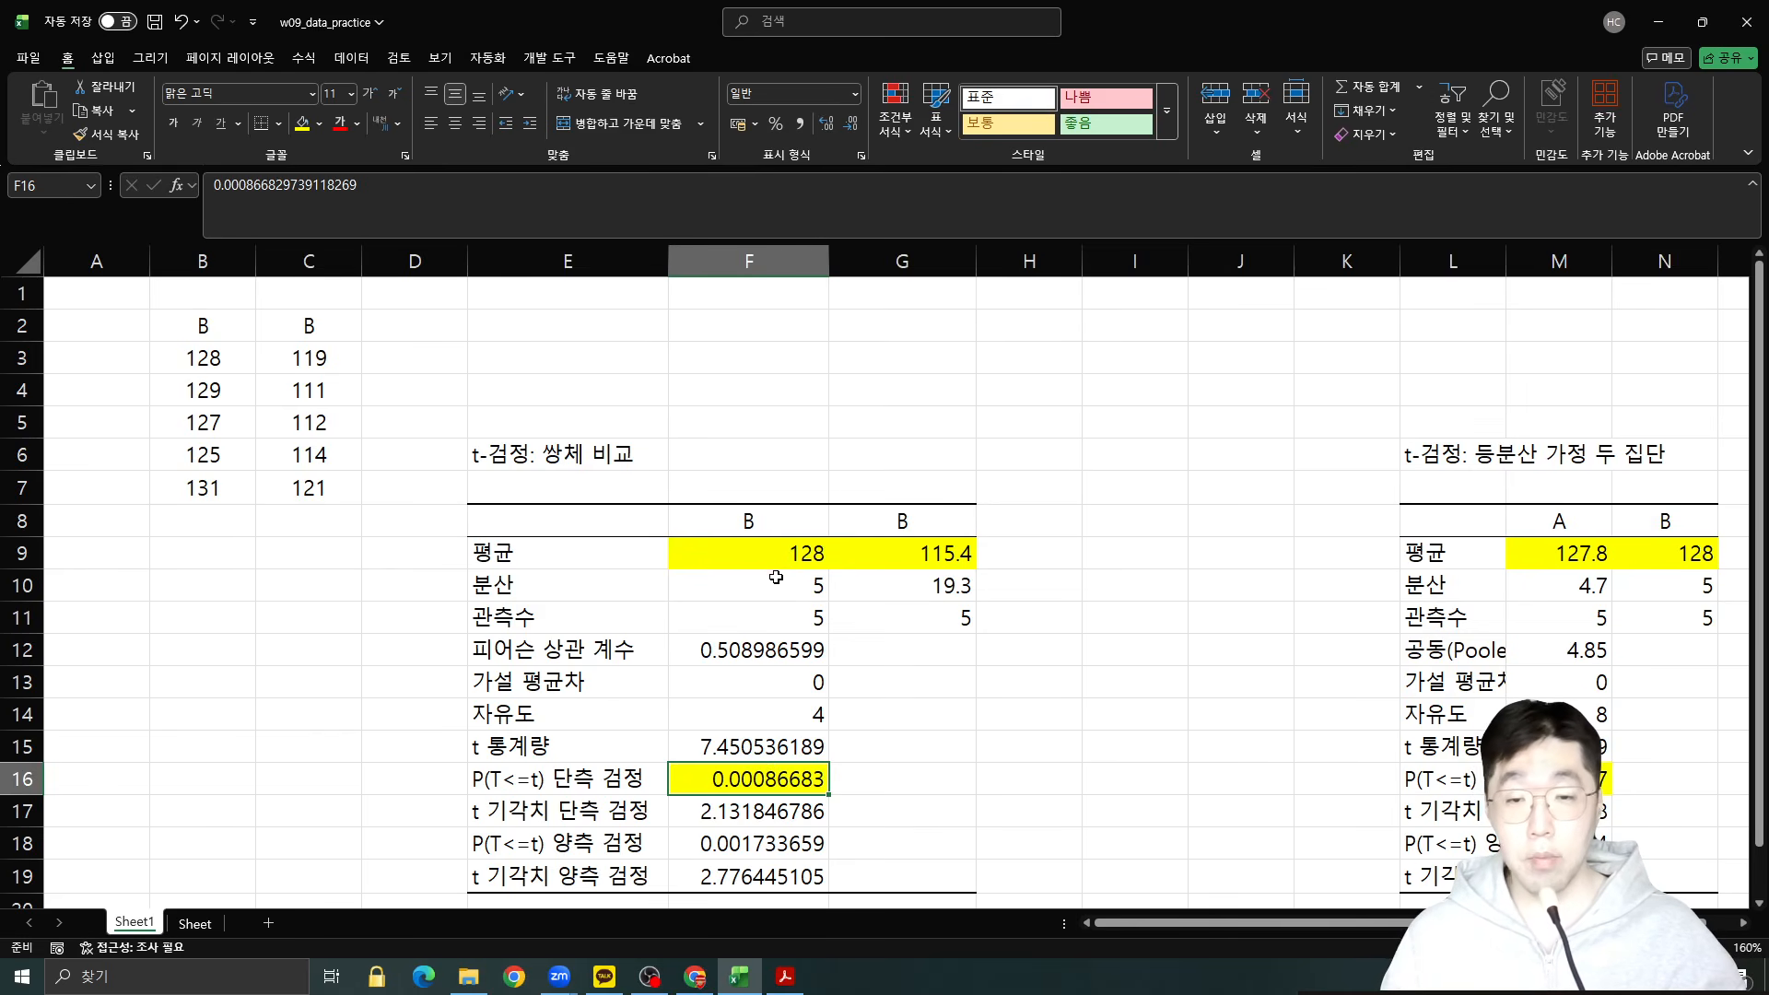
click(804, 544)
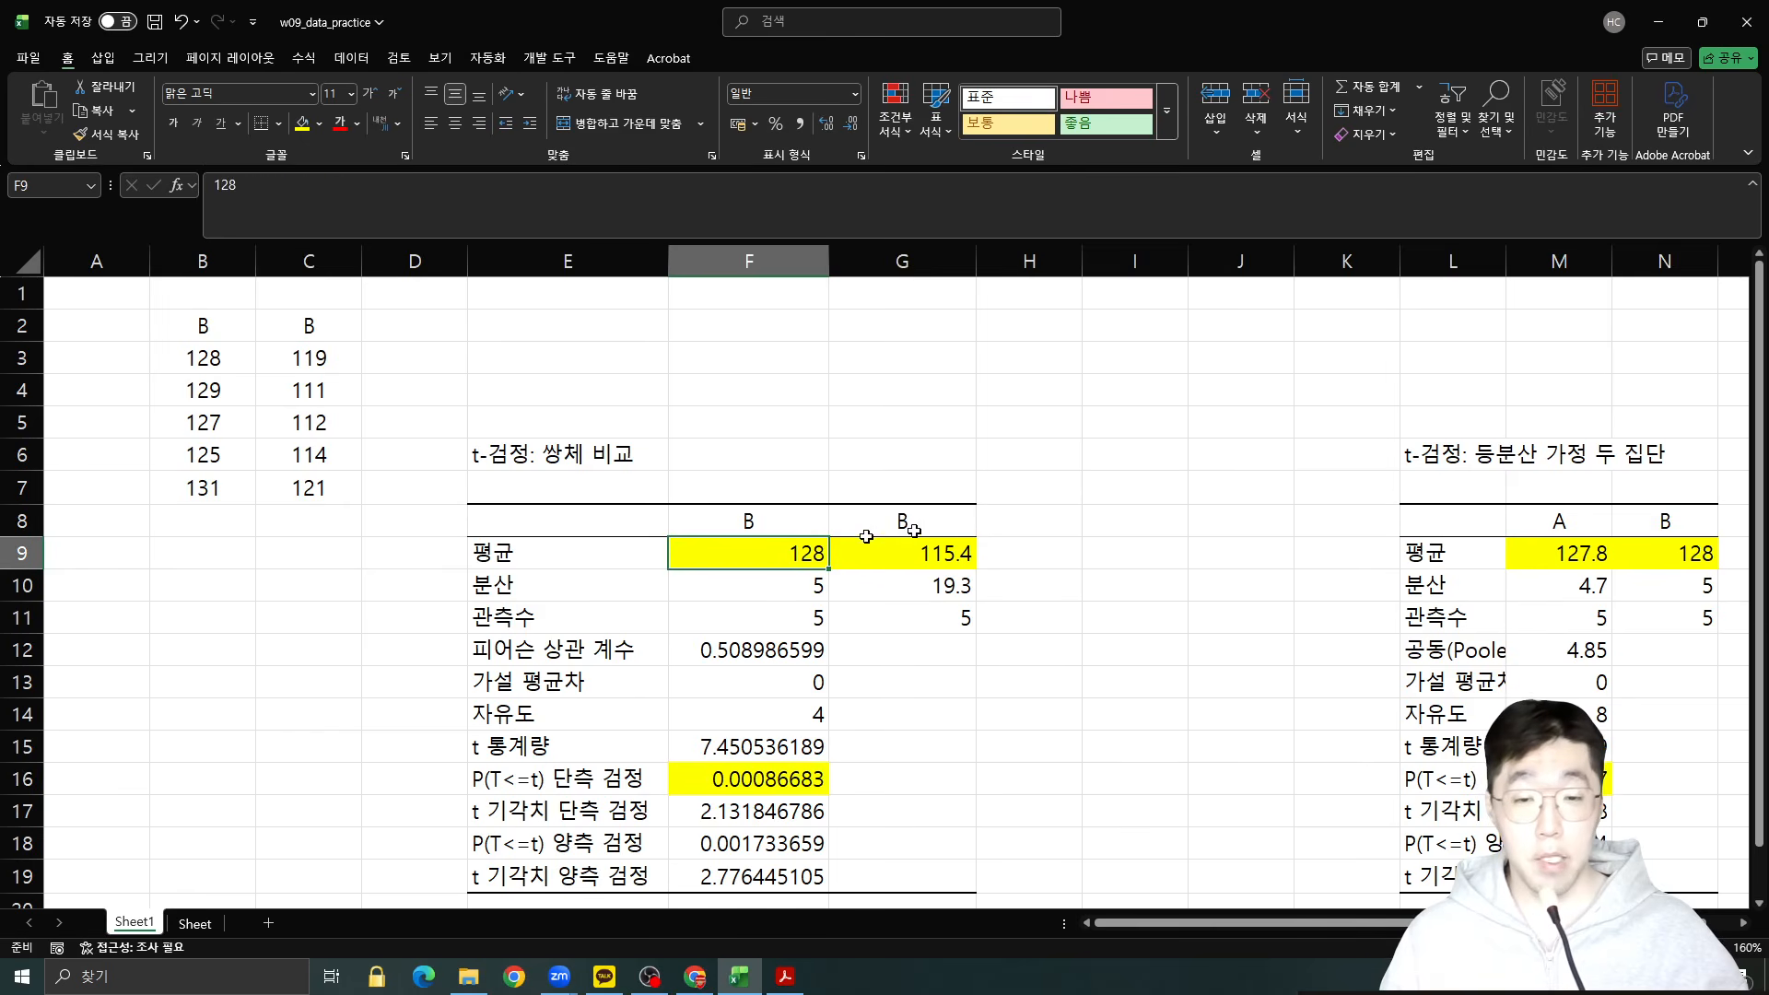
click(956, 553)
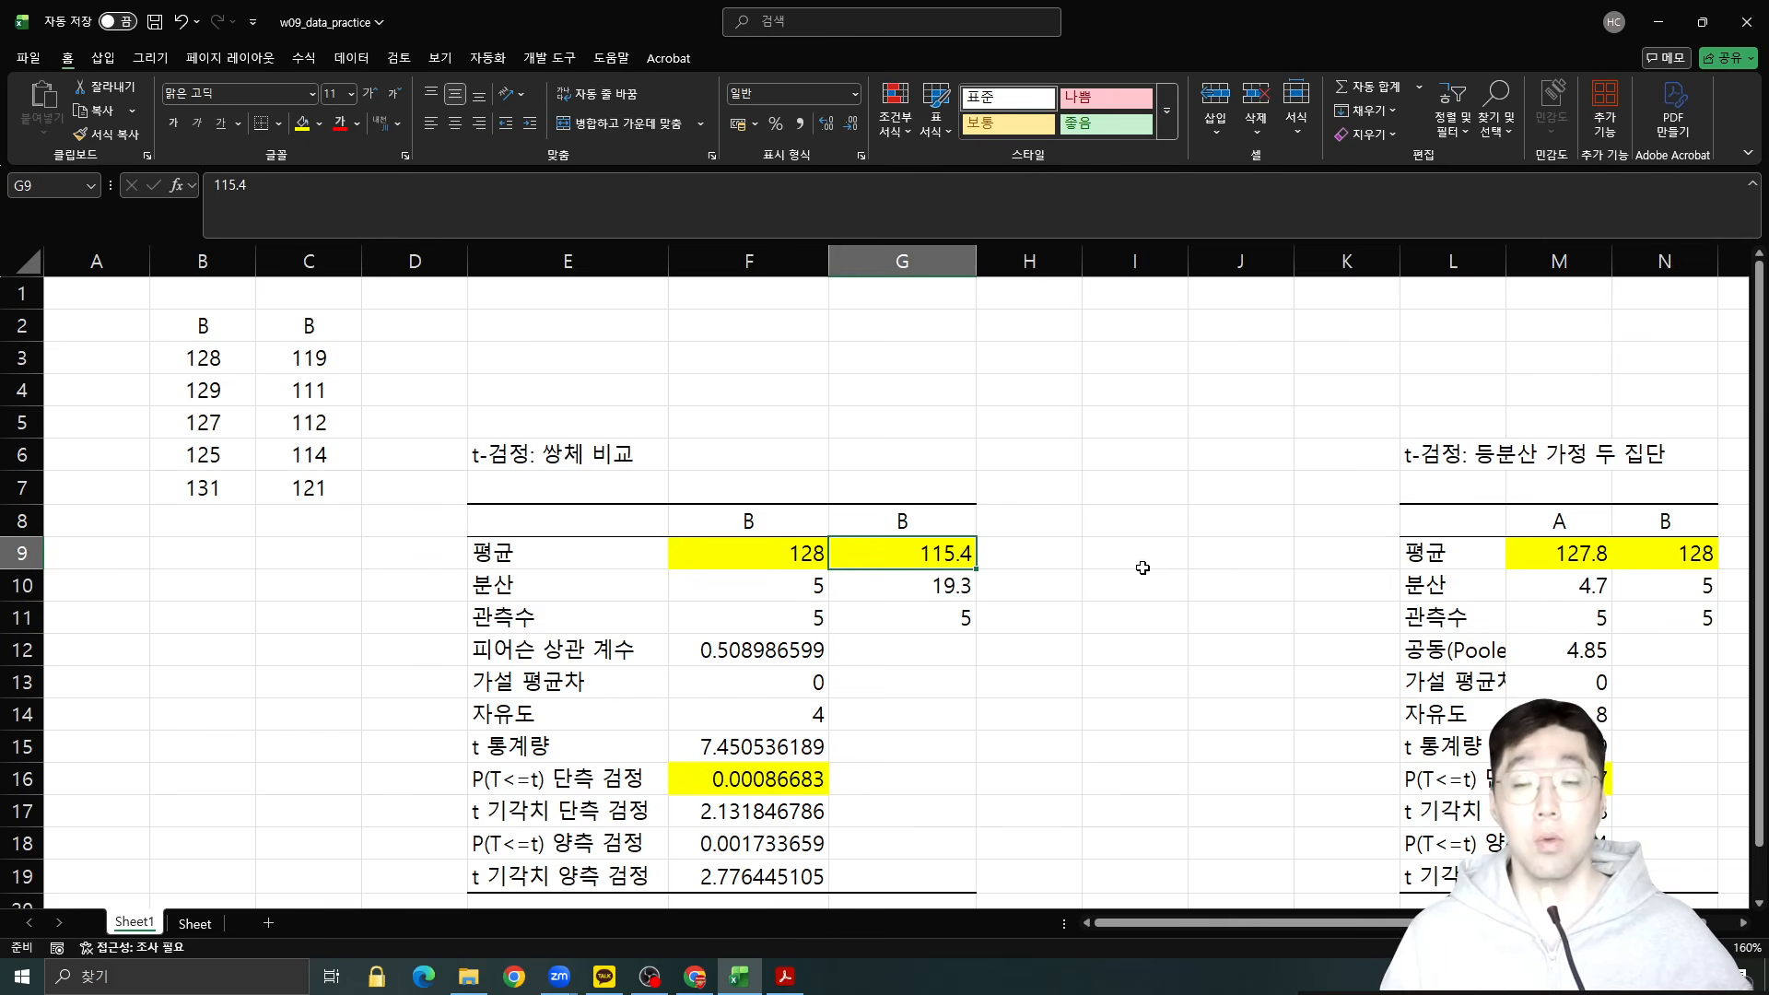
click(795, 786)
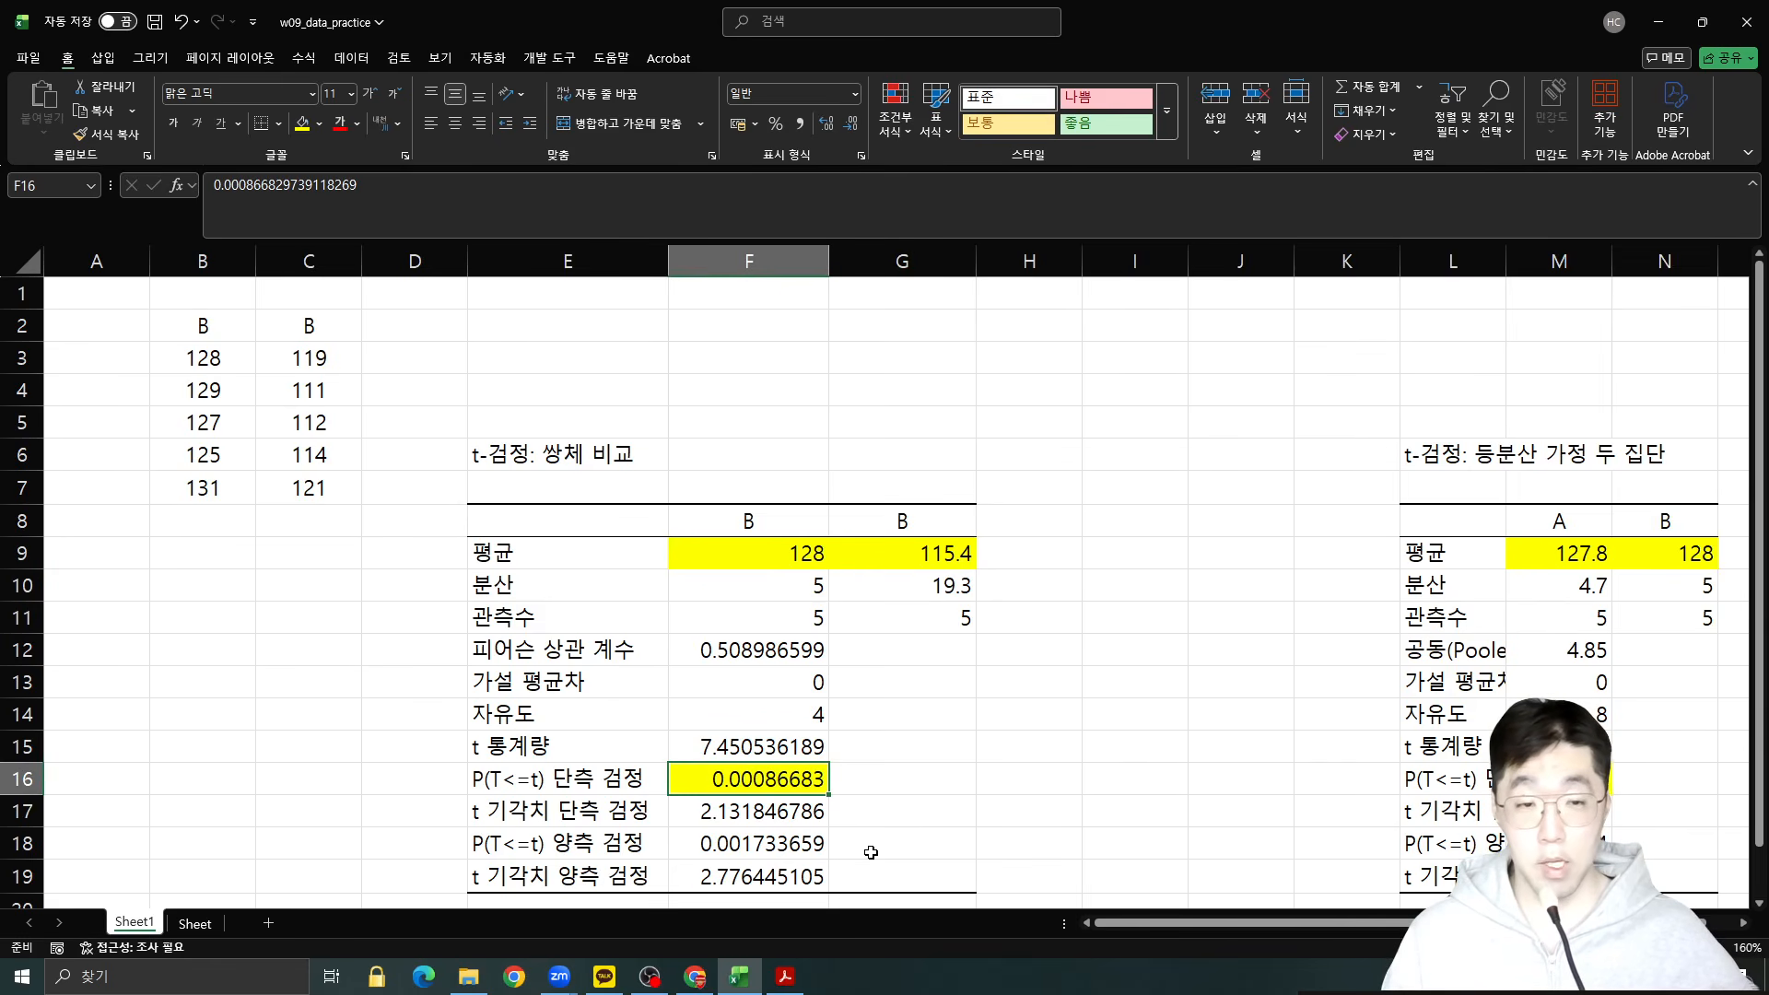
Narrow column F and move both t-test result tables side by side so the block starts at cell N6.
drag(534, 449, 885, 880)
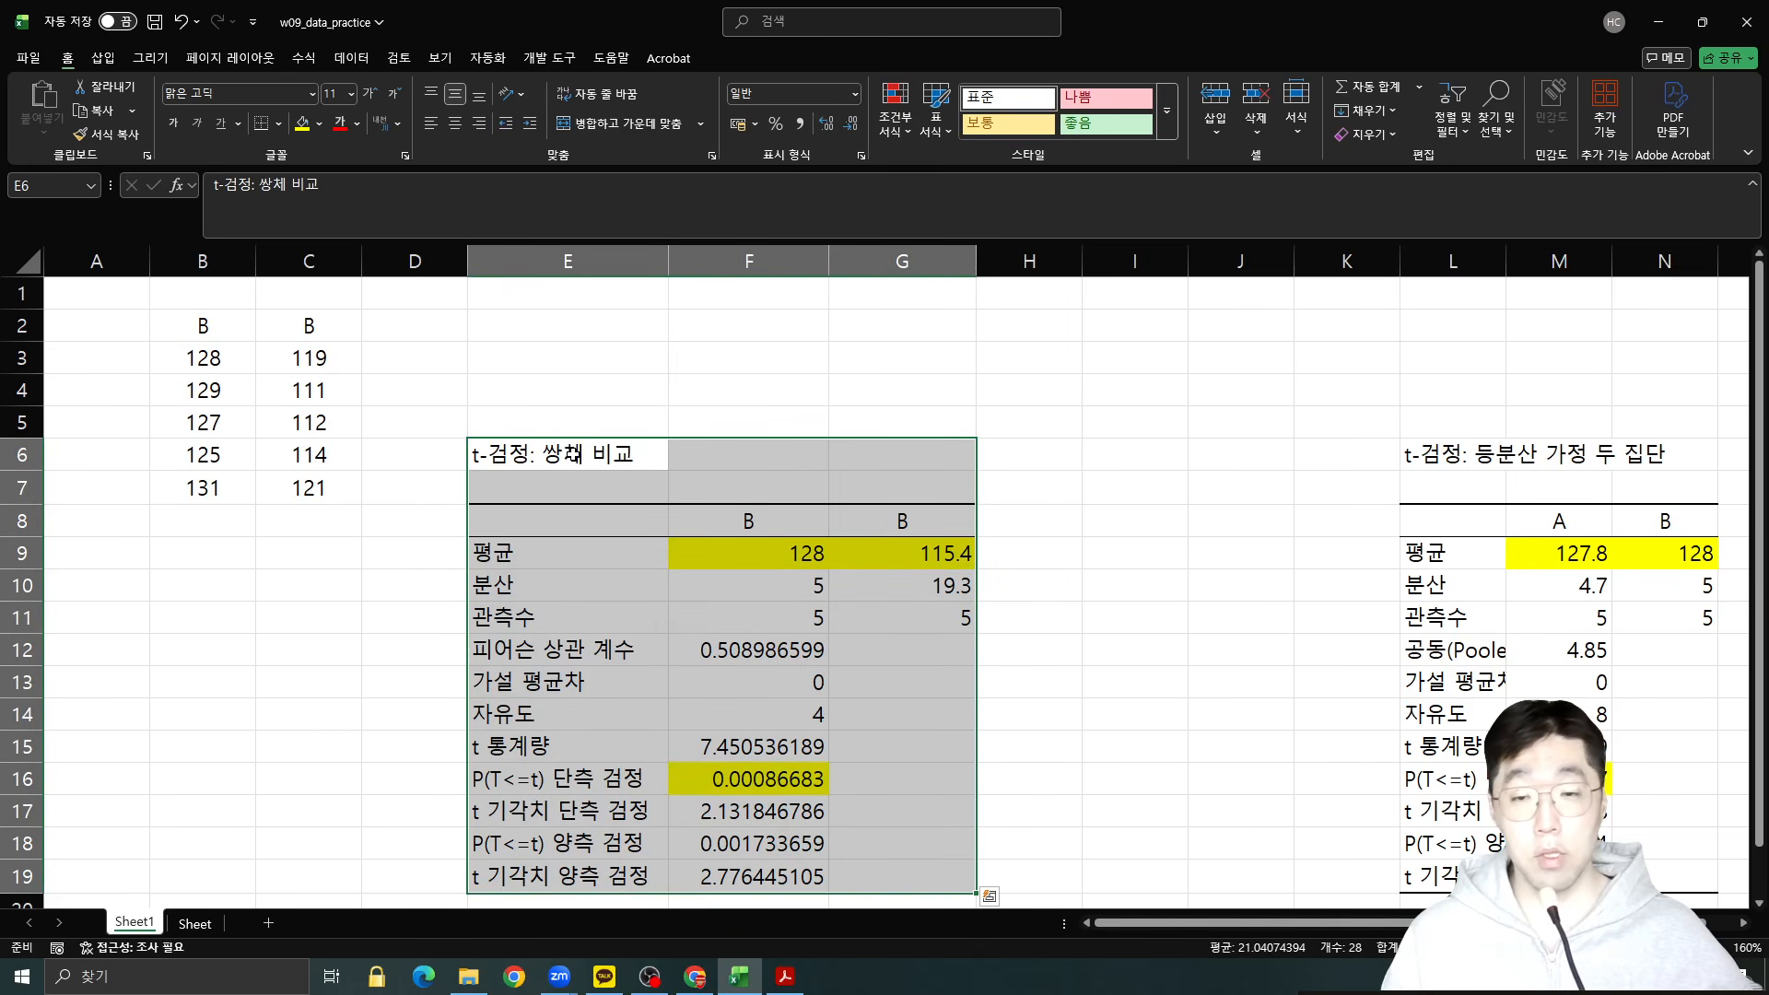
drag(827, 250, 774, 251)
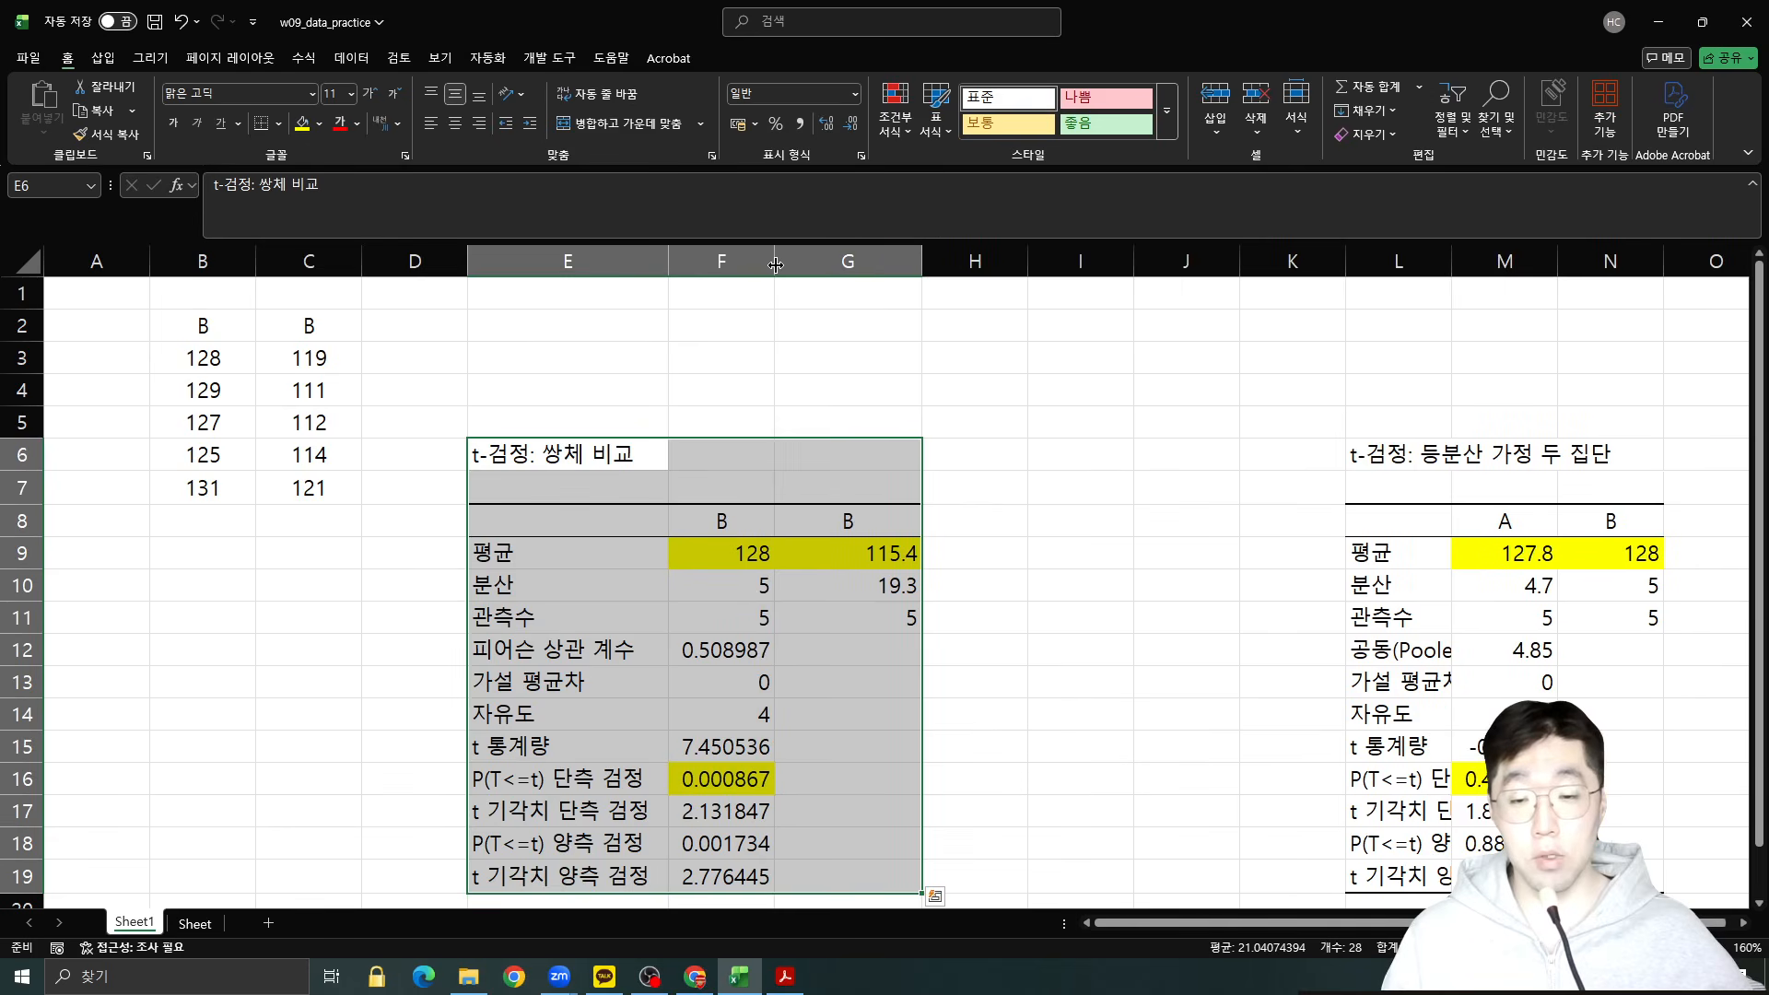
drag(597, 453, 896, 870)
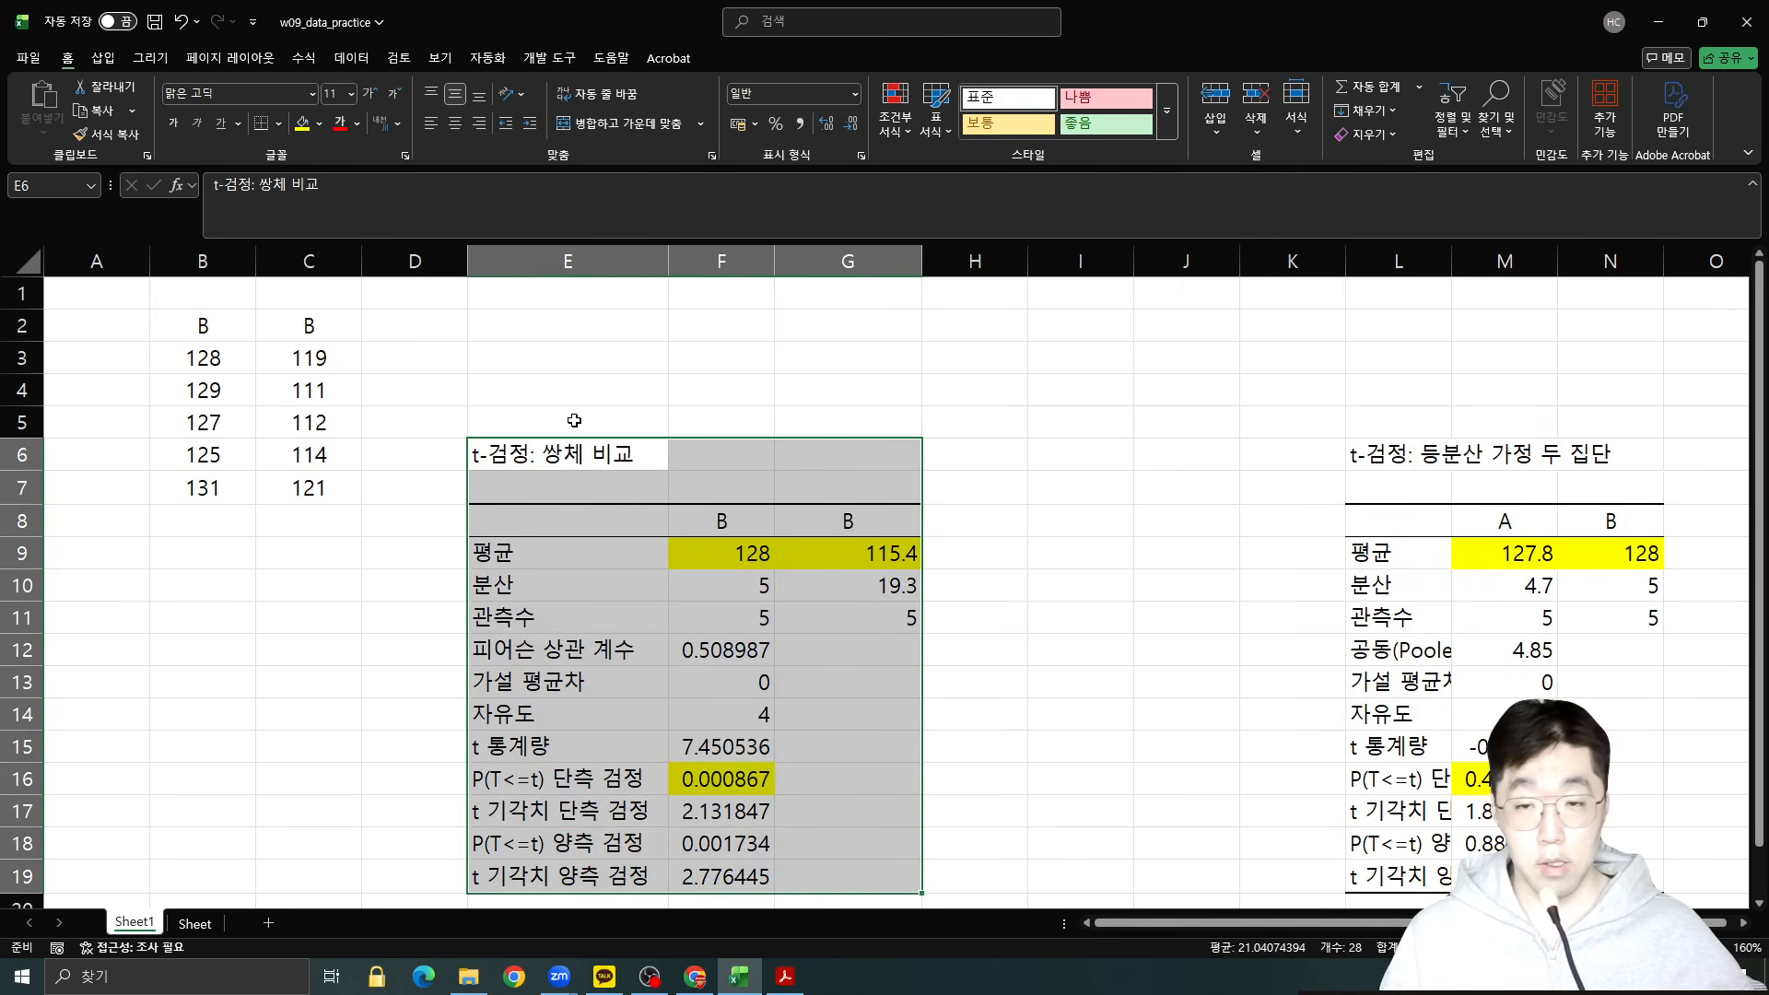
drag(587, 443, 1631, 877)
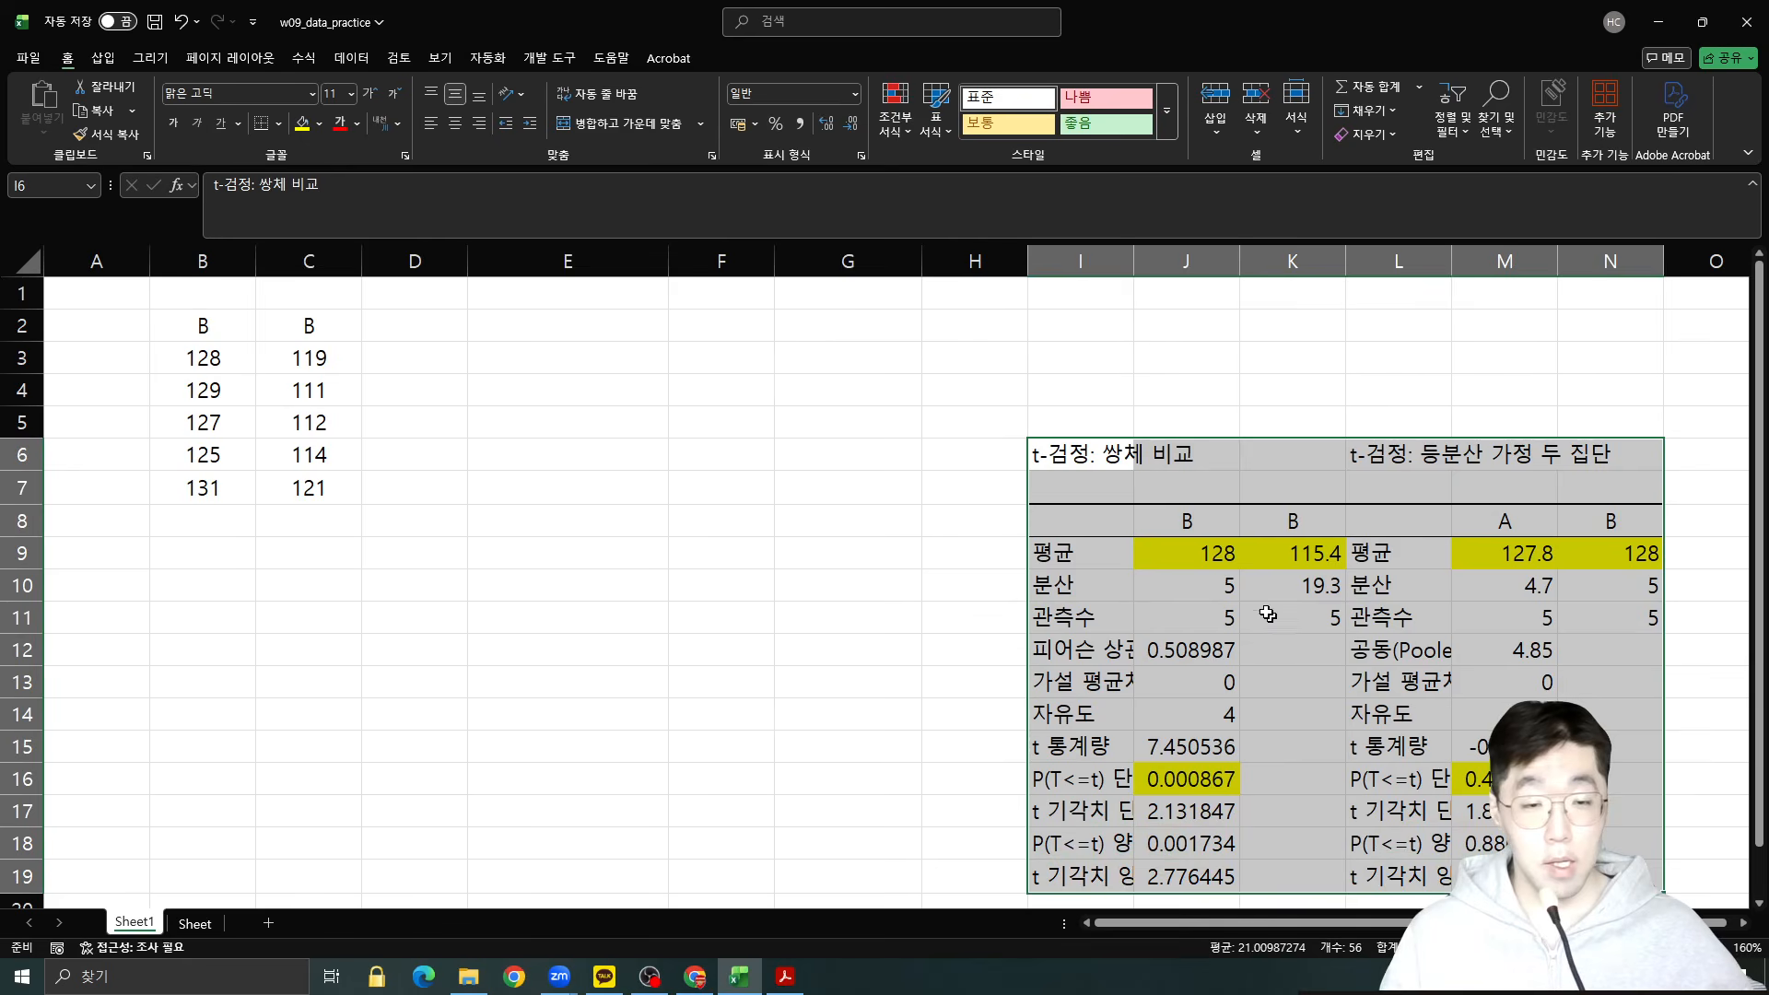
drag(1068, 434, 1661, 463)
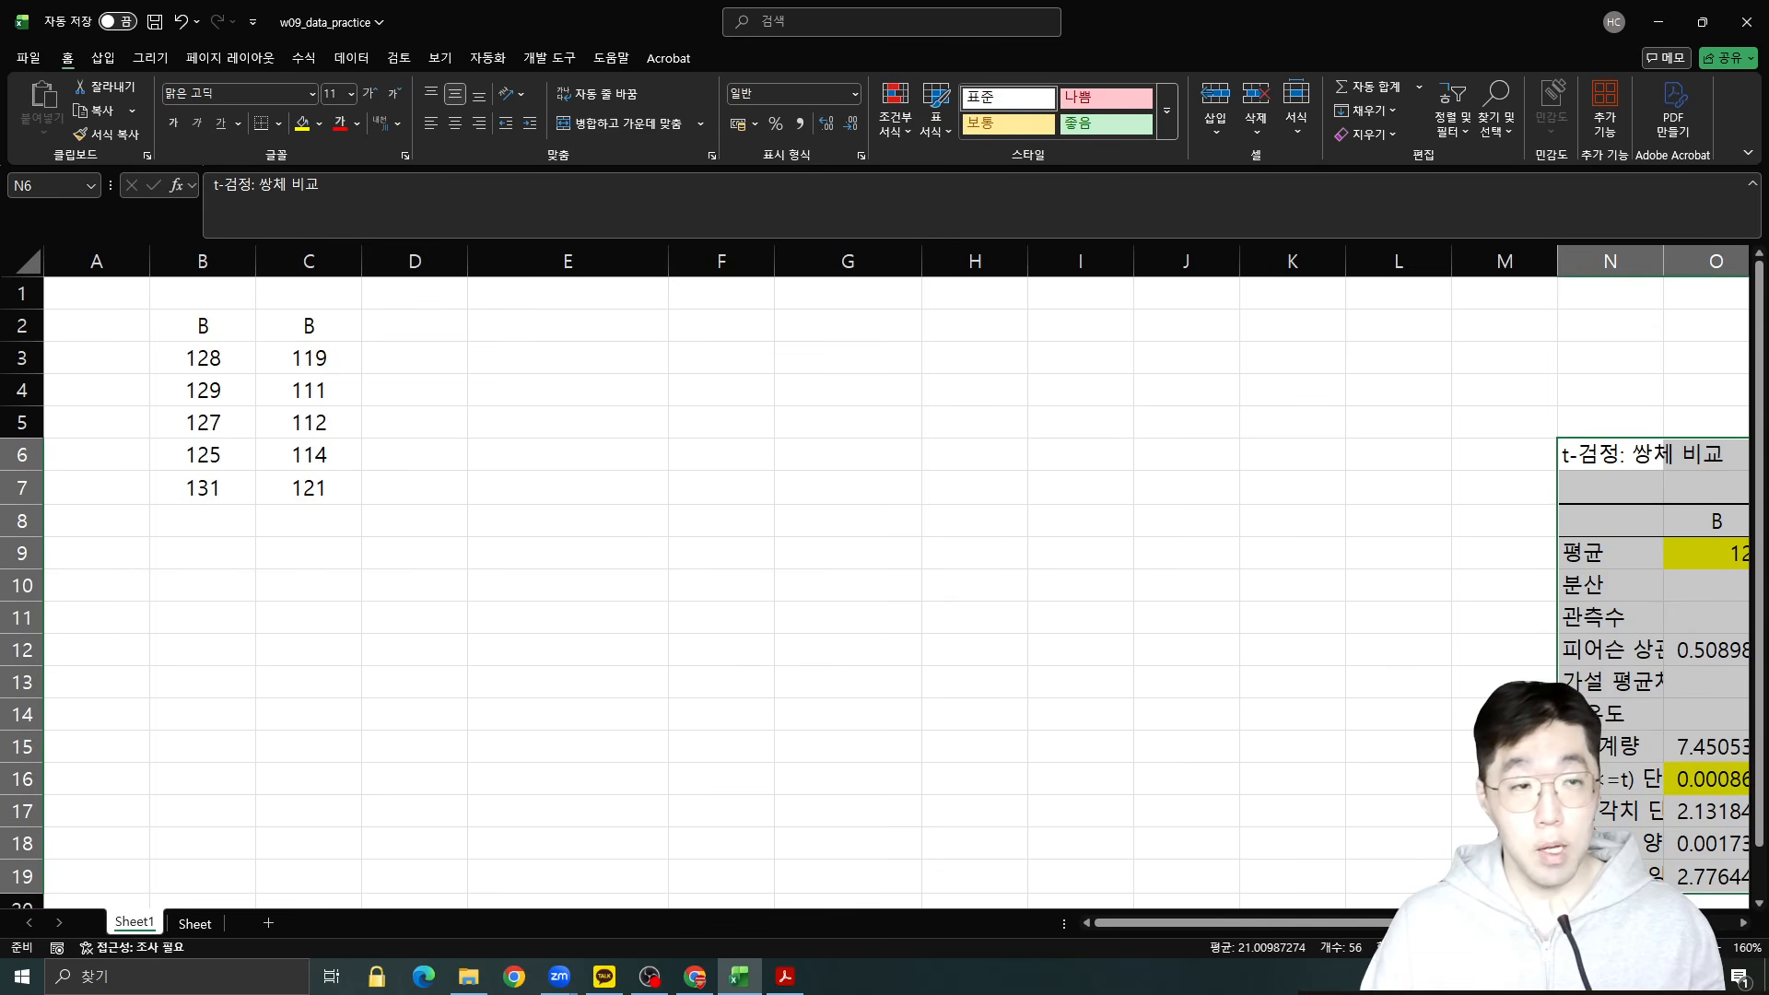
Restore the workbook window beside the slides and move group B's data from B2:B7 to C2:C7, replacing the existing values.
click(1703, 21)
drag(691, 139, 725, 20)
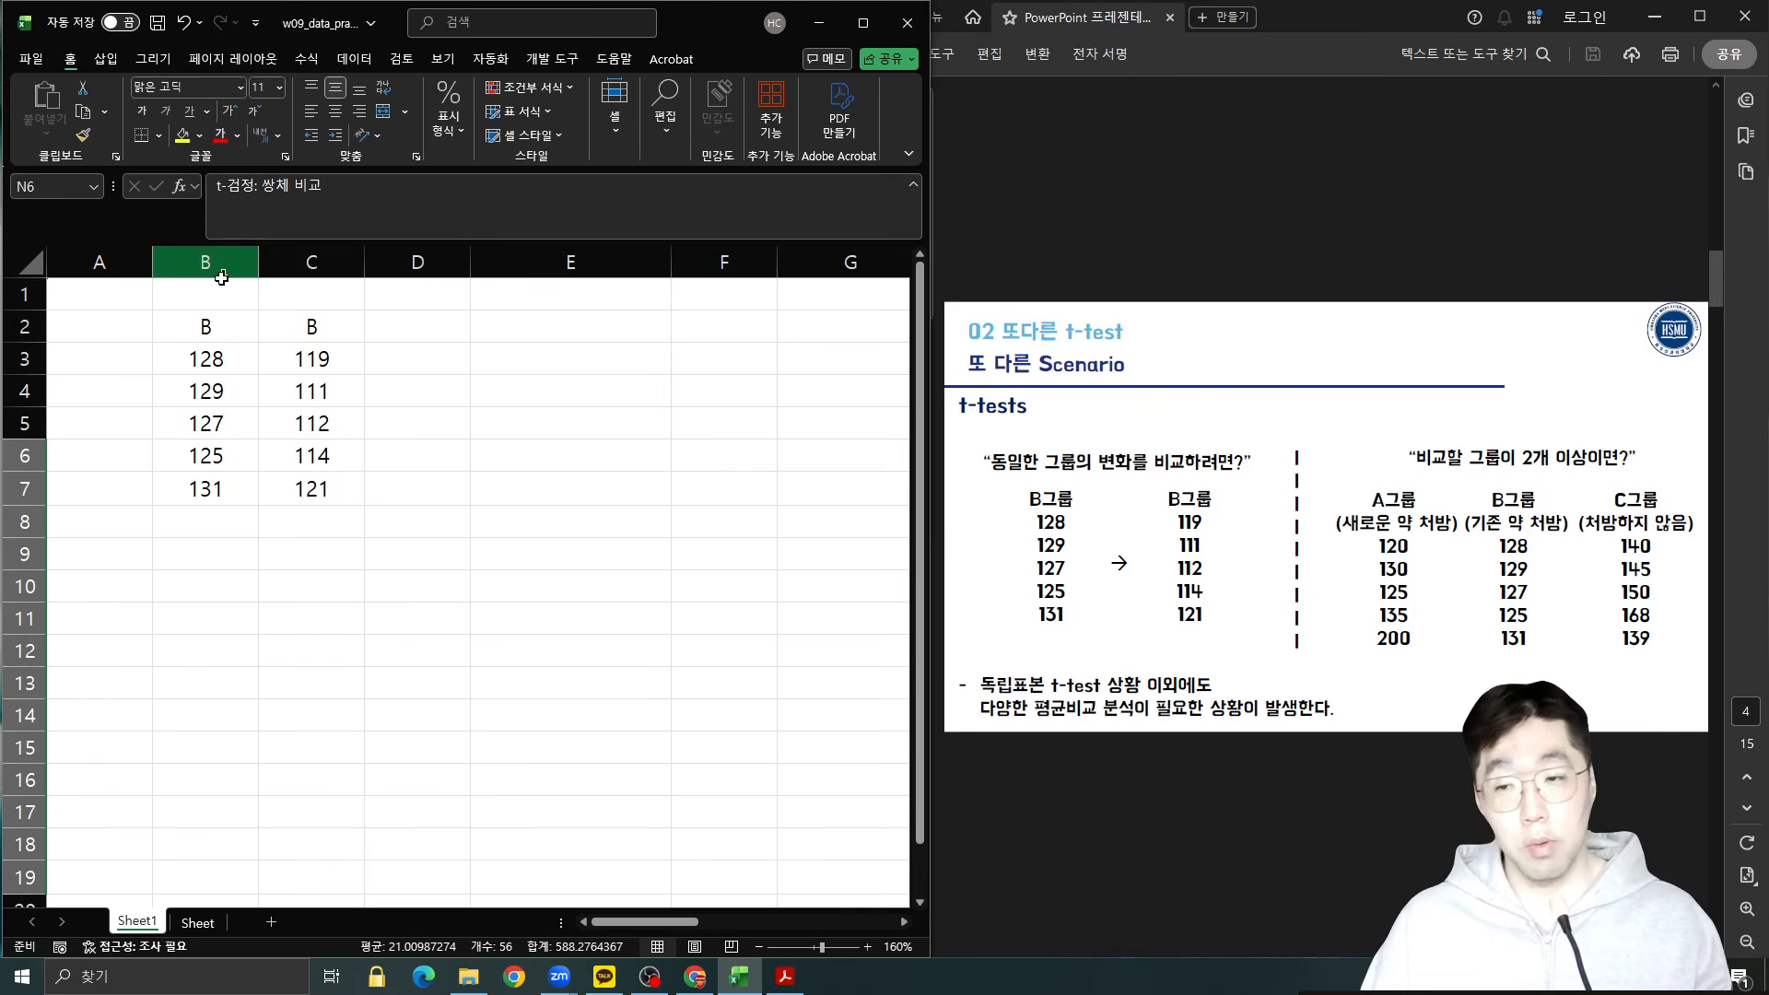
click(231, 328)
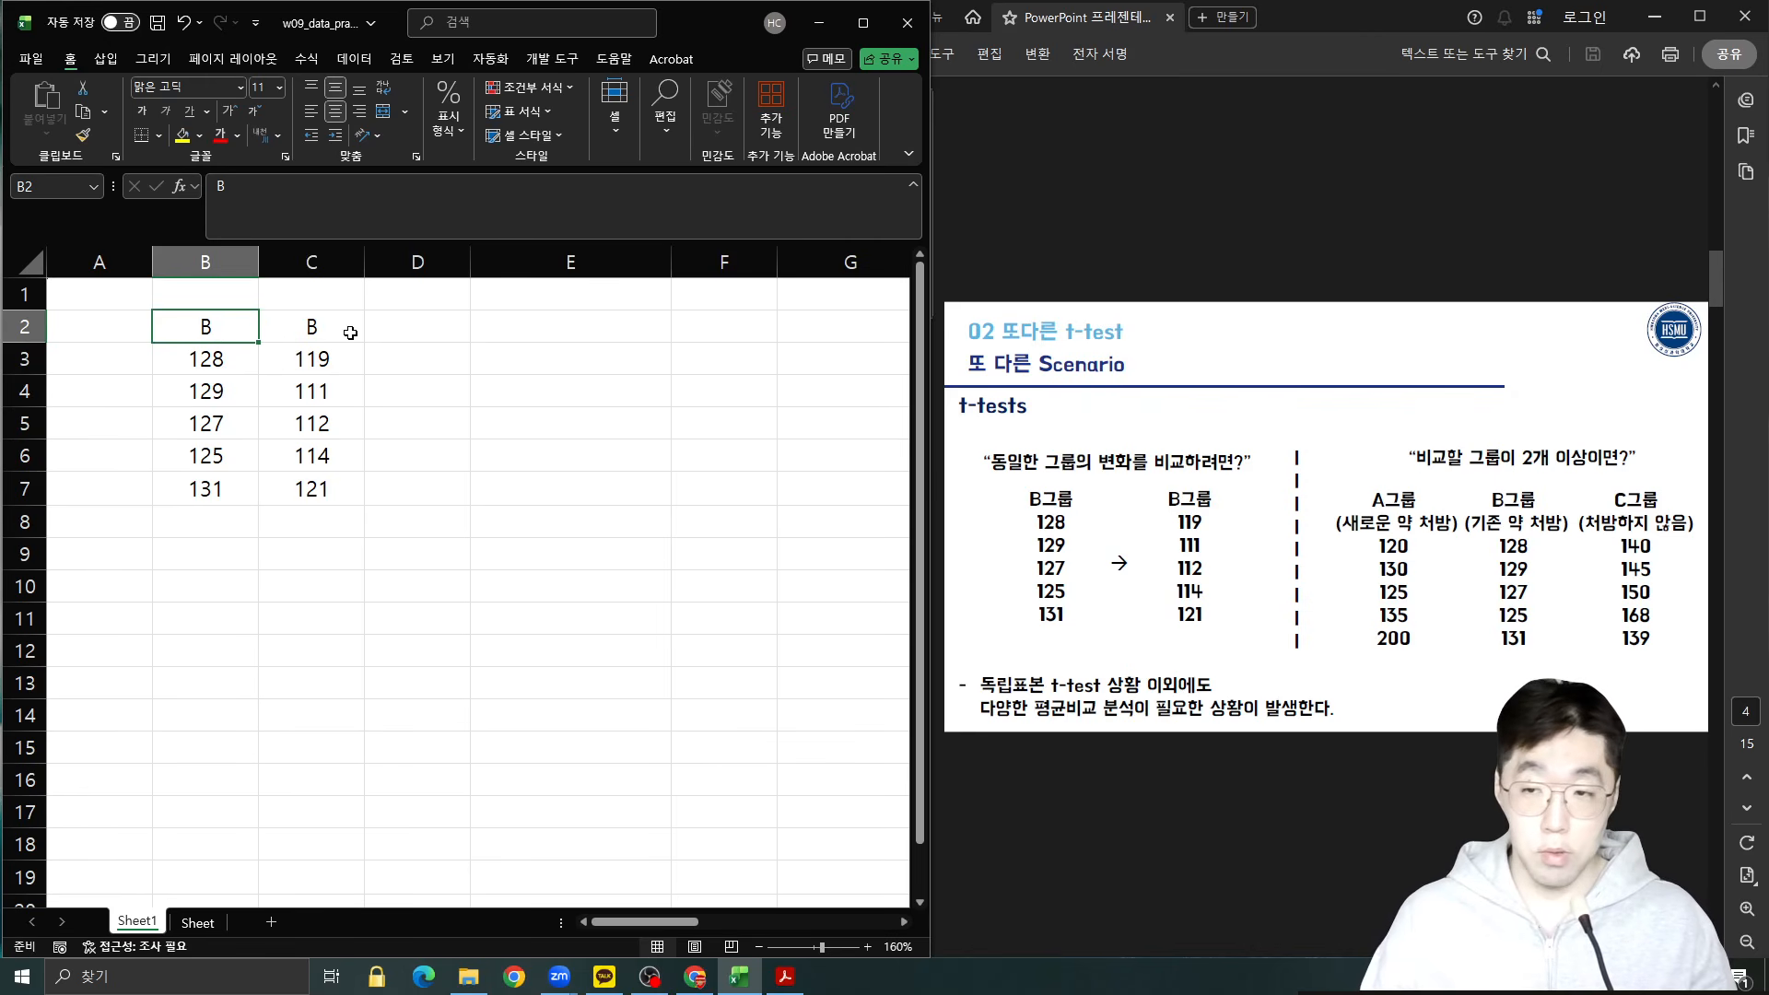
click(305, 339)
drag(305, 342, 319, 489)
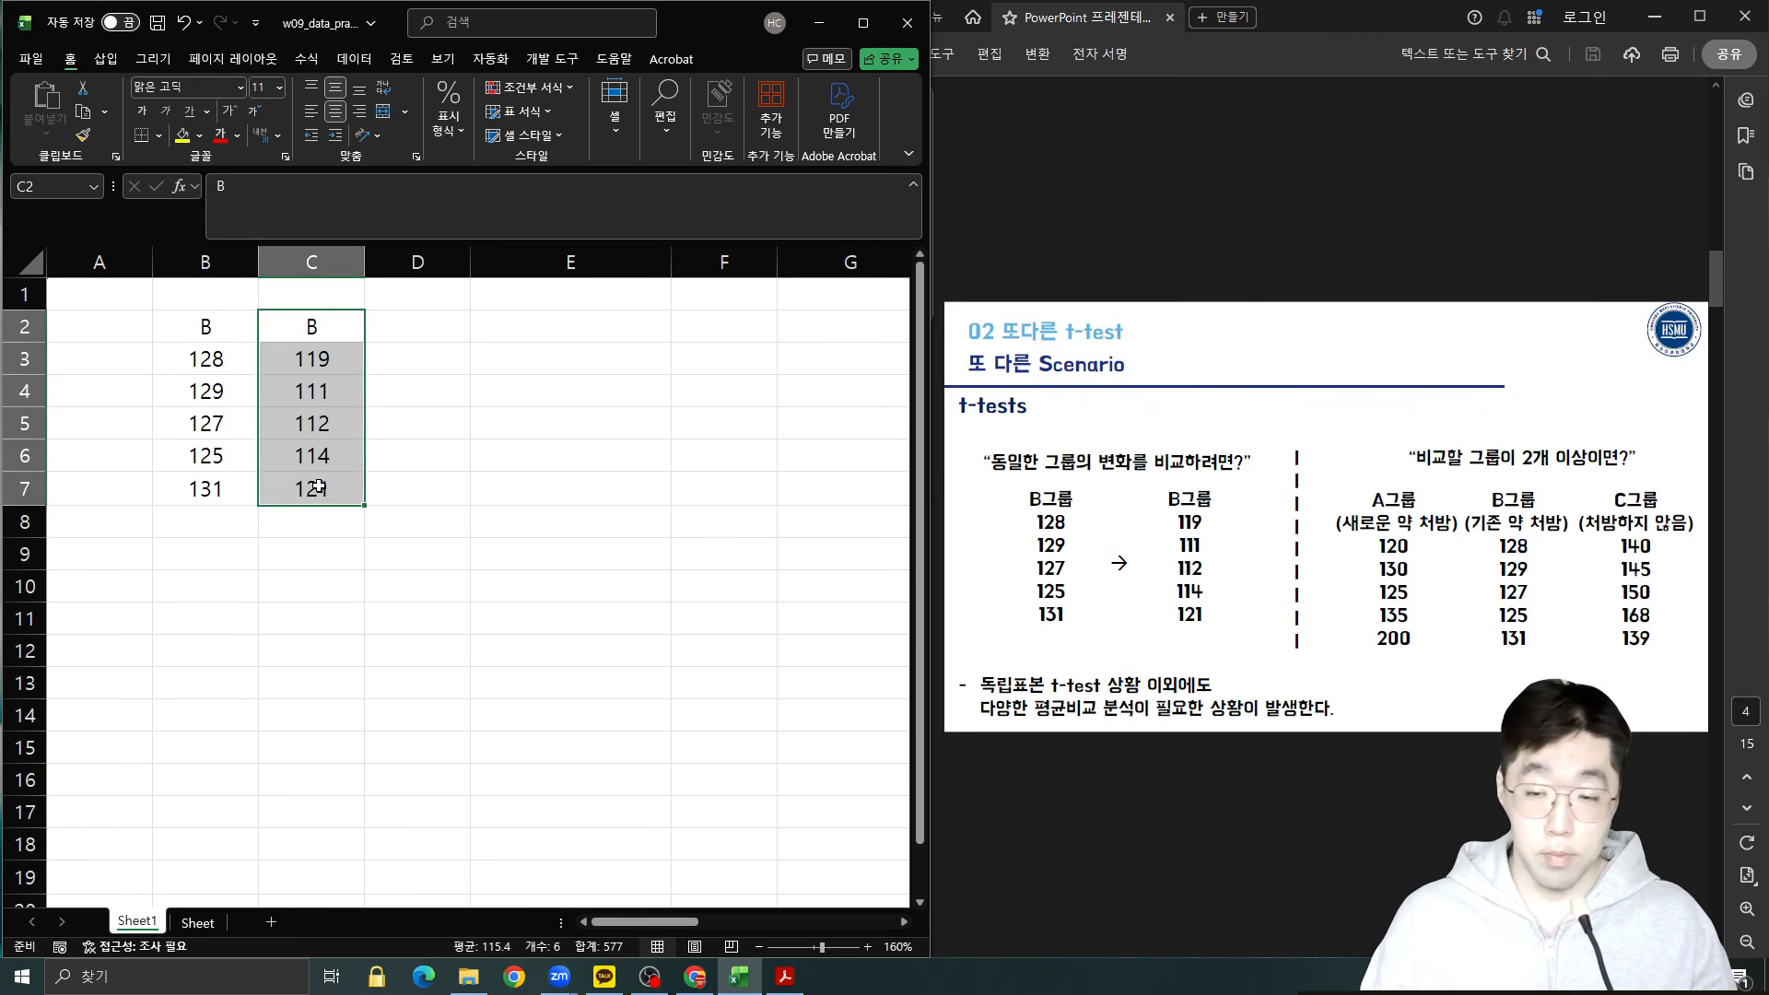
drag(197, 328, 326, 509)
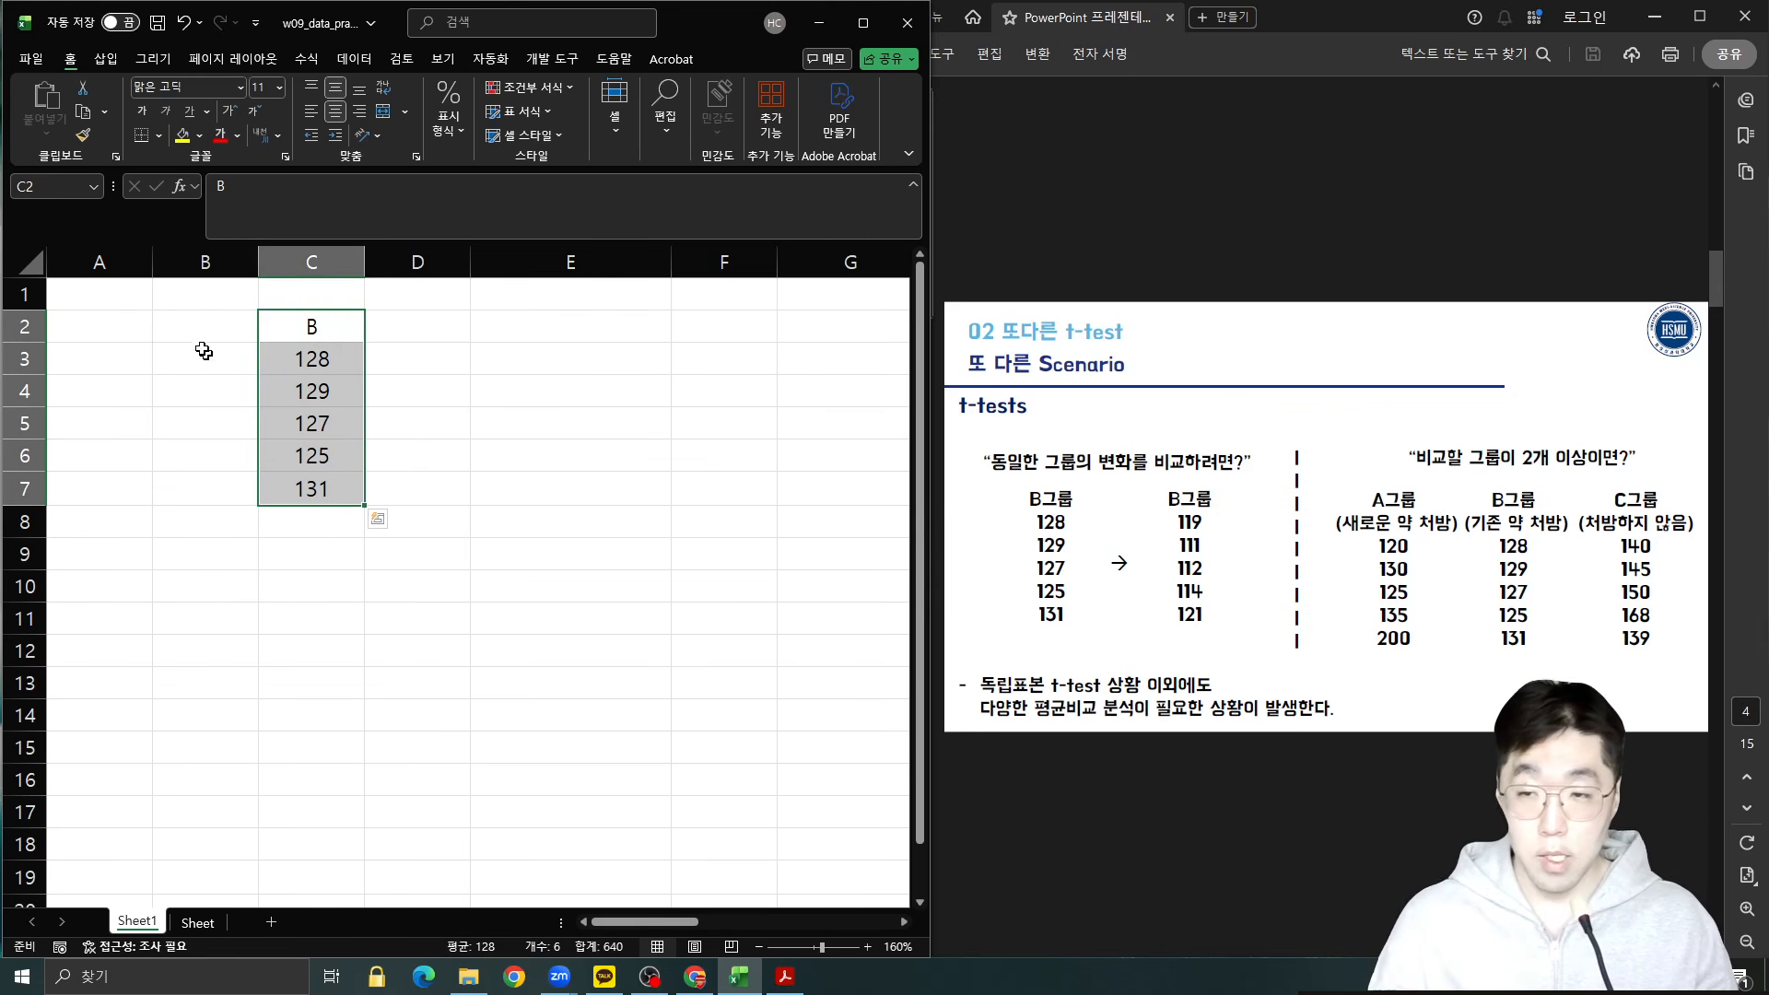
Enter the group headers A in cell B2 and C in cell D2.
click(209, 319)
text(s)
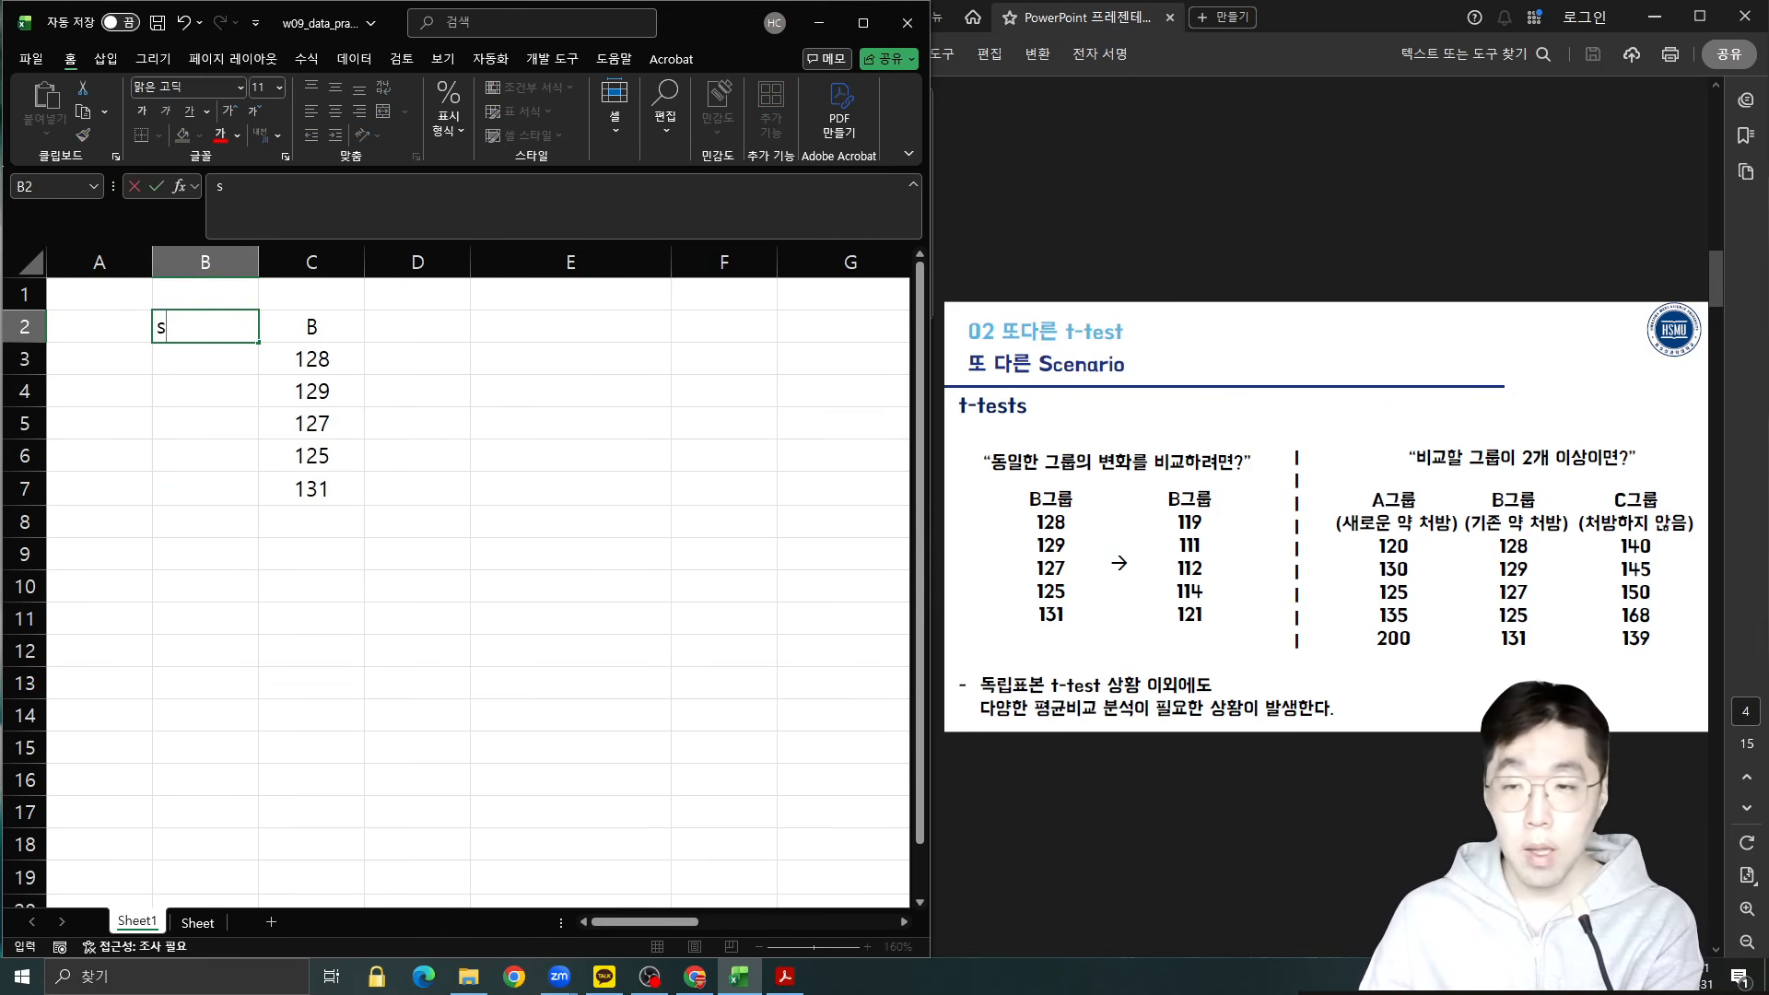
text(A)
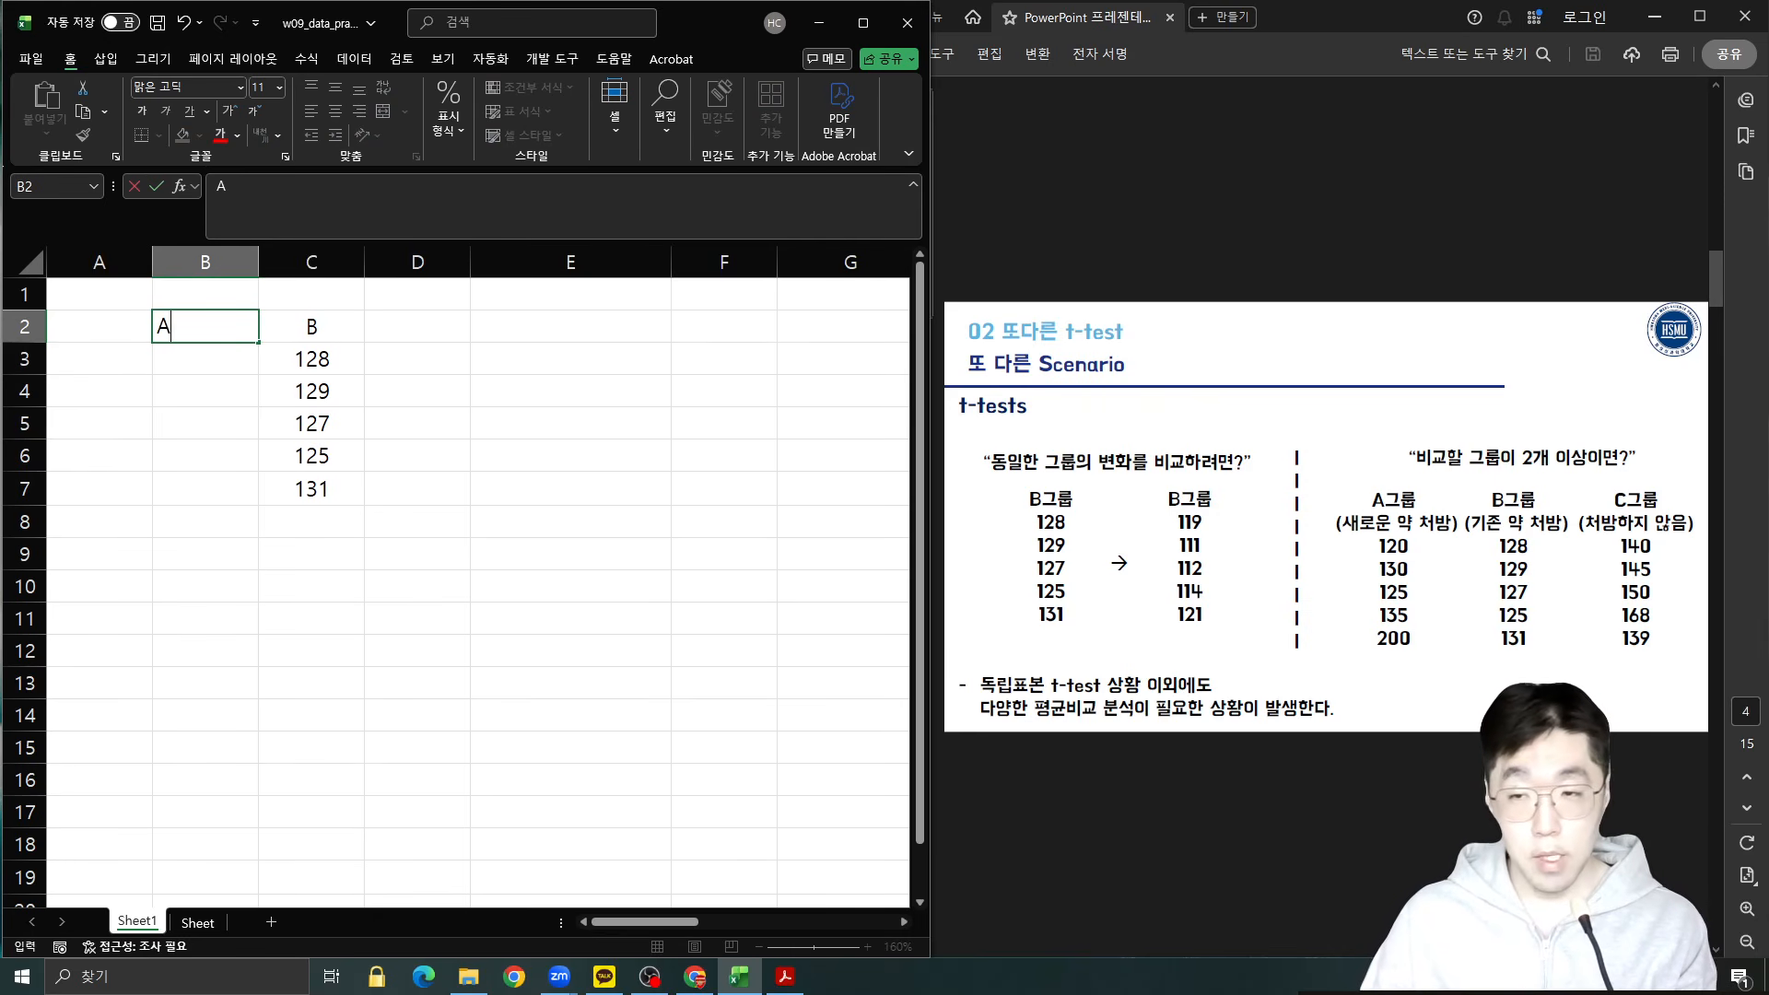
key(Return)
key(Up)
key(Right)
key(Right)
text(C)
key(Return)
key(Down)
key(Left)
key(Left)
key(Up)
key(Left)
key(Right)
key(Down)
key(Up)
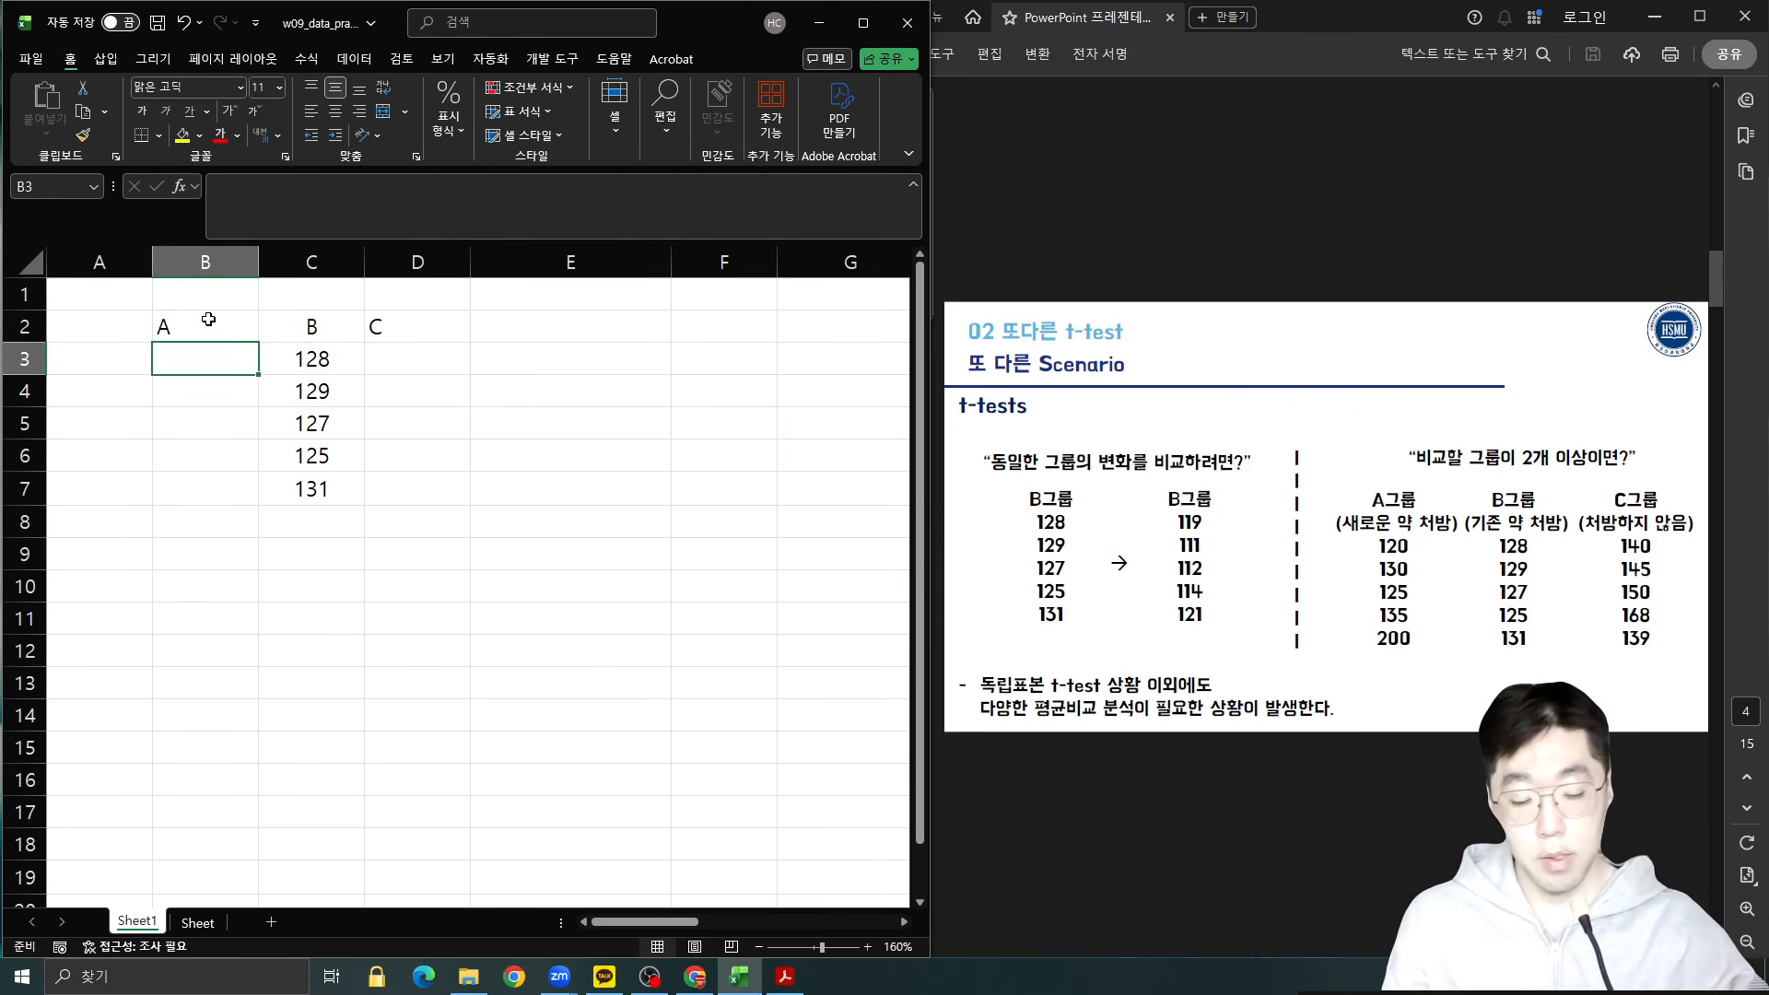
Enter group A's values 120, 130, 125, 135 and 200 in B3:B7.
text(120)
key(Return)
text(130)
key(Return)
text(125)
key(Return)
text(135)
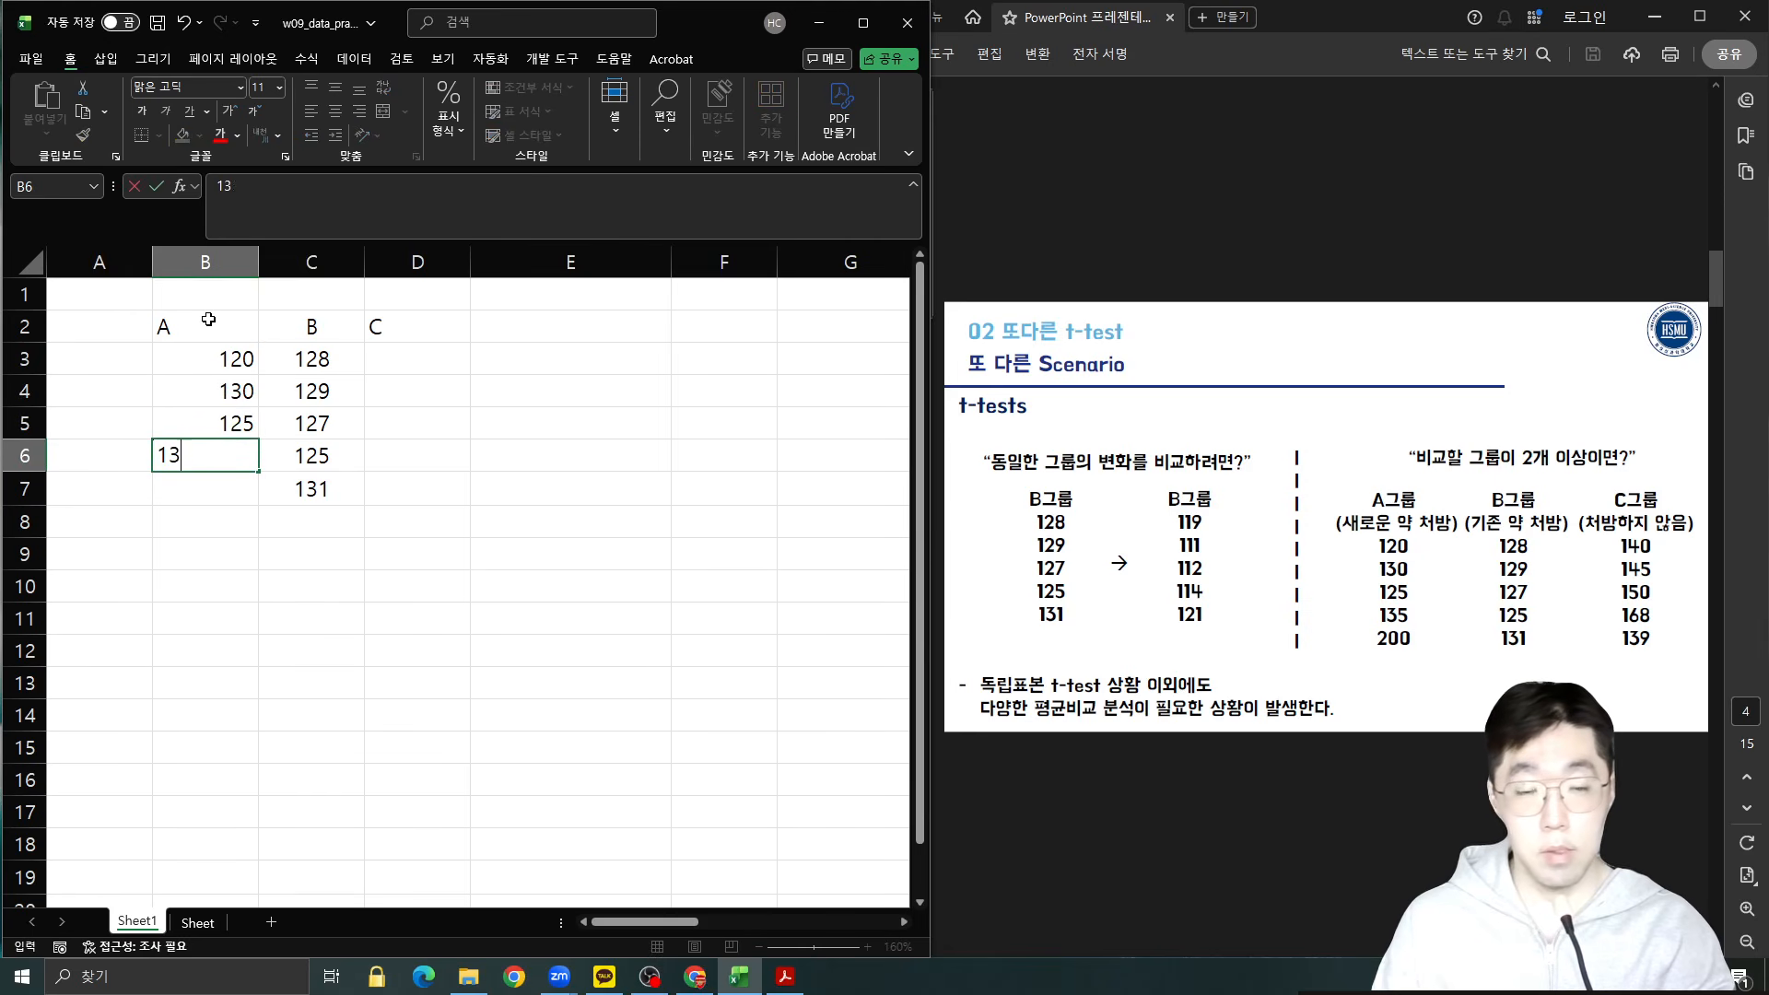
key(Return)
text(1)
key(BackSpace)
text(200)
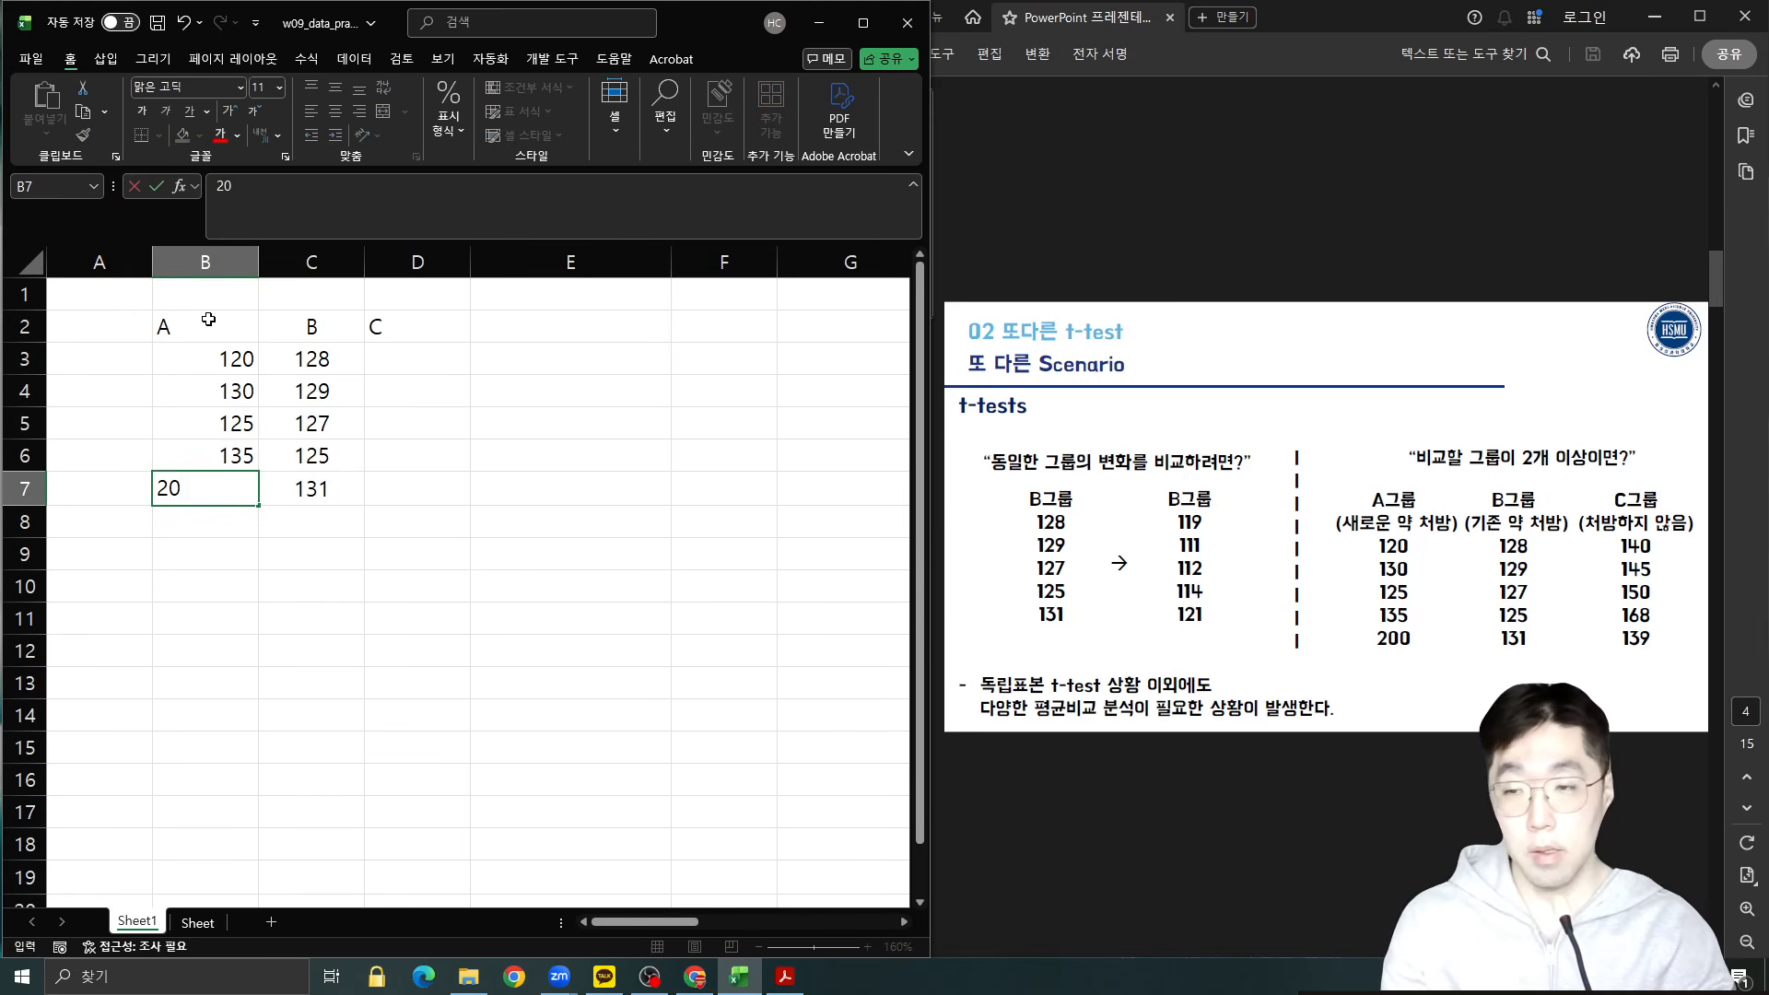
key(Return)
Enter group C's values 140, 145, 150, 168 and 139 in D3:D7.
key(Up)
key(Right)
key(Up)
key(Up)
key(Up)
key(Up)
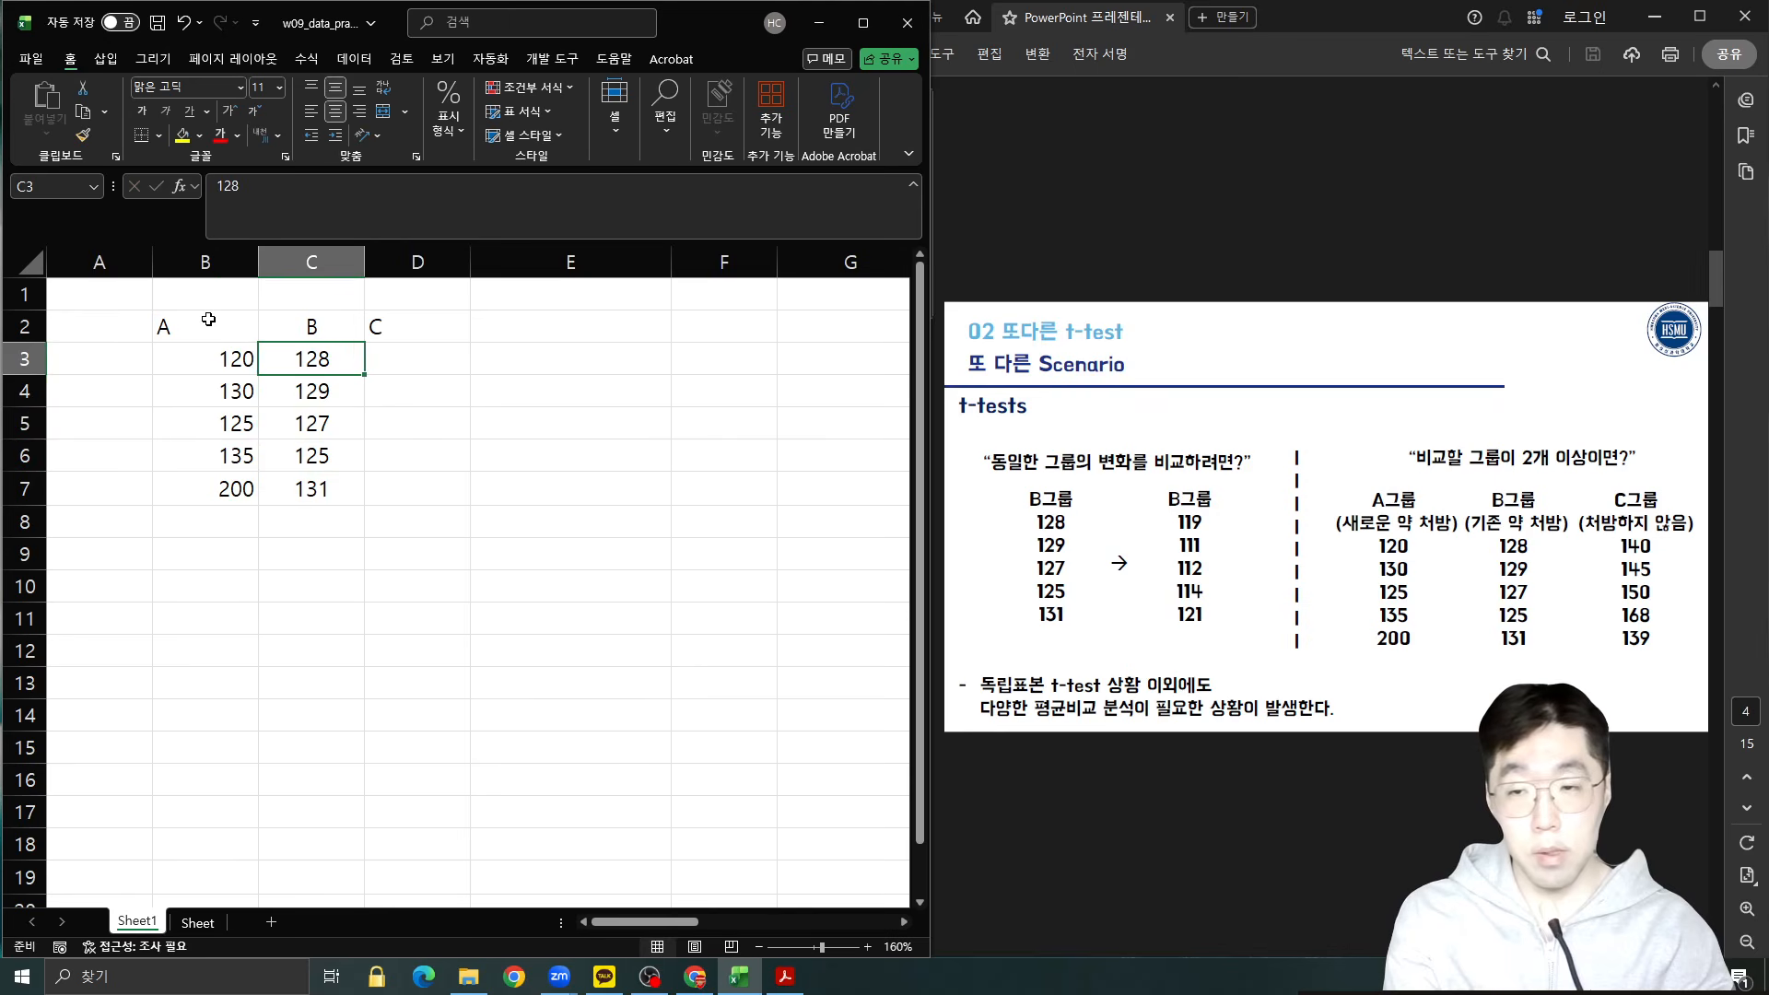
key(Right)
text(14)
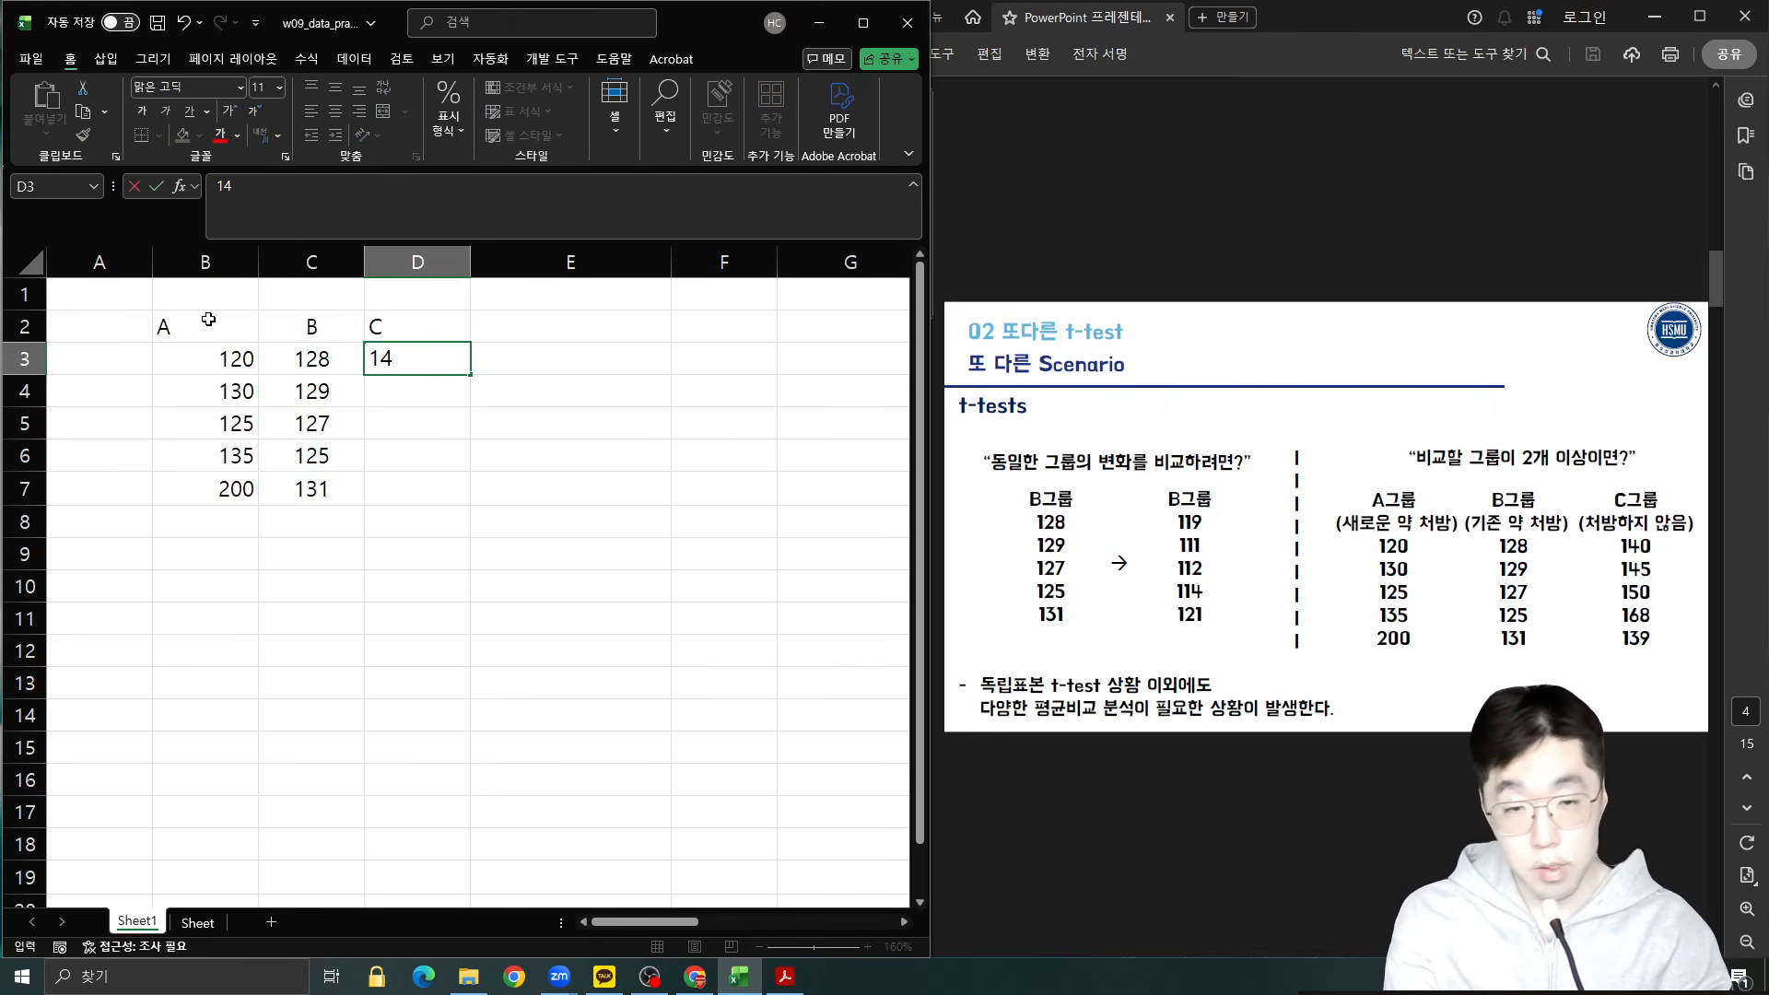
key(Return)
text(15)
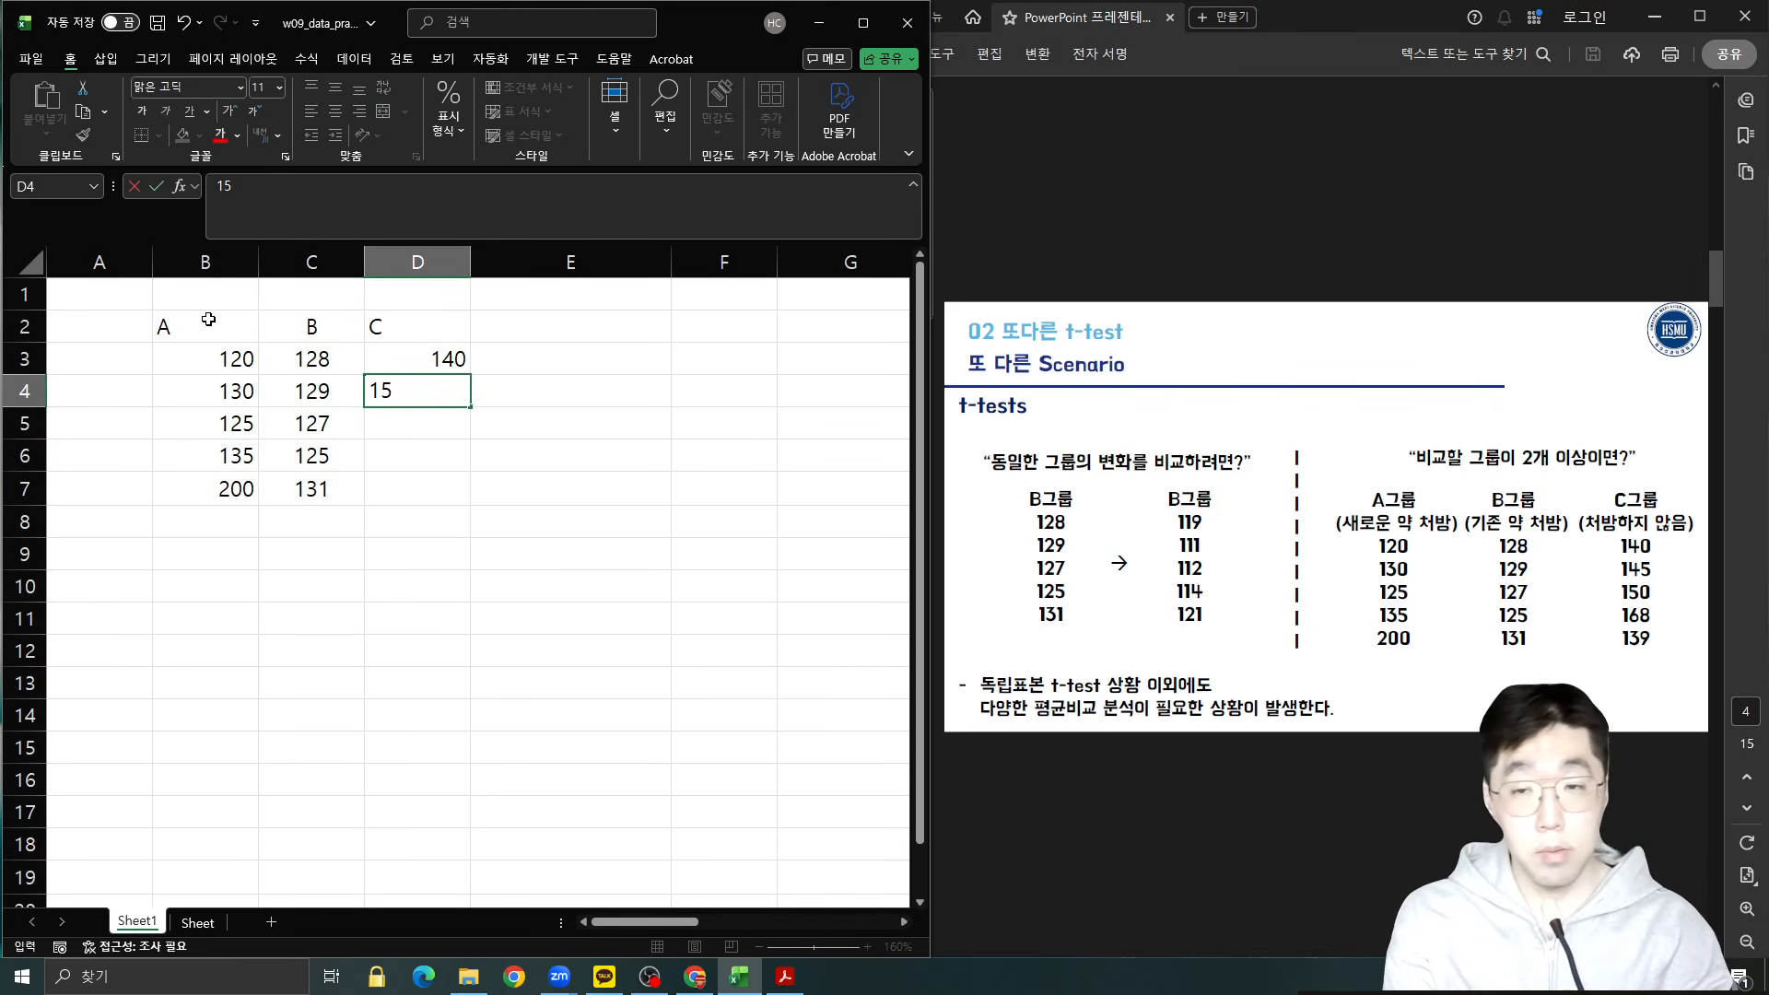
text(45)
key(Return)
text(150)
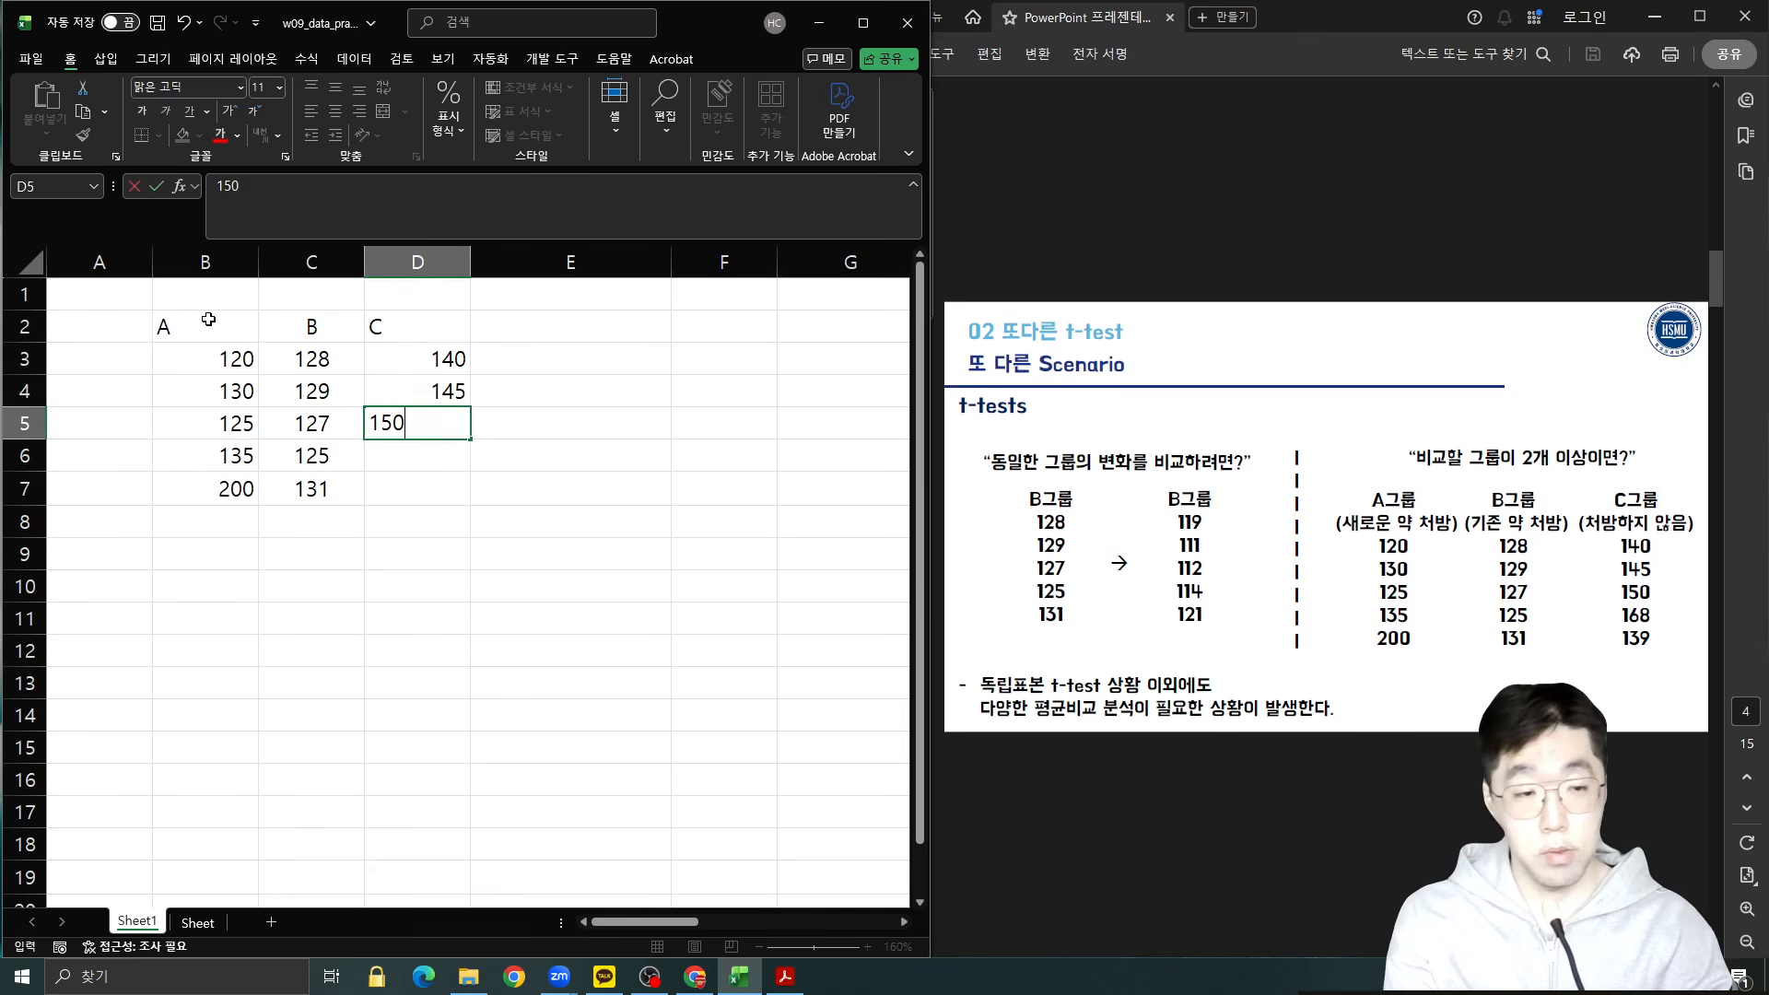
key(Return)
text(168)
key(Return)
text(139)
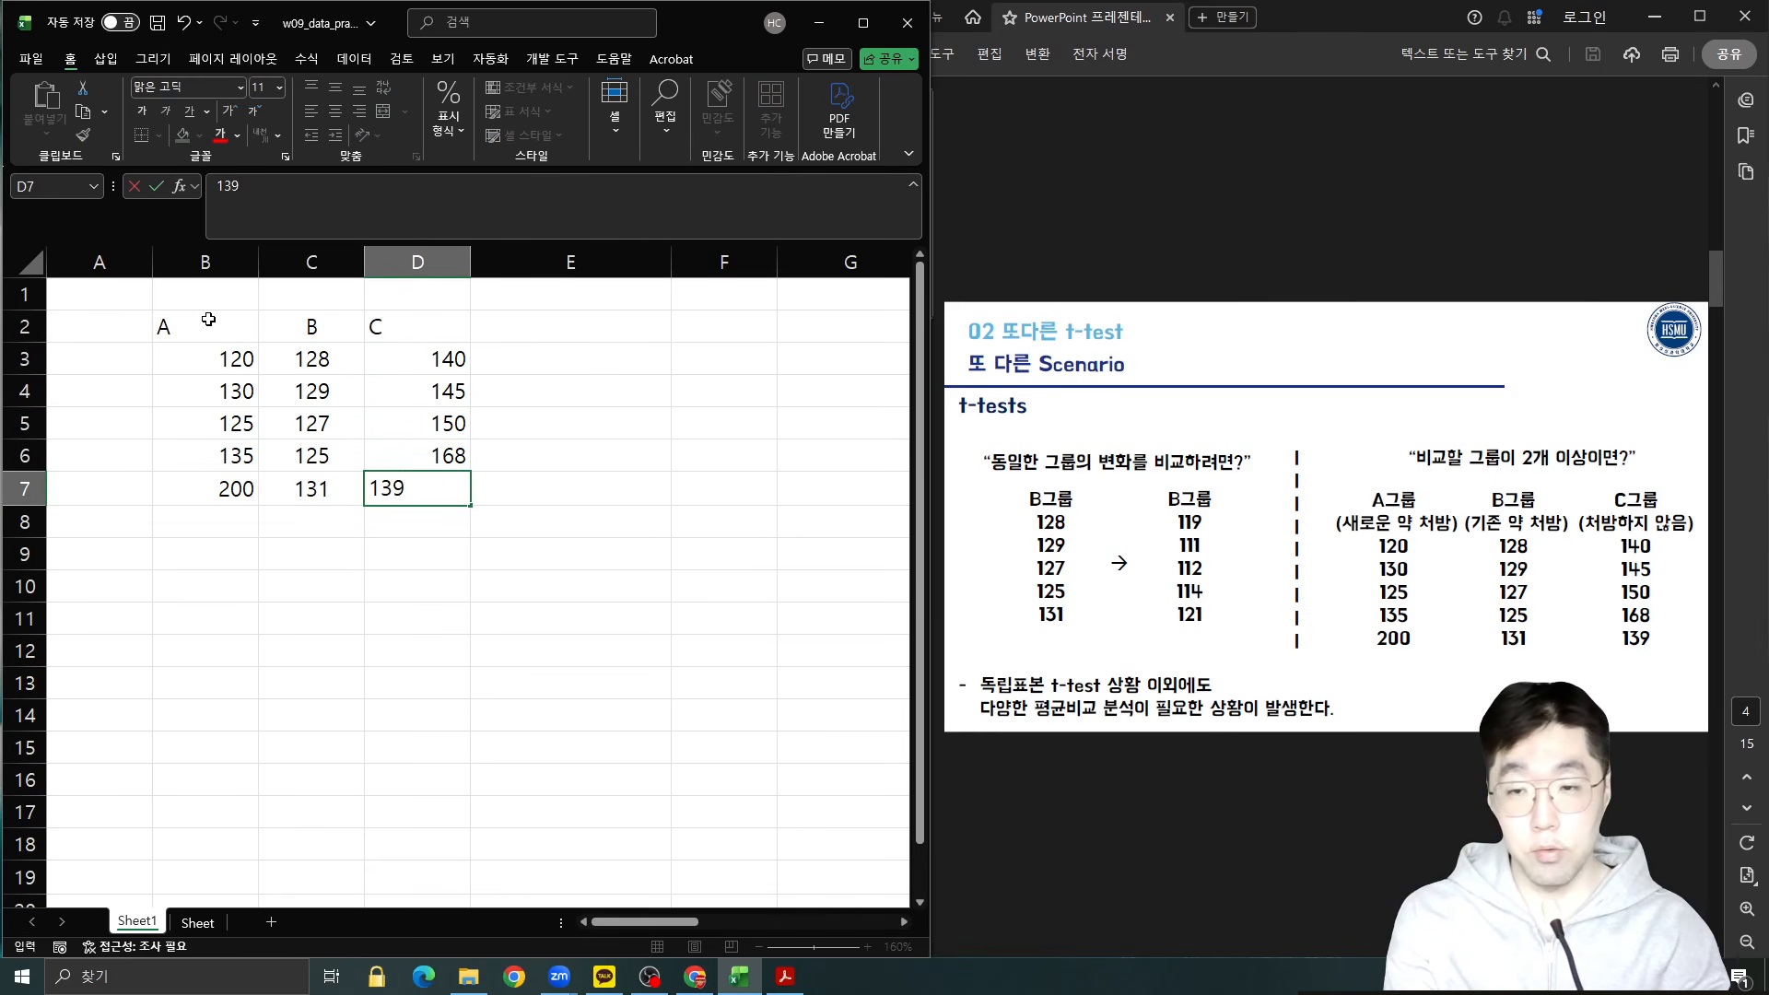
key(Return)
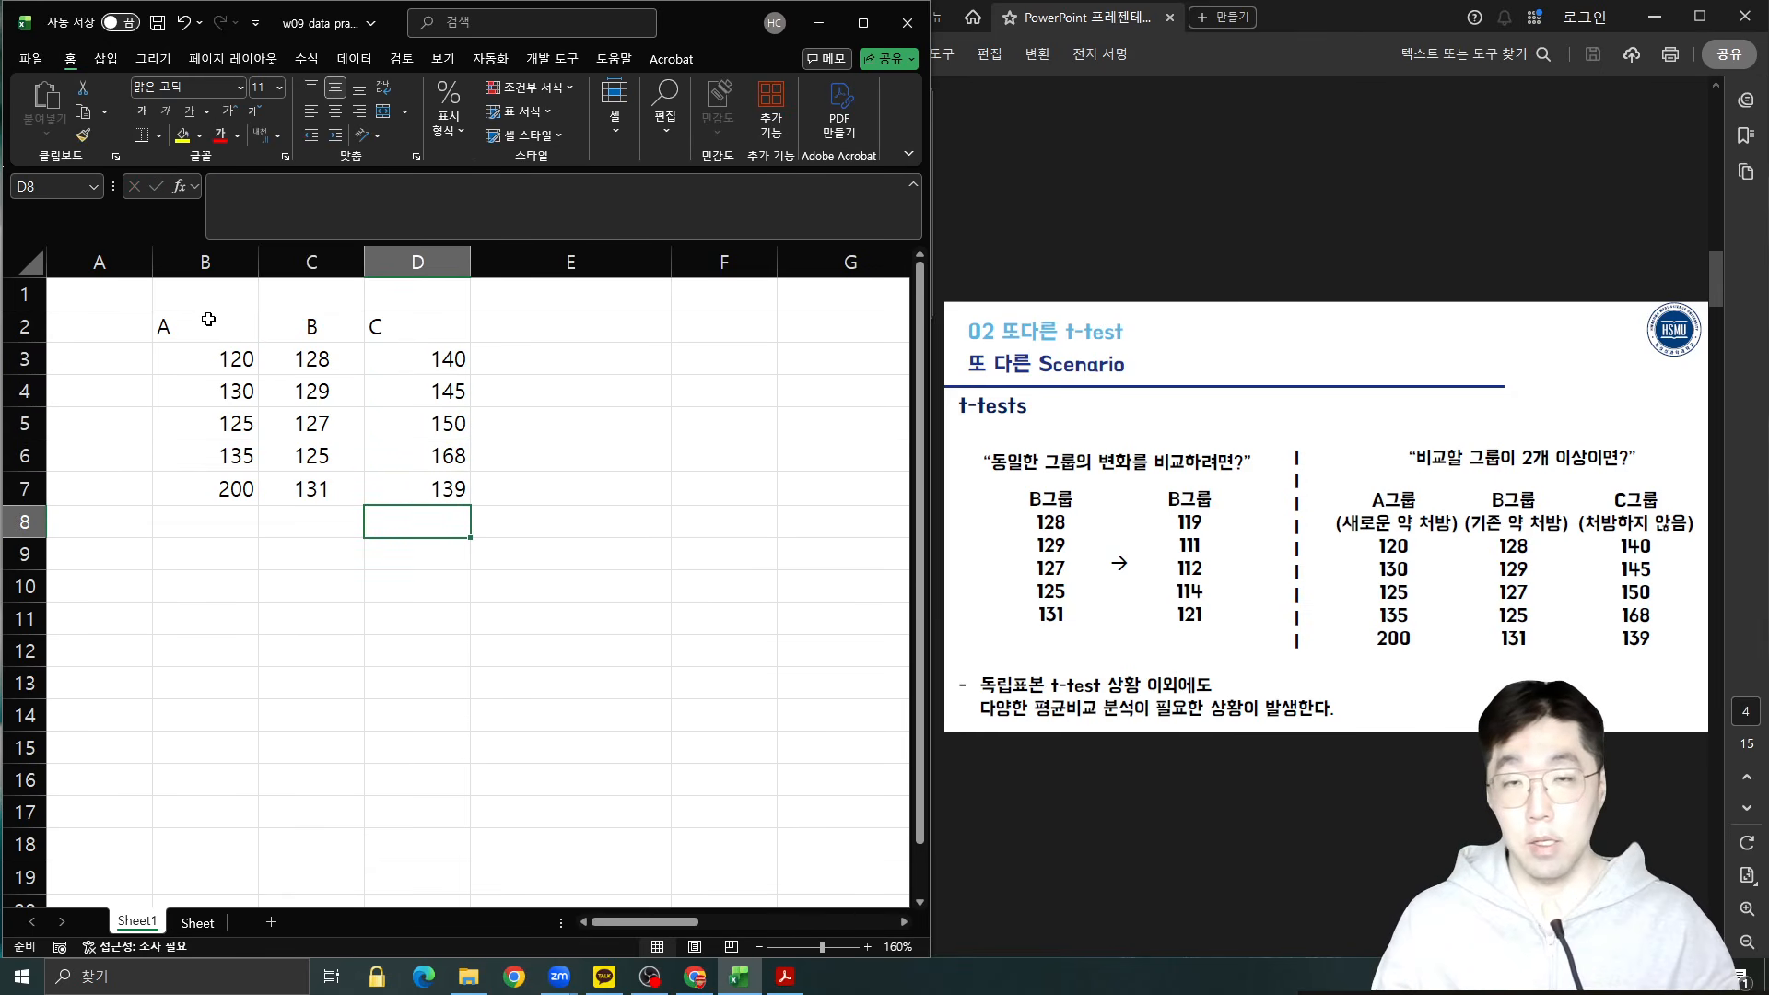
Maximize the workbook window and center the contents of B2:D7 horizontally.
click(863, 22)
mouse_move(198, 330)
mouse_down()
mouse_move(360, 406)
mouse_move(442, 489)
mouse_up()
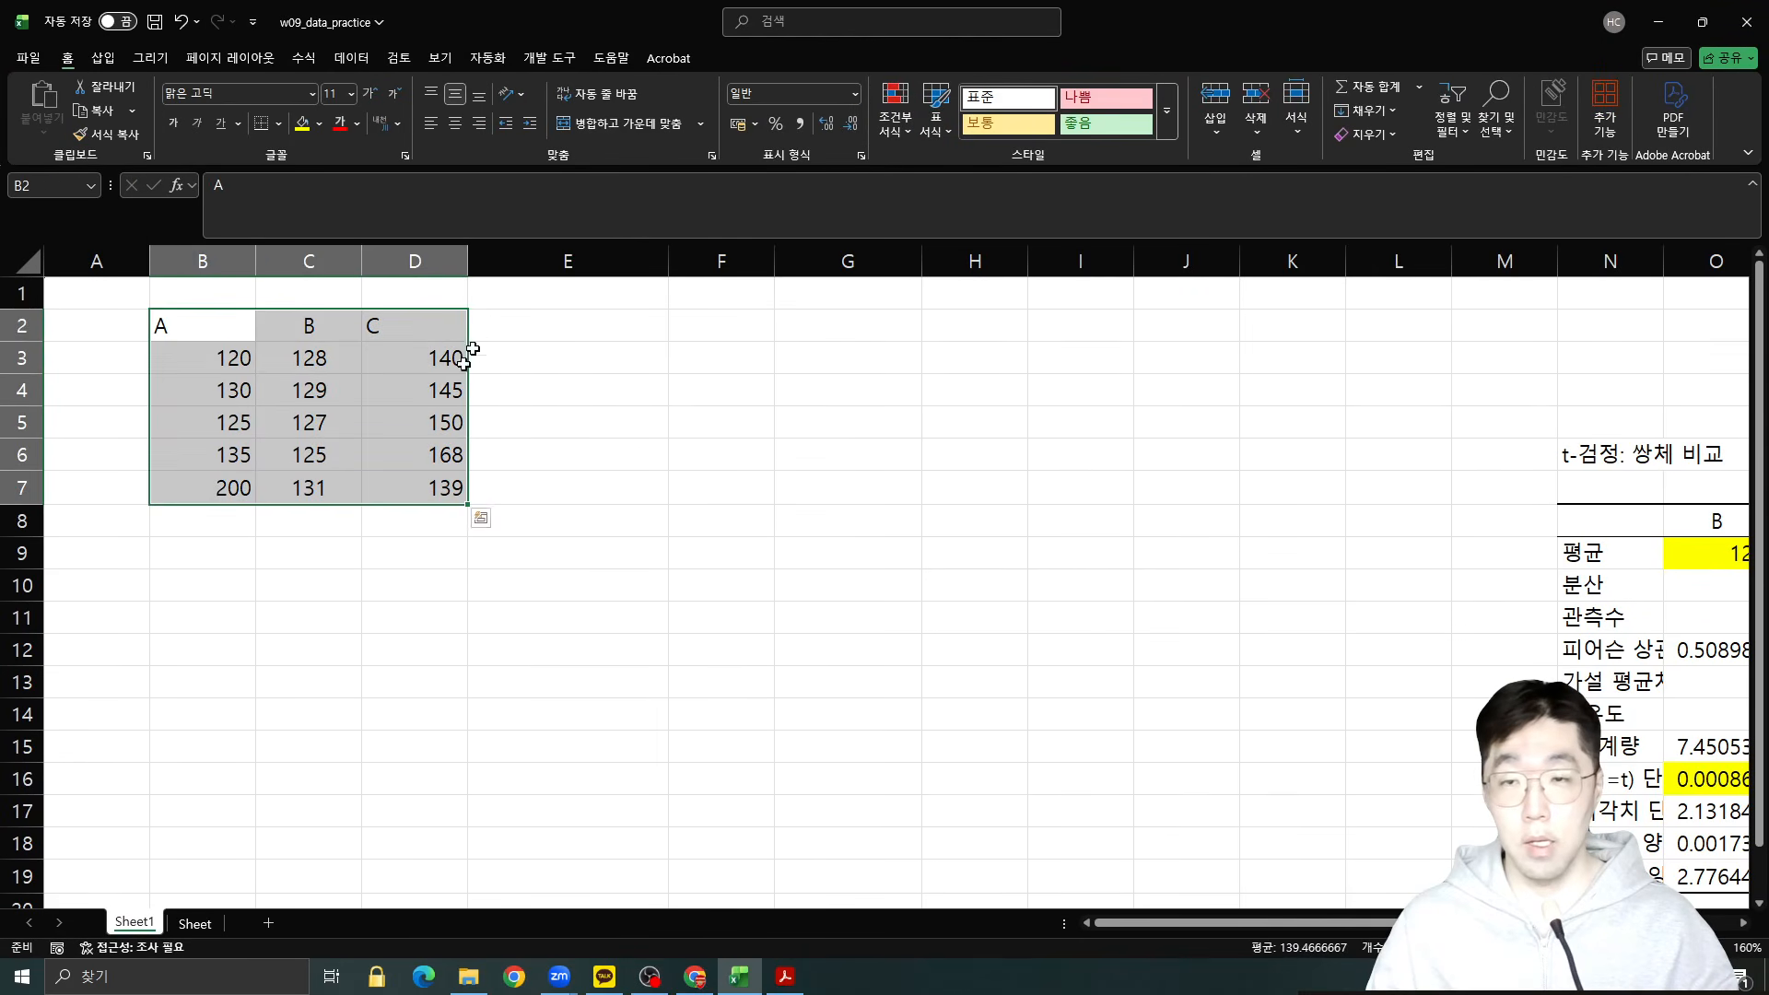
click(456, 123)
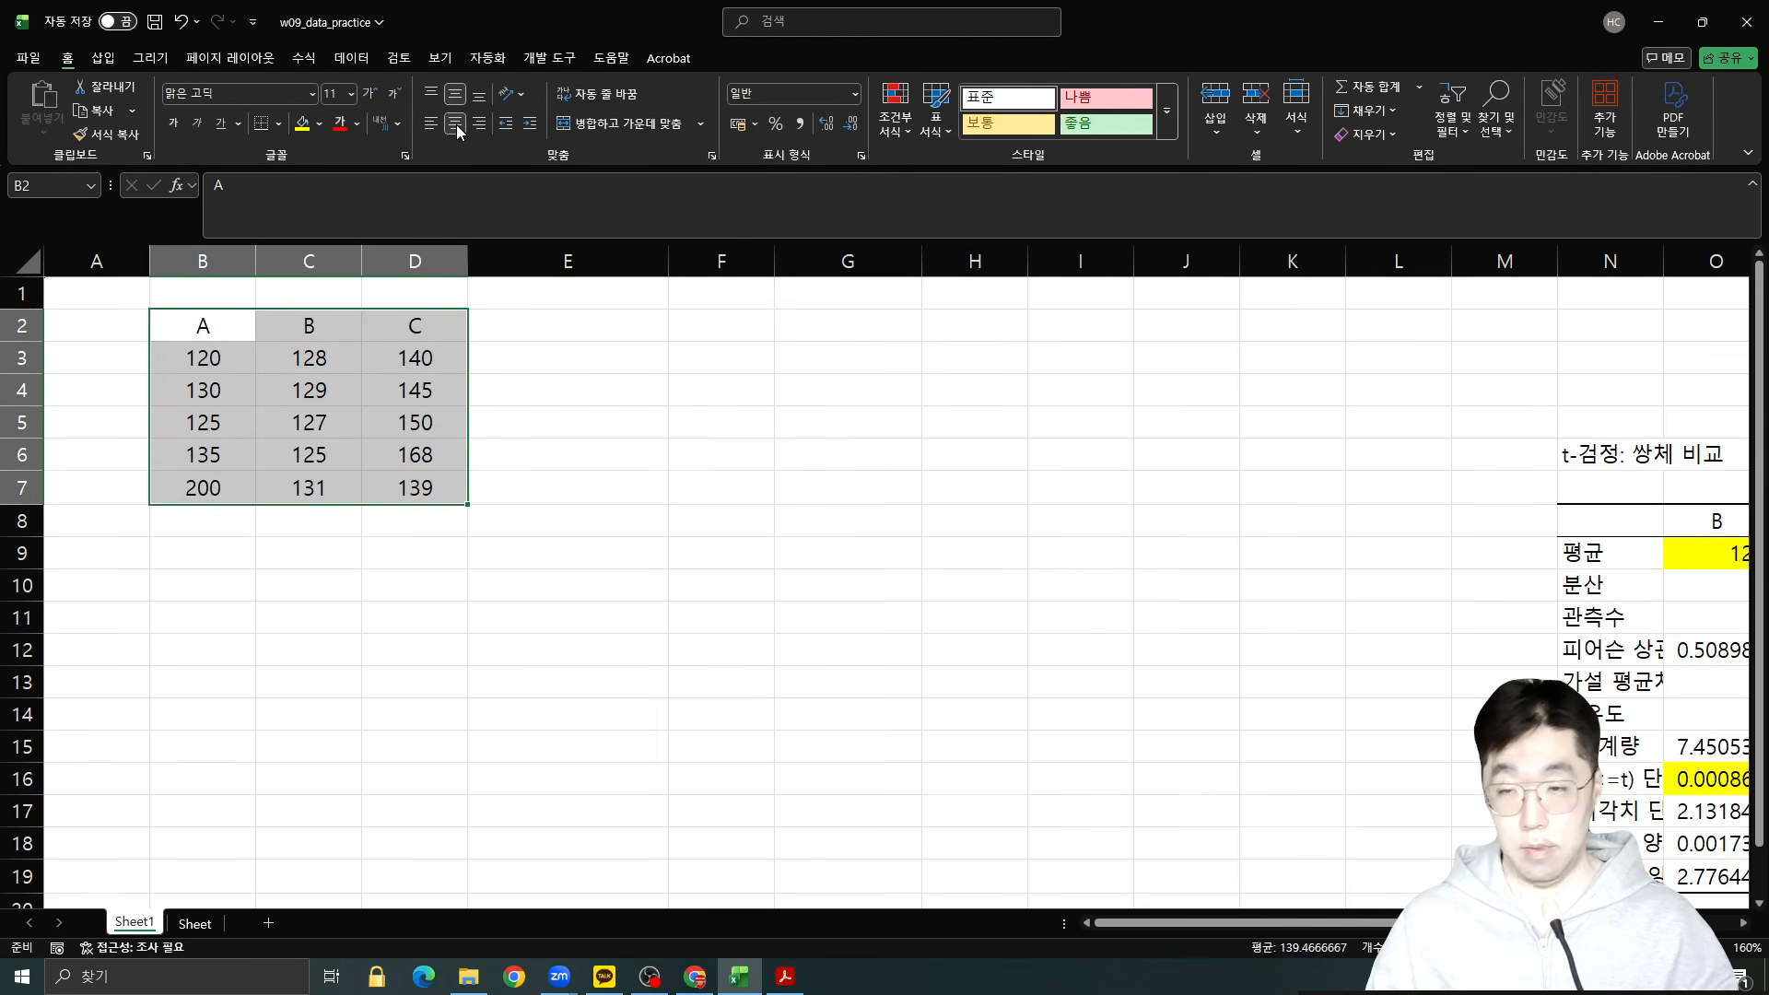
click(1166, 634)
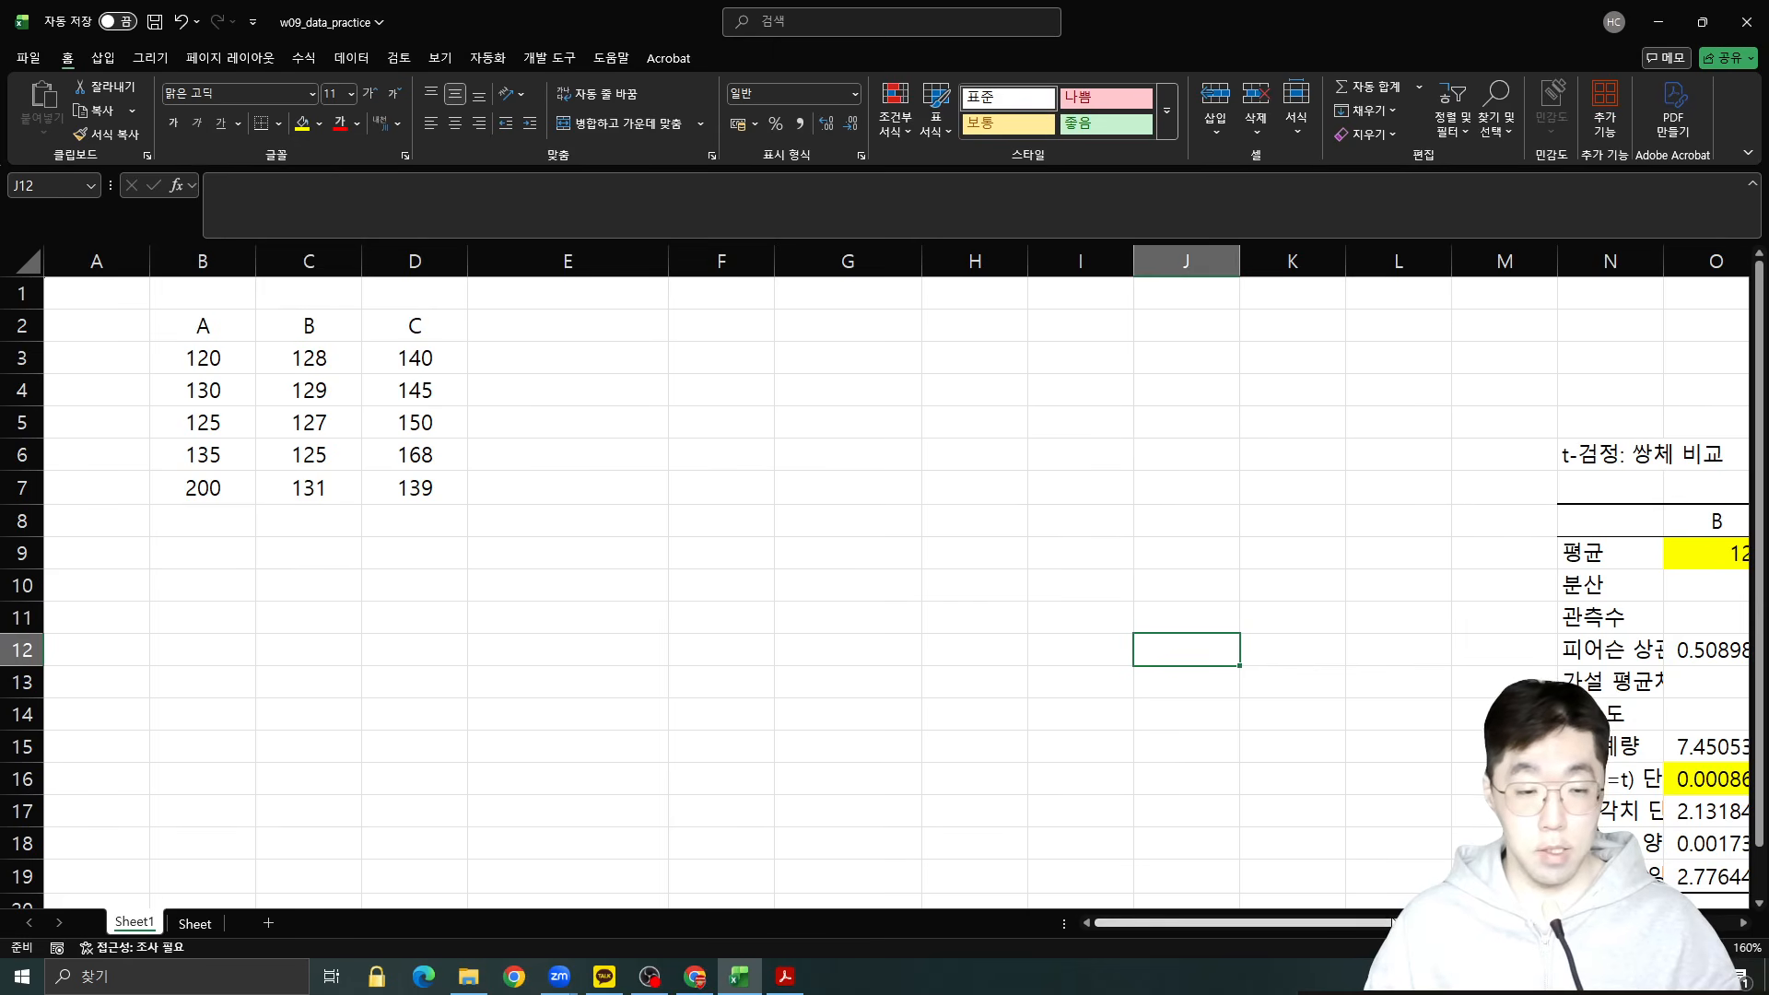
Move the paired t-test results table so that it starts in cell S6.
drag(1474, 923, 1639, 922)
mouse_move(1092, 450)
mouse_down()
mouse_move(1309, 626)
mouse_move(1493, 876)
mouse_move(1603, 877)
mouse_up()
drag(1087, 441, 1655, 468)
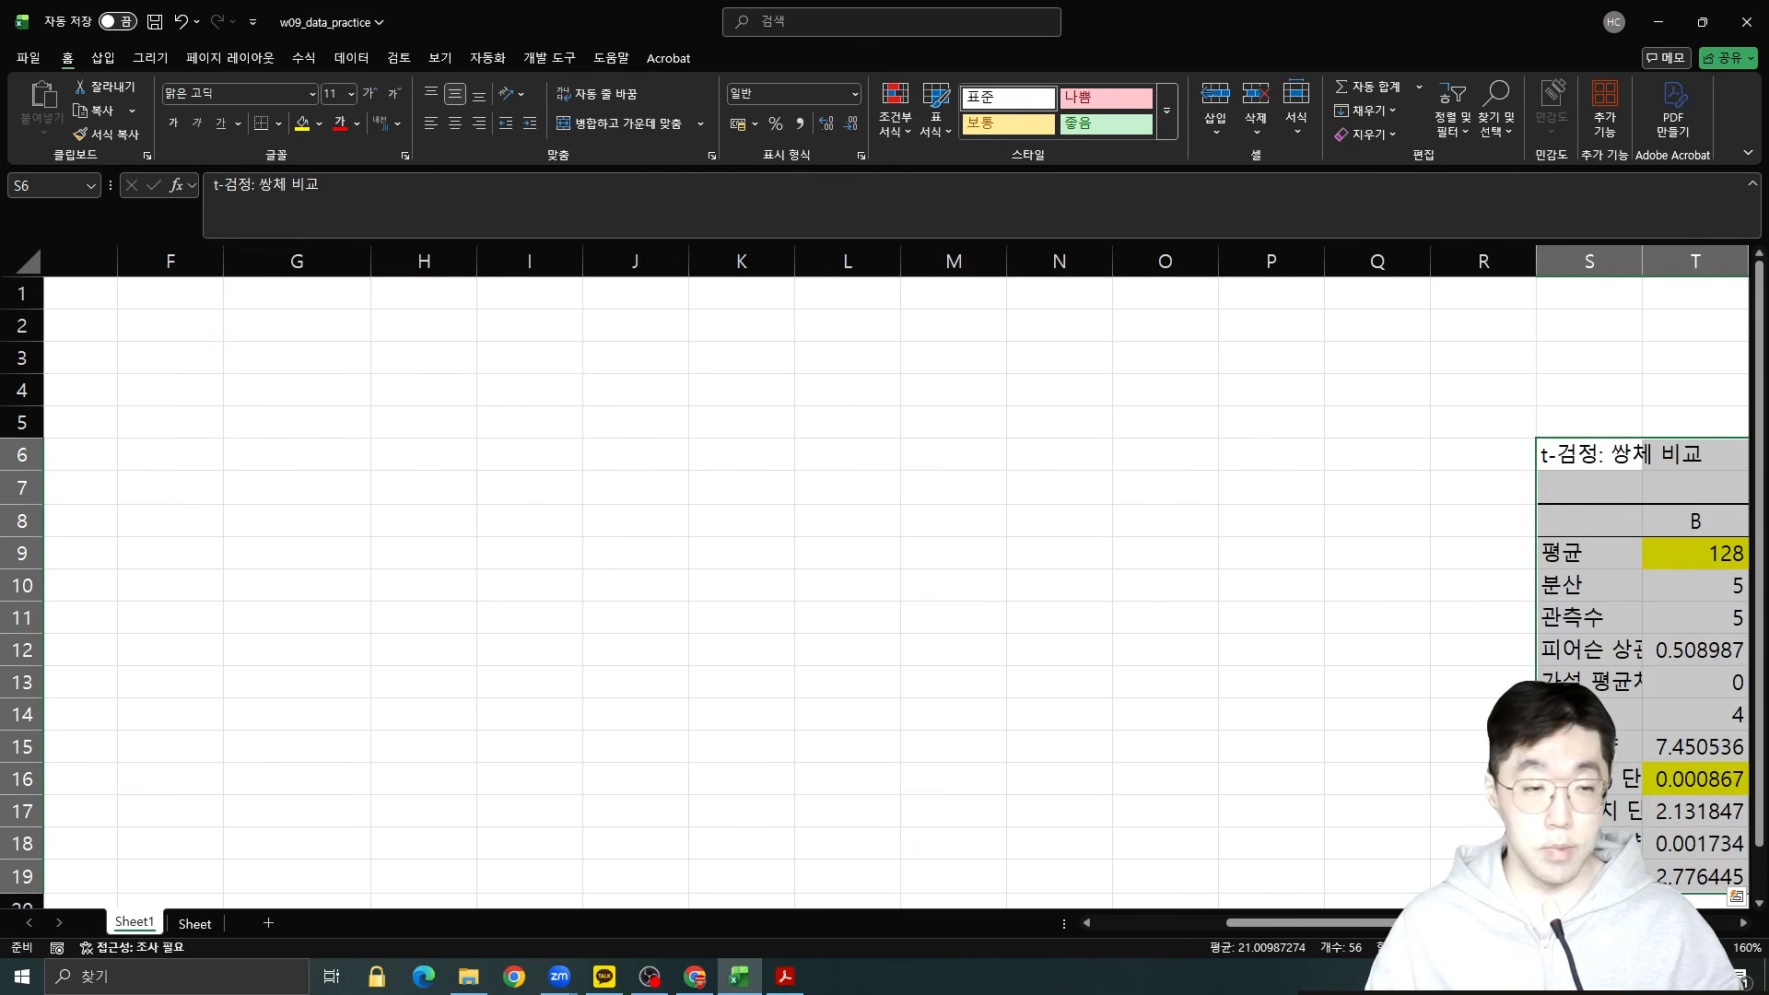
drag(1311, 922, 1146, 924)
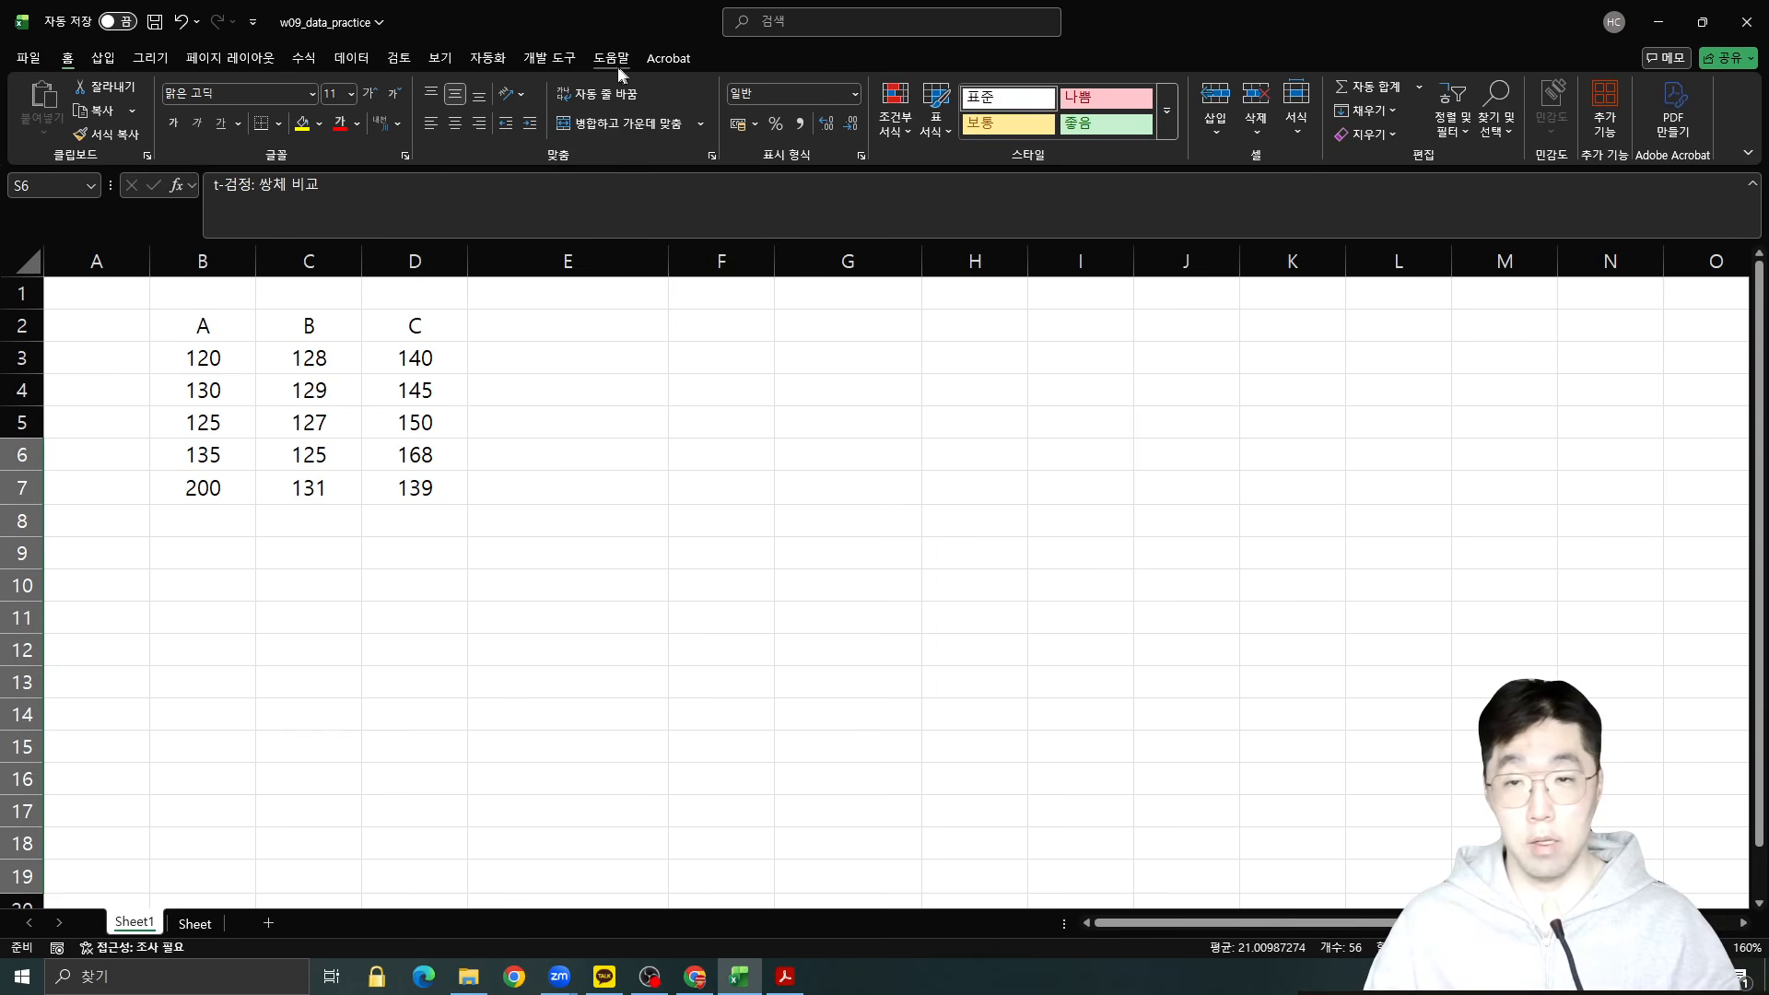
Start the one-way ANOVA tool (분산 분석: 일원 배치법) from the data analysis tools.
click(363, 70)
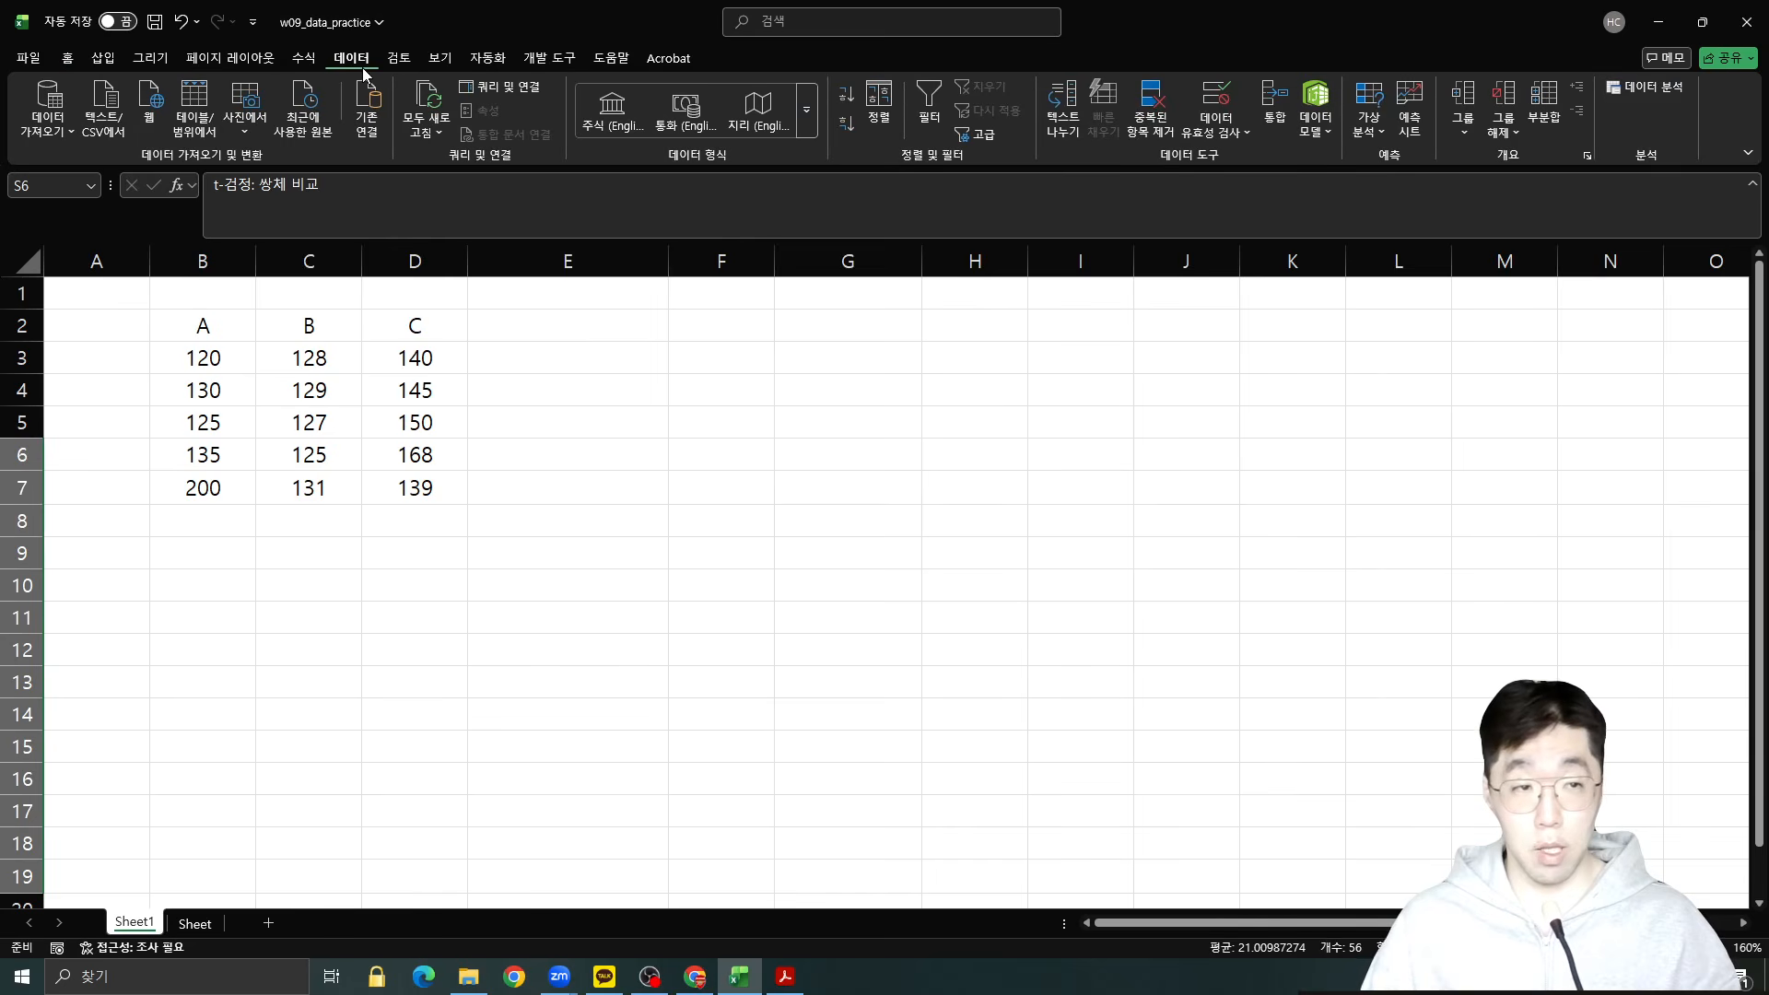
click(1651, 86)
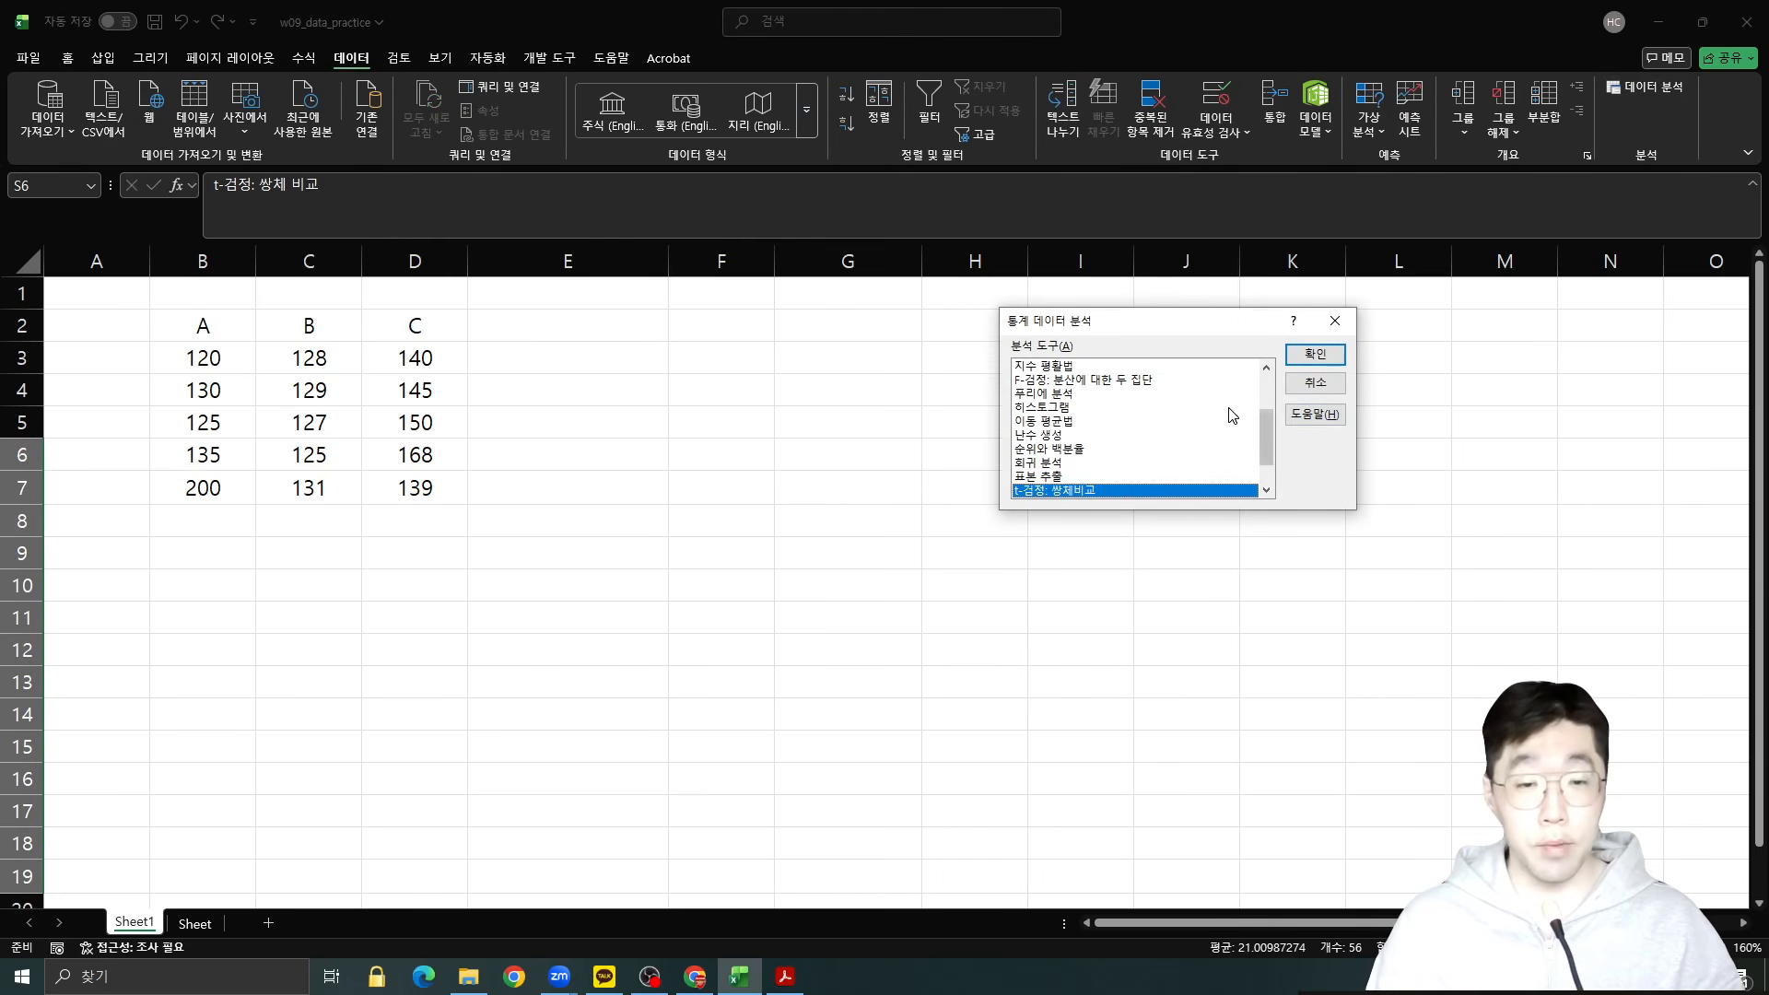
key(Up)
key(Up)
key(Up)
key(Up)
key(Up)
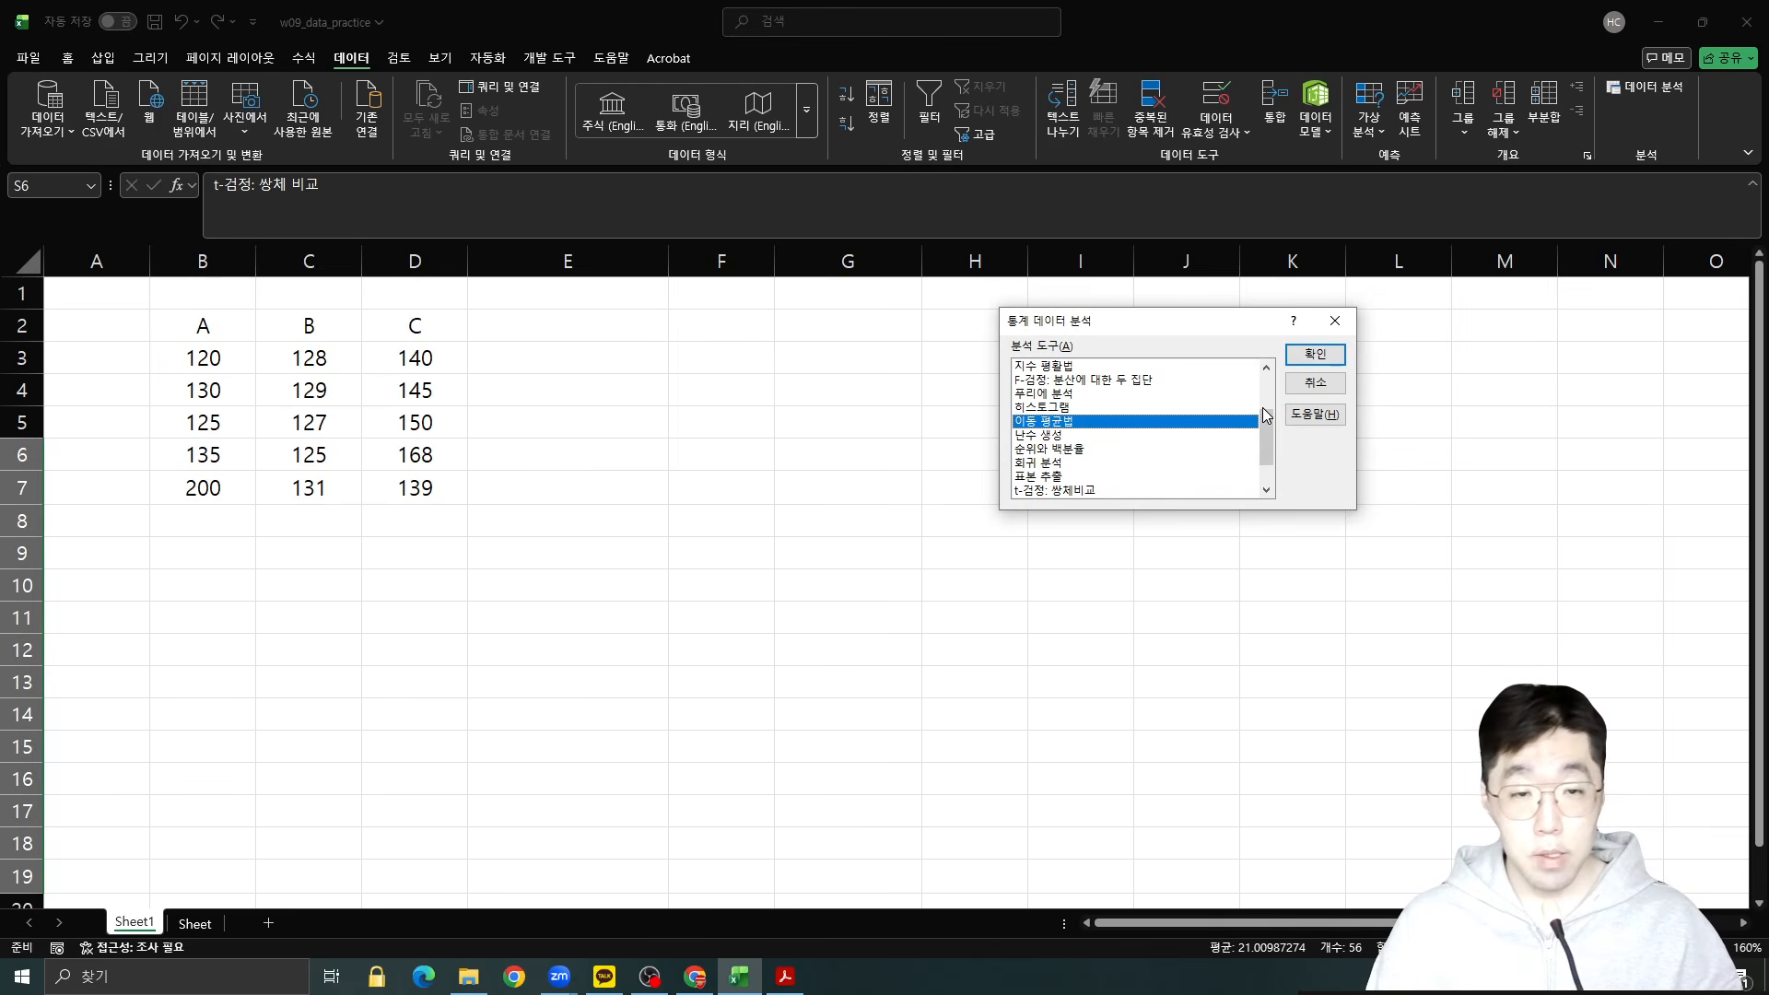
drag(1260, 438, 1296, 356)
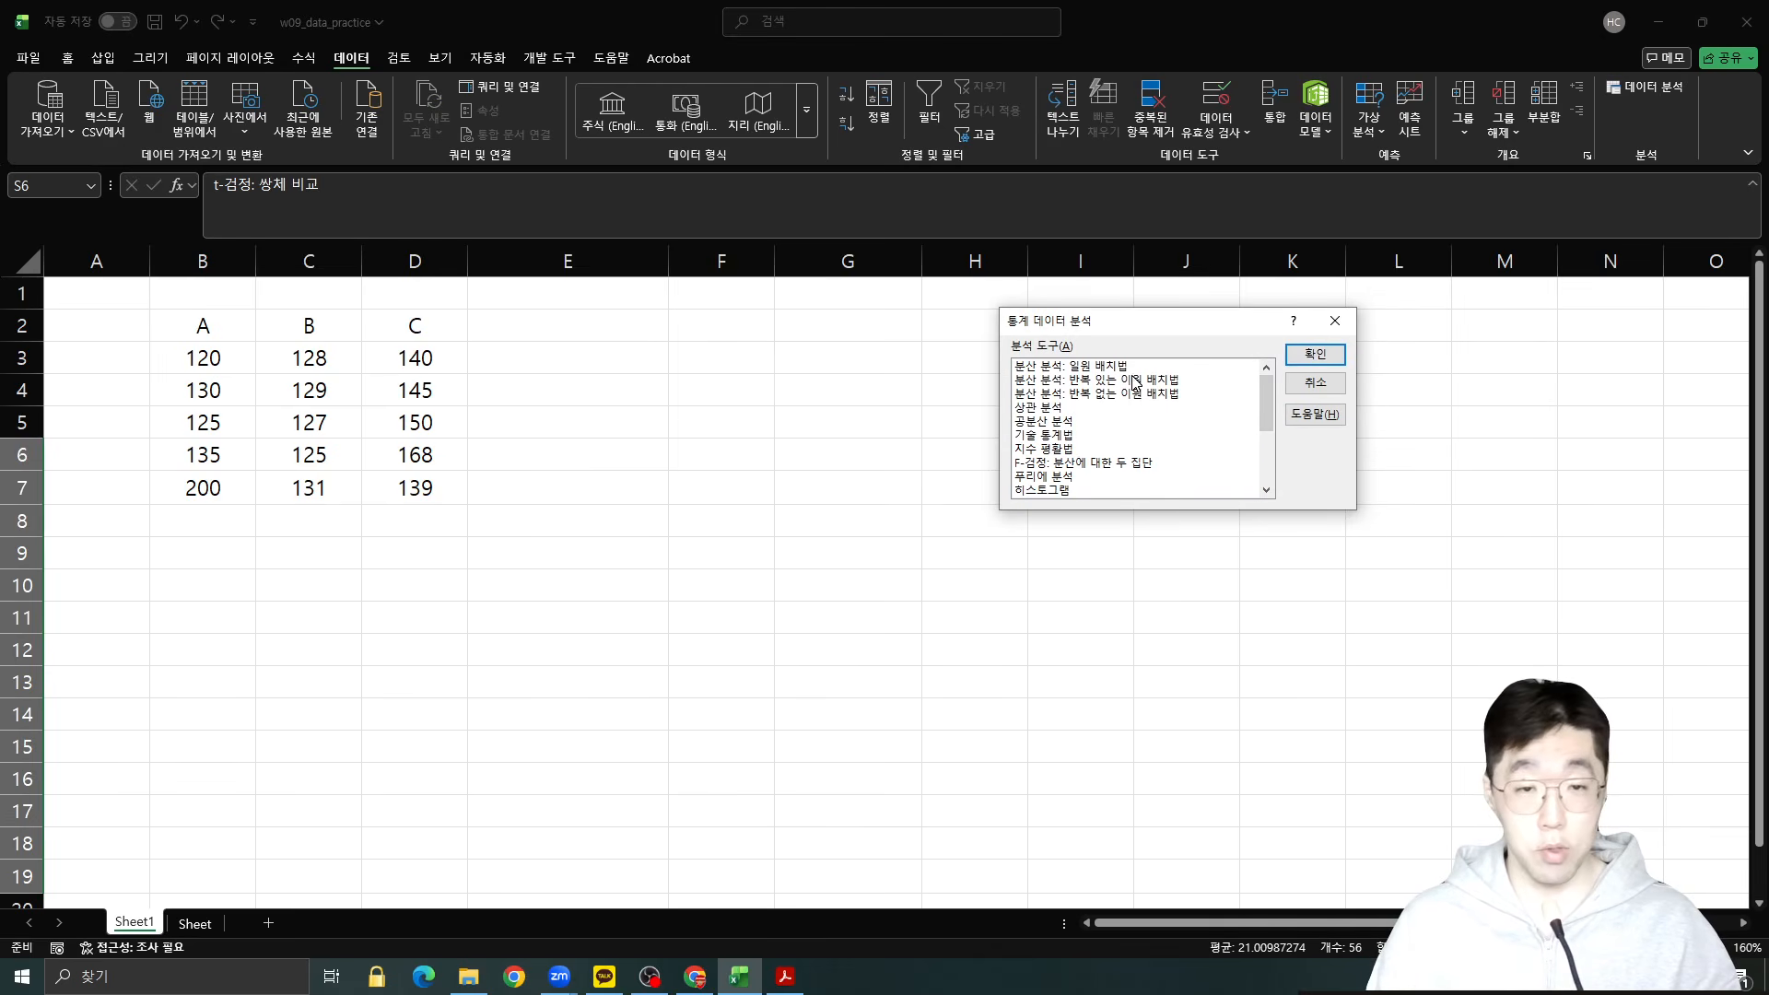
click(1026, 369)
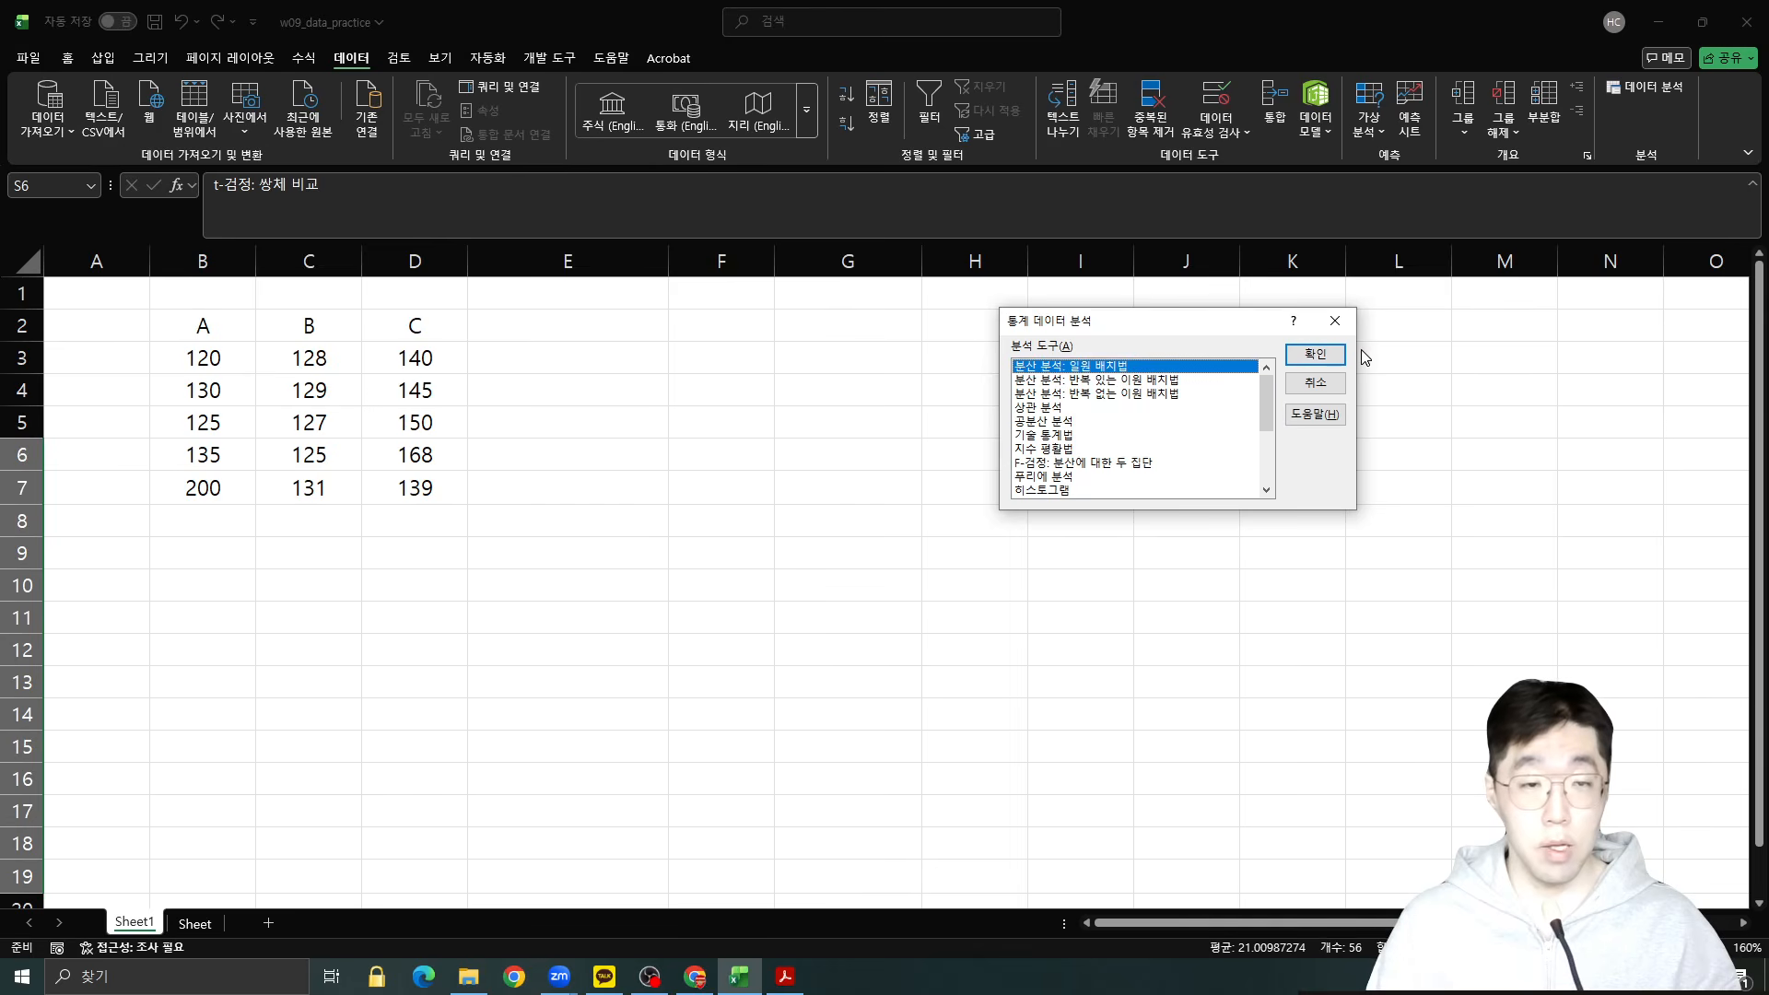
click(1309, 356)
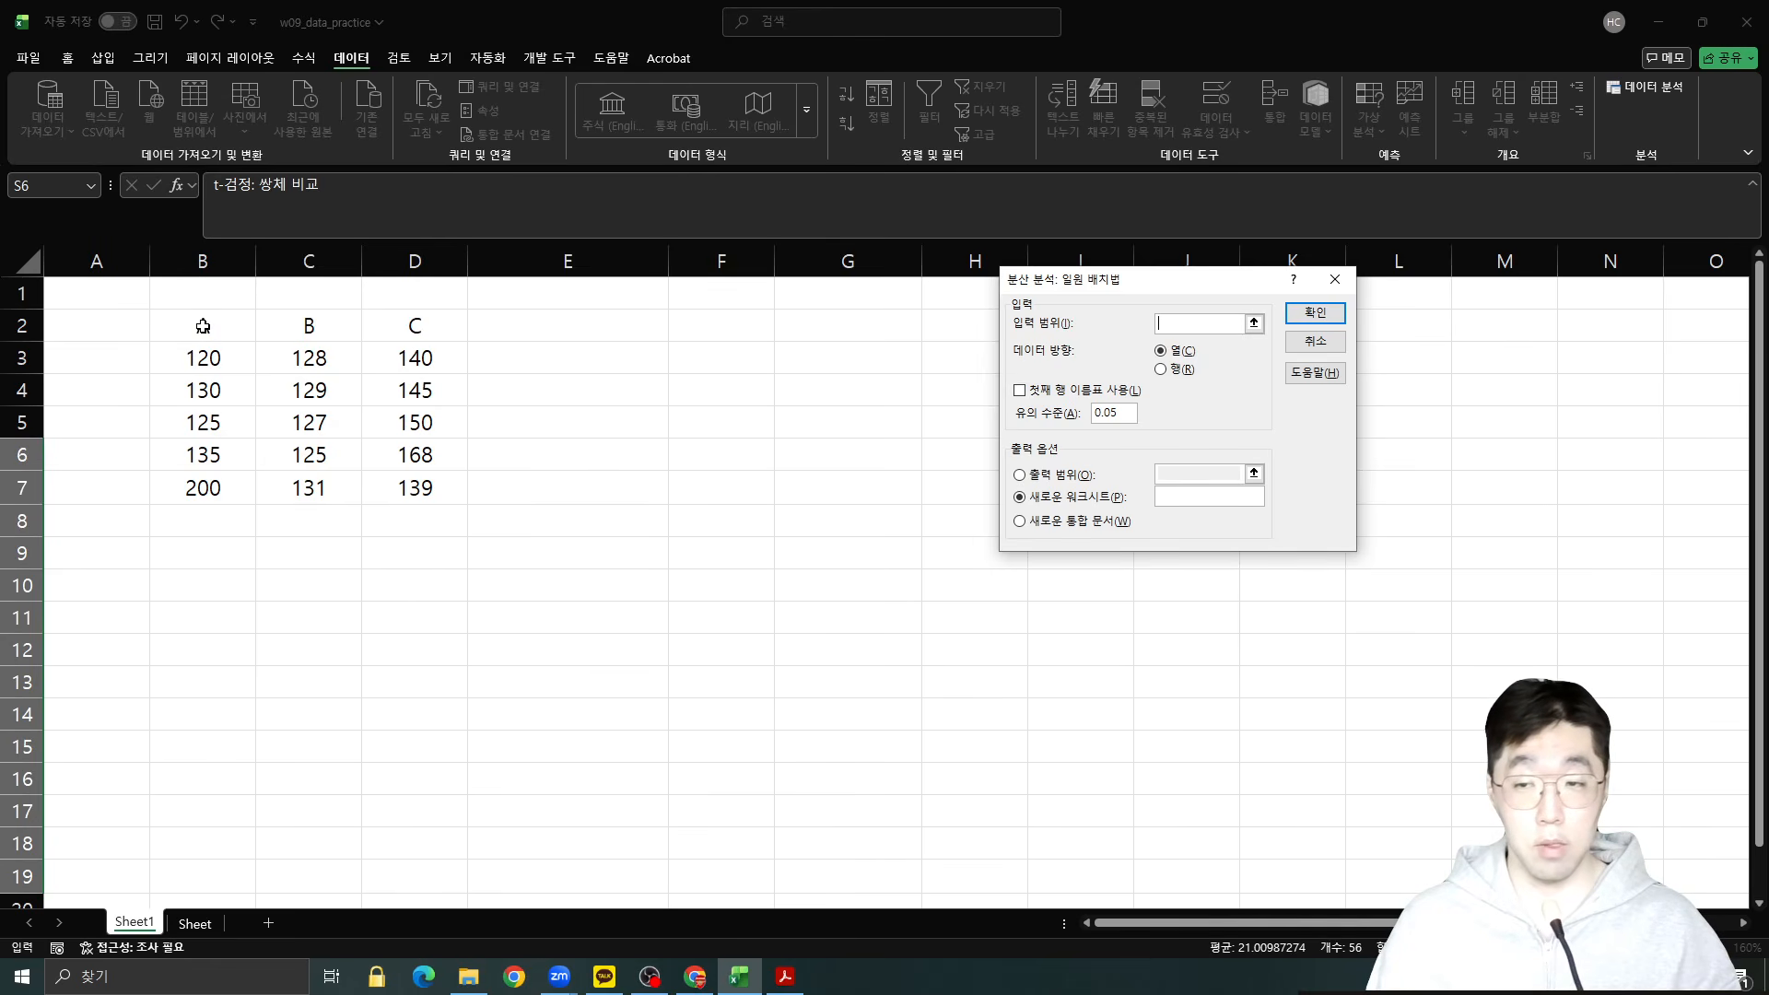
Set the ANOVA input range to B2:D7 with first-row labels and direct the output to a worksheet range.
drag(204, 325, 389, 483)
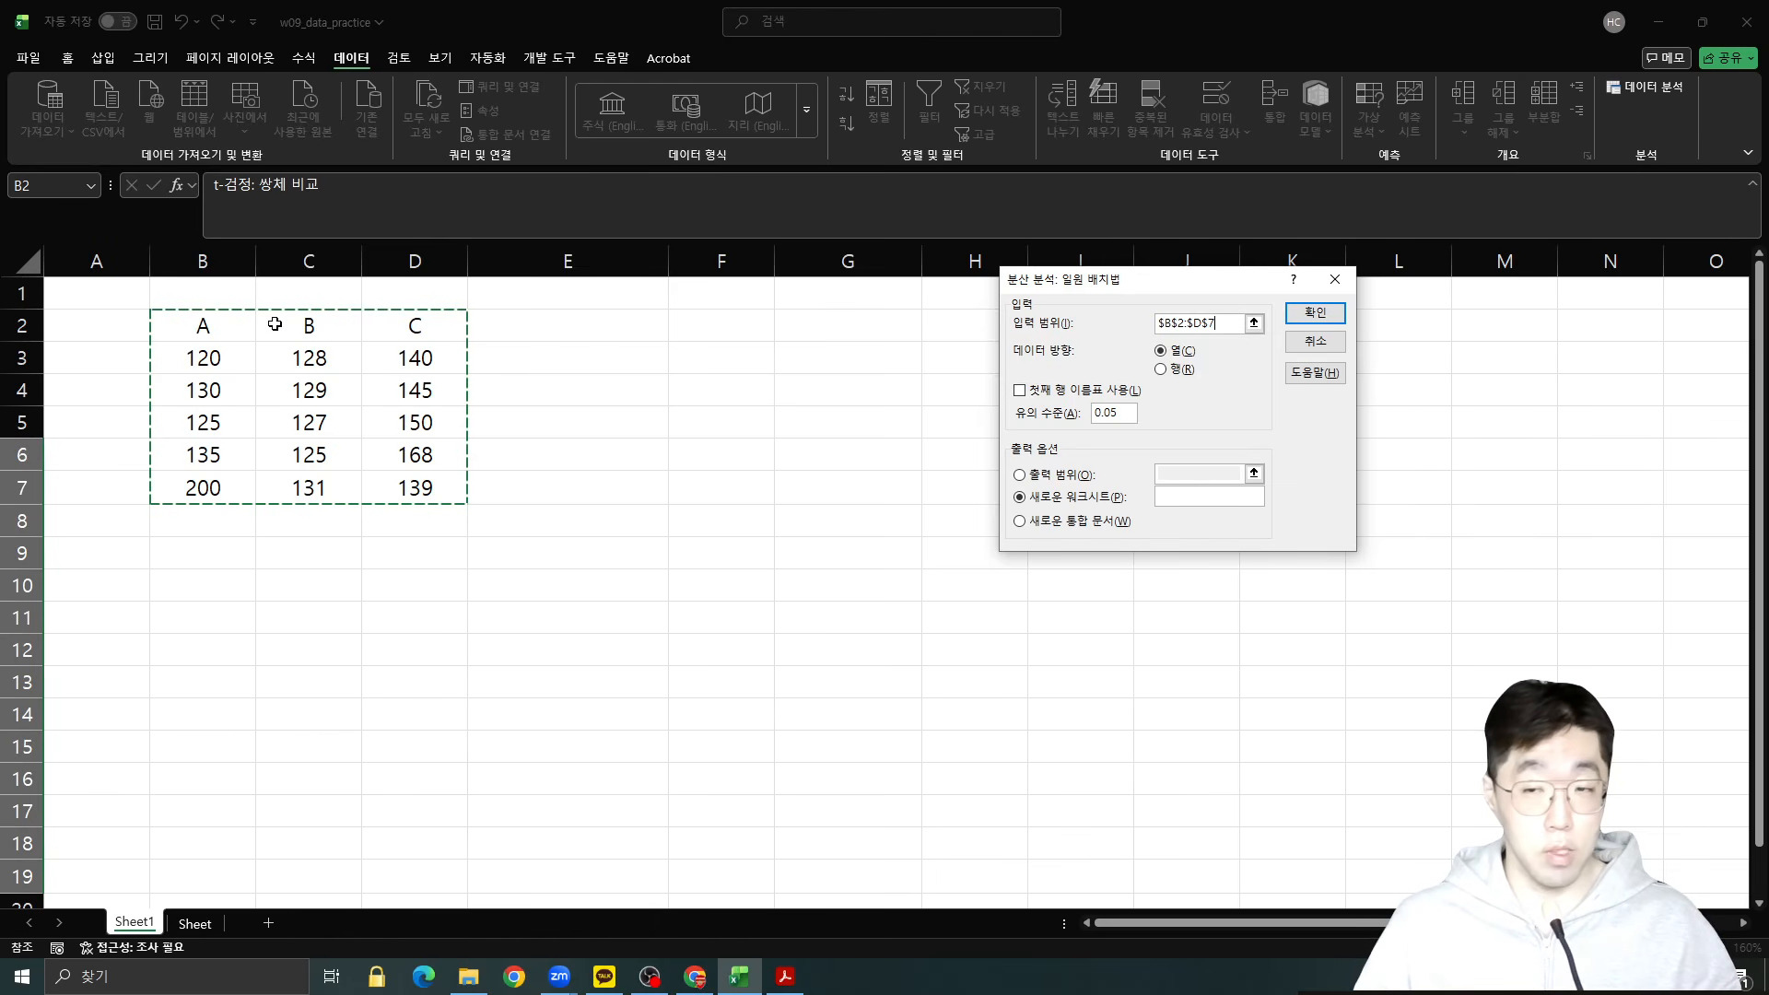
click(1072, 395)
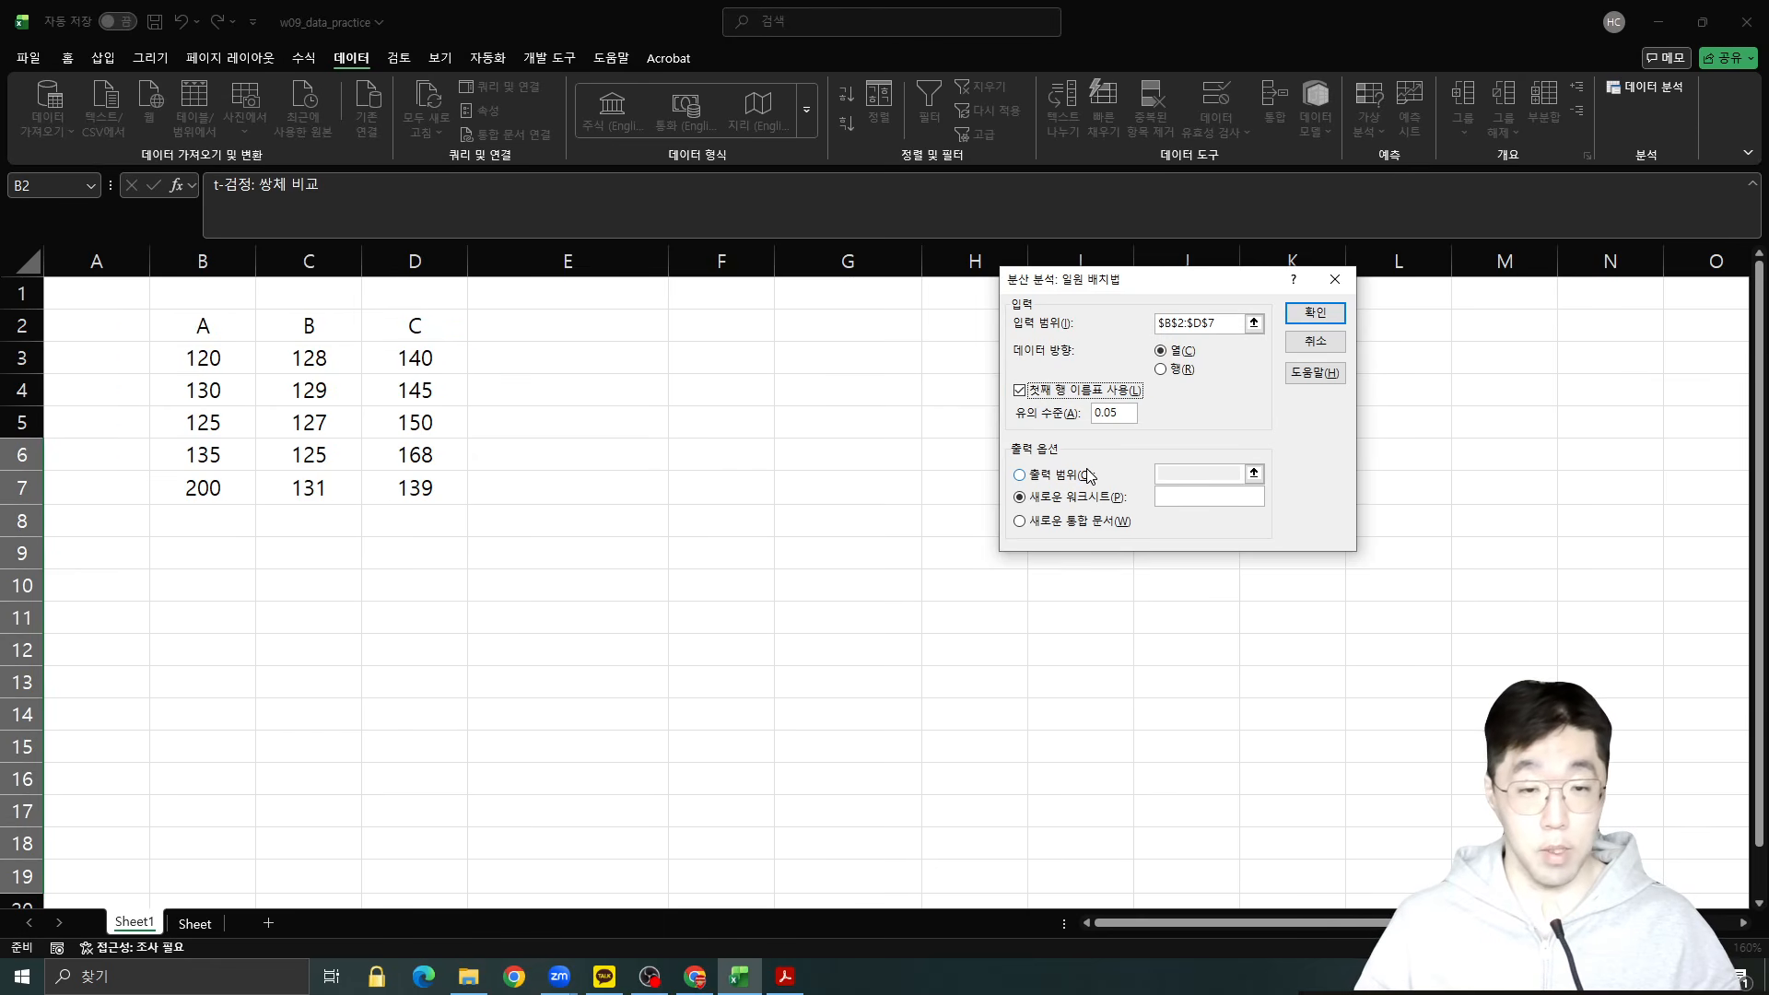
click(1087, 476)
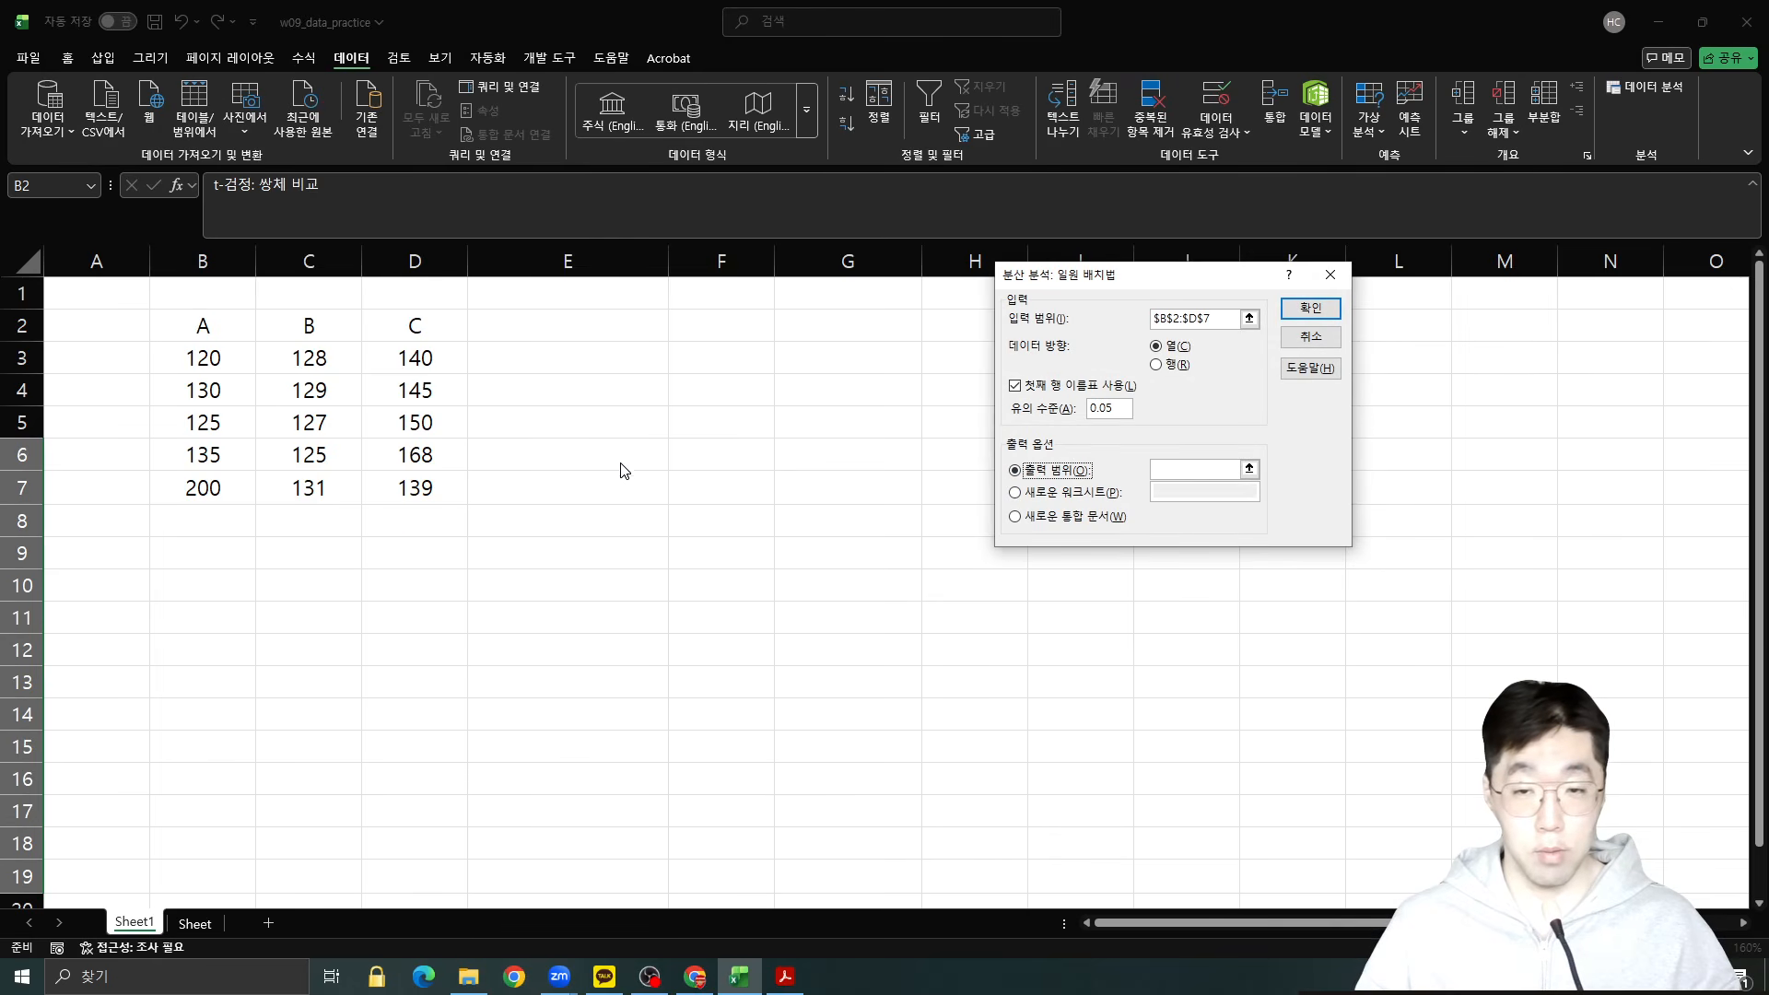
click(1191, 472)
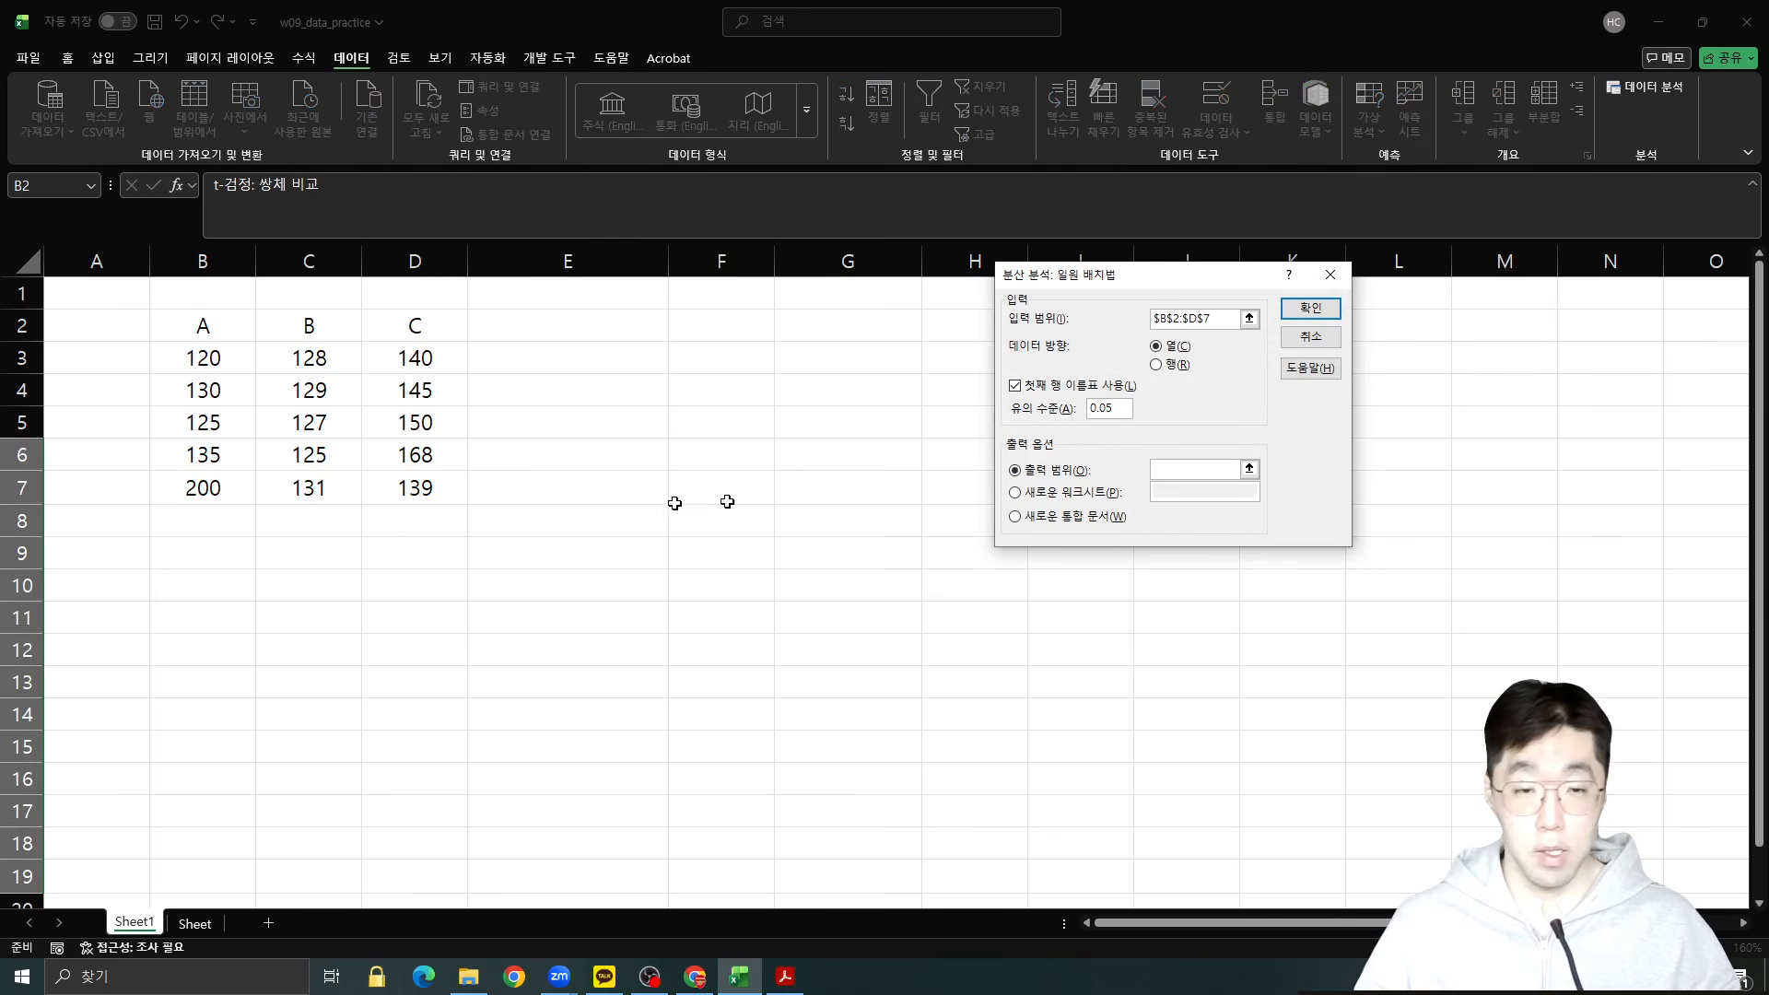
drag(565, 519, 1386, 864)
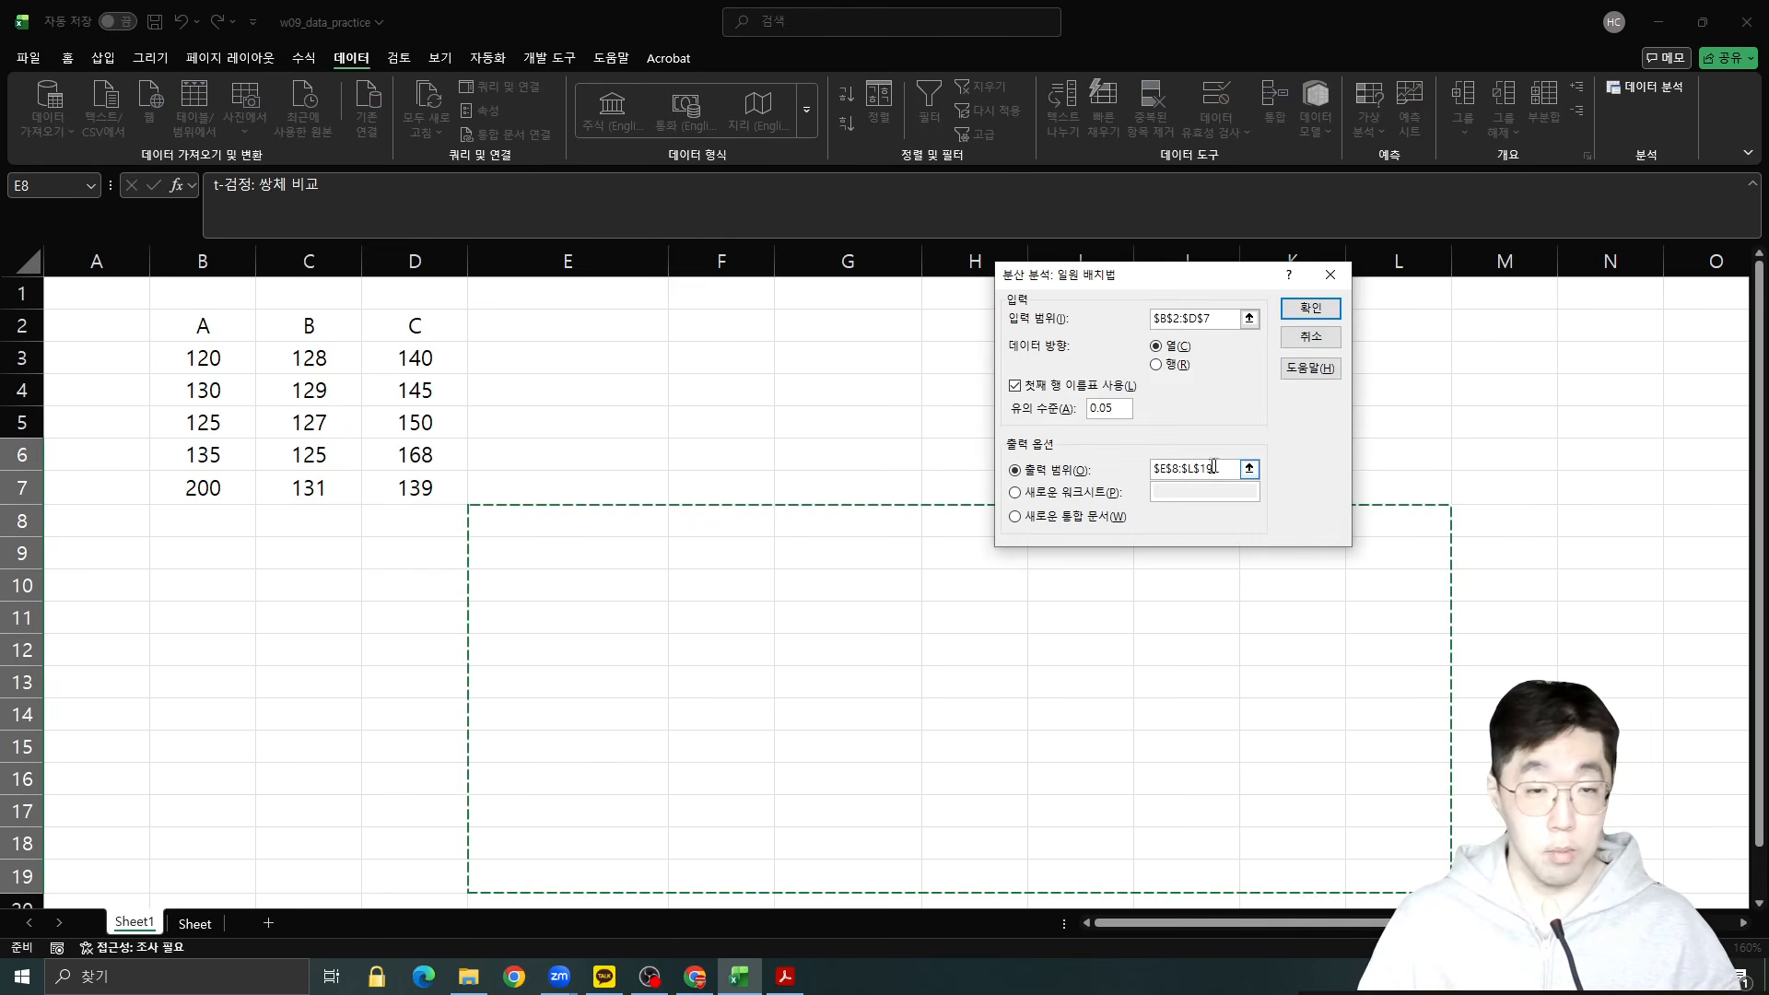
click(1011, 470)
key(Delete)
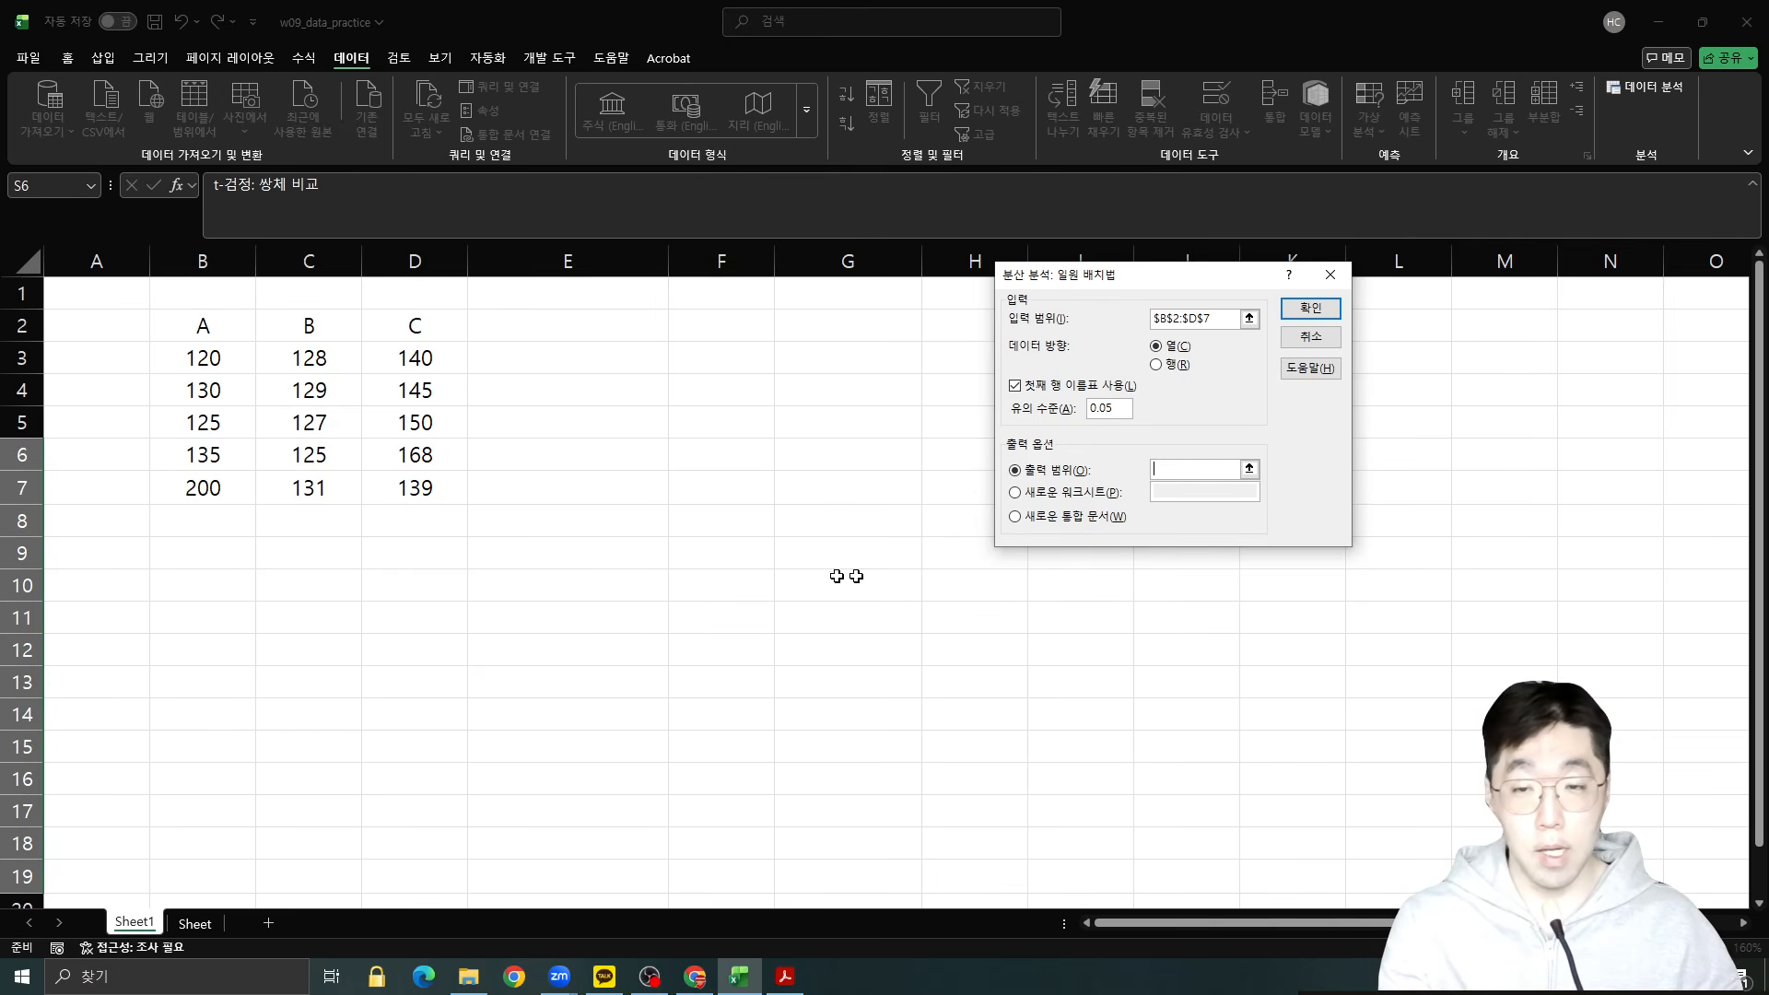
click(578, 562)
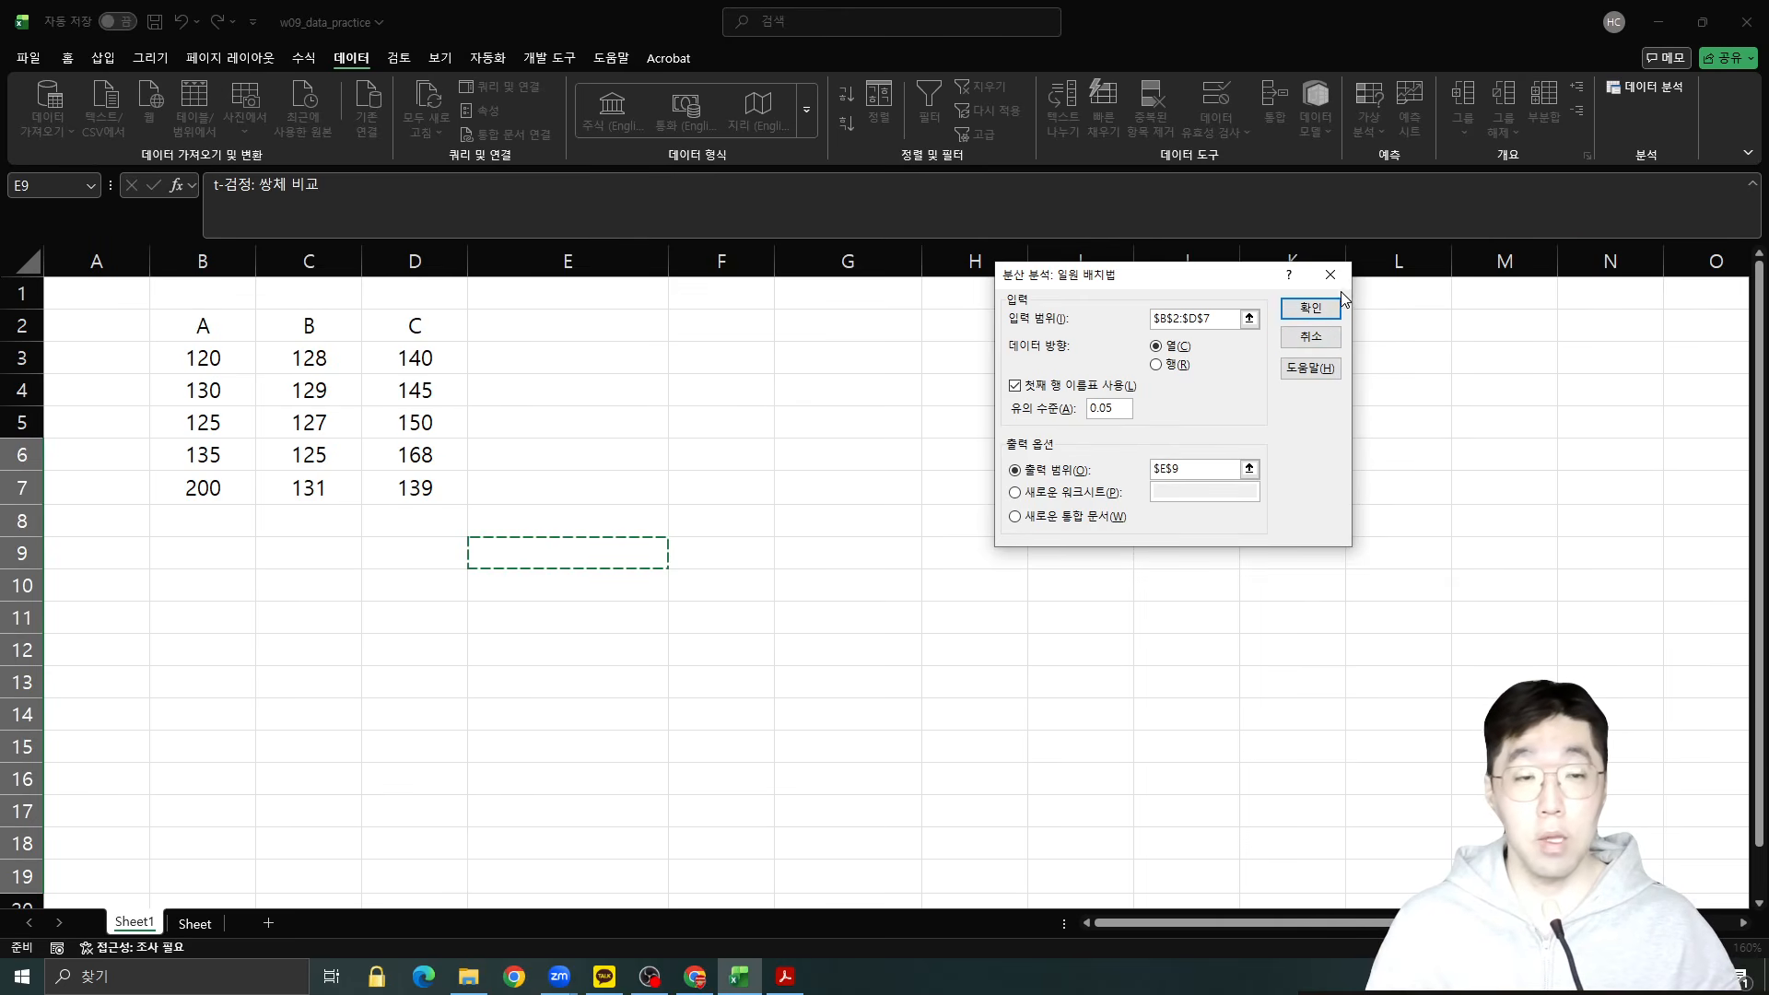
Run the ANOVA with its output starting in cell E3 and make column E slightly narrower.
click(634, 352)
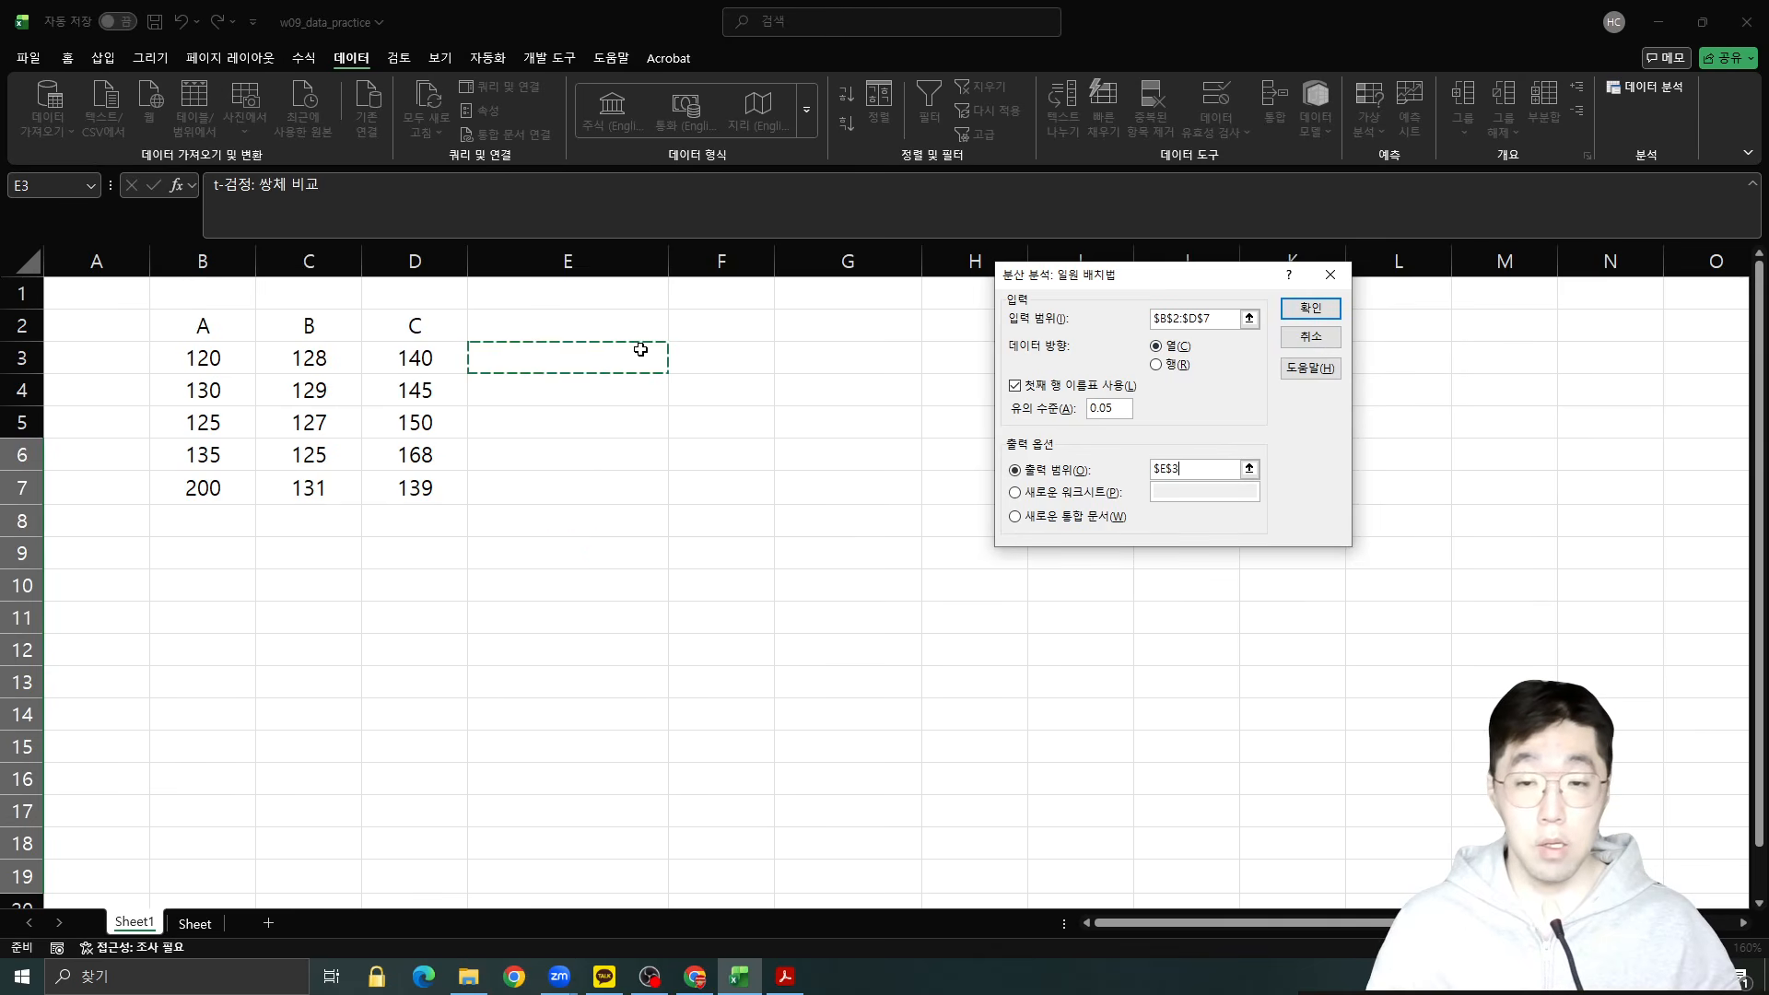
click(1323, 314)
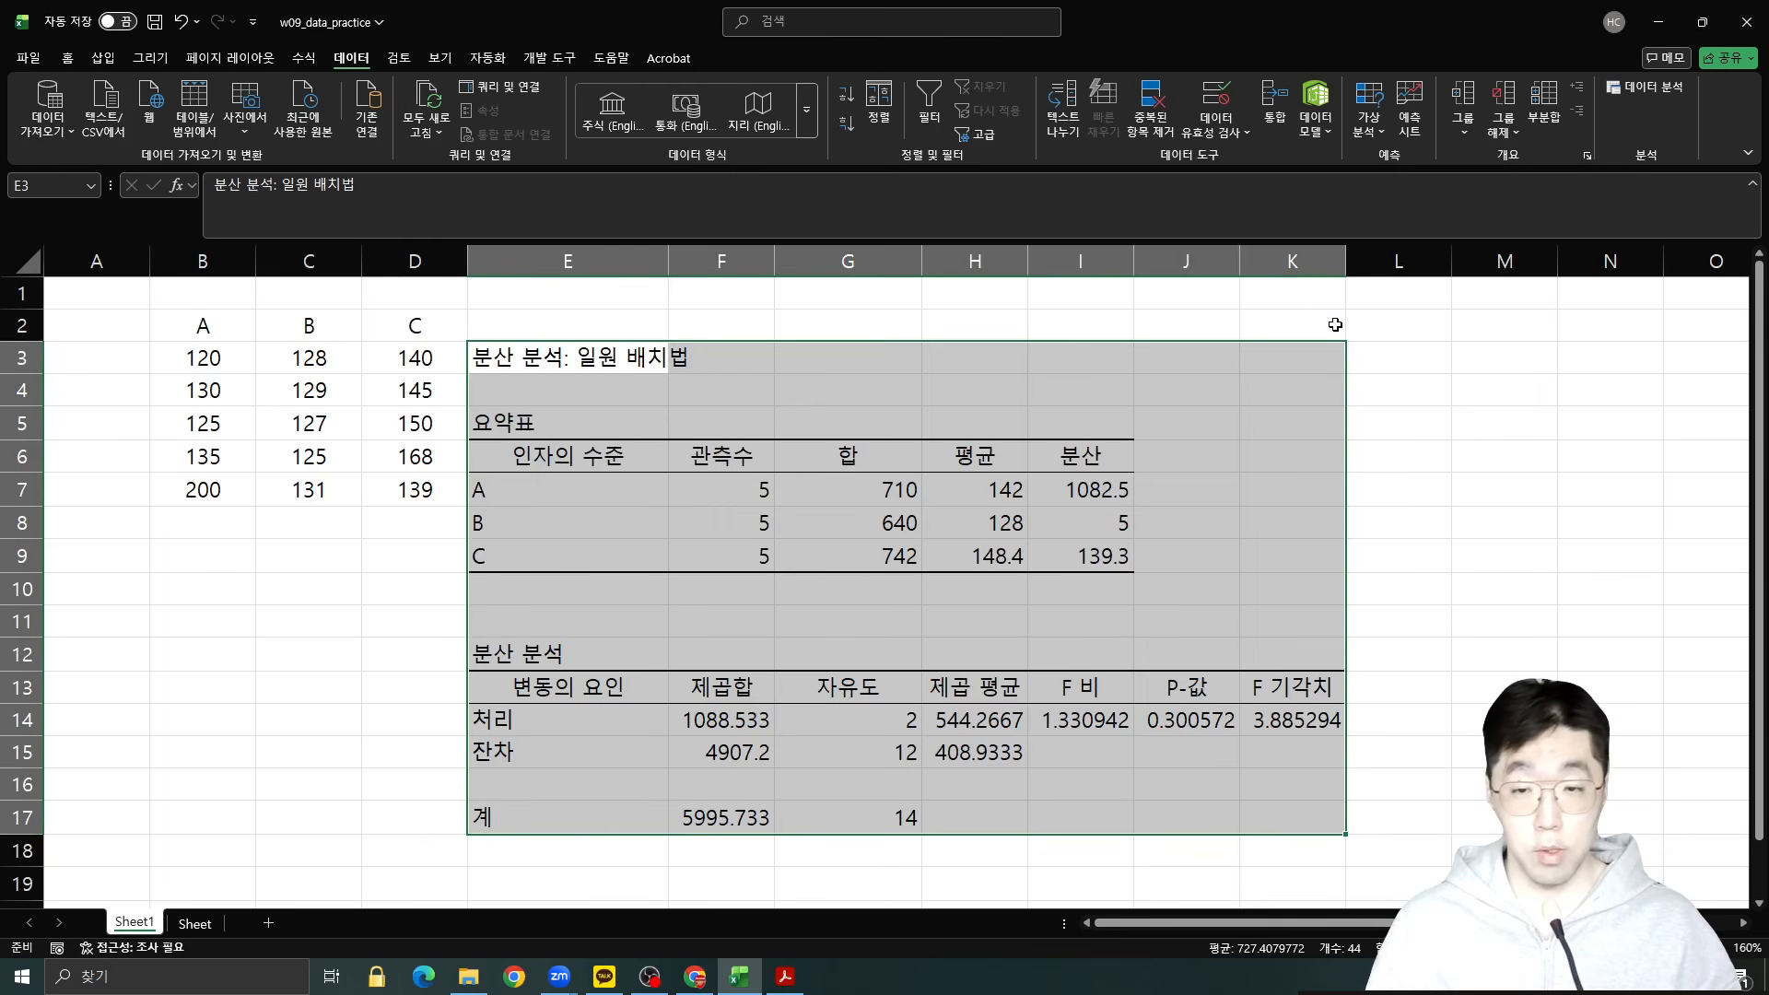
drag(669, 258, 626, 258)
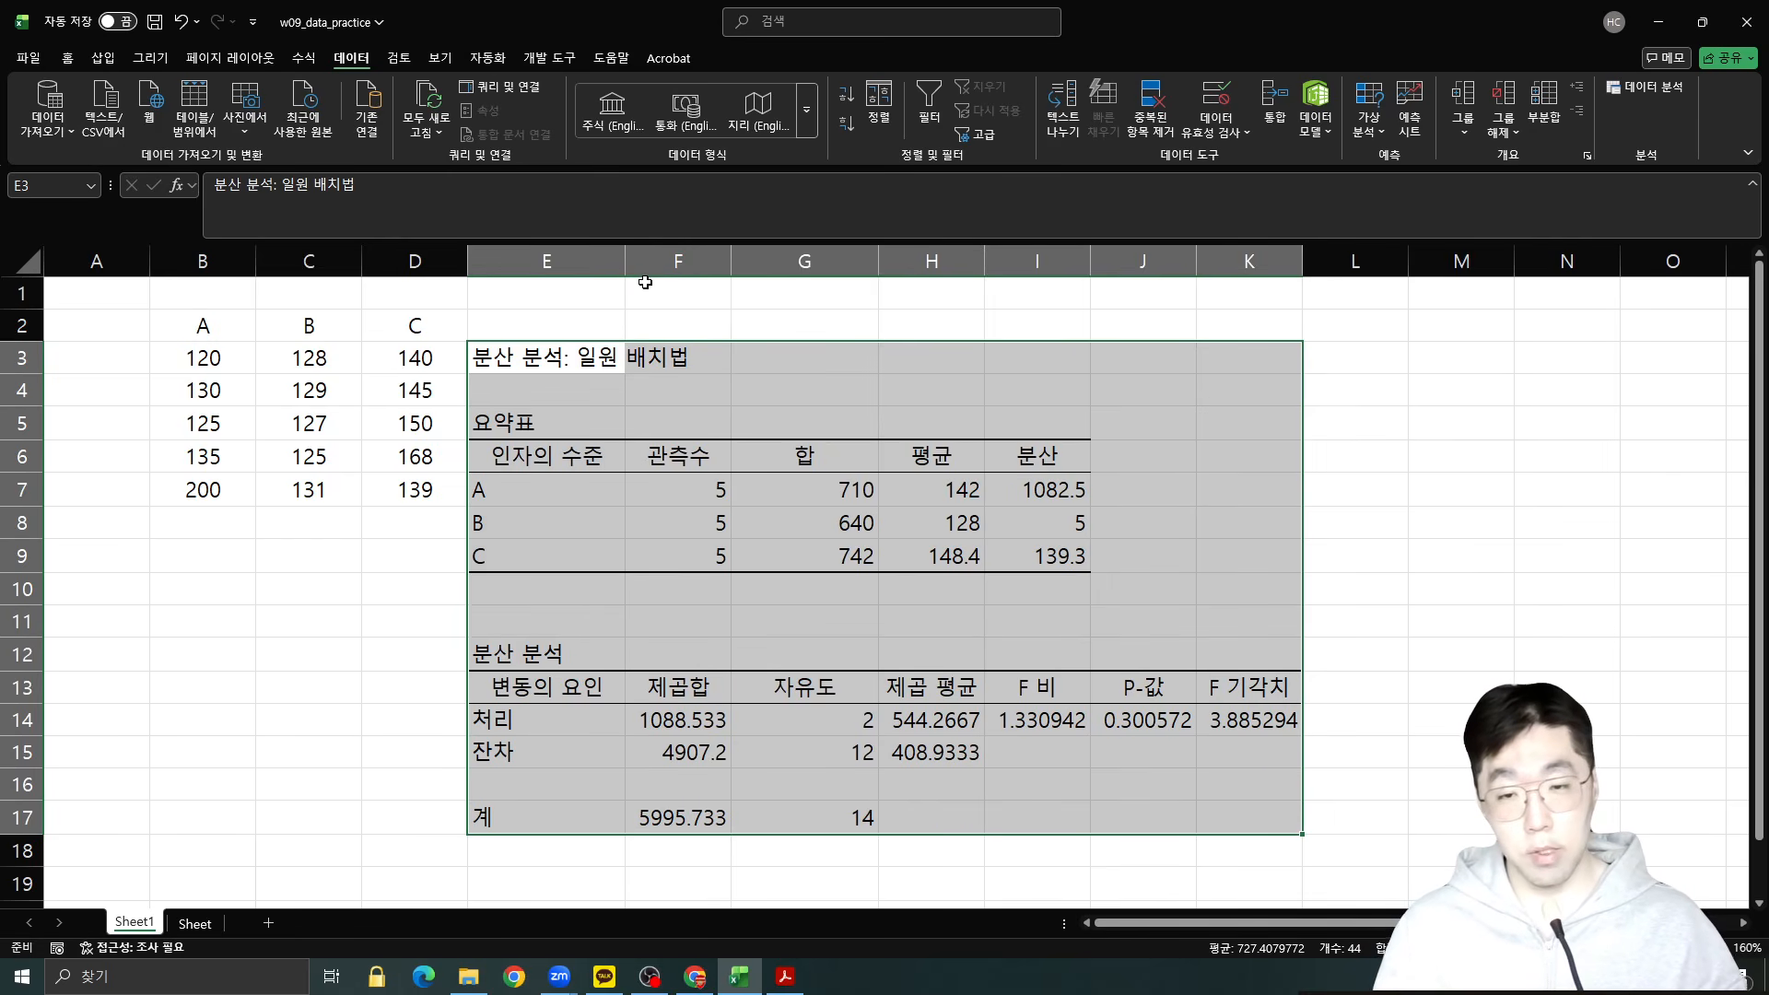
click(1443, 545)
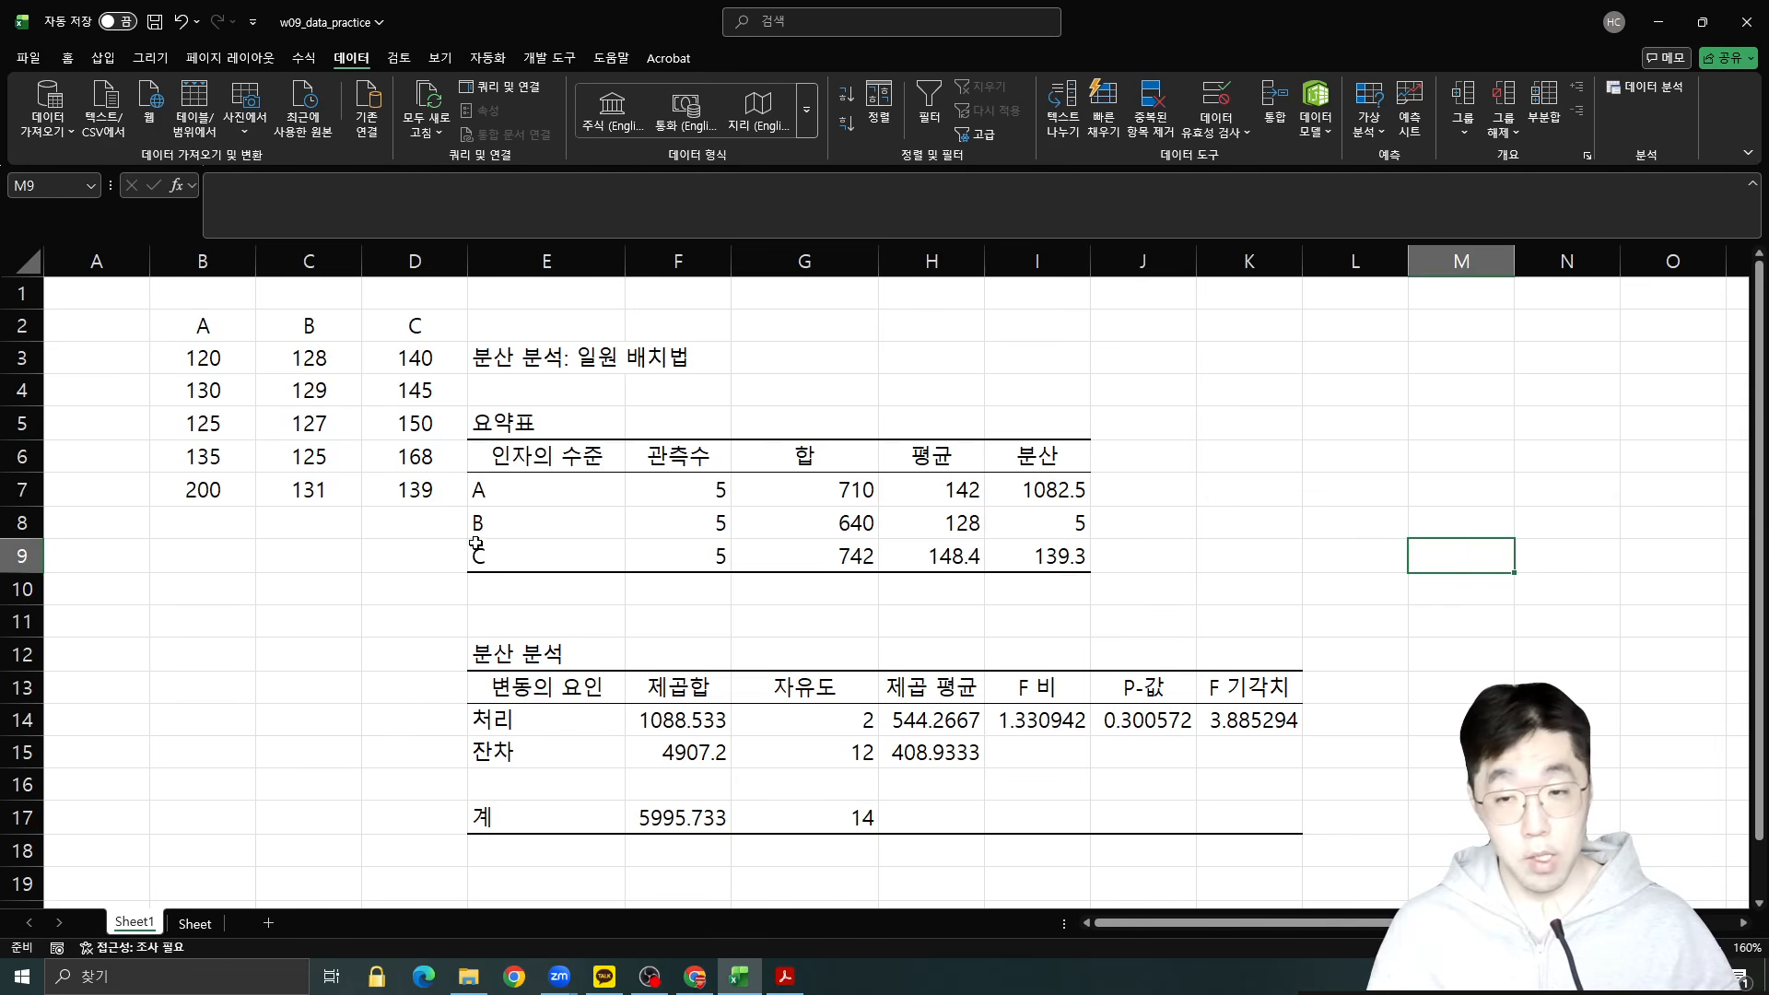
Examine the means and variances of groups A, B and C in the ANOVA summary table.
click(510, 484)
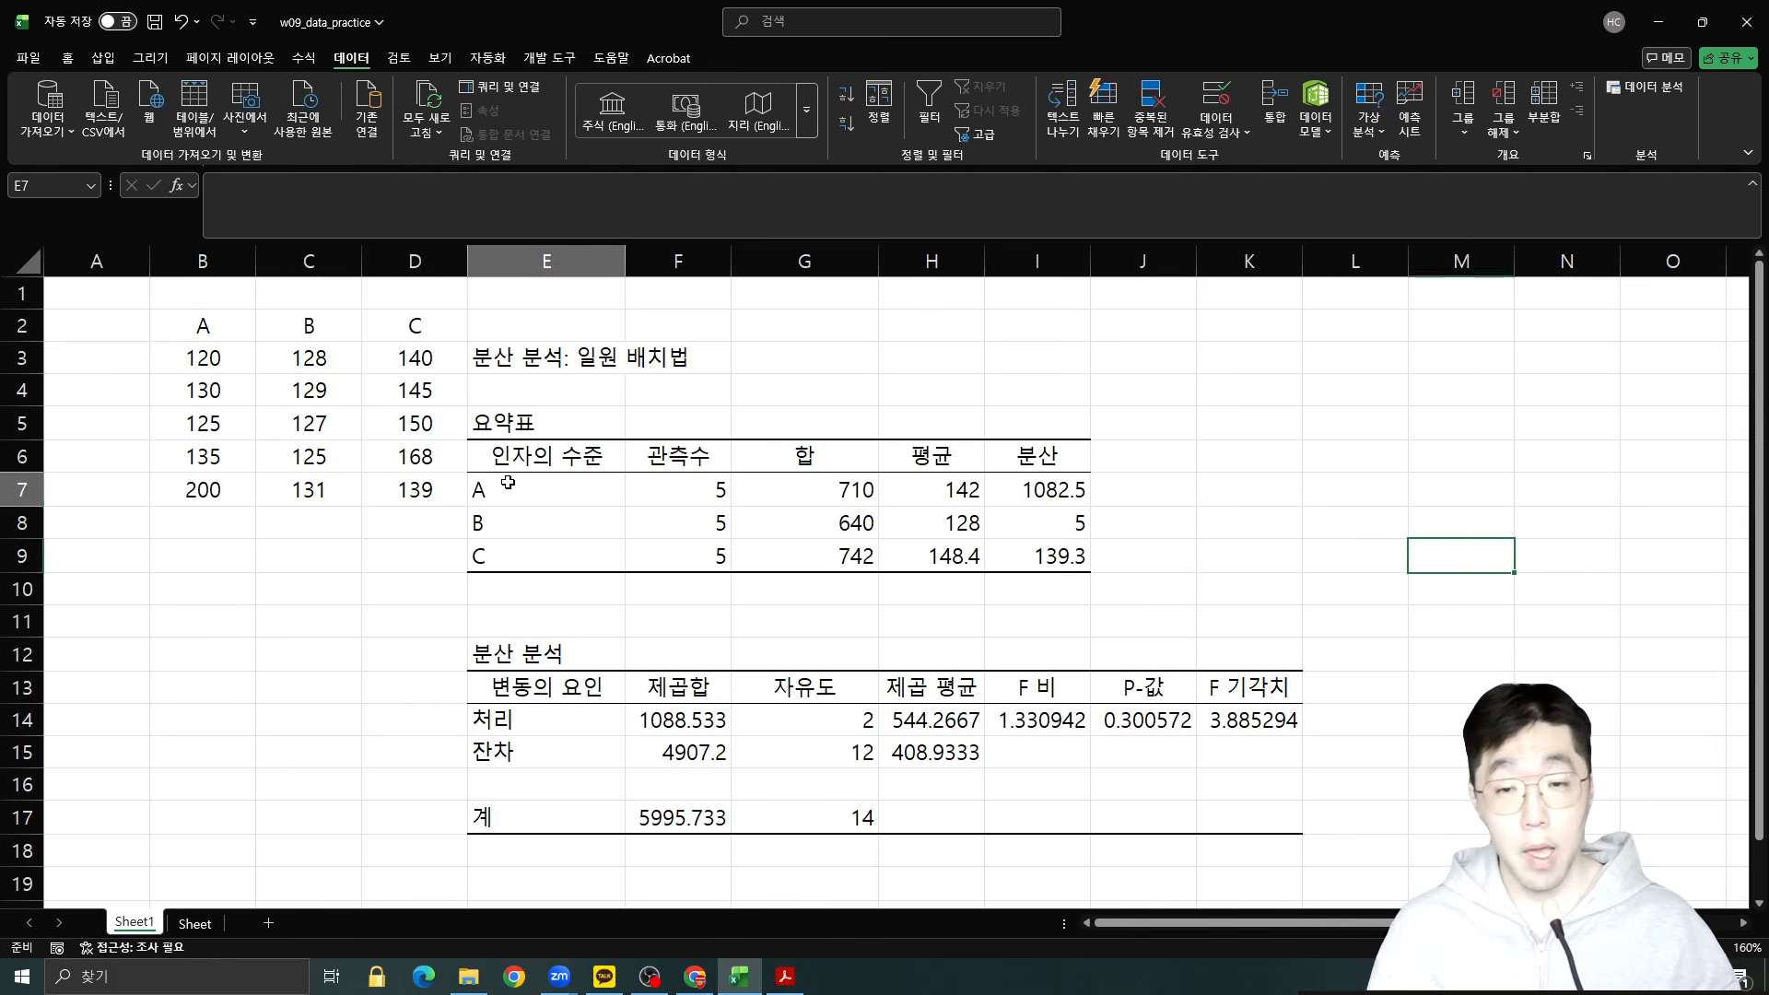
click(942, 495)
click(578, 526)
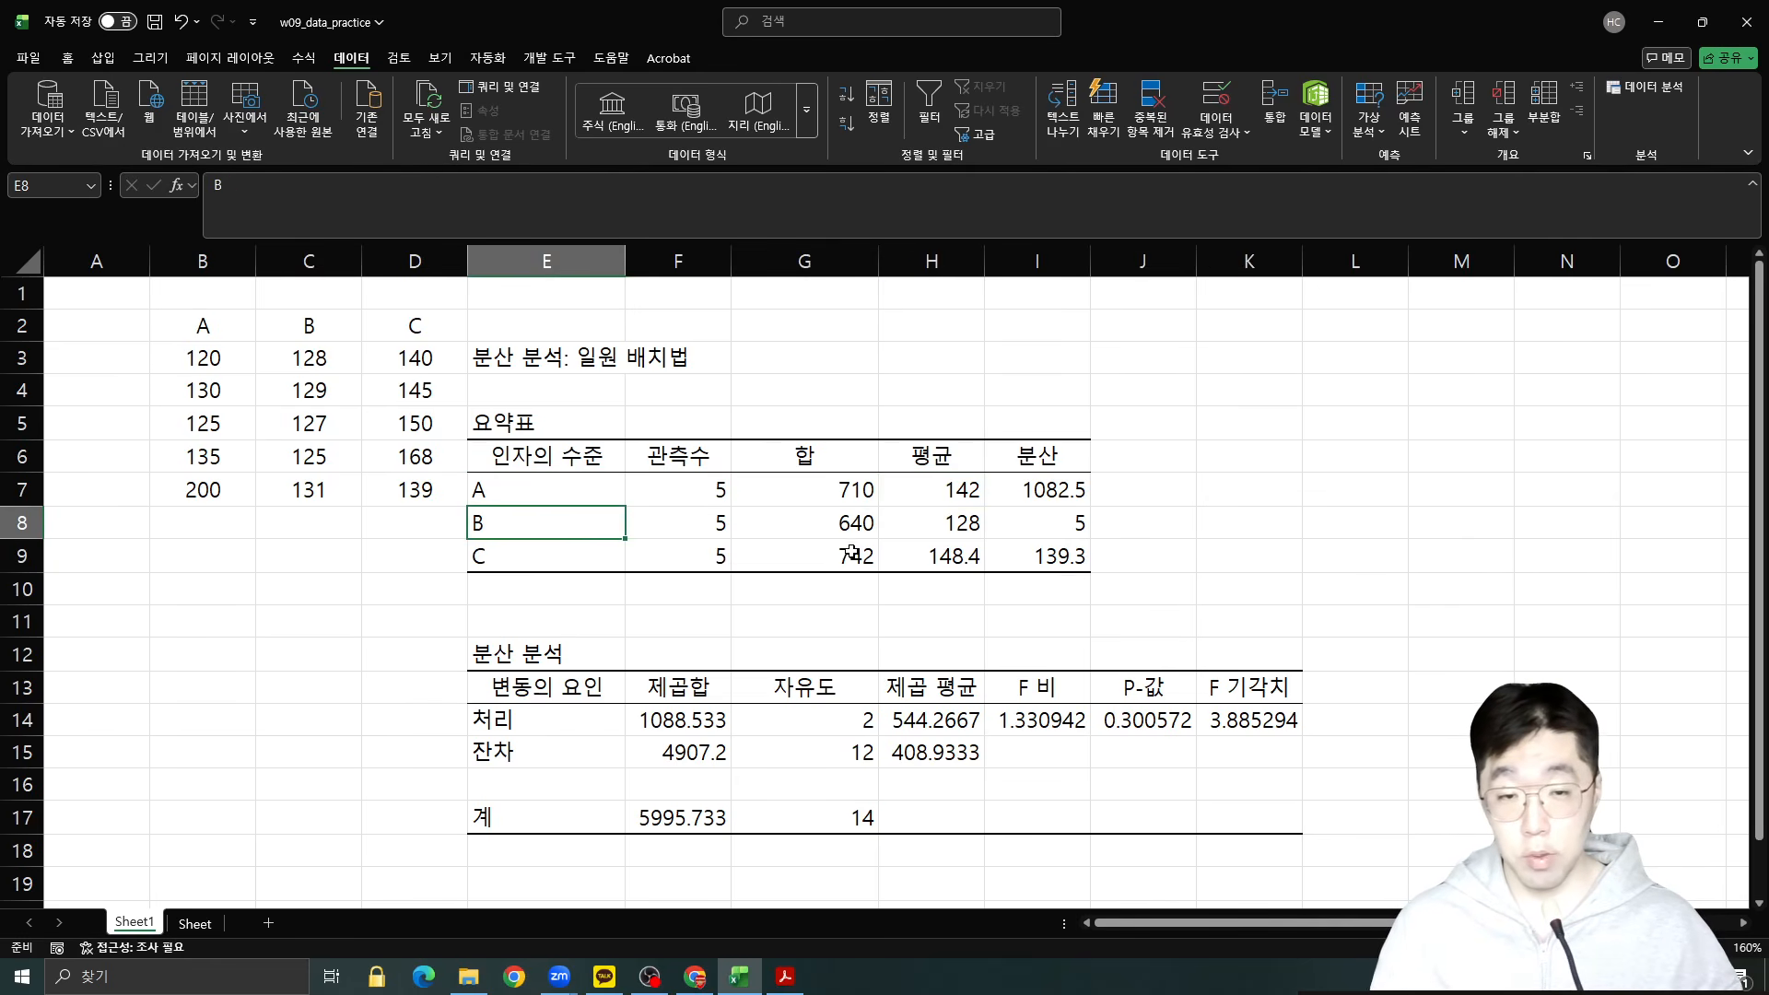
click(964, 525)
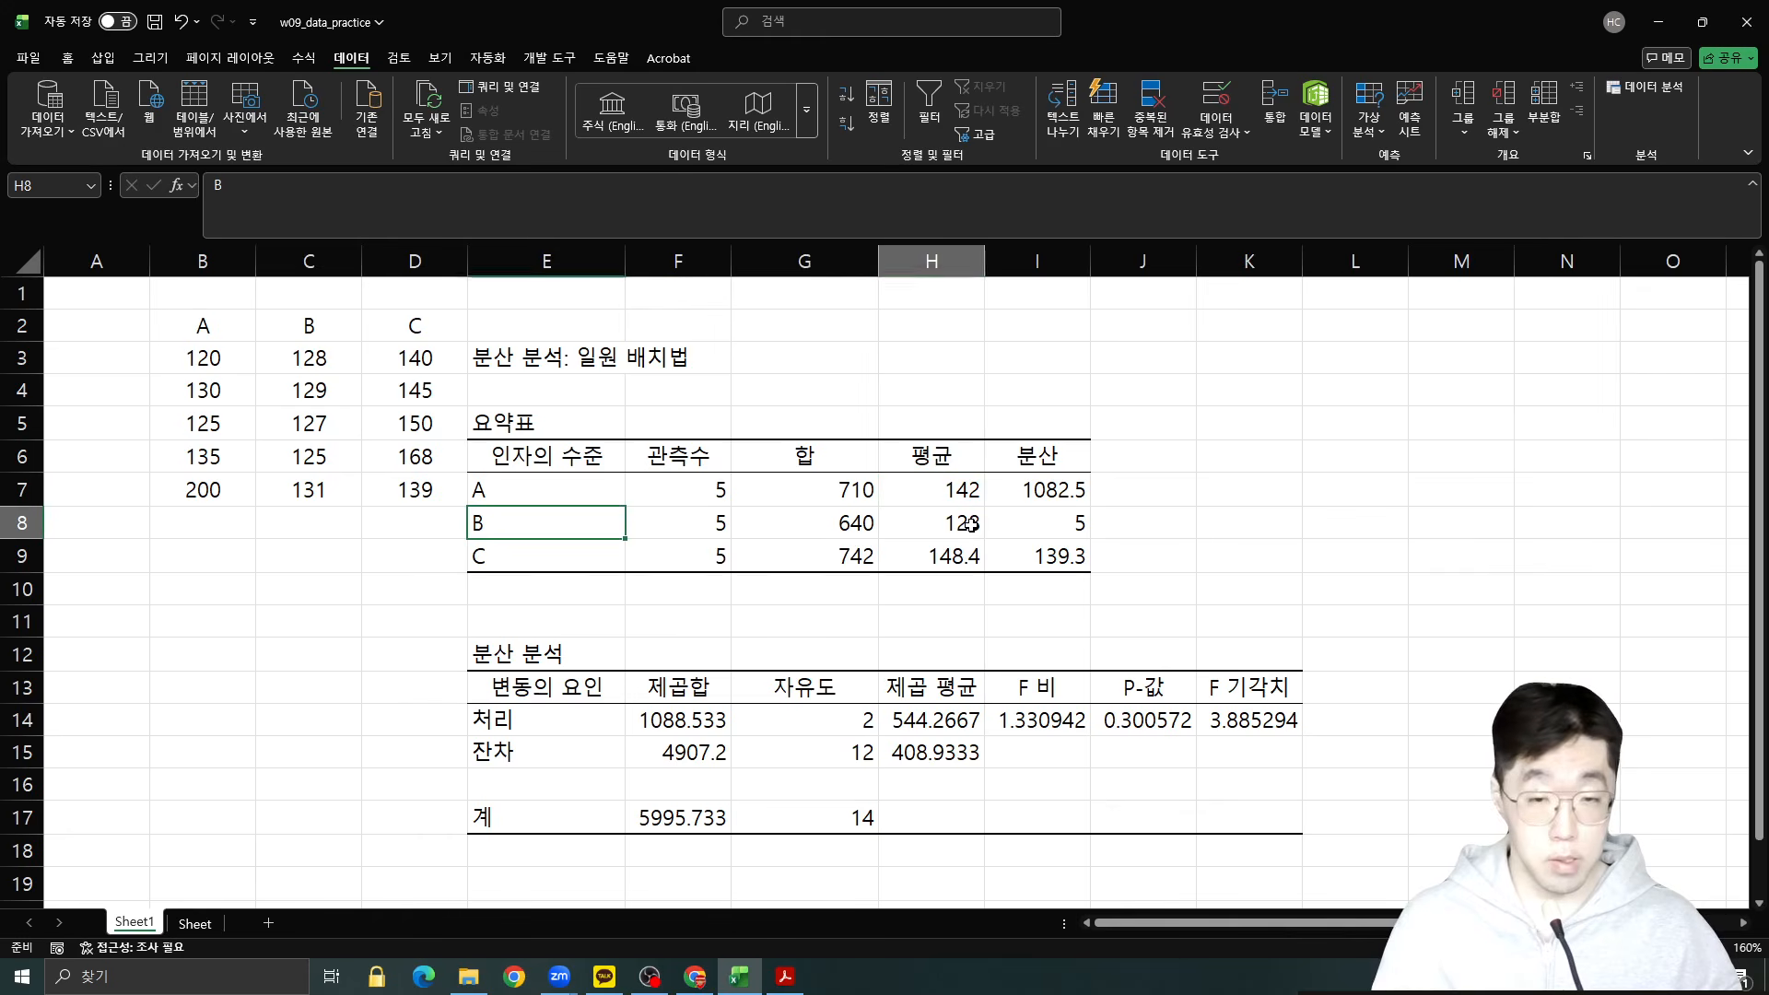
click(603, 556)
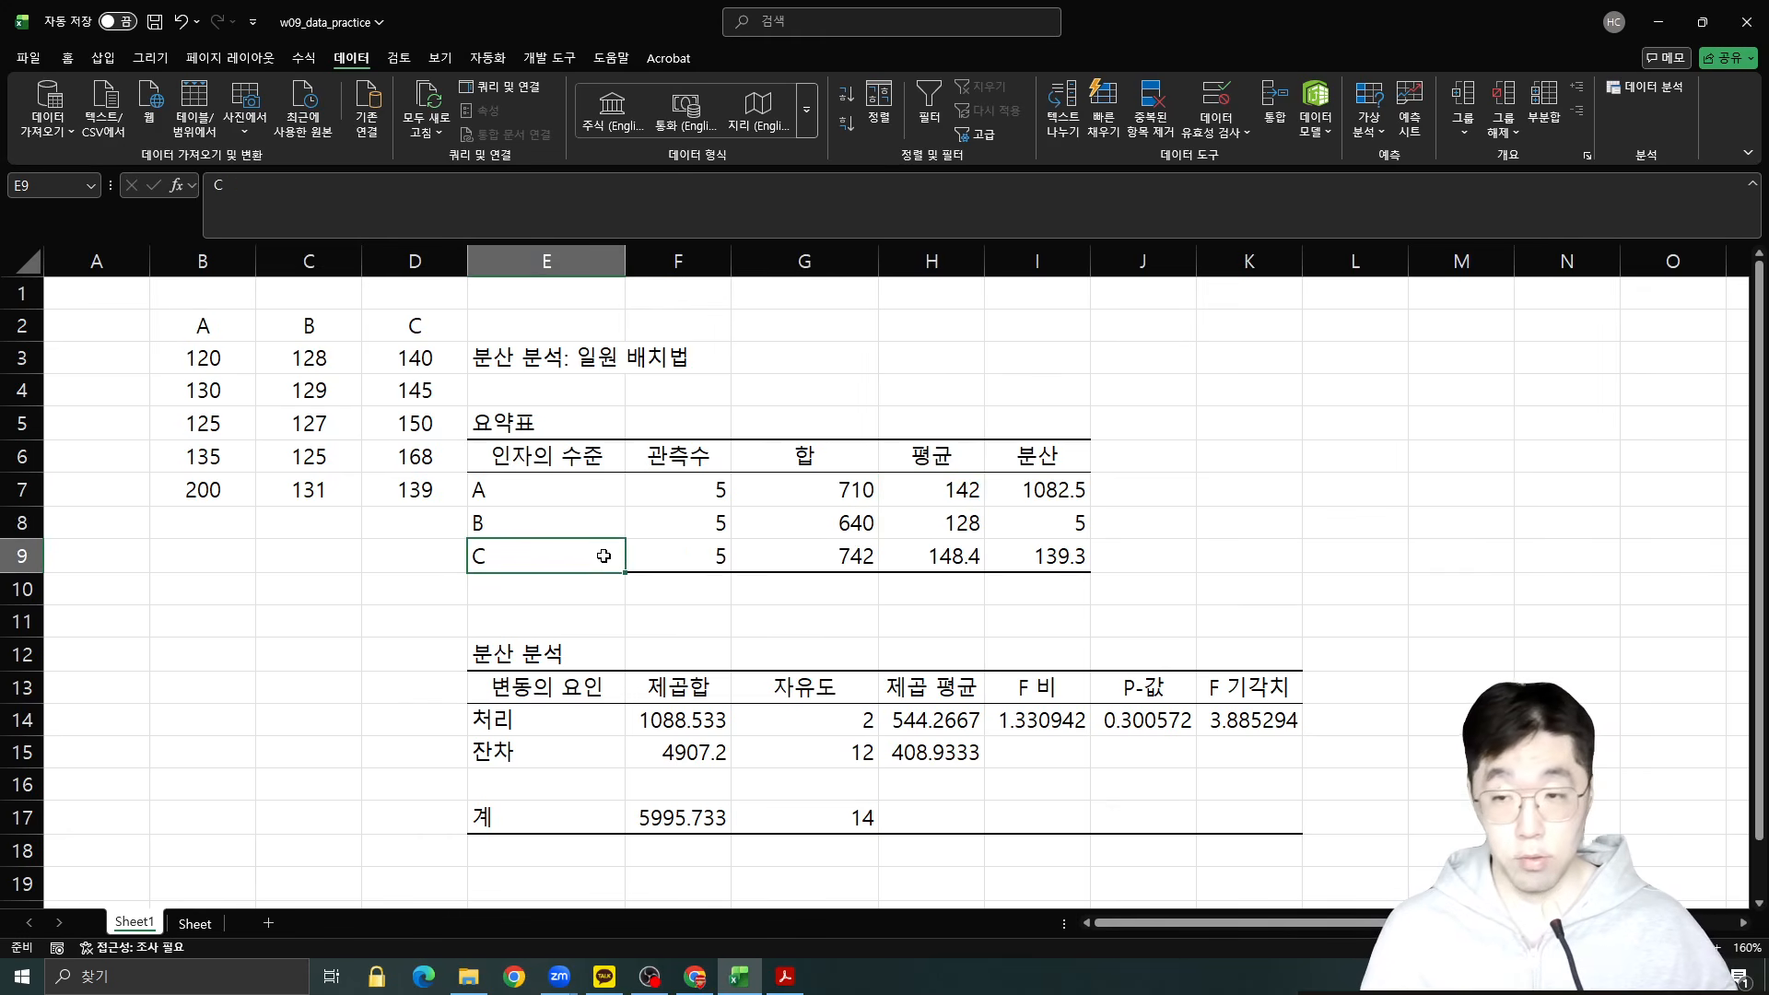
click(974, 554)
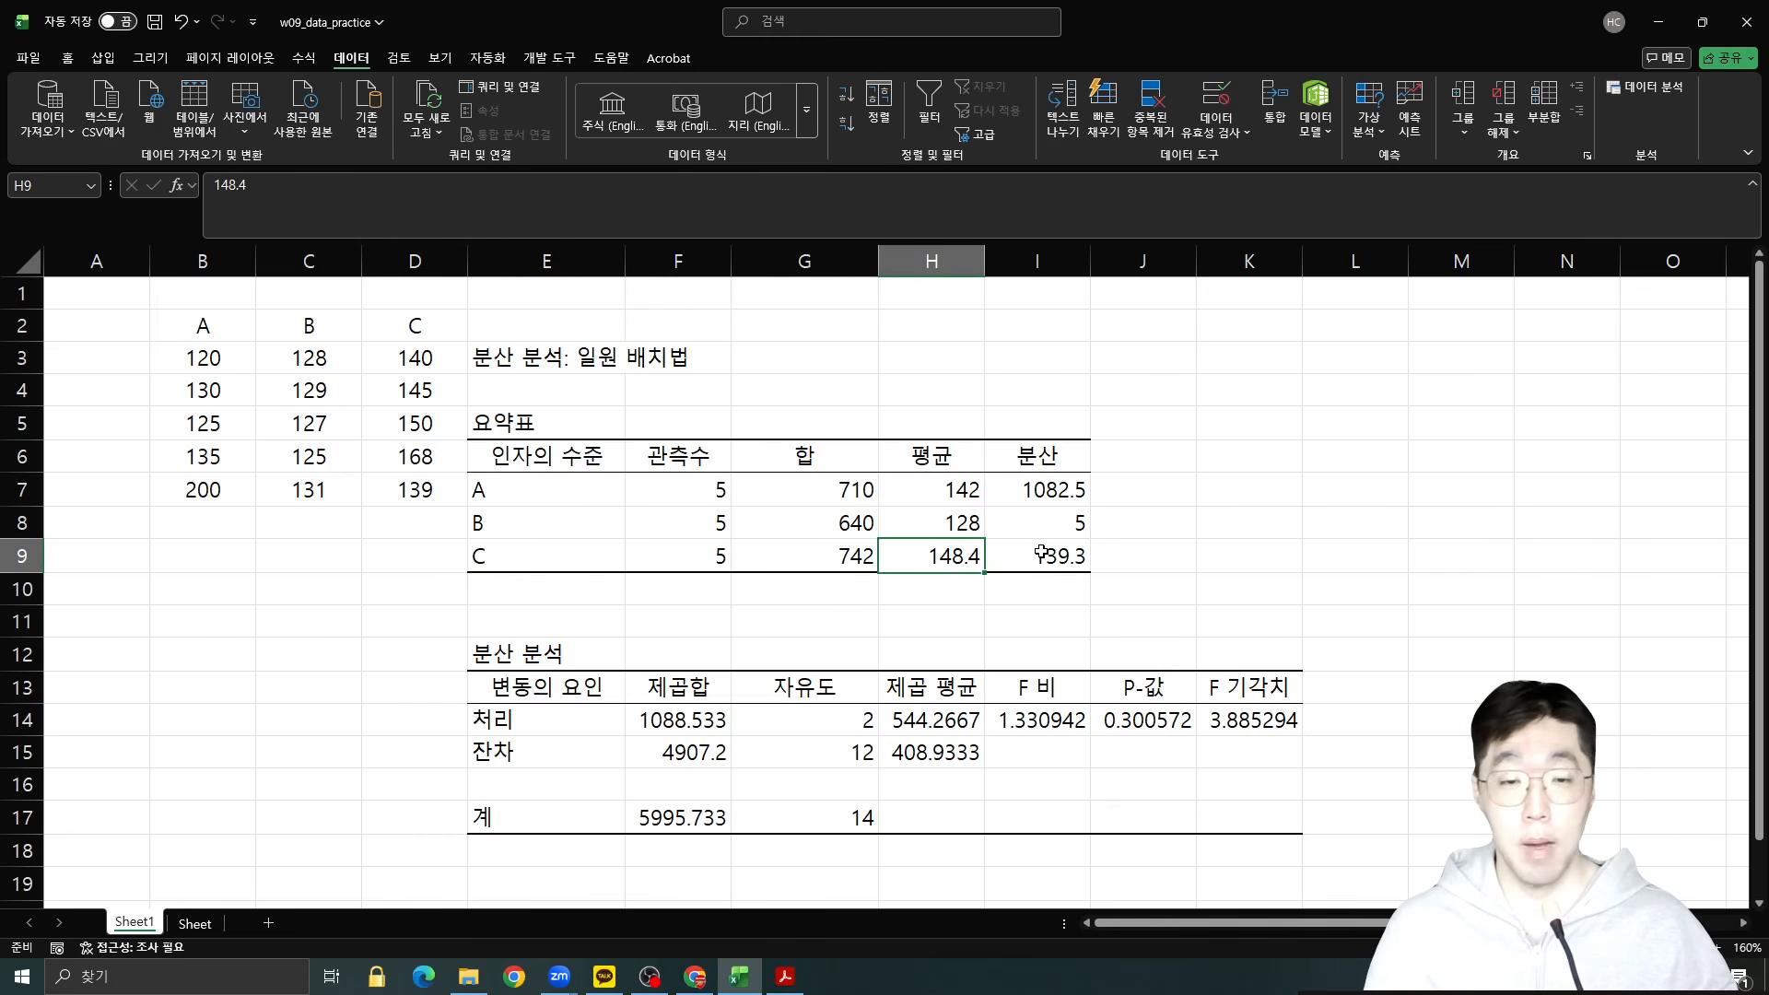
click(967, 527)
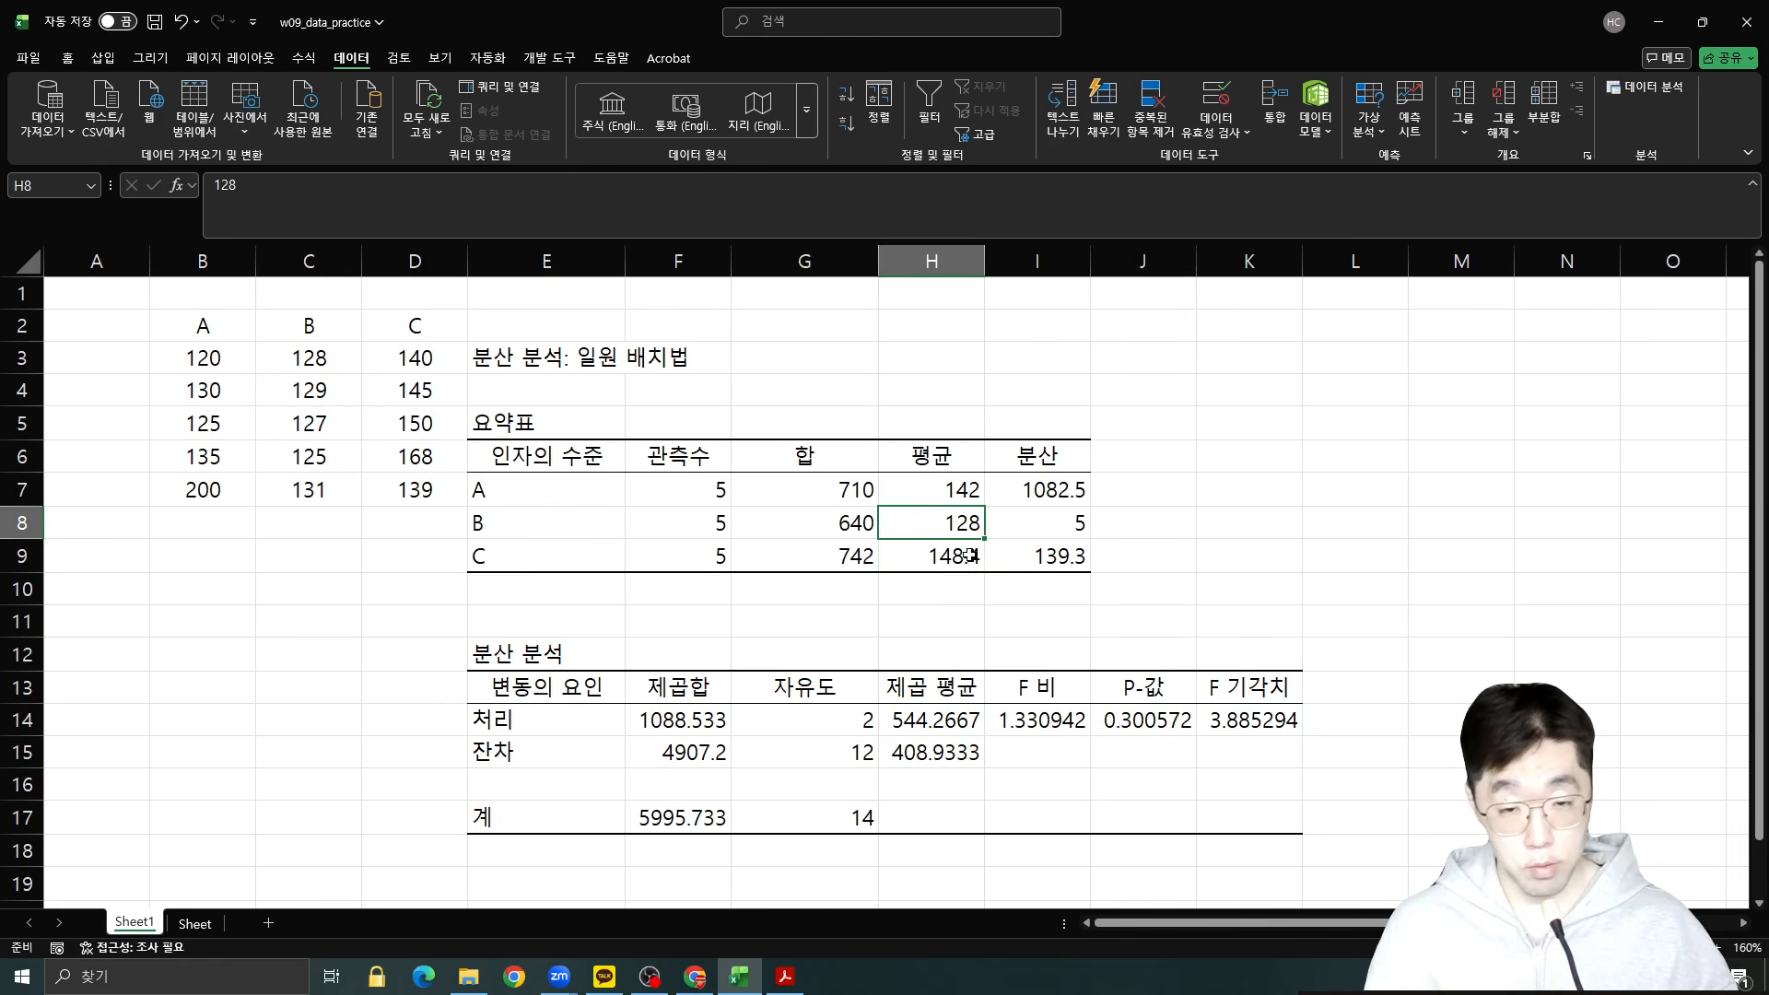
click(971, 553)
drag(1088, 488, 1076, 566)
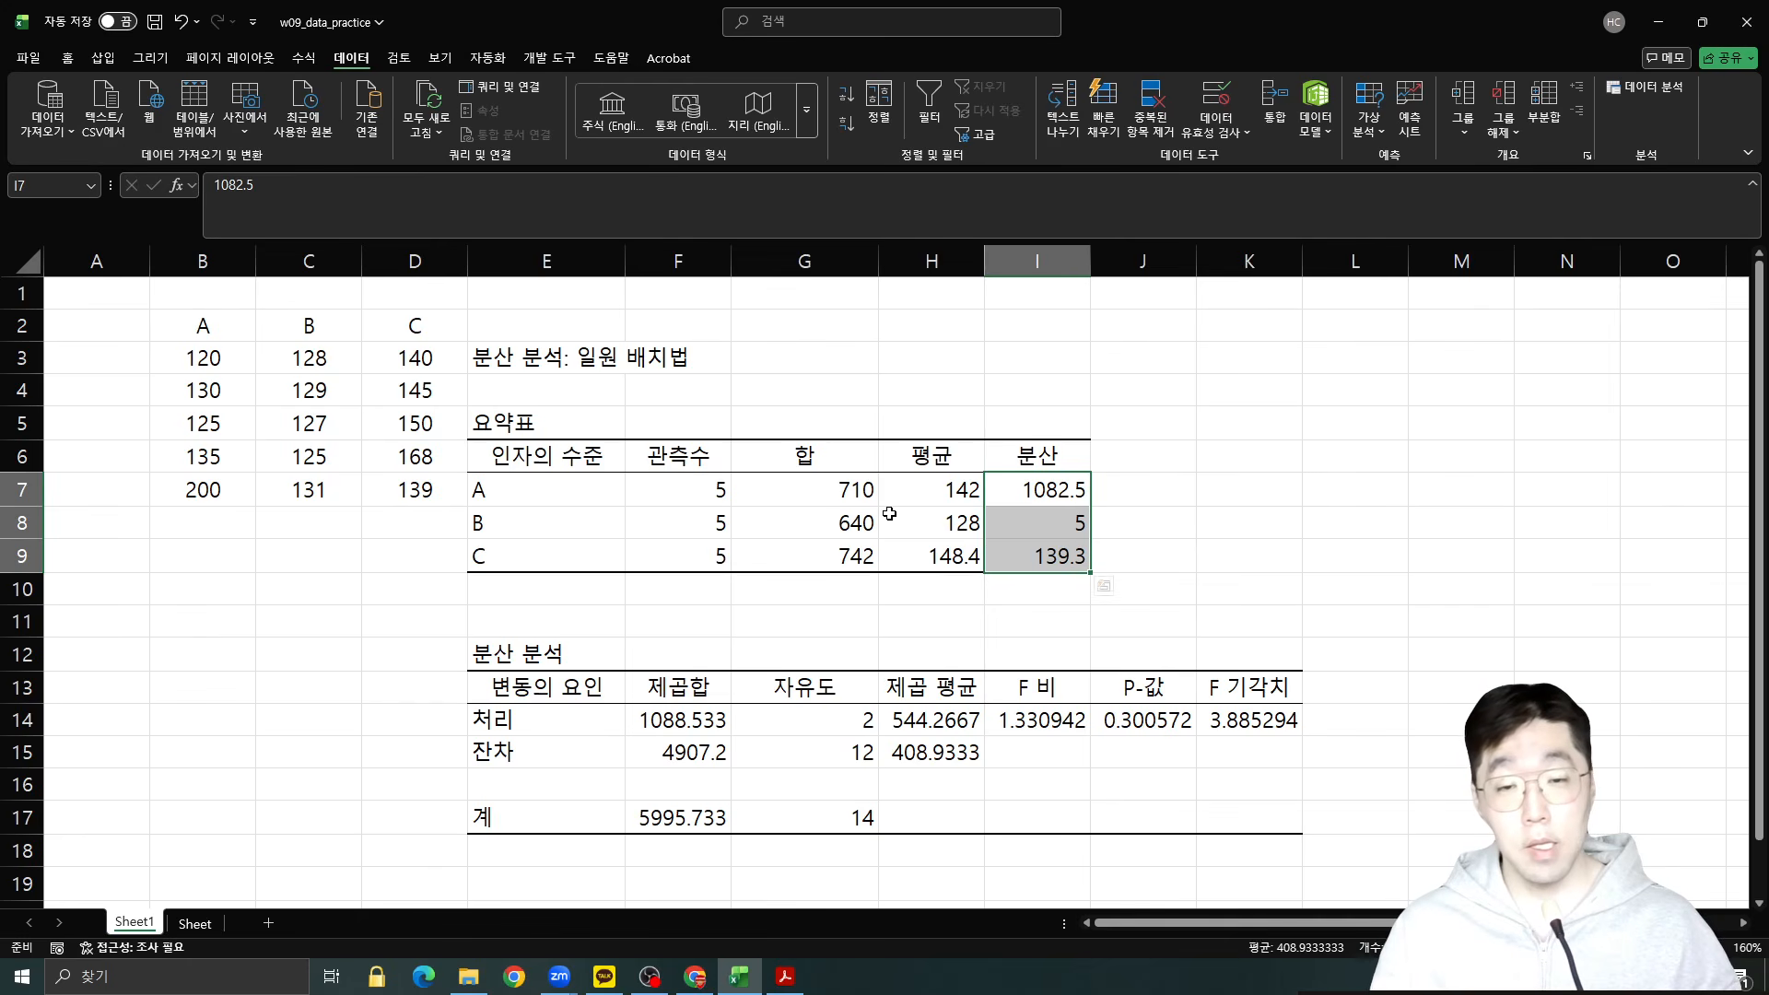
Fill the three group means in H7:H9 with yellow.
drag(973, 493, 960, 551)
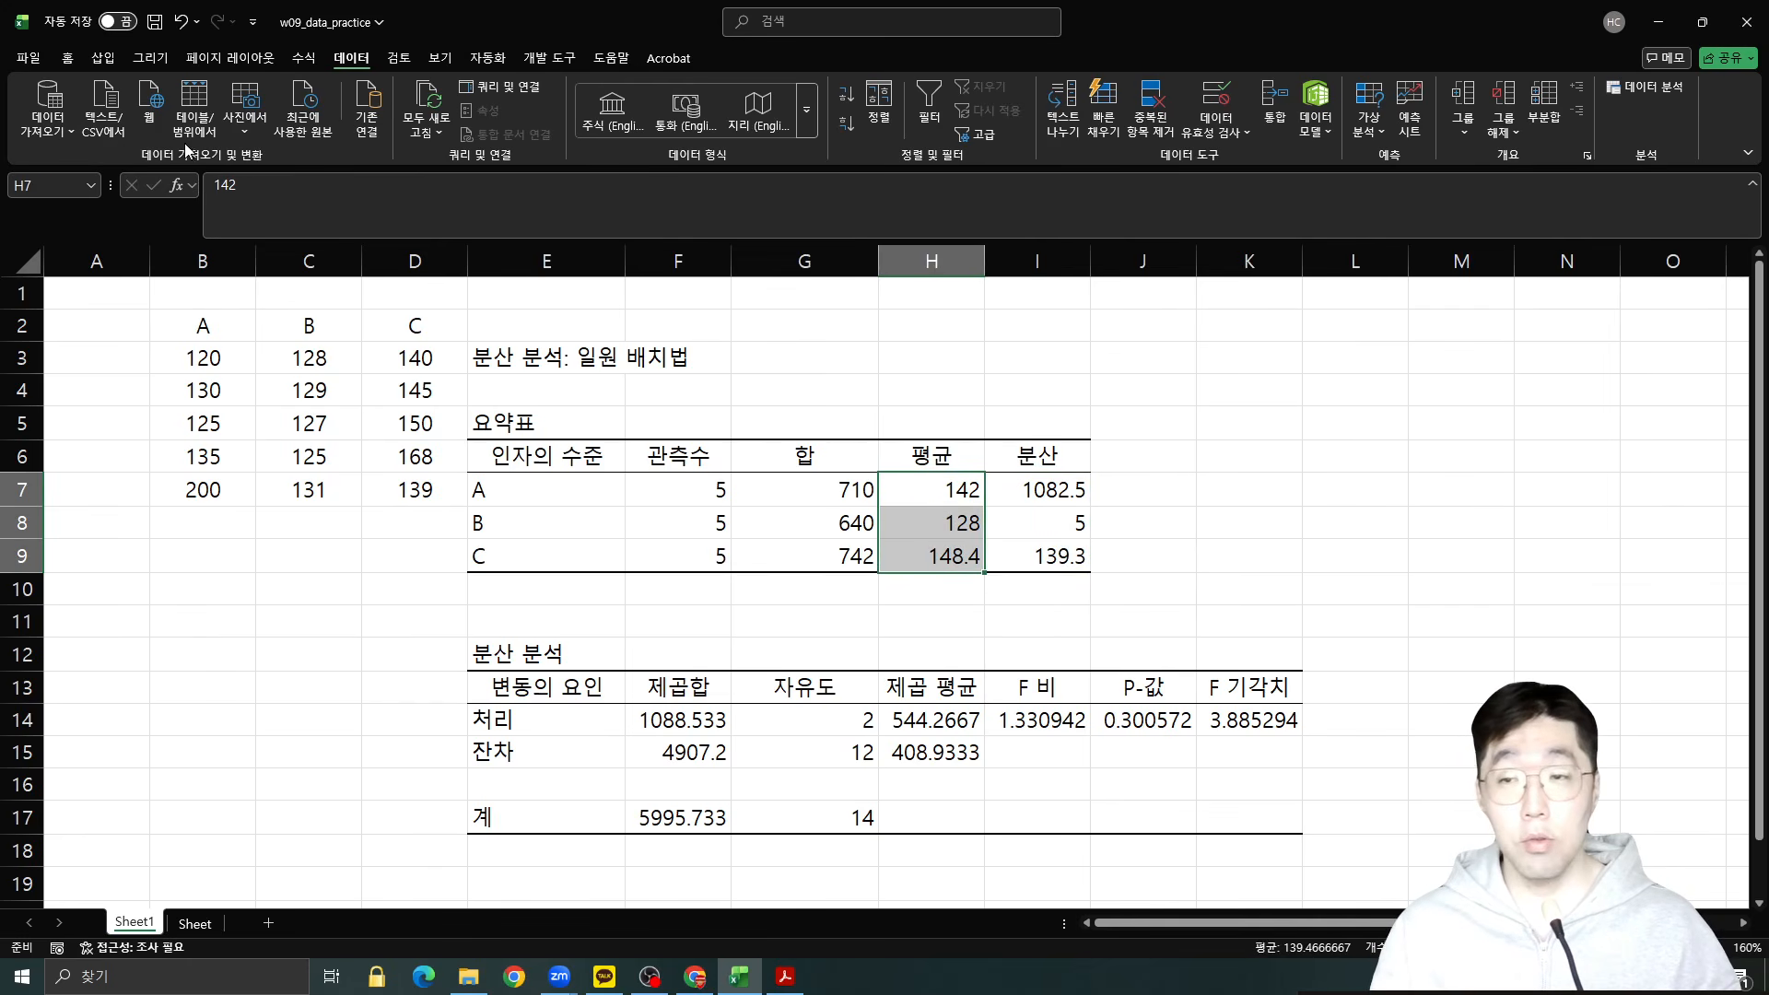
click(70, 56)
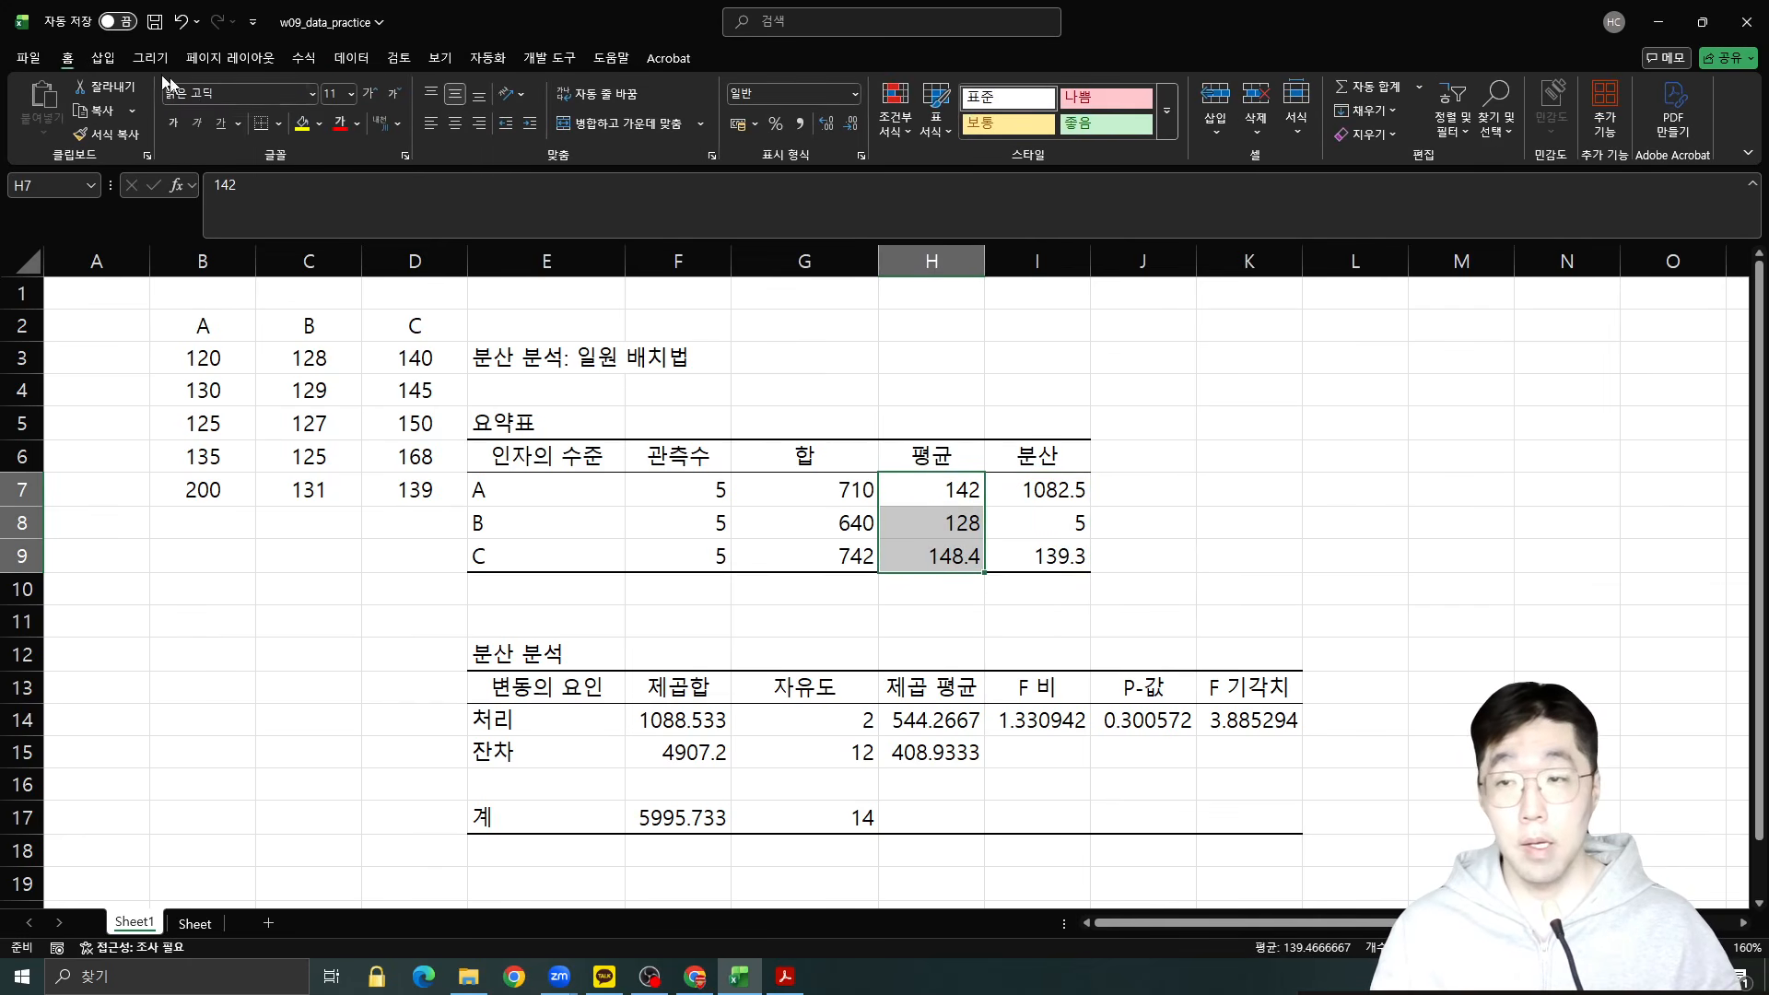
click(302, 122)
click(963, 494)
click(962, 522)
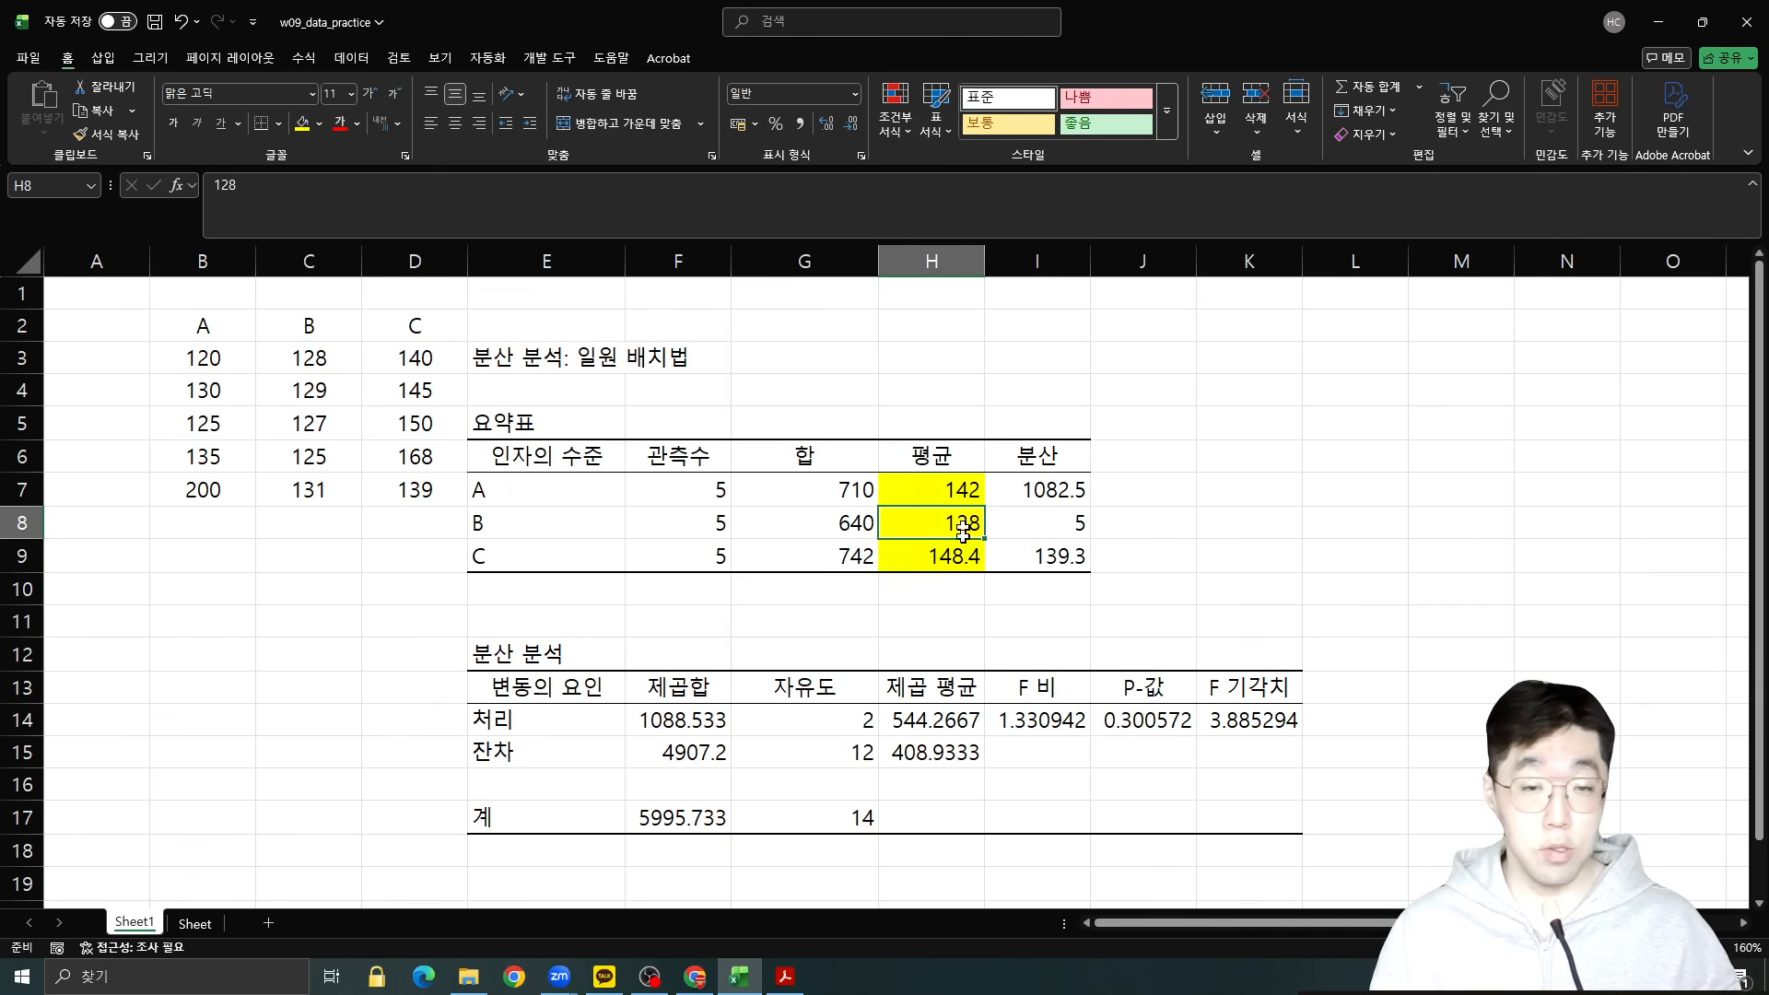
click(950, 560)
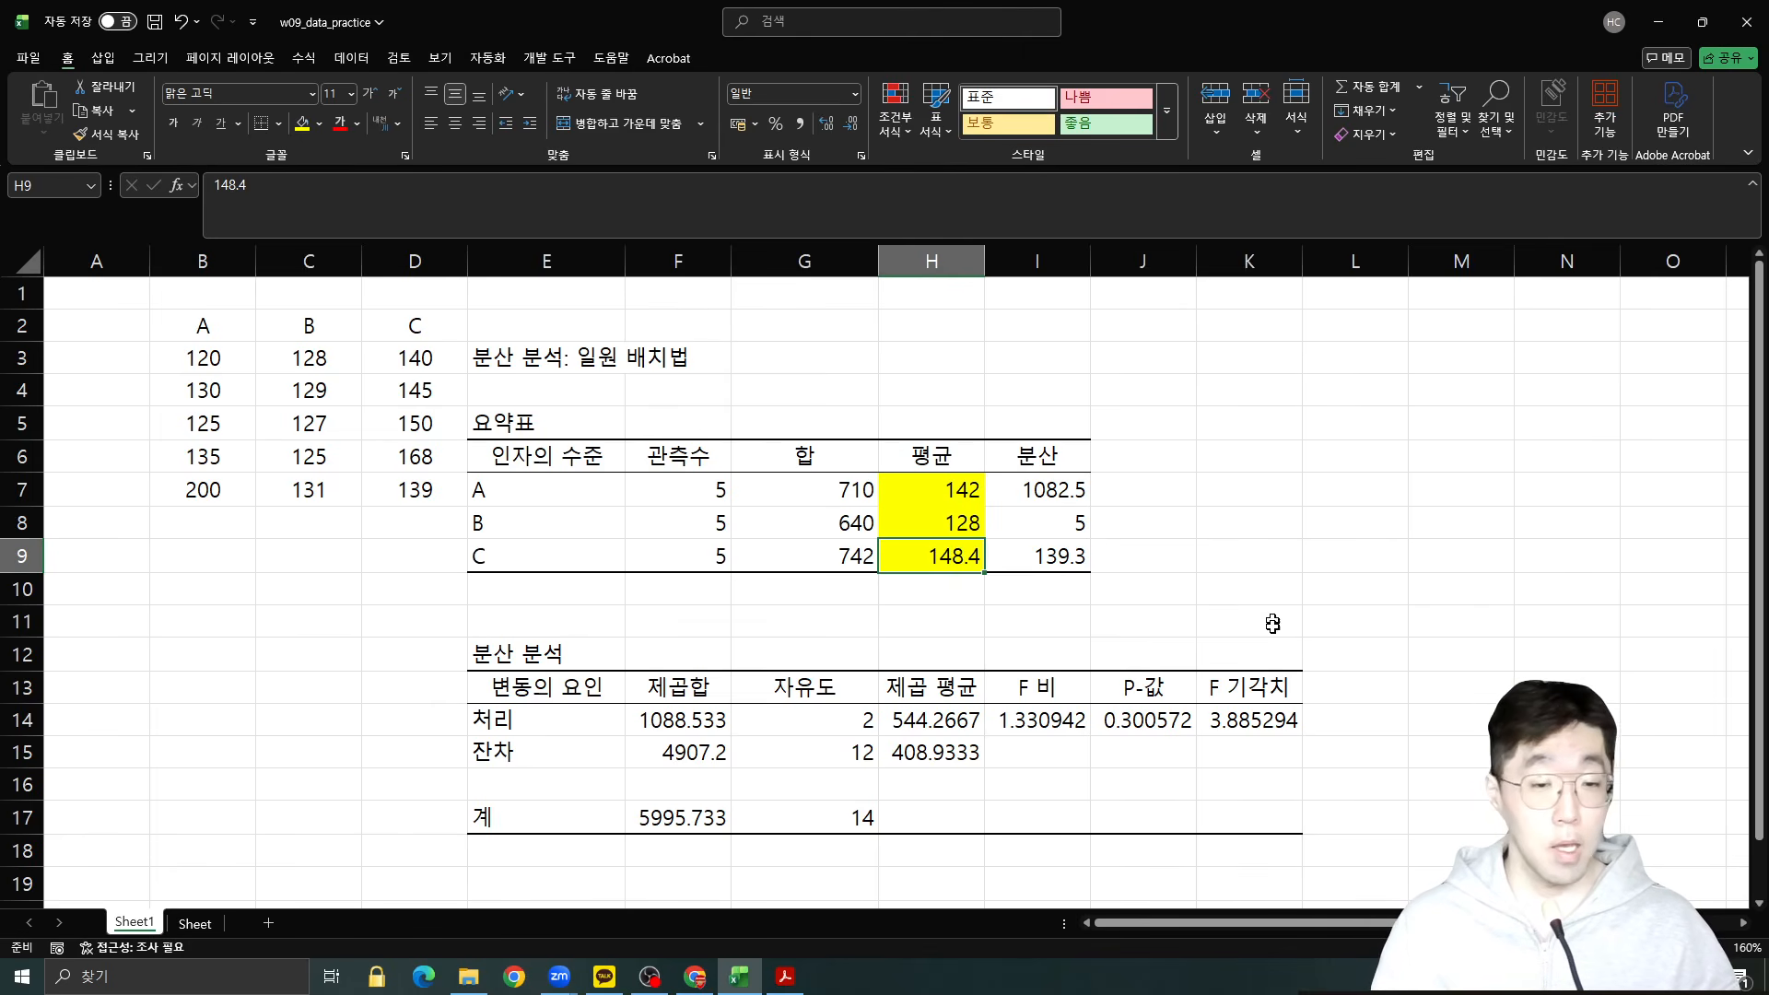
Fill the ANOVA P-value in cell J14 with yellow and compare it with the group means.
click(1148, 720)
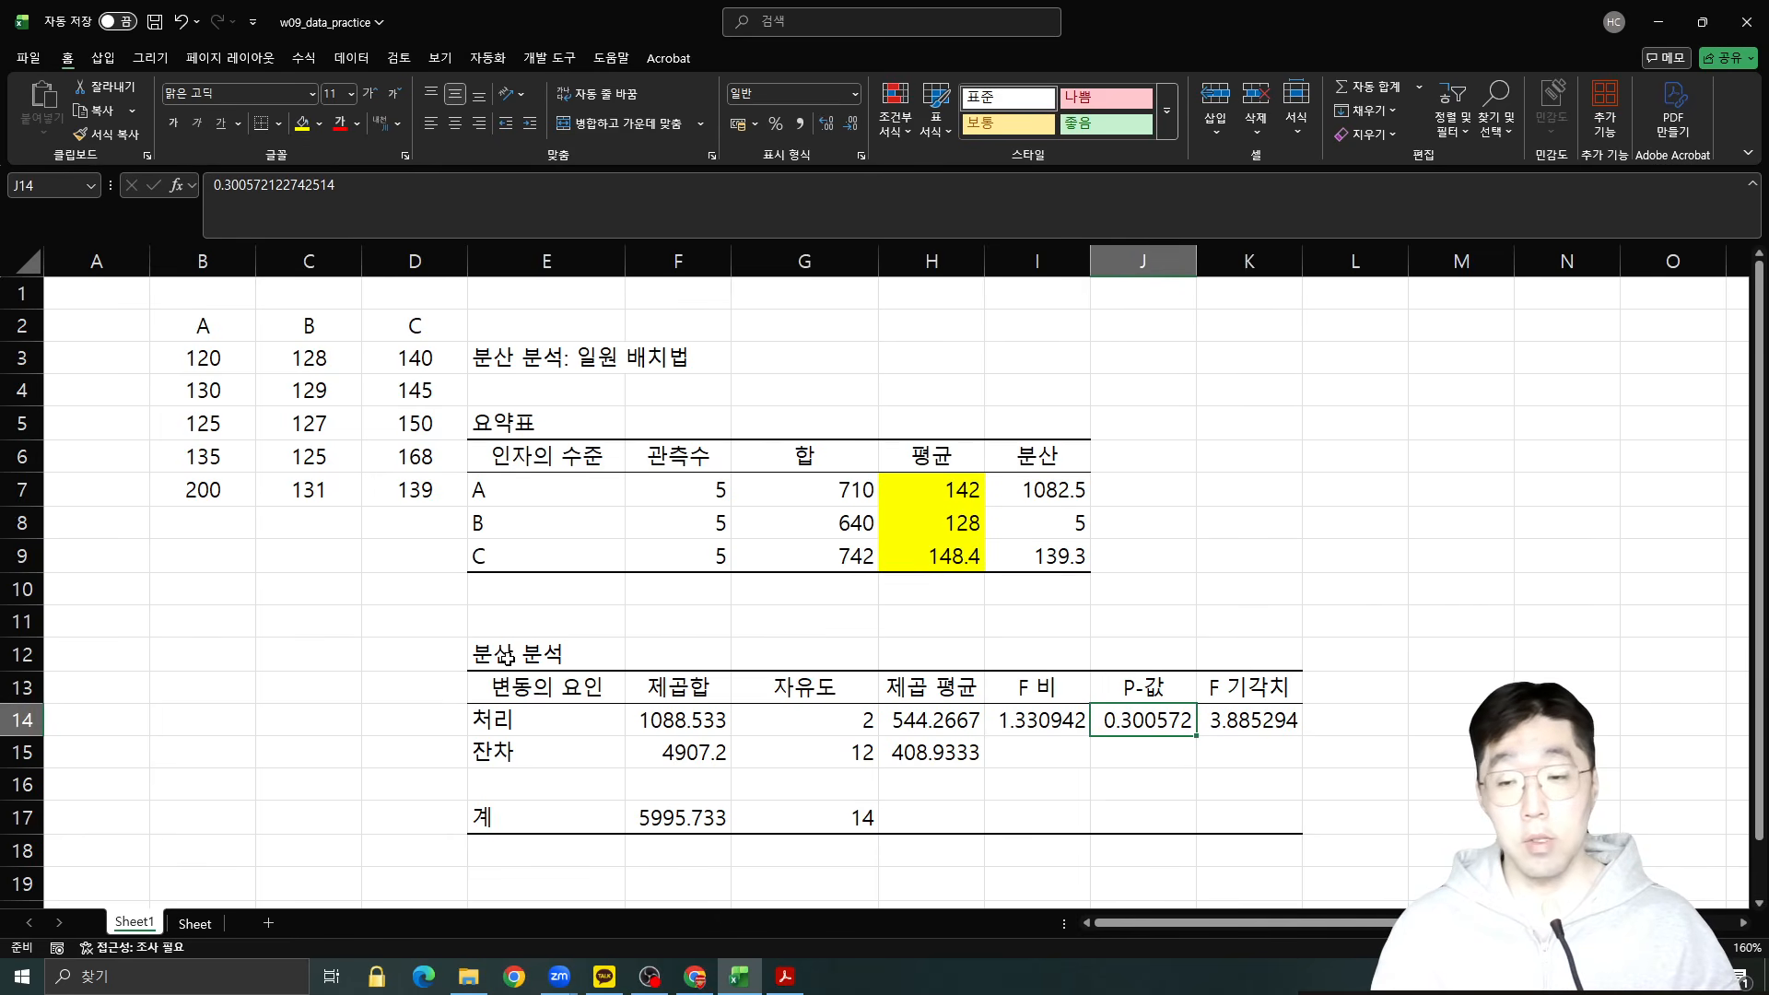
drag(525, 358, 1270, 809)
click(1145, 723)
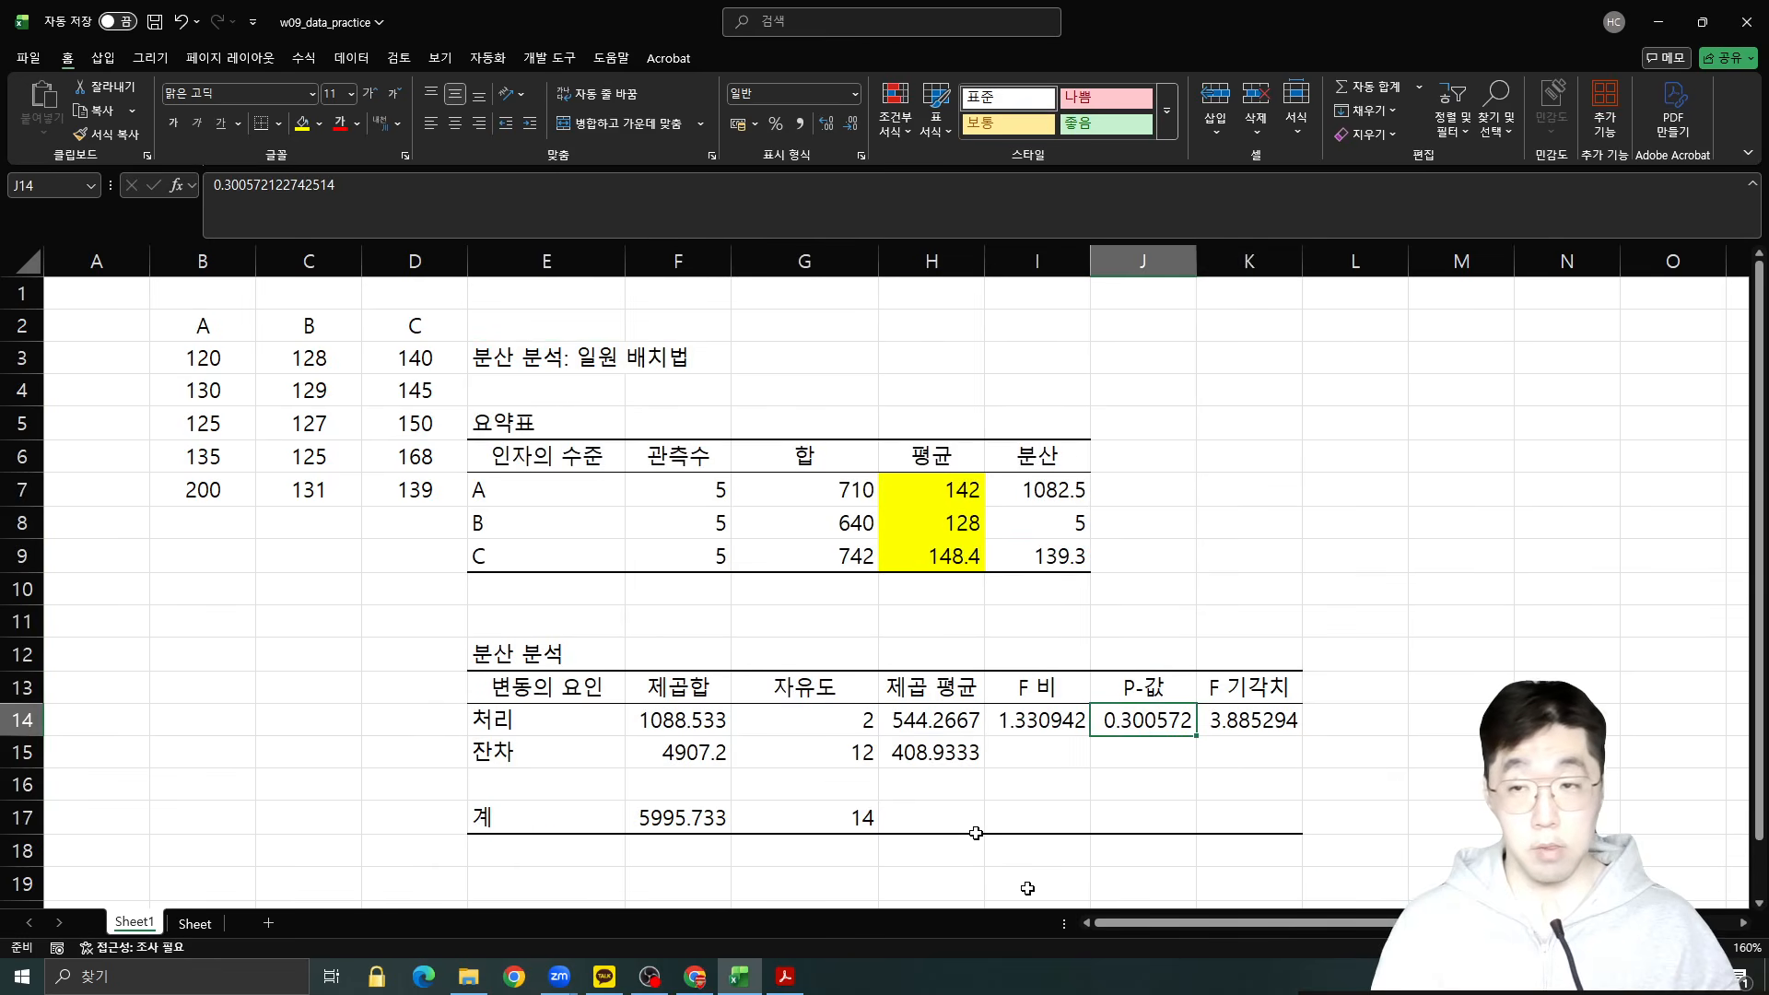
click(301, 124)
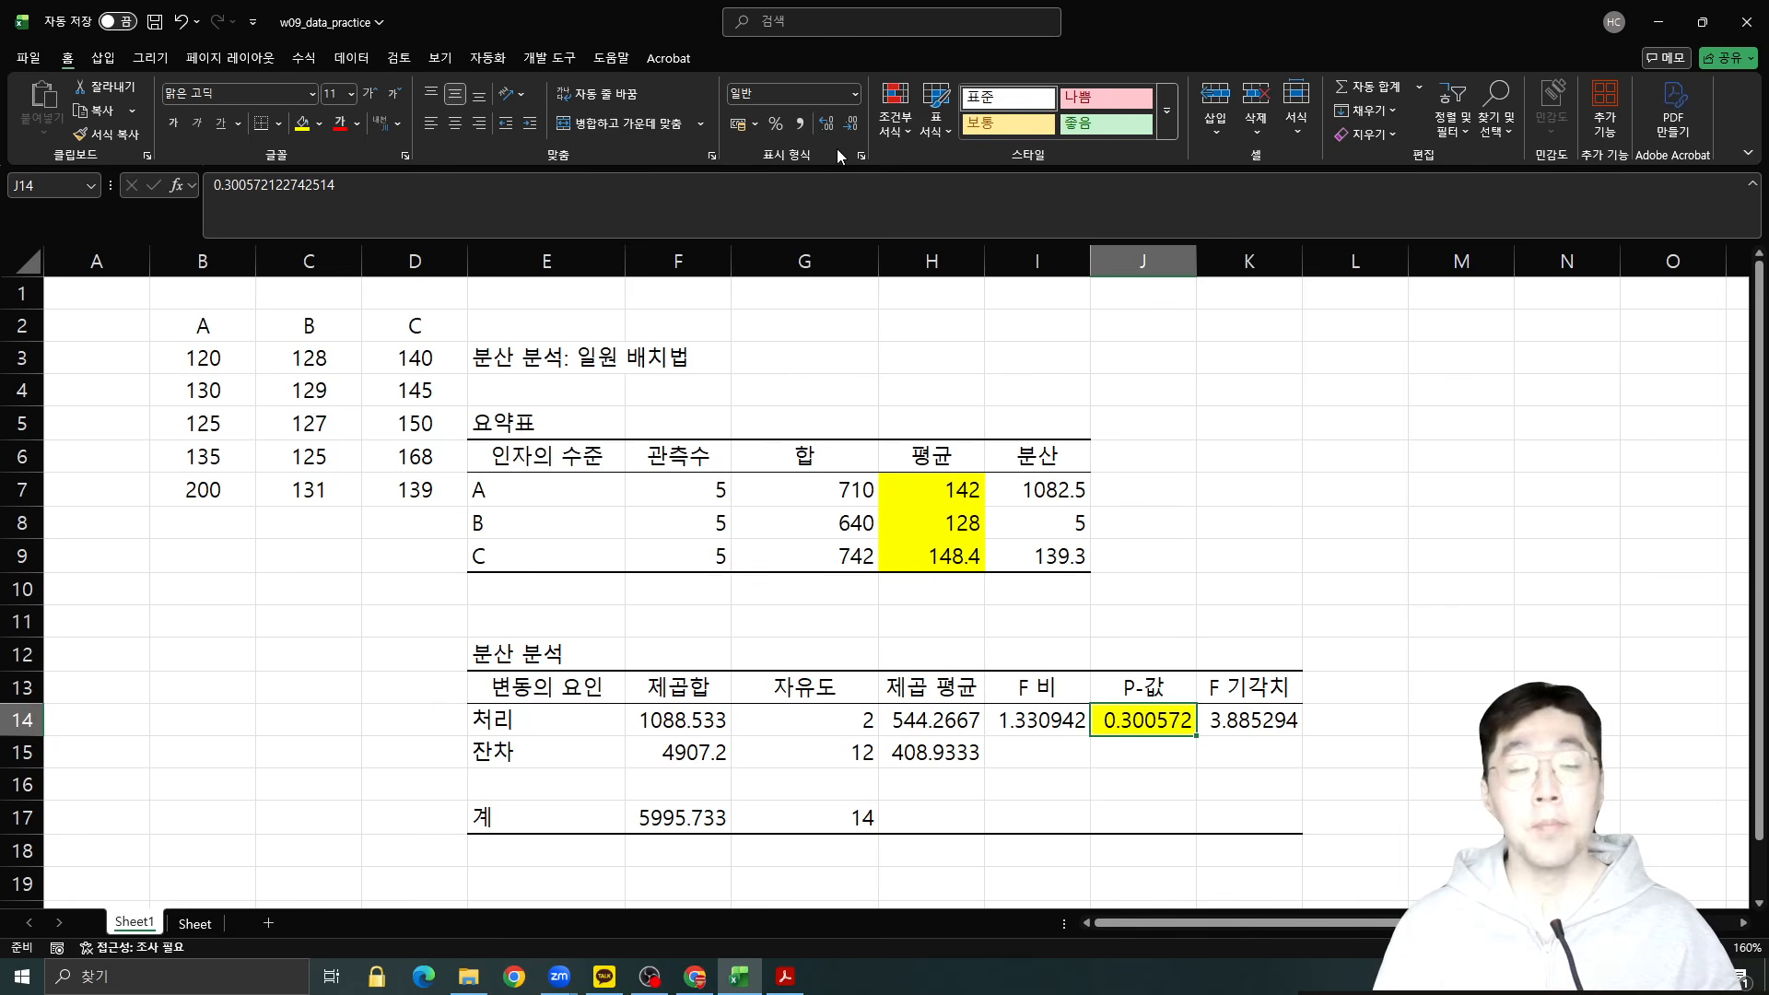
click(939, 497)
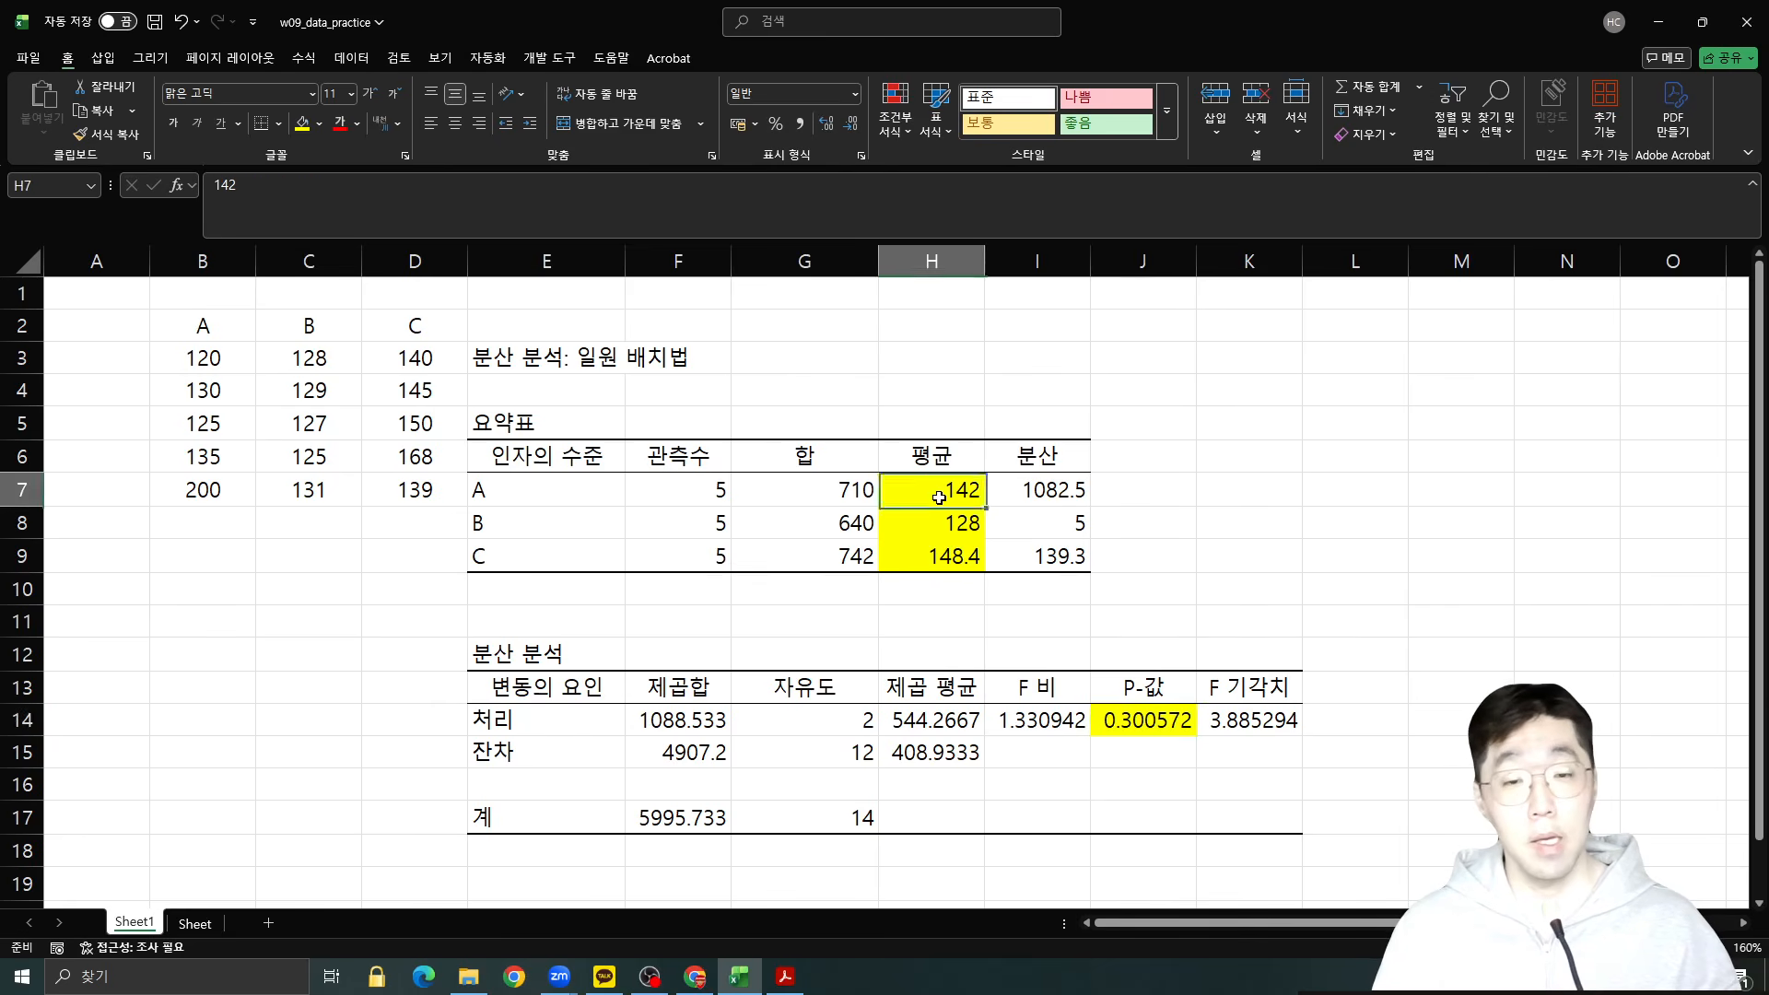
click(959, 518)
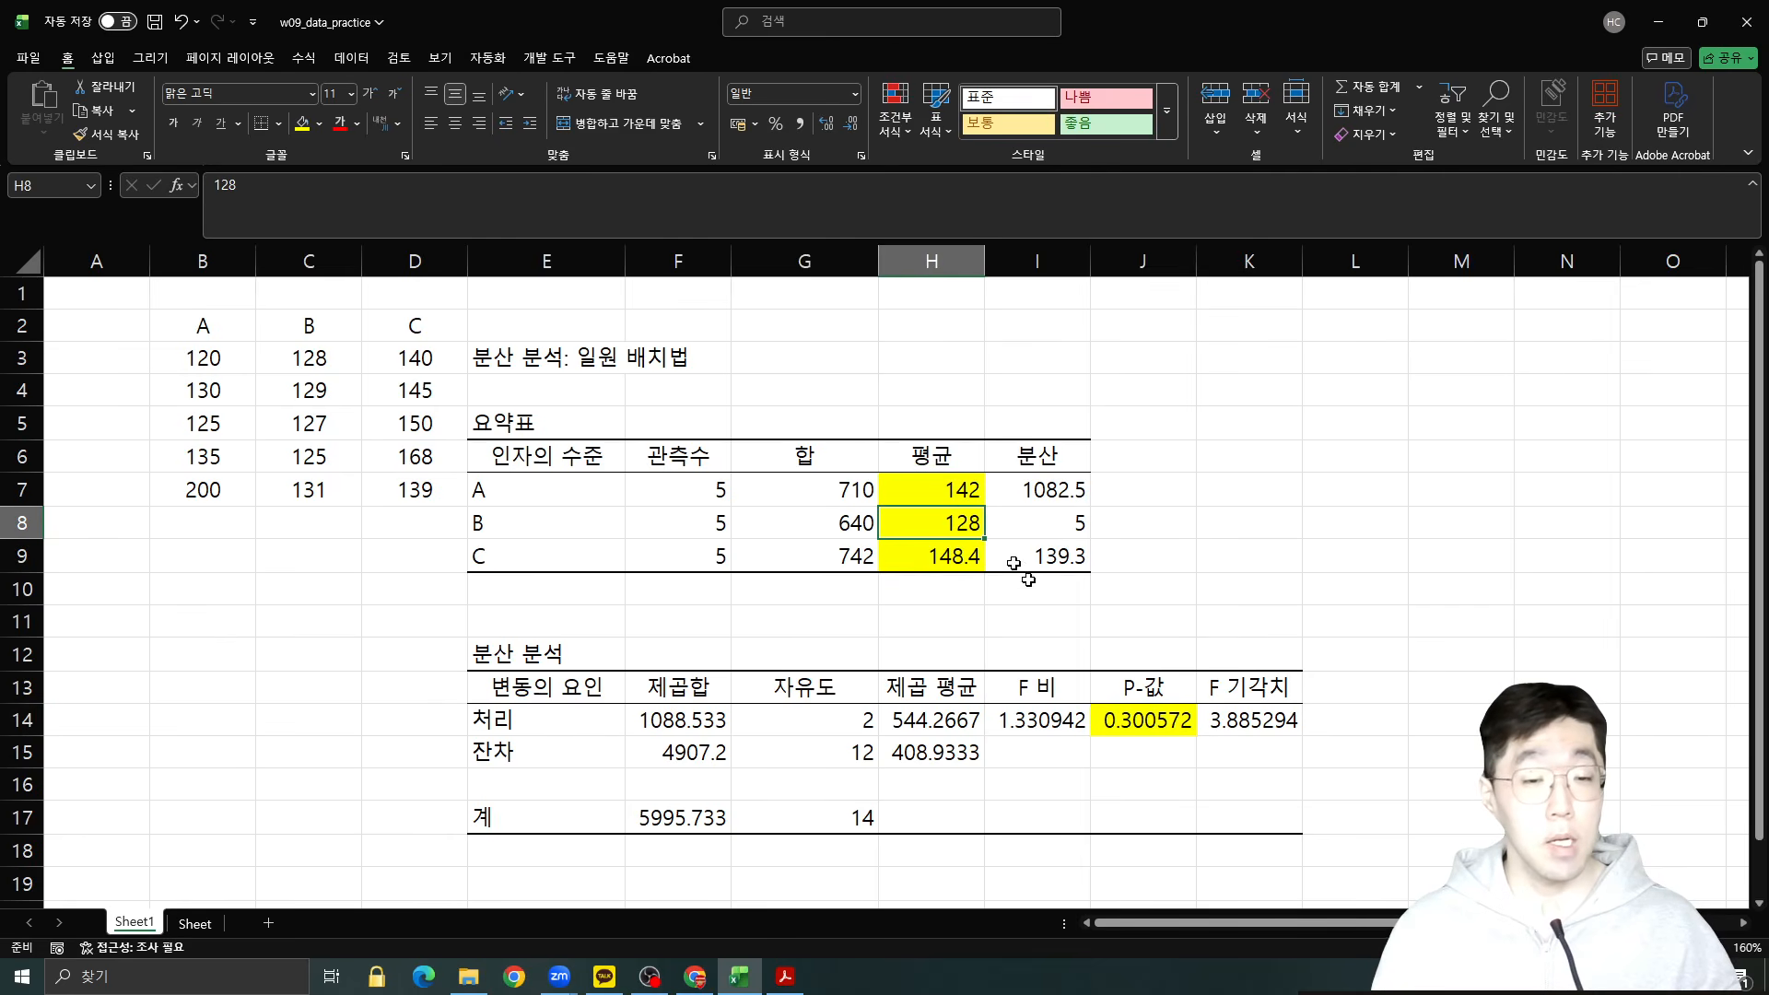
Check the ANOVA P-value in cell J14.
click(1171, 724)
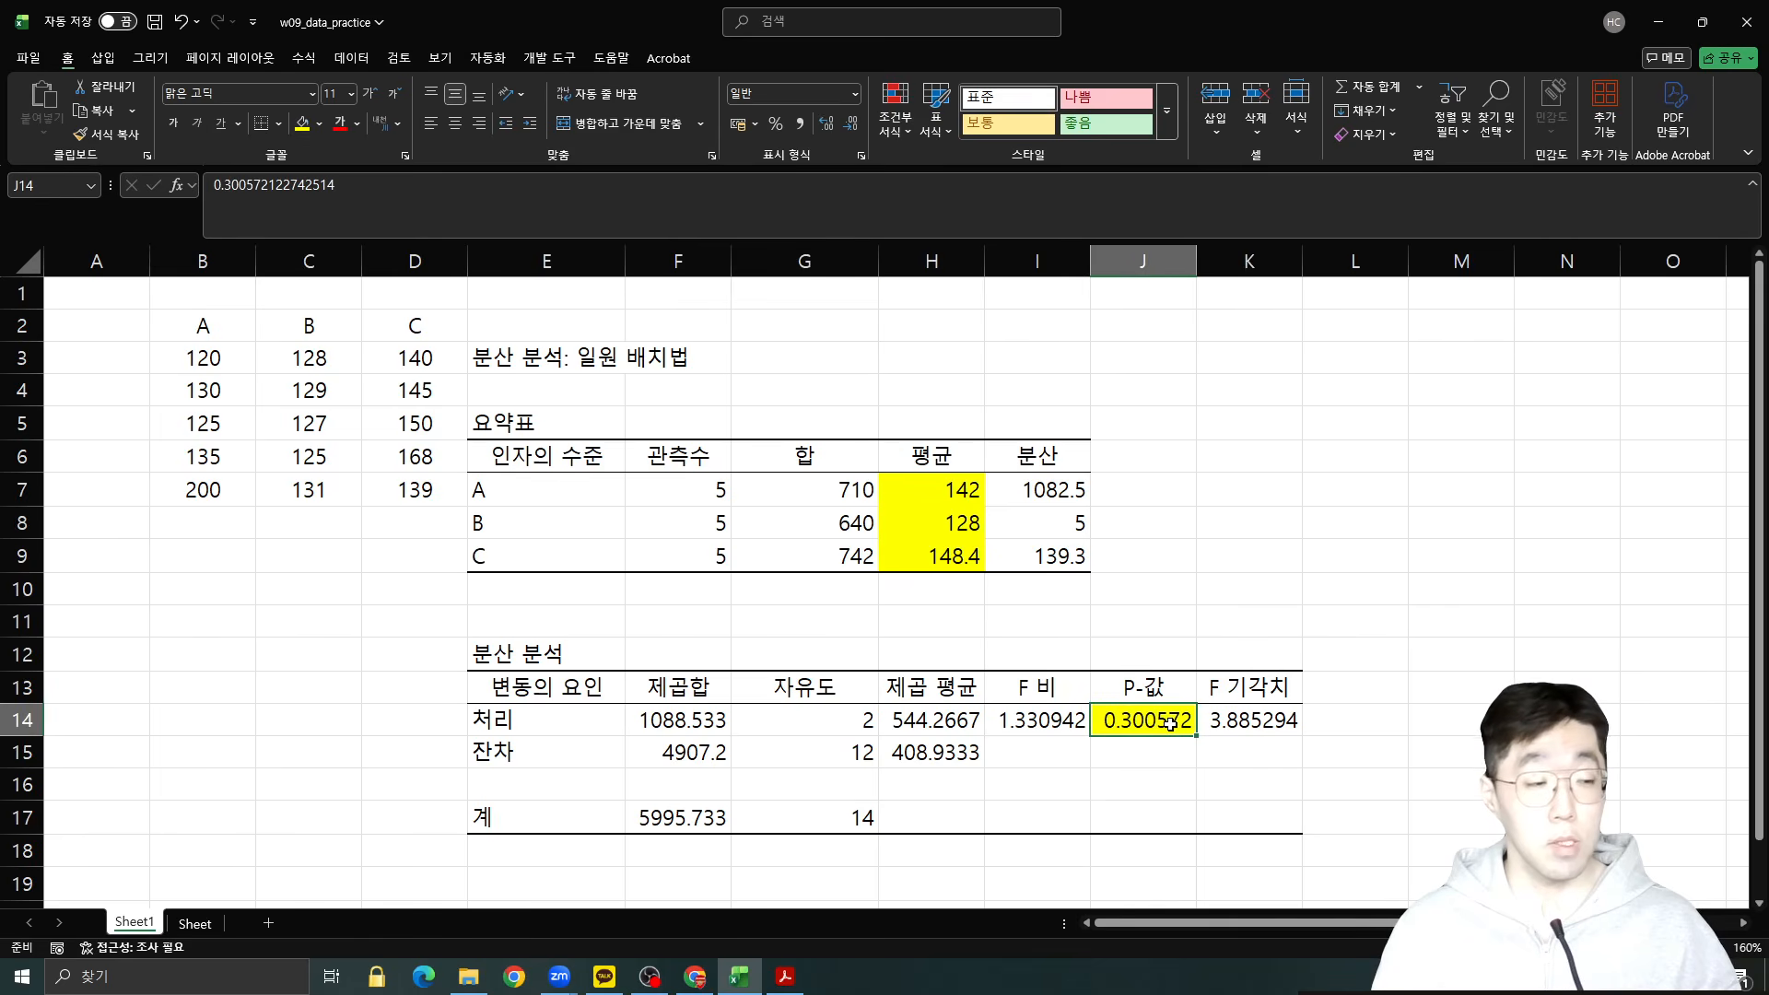
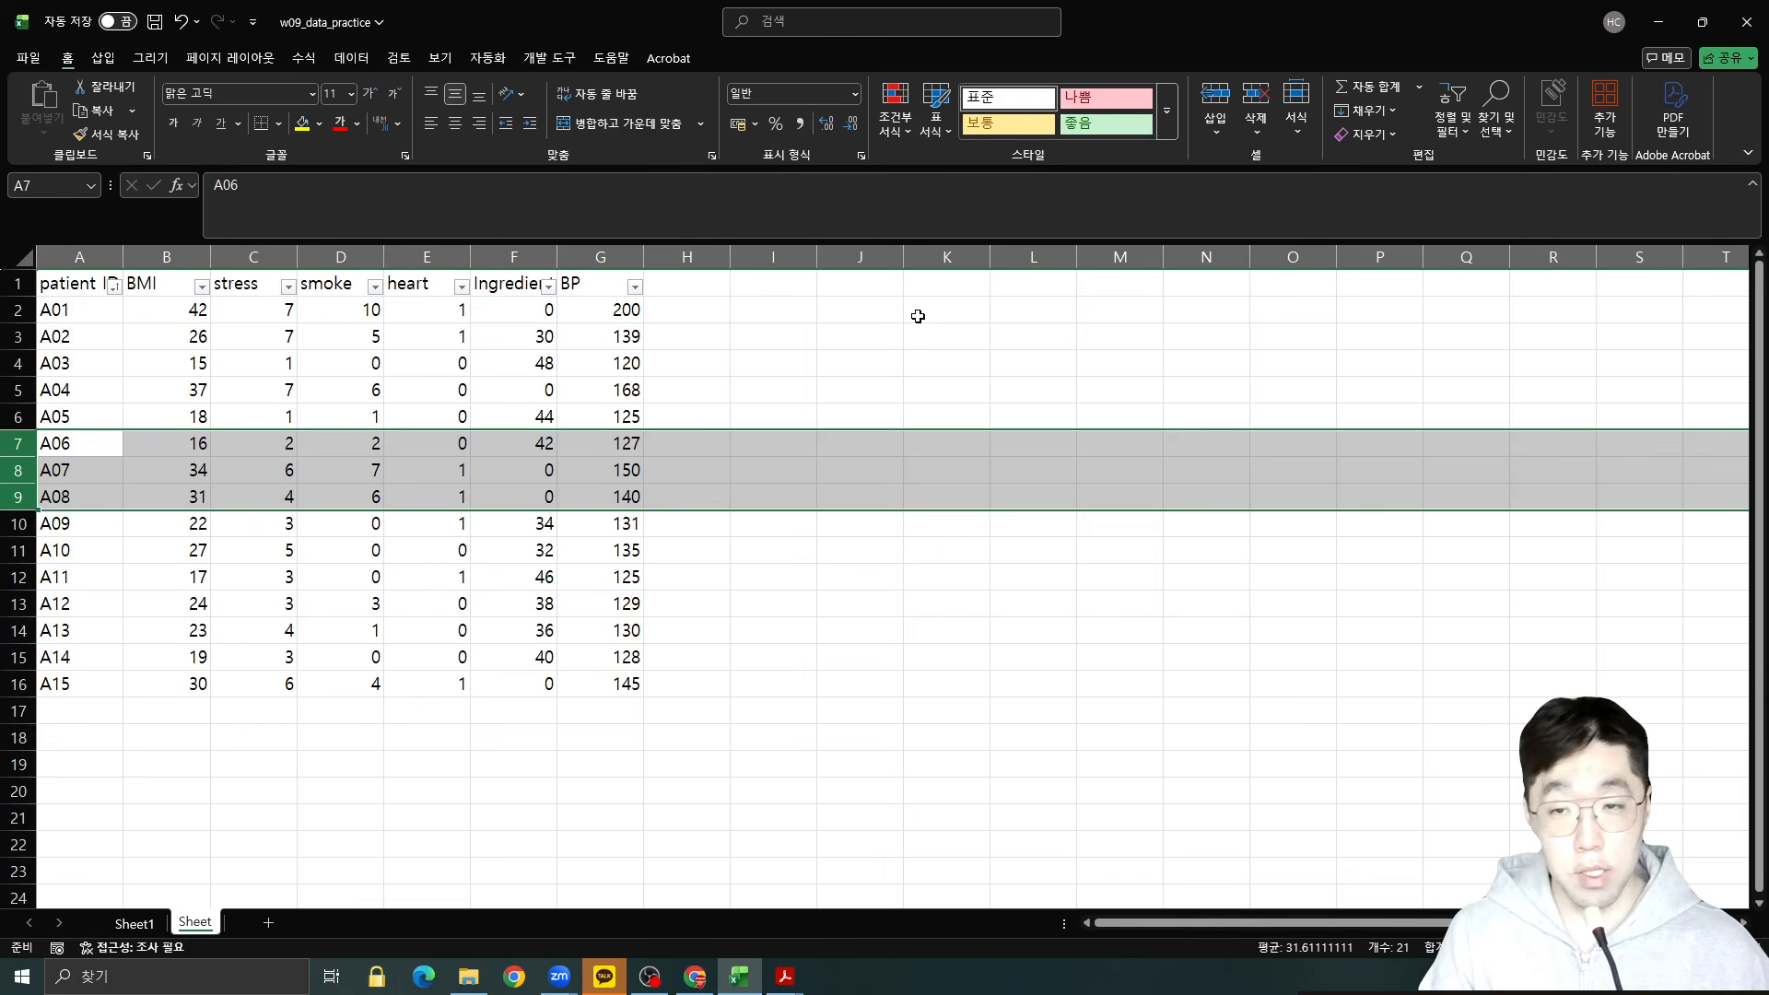
On the patient data sheet, examine the Ingredient and BP values for patients A01 to A15.
drag(506, 293, 496, 705)
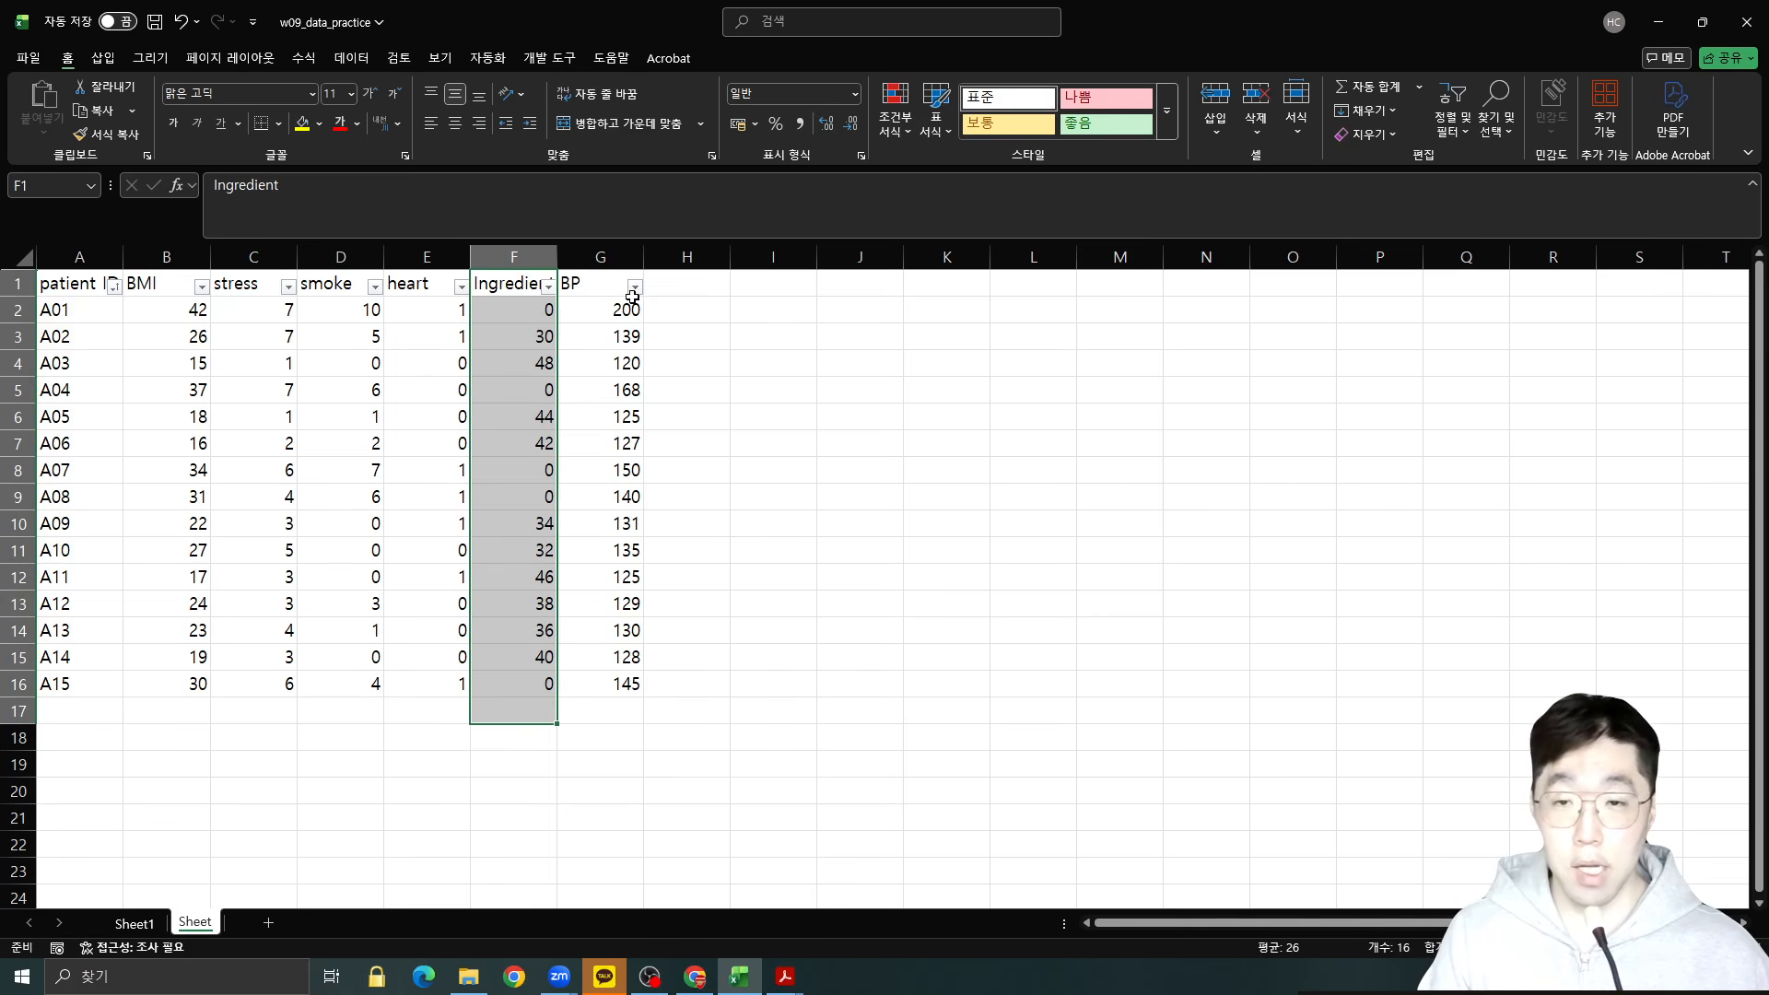
drag(619, 280, 616, 678)
click(72, 282)
drag(83, 311, 118, 682)
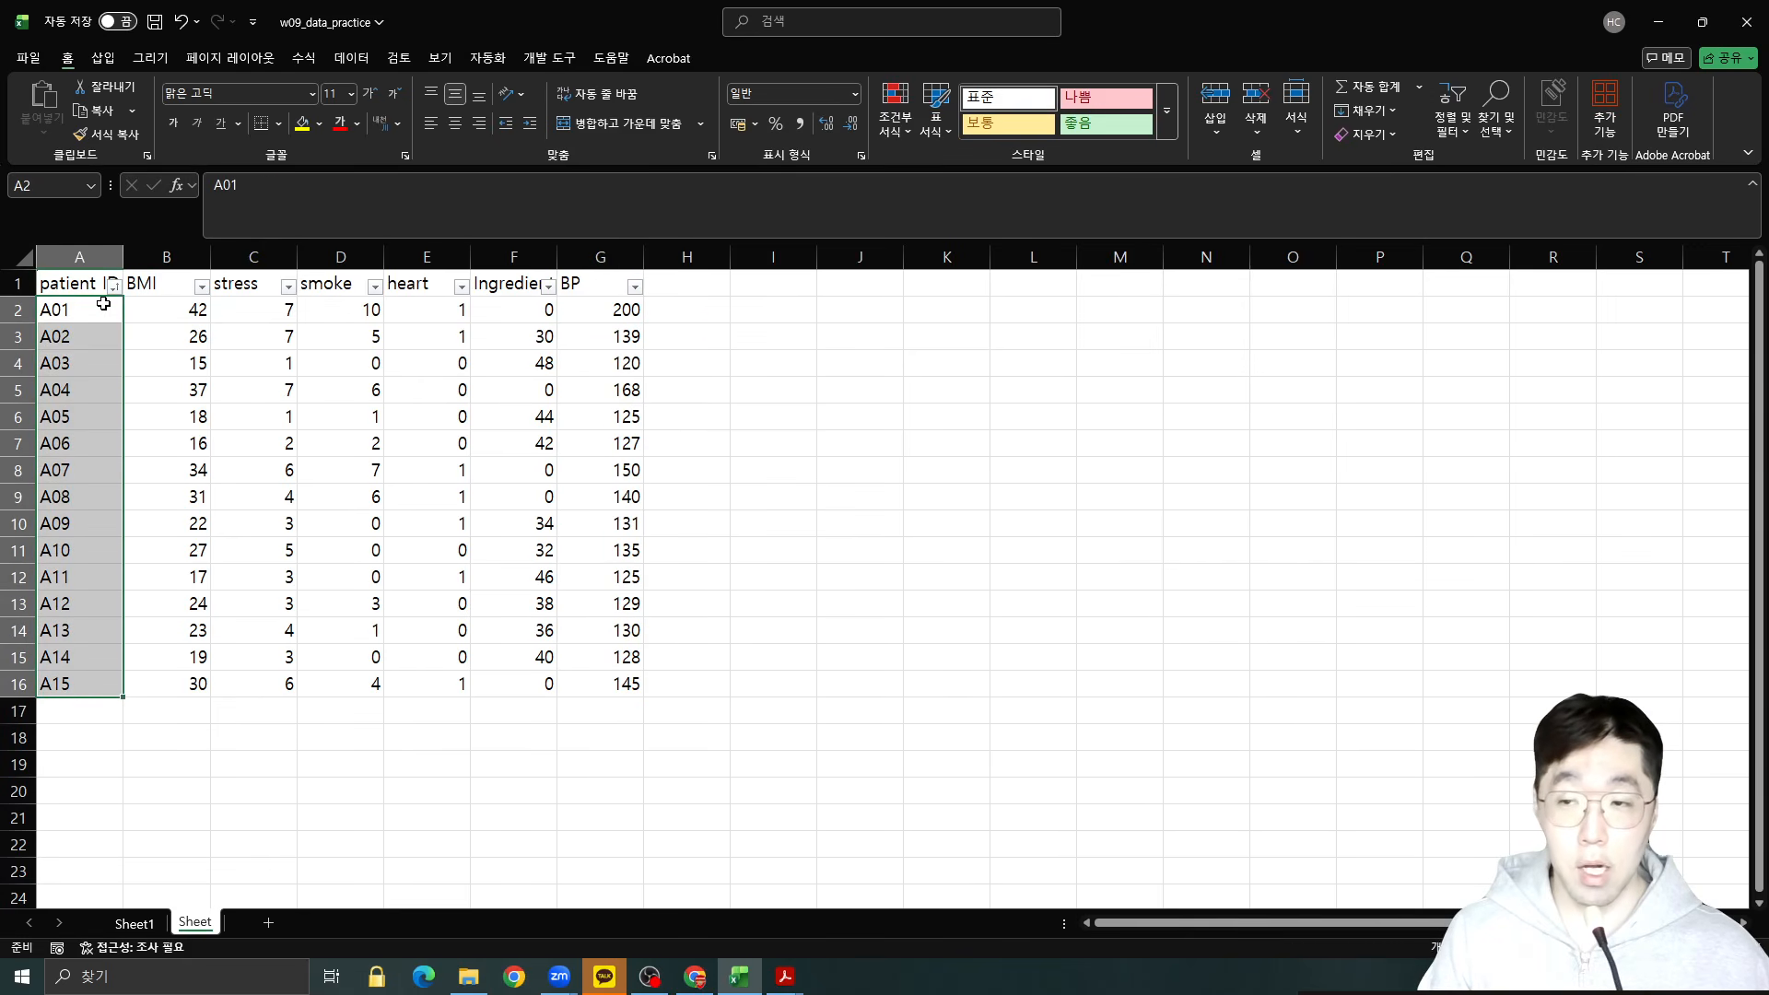
click(101, 310)
drag(624, 309, 618, 679)
drag(525, 310, 527, 682)
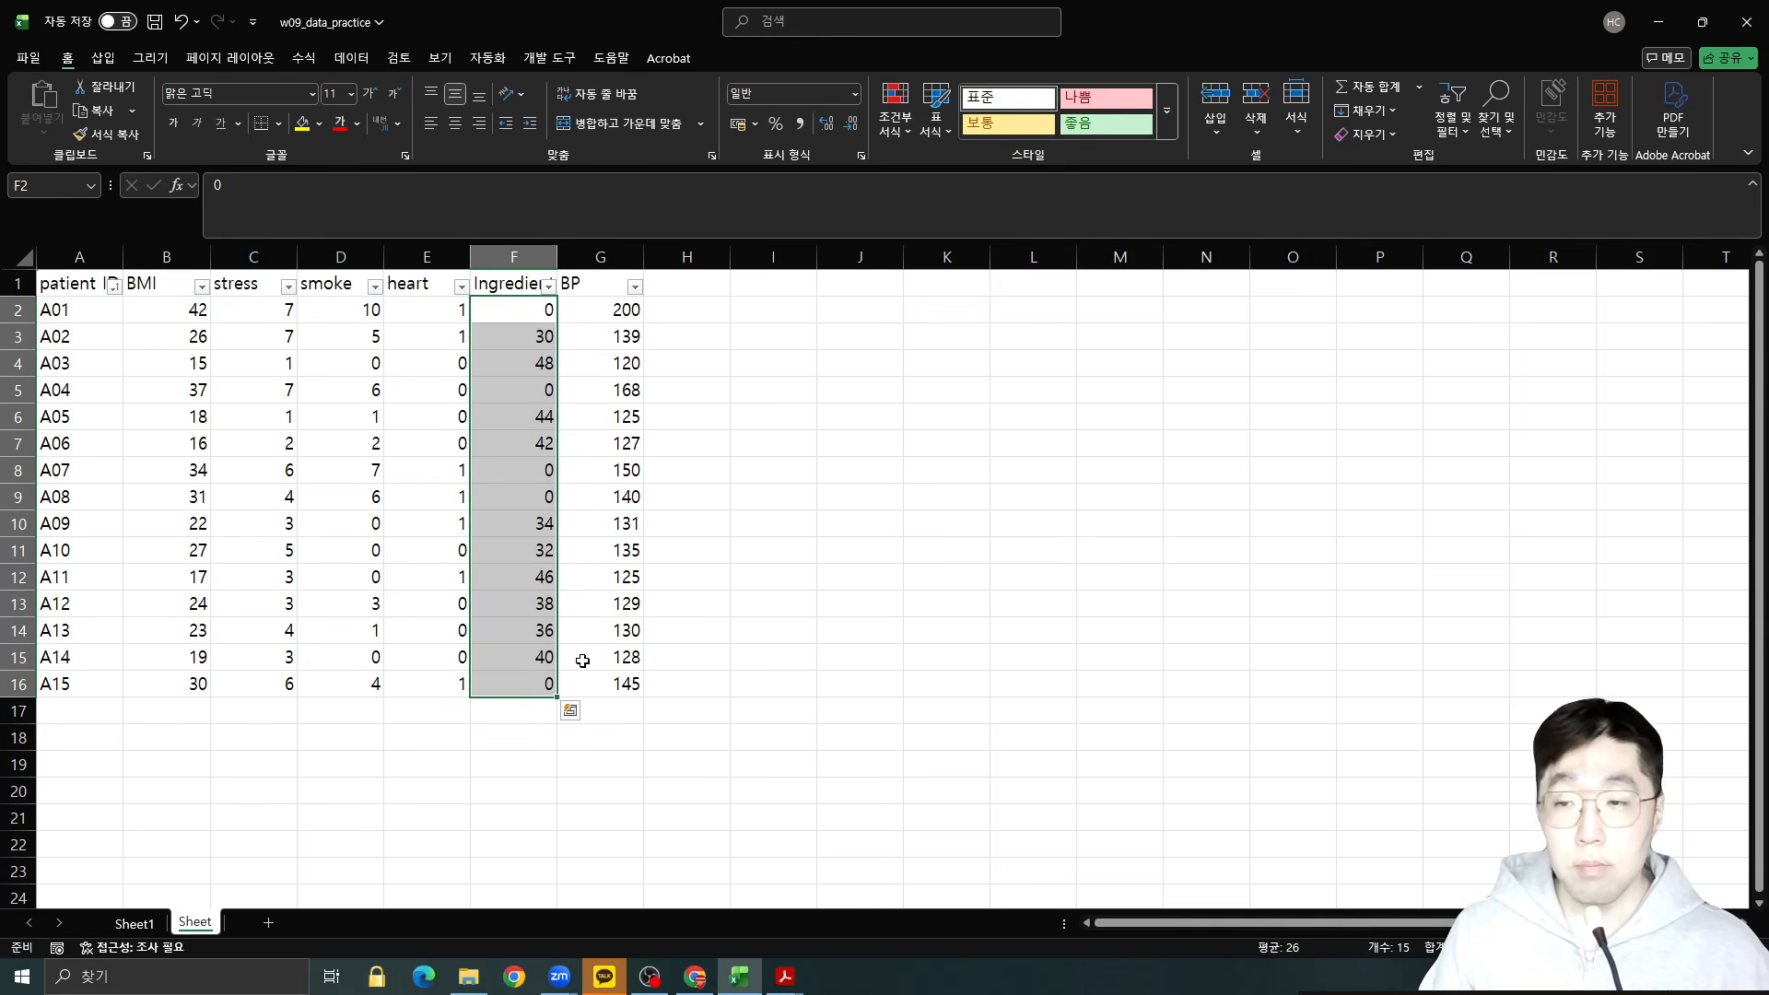
click(625, 686)
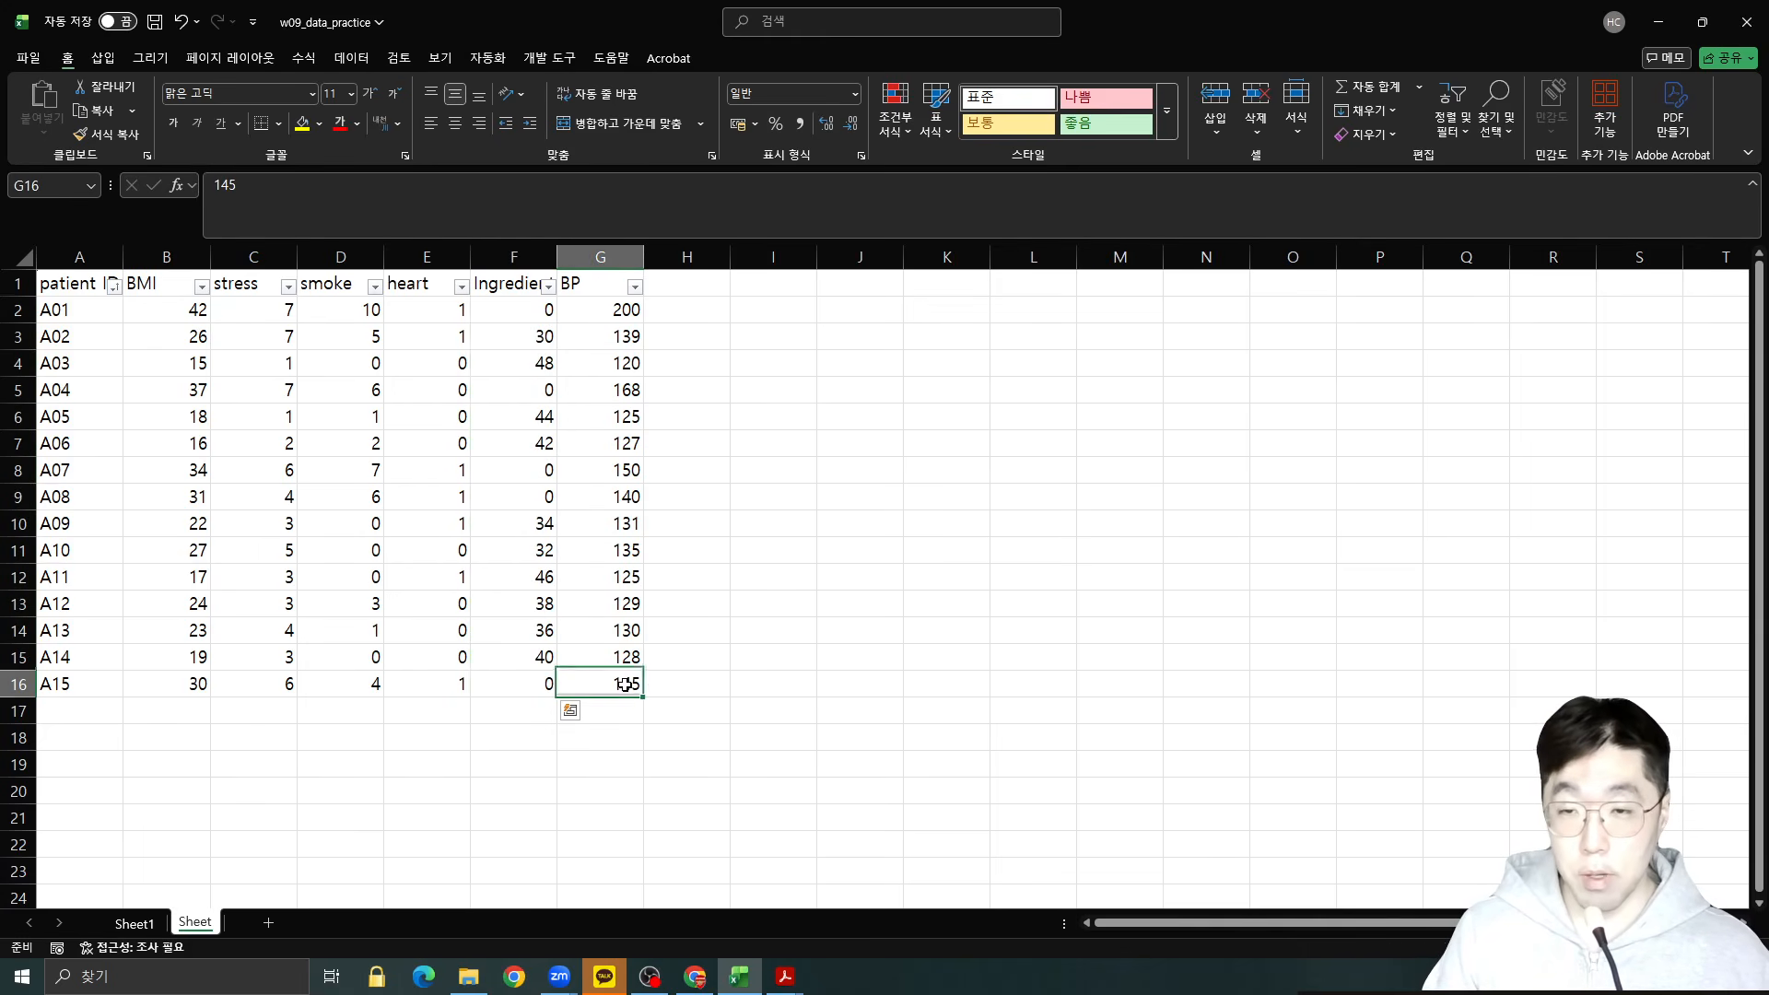
Review the individual patient IDs and the variable columns from BMI through BP.
click(606, 297)
click(81, 309)
click(81, 336)
click(82, 391)
click(83, 463)
click(78, 523)
drag(68, 608, 64, 630)
click(66, 657)
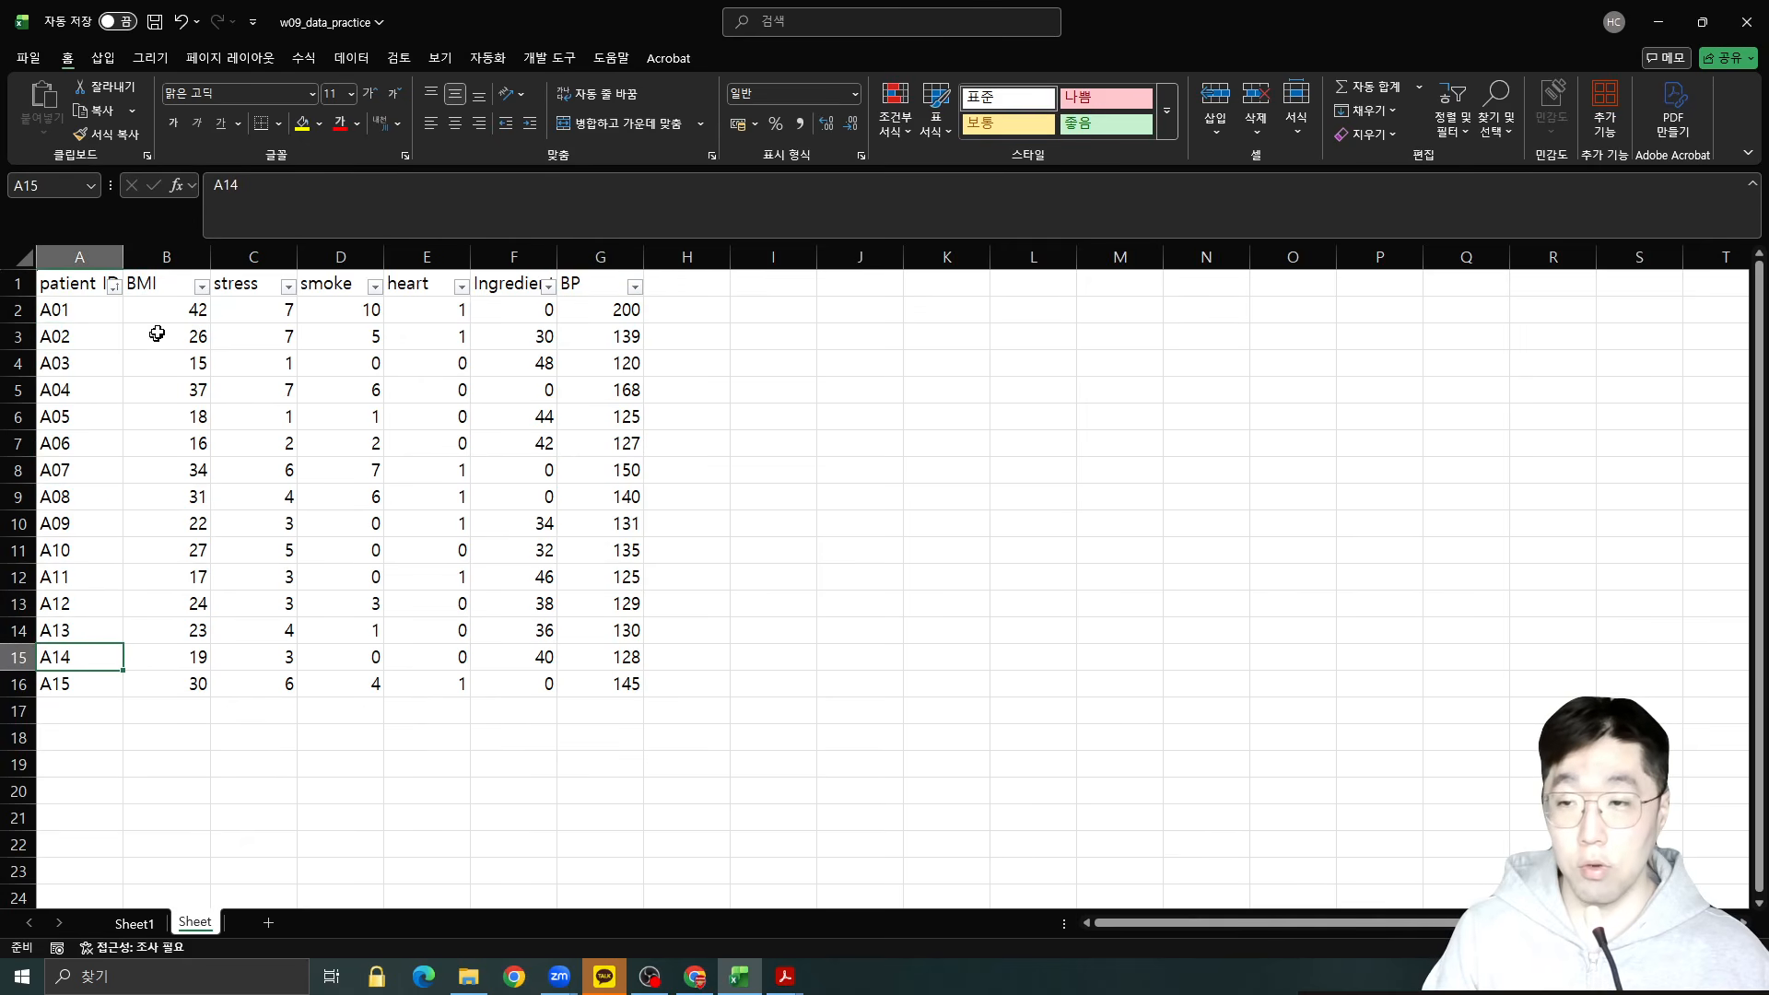
click(183, 281)
click(333, 284)
click(576, 279)
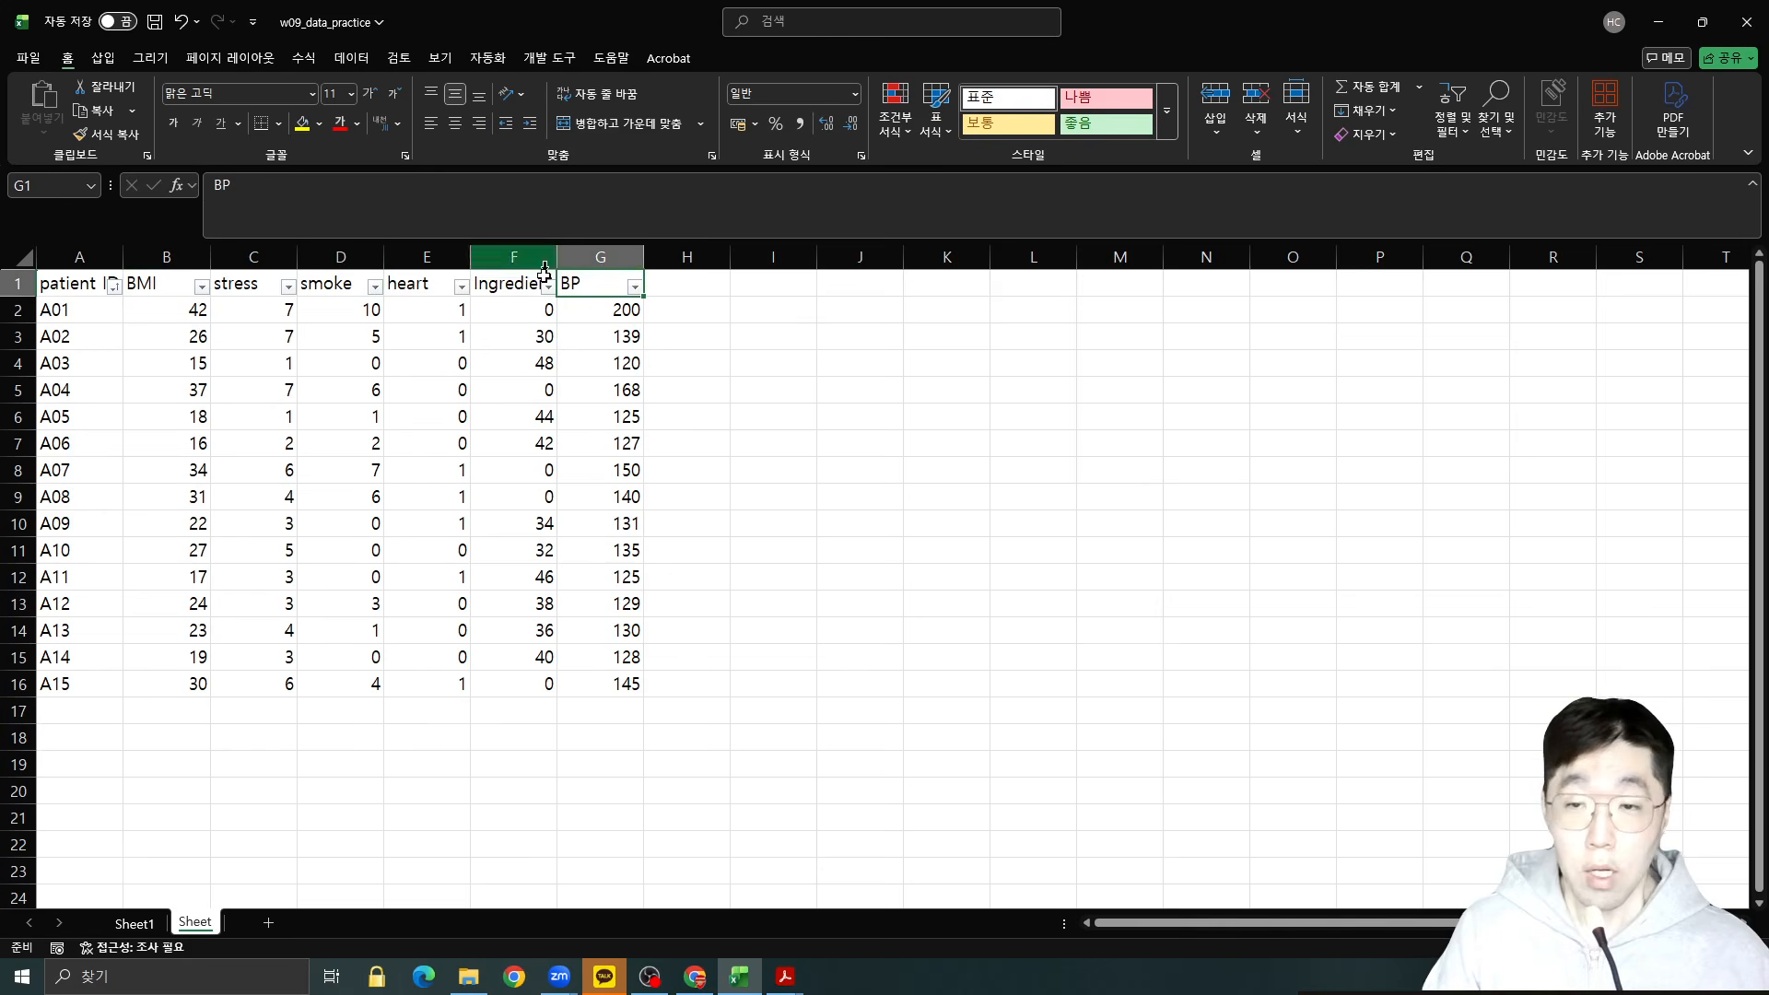
drag(626, 311, 197, 676)
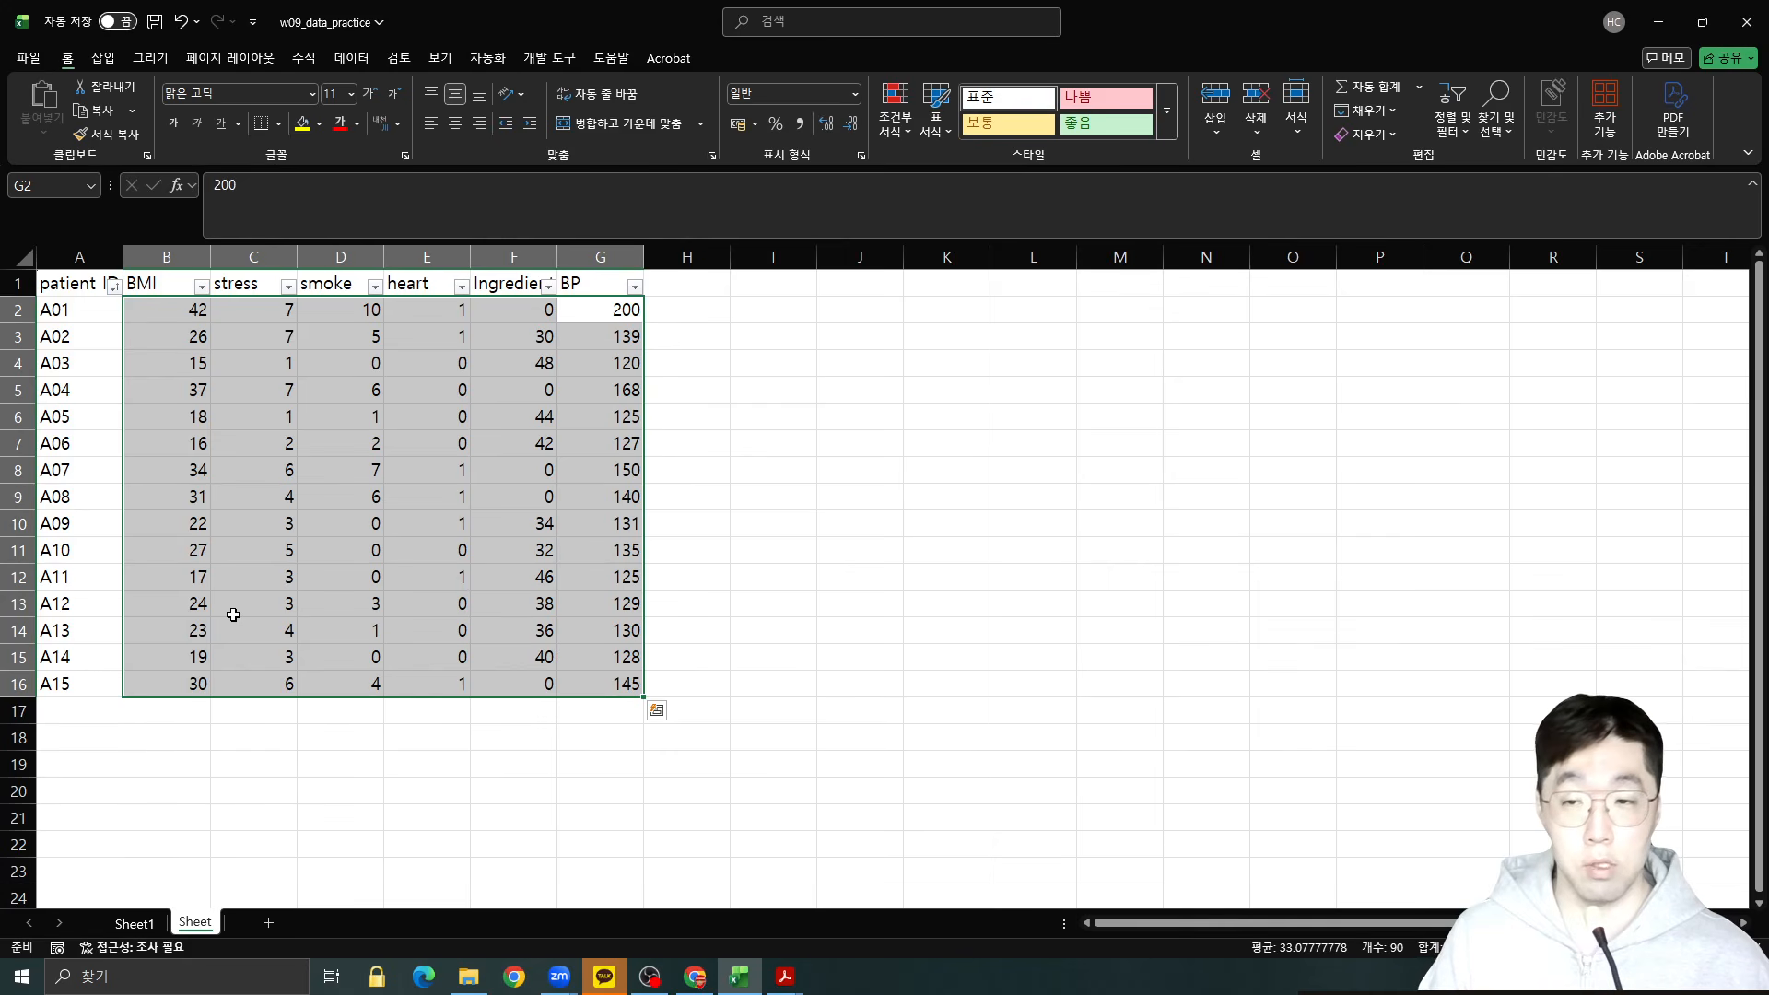
click(506, 580)
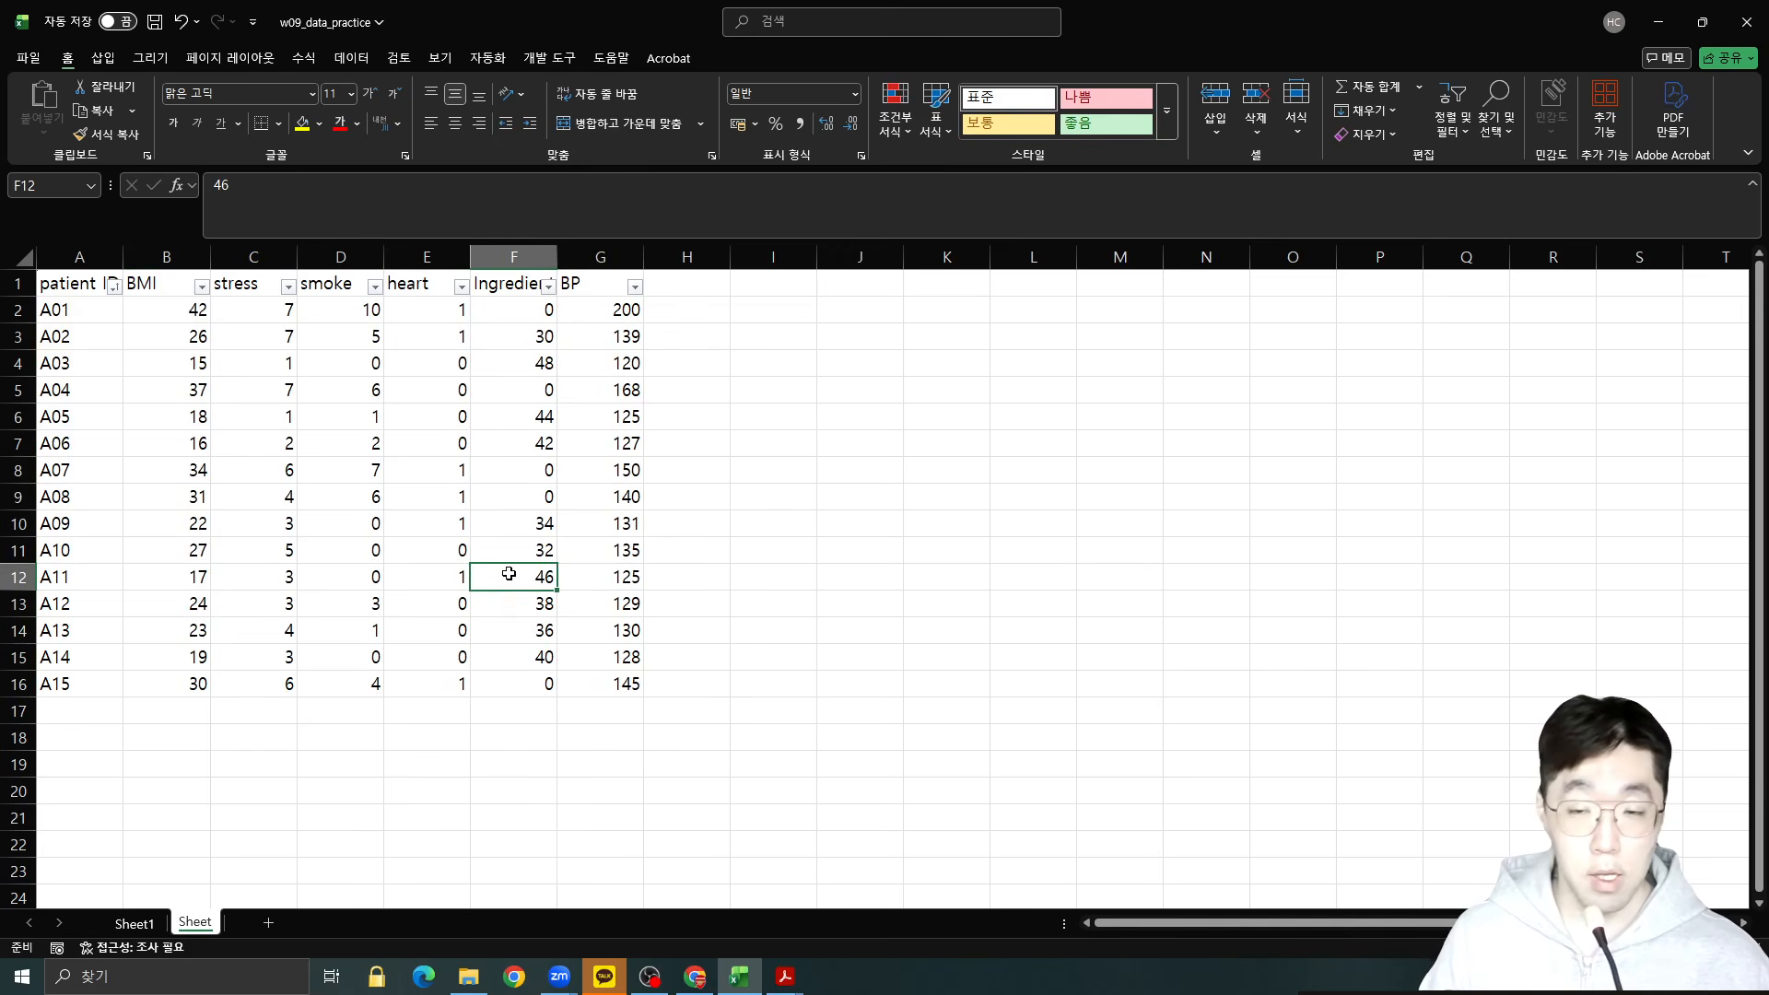
Compare the Ingredient values with the BP values in F2:G16.
click(528, 285)
click(616, 283)
drag(623, 313, 549, 682)
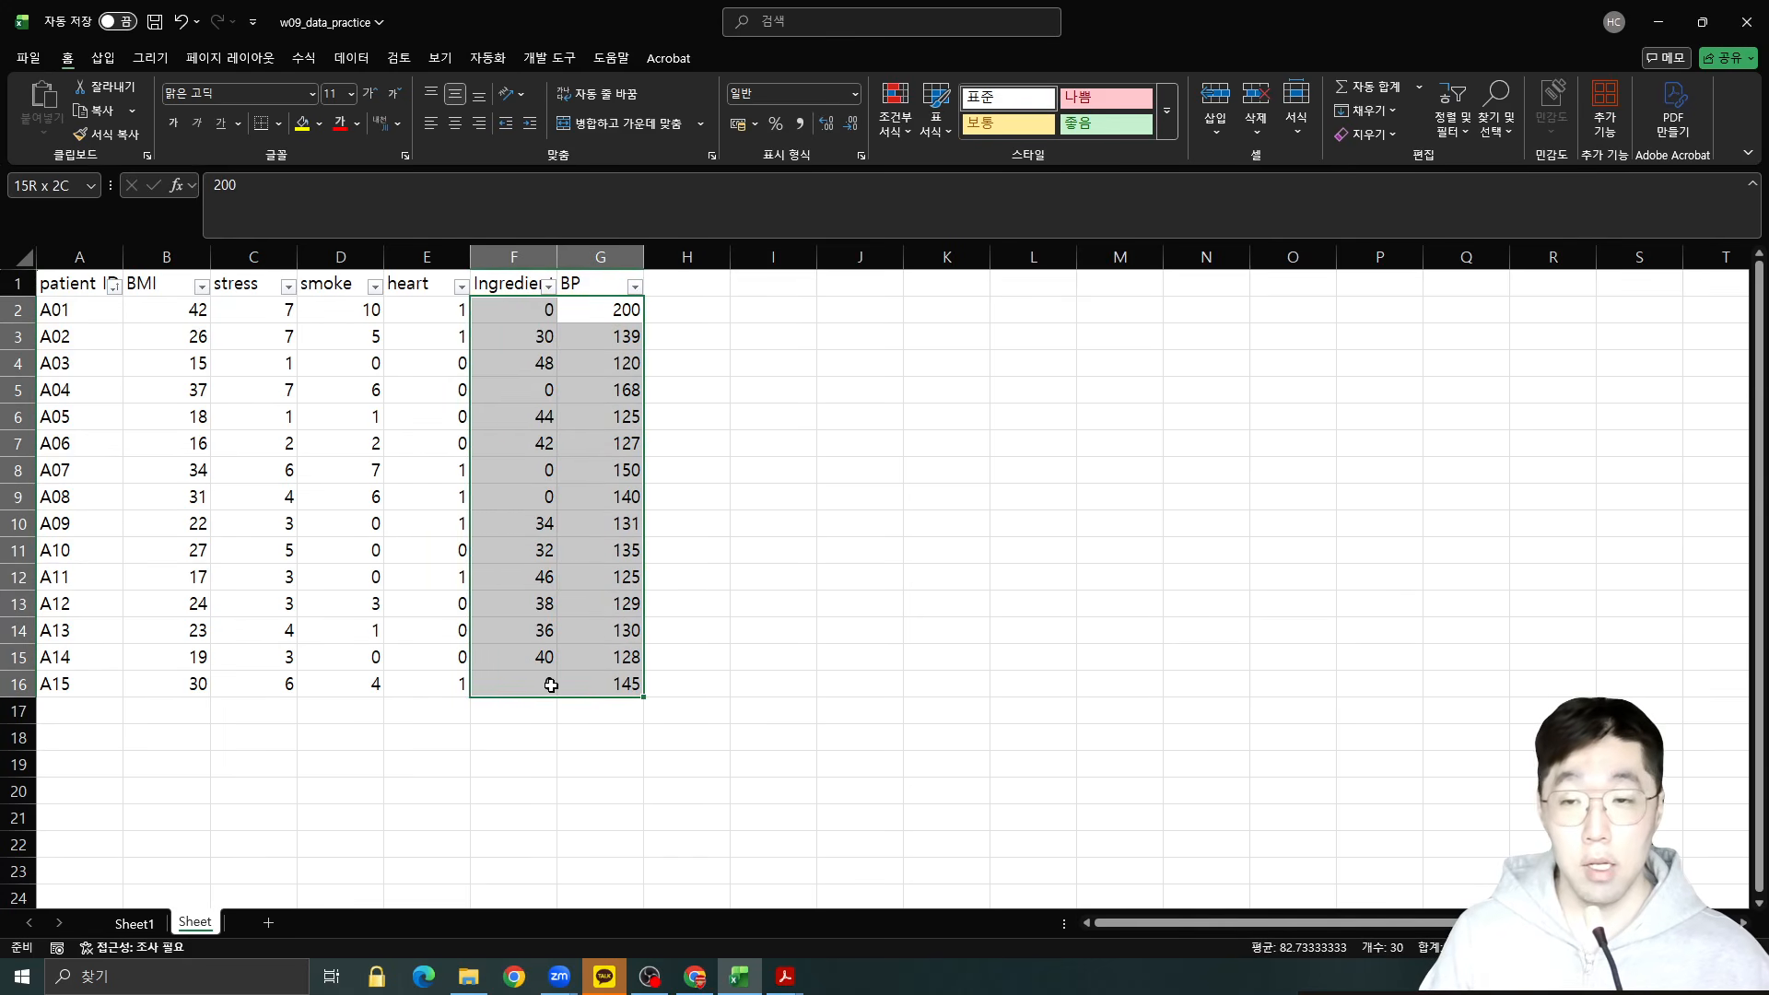
click(931, 579)
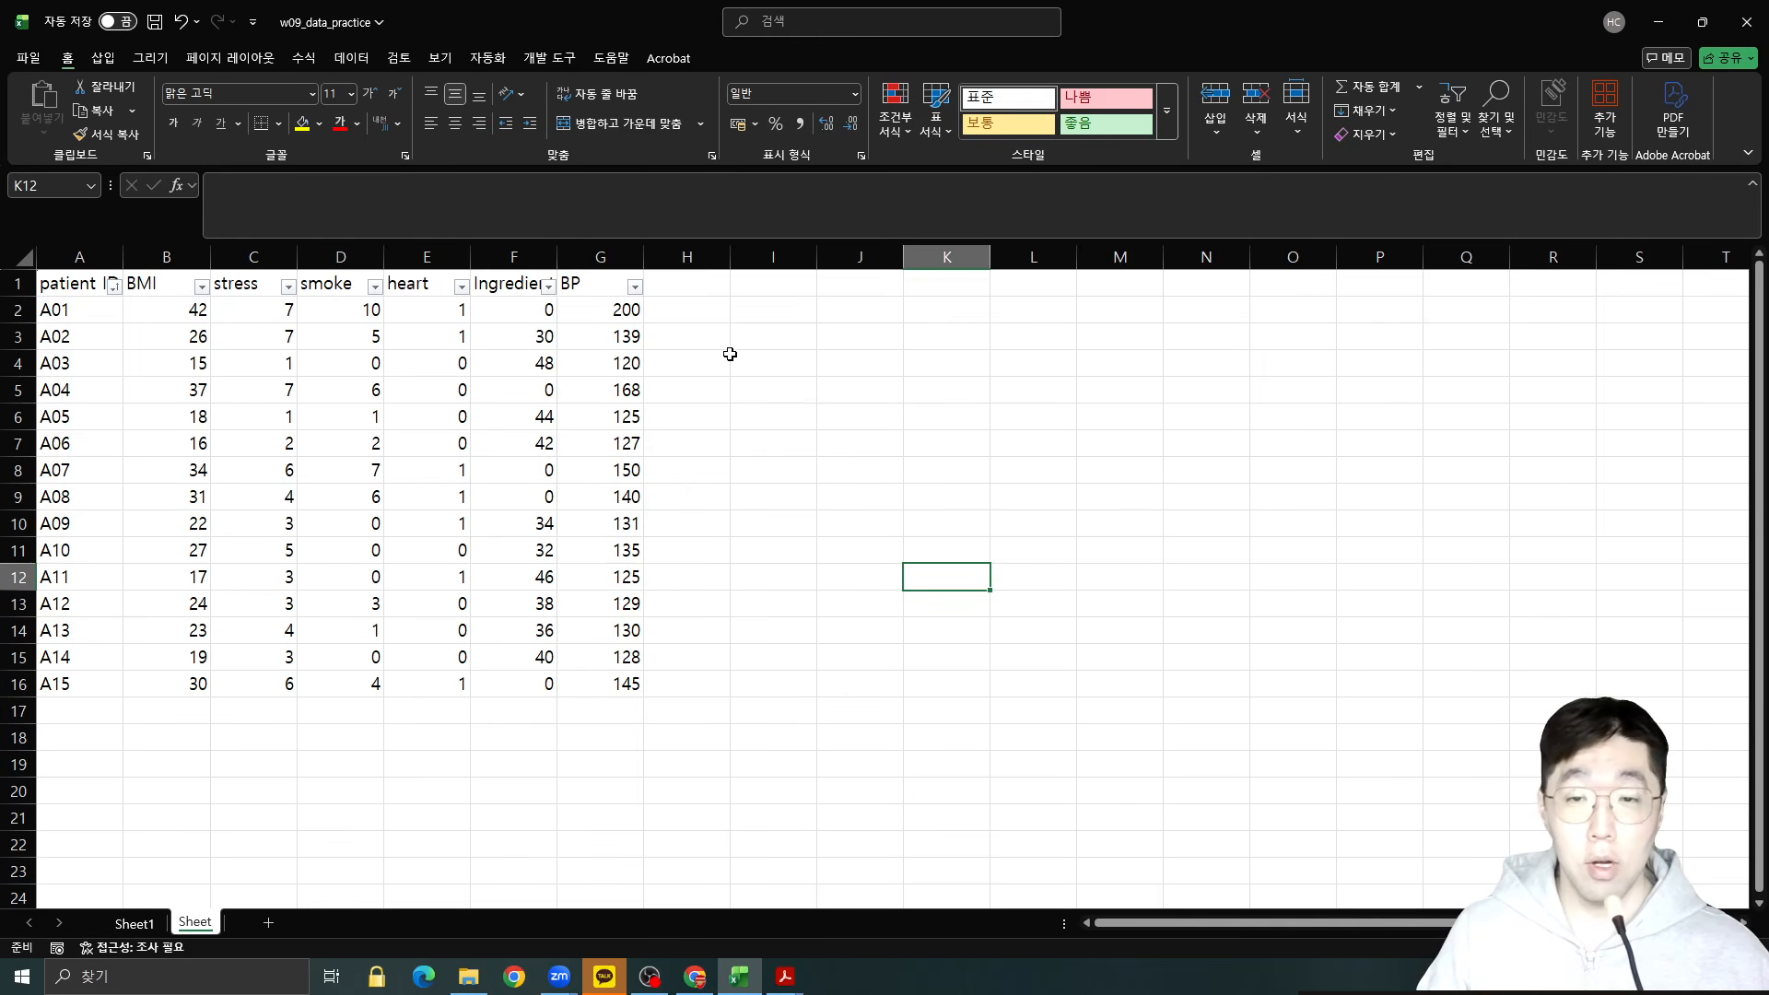
click(766, 354)
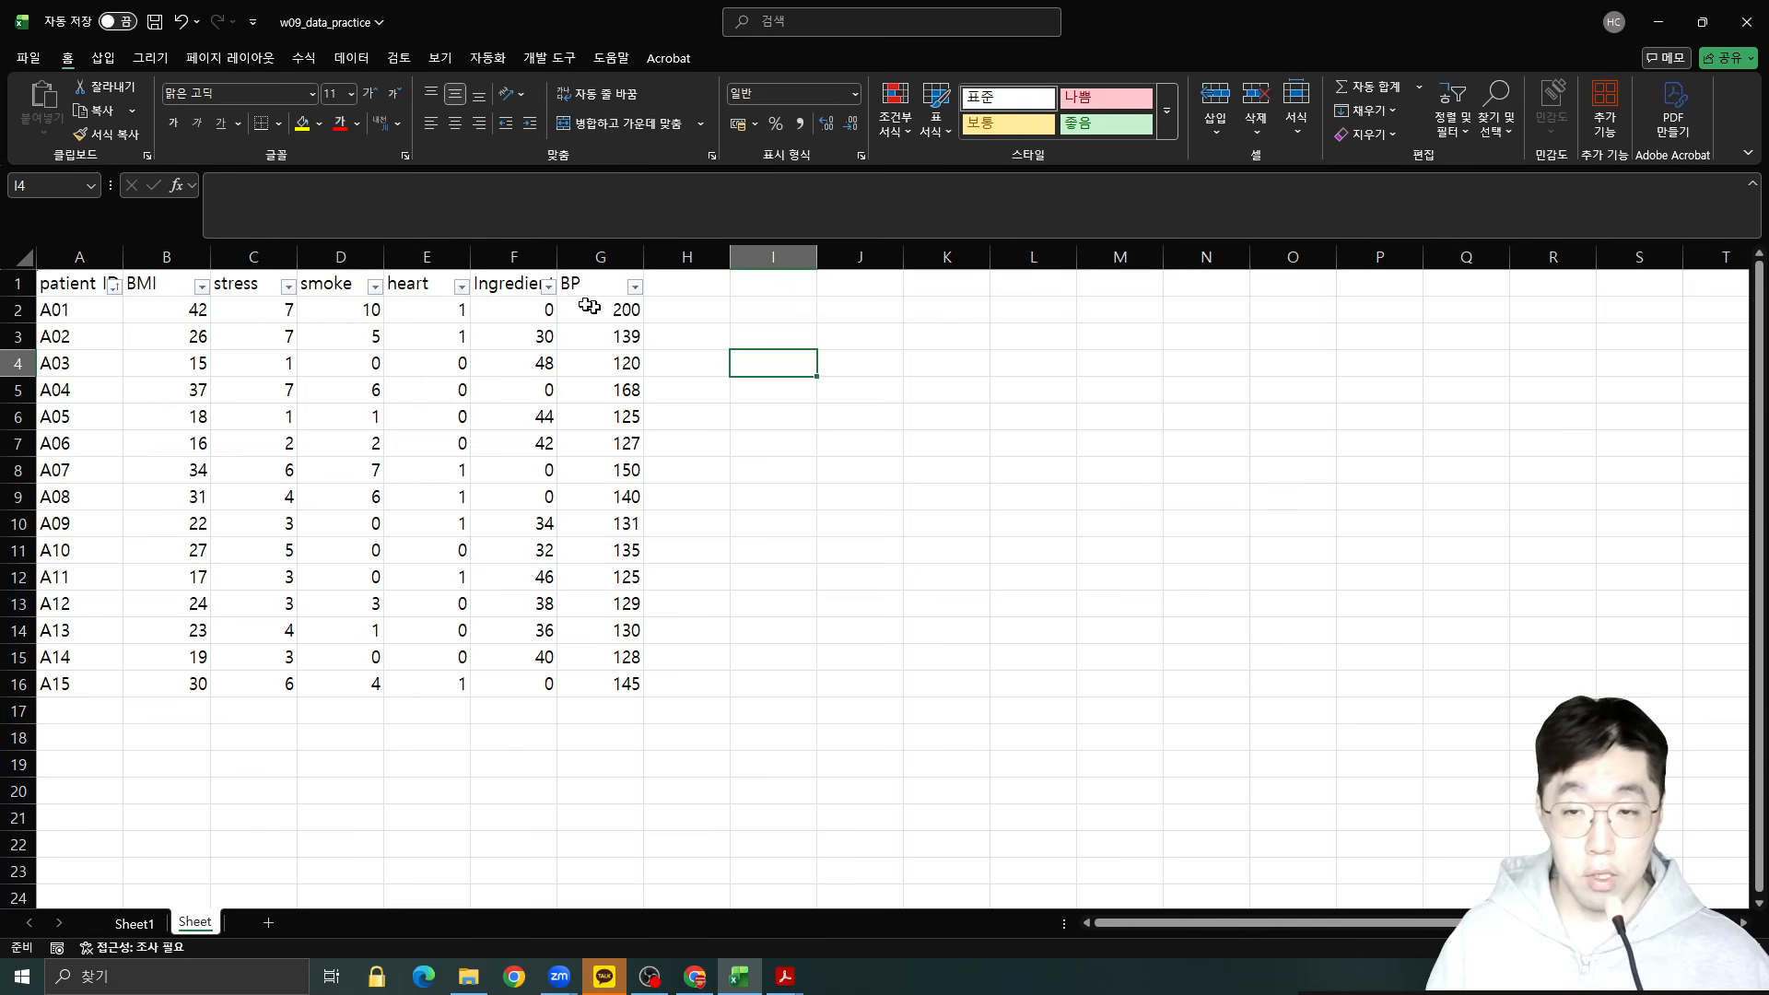
Insert a markers-only scatter chart of Ingredient and BP from F1:G16 and place it beside the data from column I.
drag(505, 283, 525, 679)
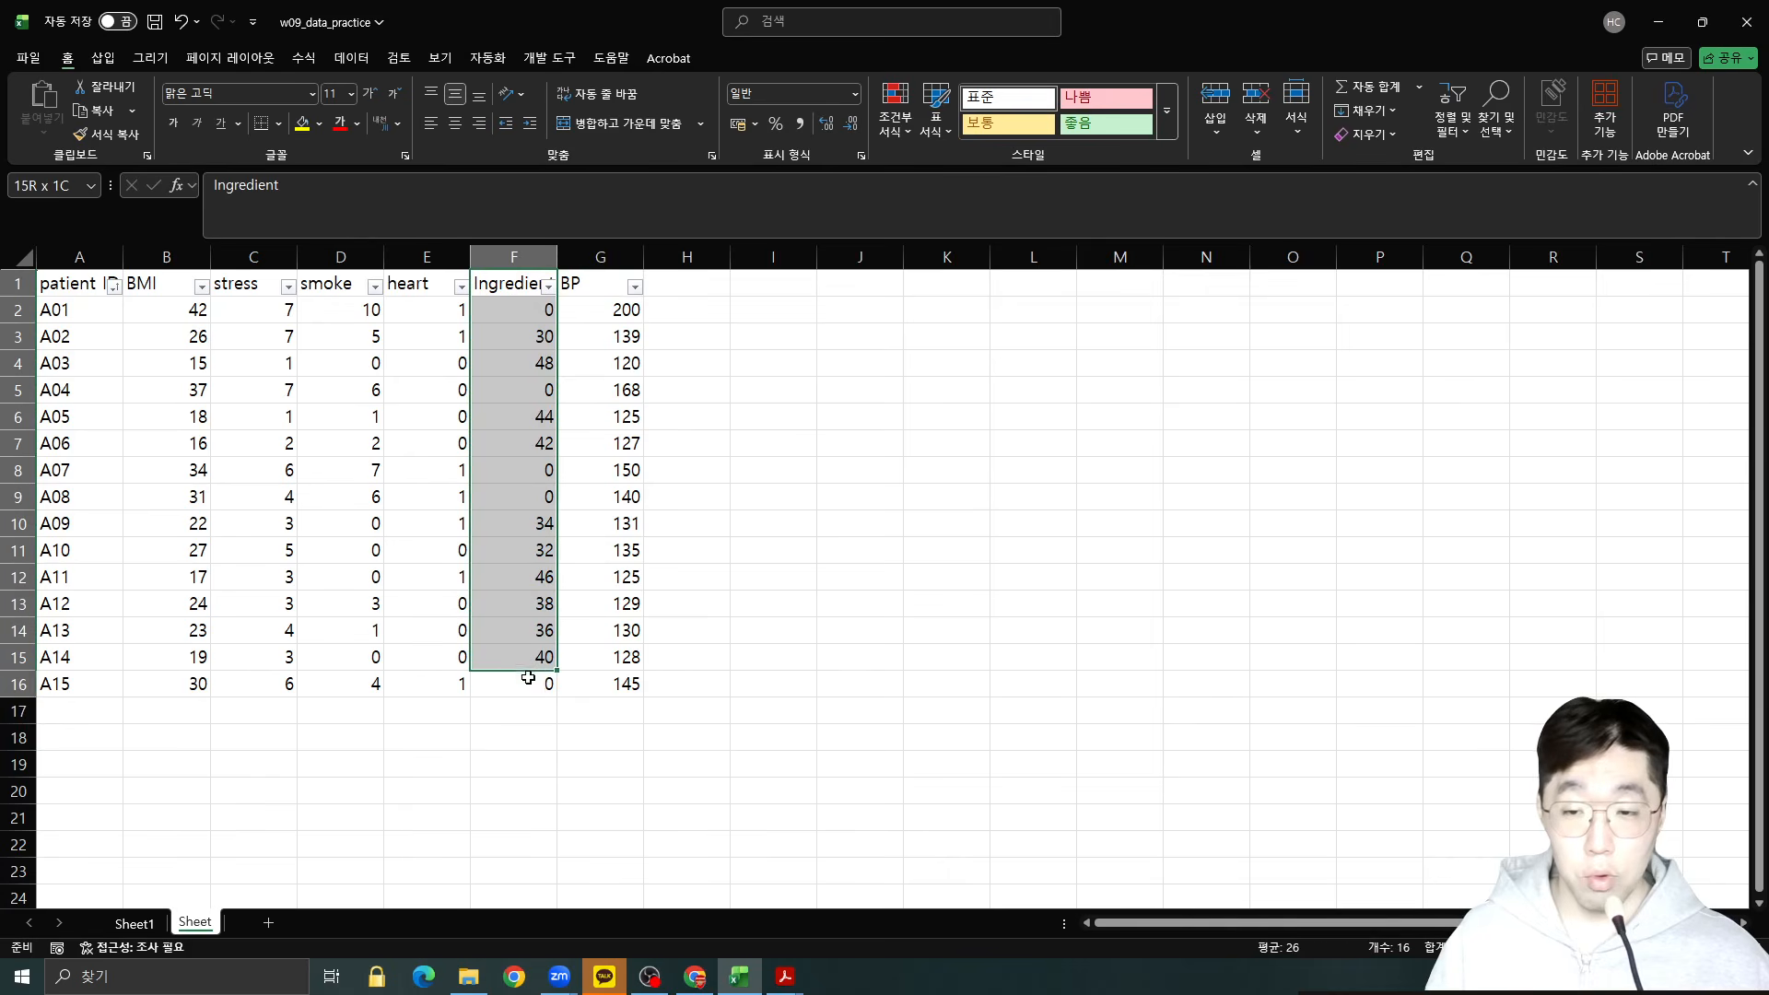
drag(612, 284, 616, 687)
drag(503, 277, 610, 691)
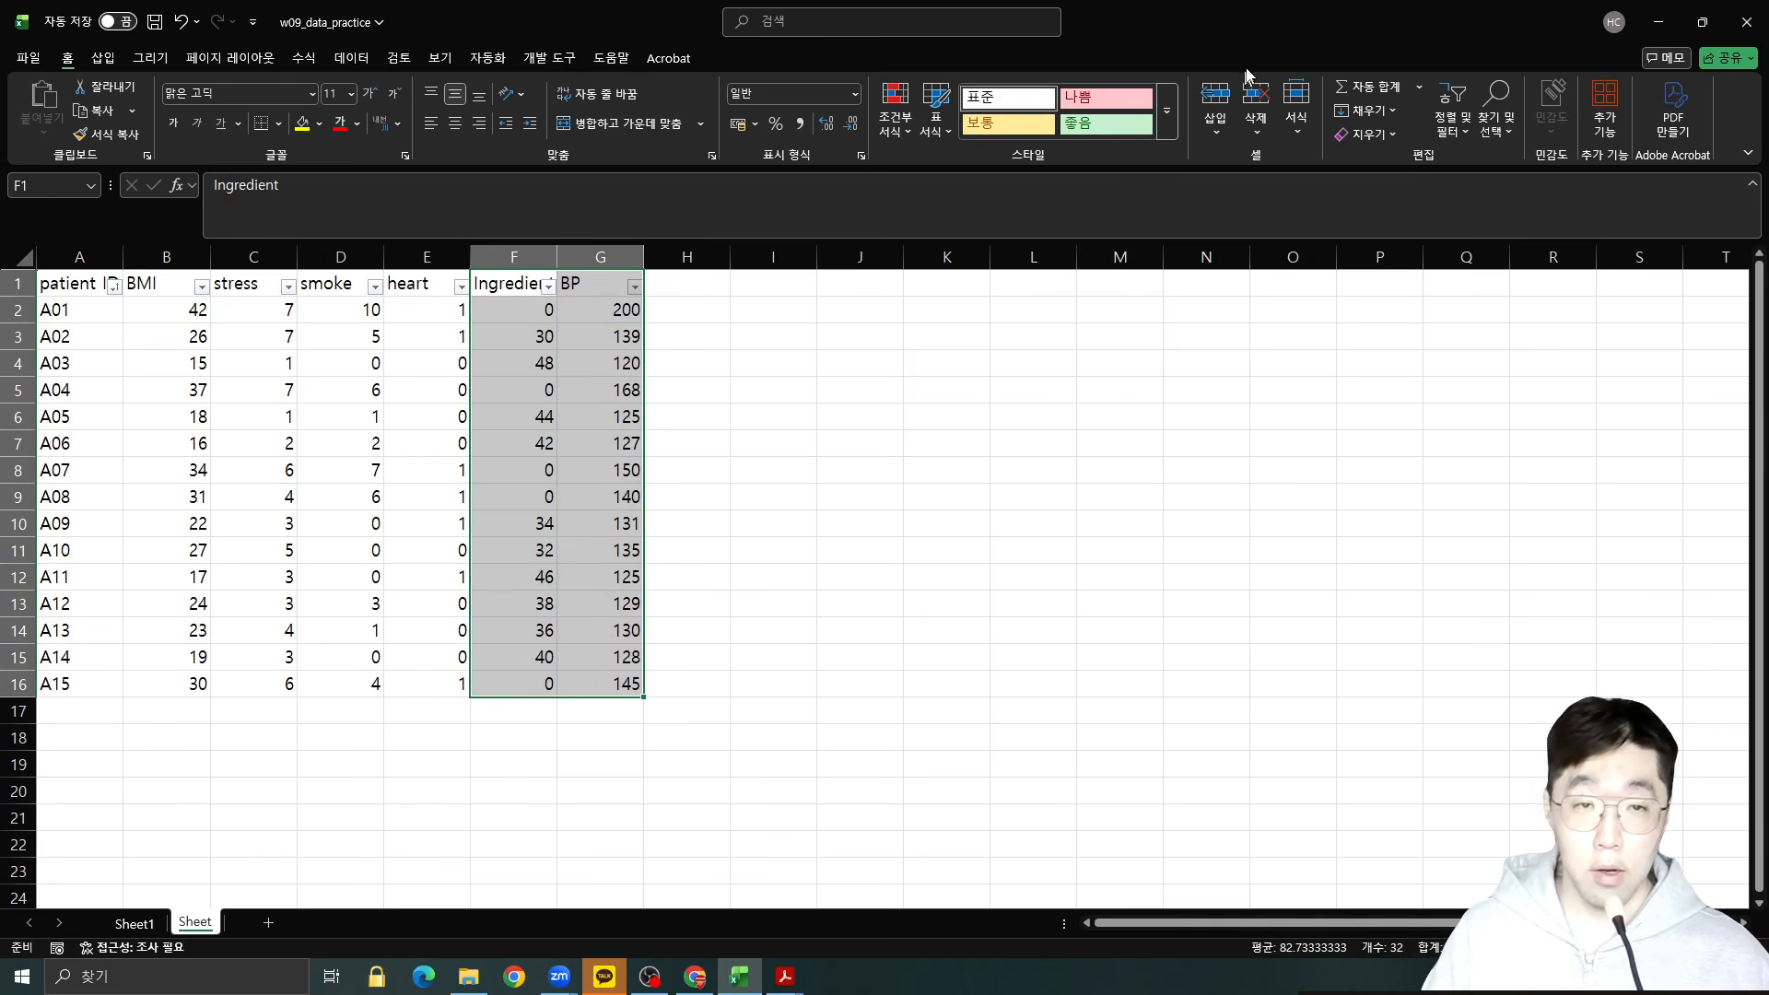
click(103, 58)
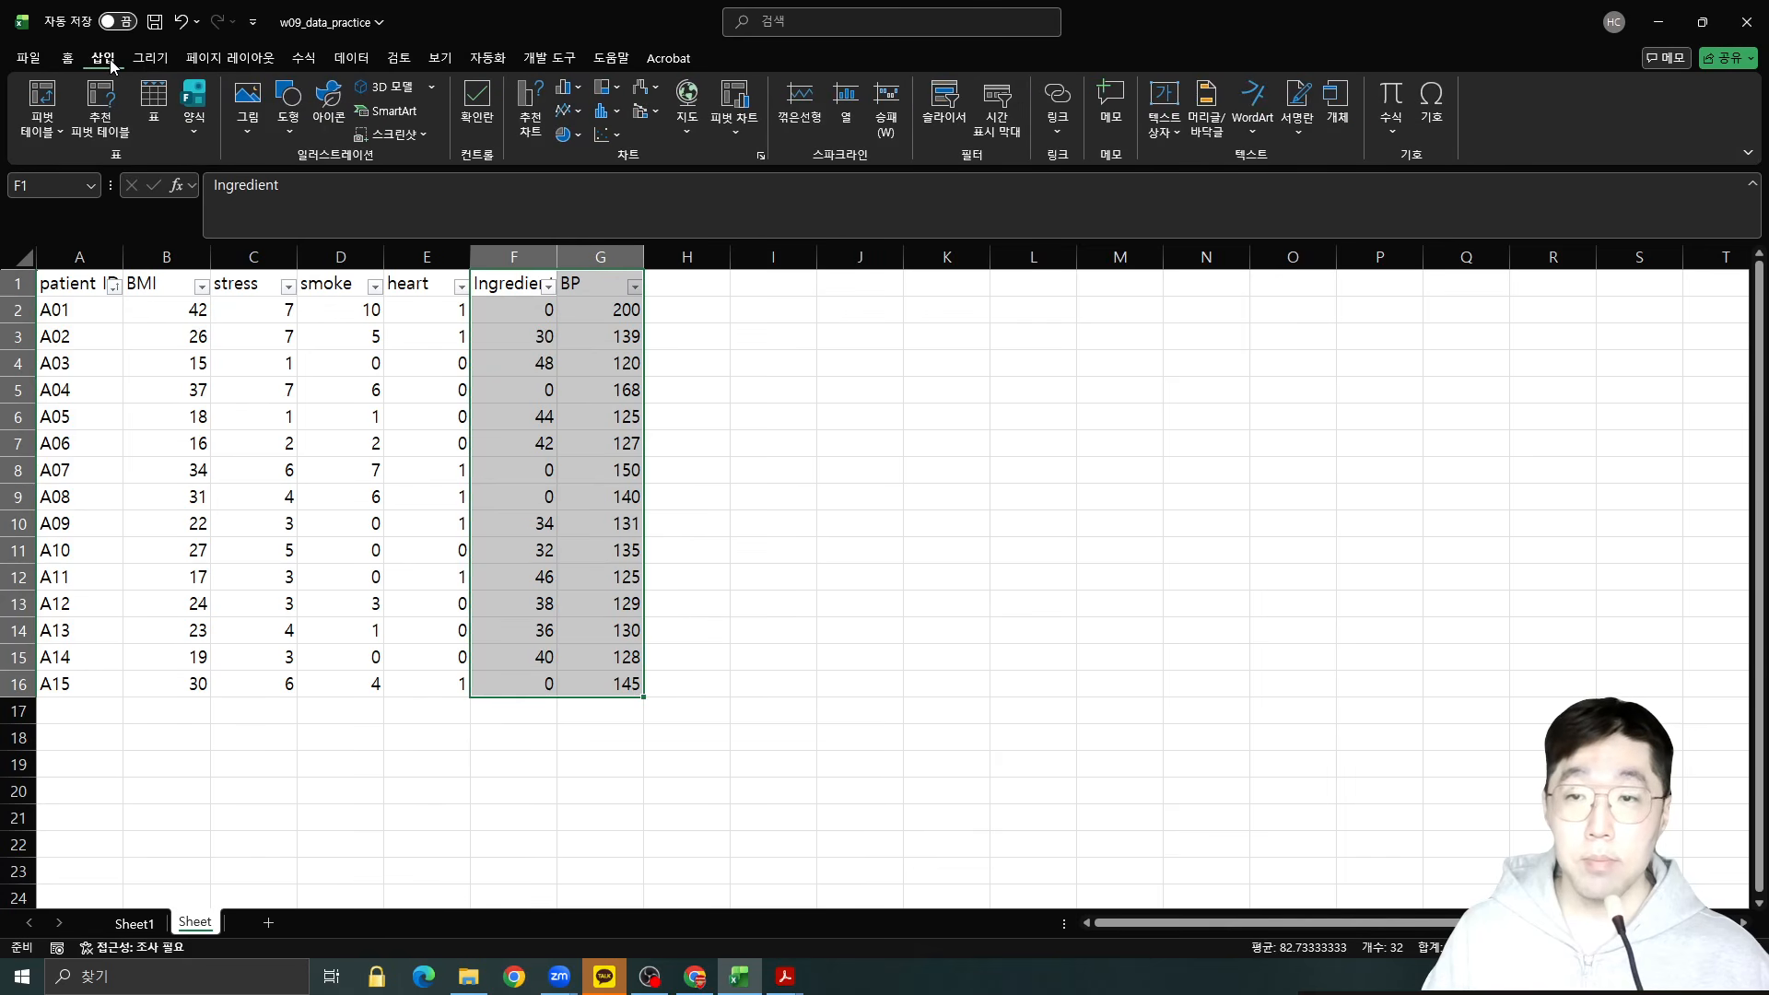
click(607, 138)
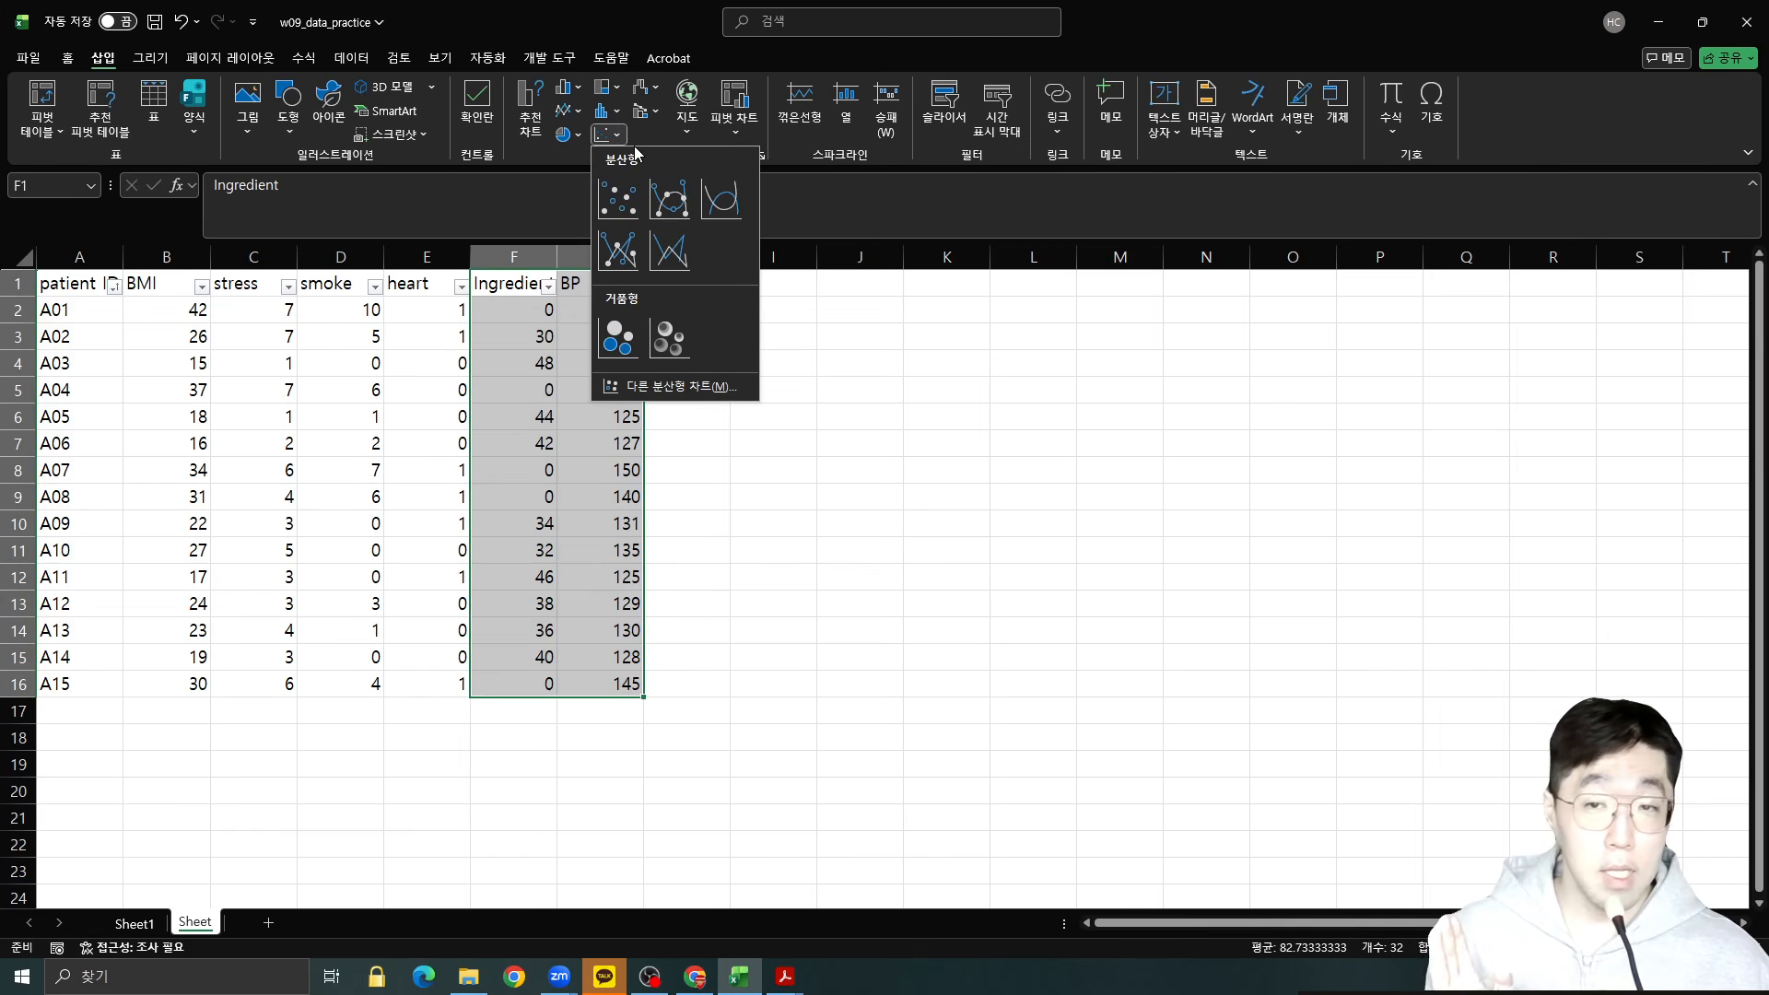
click(617, 198)
drag(750, 423, 871, 380)
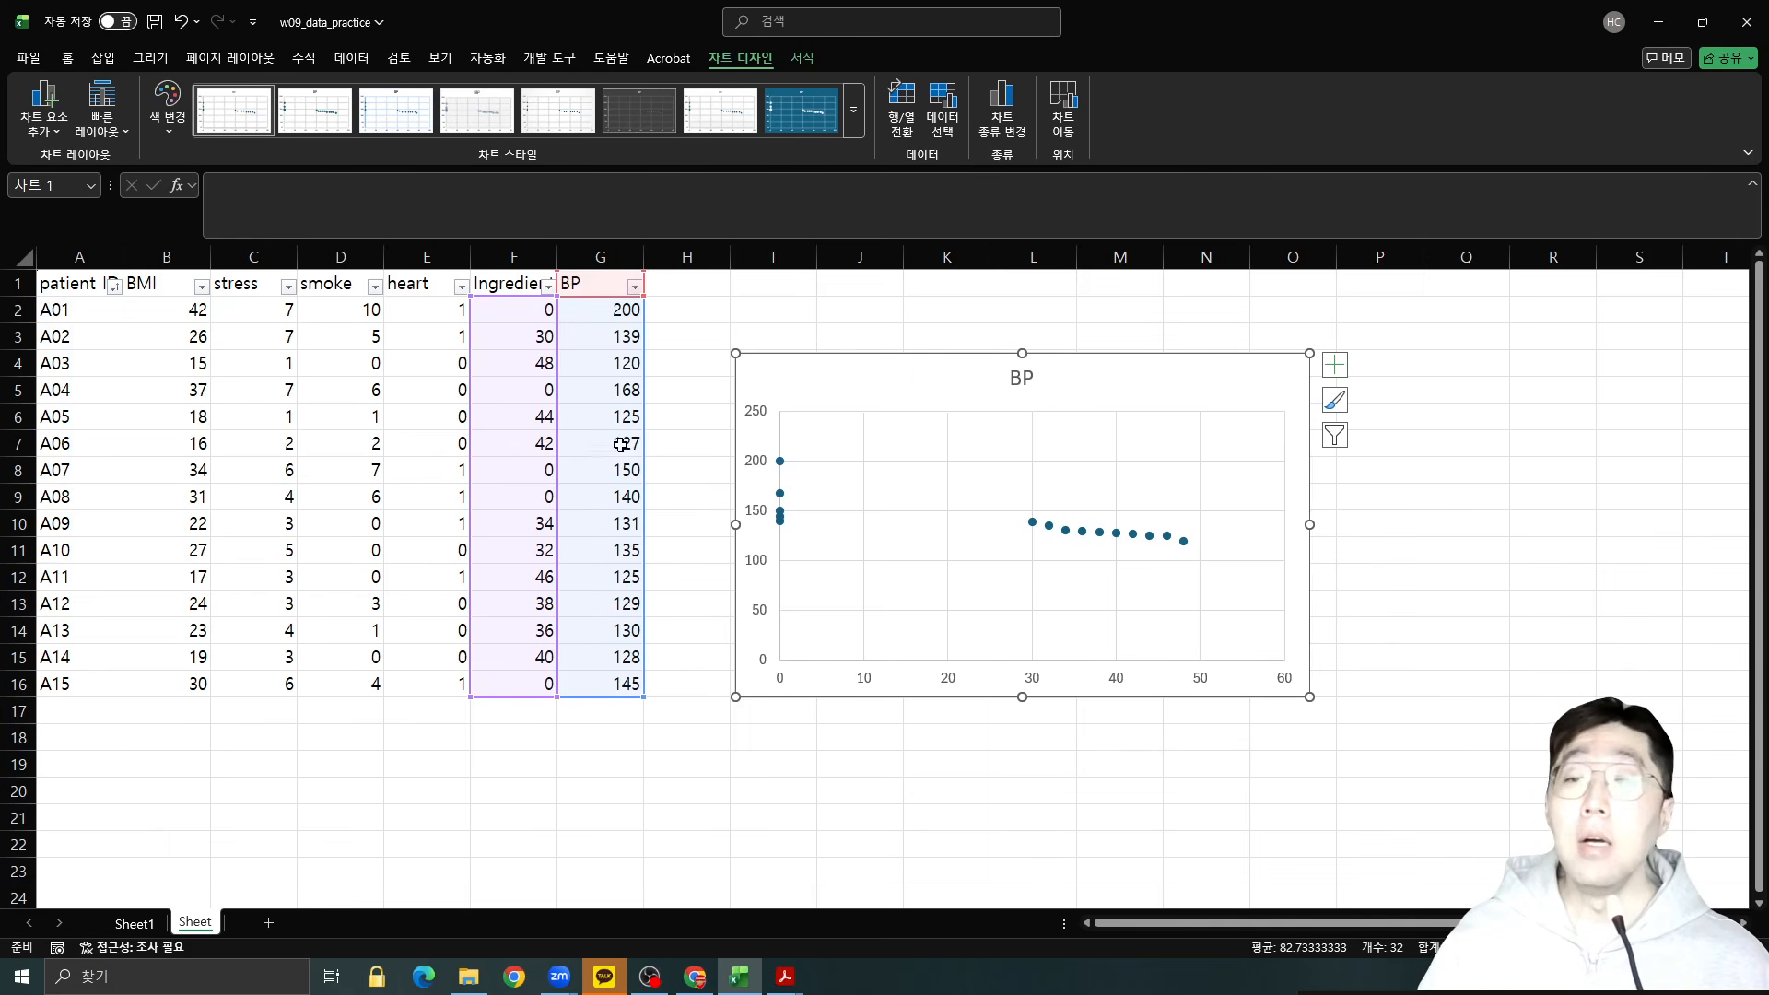
Add a trendline to the BP scatter chart.
mouse_move(1171, 549)
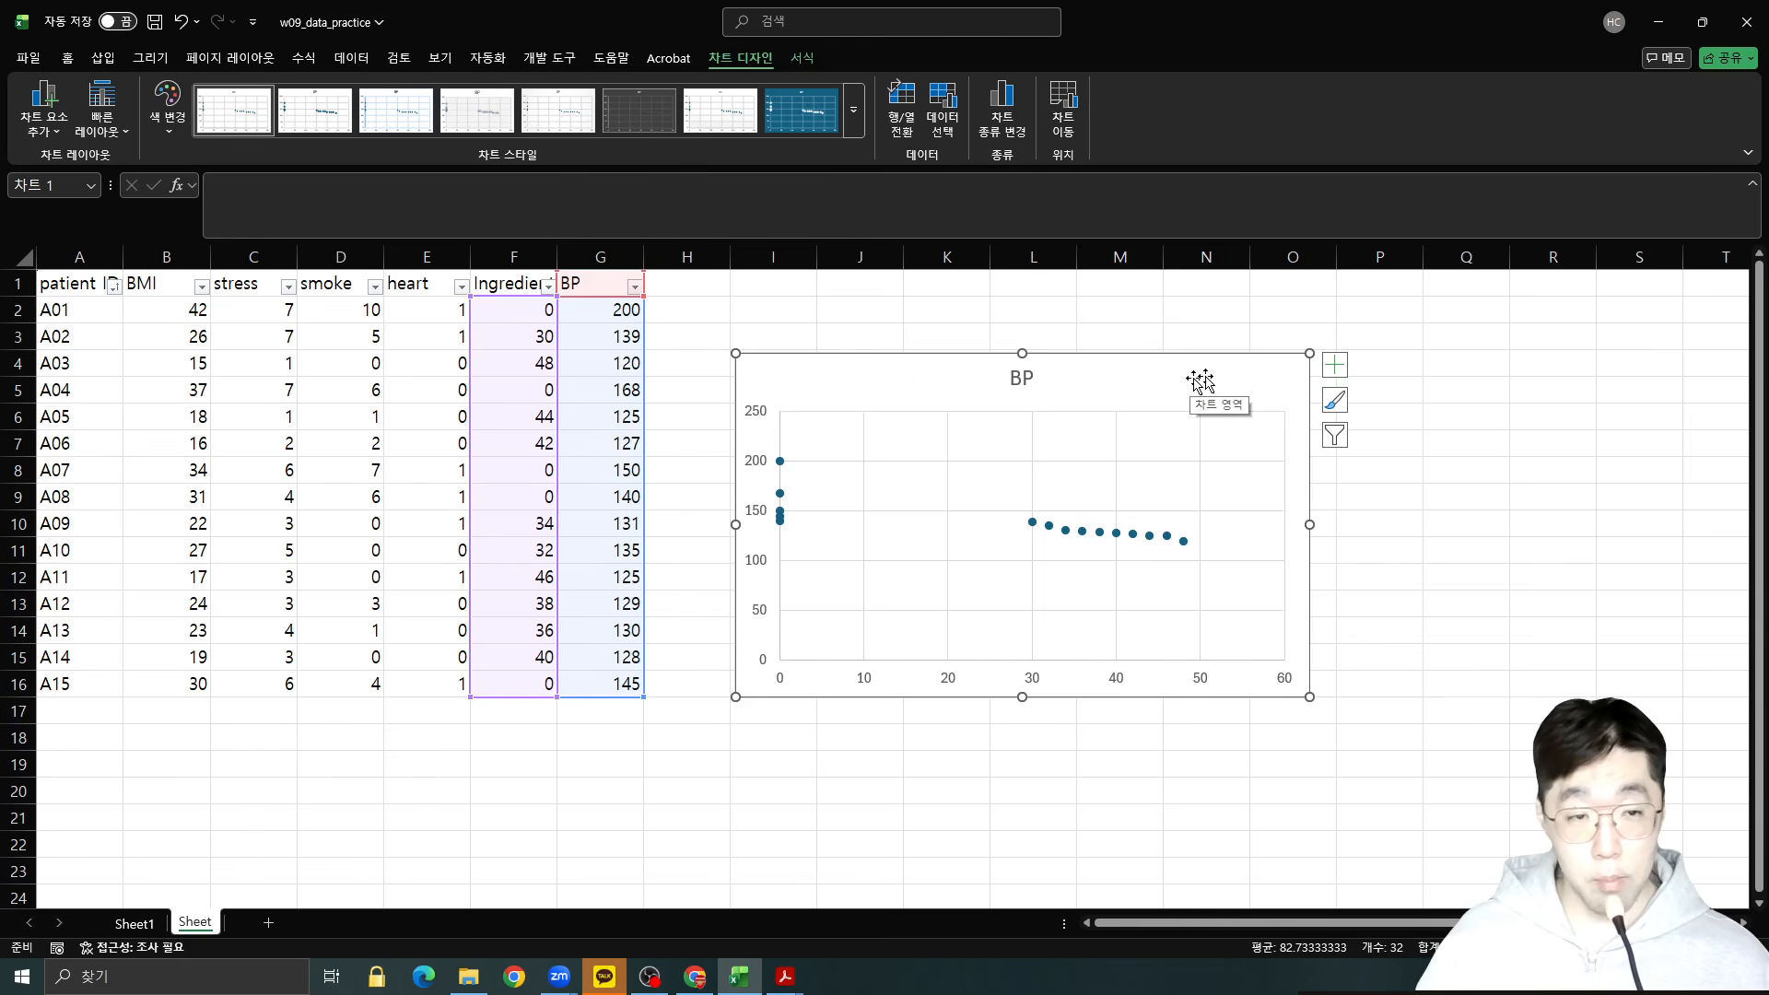
click(1336, 365)
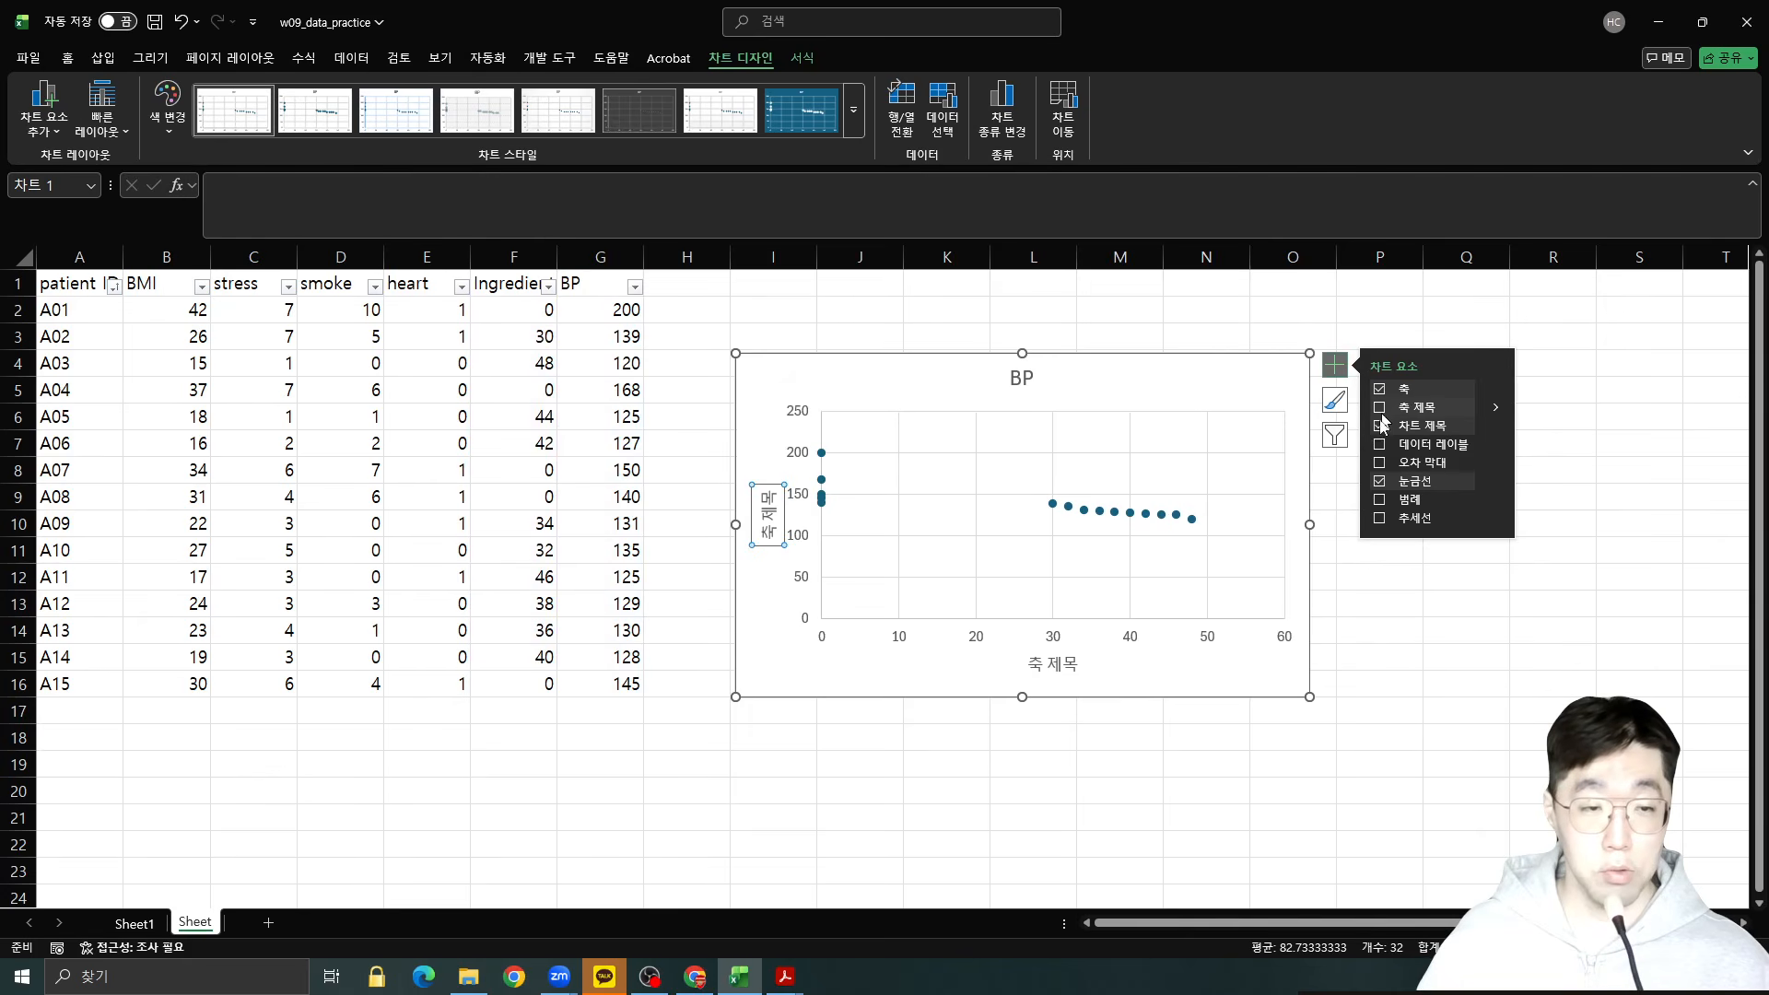
click(1379, 520)
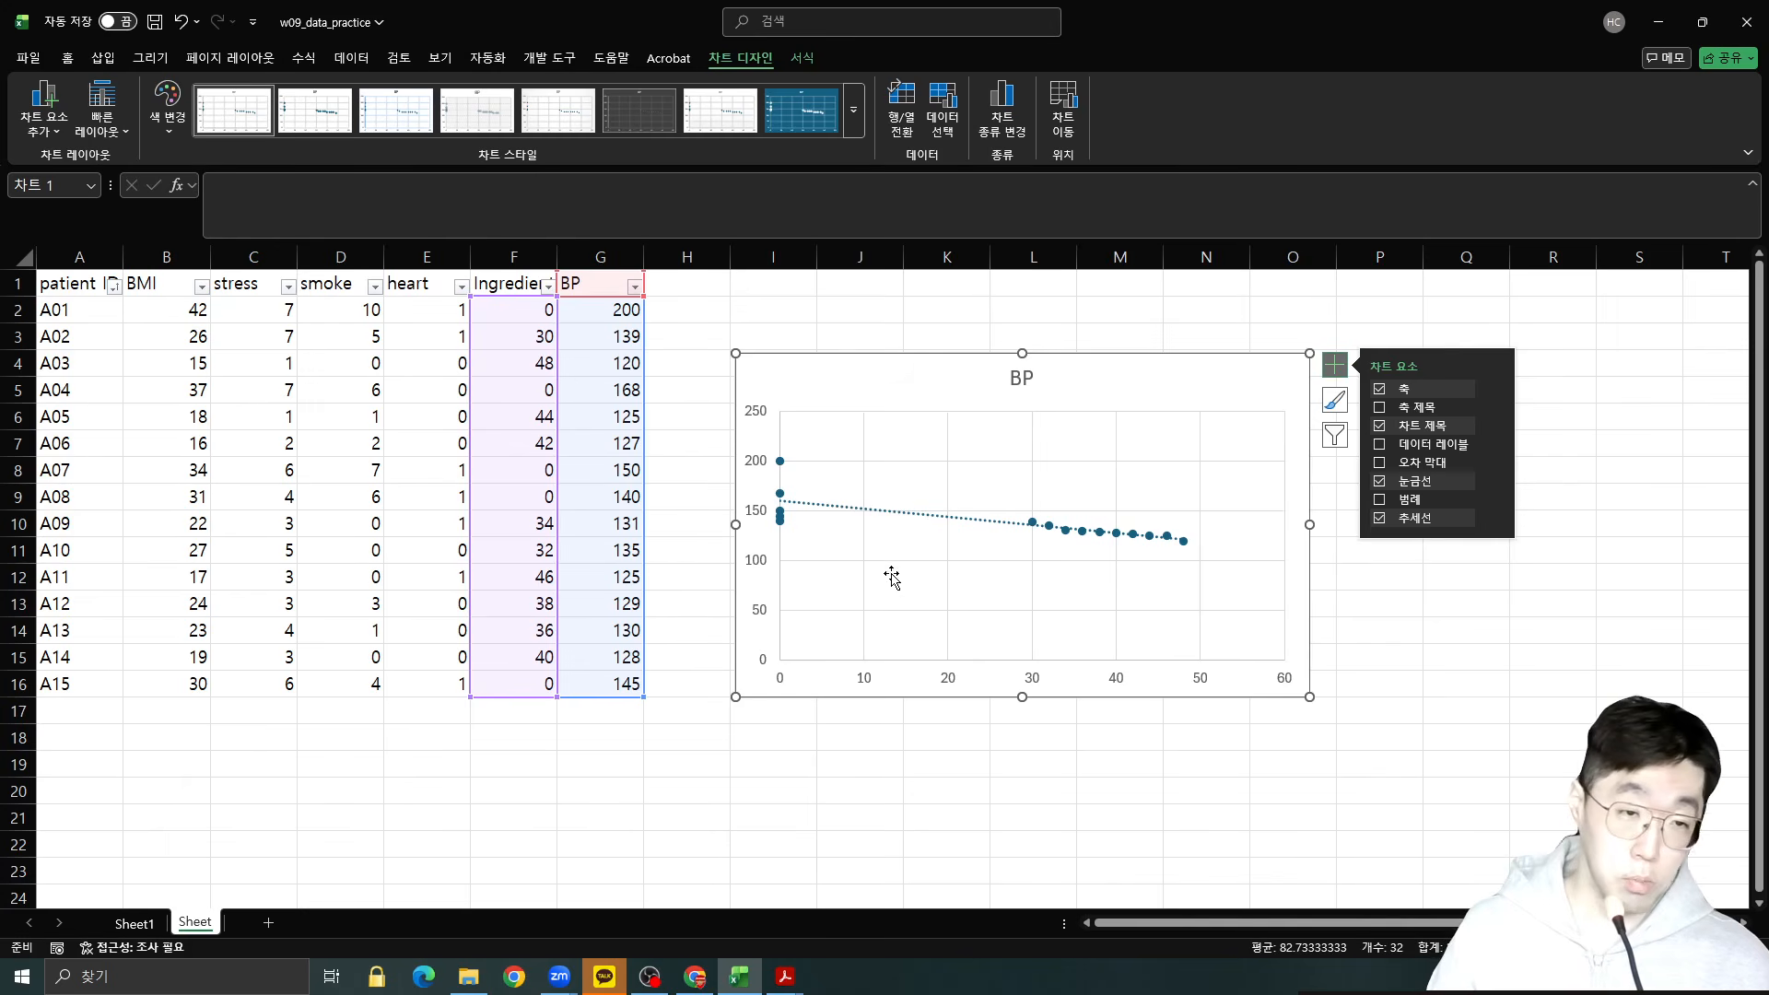
Preview the available chart styles and apply Style 3 (스타일 3) to the BP scatter chart.
click(1341, 407)
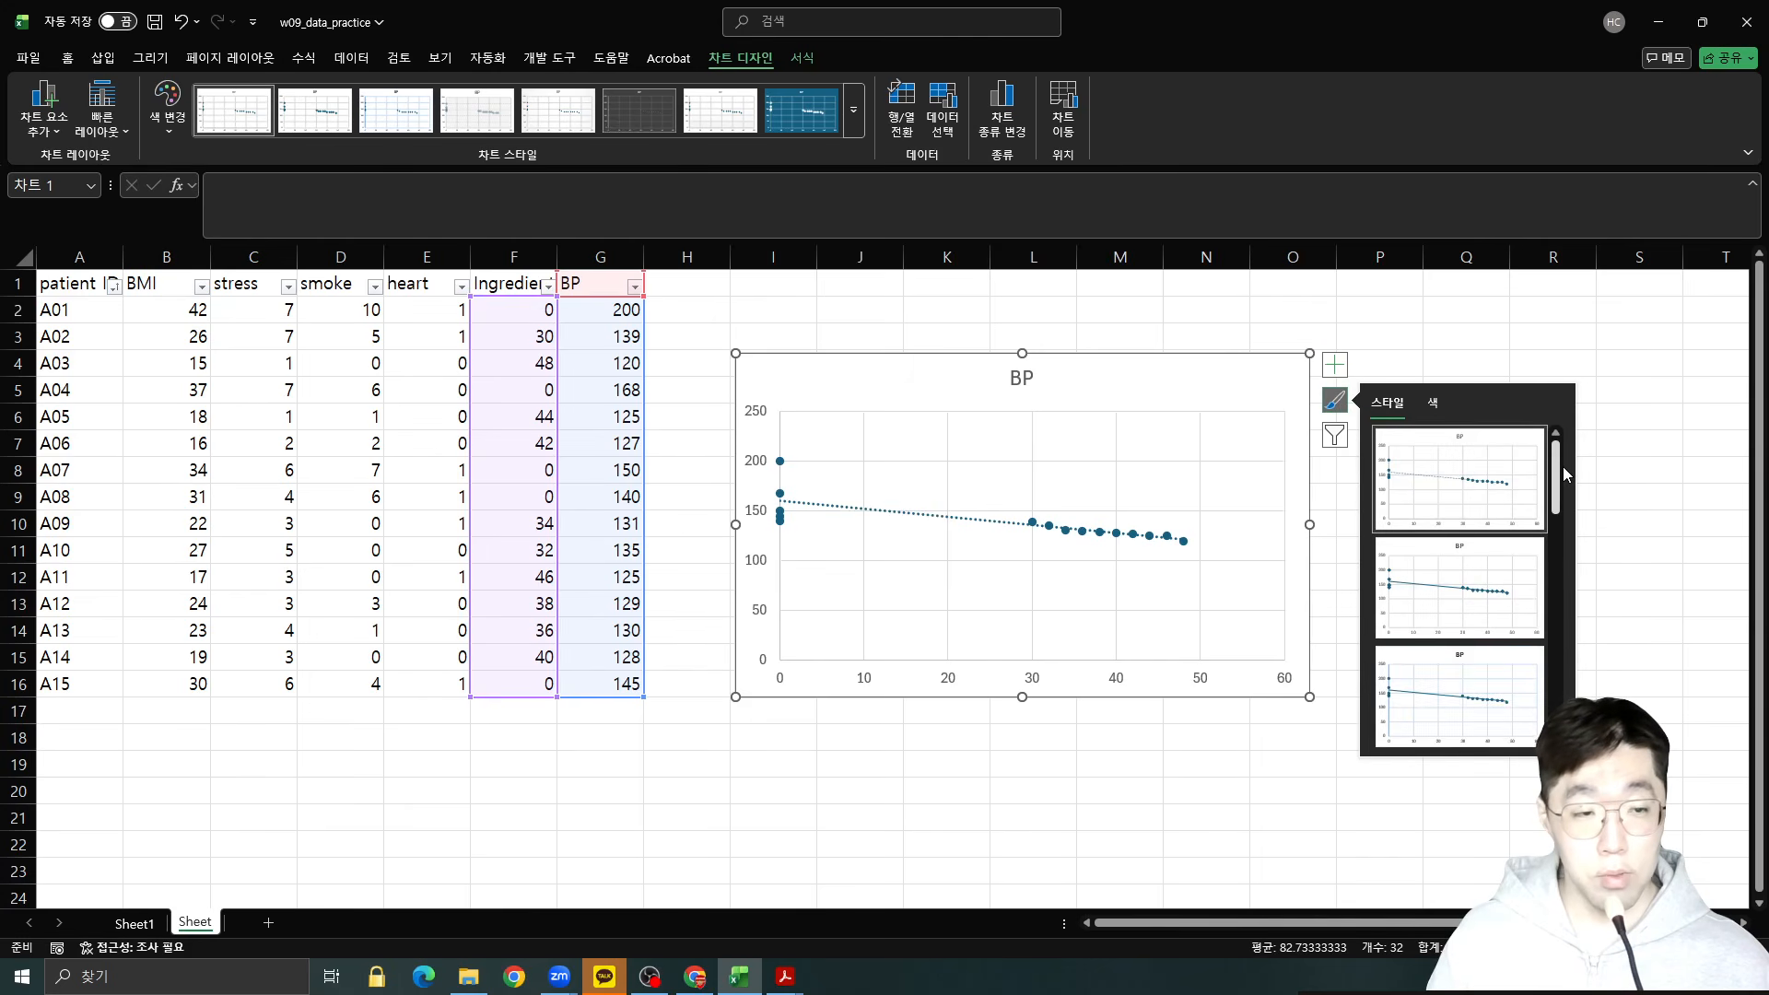
scroll(1530, 478, down, 1)
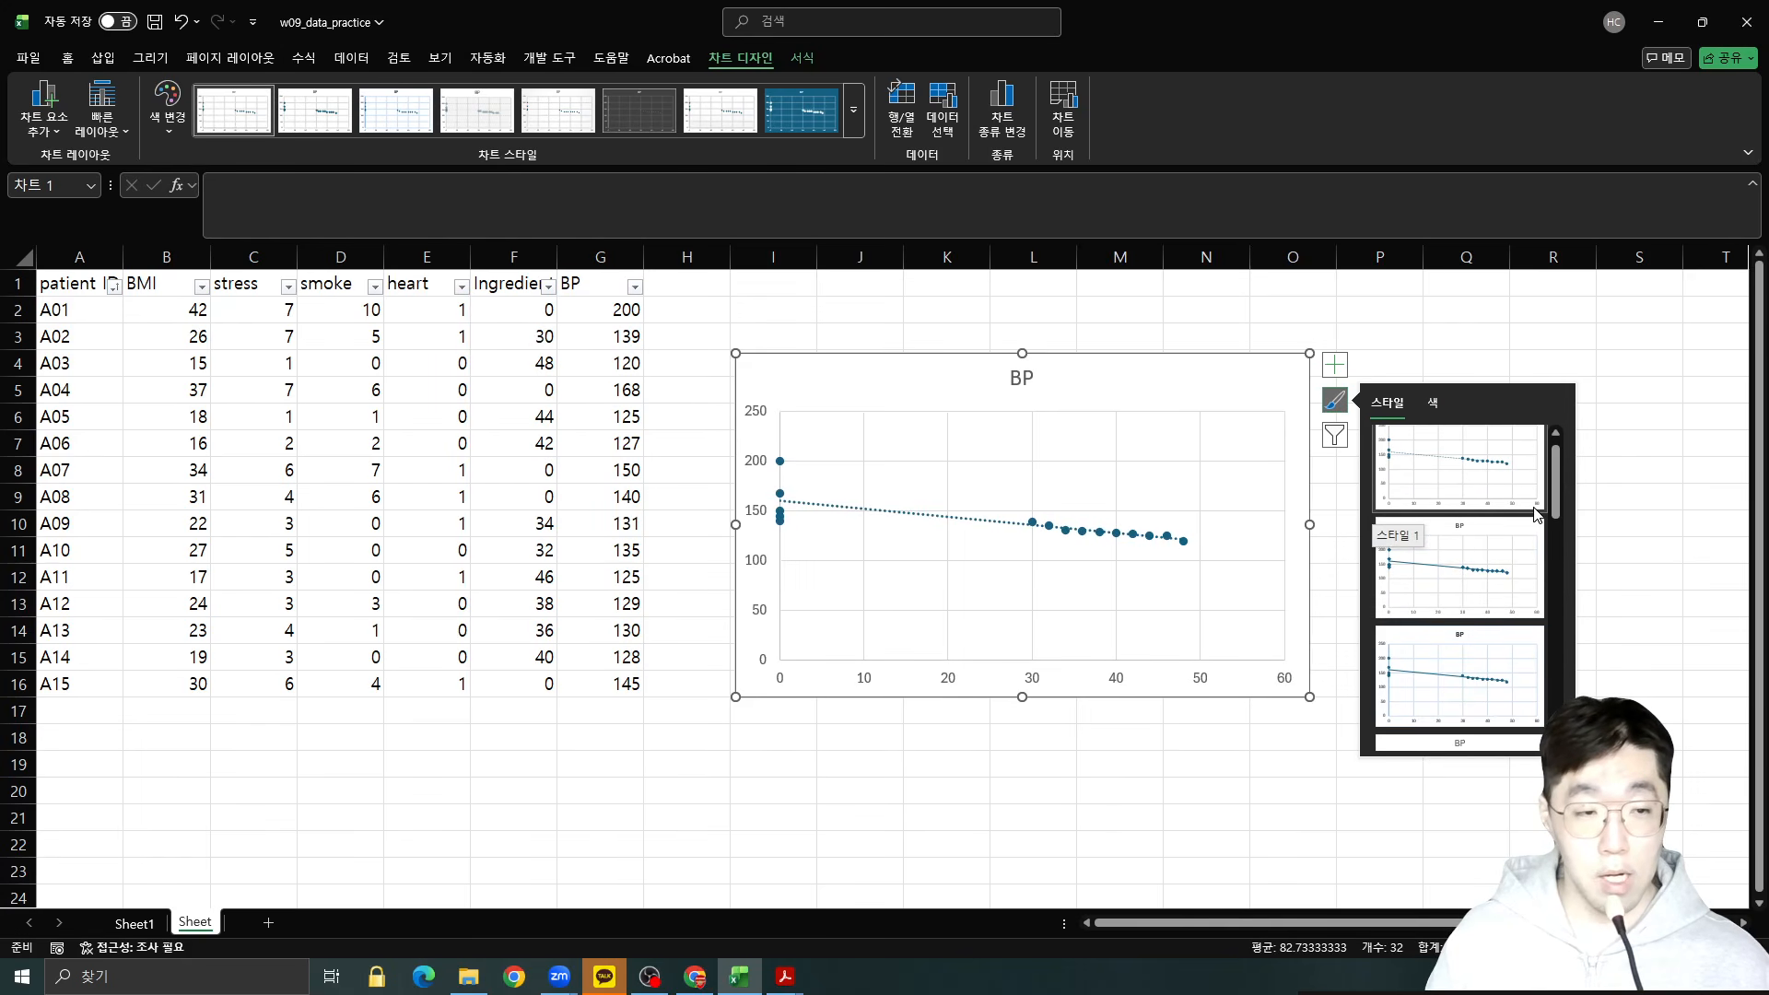
scroll(1502, 502, down, 2)
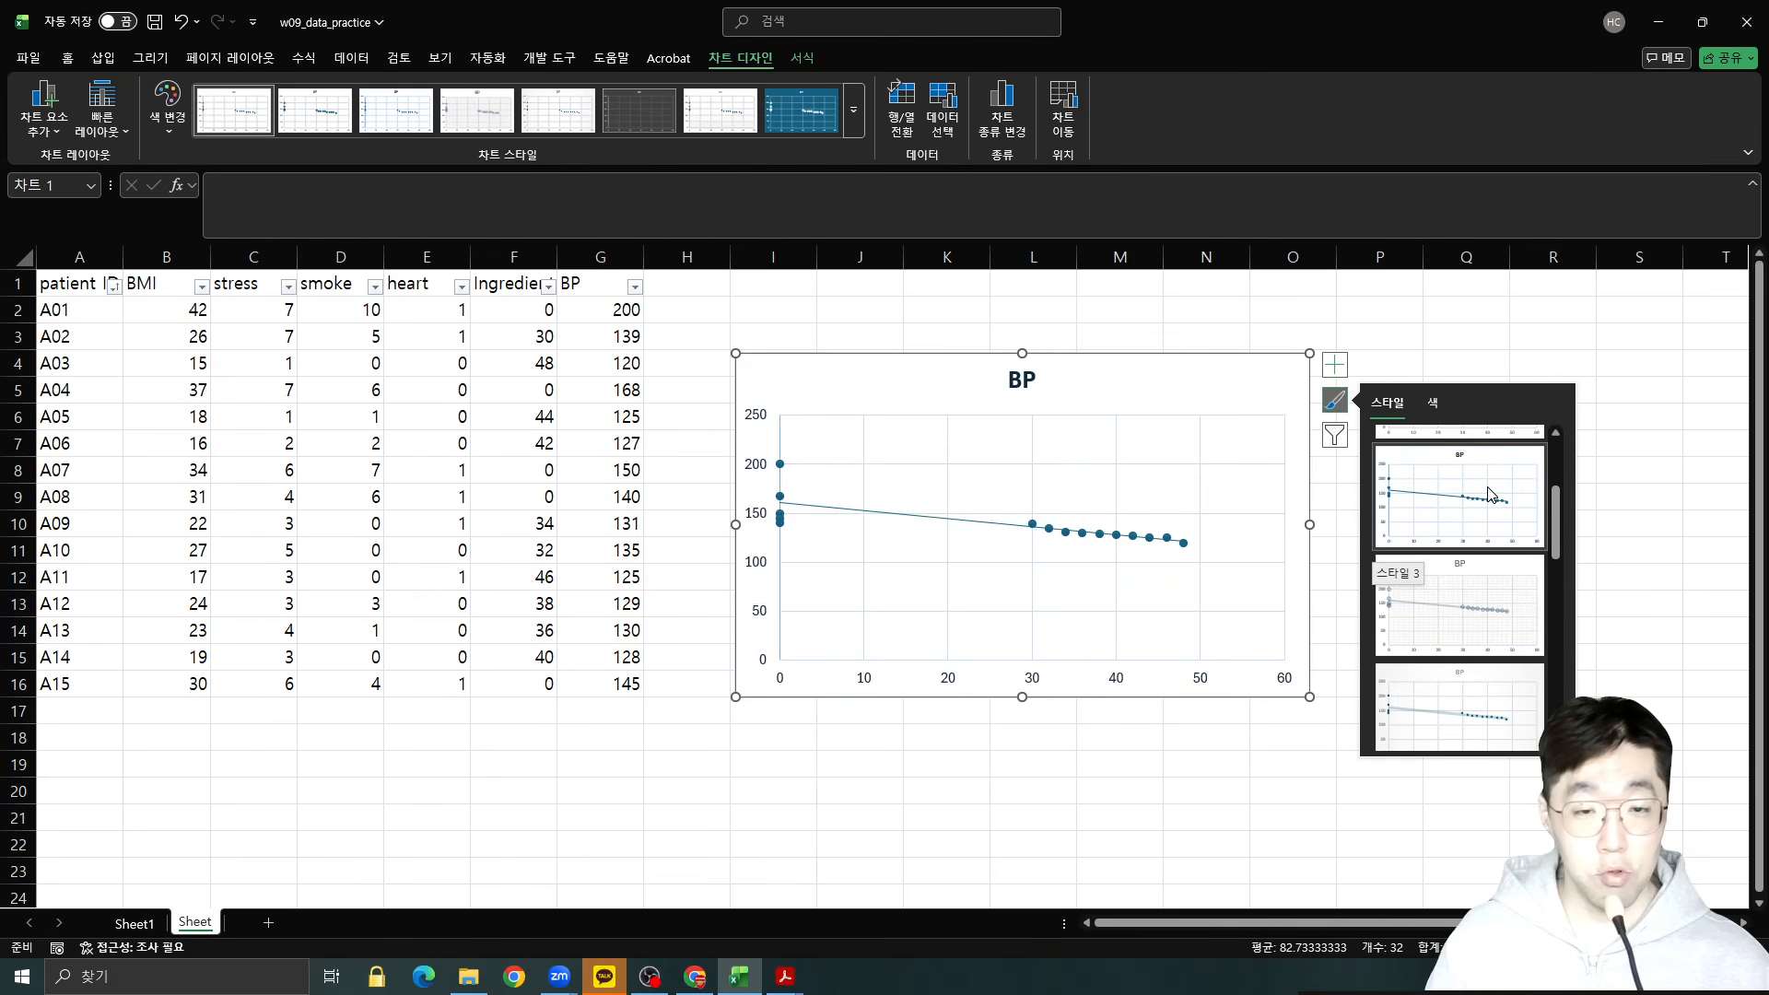
scroll(1497, 552, down, 3)
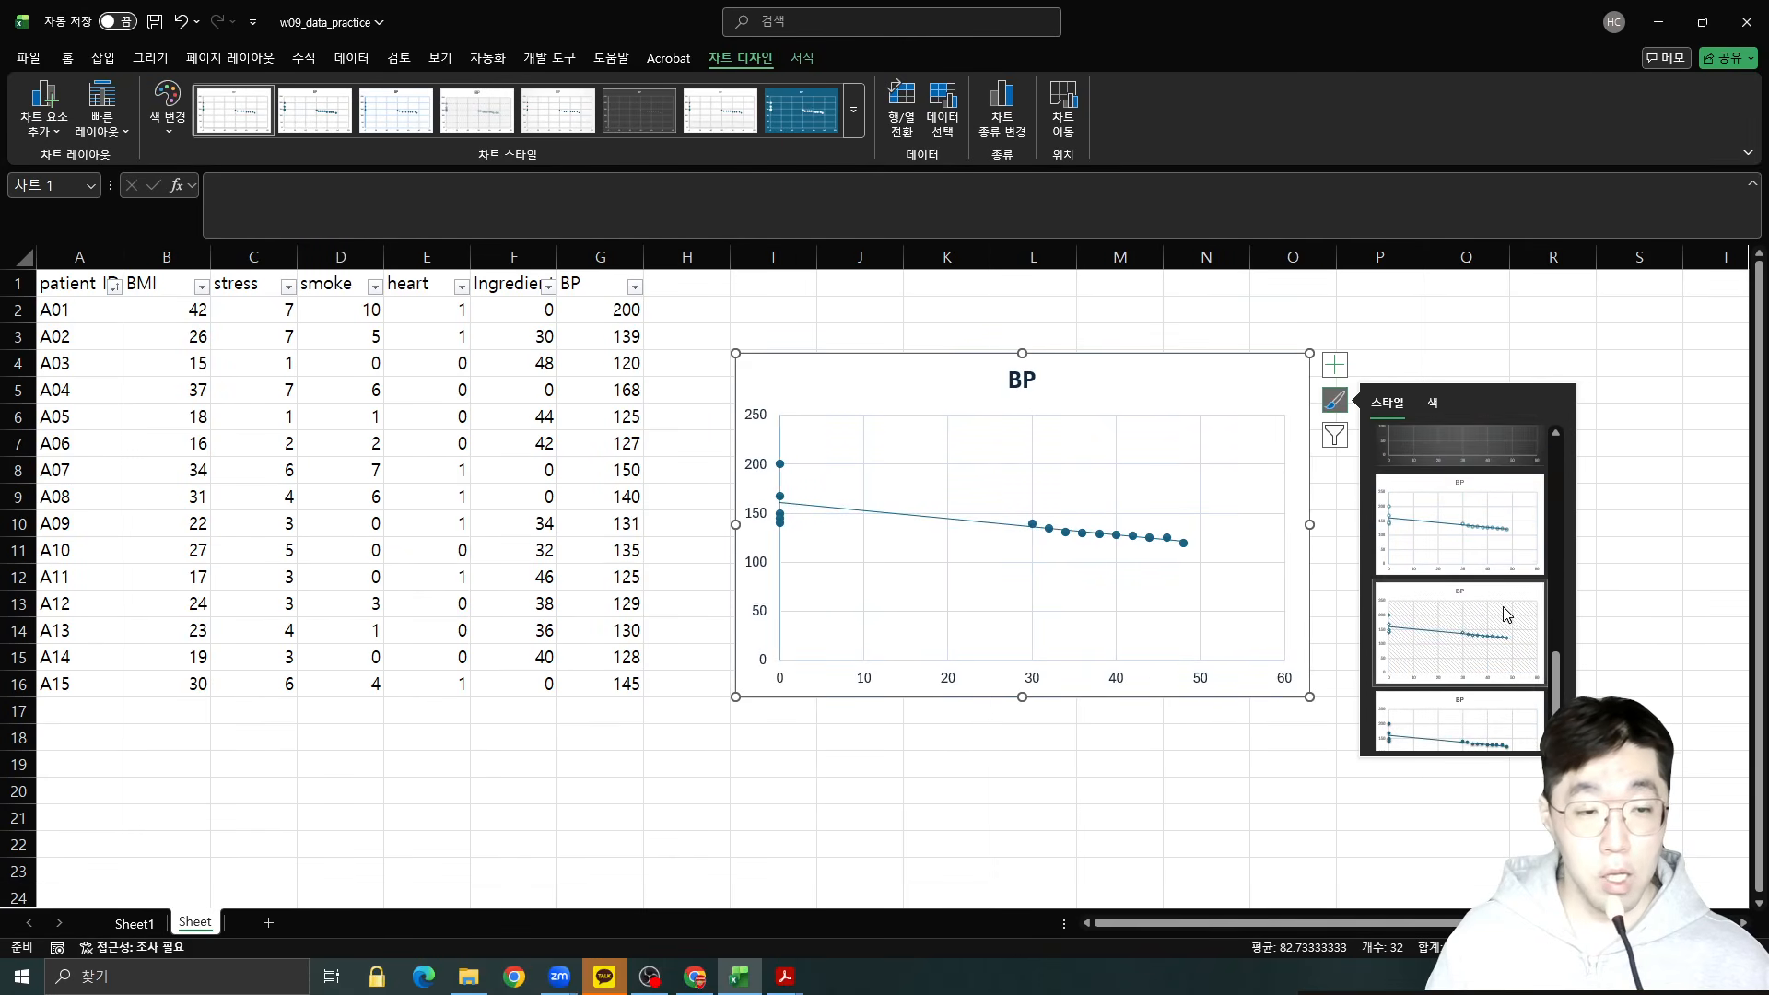
scroll(1561, 645, up, 3)
scroll(1573, 609, up, 1)
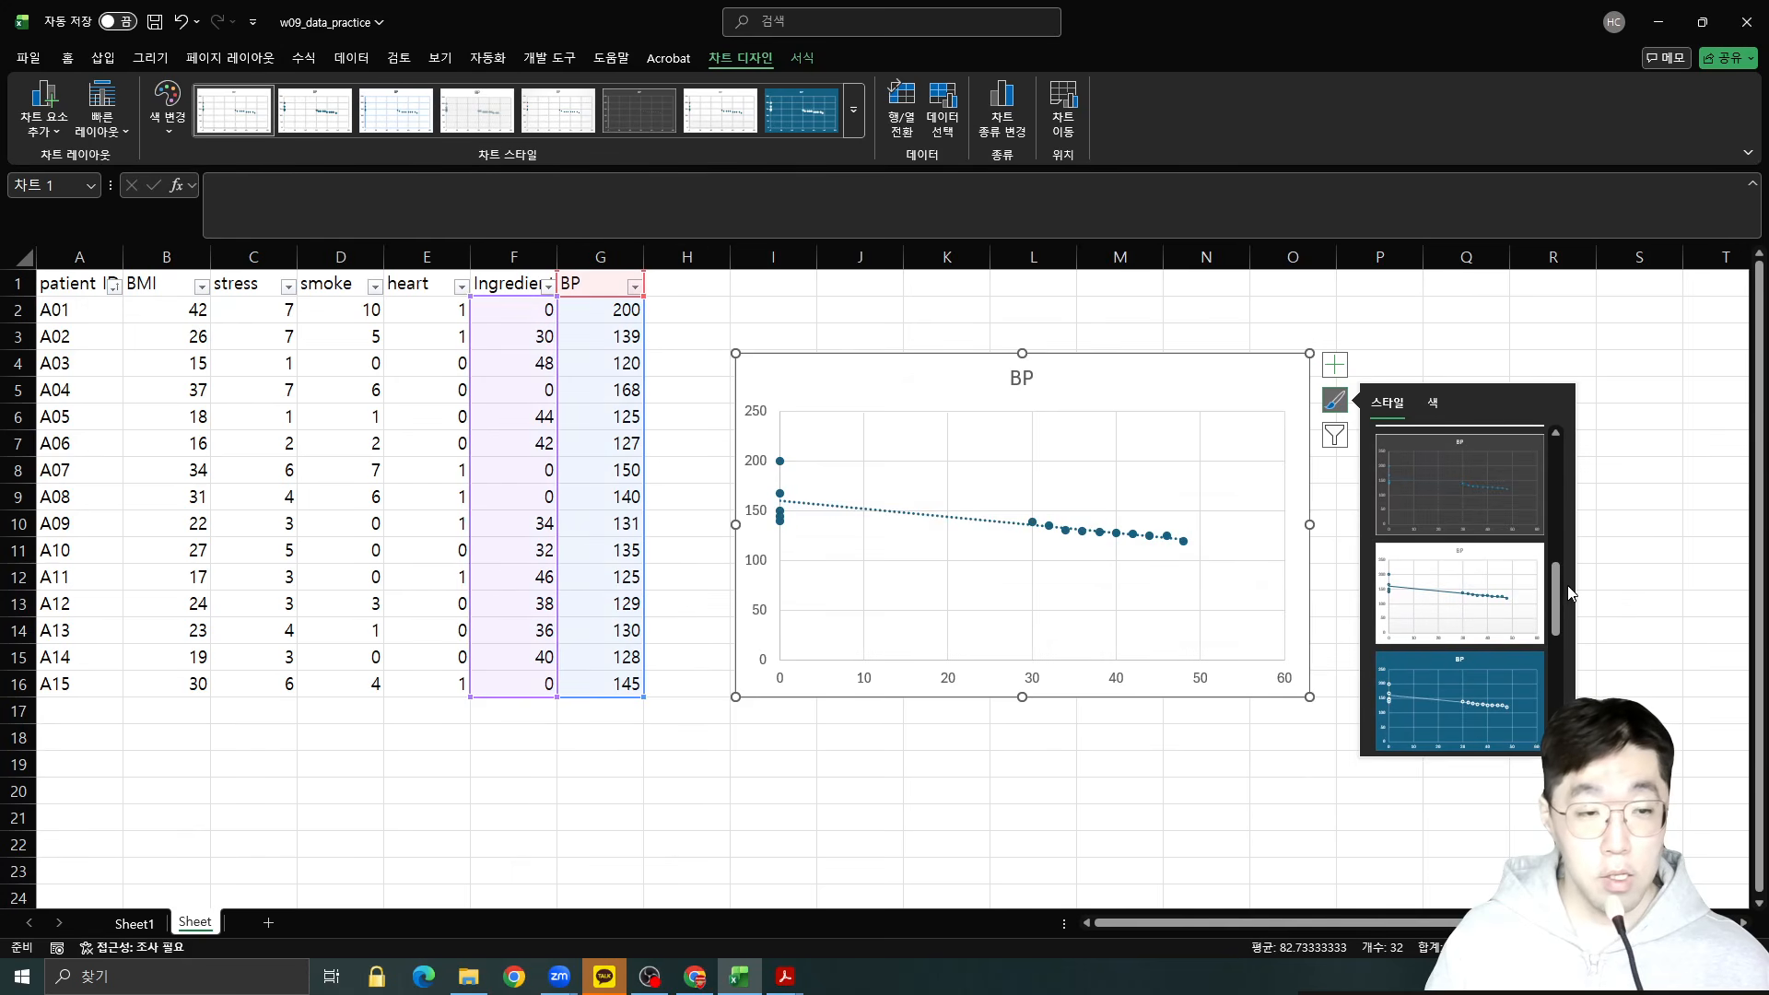
scroll(1567, 590, up, 3)
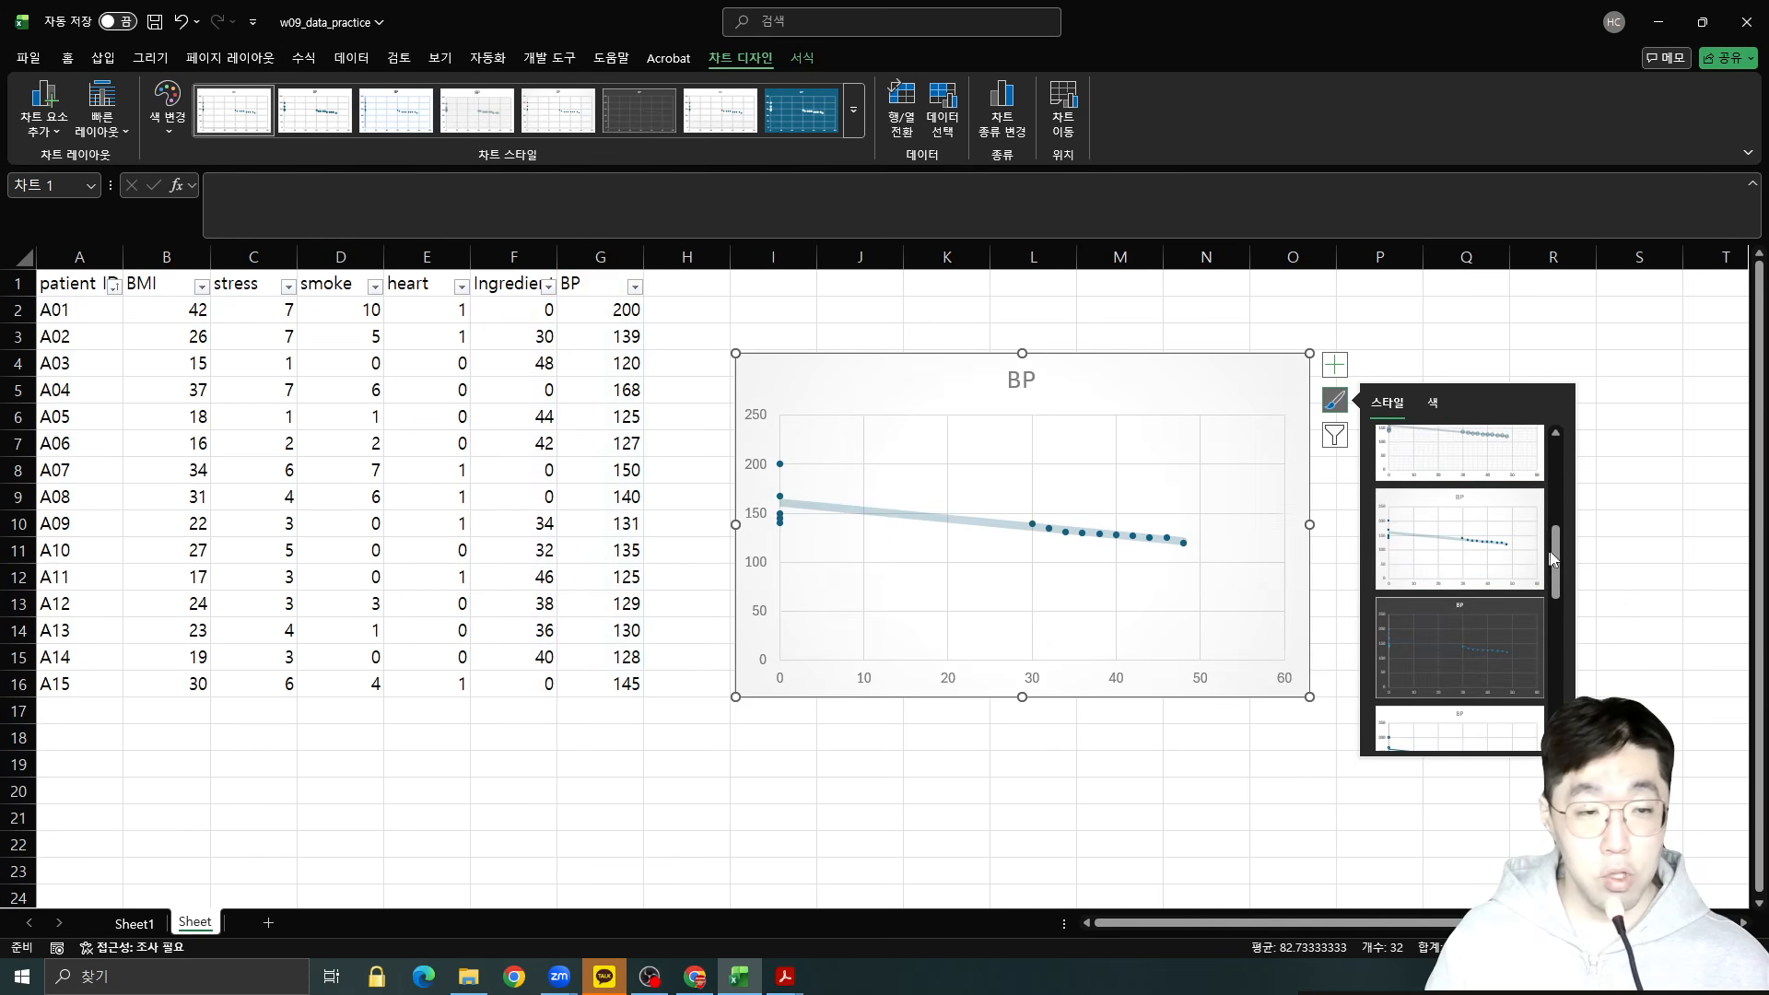
scroll(1563, 539, up, 2)
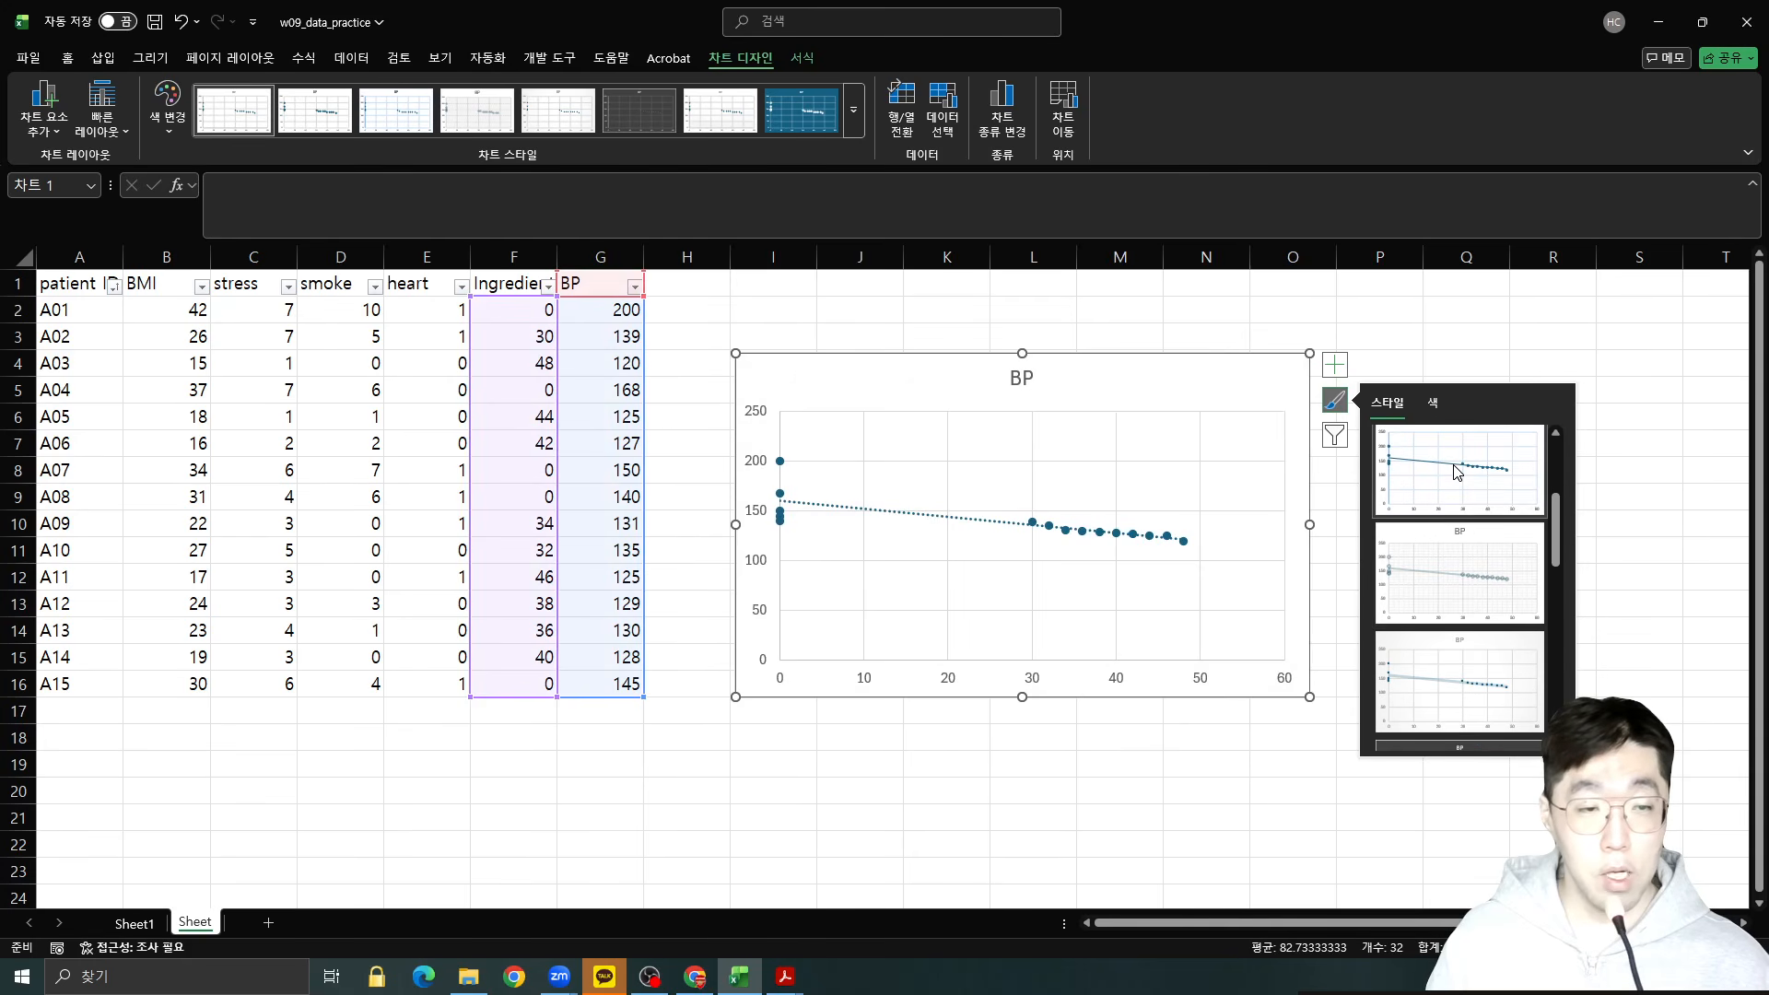
click(1489, 488)
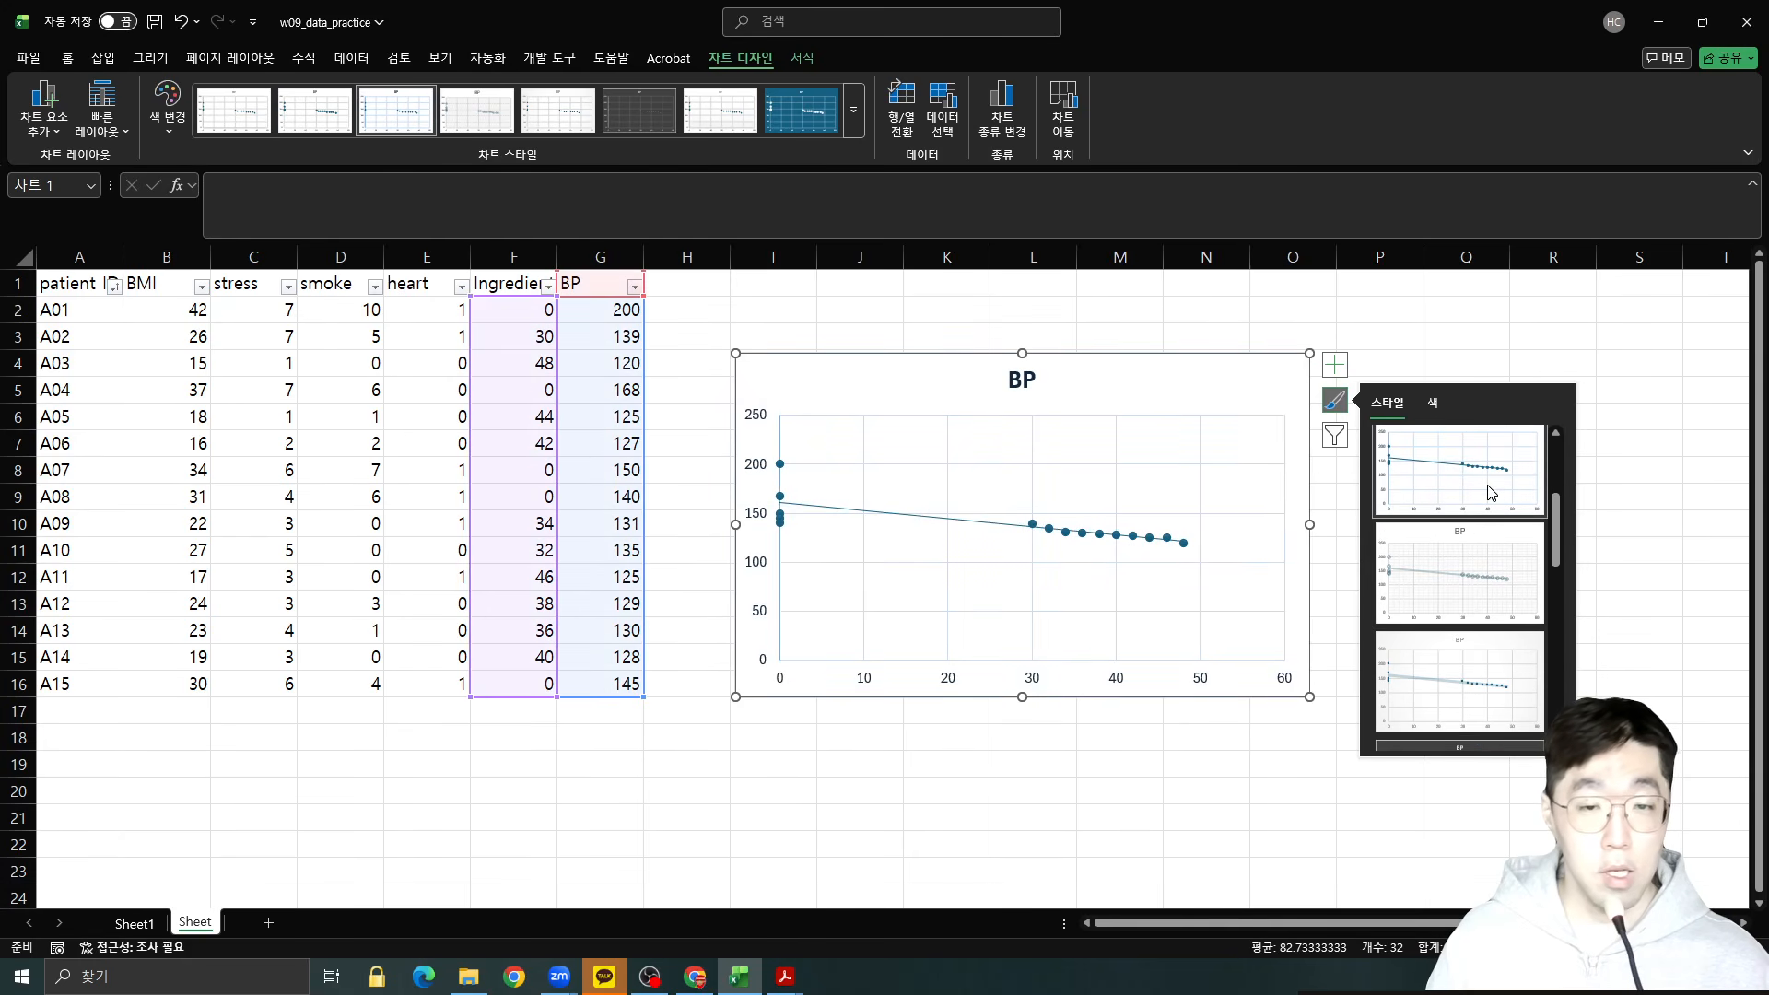
click(1500, 331)
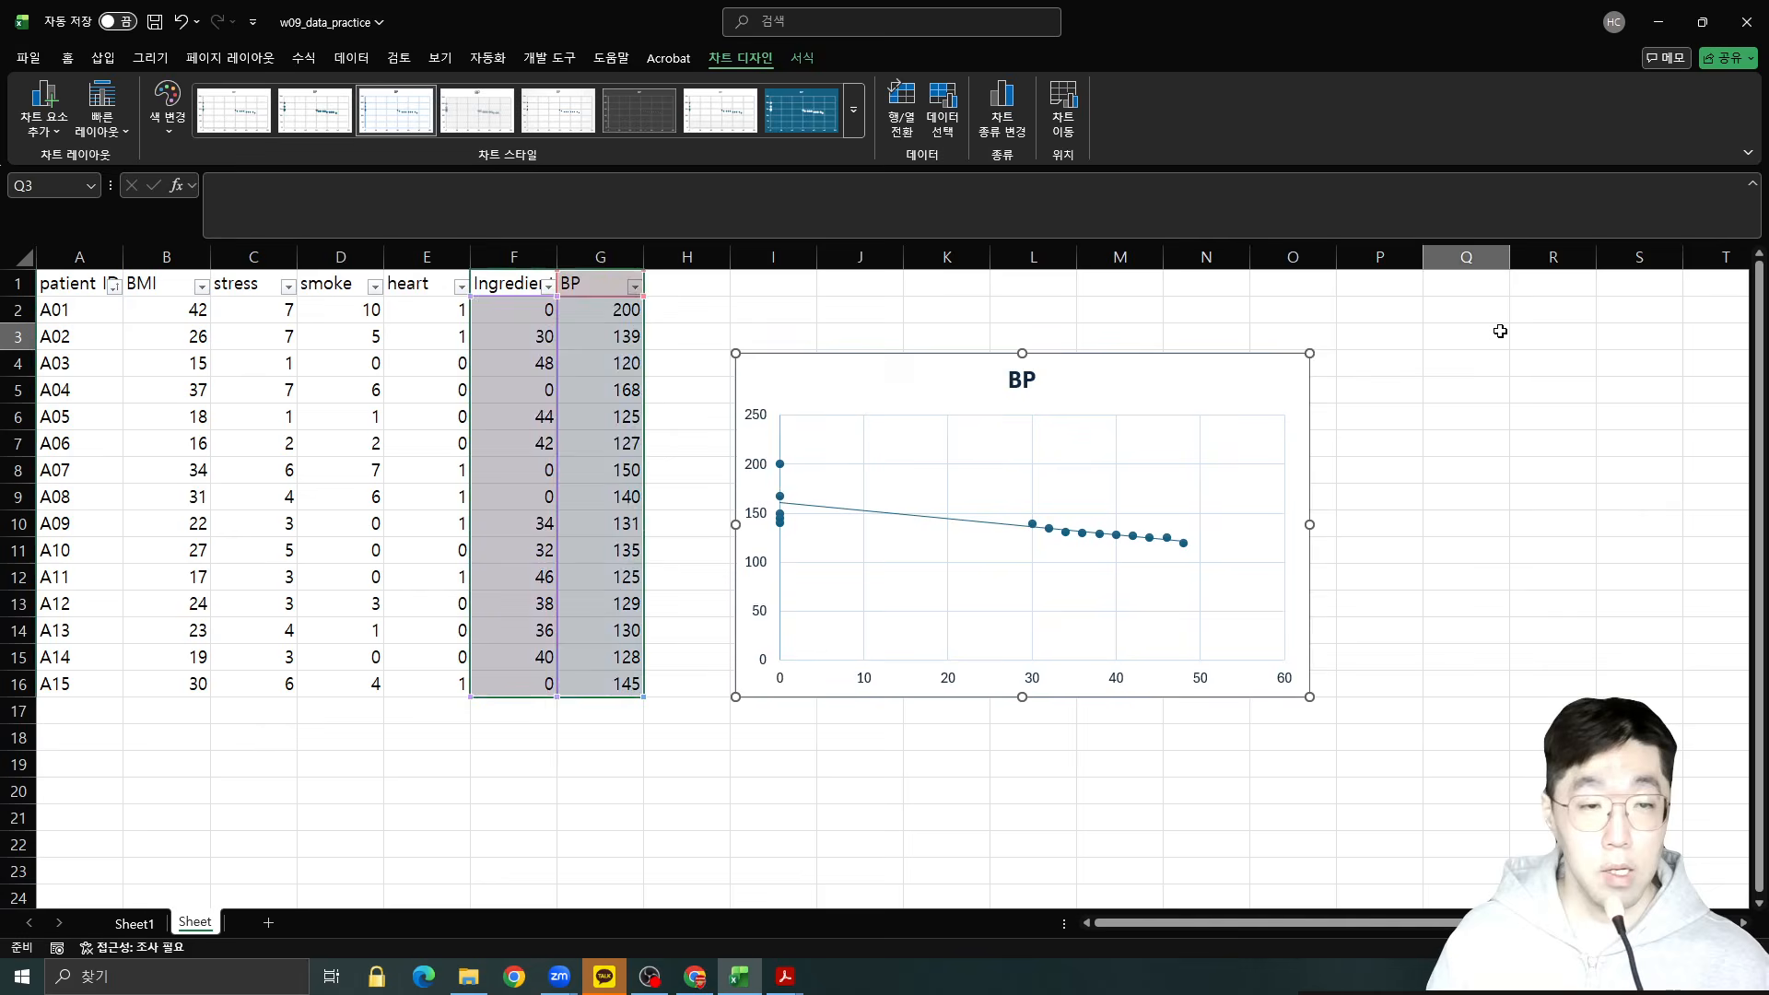
click(1500, 331)
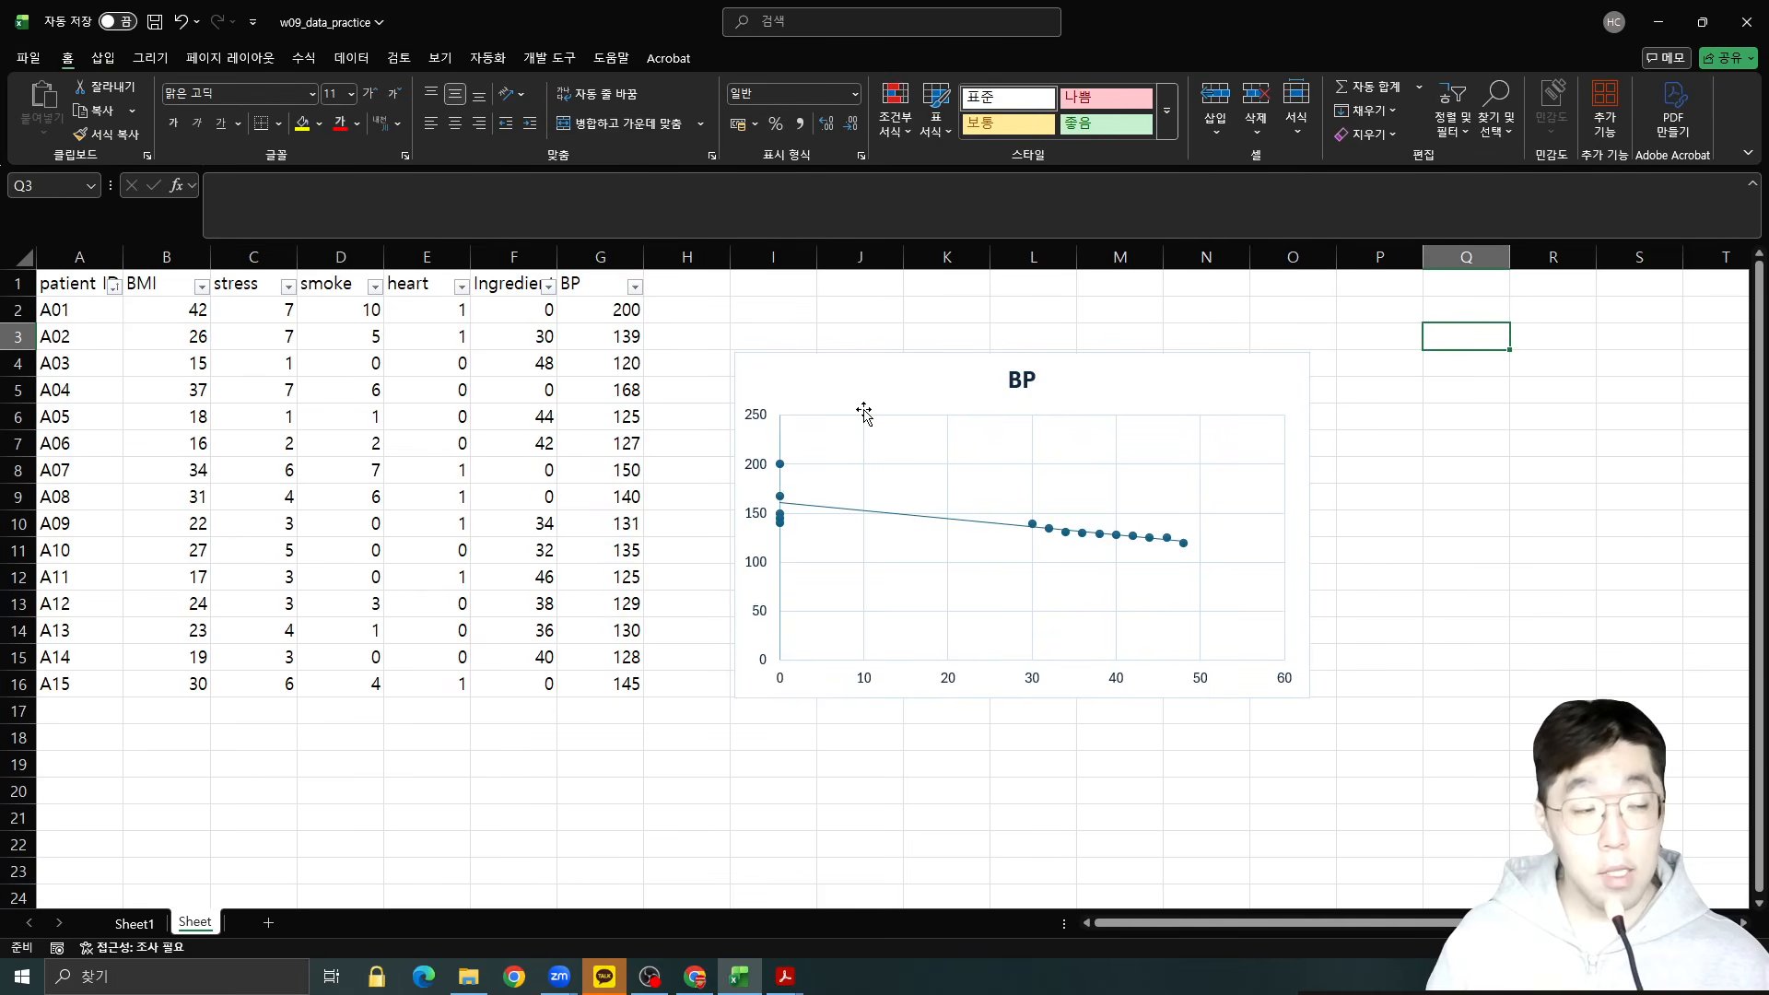
Move the BP scatter chart well clear of the data so that it starts around column Y.
drag(811, 389, 1723, 485)
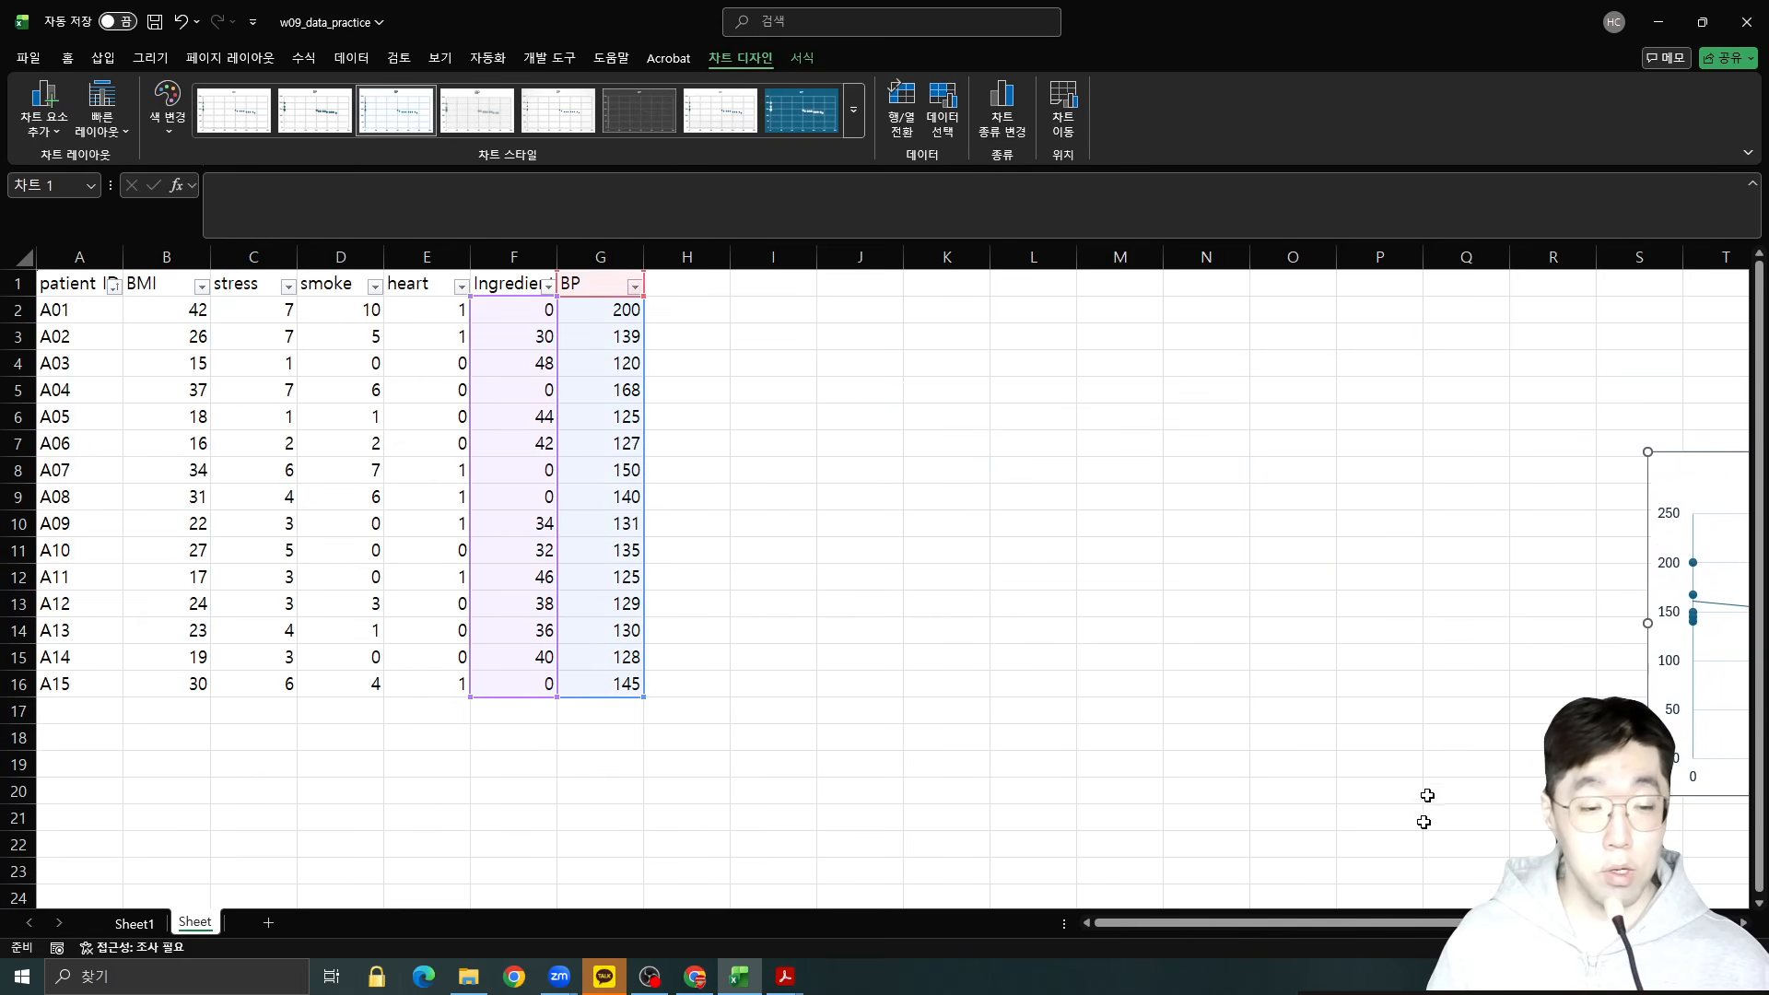
click(1744, 923)
click(1744, 923)
click(1744, 924)
click(1743, 924)
click(1743, 923)
click(1743, 923)
drag(1189, 494, 1690, 503)
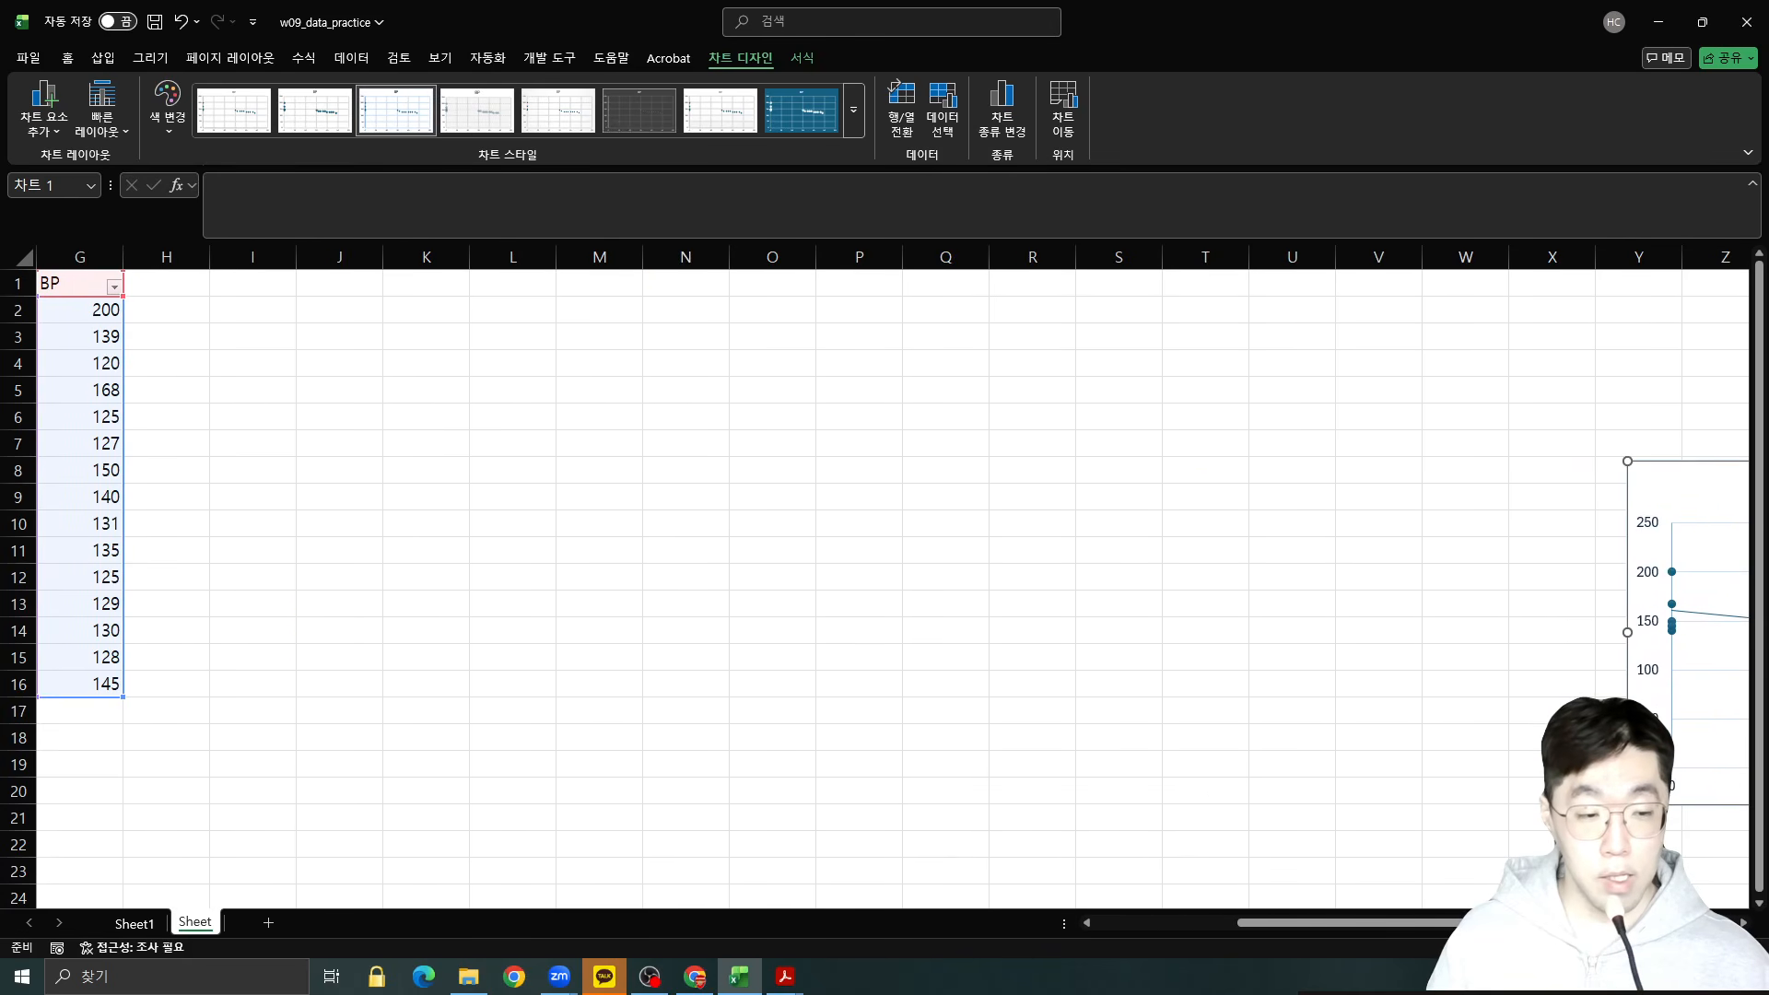
drag(1483, 923, 1084, 965)
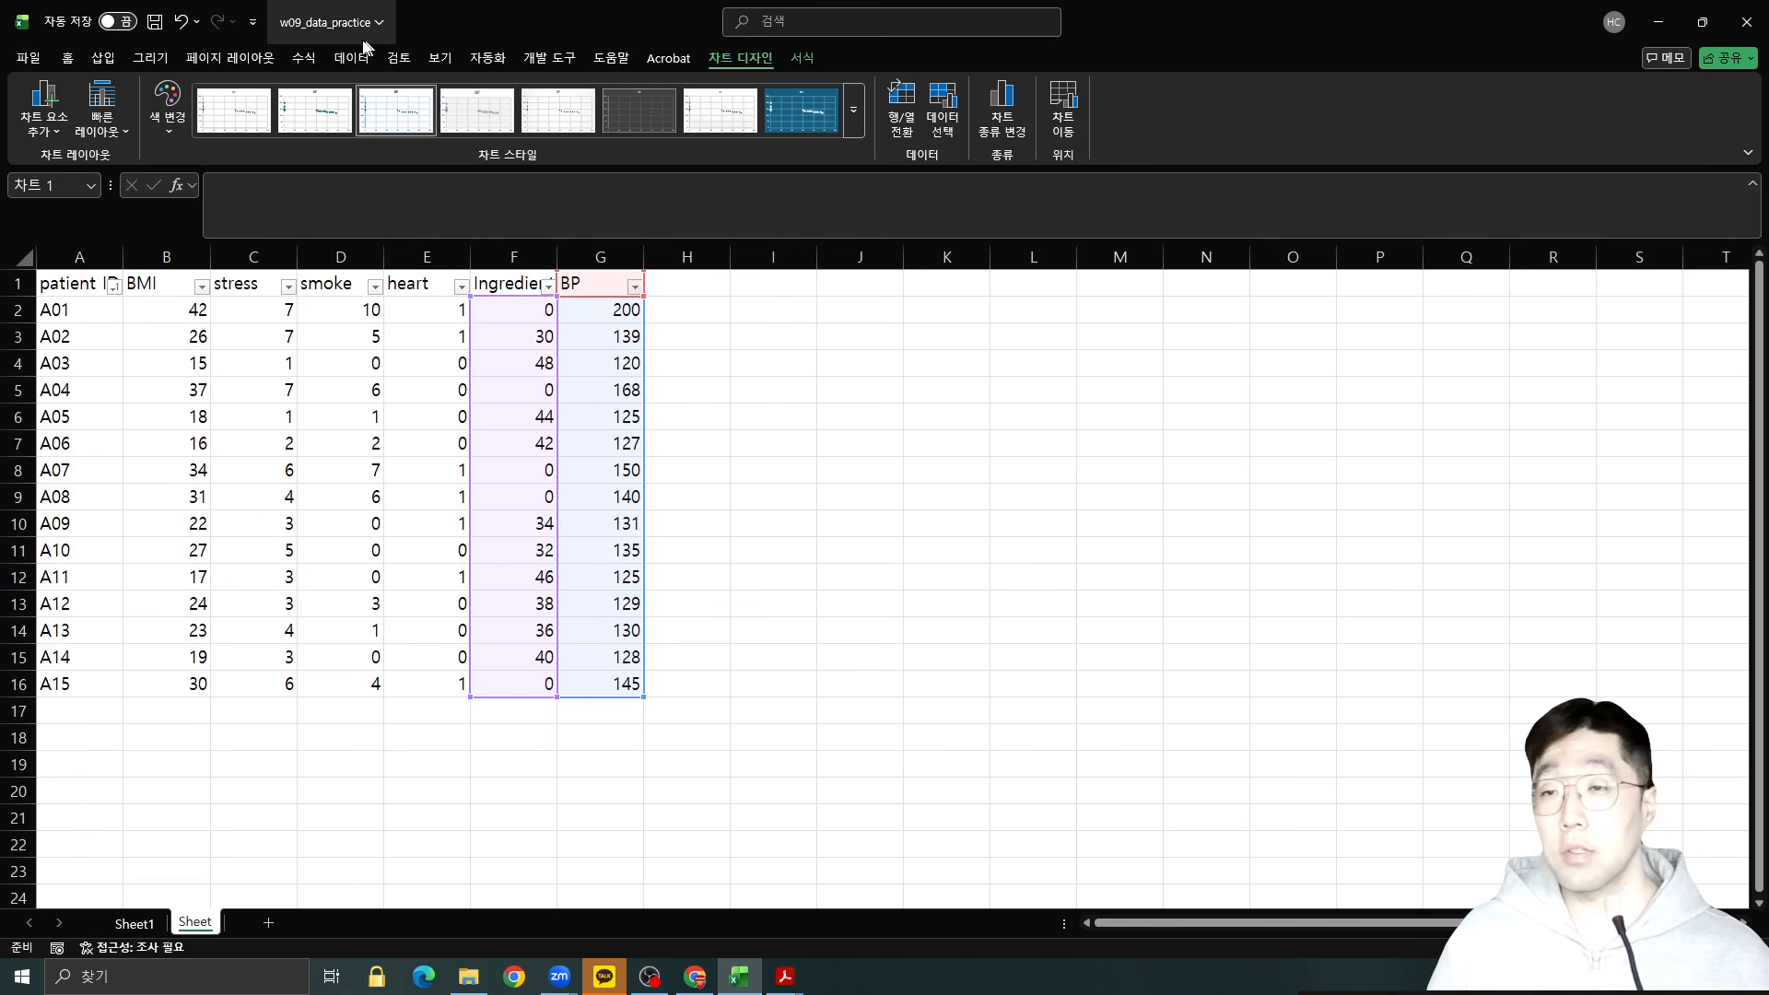
Open the Regression (회귀 분석) tool from the data analysis tools.
click(329, 61)
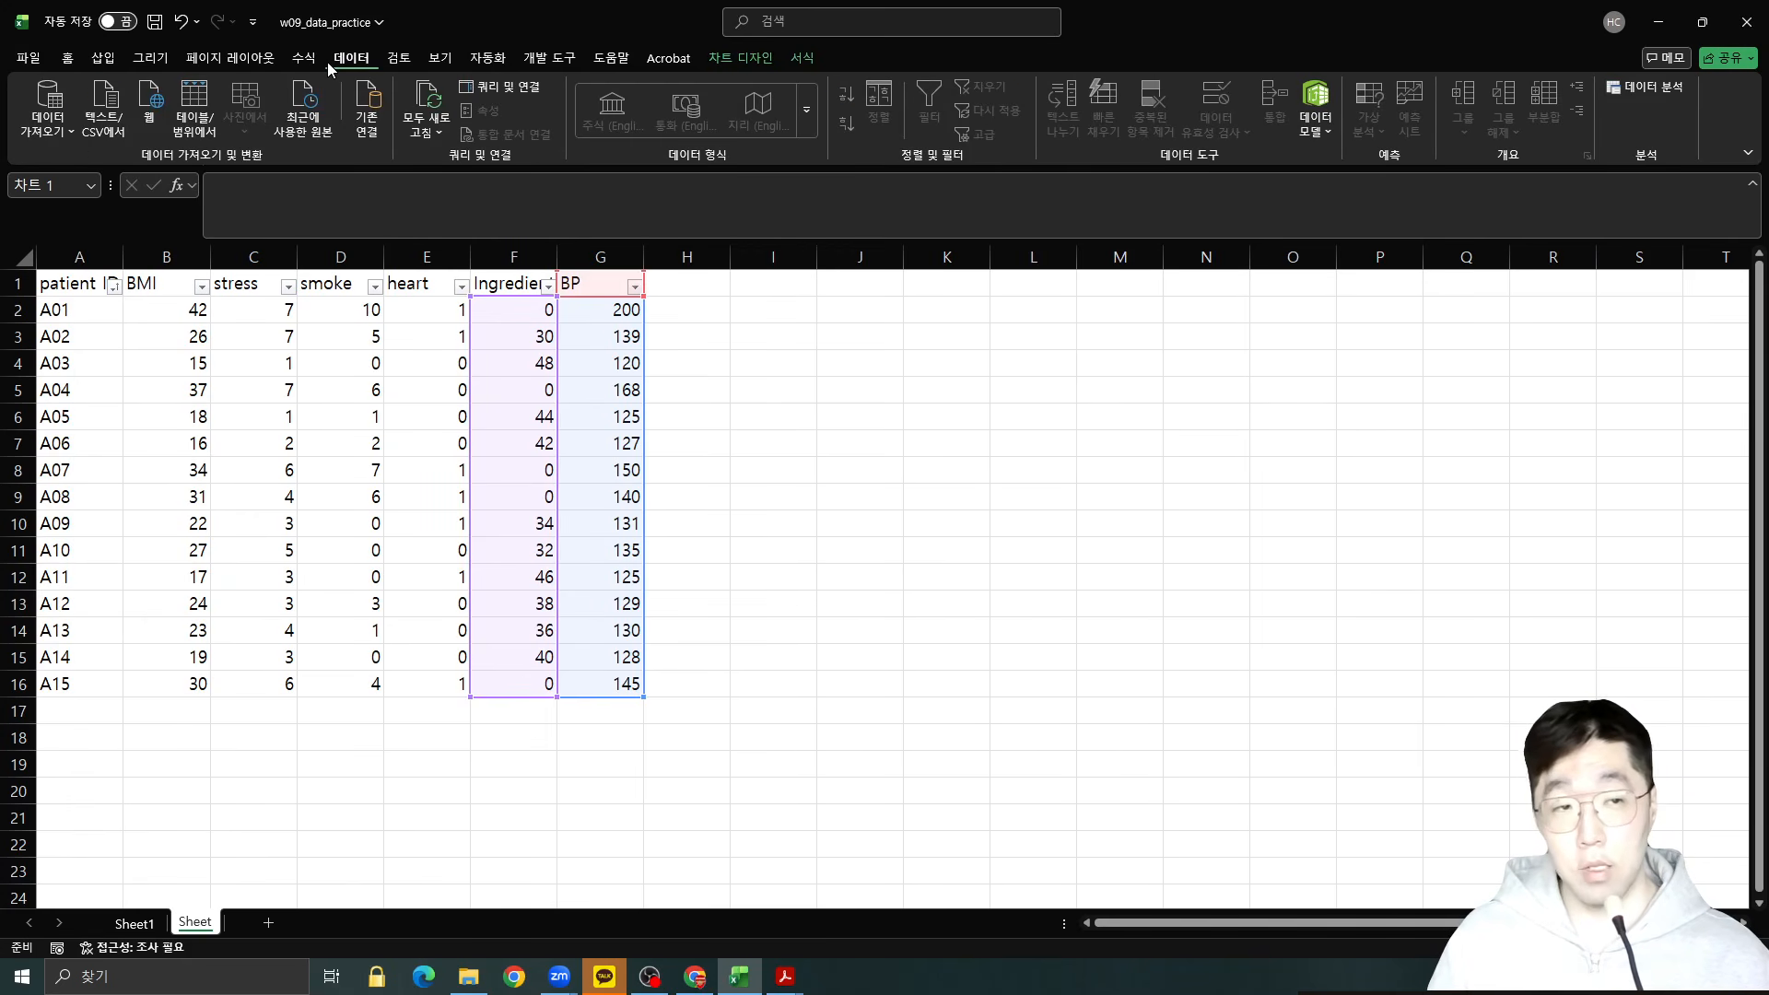
click(1649, 87)
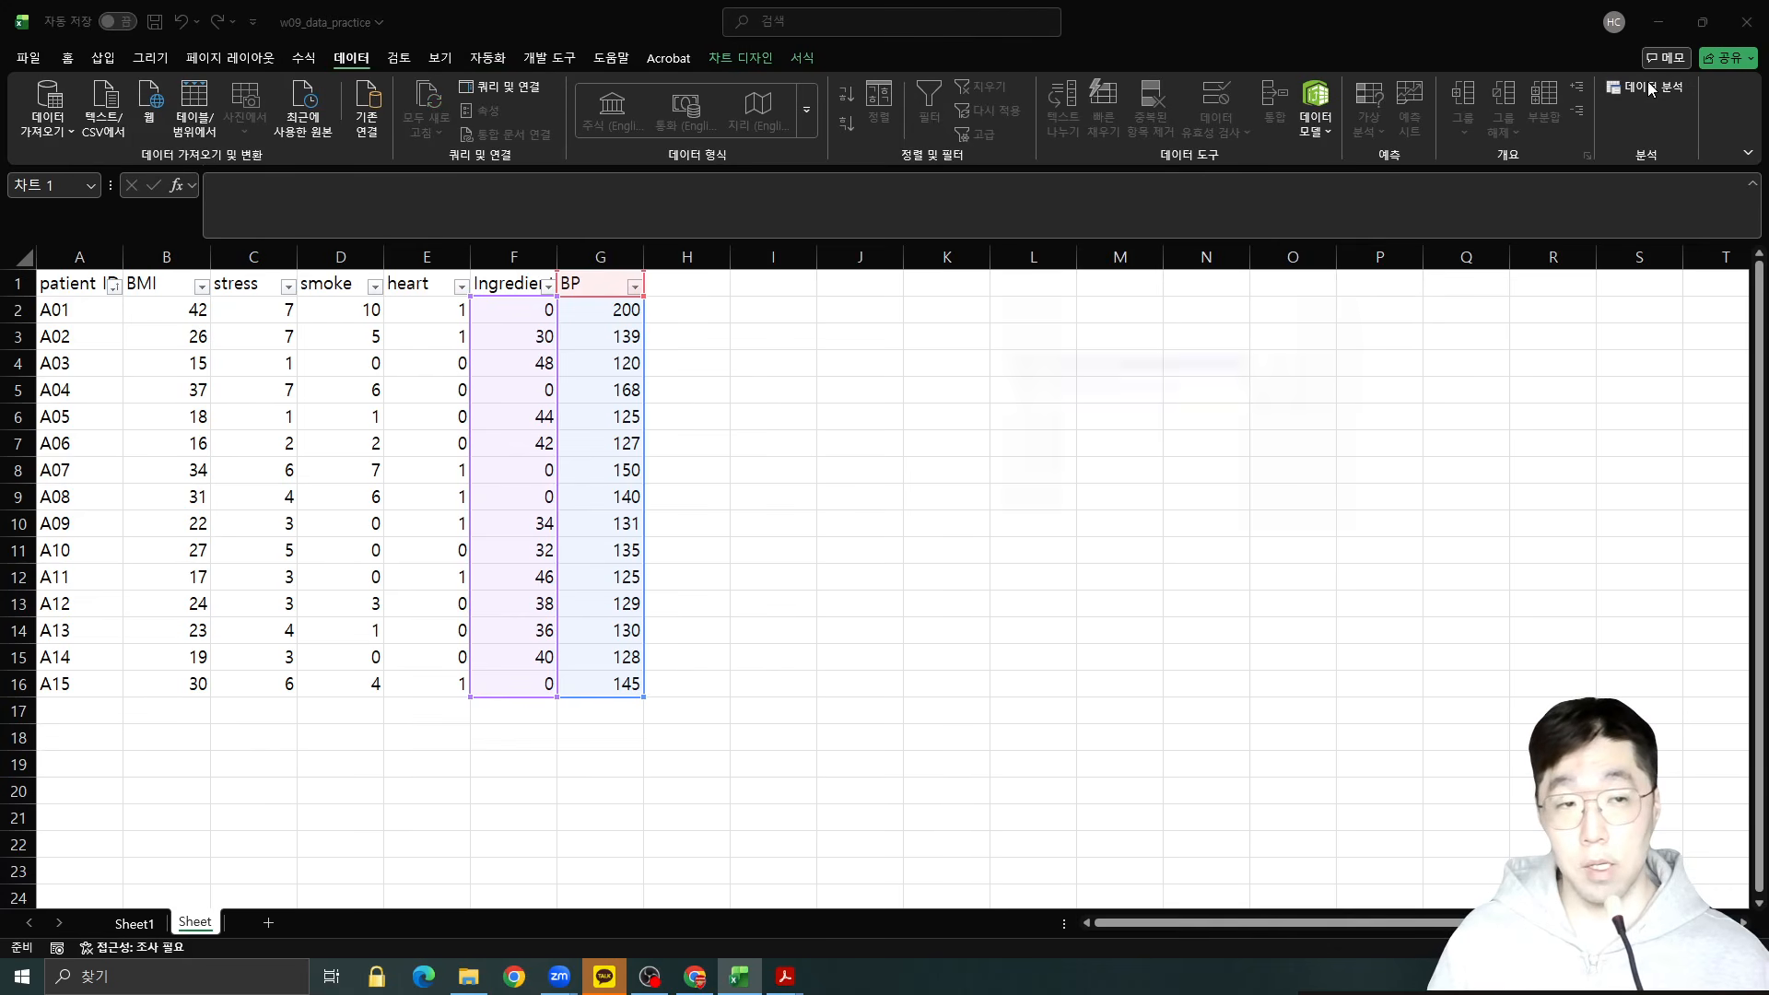
drag(1262, 398, 1258, 457)
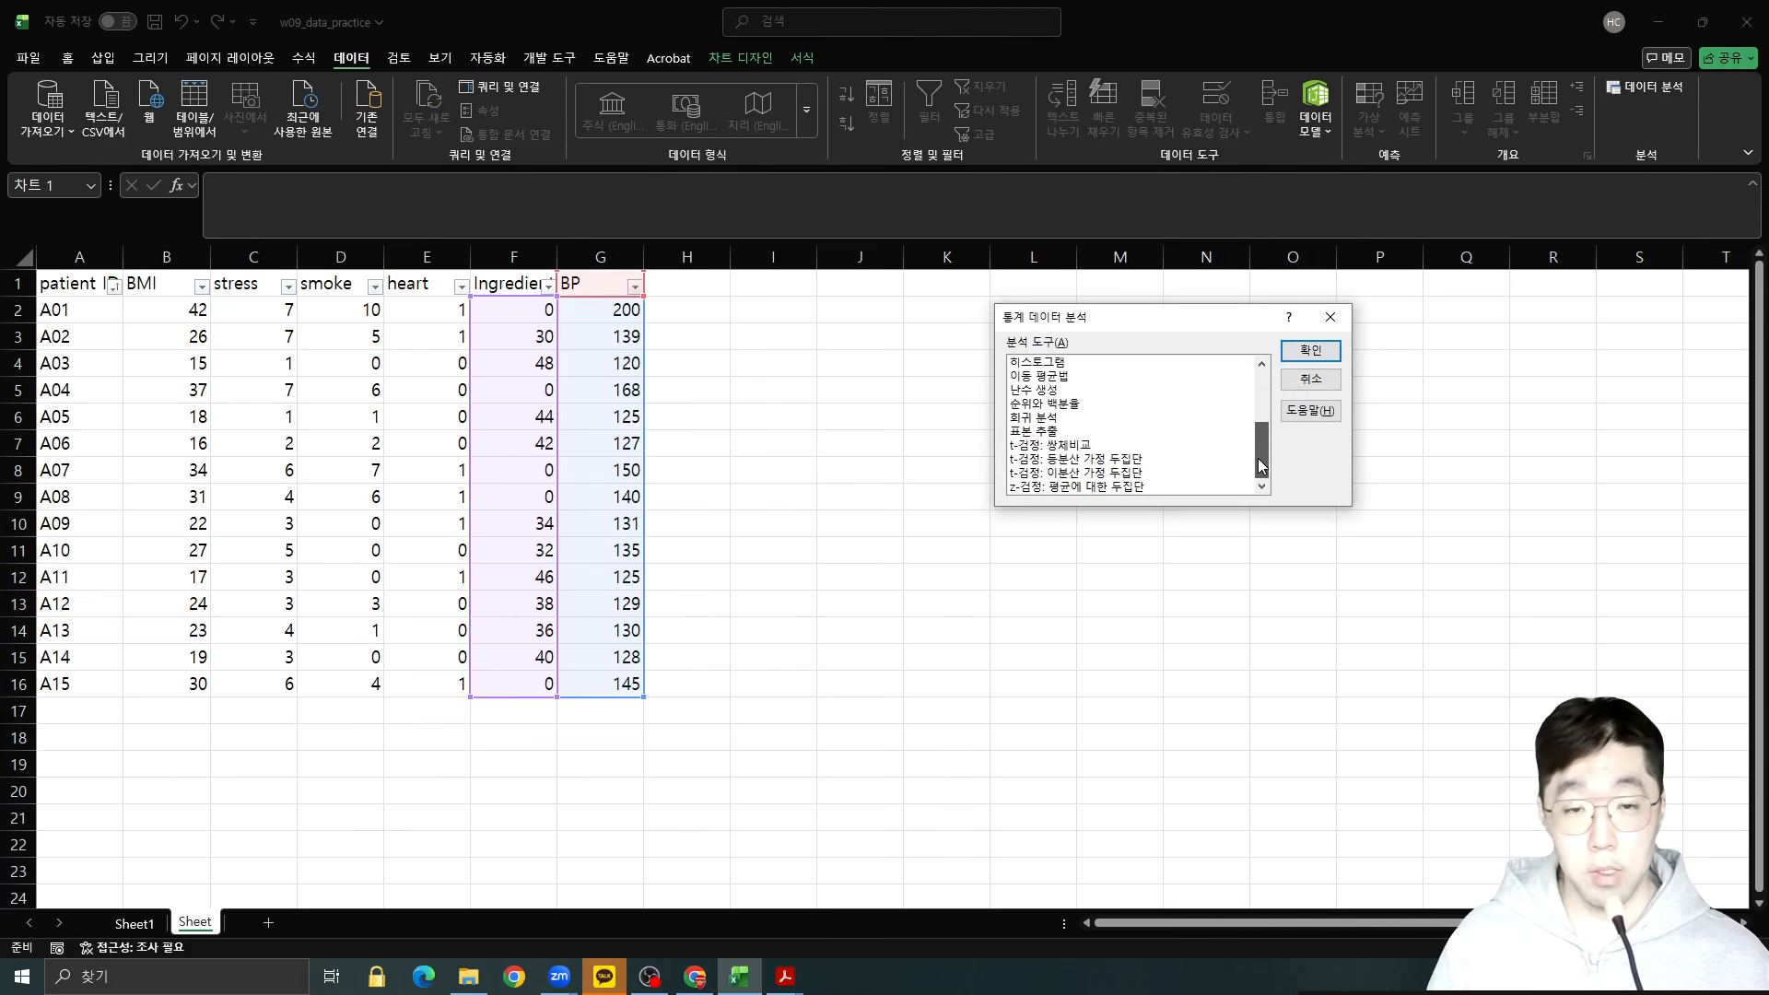
click(1034, 418)
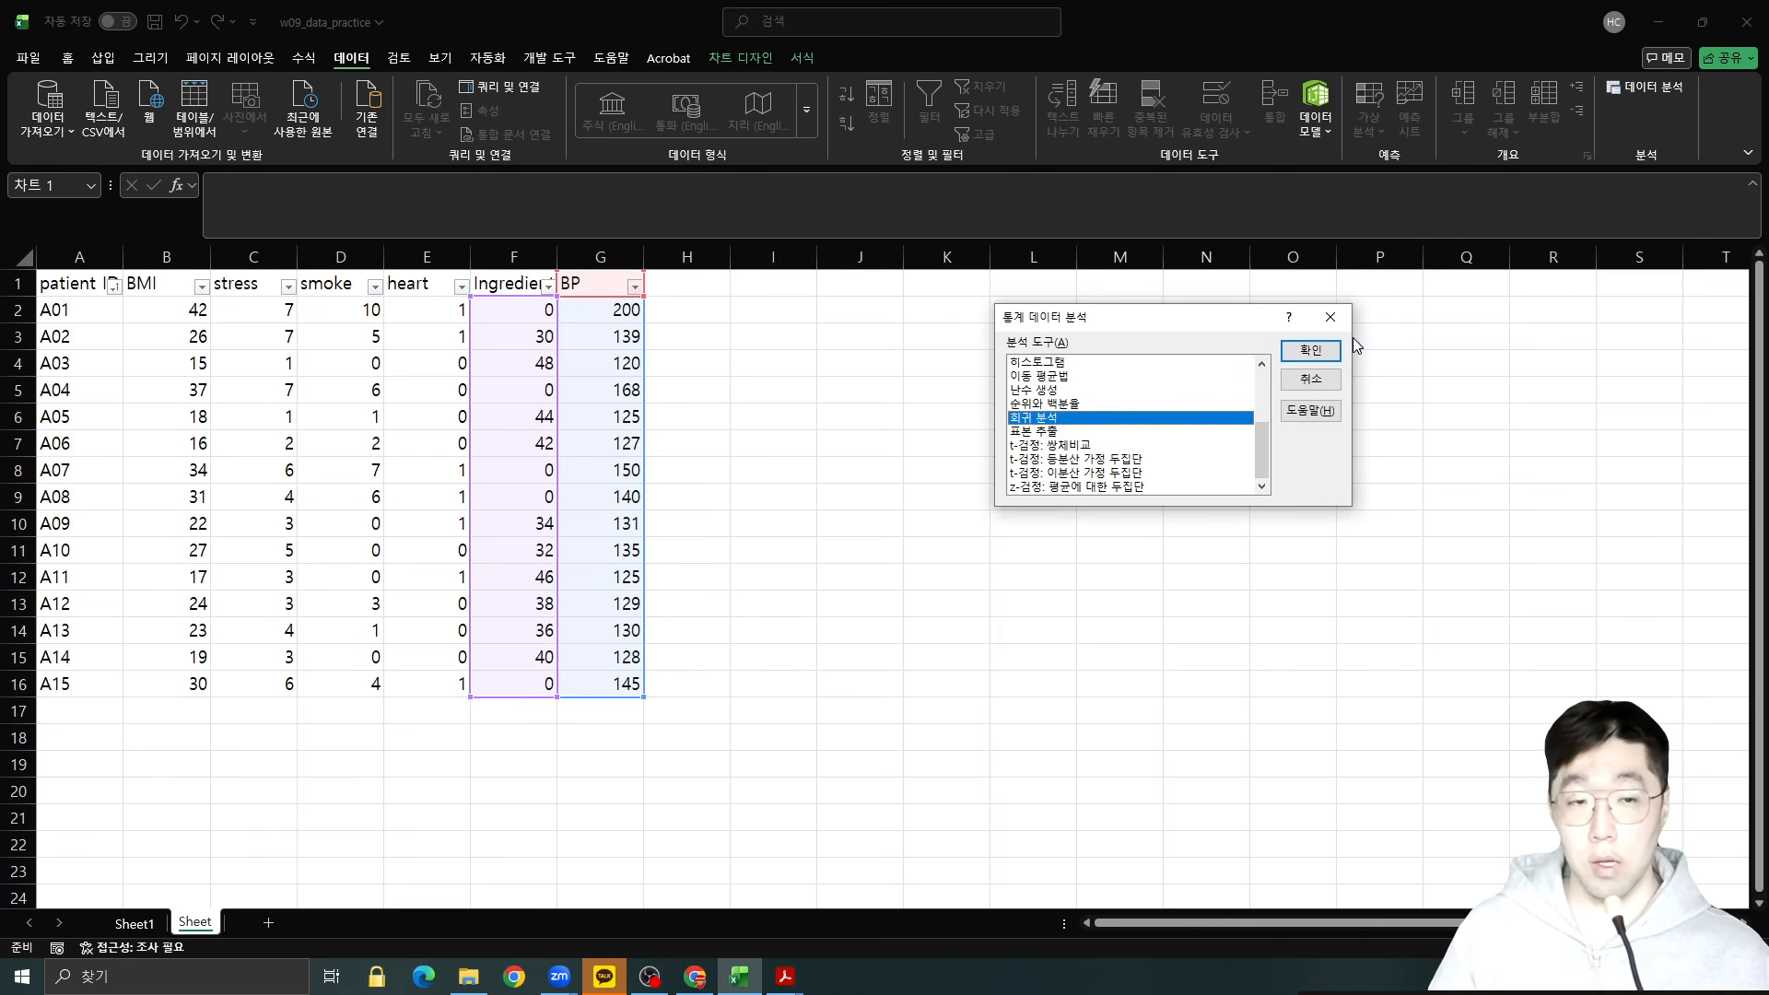
click(1309, 351)
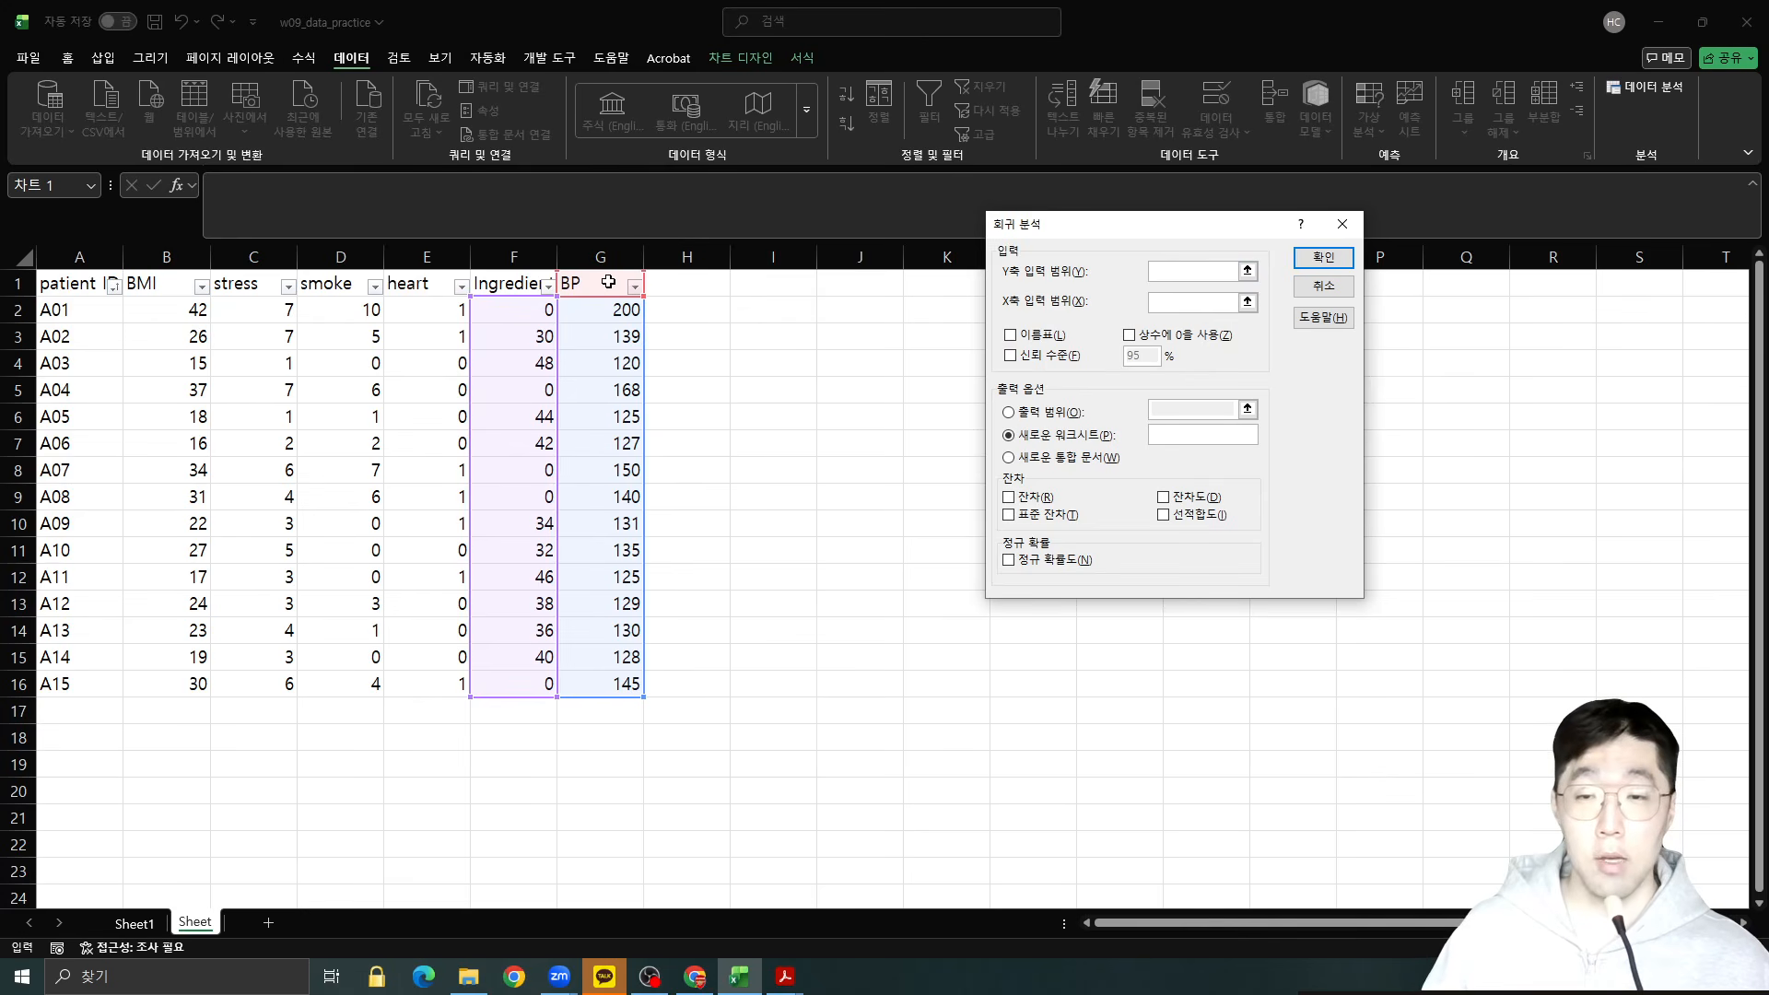
Set the regression's Y range to G1:G16 and X range to F1:F16, with labels included and a 95% confidence level.
drag(608, 282, 602, 678)
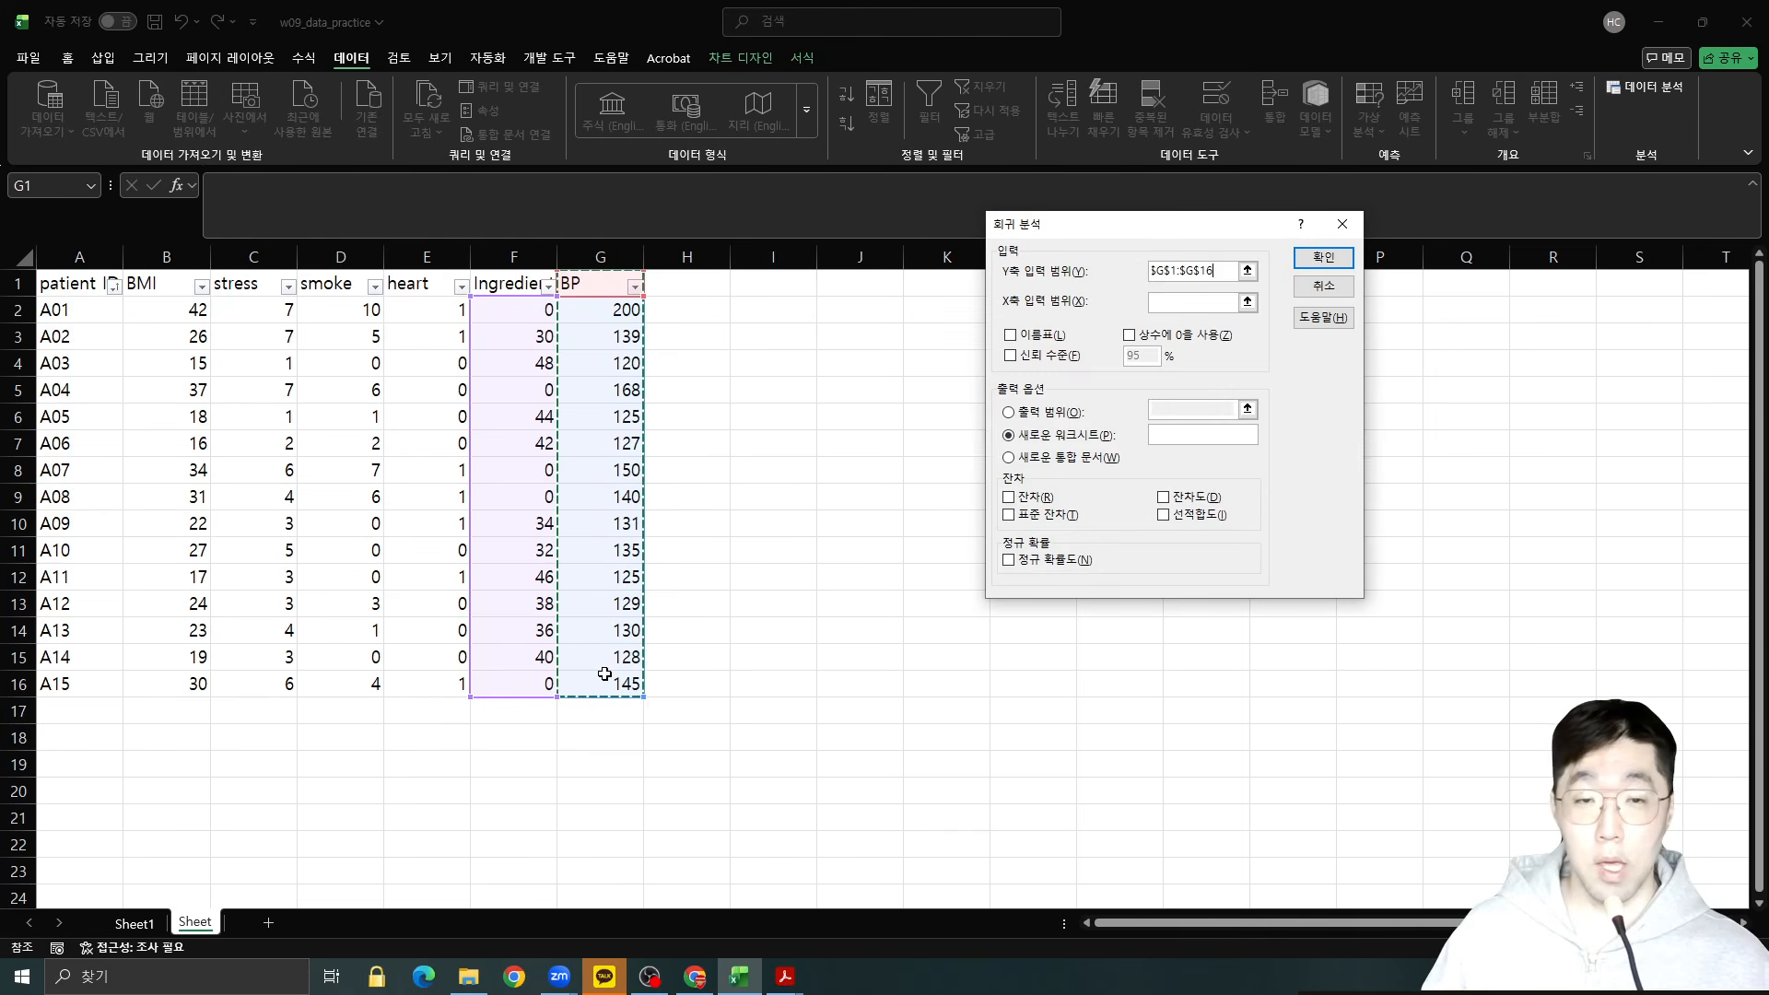
click(1207, 307)
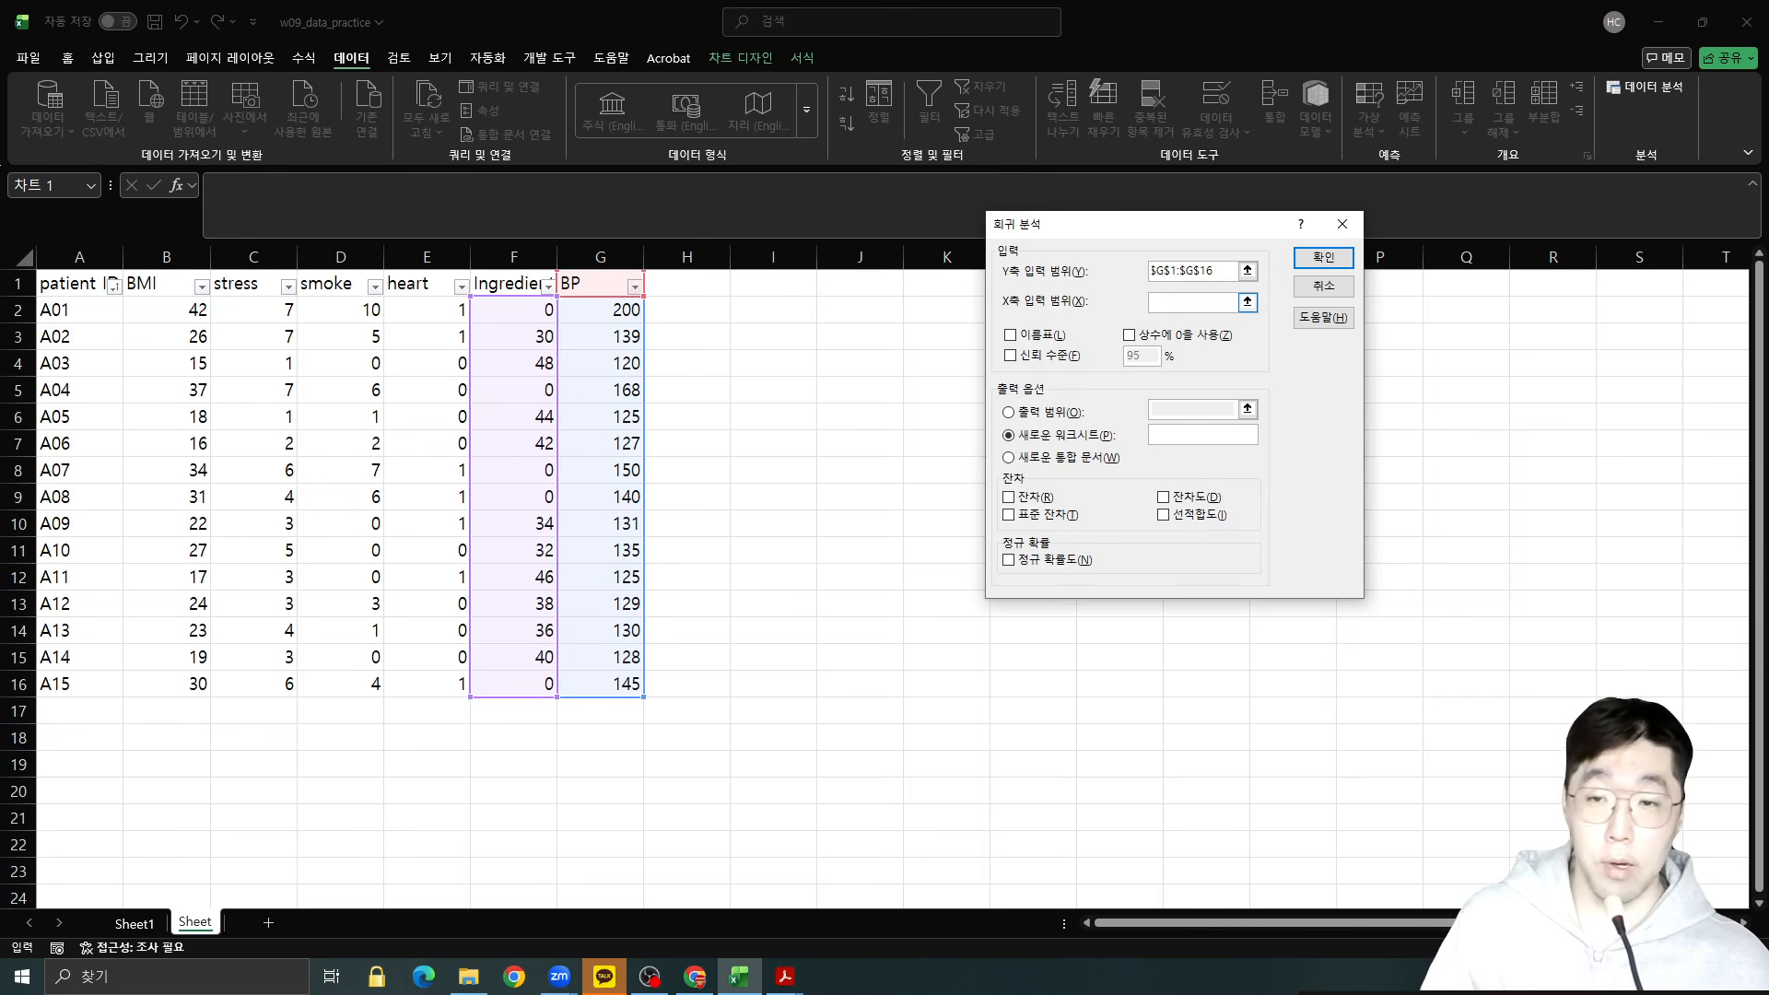
click(522, 285)
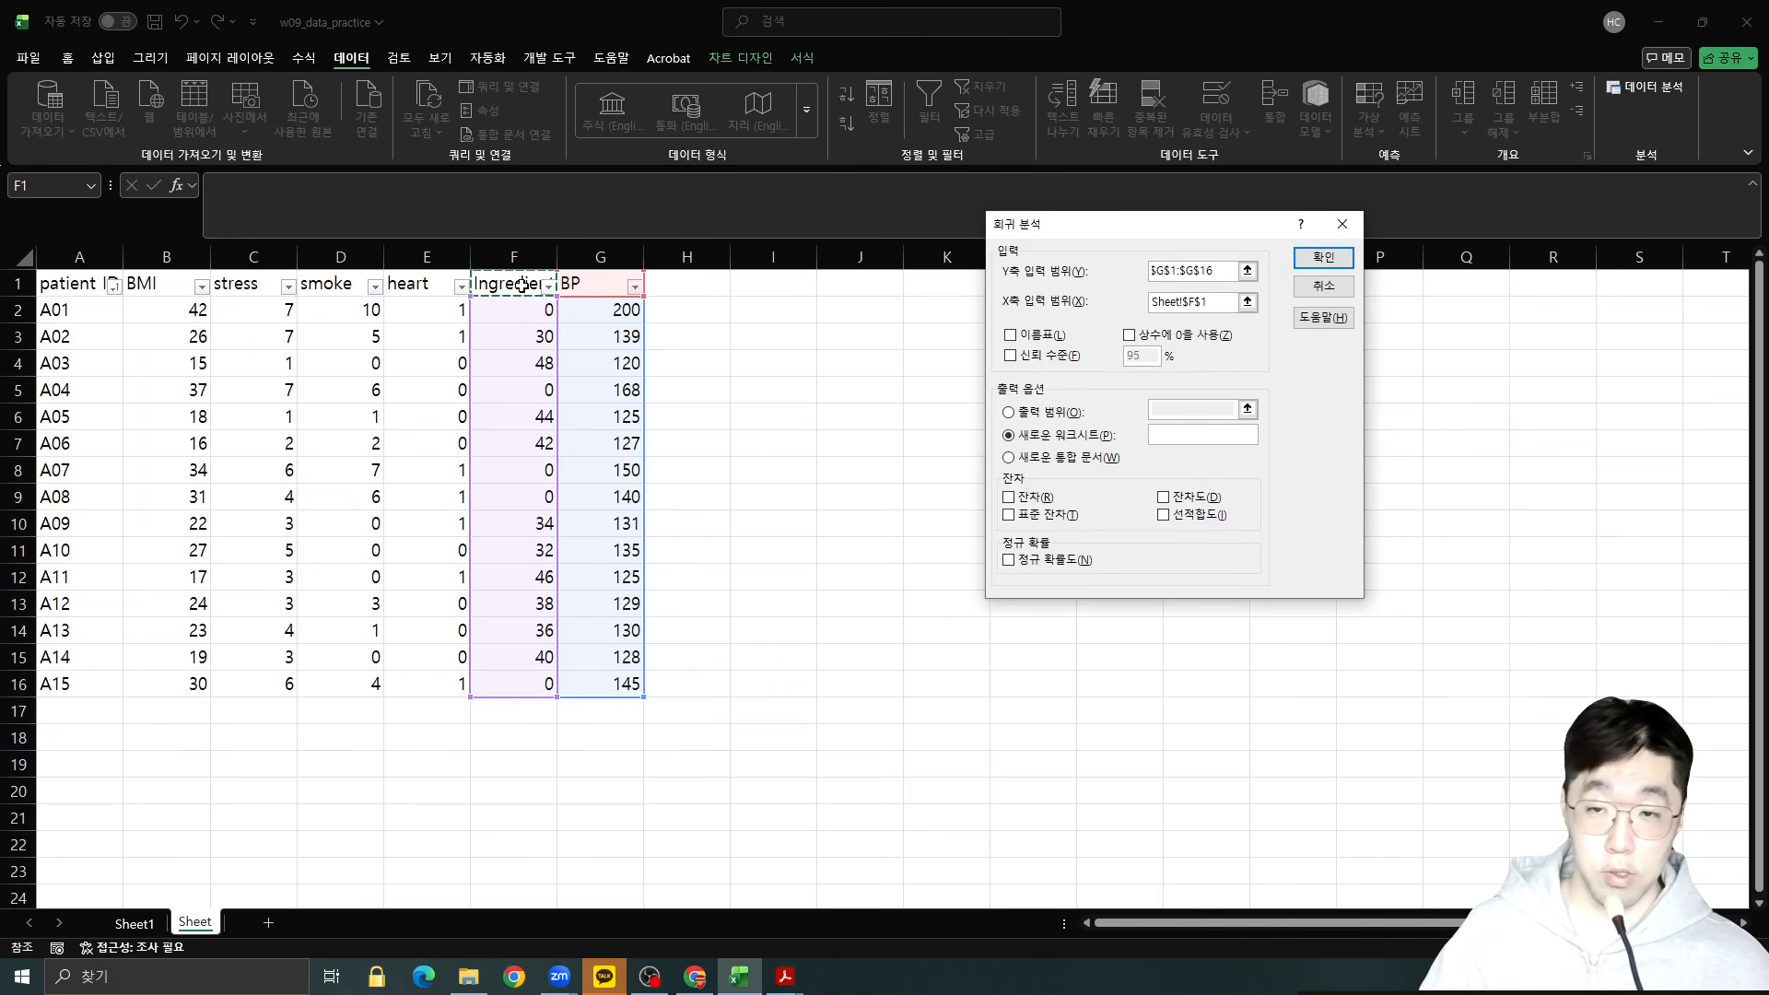
drag(522, 285, 553, 694)
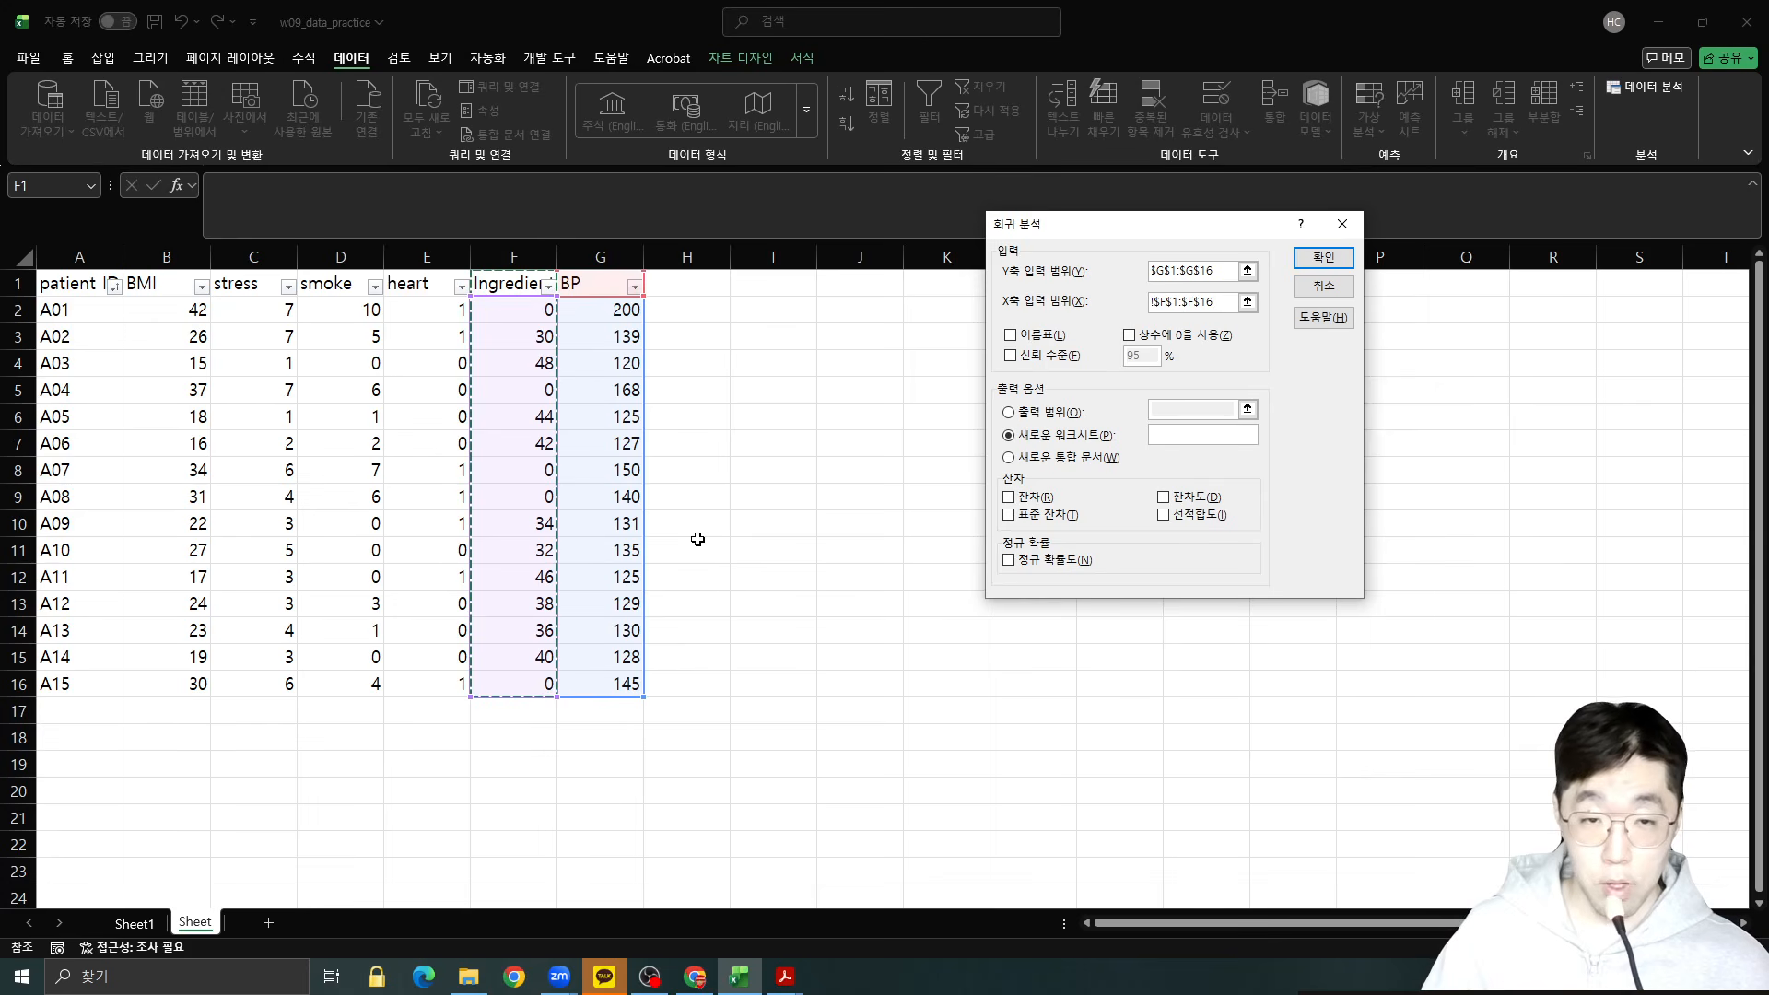
click(1038, 339)
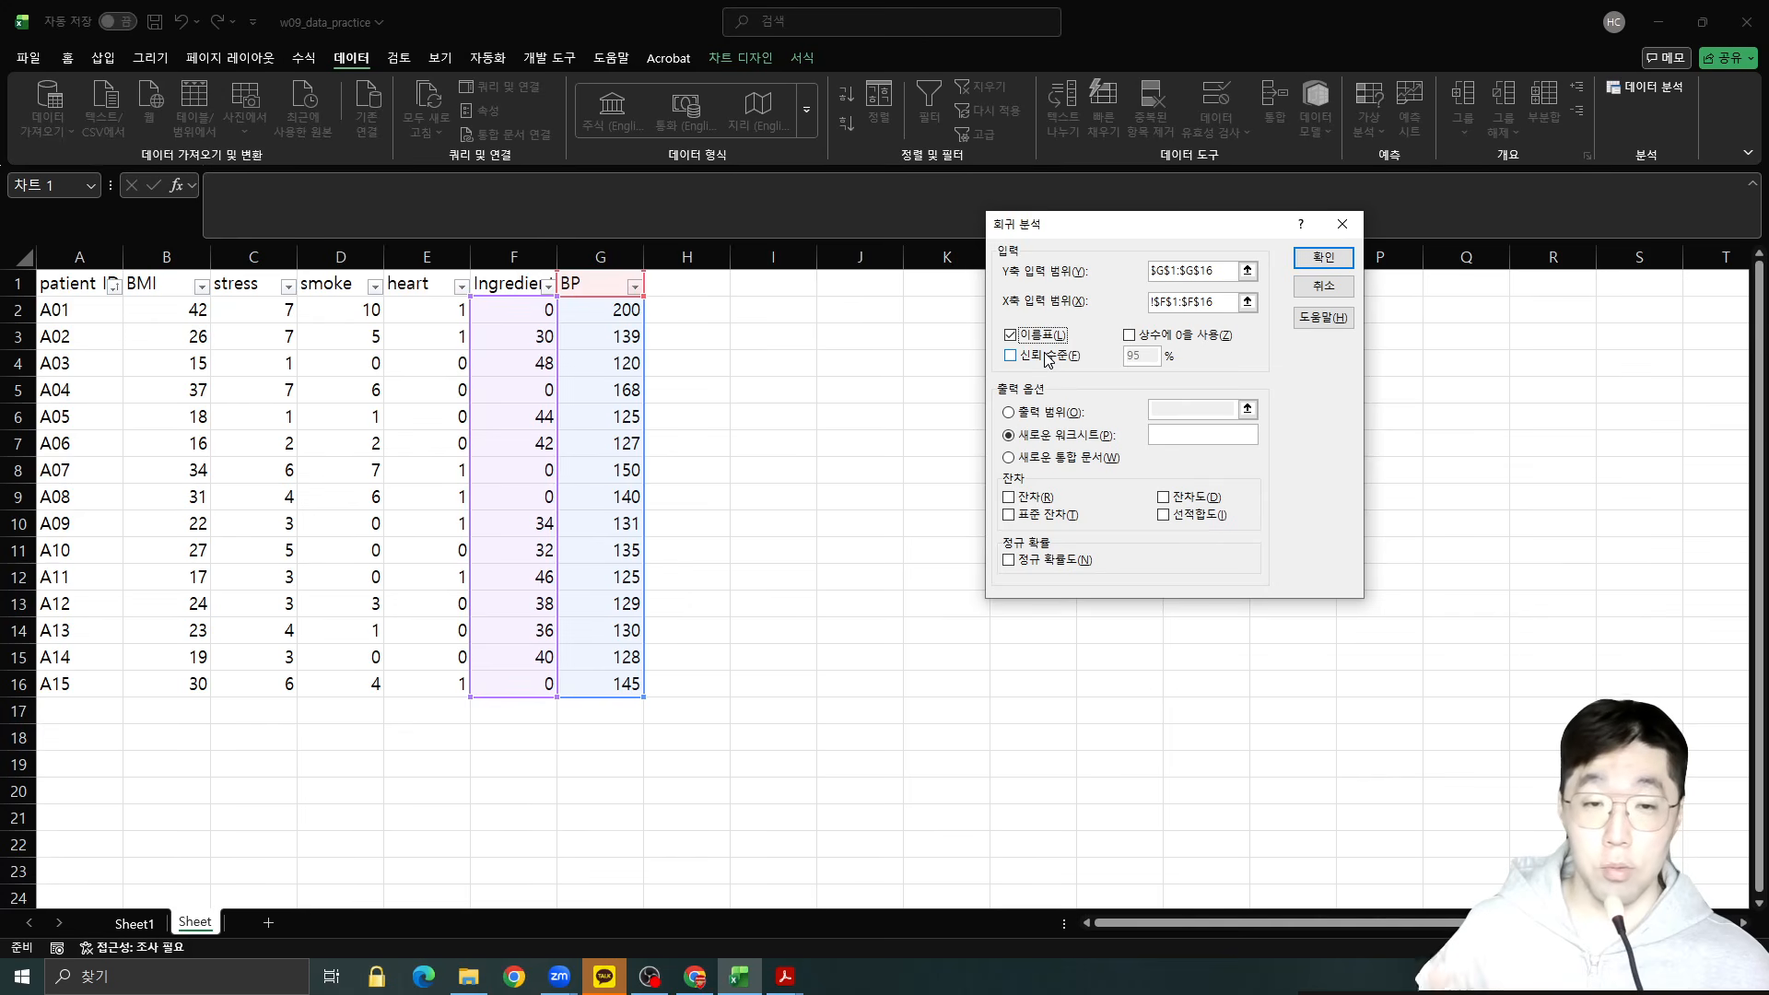
click(1047, 356)
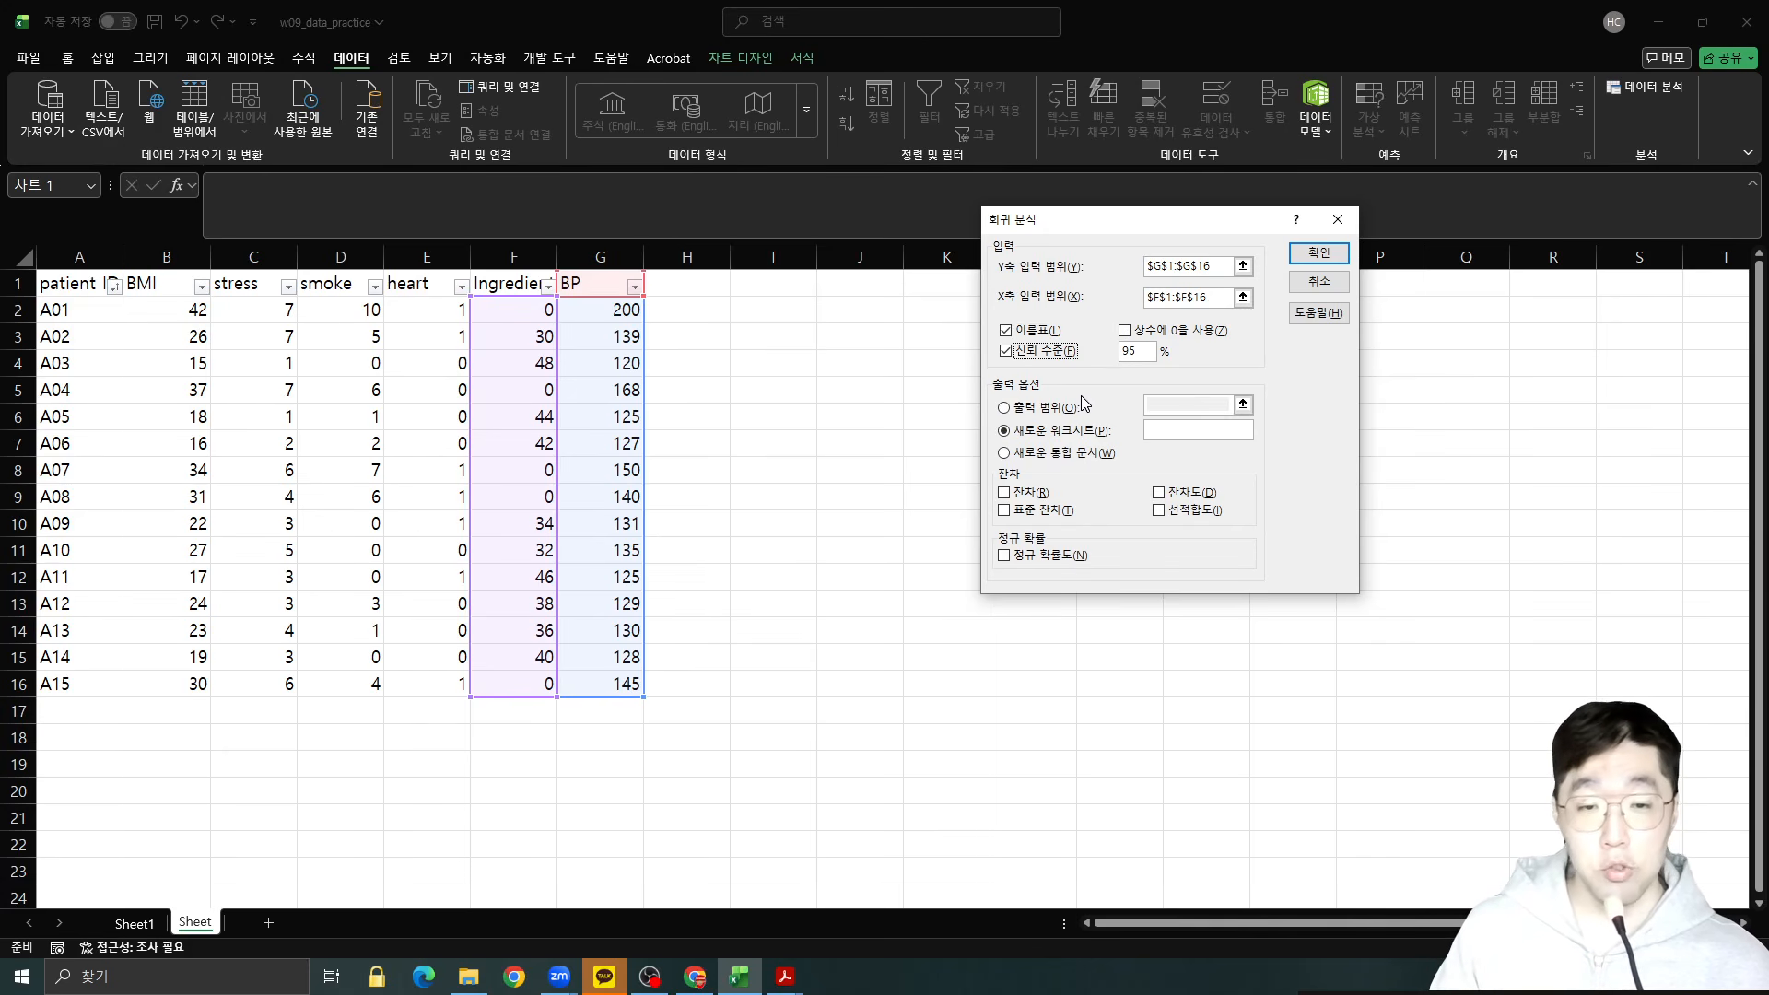
Output the regression results to the current sheet at I3 and autofit column I to its contents.
click(1056, 411)
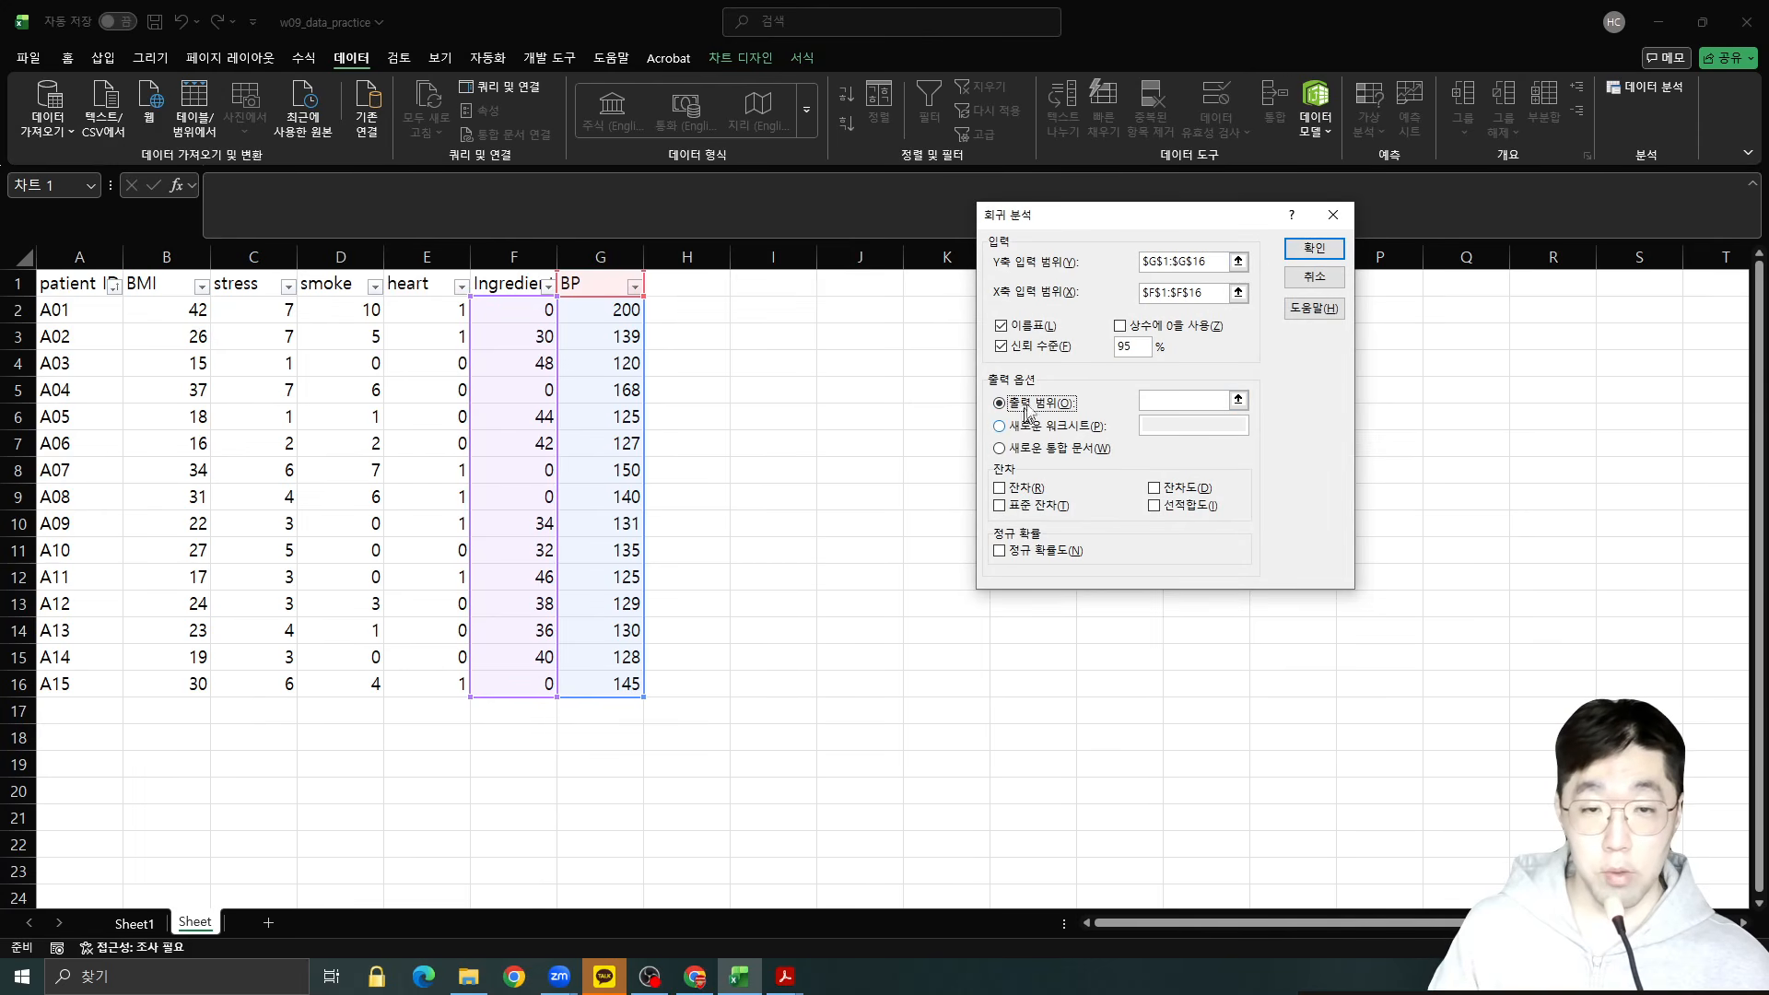
click(1238, 400)
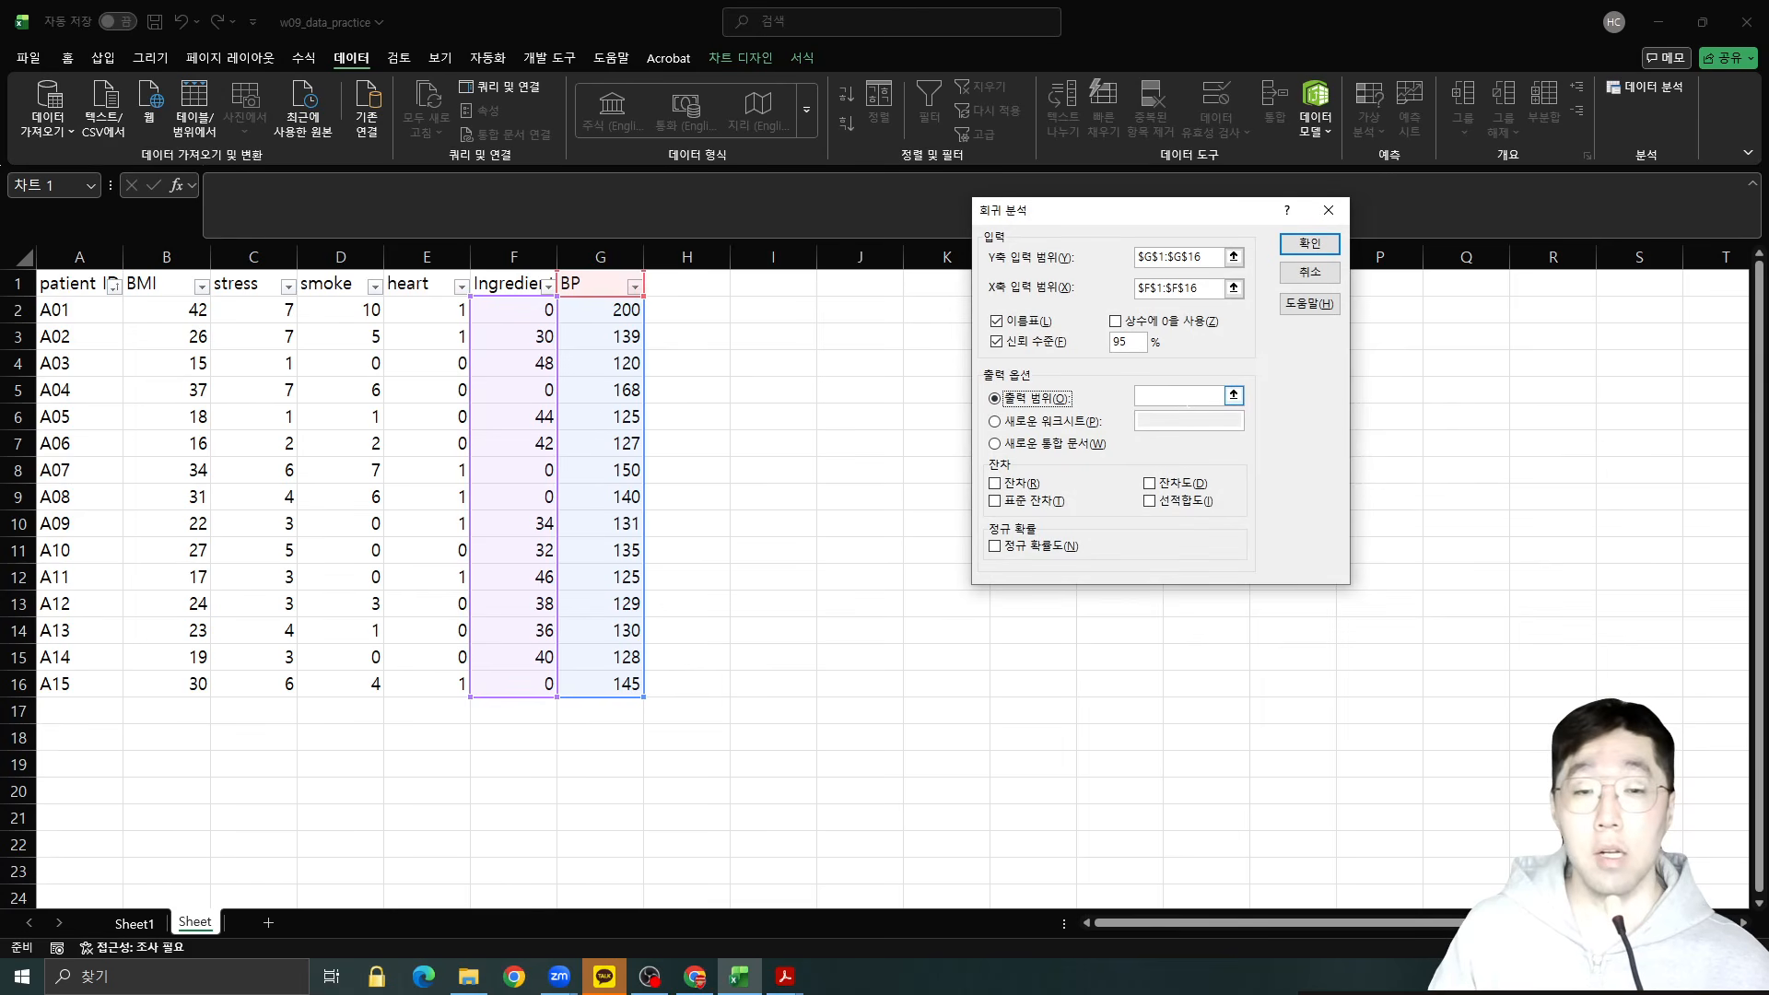
click(1178, 395)
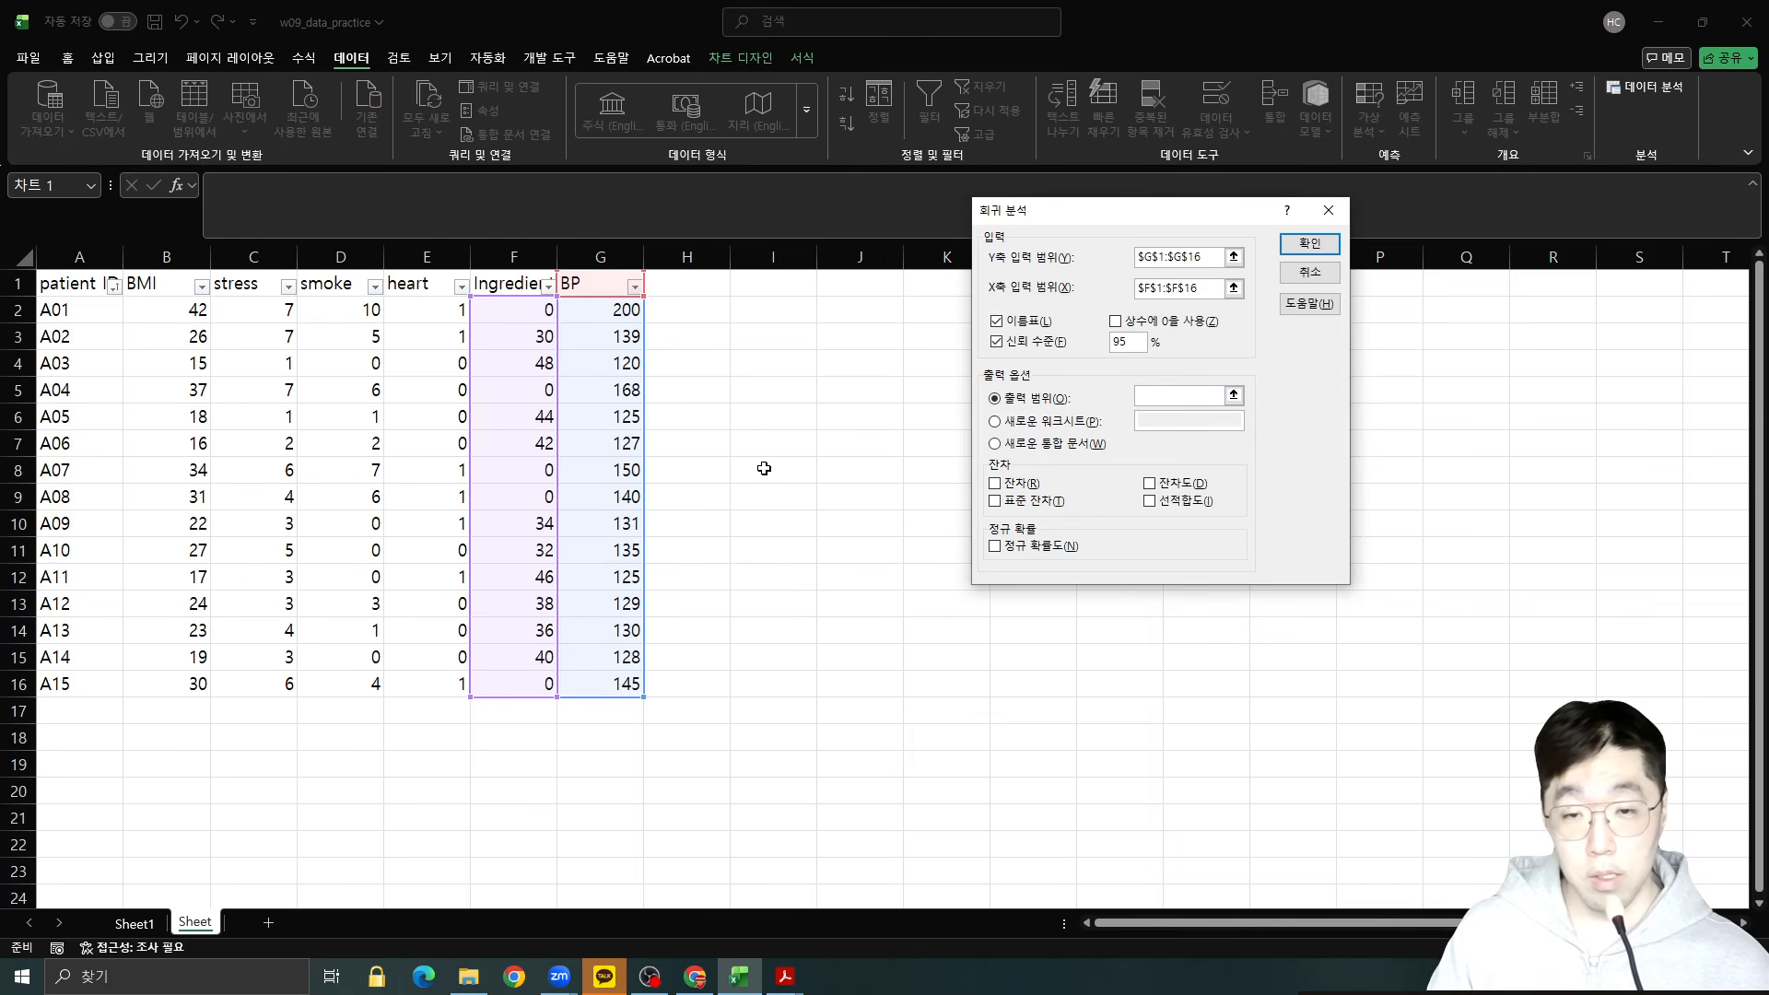
click(754, 332)
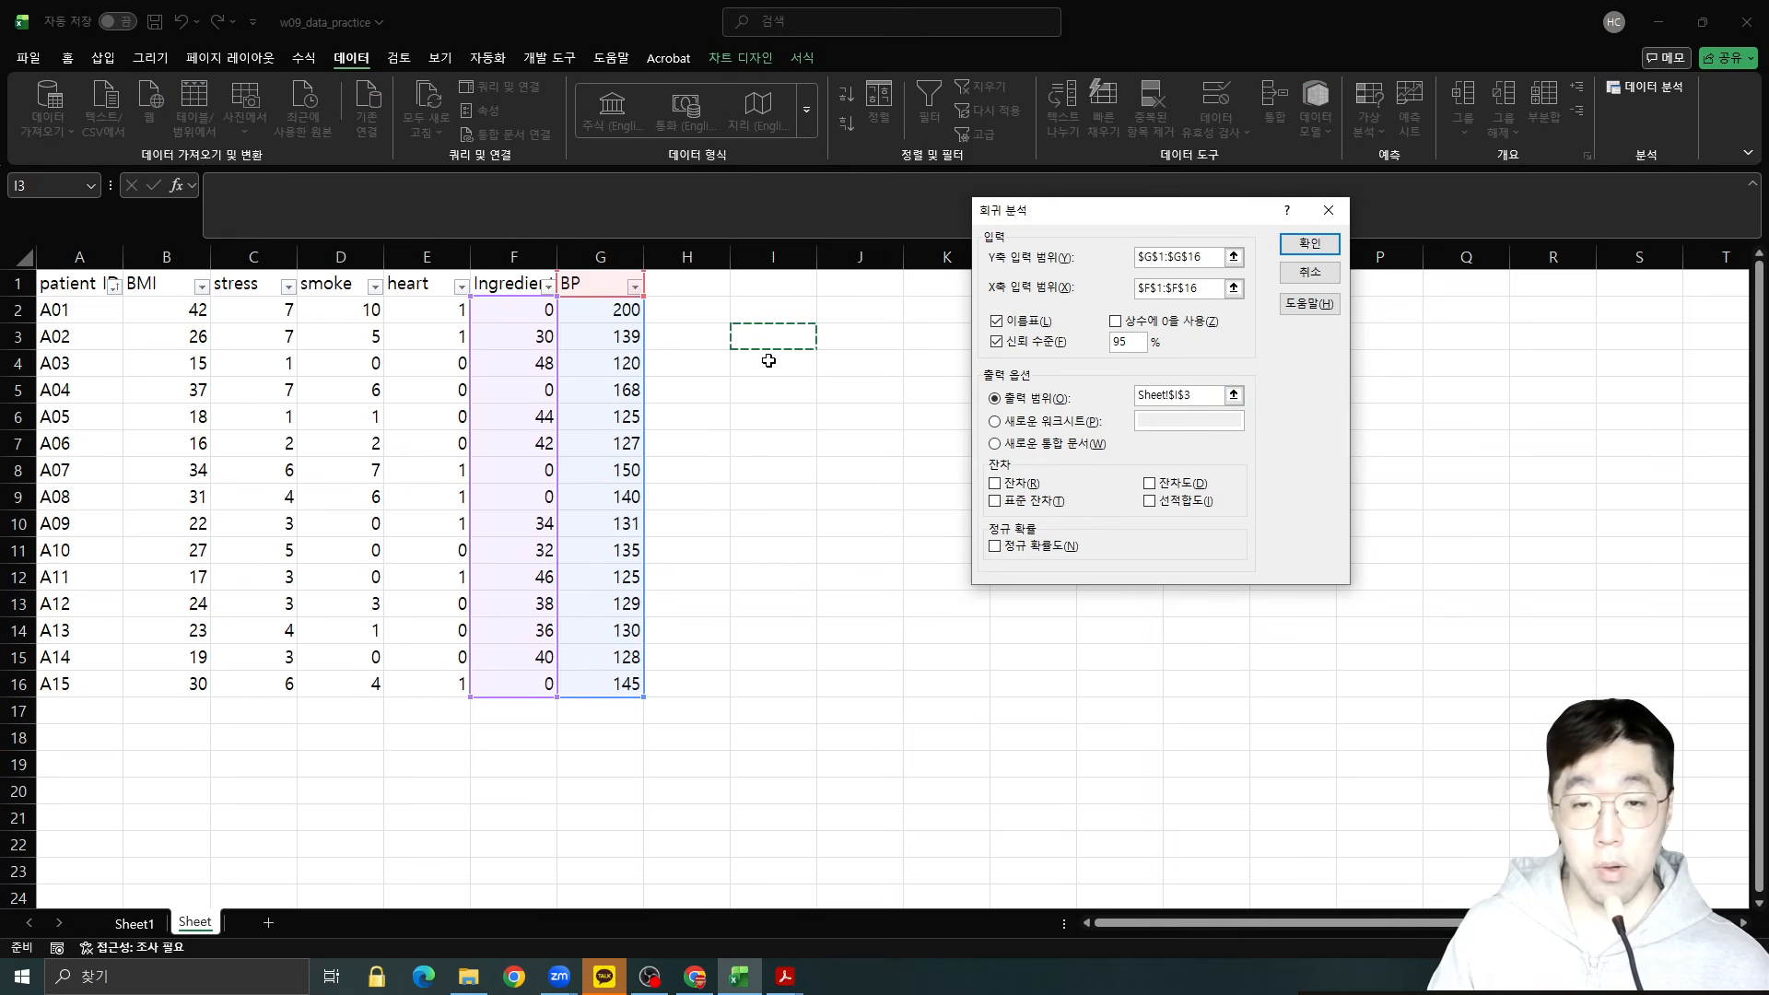
click(1300, 249)
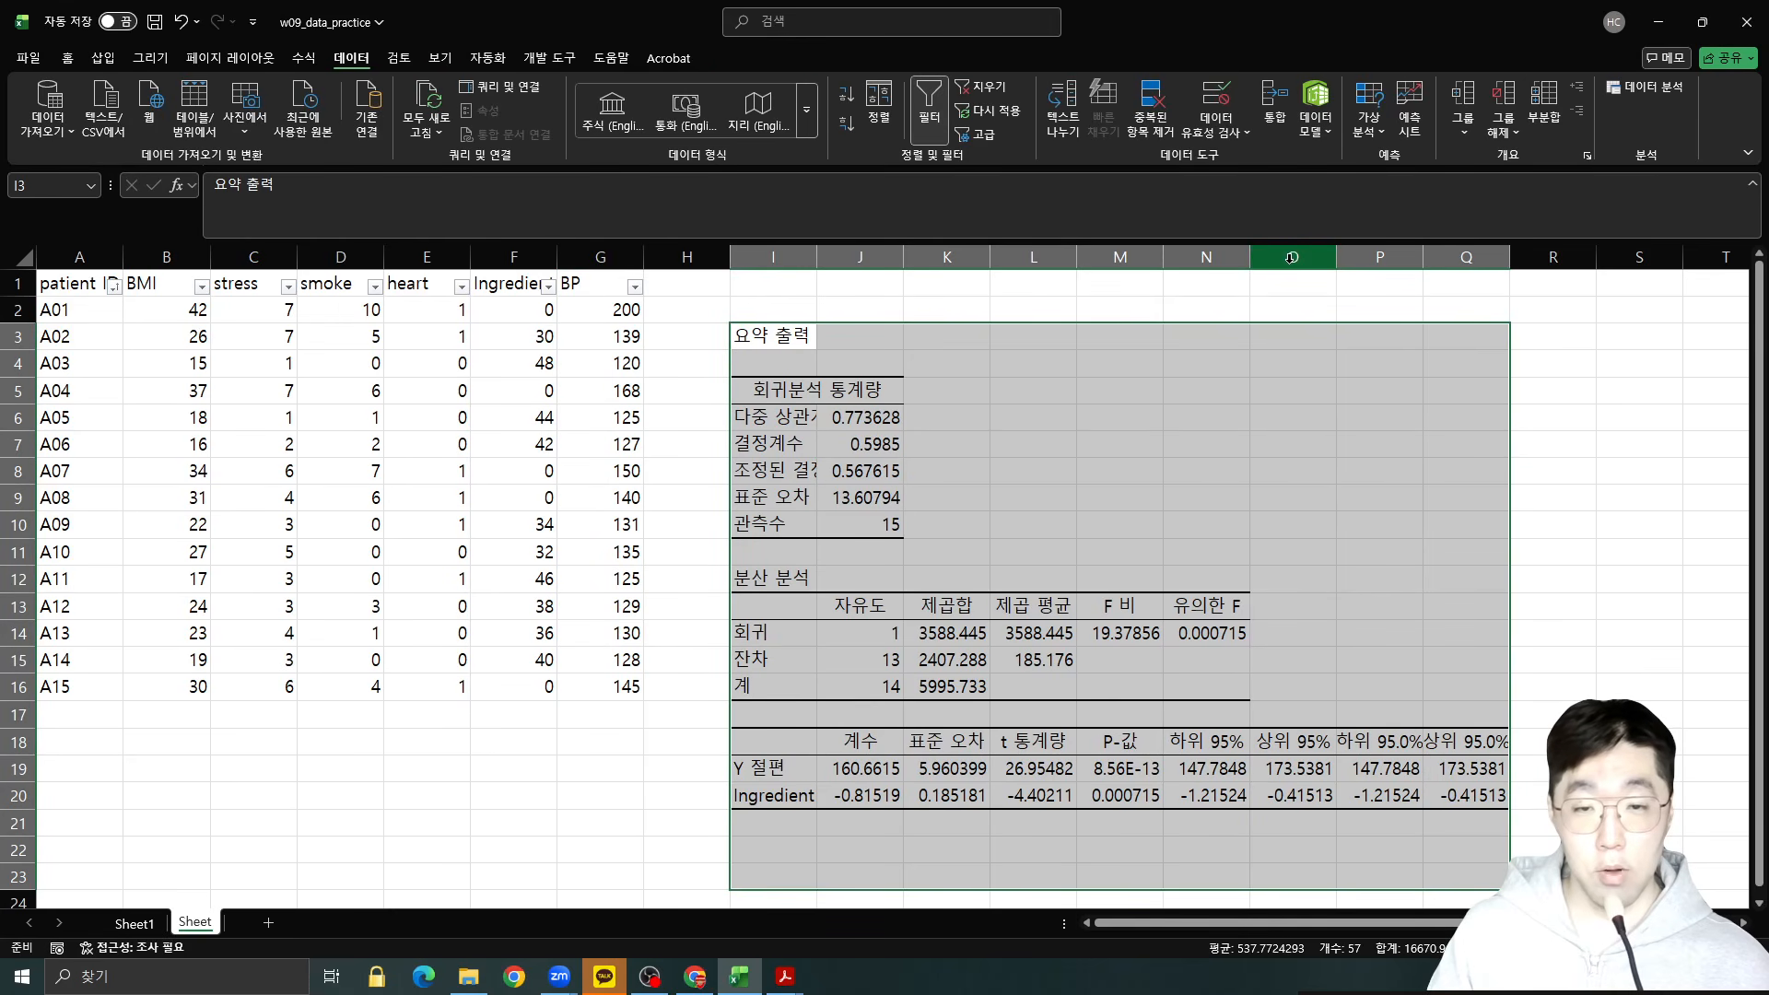
double_click(816, 247)
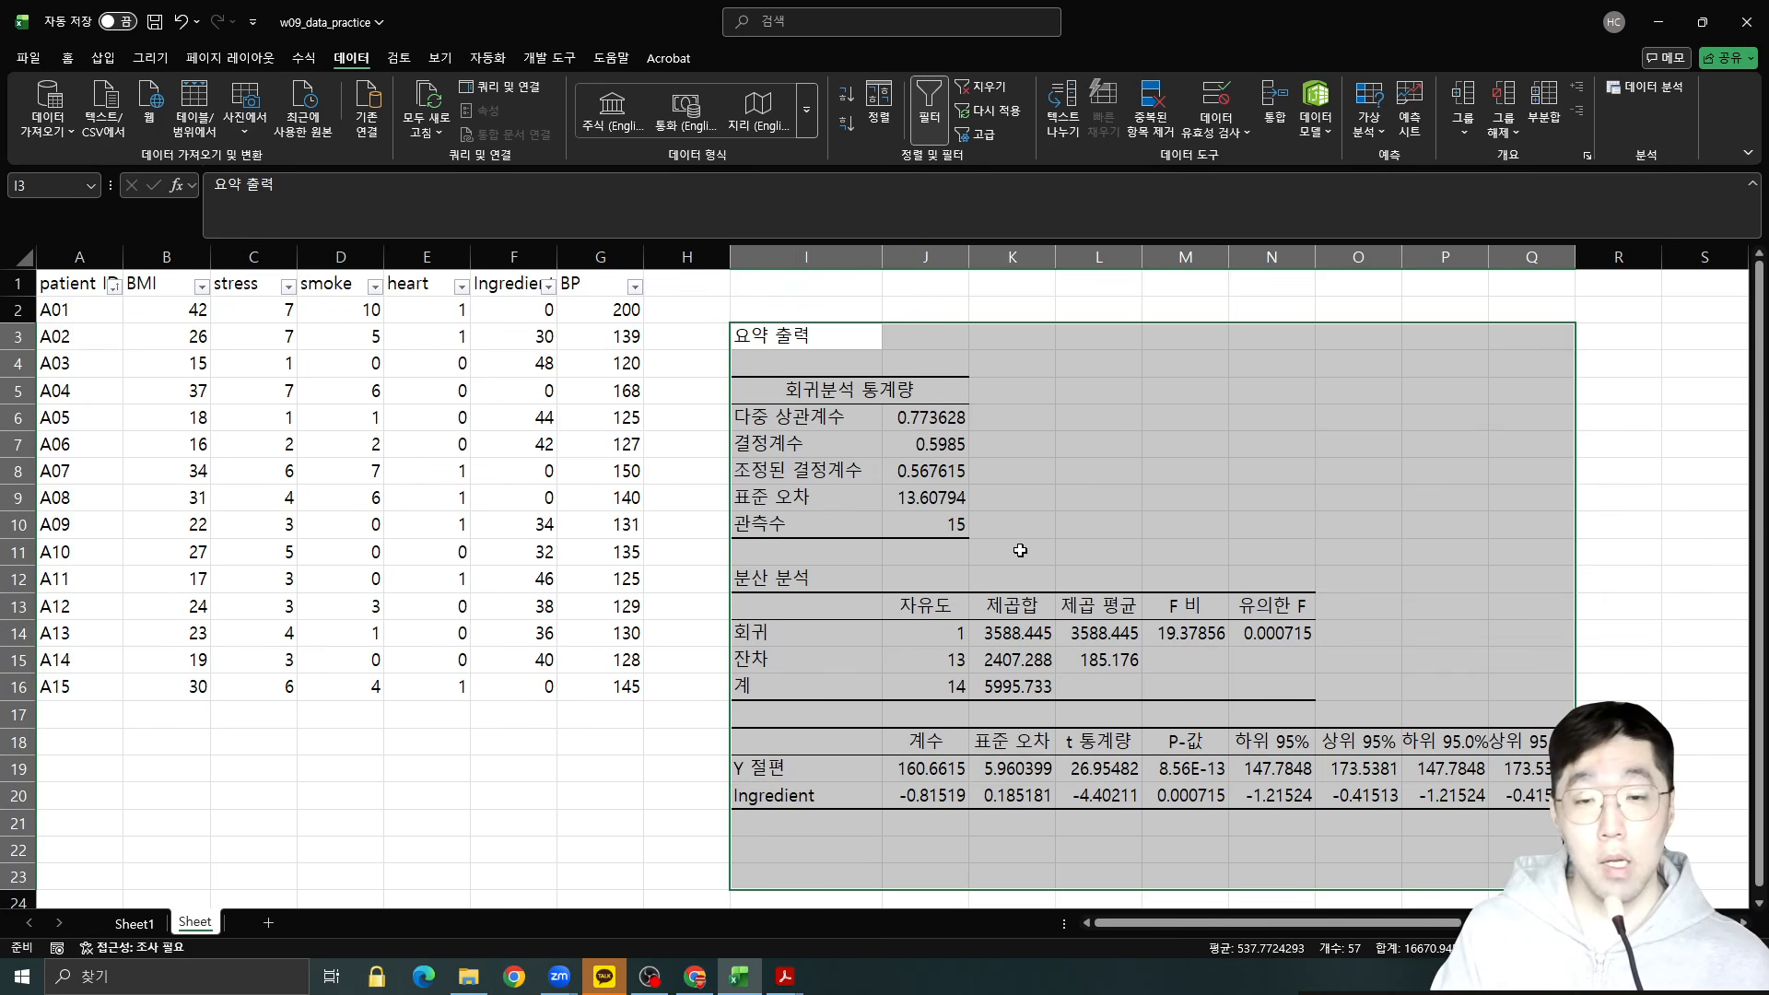
click(1020, 551)
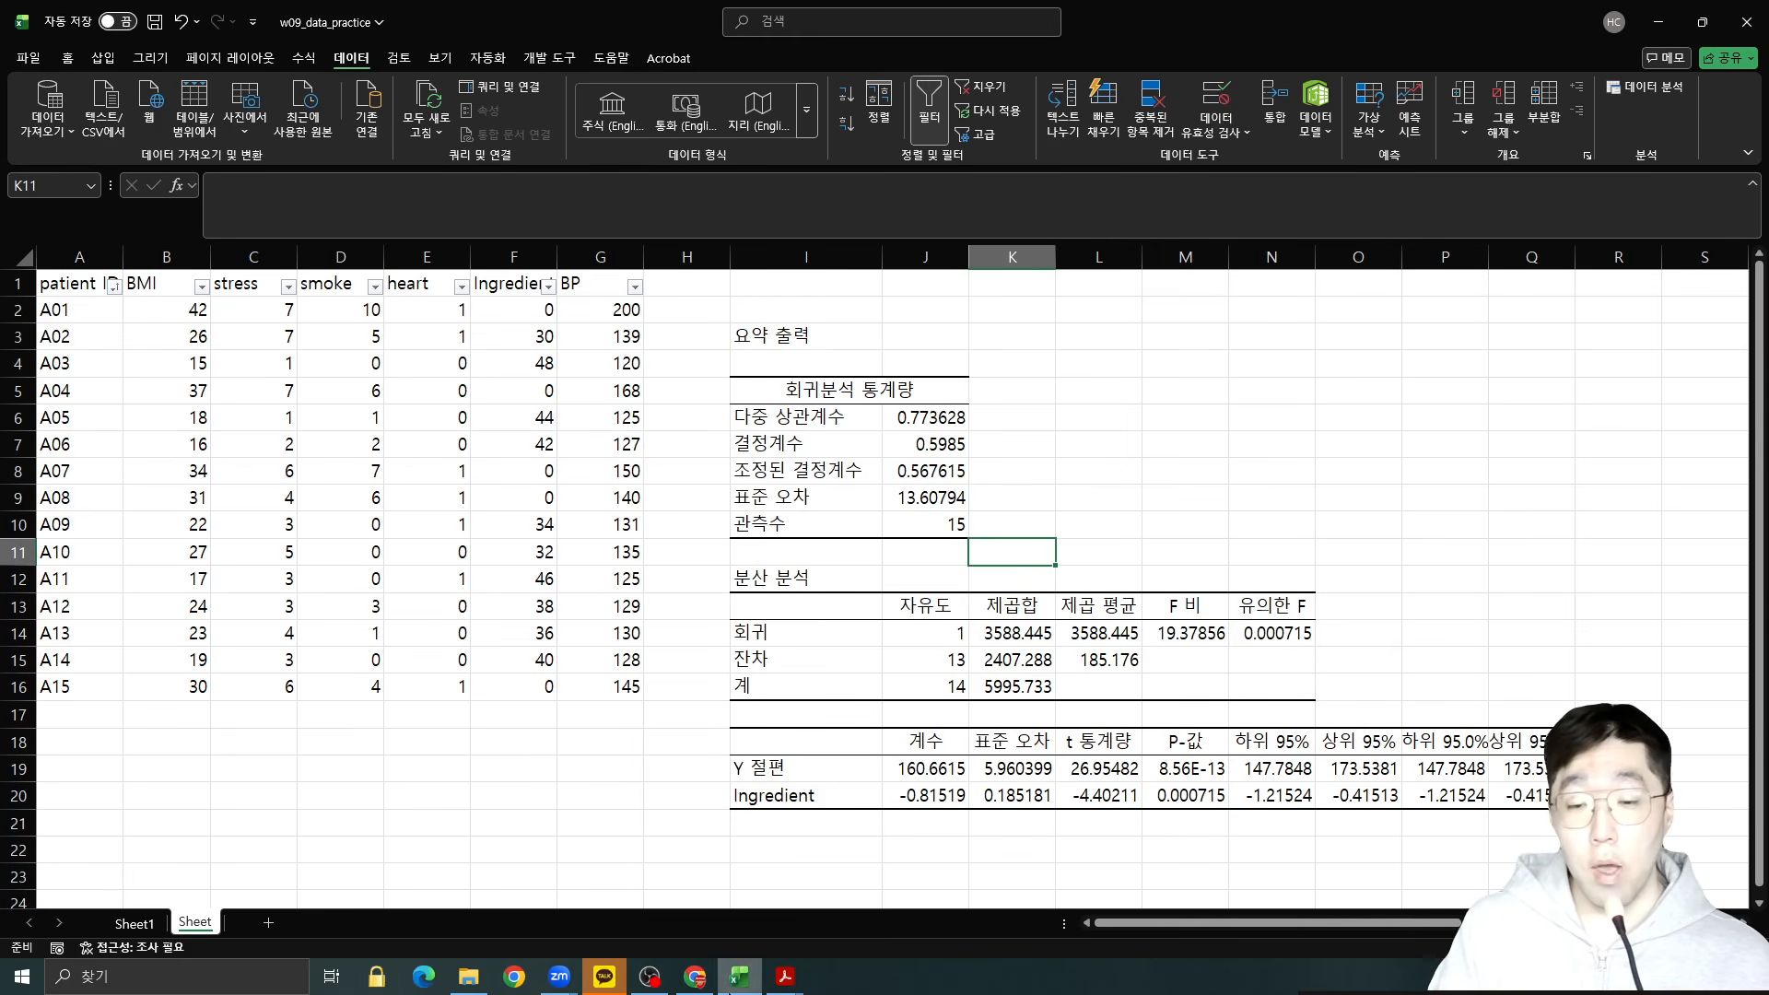
Switch to the PDF lecture slides to review the linear regression model, and return to the Excel regression output.
mouse_move(785, 976)
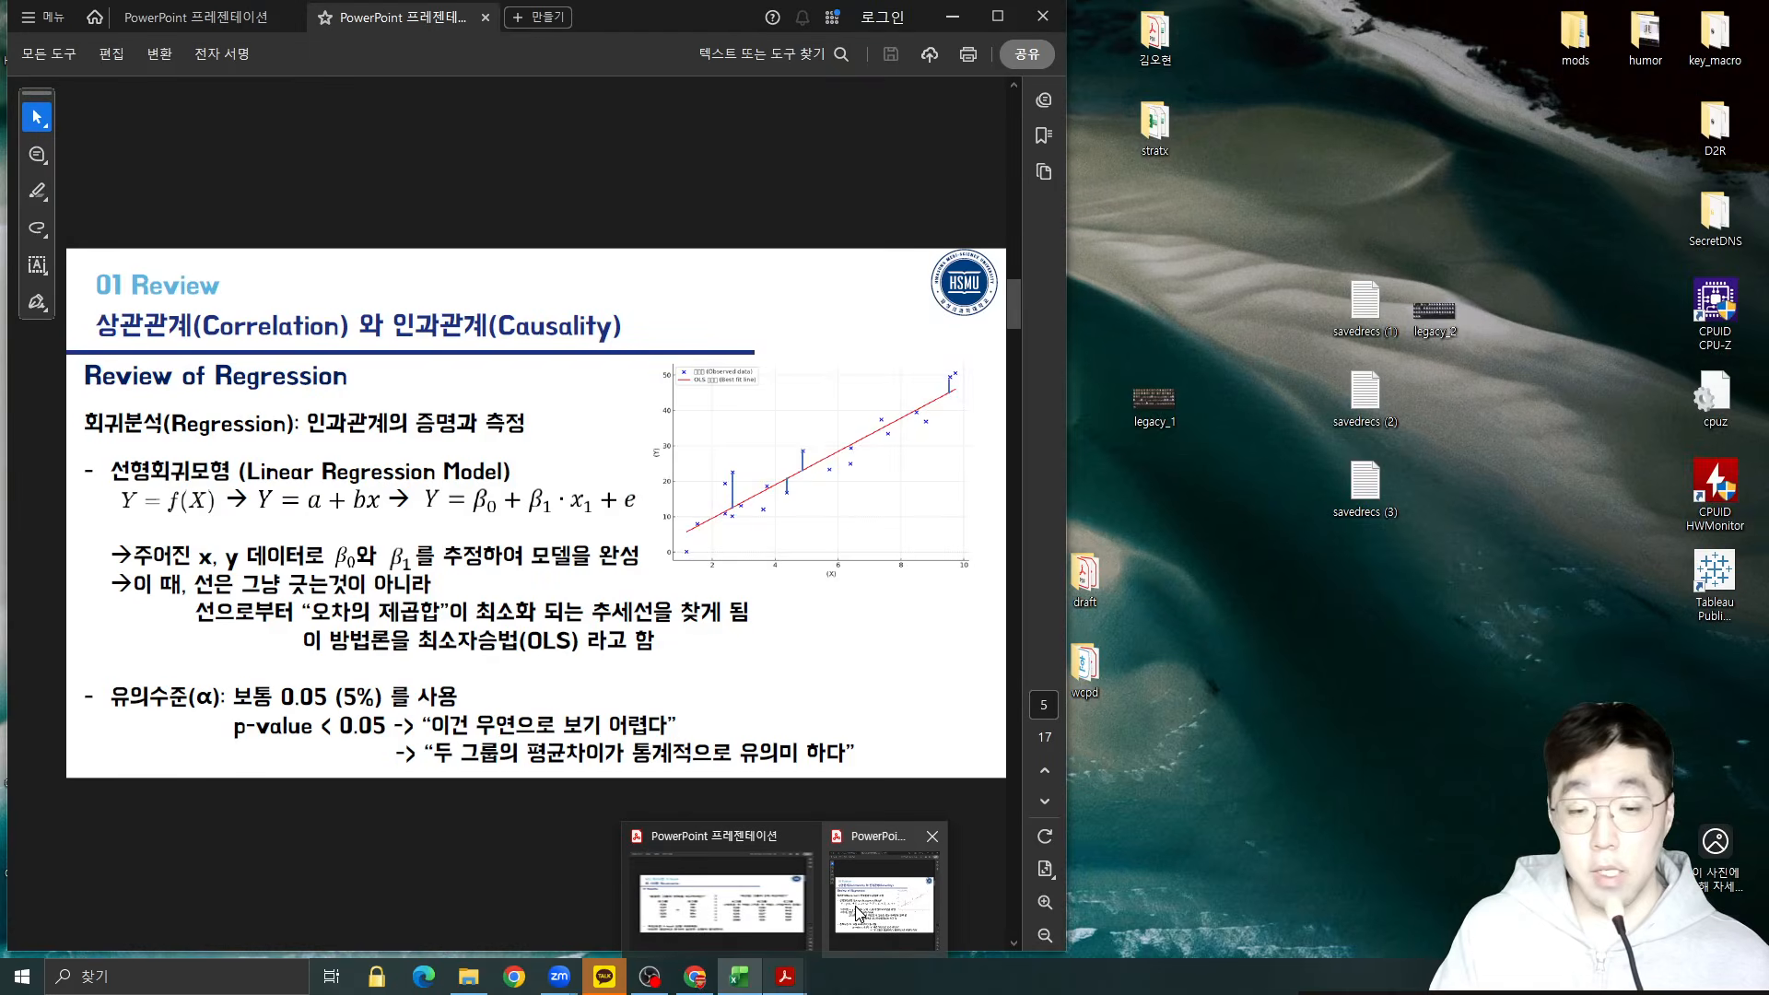
click(857, 912)
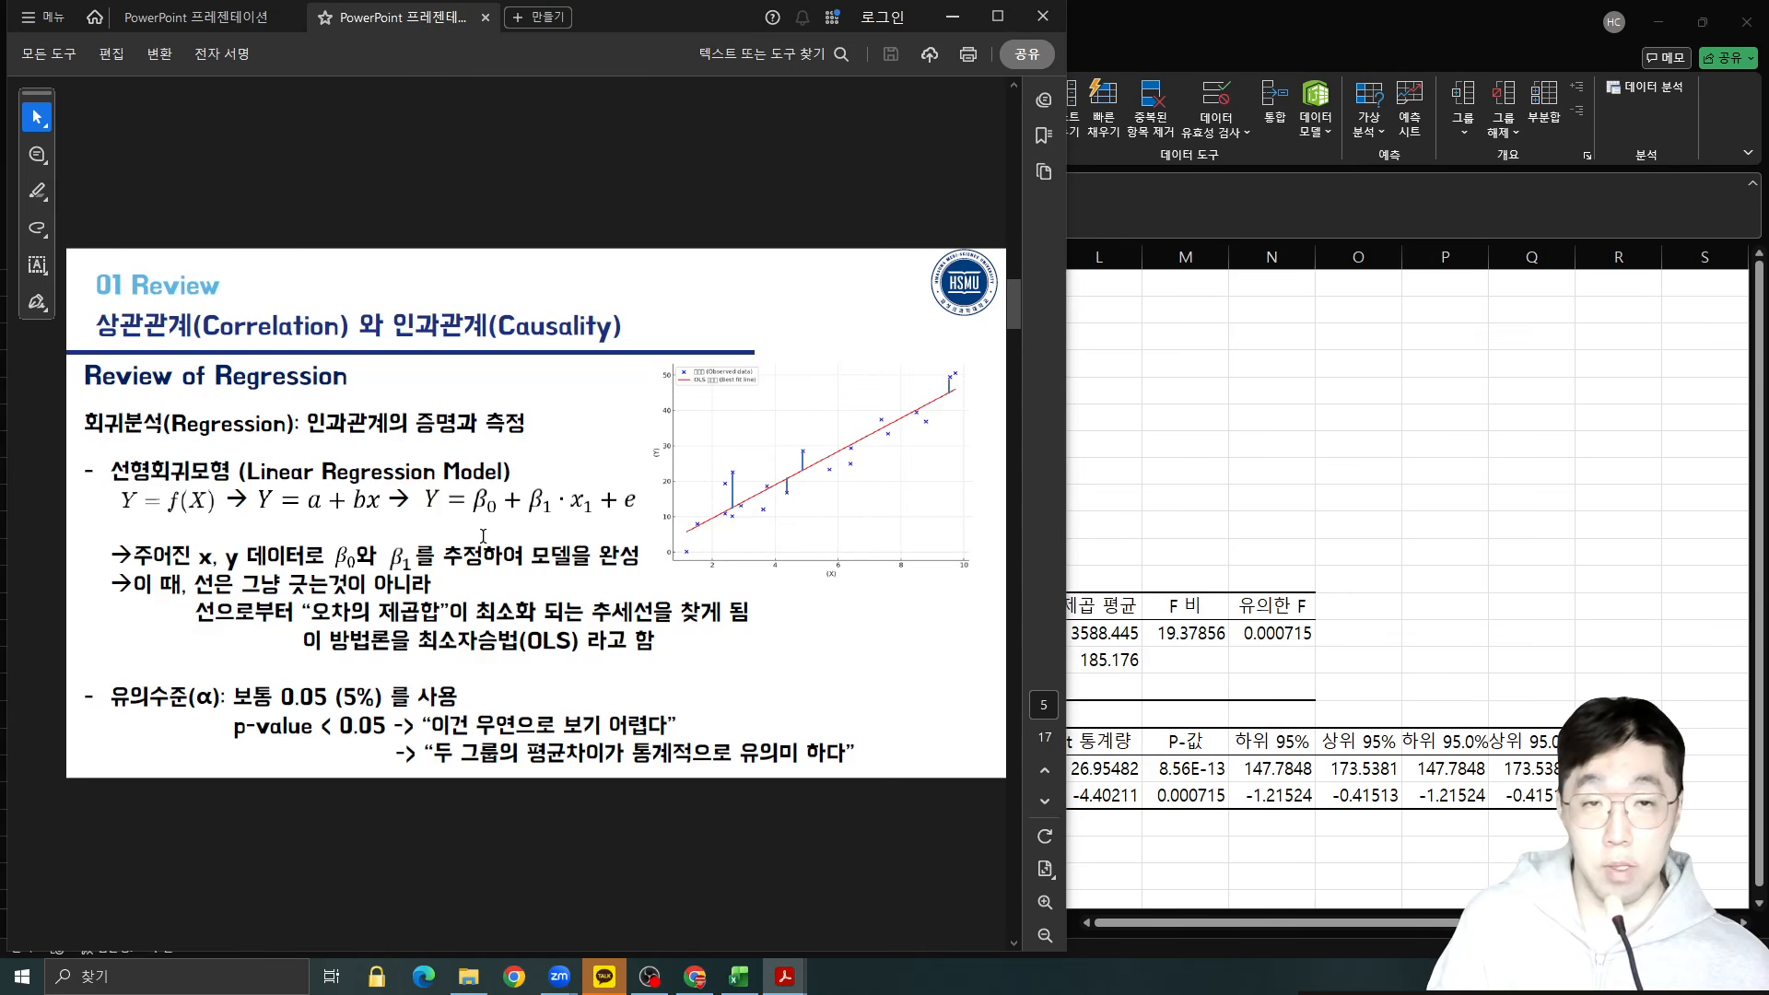
click(954, 17)
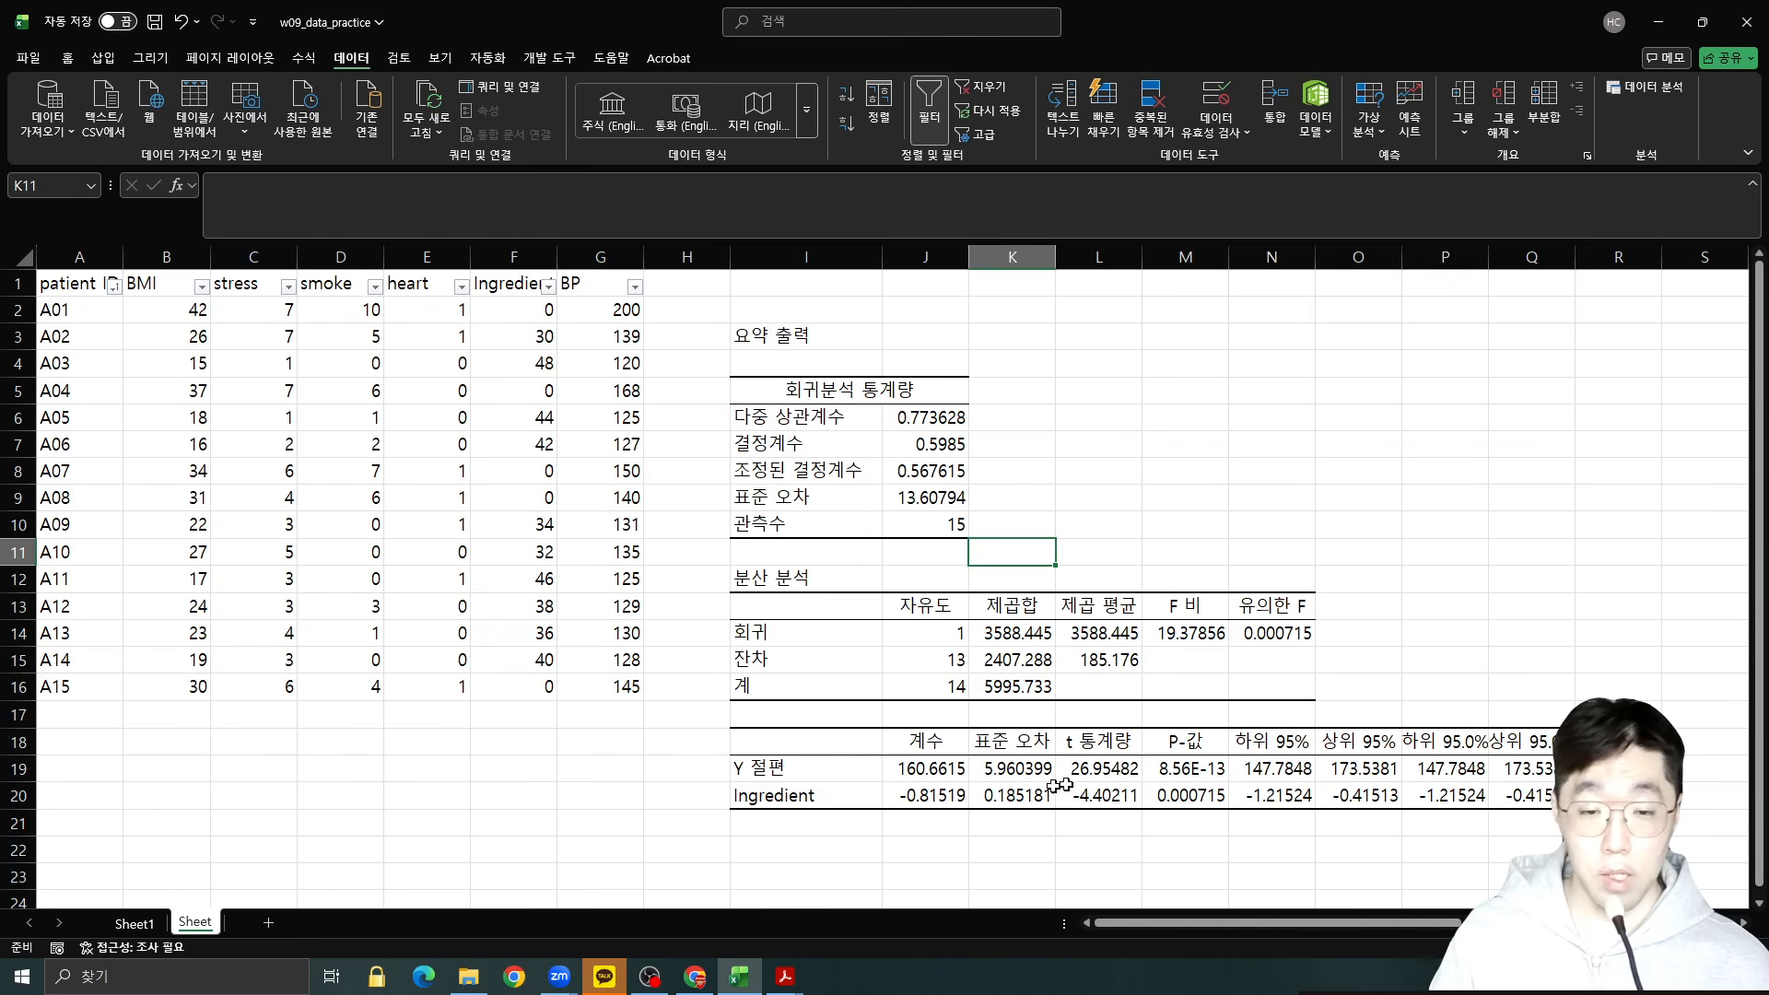
Fill the Ingredient coefficient (J20) and its P-value (M20) in the regression output with yellow.
click(952, 798)
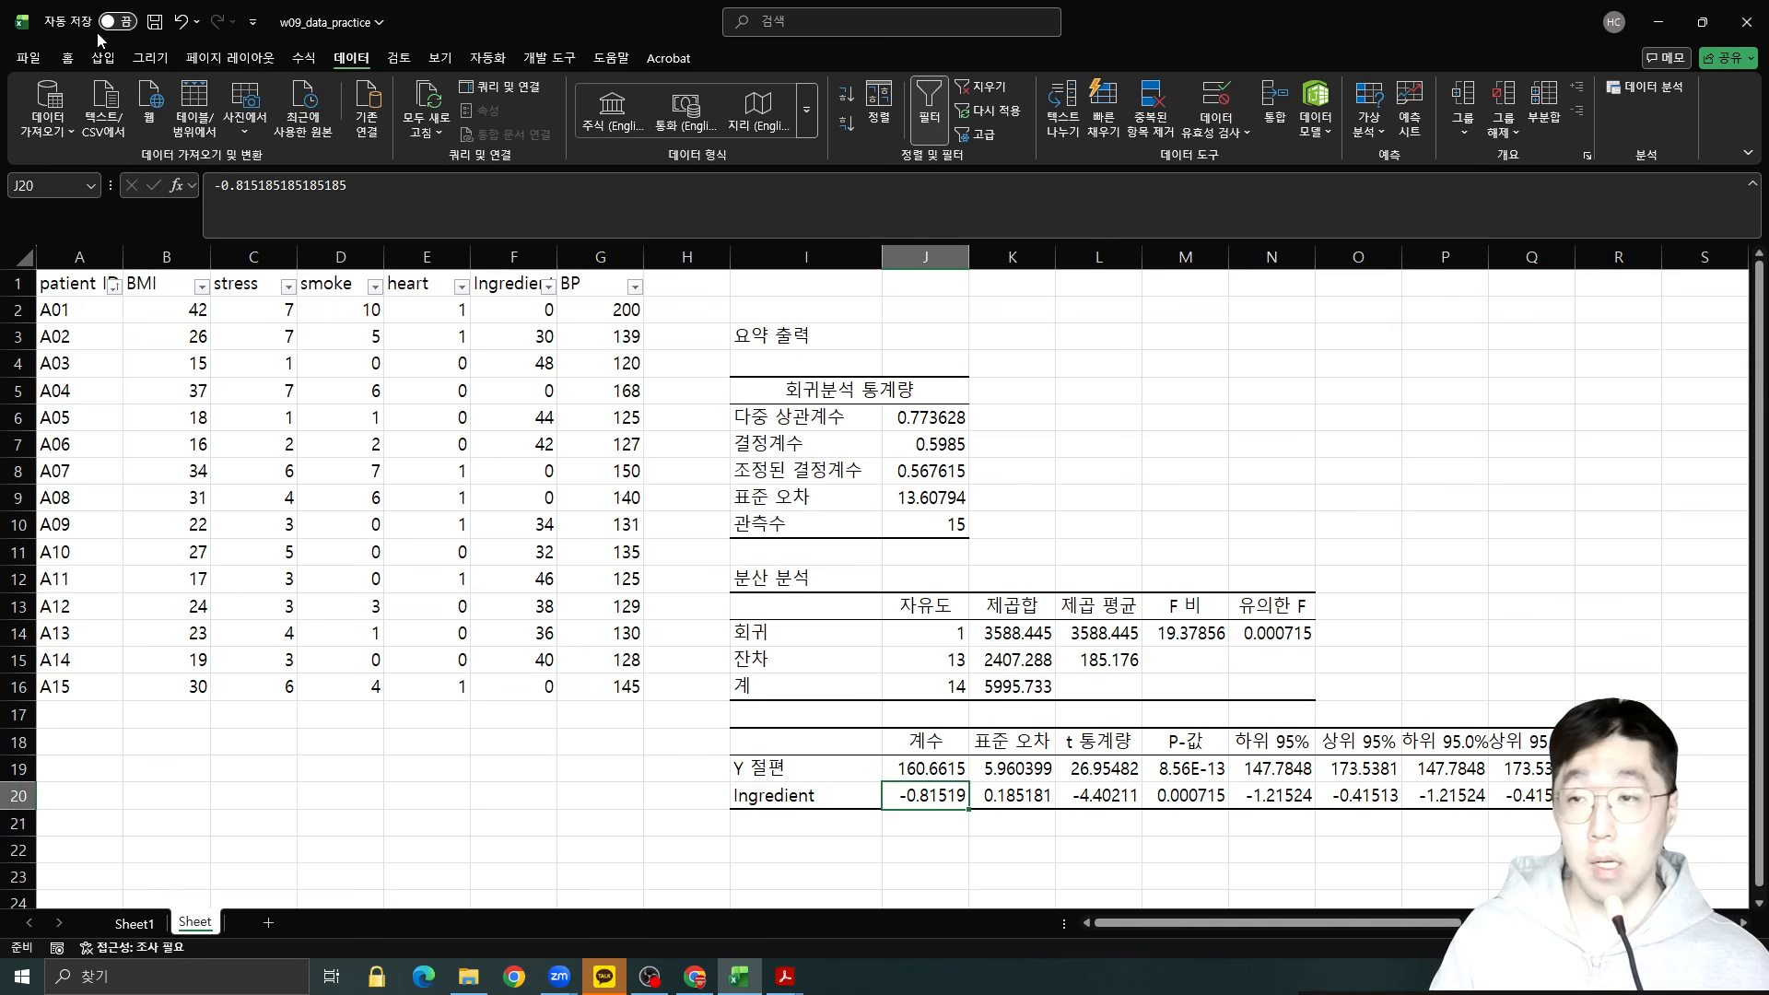
click(67, 61)
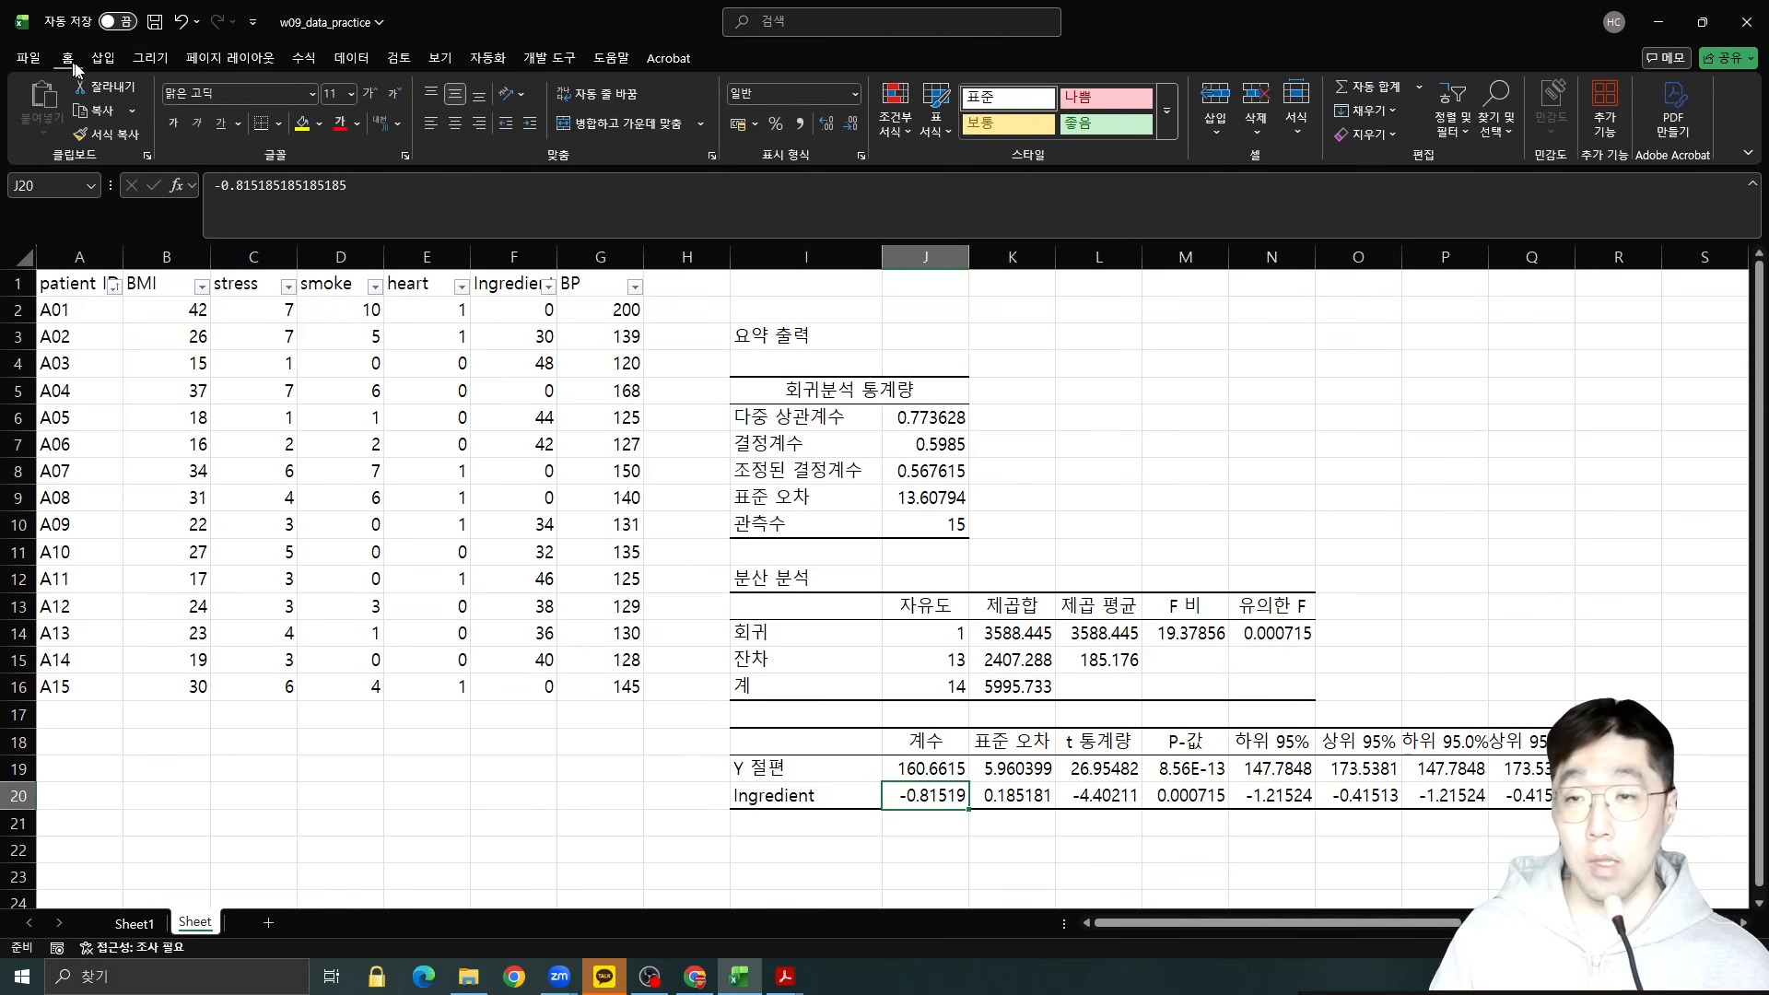
click(305, 126)
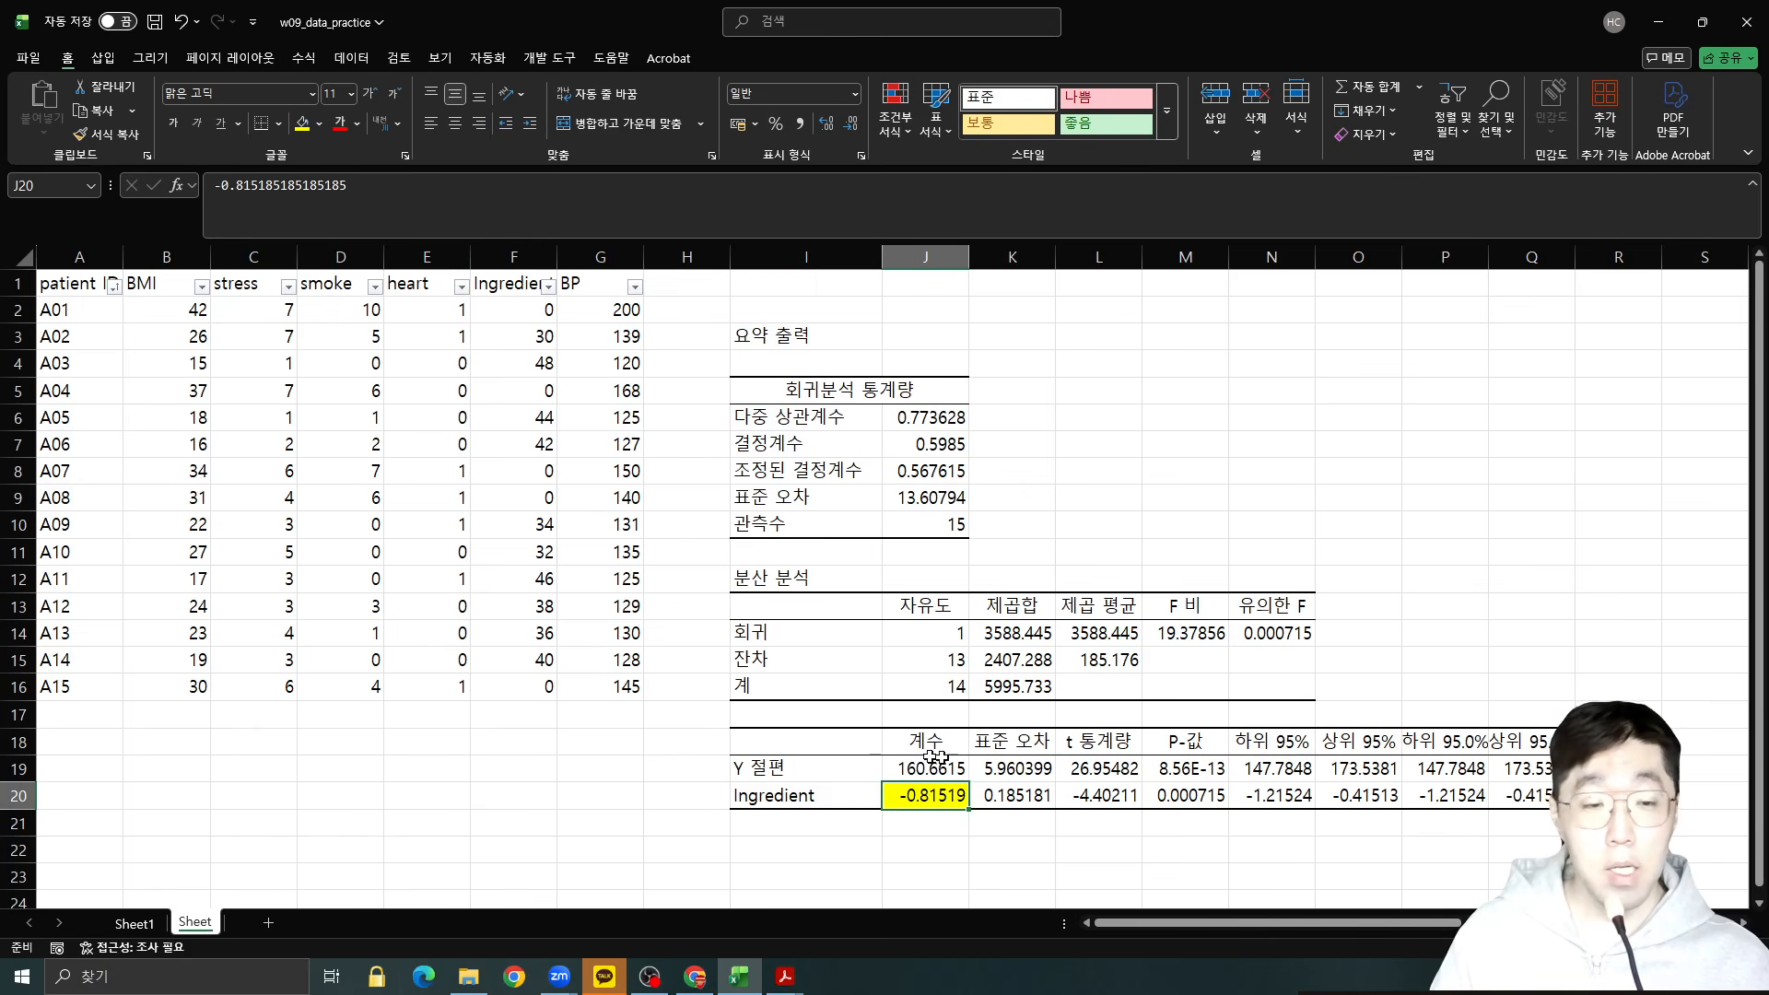
click(1190, 798)
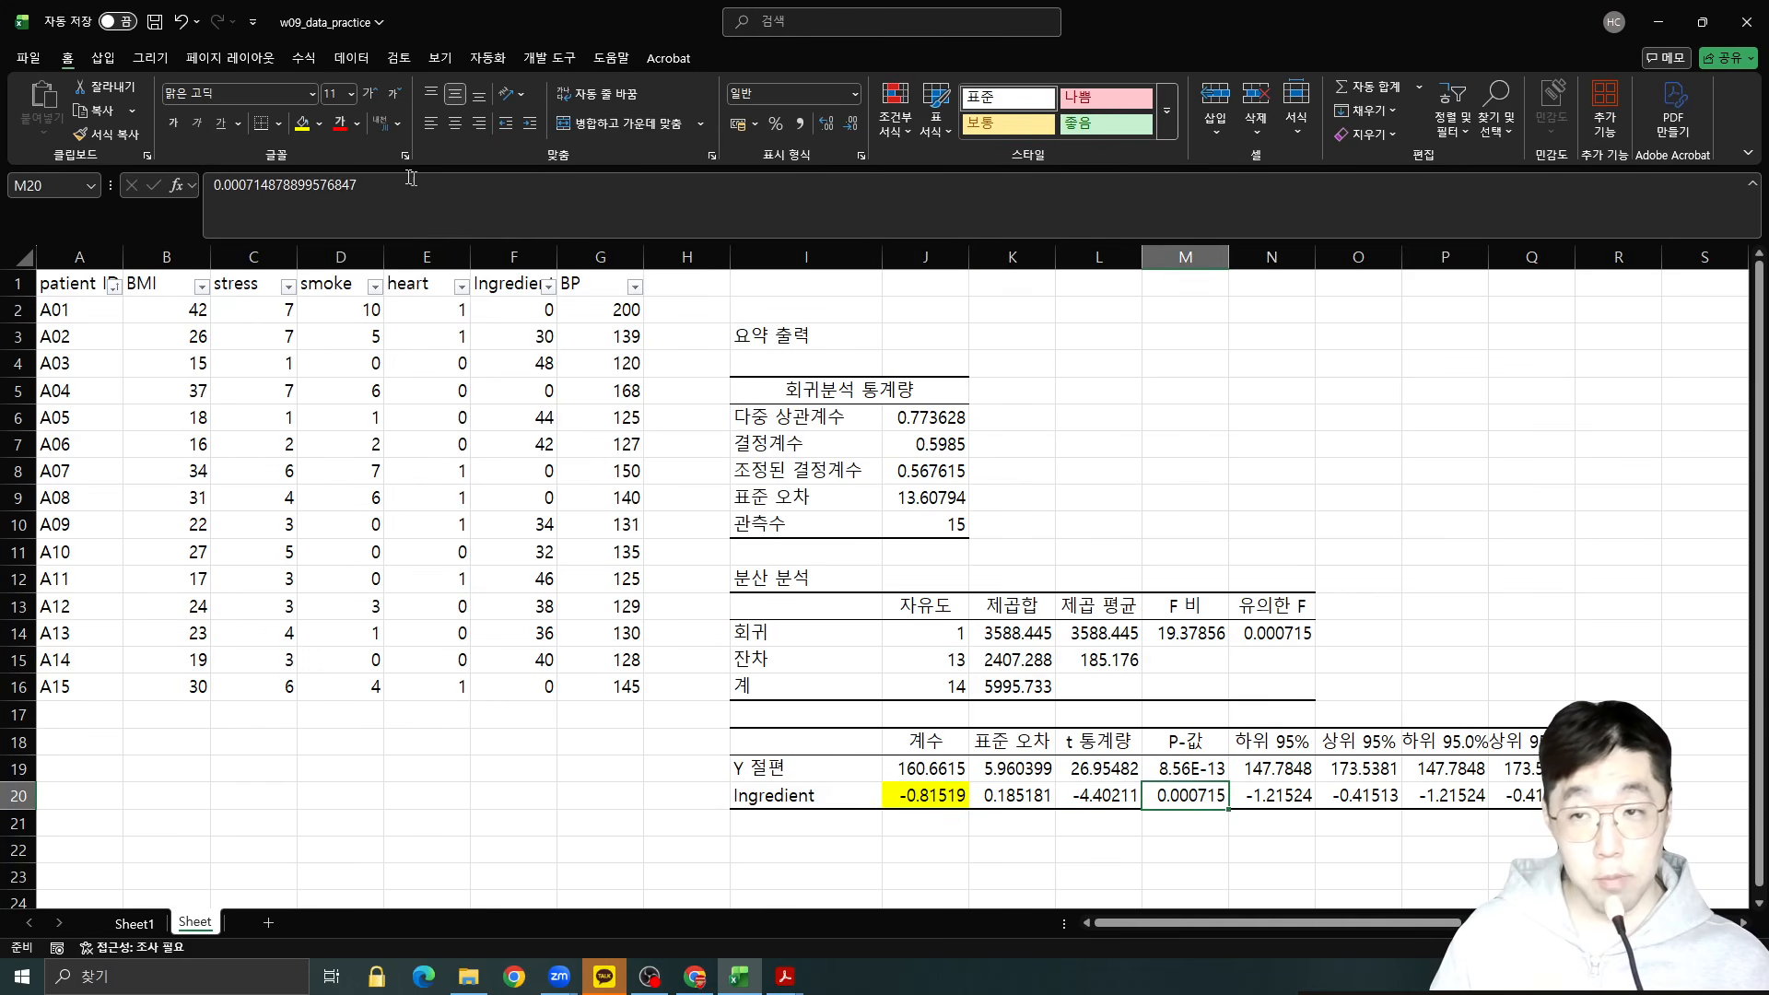
click(302, 126)
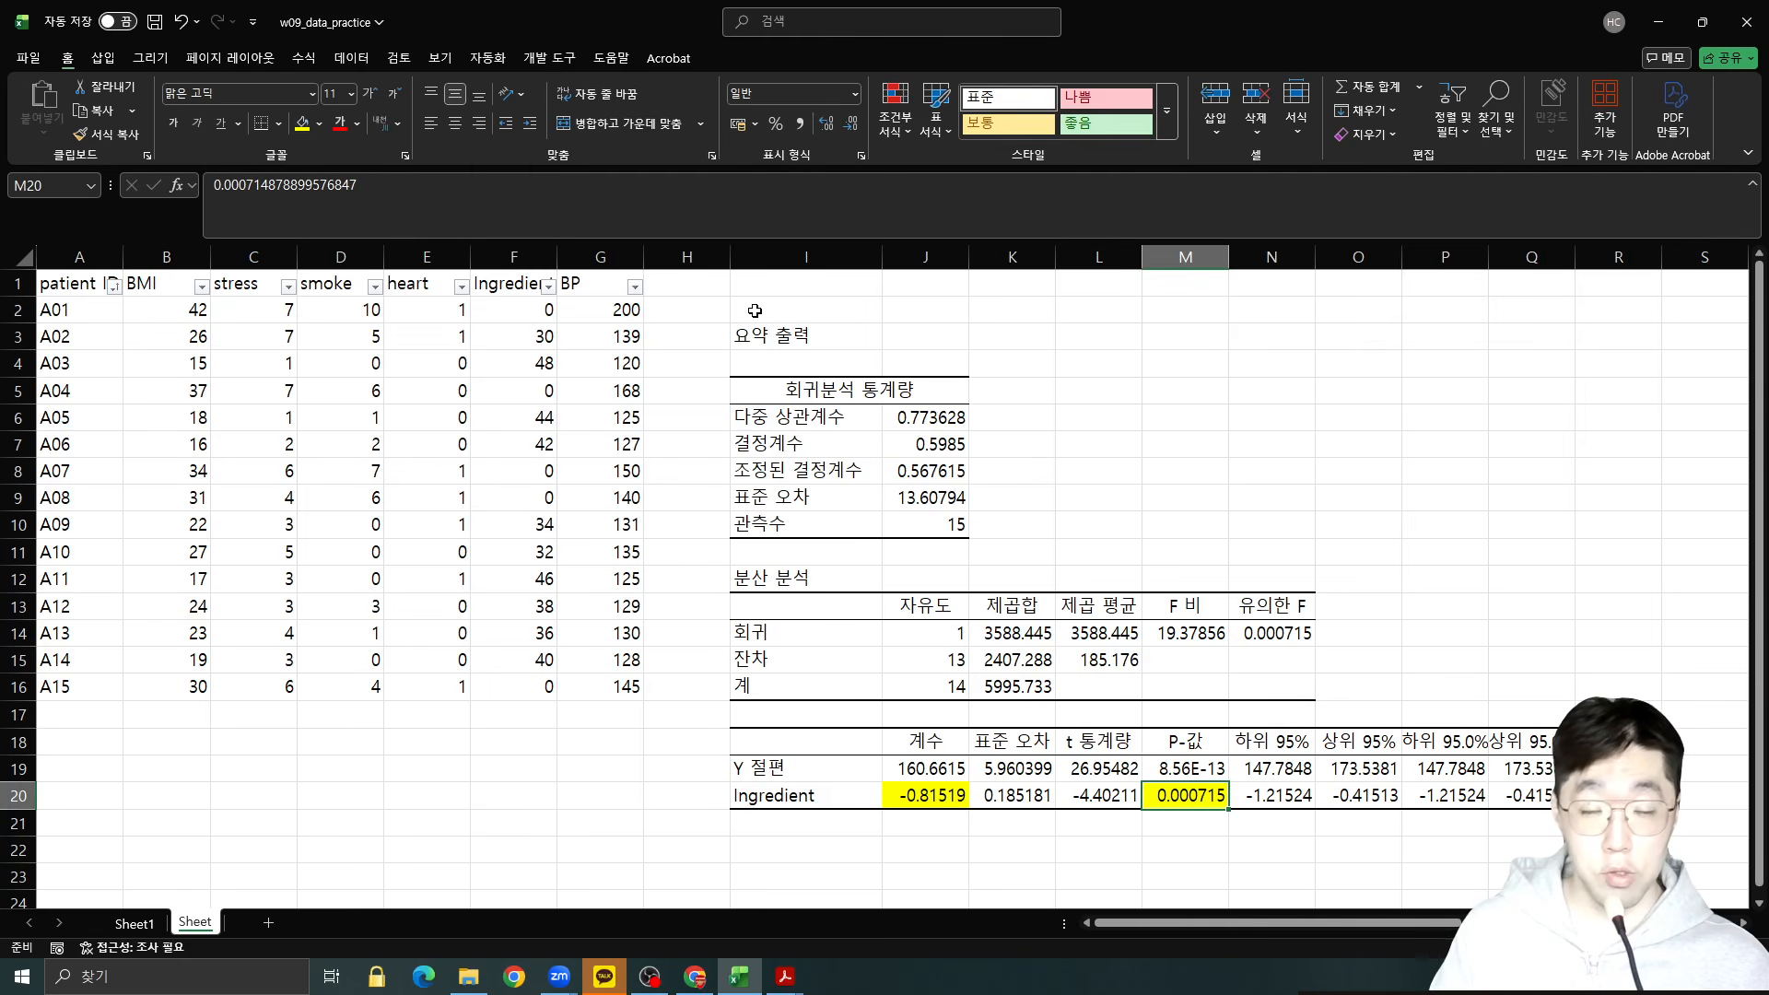
Highlight the adjusted coefficient of determination in J8 in yellow and clear its fill again.
click(931, 471)
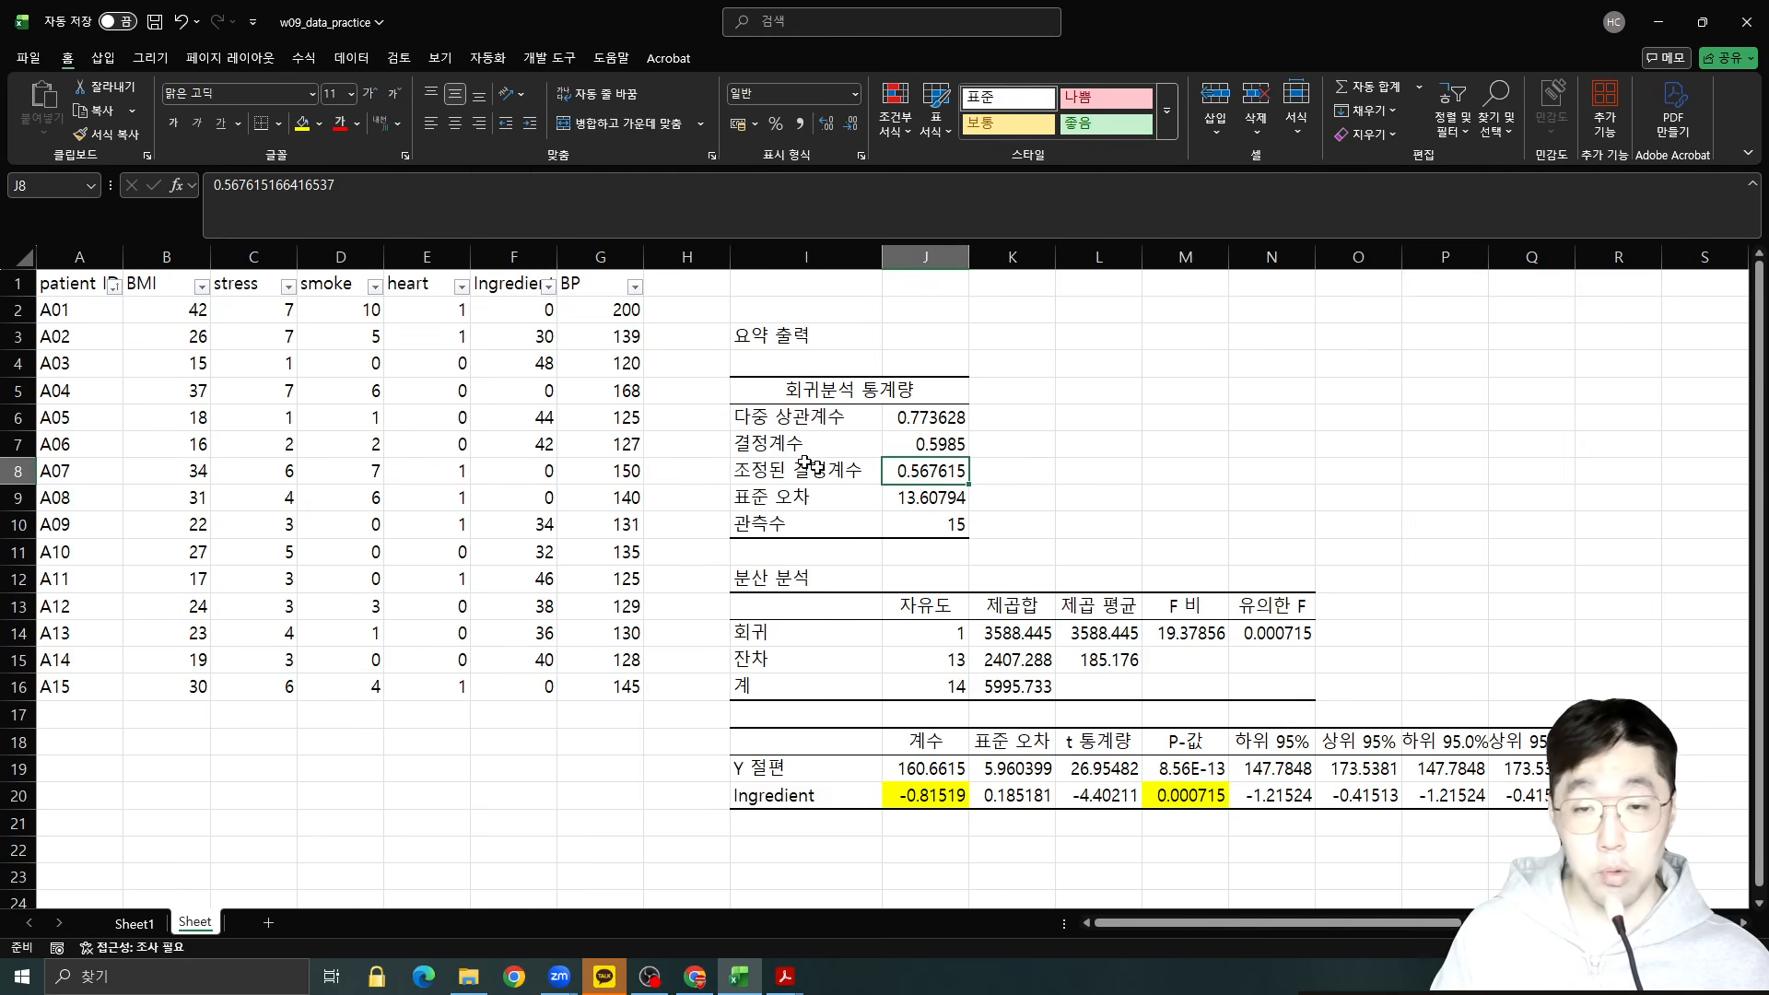
click(303, 123)
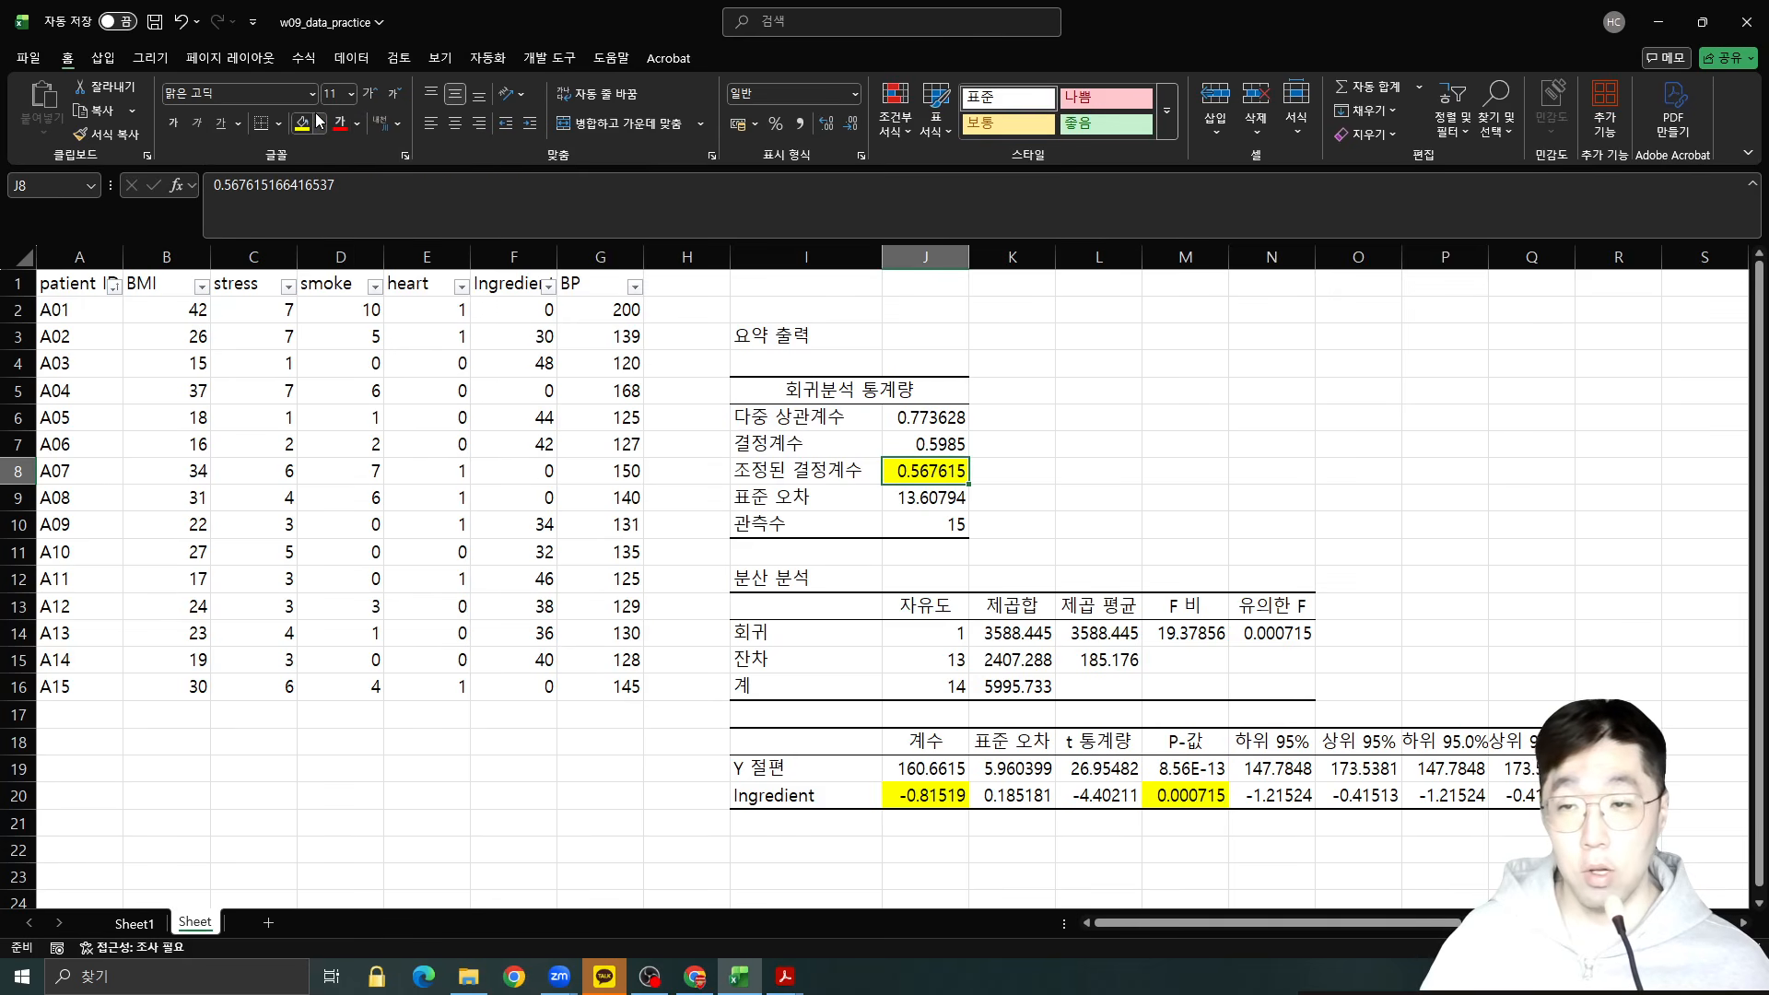
click(319, 123)
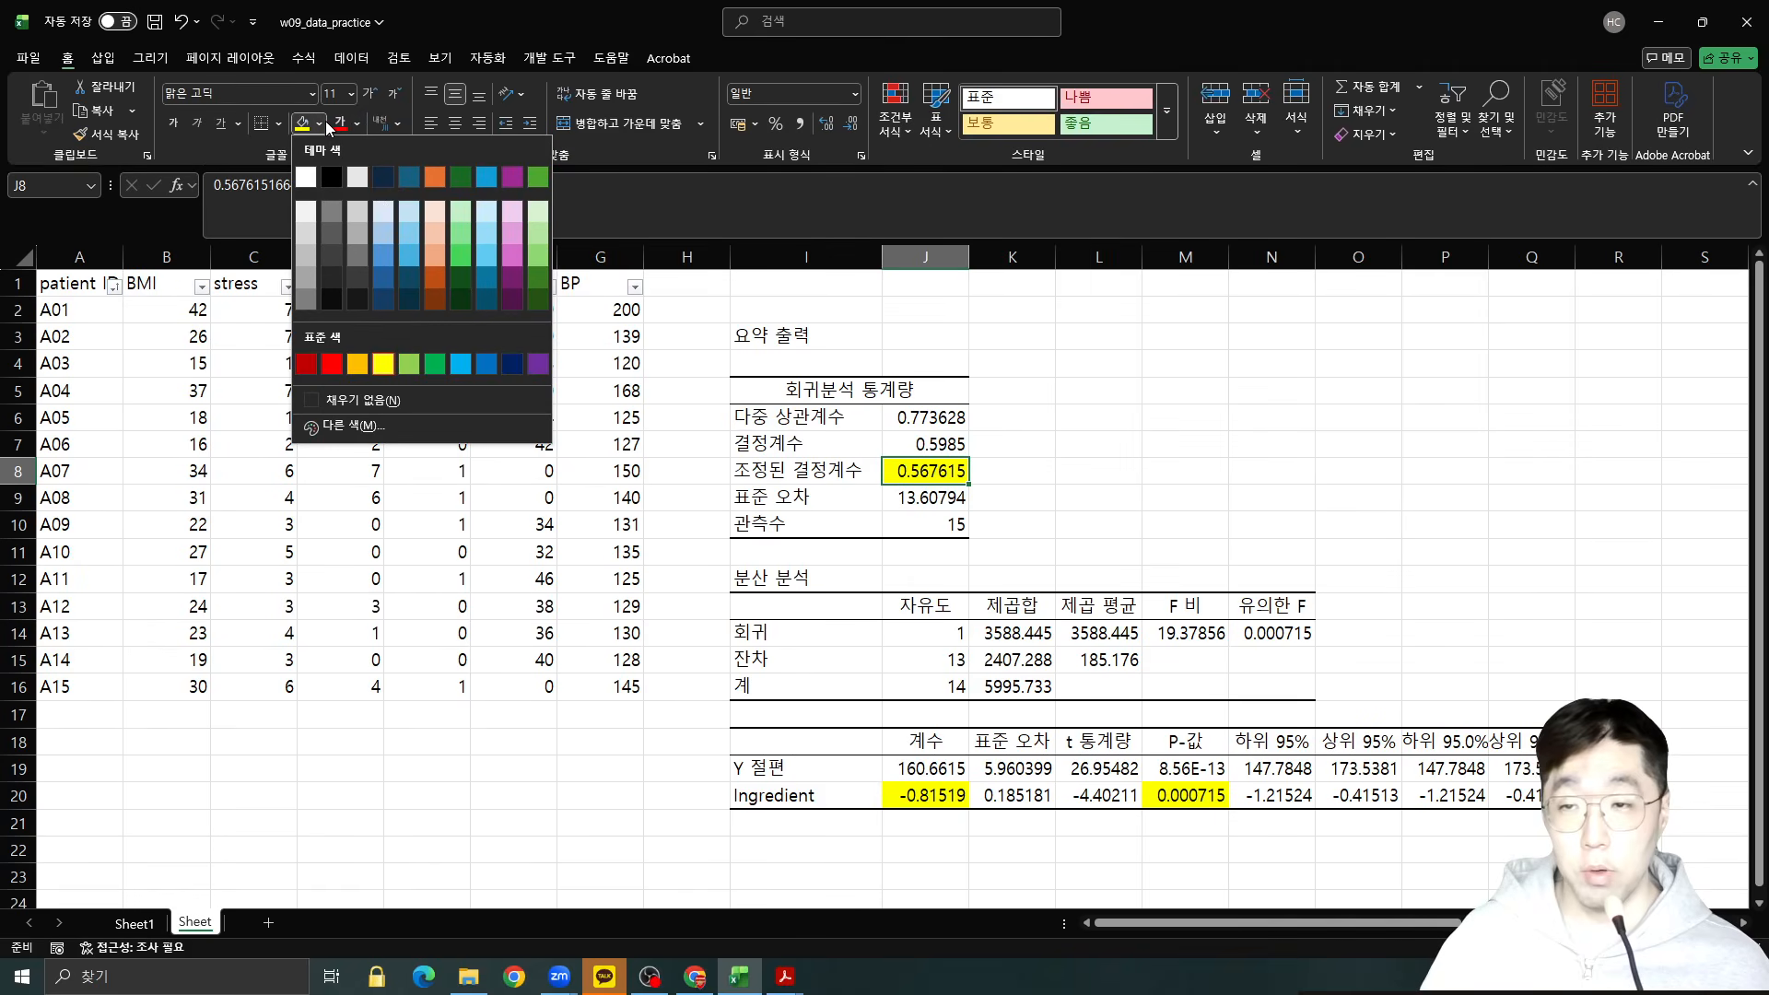
click(468, 396)
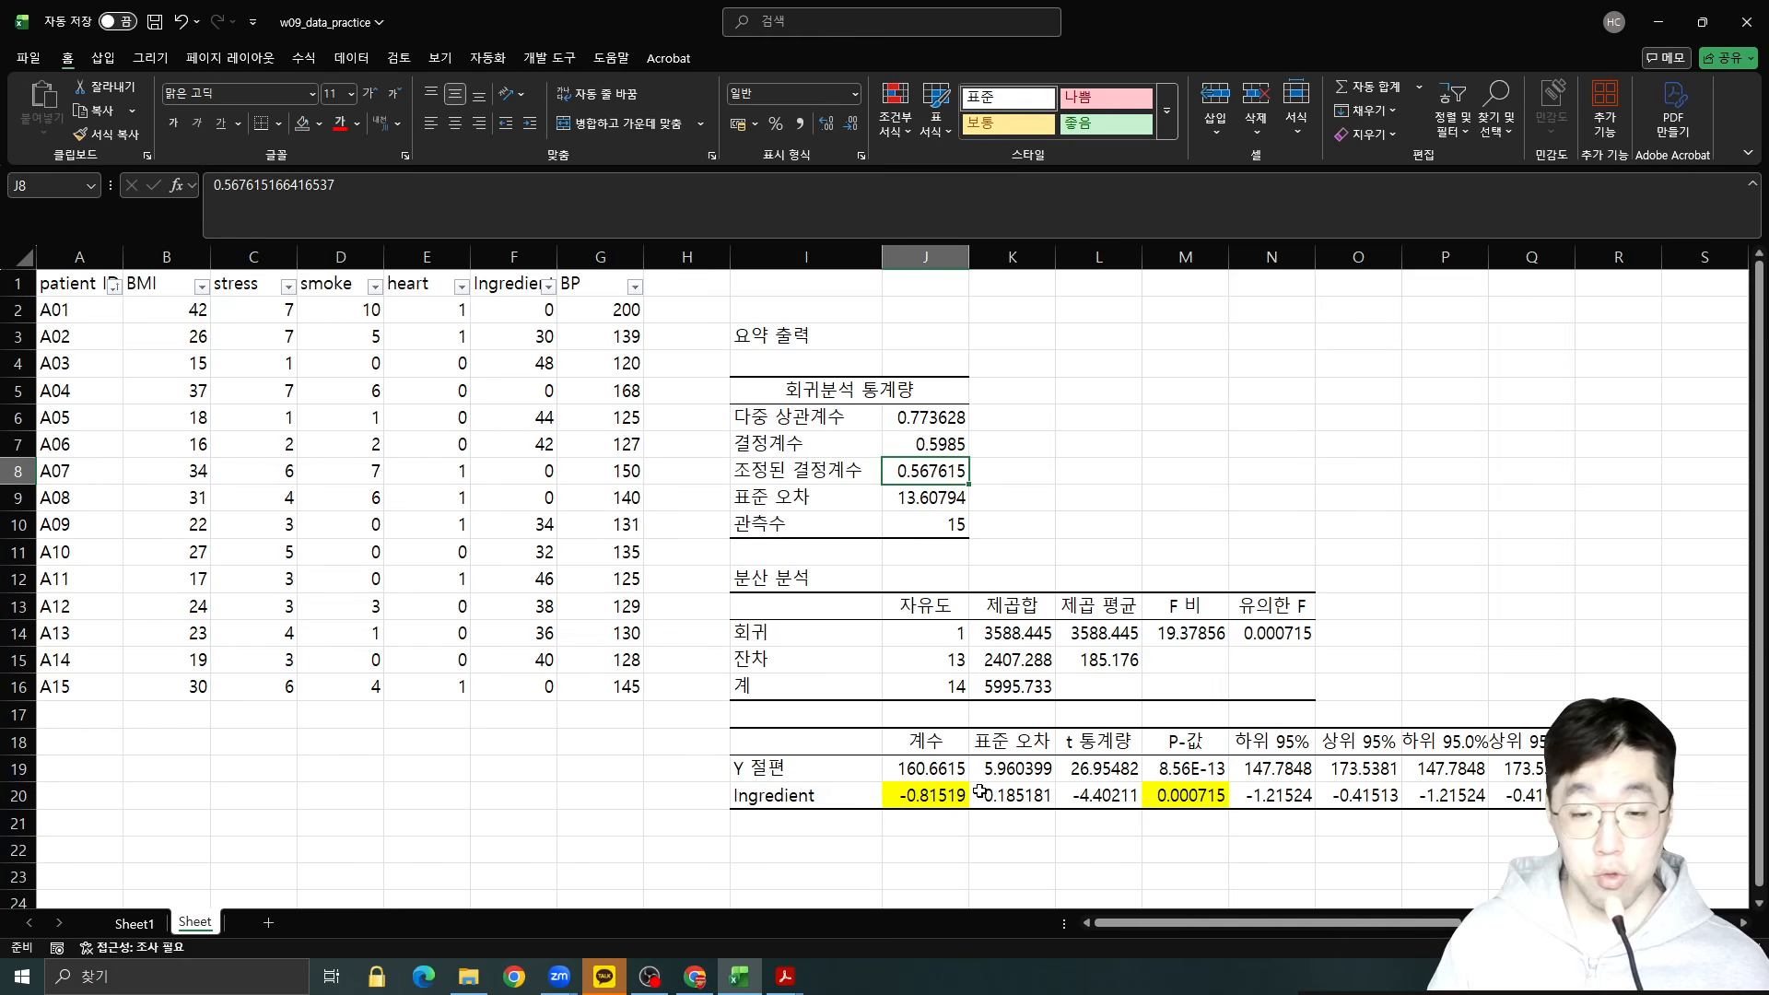
Examine the Ingredient coefficient in J20 together with its P-value in M20.
click(946, 800)
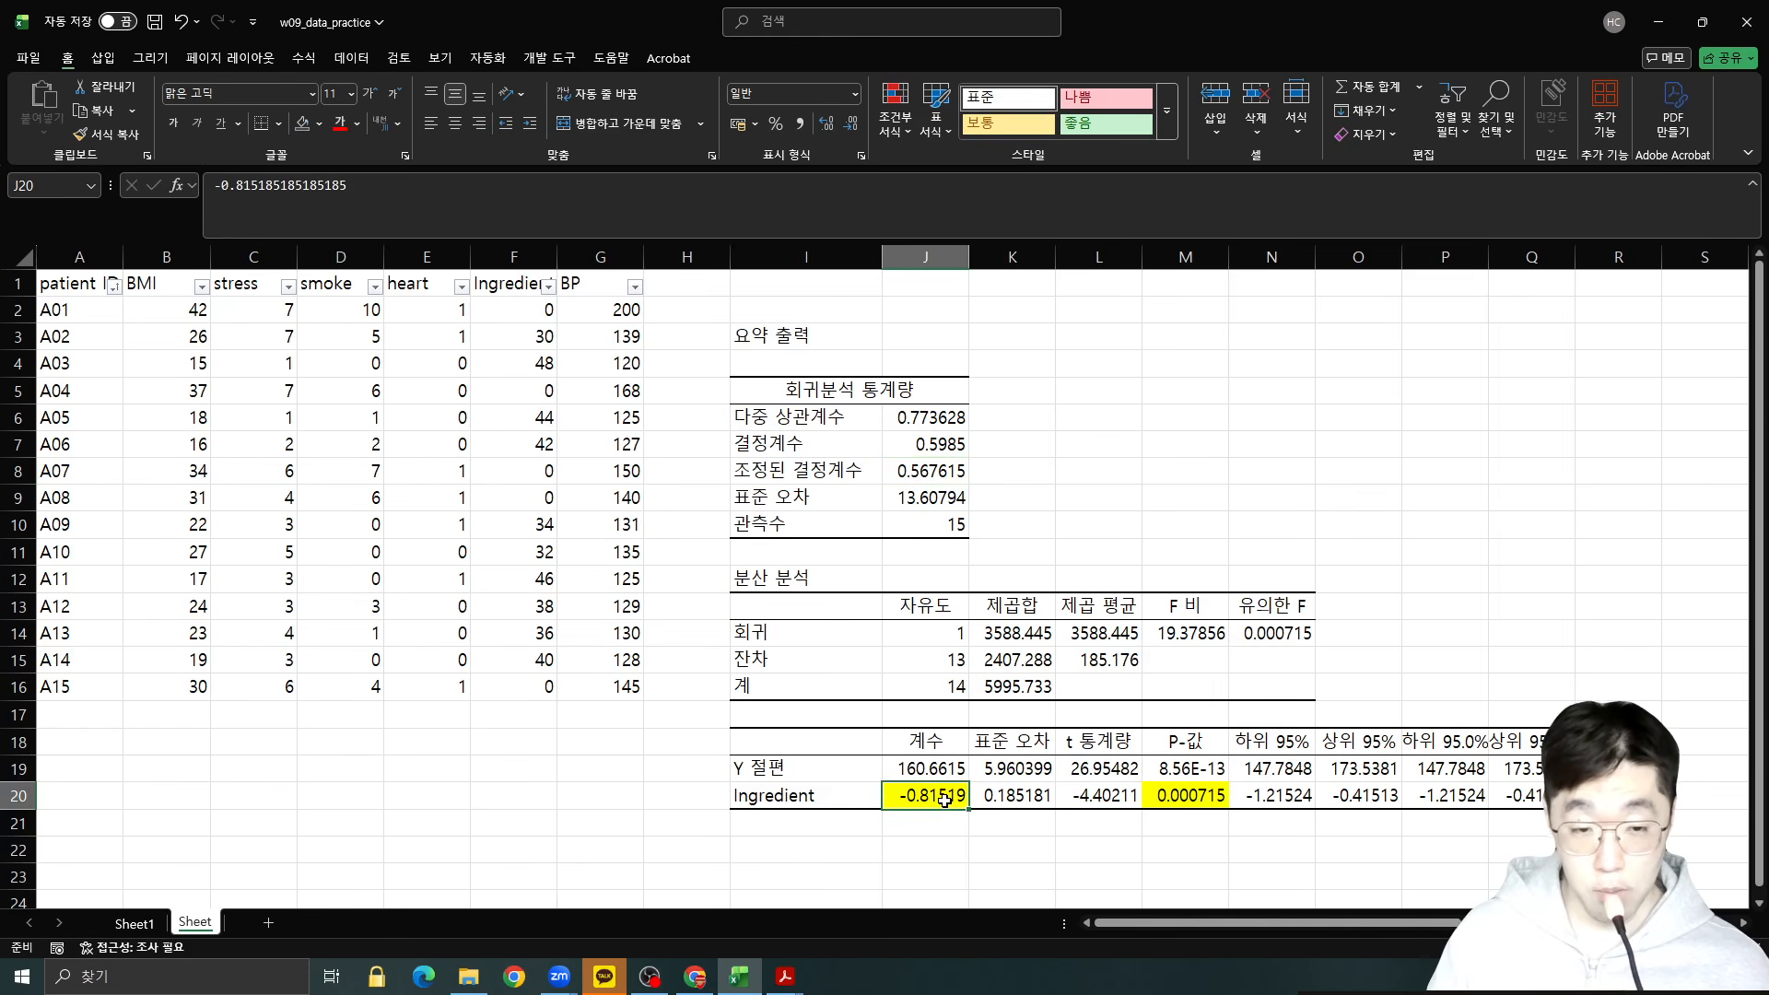
click(1210, 804)
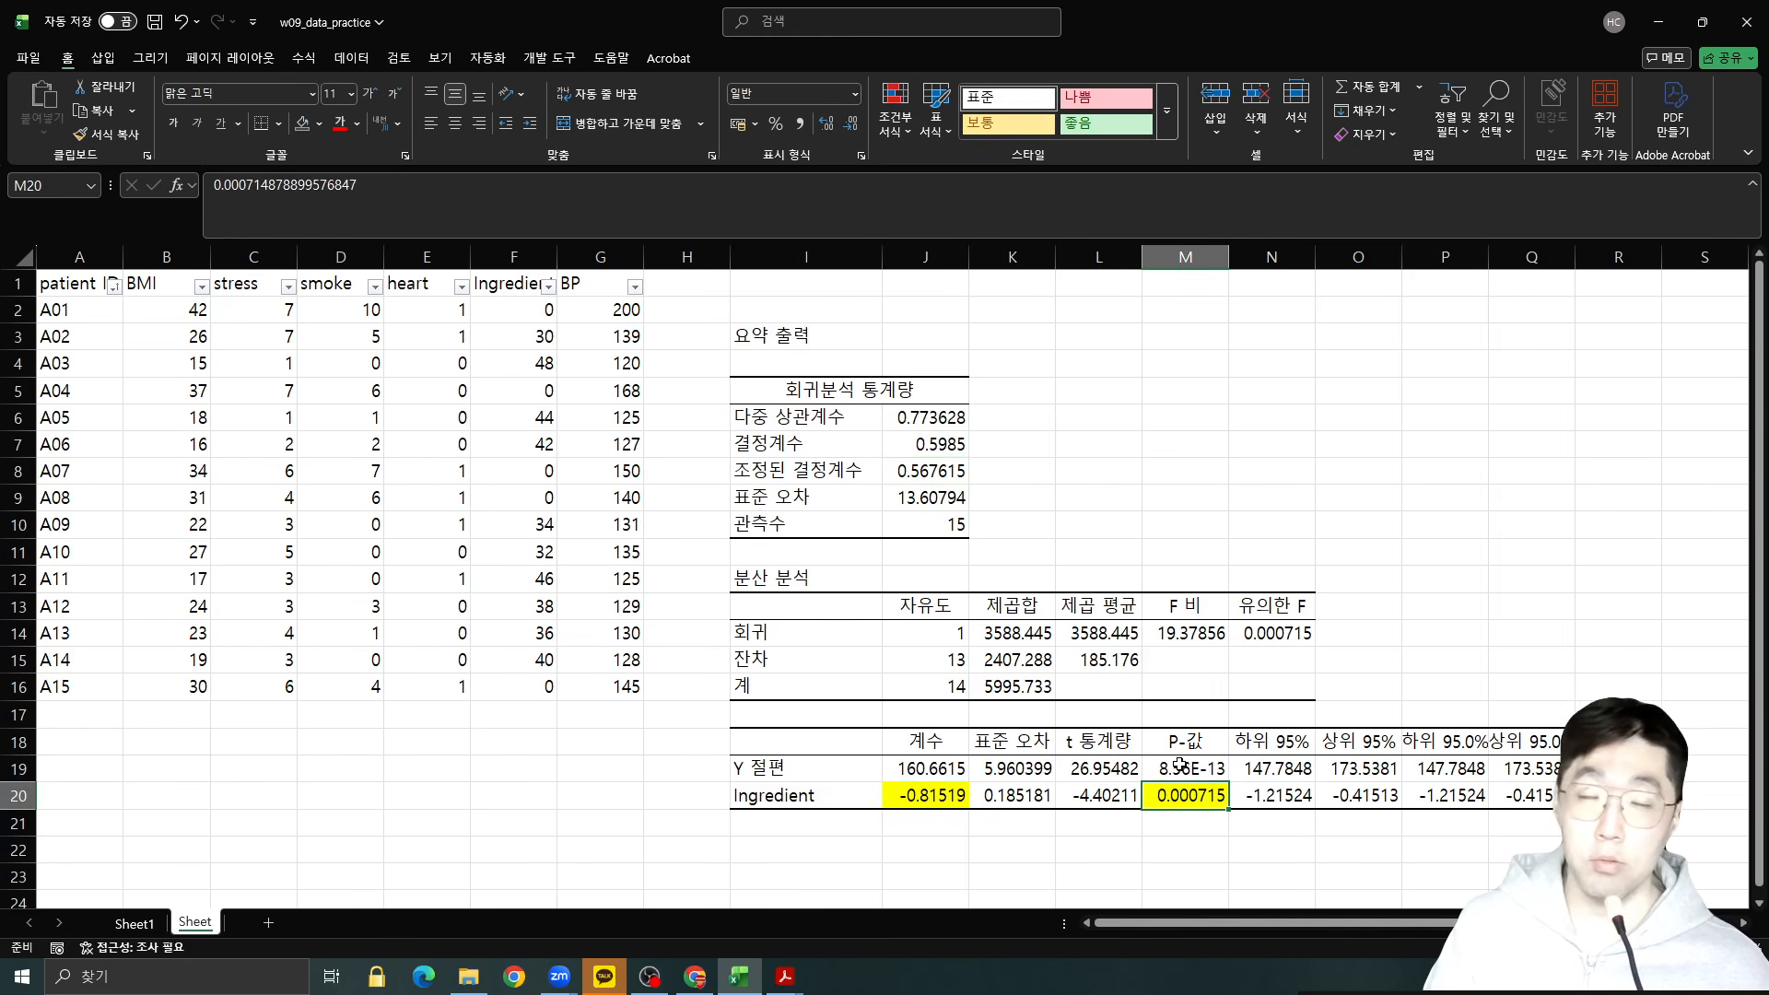
click(938, 791)
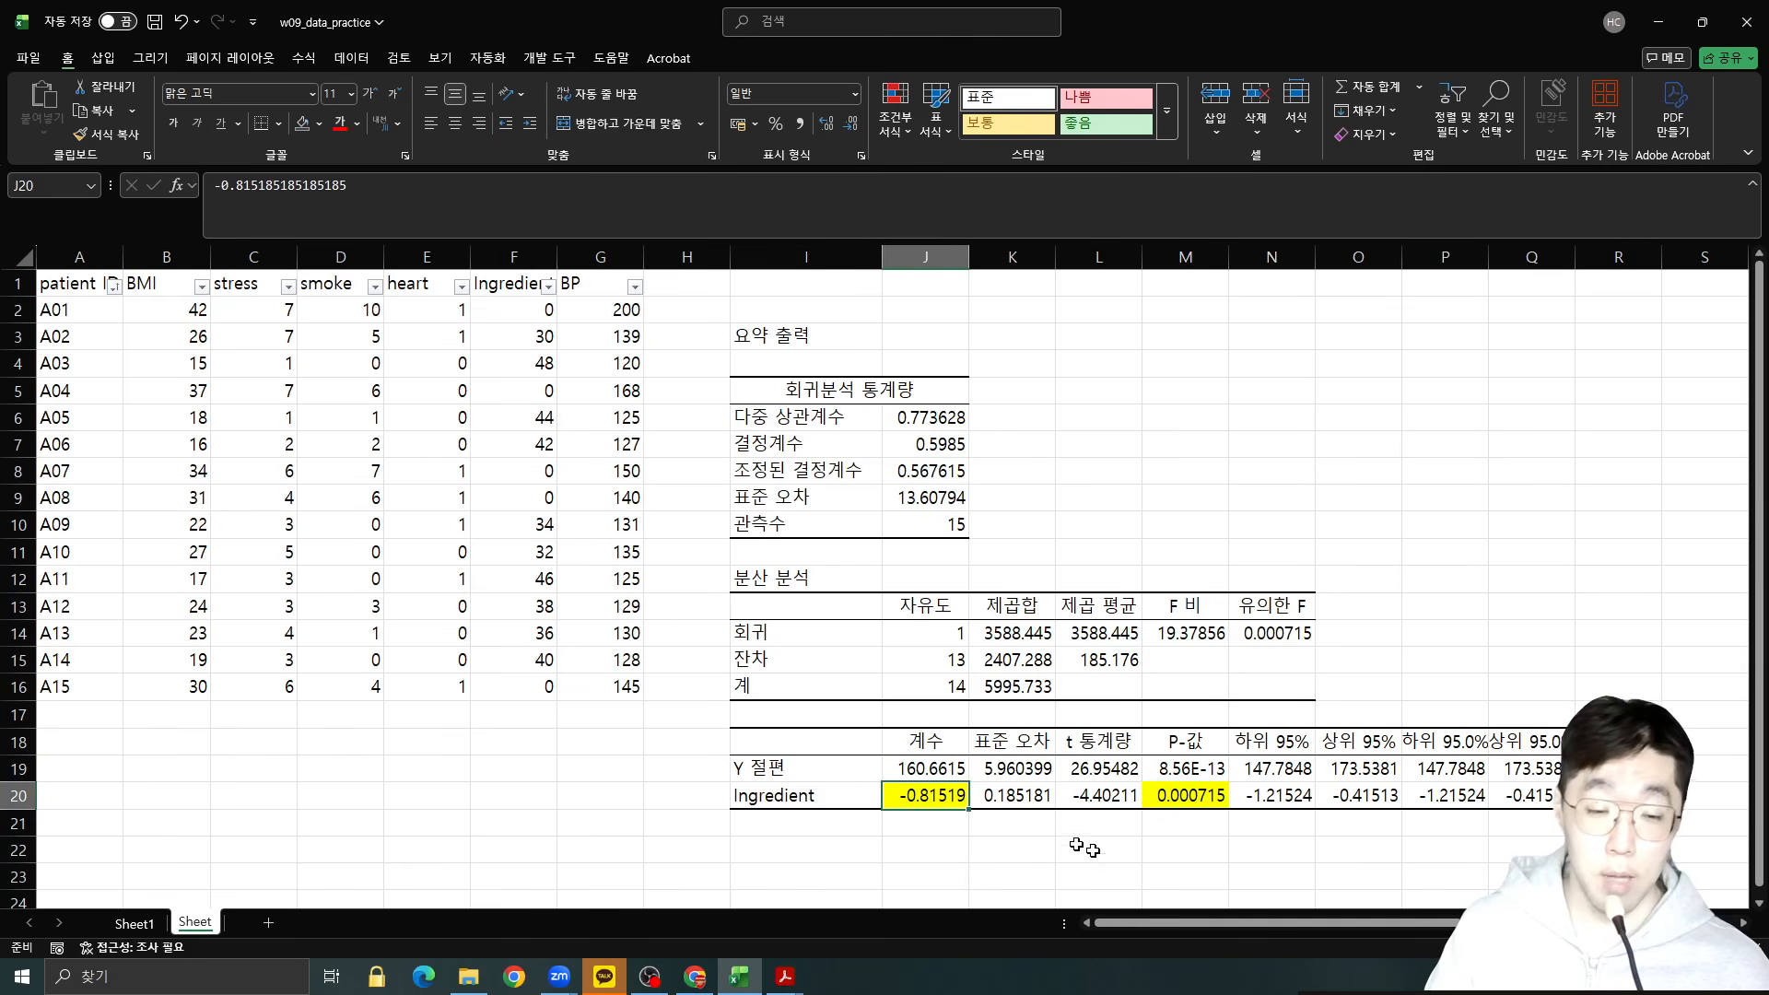
Move the BP scatter chart closer to the regression output, with its upper-left corner near column P at row 2.
drag(1255, 926, 1529, 926)
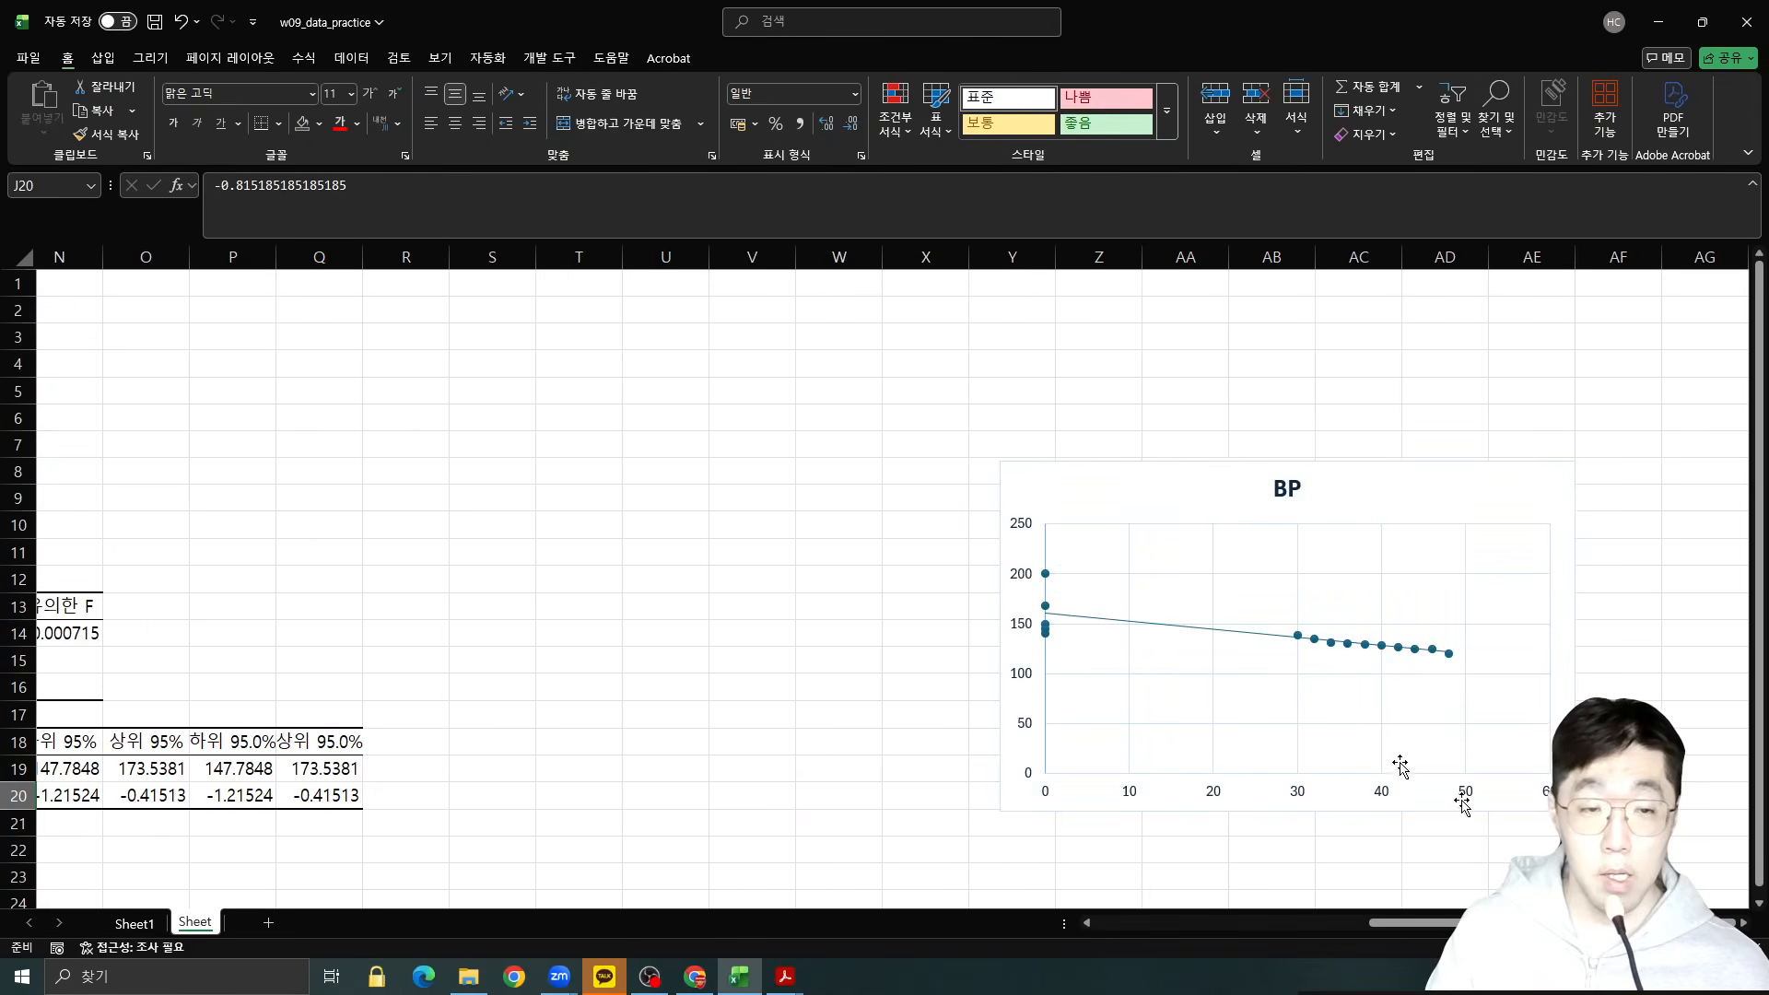
click(1124, 590)
drag(1131, 524, 316, 326)
scroll(1258, 715, left, 6)
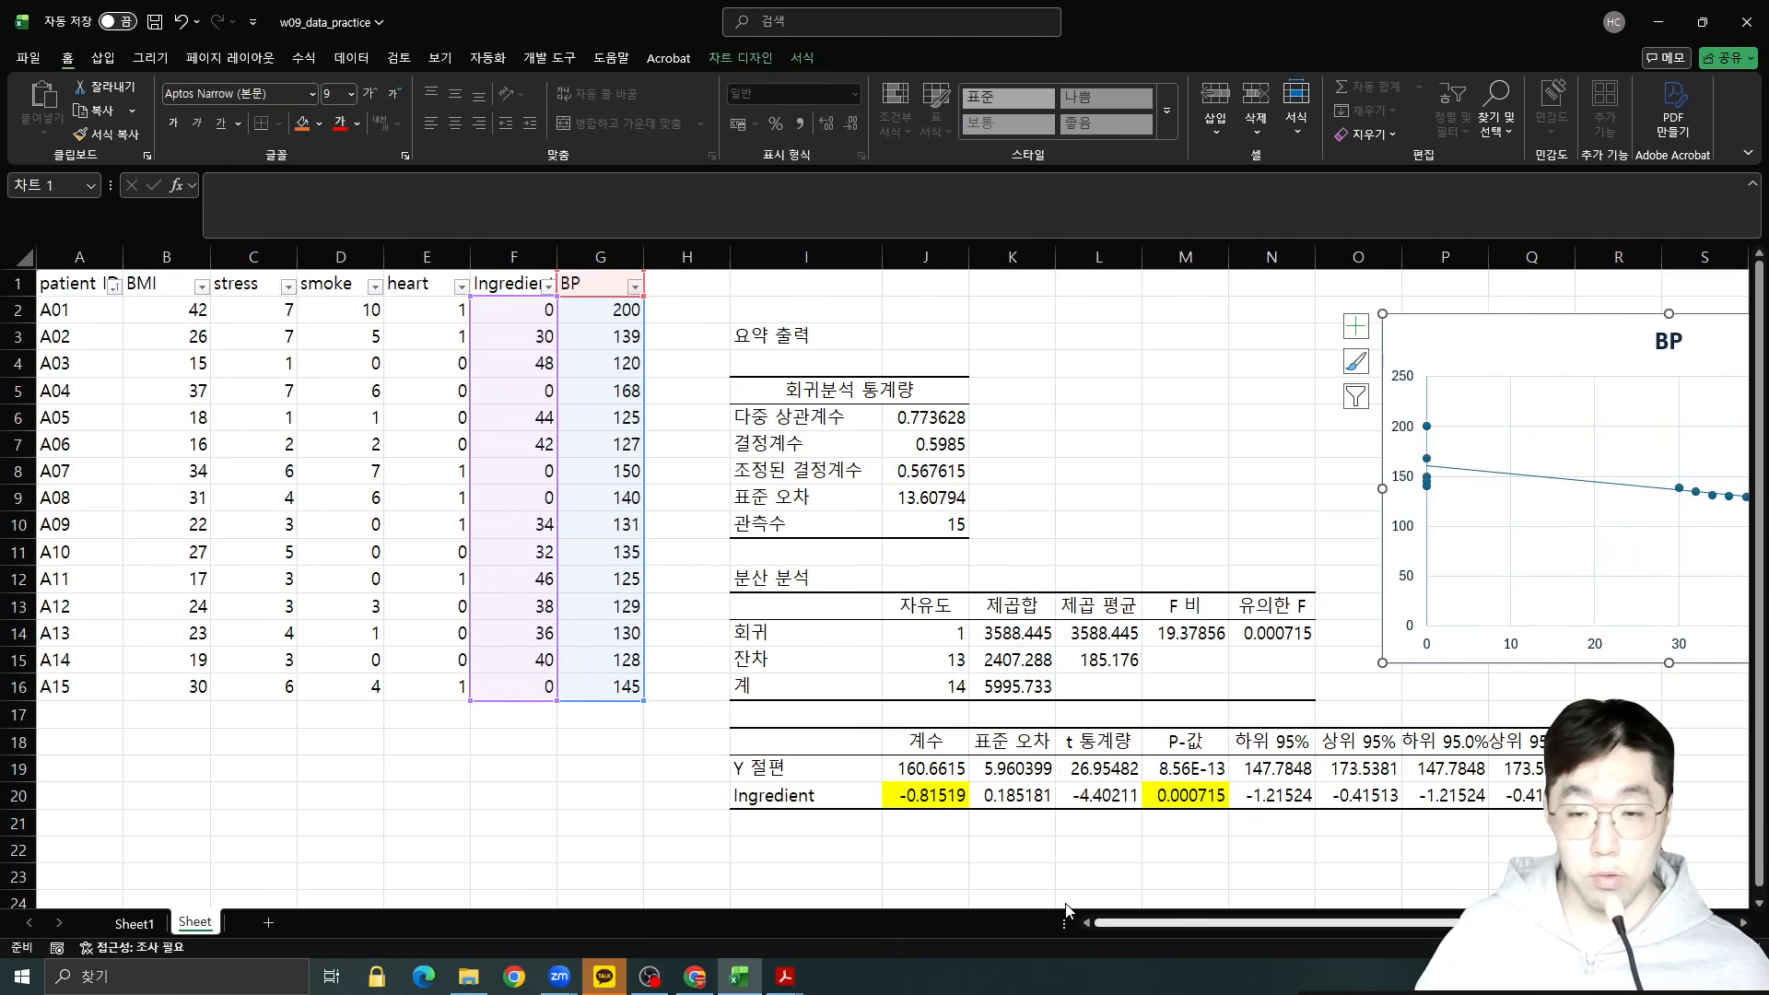
Move the BP scatter chart to about column K at row 2 and examine the Ingredient coefficient and P-value in row 20.
drag(1515, 341, 1135, 330)
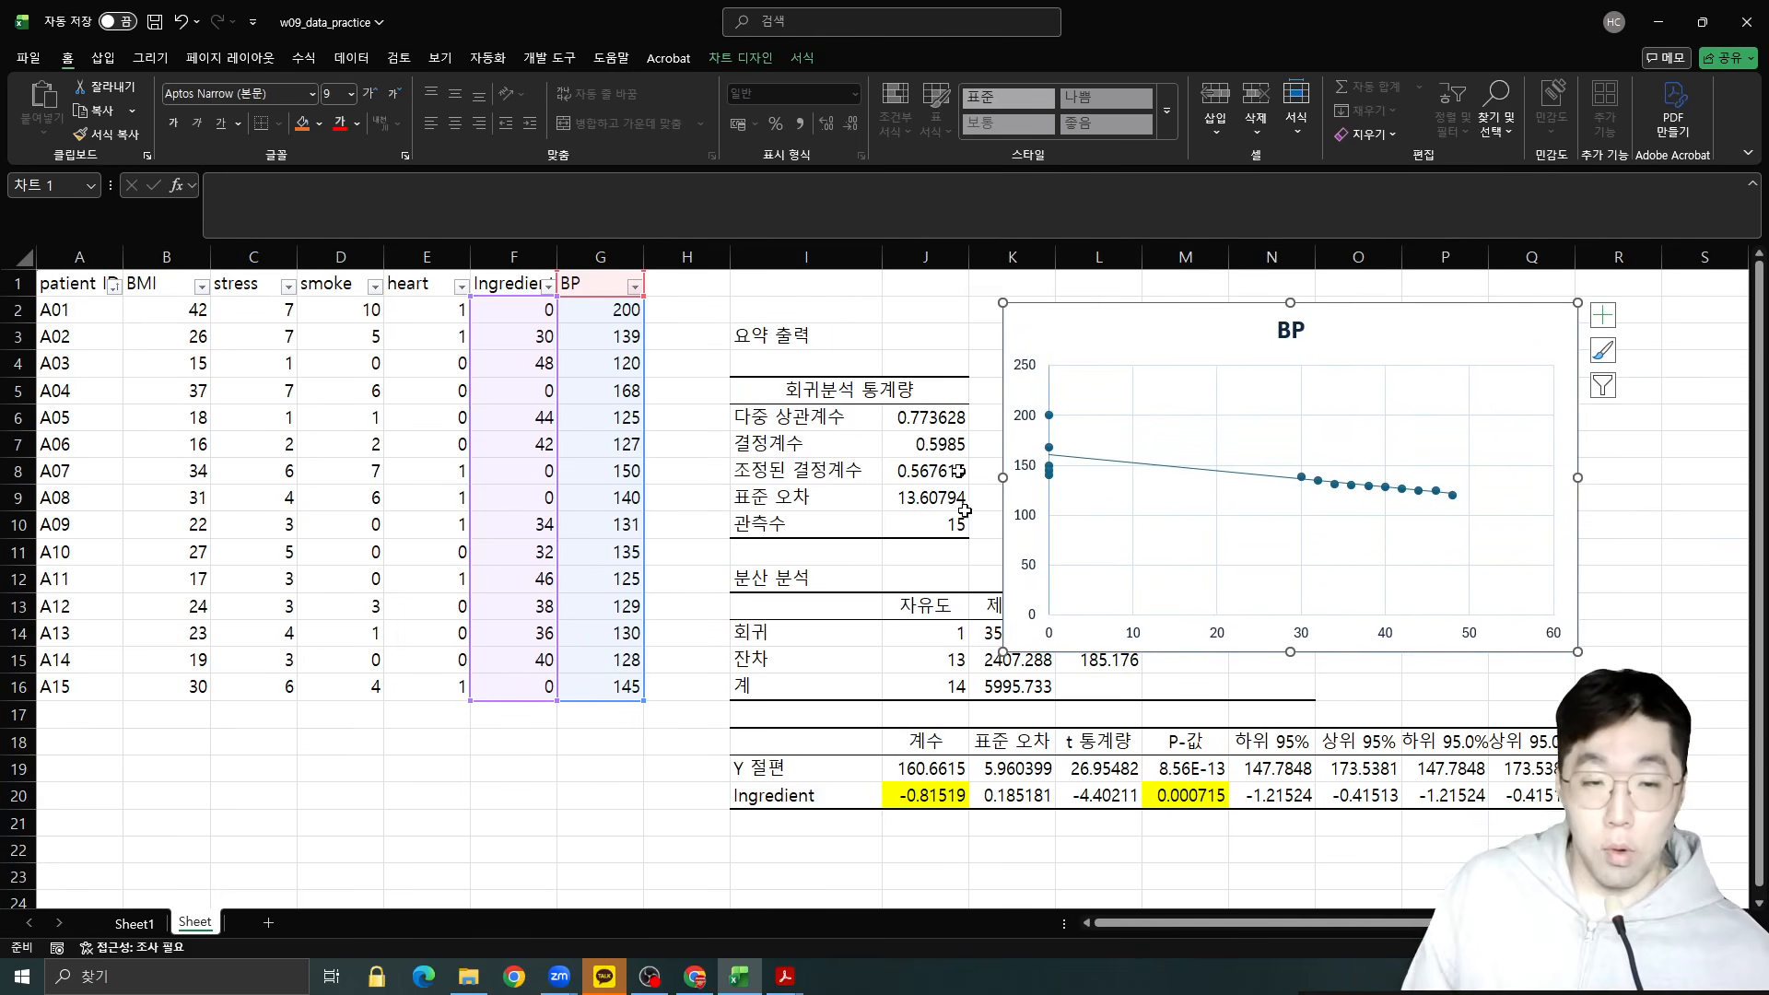
click(936, 798)
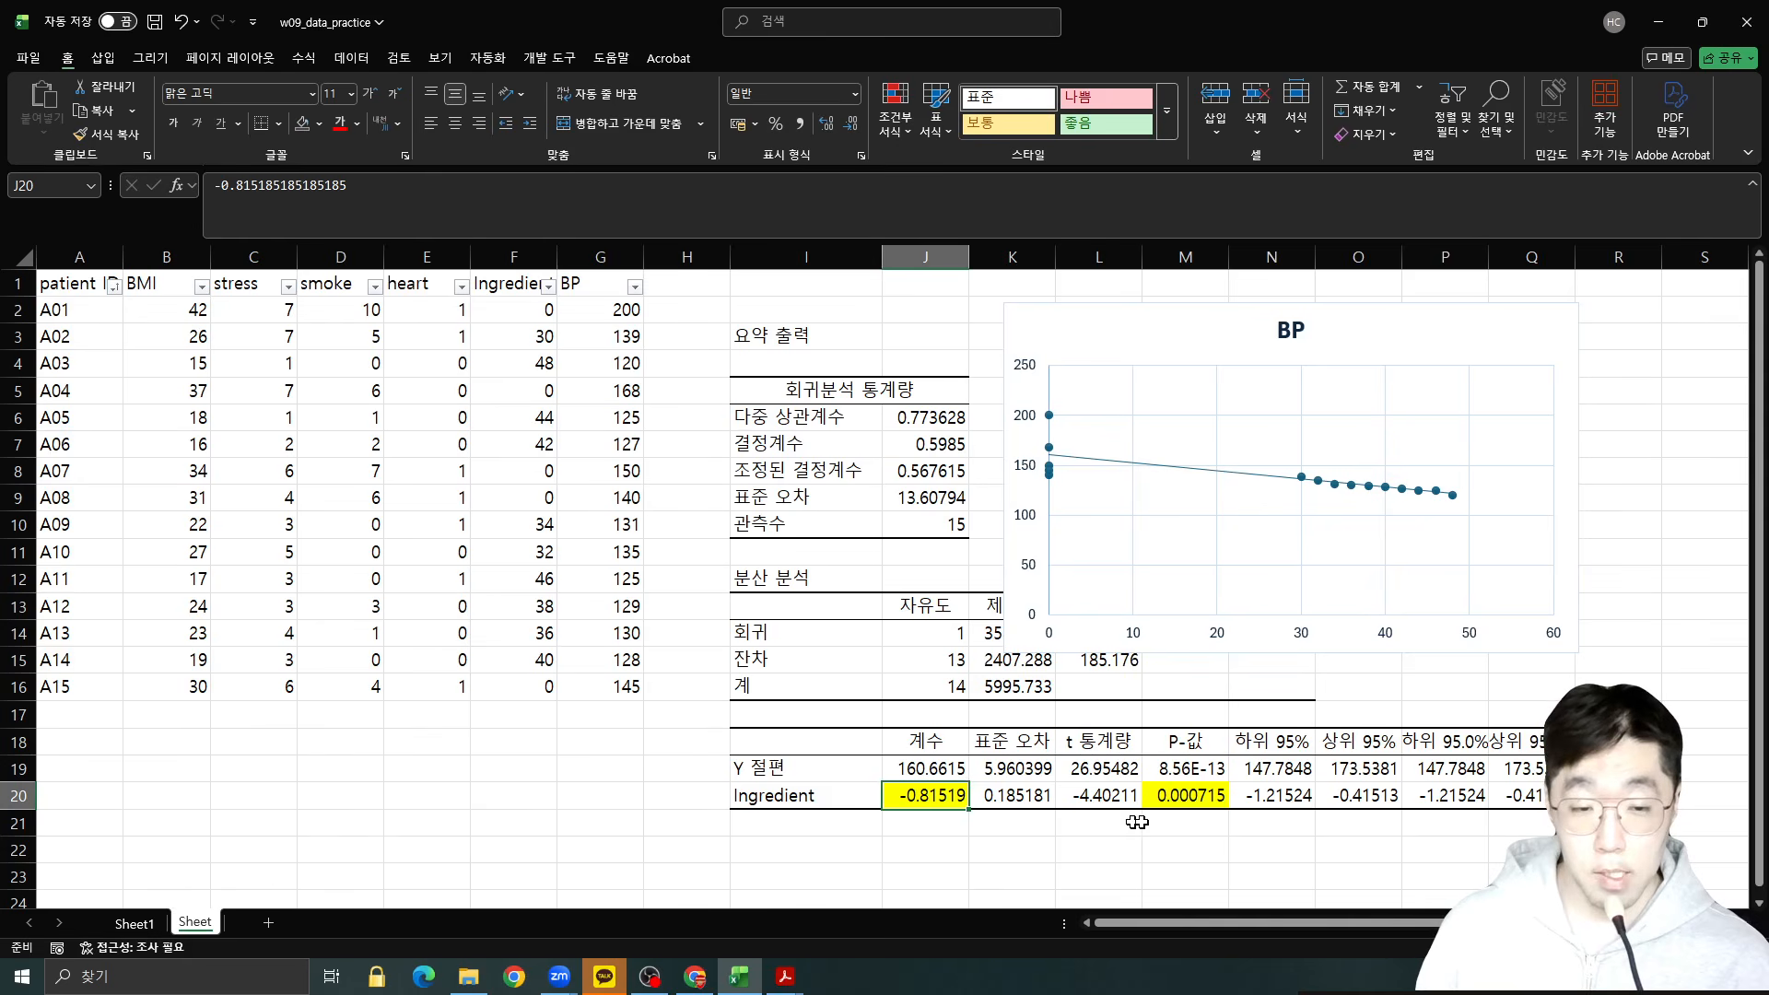
click(1207, 804)
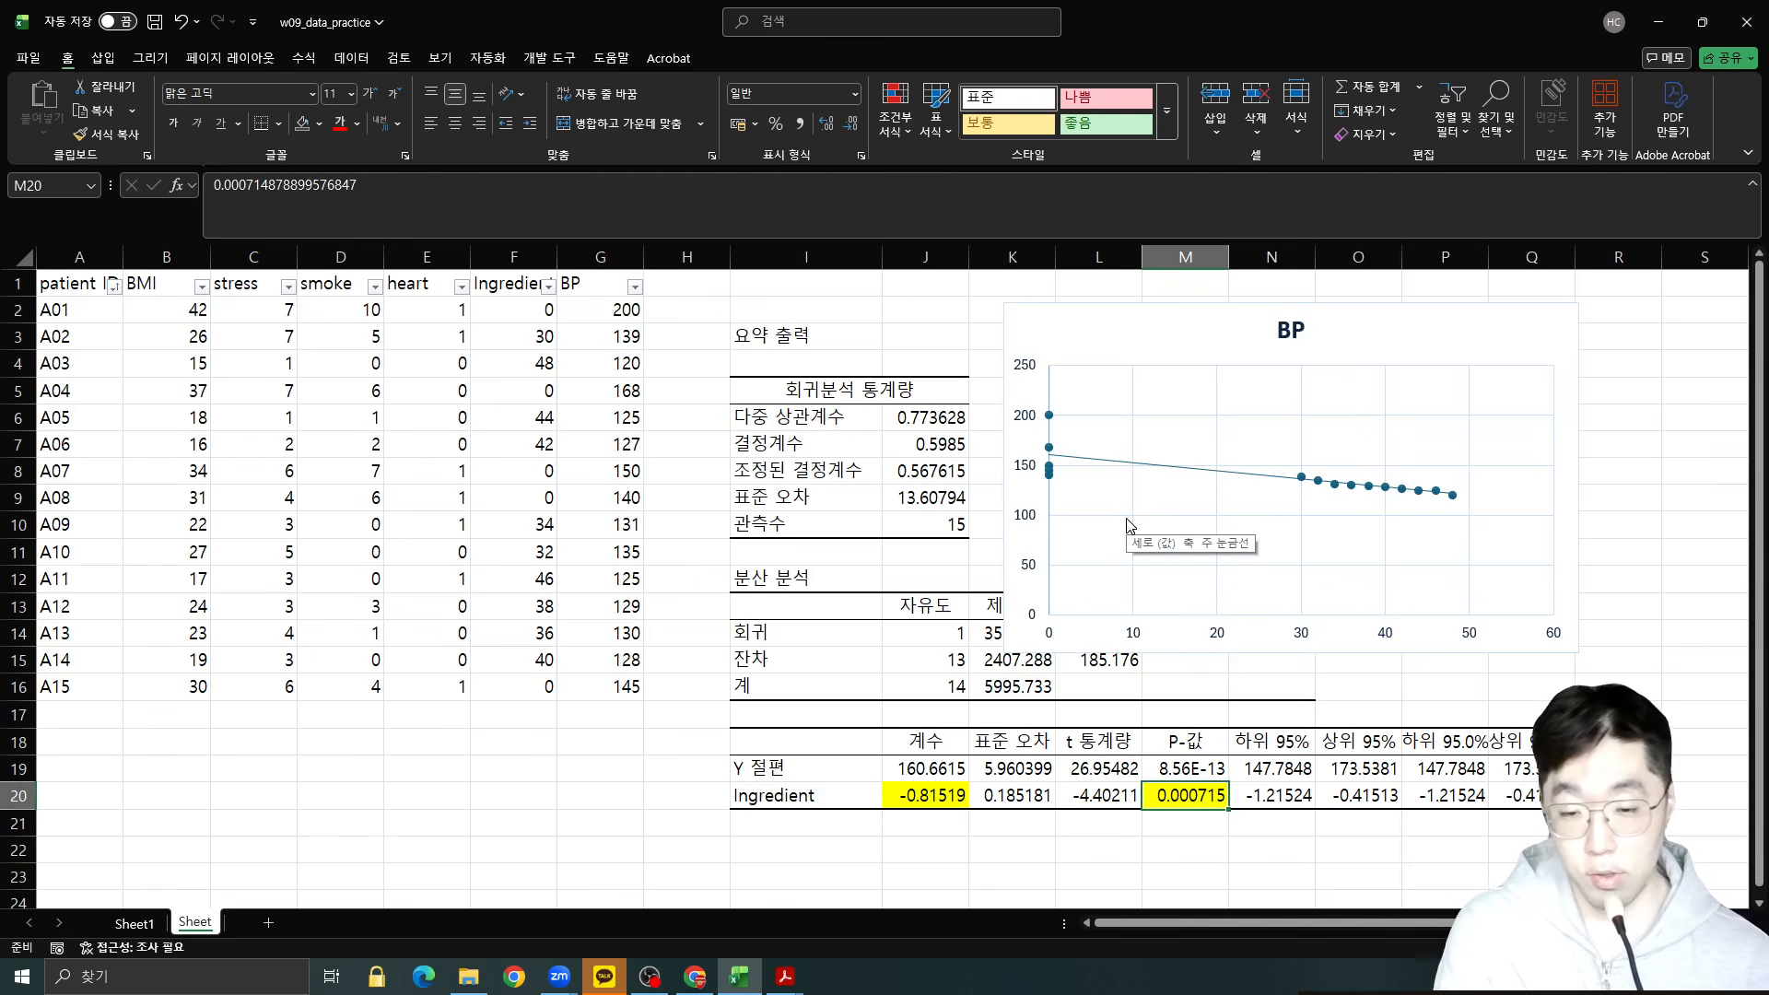
Switch to the lecture PDF in Acrobat, read the slides on real-world causality through page 12, and return to the Excel workbook.
click(785, 976)
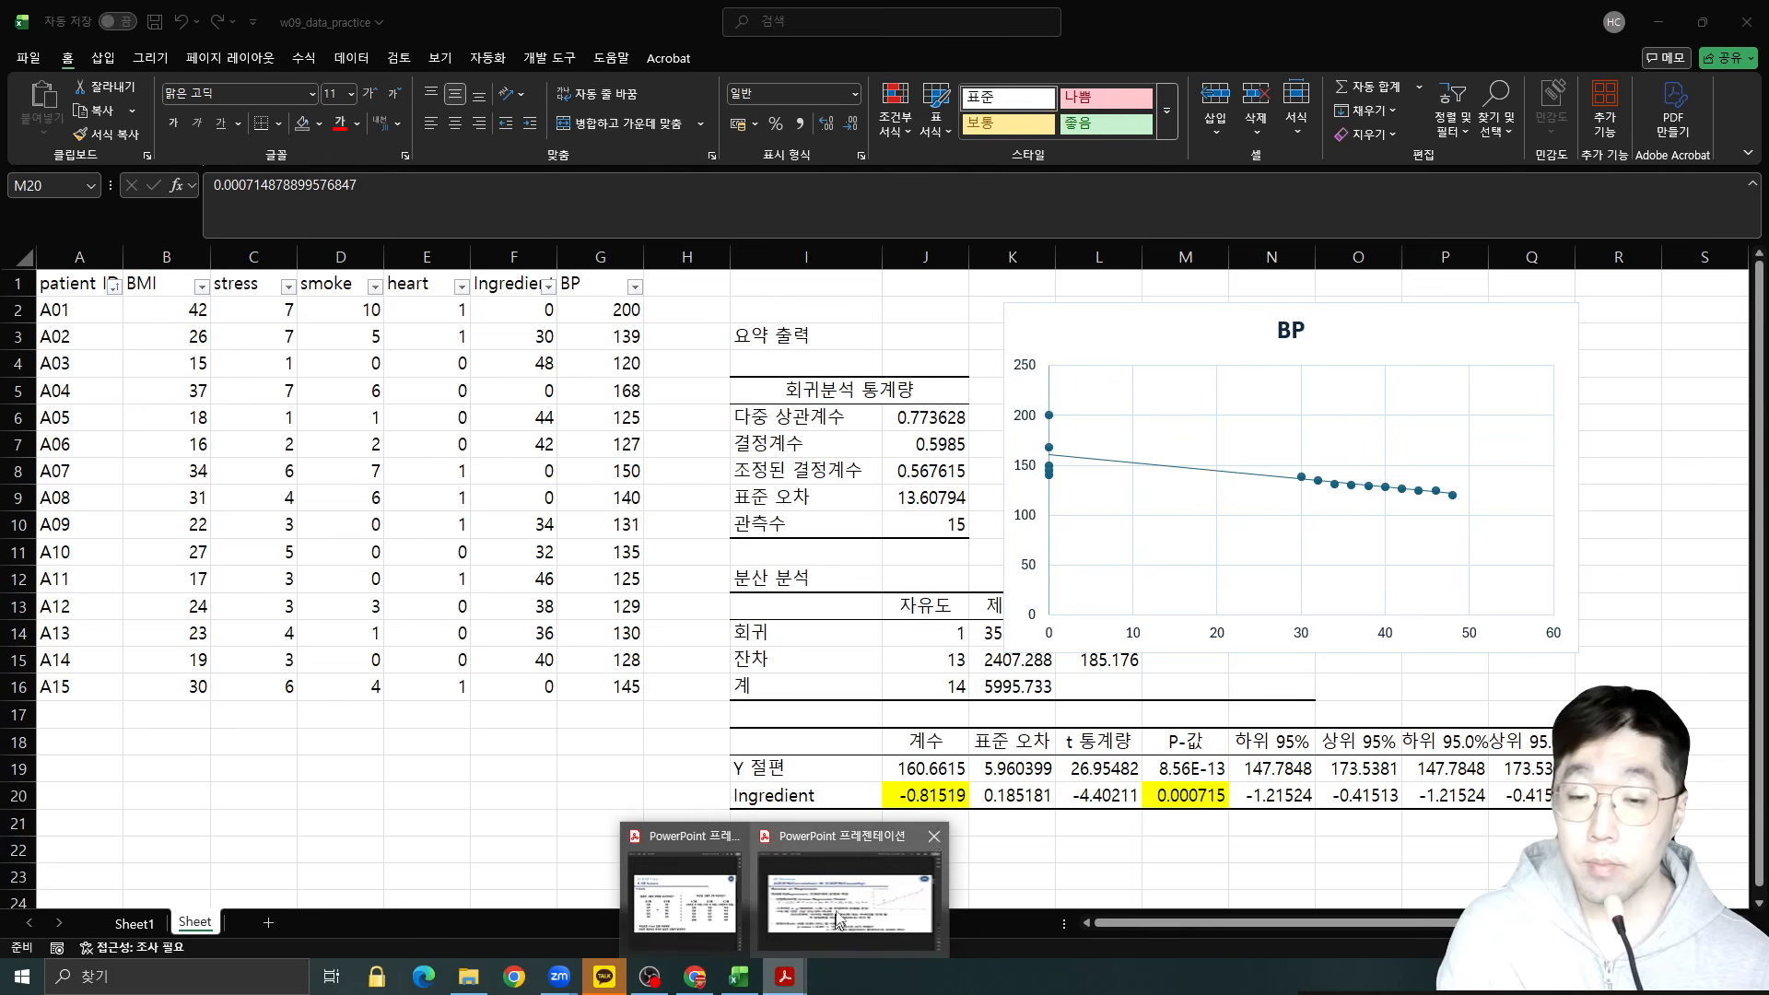
click(834, 926)
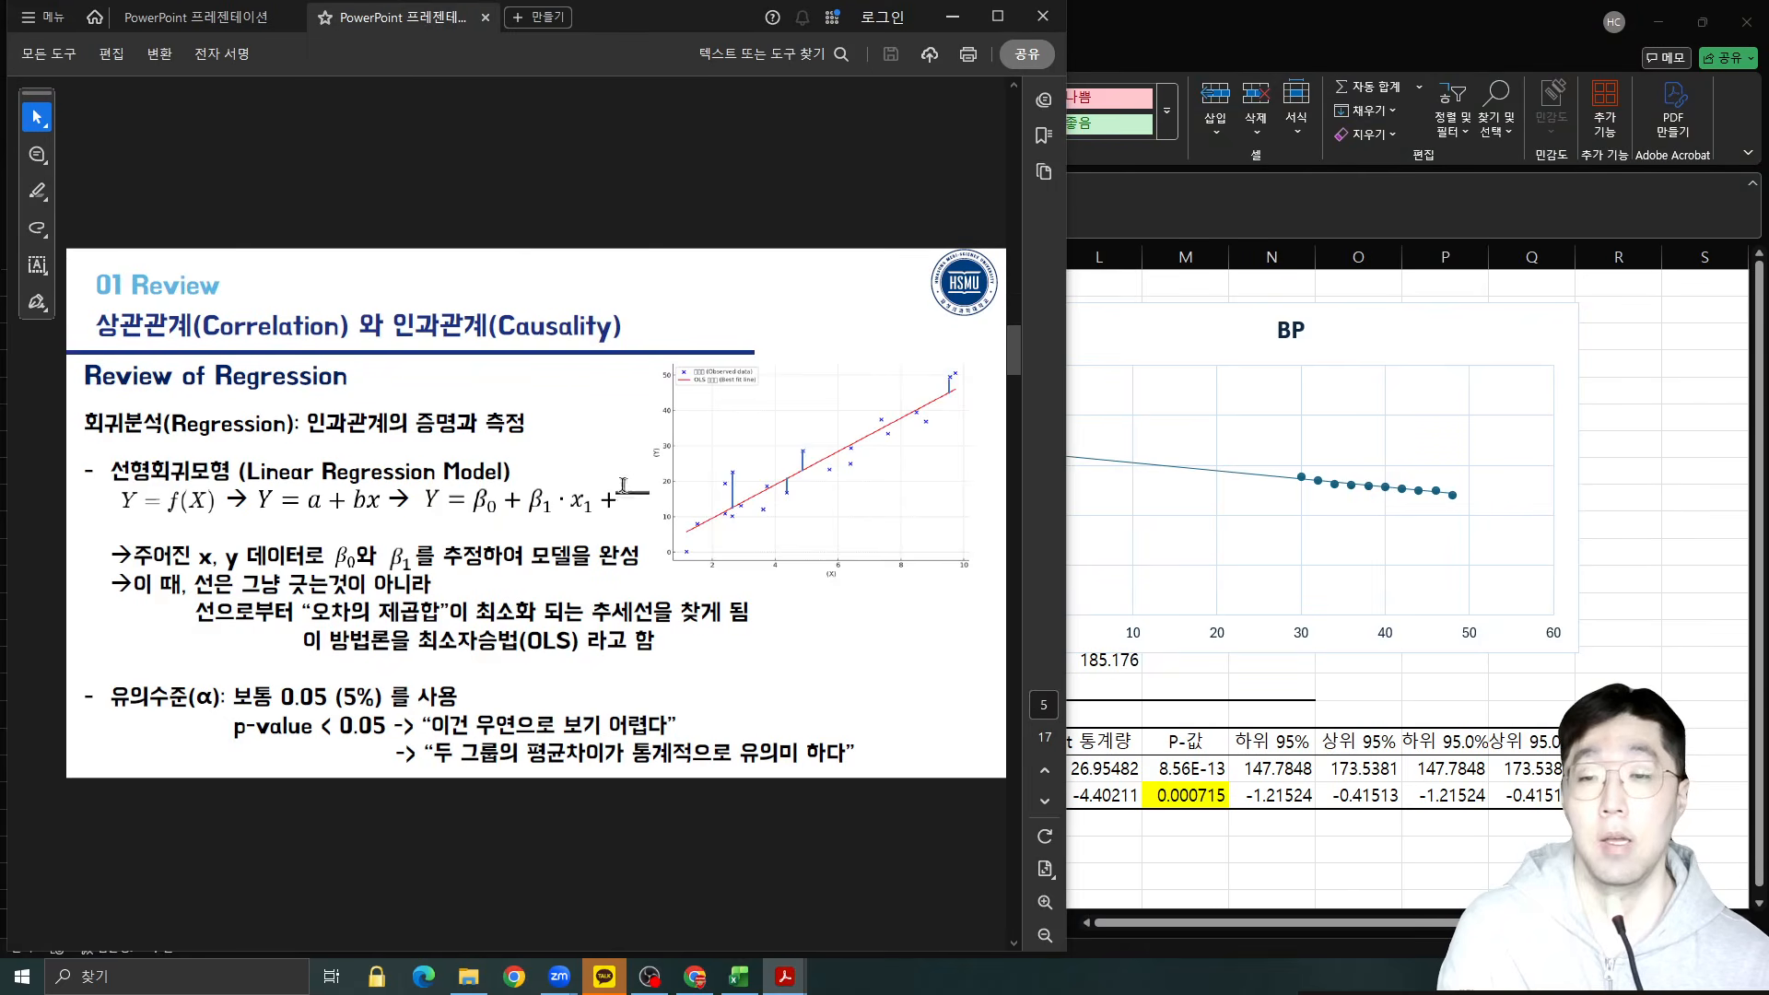
scroll(619, 486, down, 5)
scroll(619, 487, down, 1)
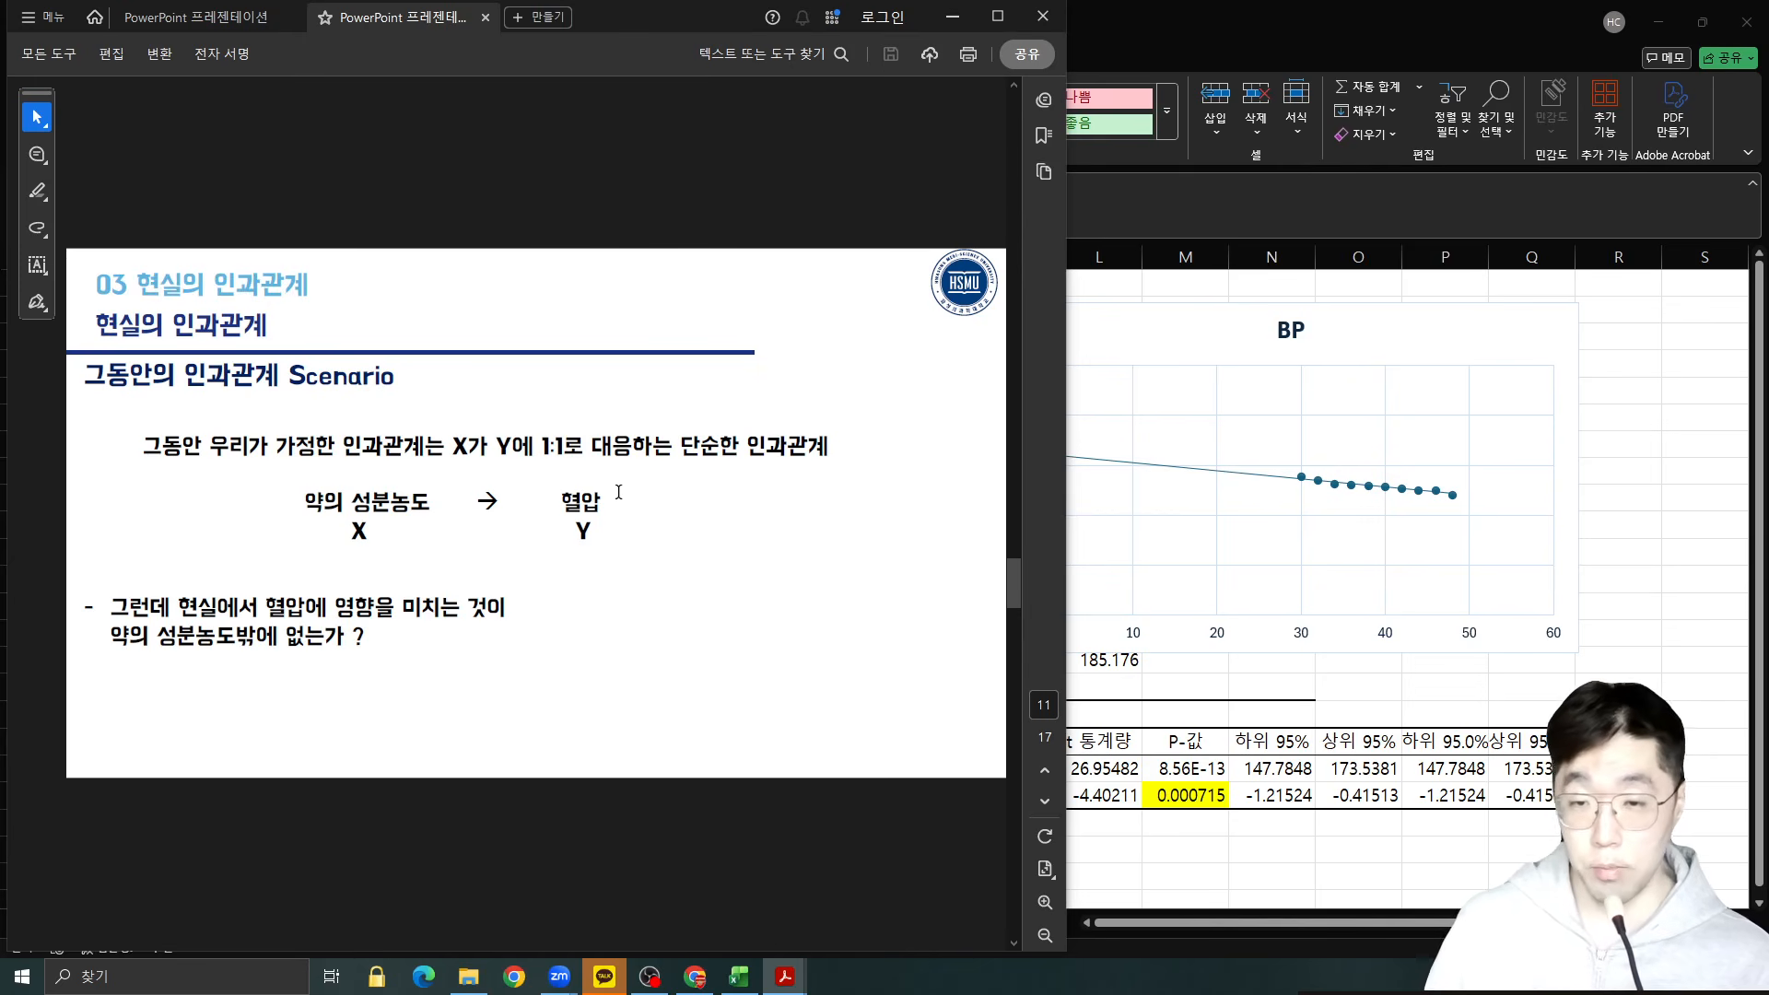
scroll(610, 486, down, 1)
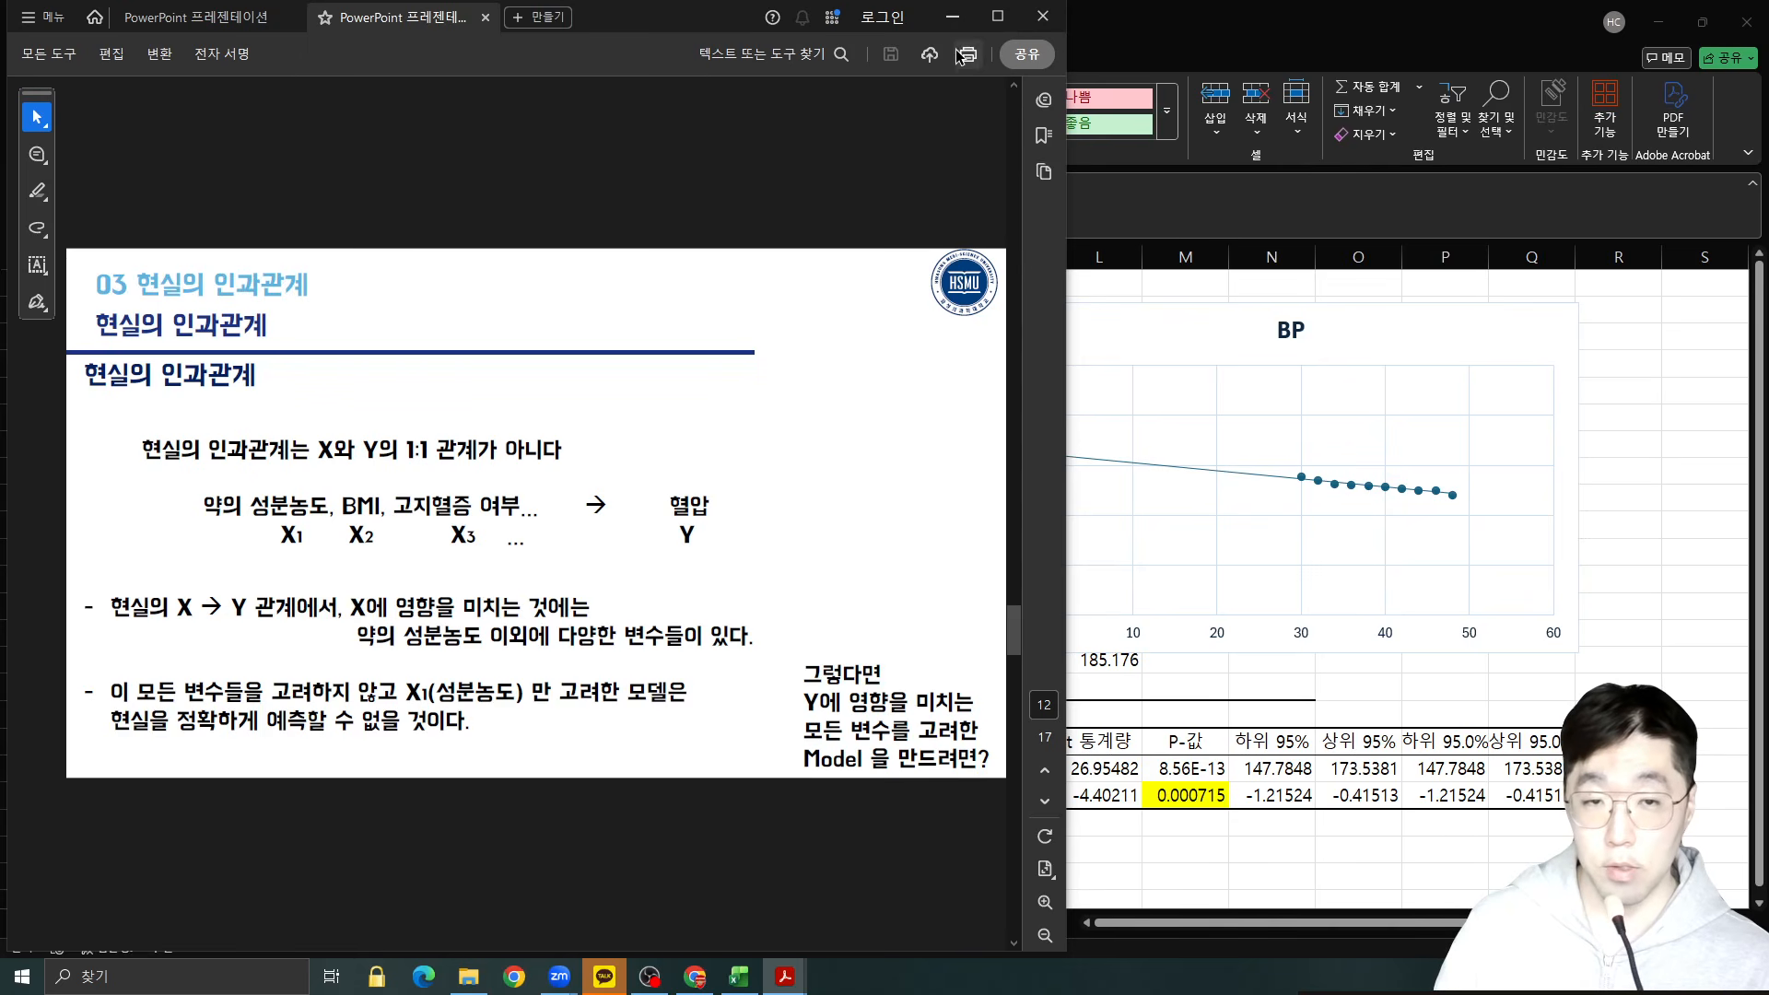
click(955, 20)
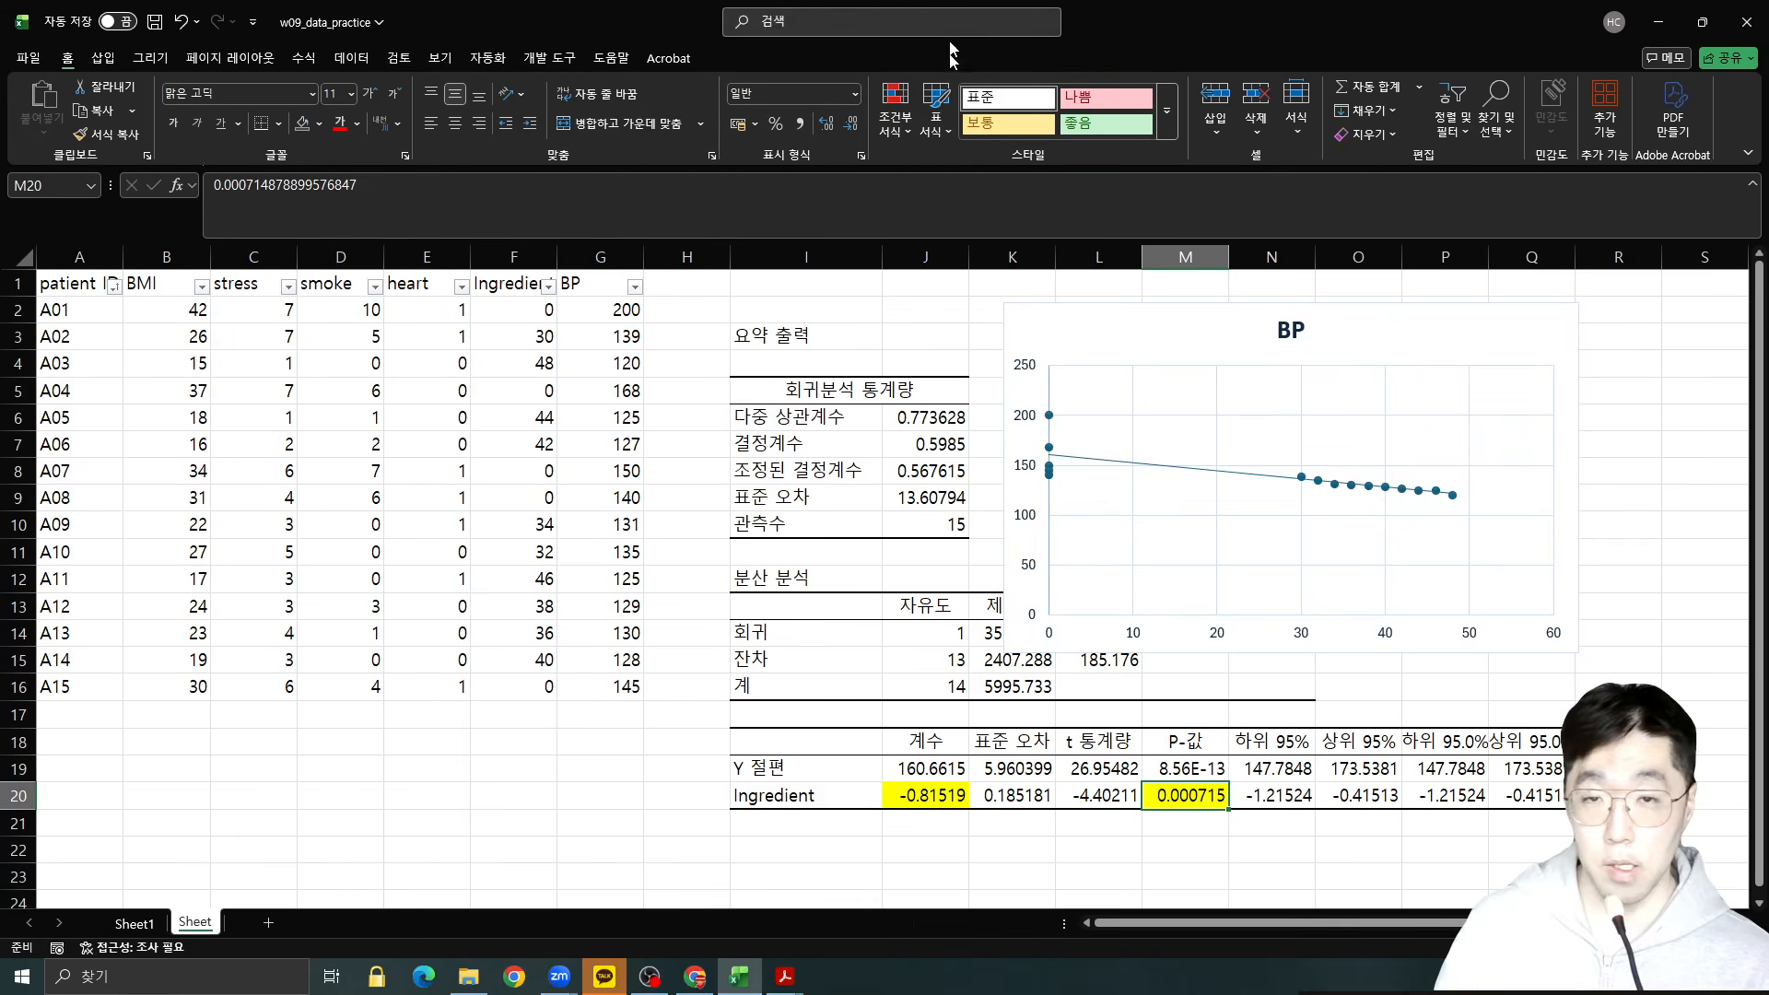
Examine the BMI, stress, smoke and heart columns alongside Ingredient as possible additional factors influencing BP.
drag(502, 290, 542, 691)
click(164, 286)
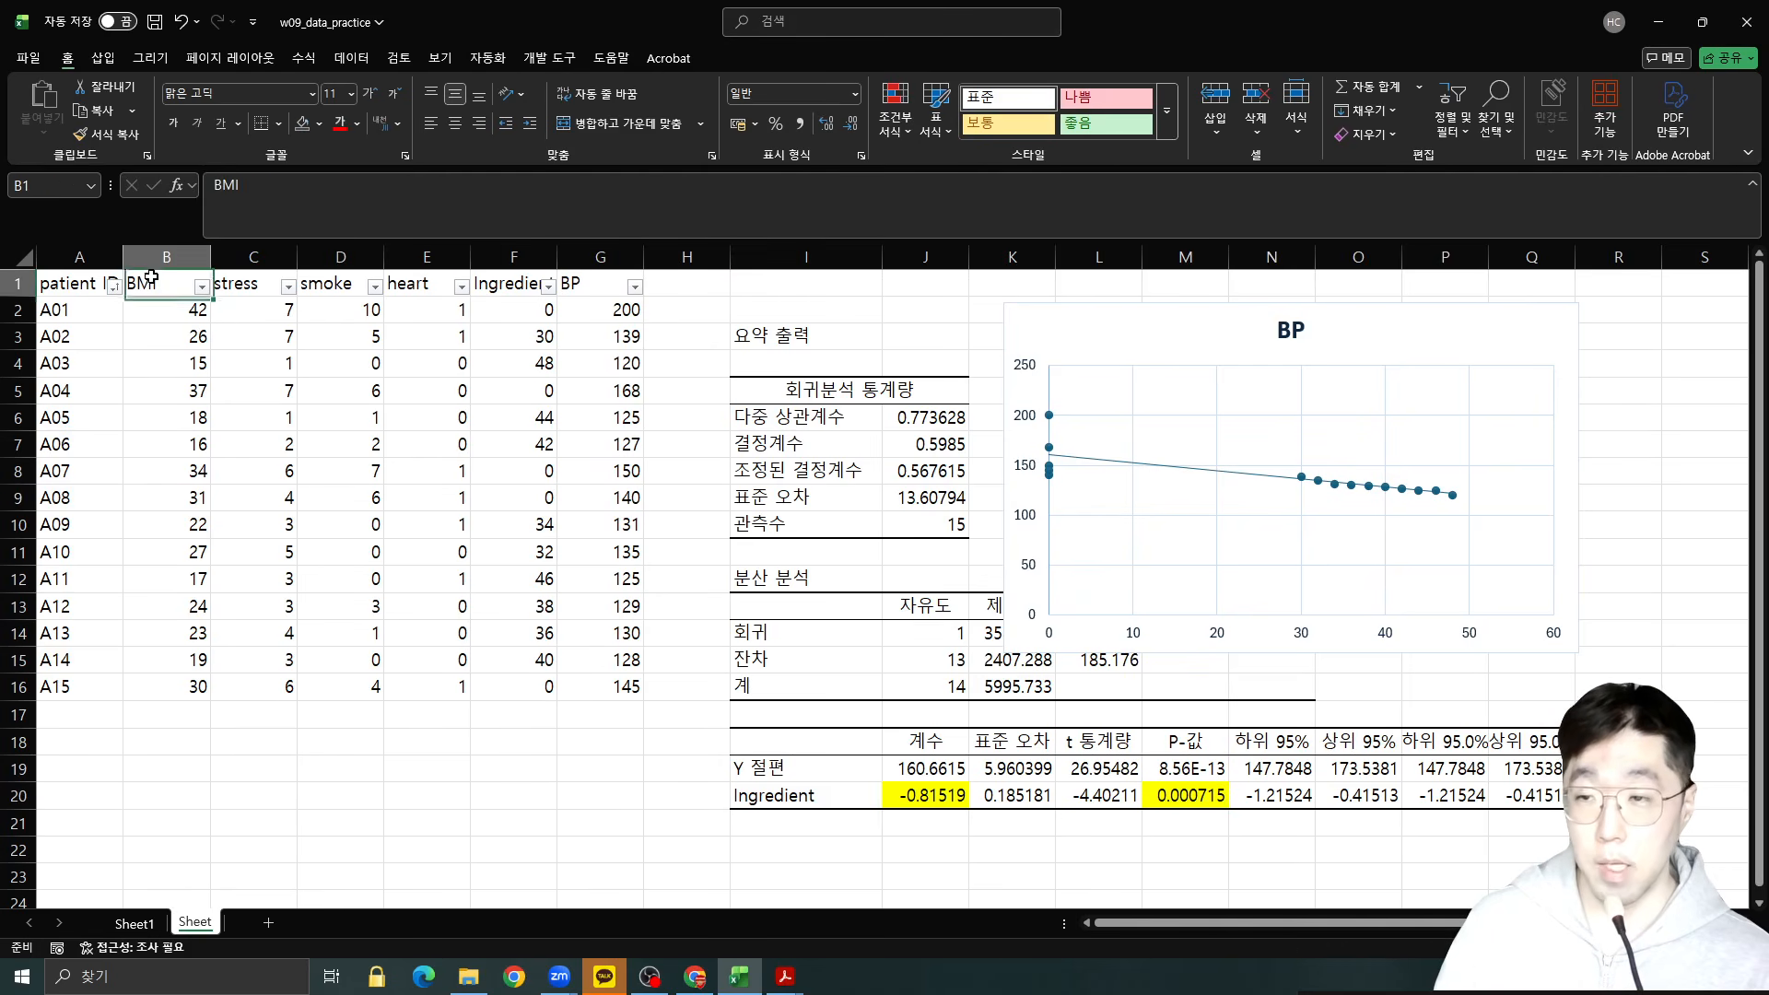
click(248, 289)
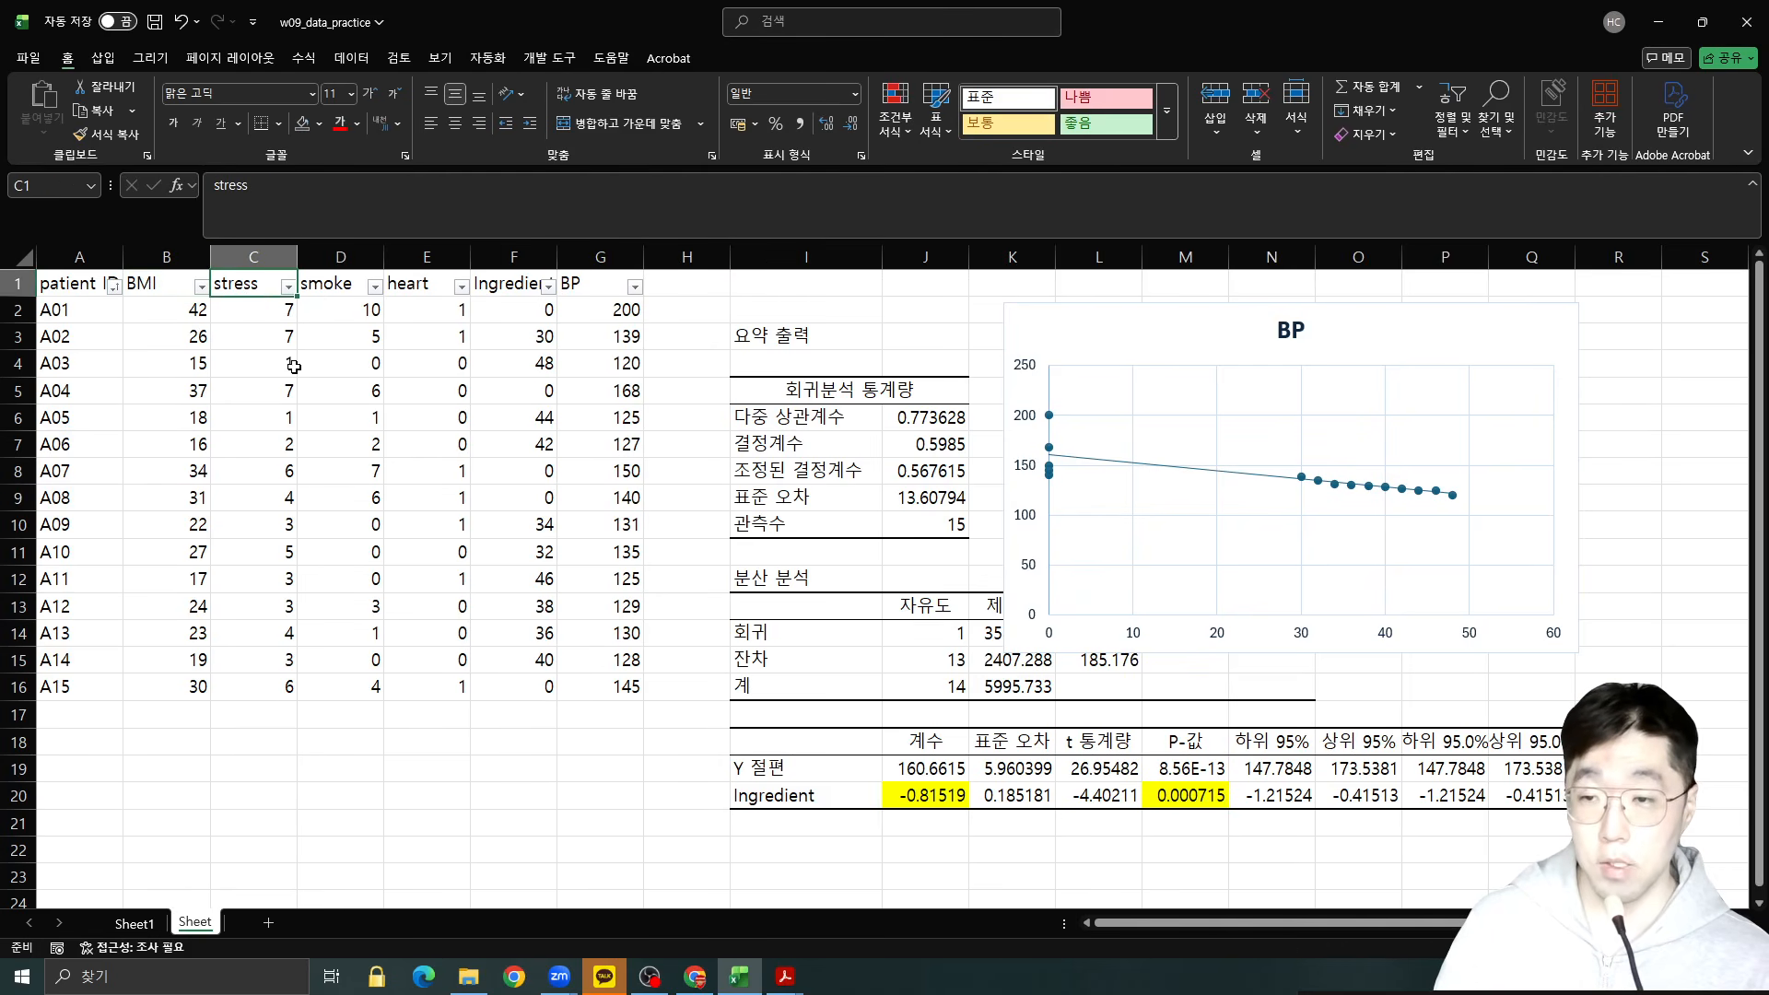
click(293, 693)
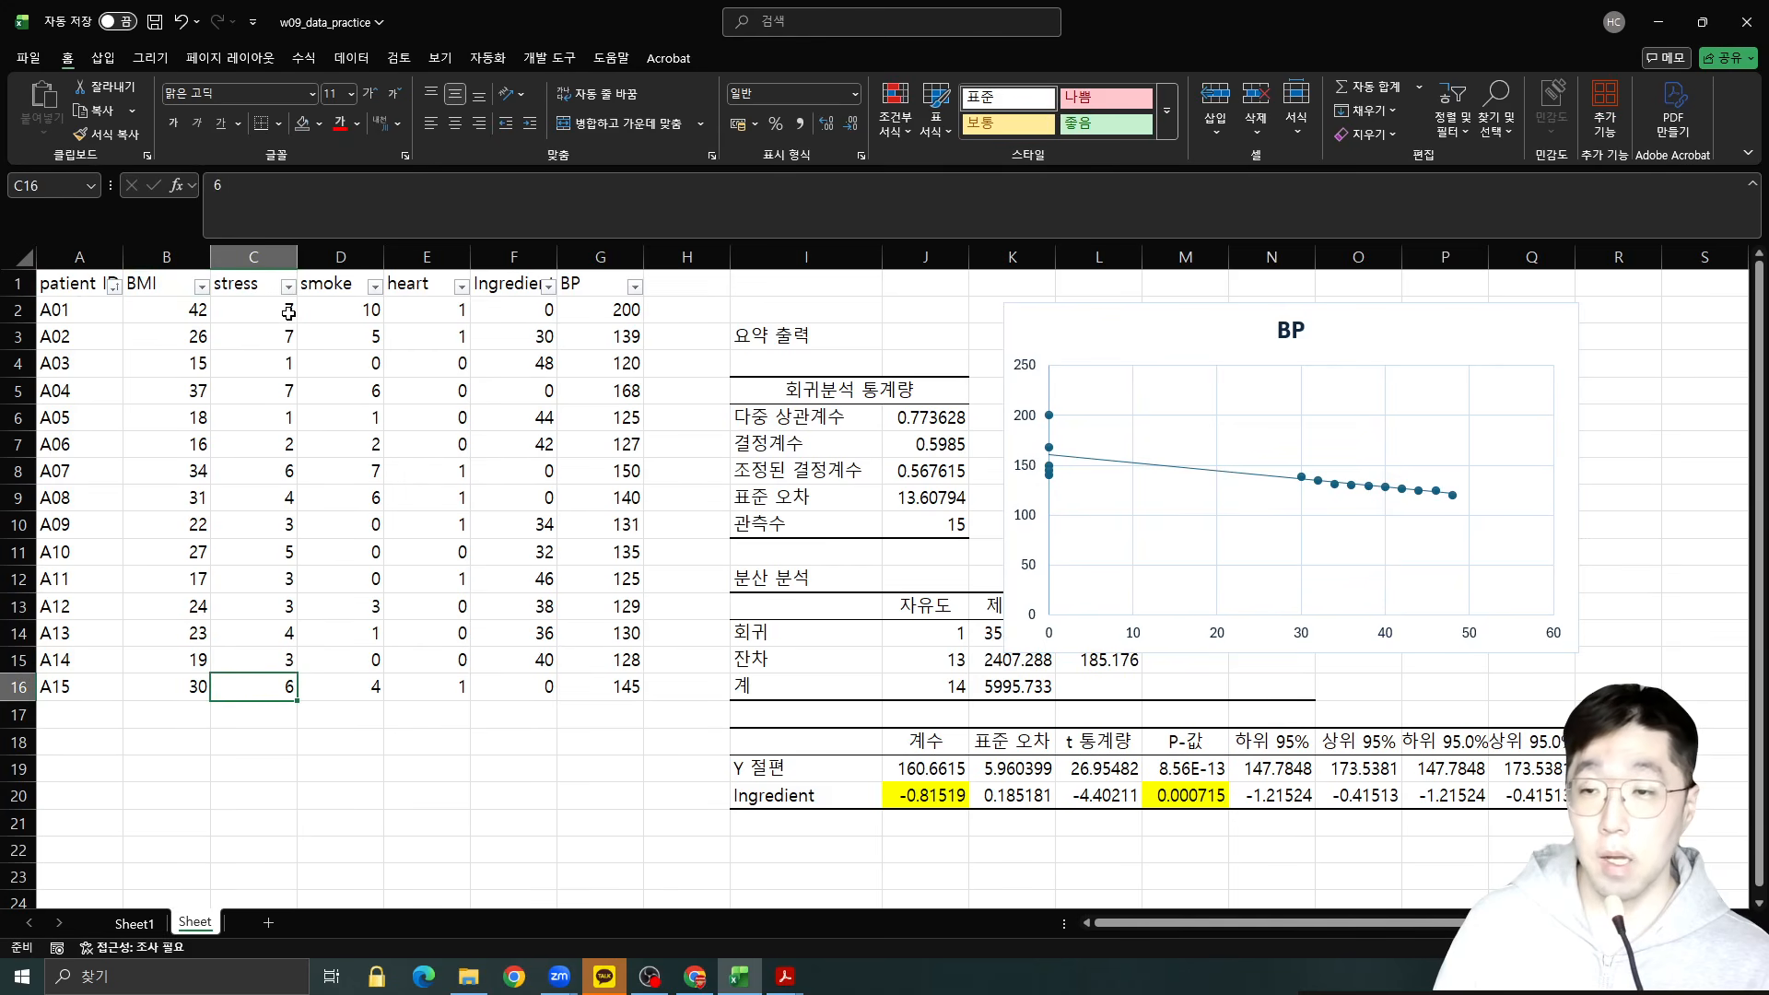
click(291, 315)
click(273, 288)
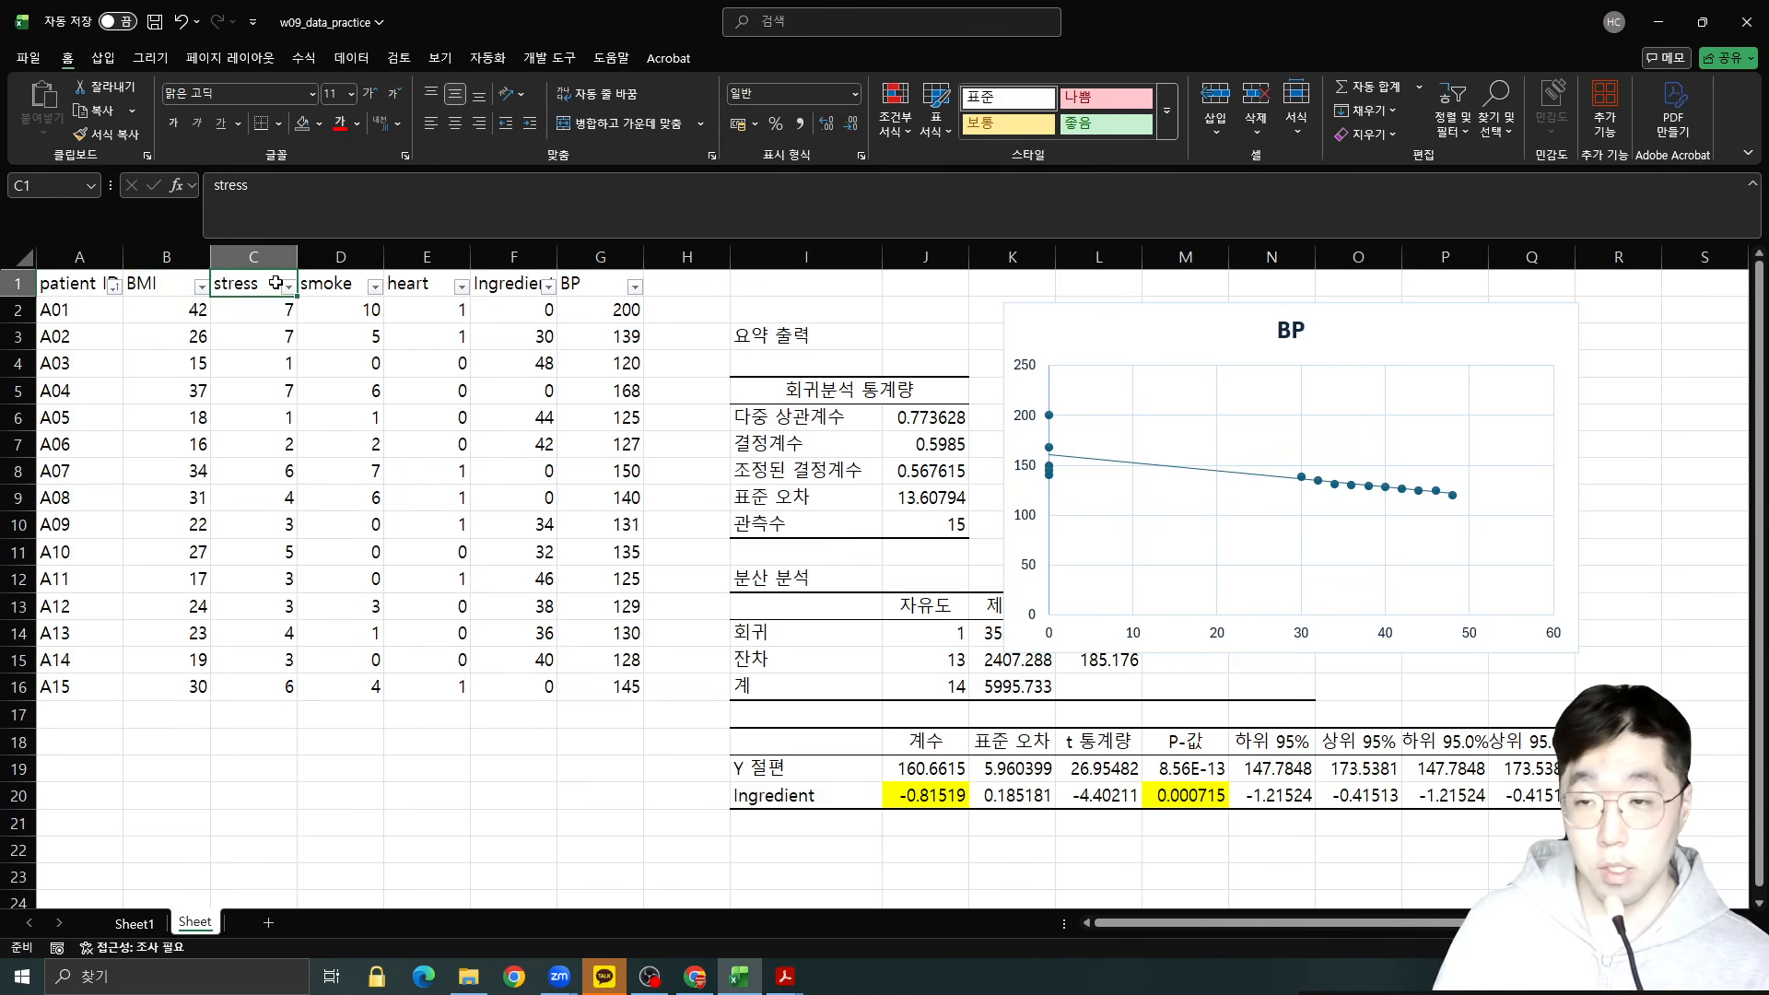
click(337, 287)
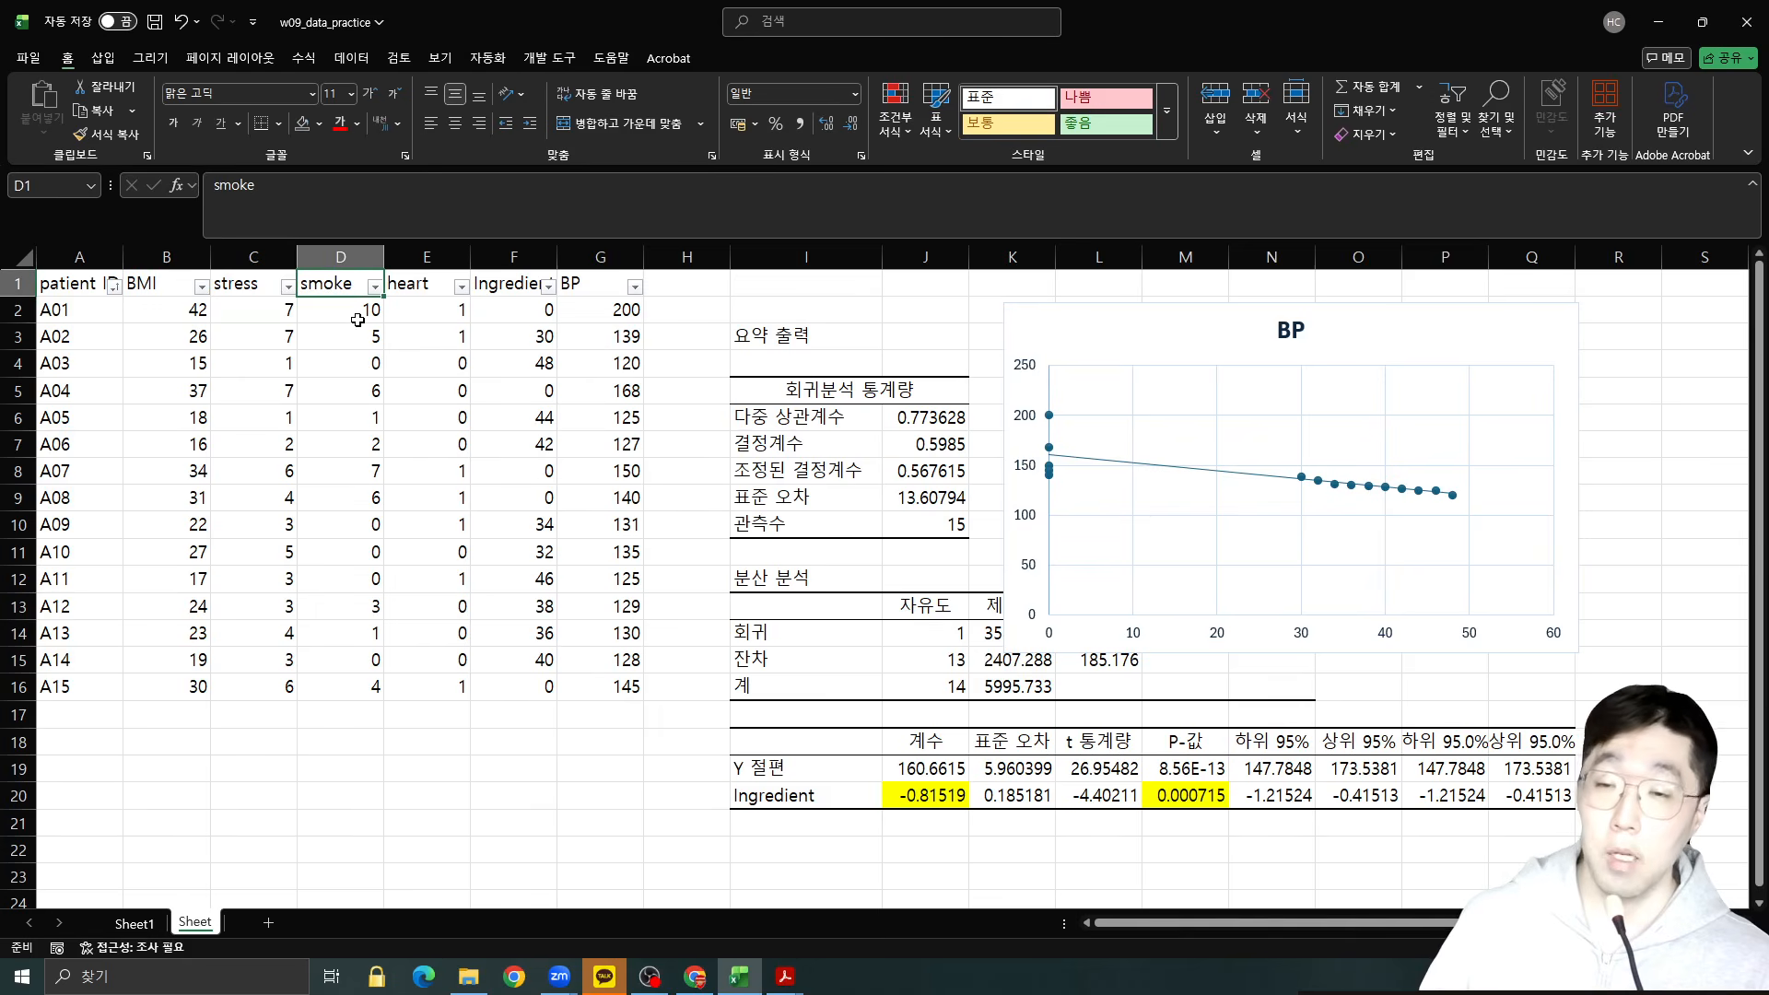
click(358, 319)
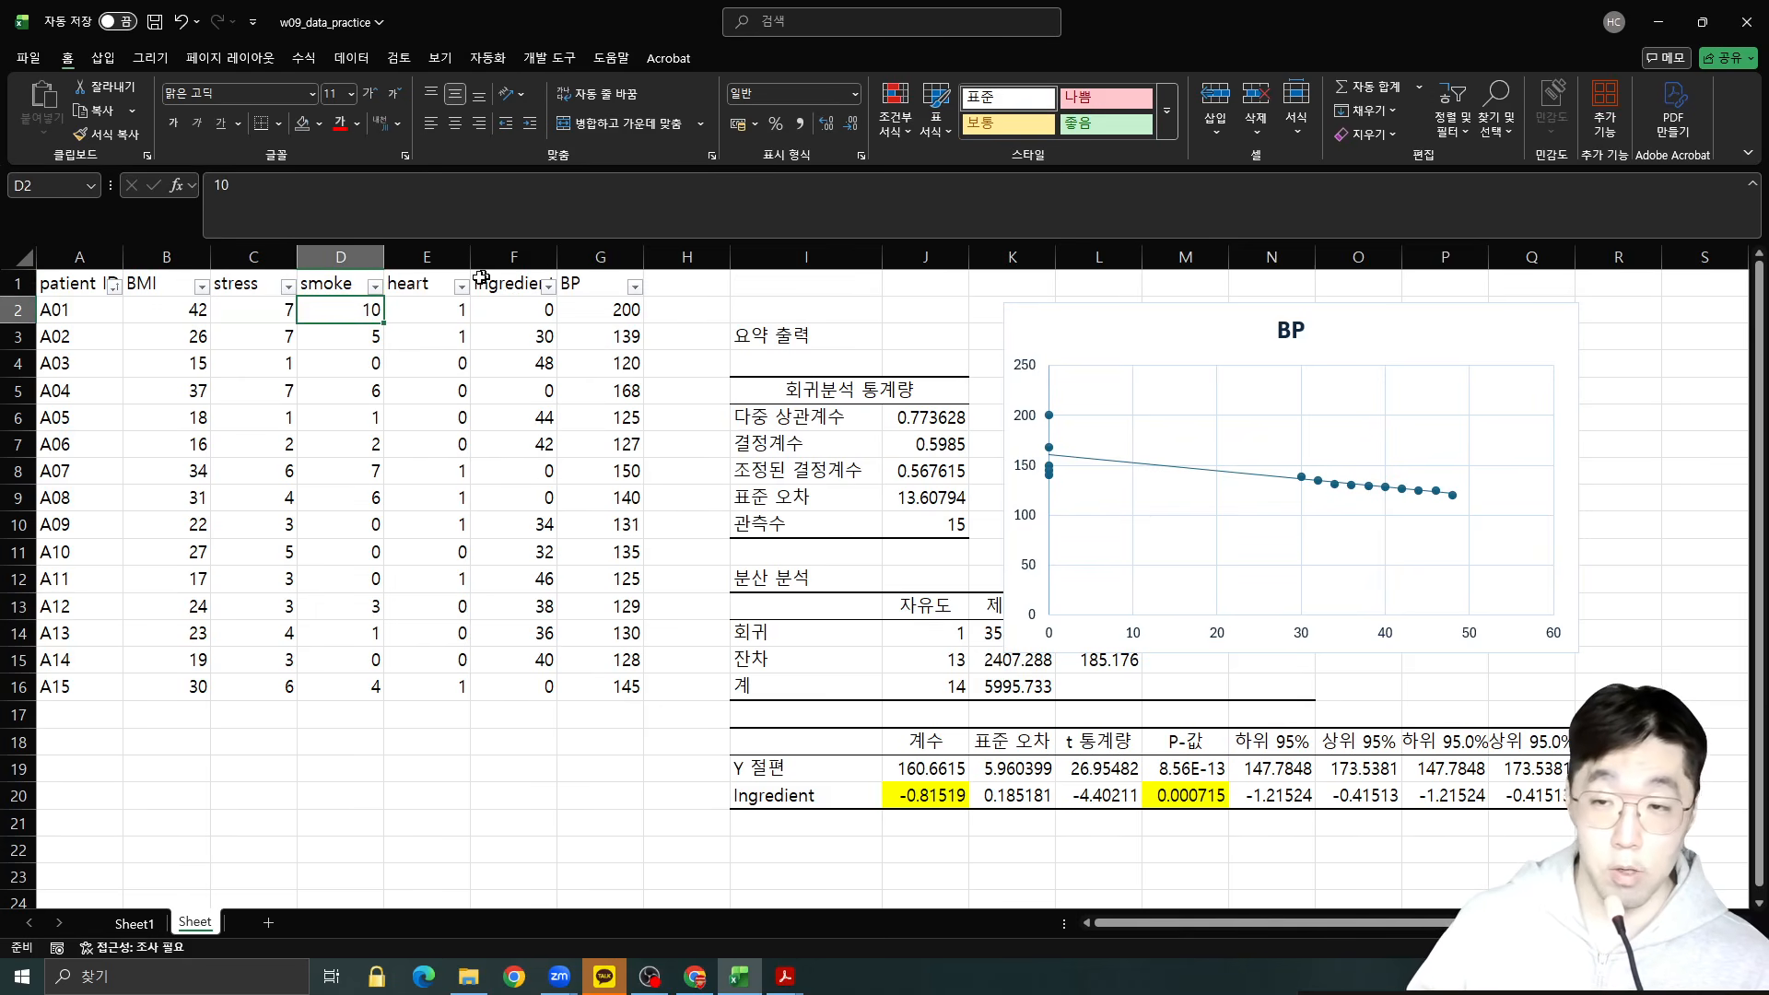
click(345, 348)
click(353, 392)
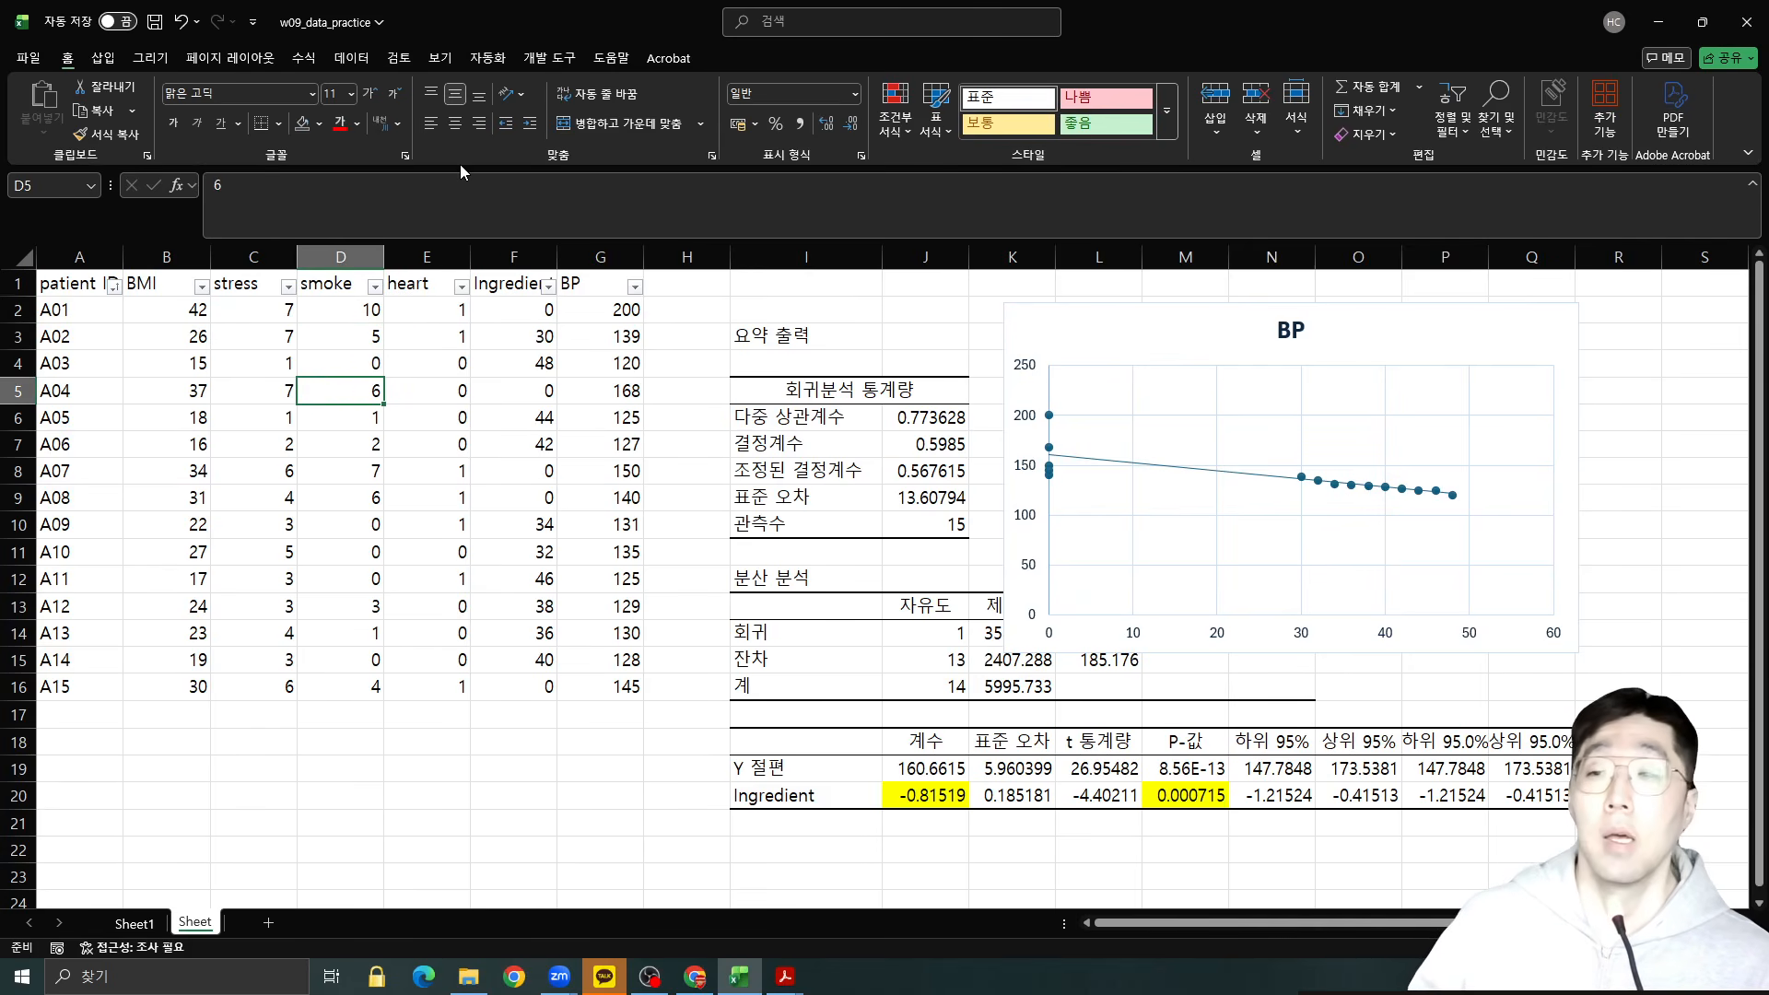
click(444, 316)
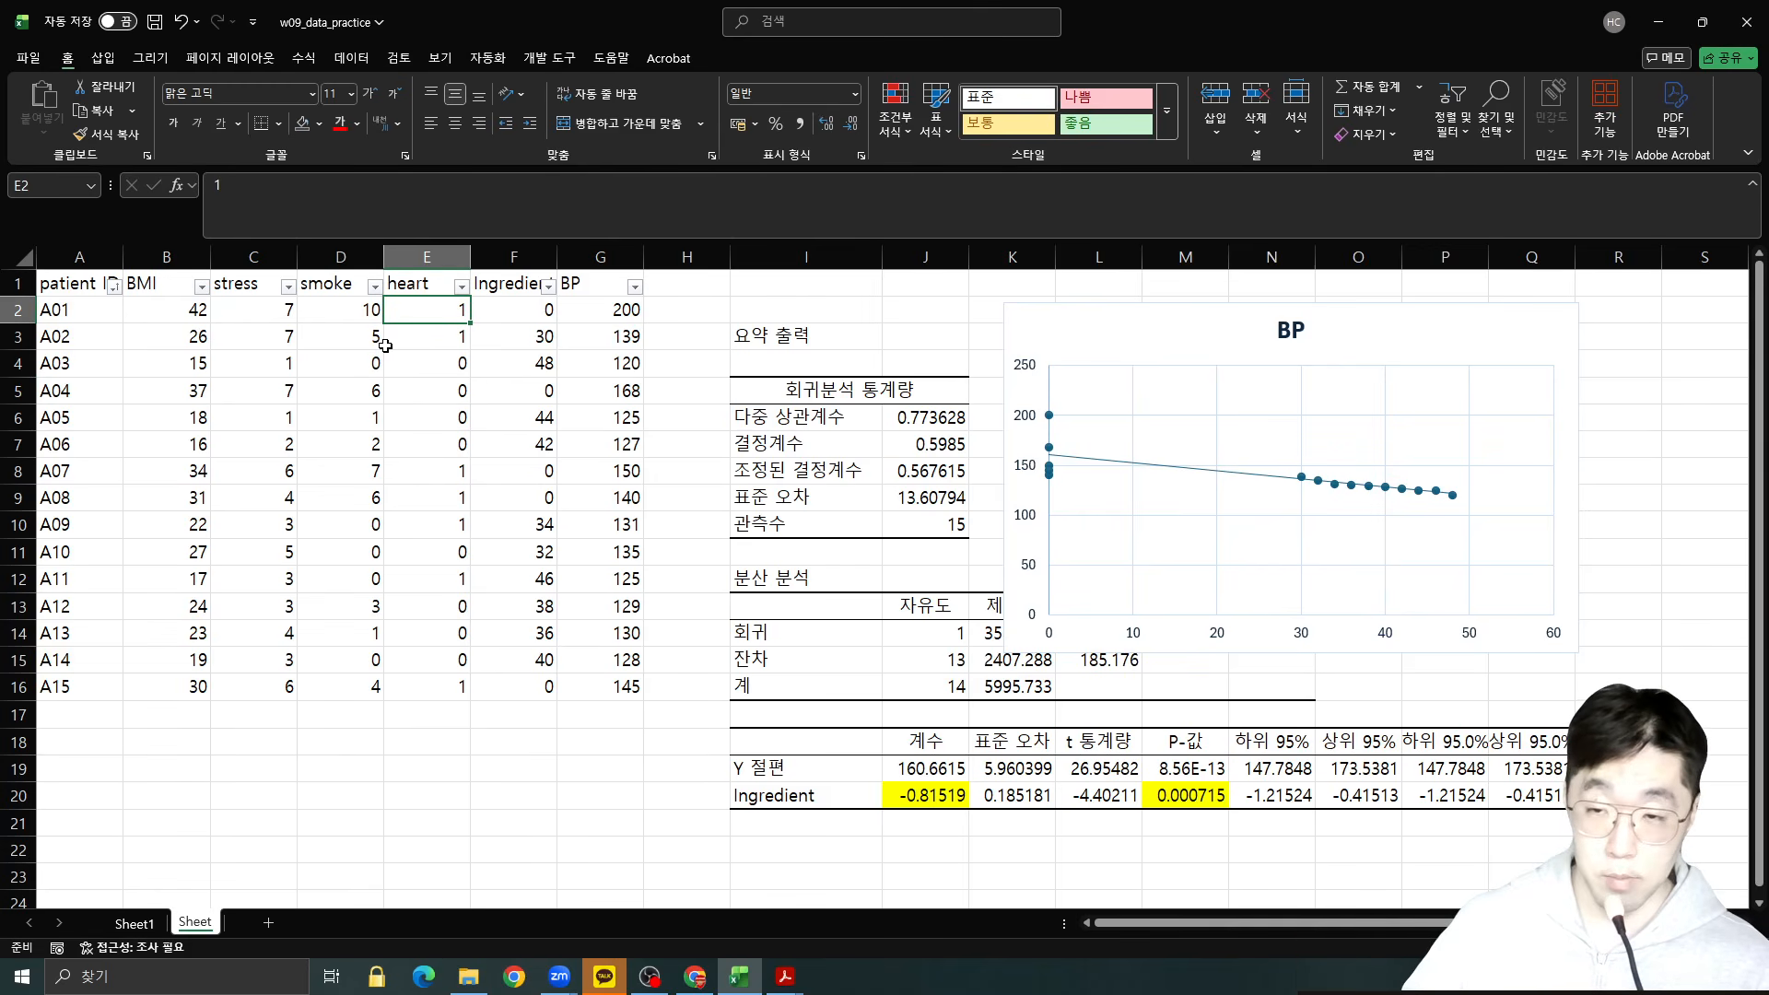
click(432, 370)
mouse_move(622, 988)
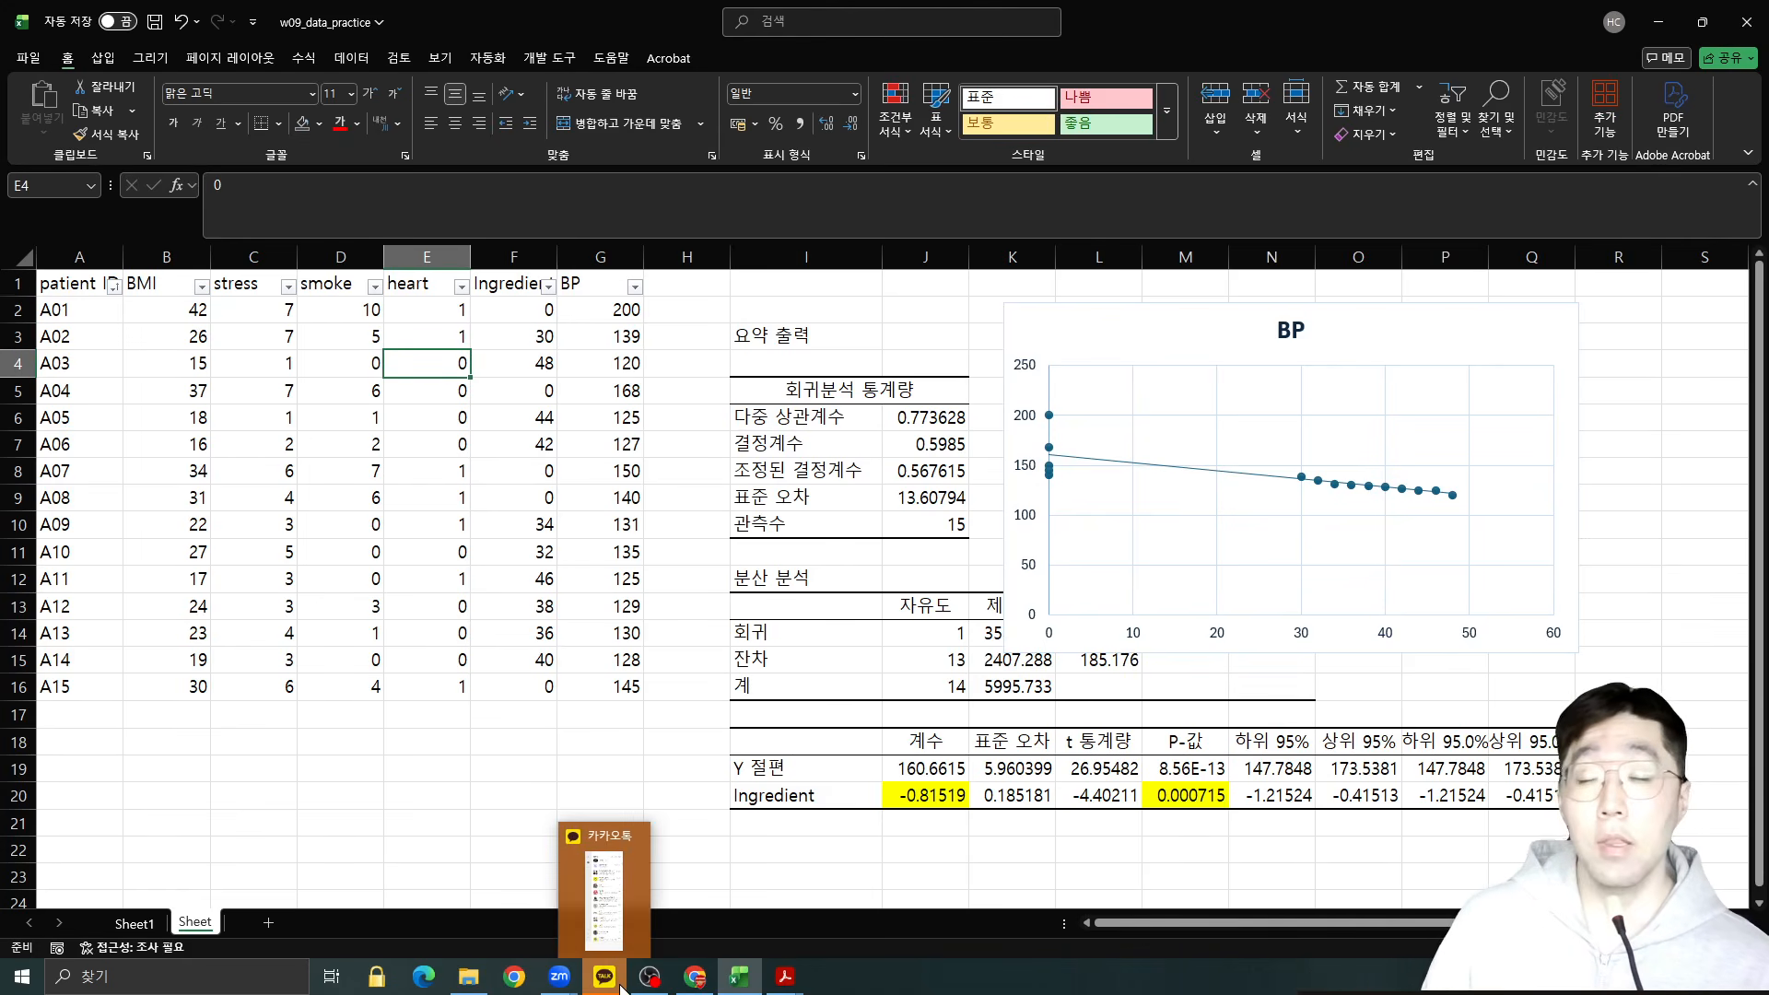
drag(161, 284, 442, 689)
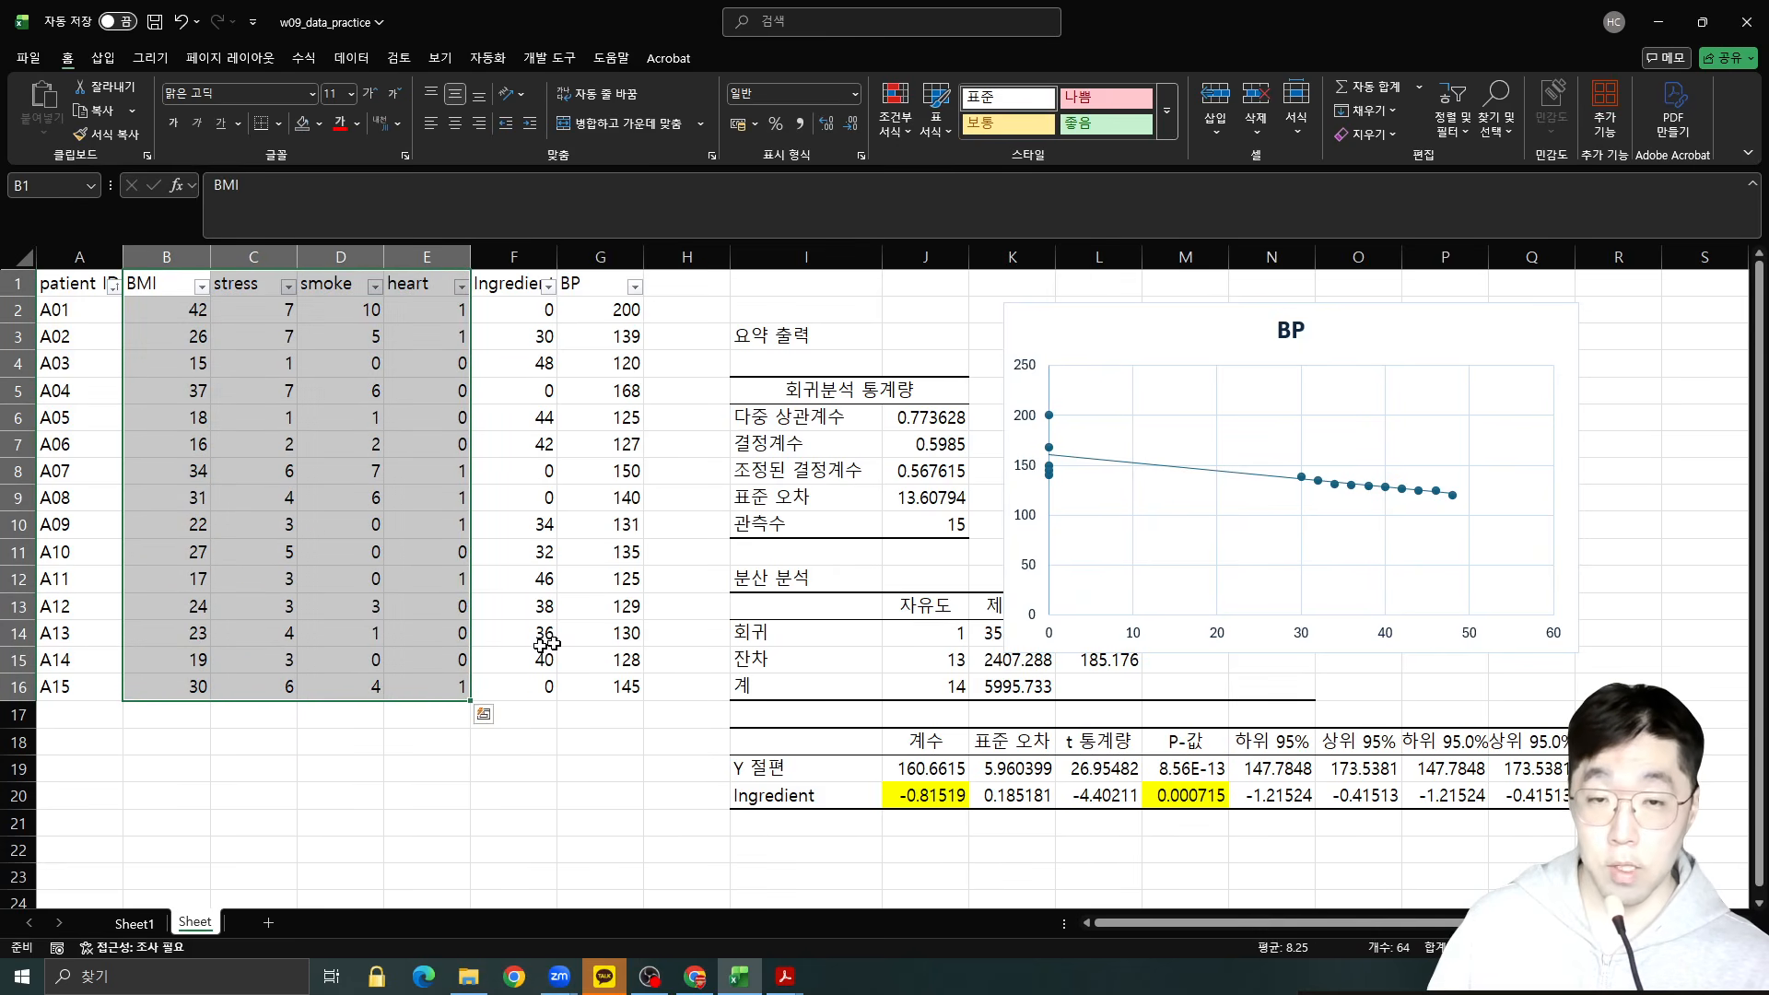
Delete the BP scatter chart and move the existing regression output so that it starts at cell V3.
click(841, 249)
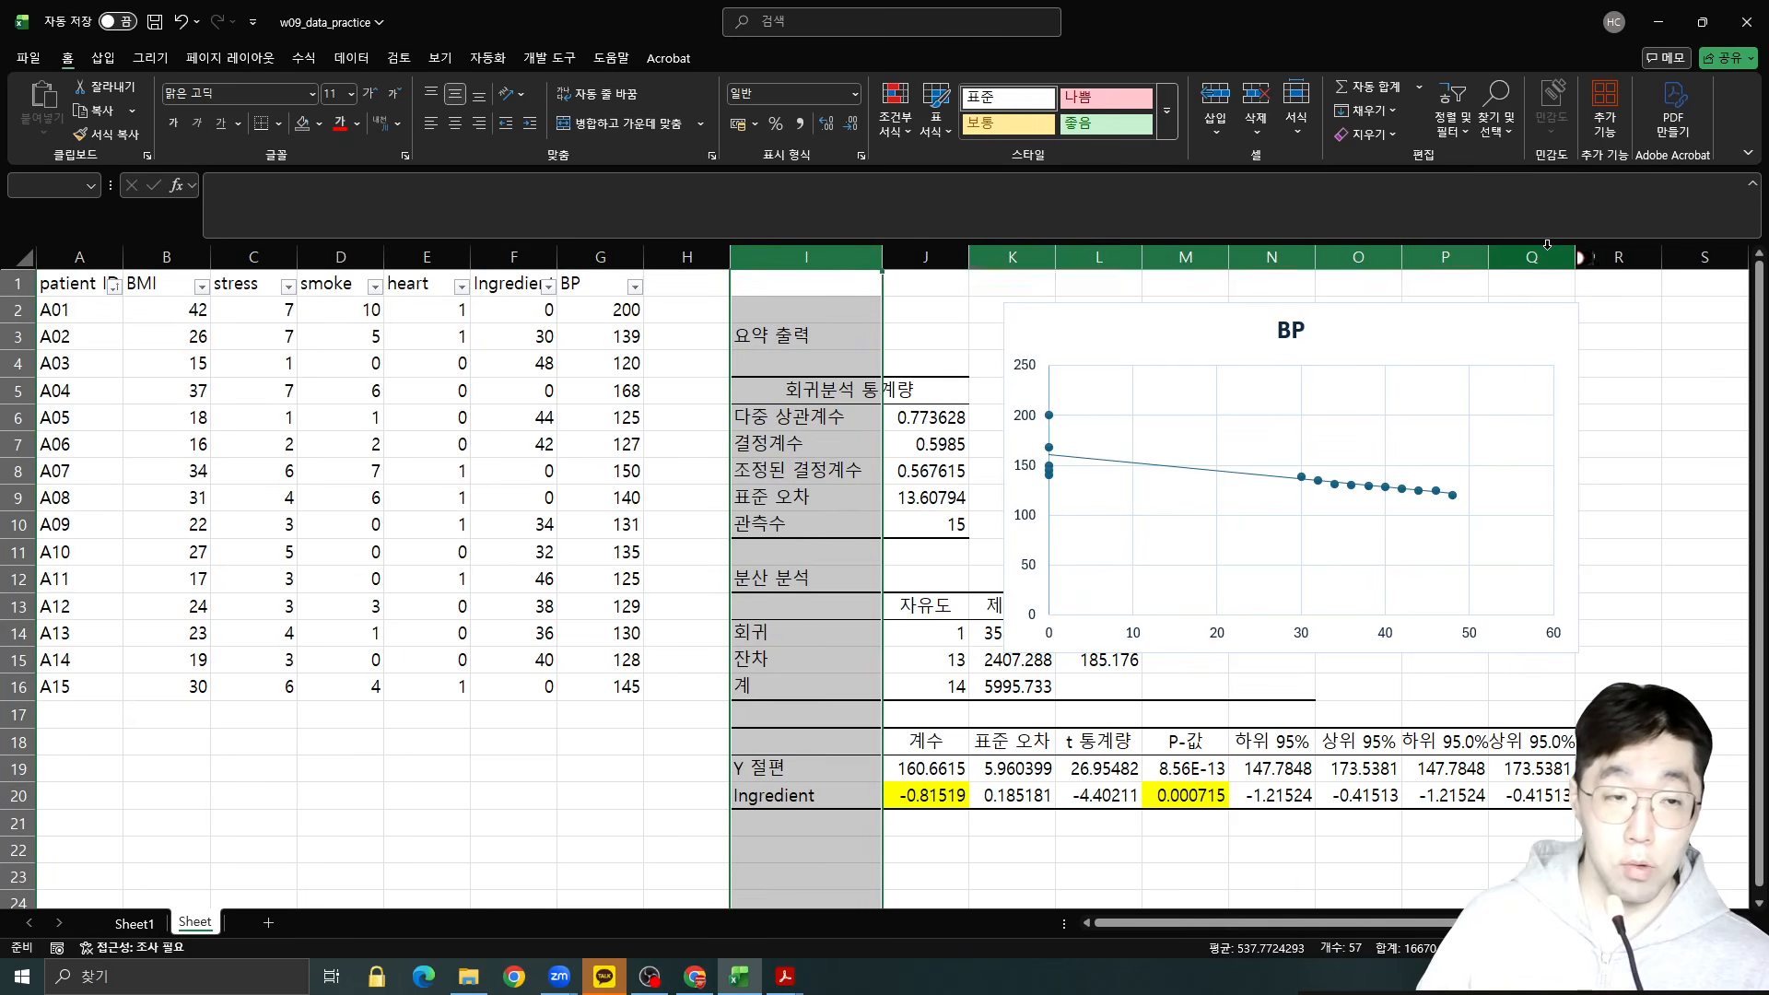
click(1230, 322)
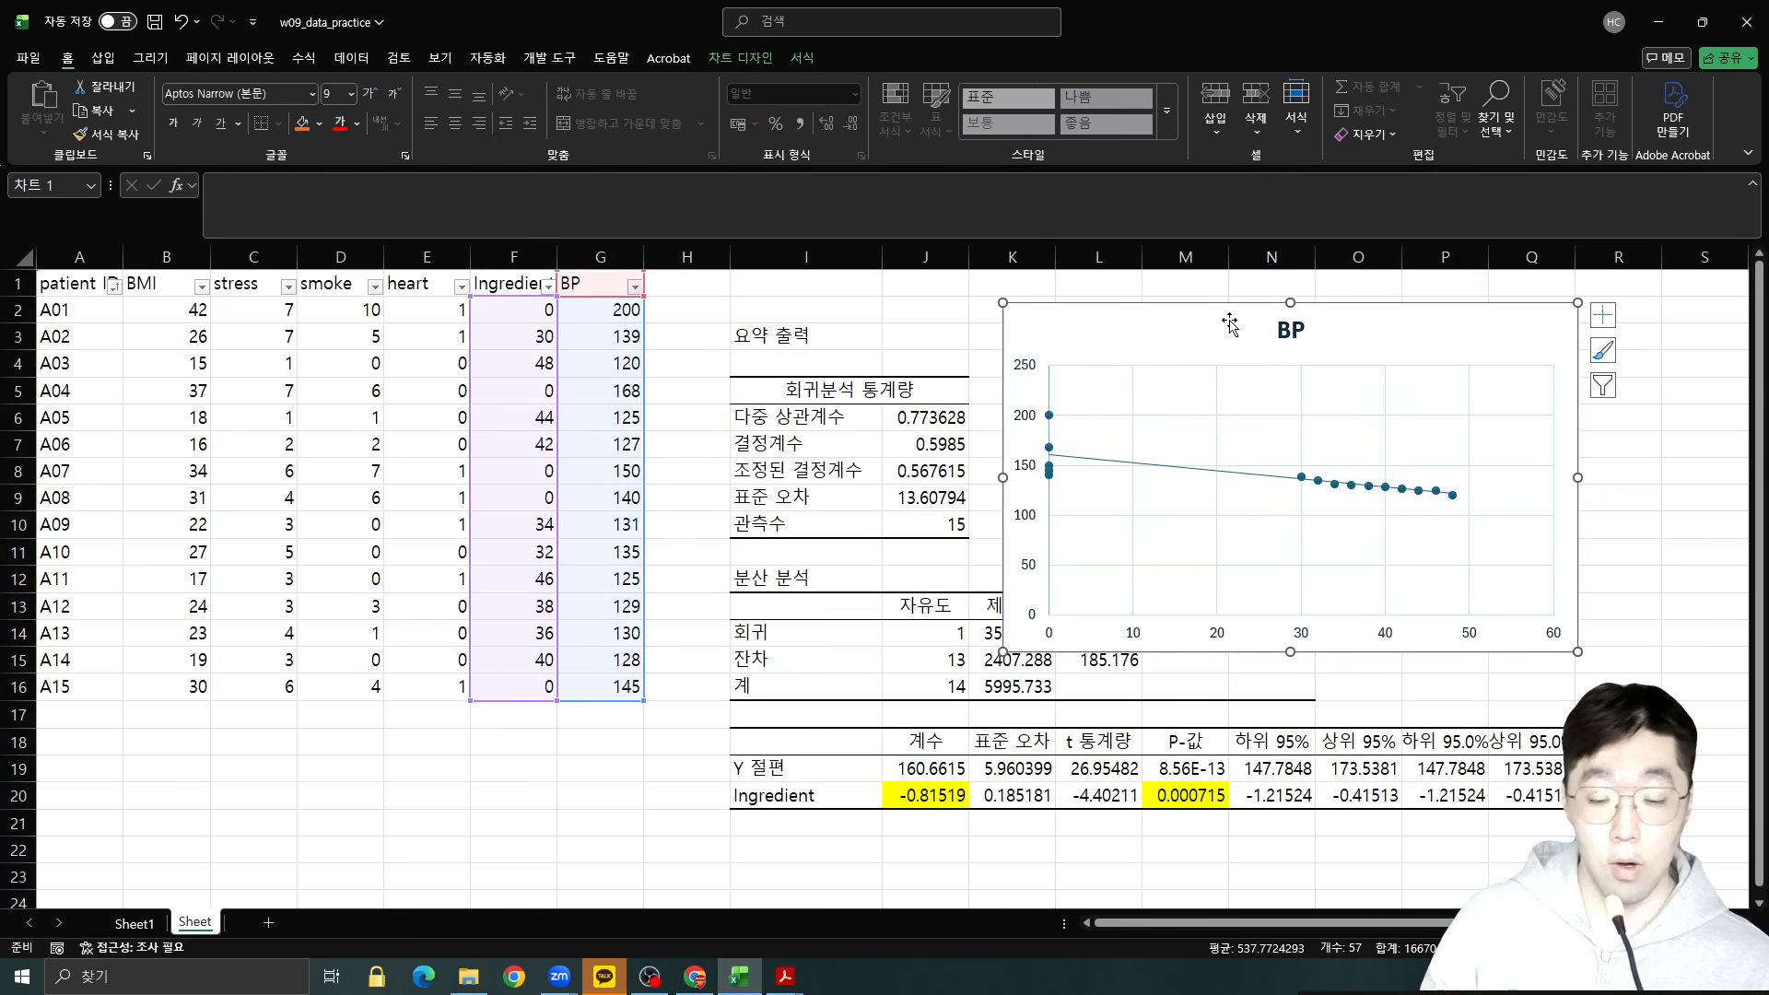
key(Delete)
click(788, 337)
key(ctrl+shift+End)
drag(763, 326, 1760, 348)
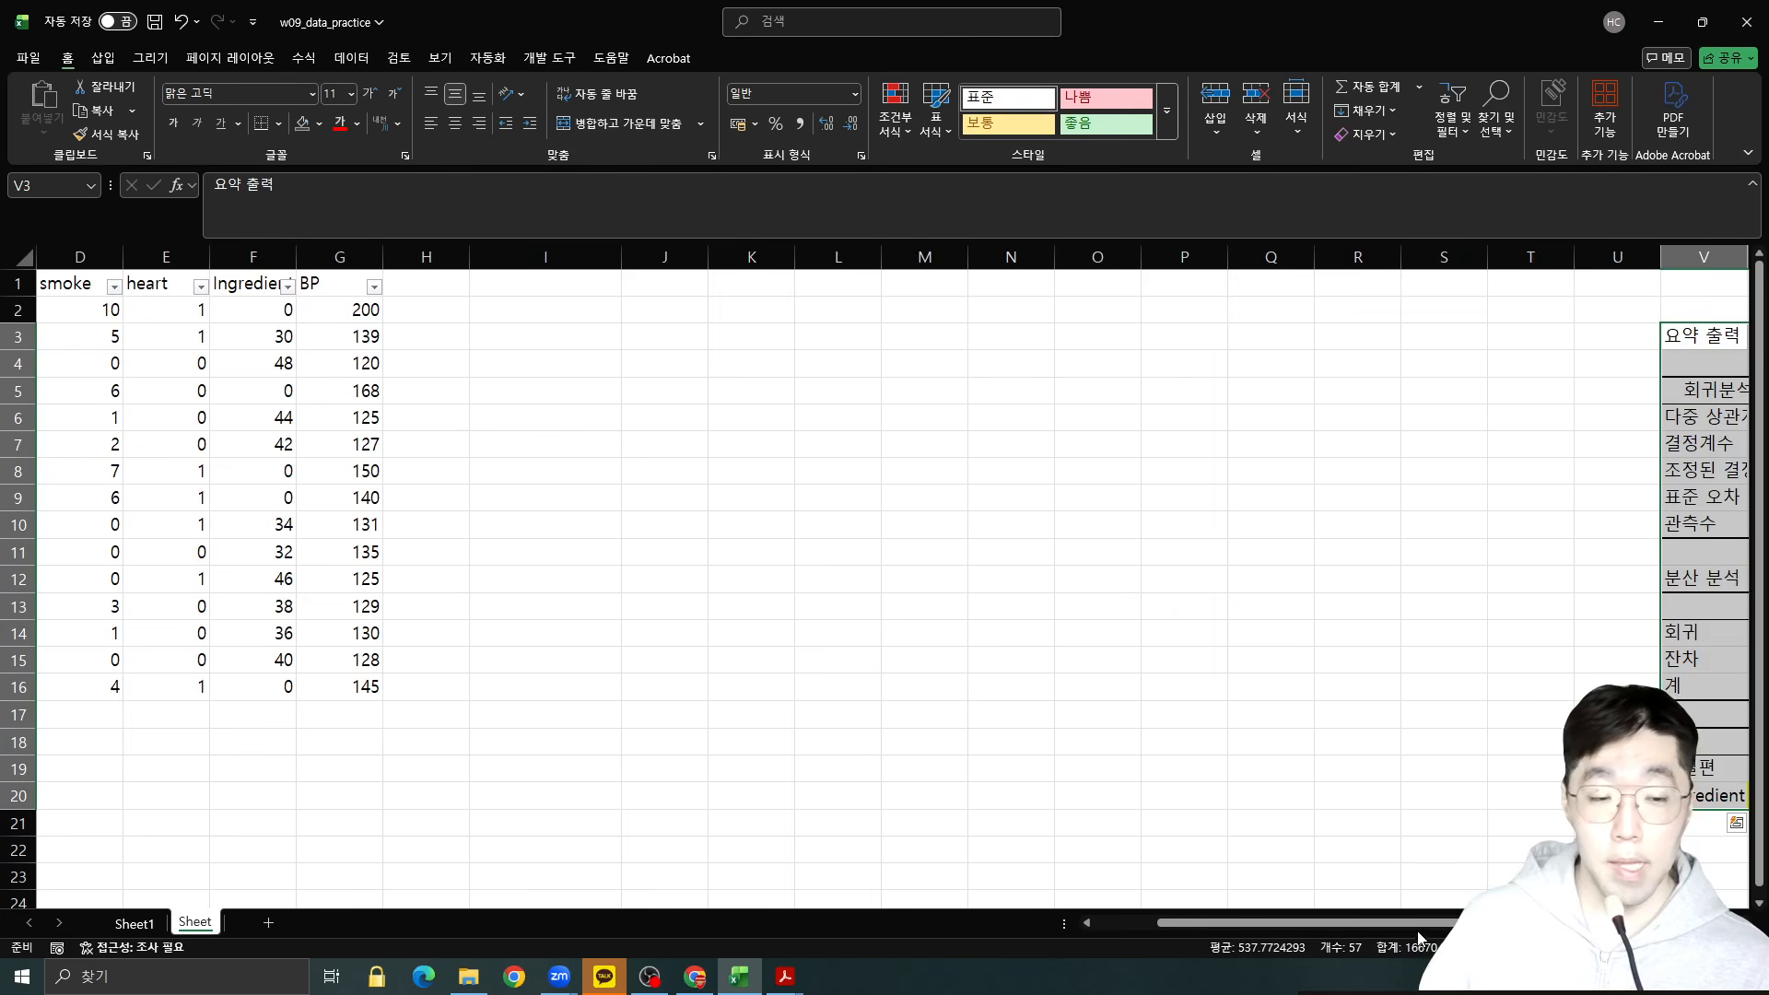
drag(1419, 927, 1058, 927)
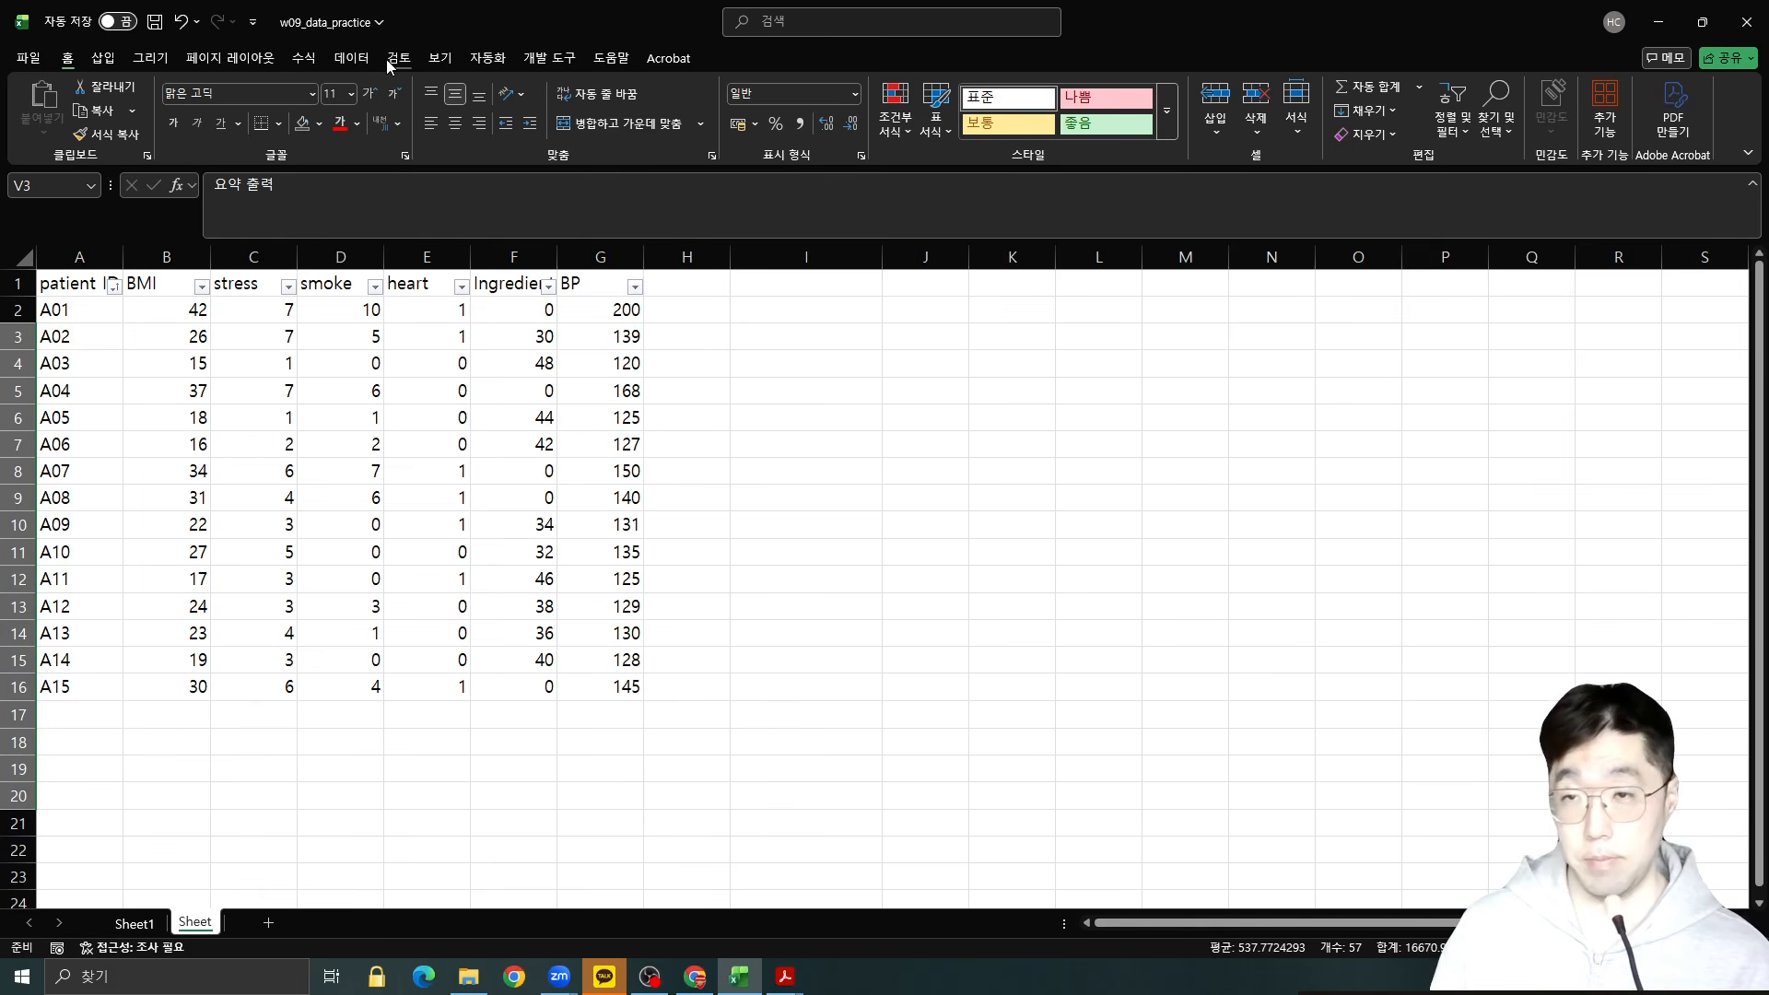
Open the Regression (회귀 분석) tool from the data analysis tools and place its dialog clear of the data.
click(361, 56)
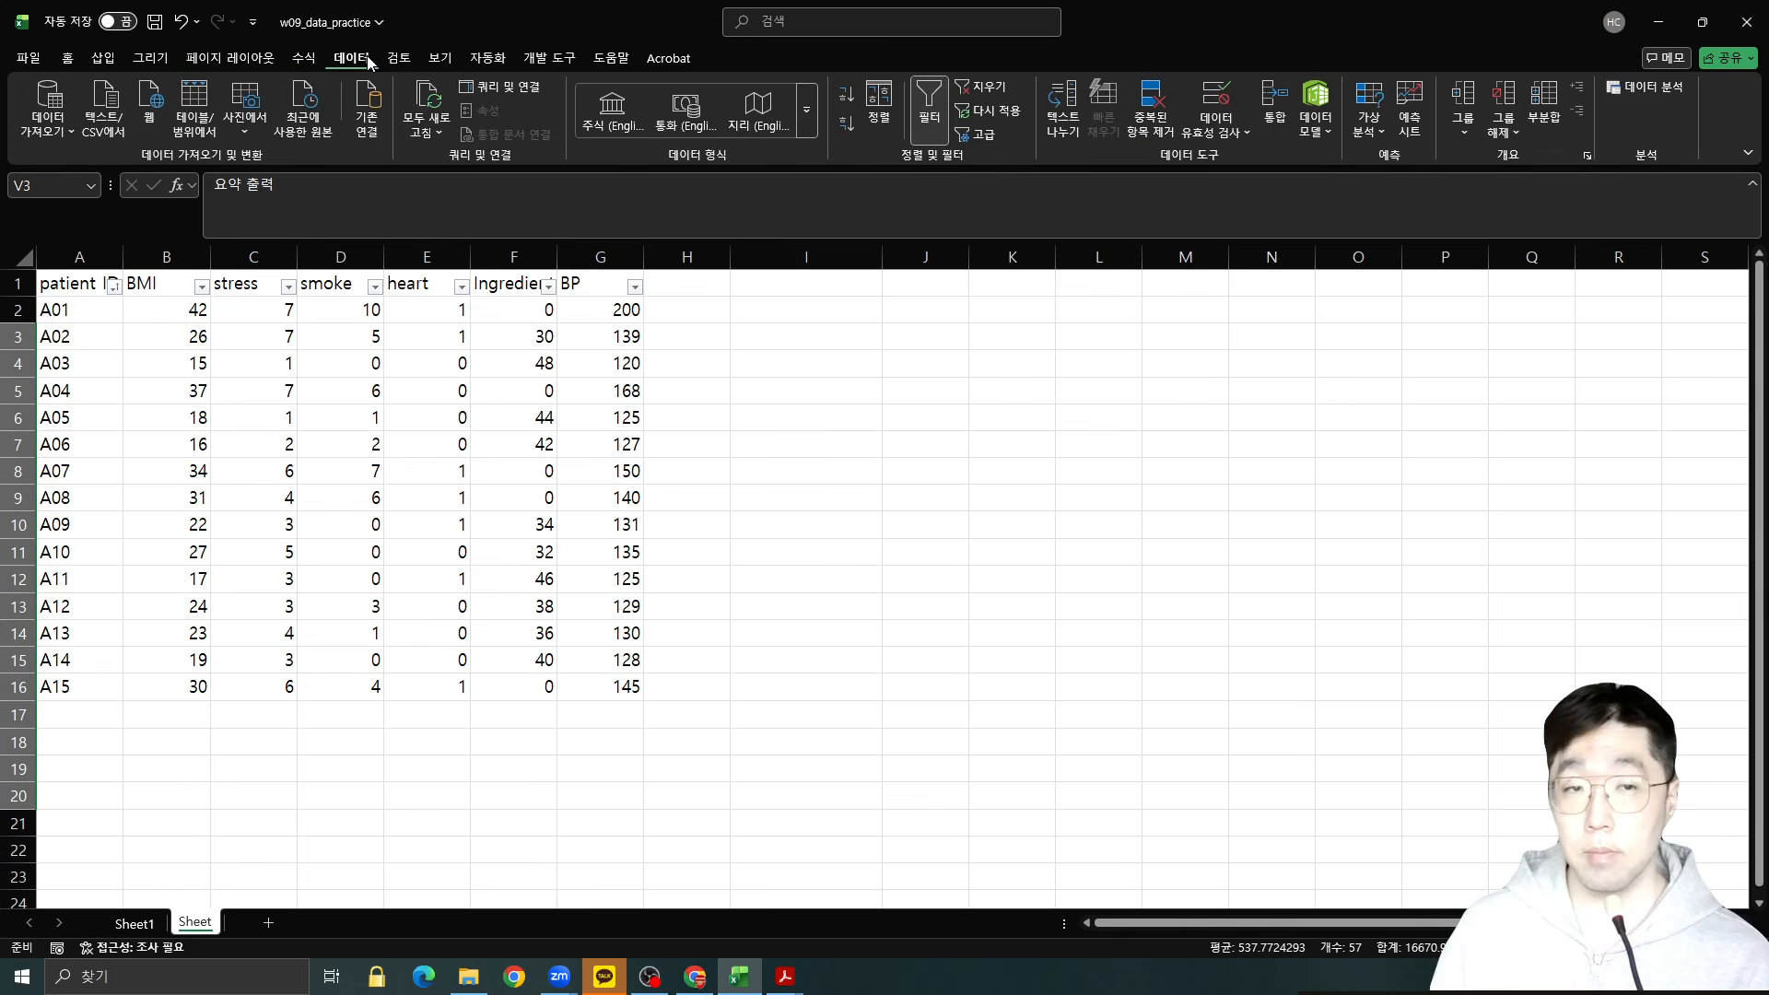
click(1649, 89)
scroll(1263, 367, up, 2)
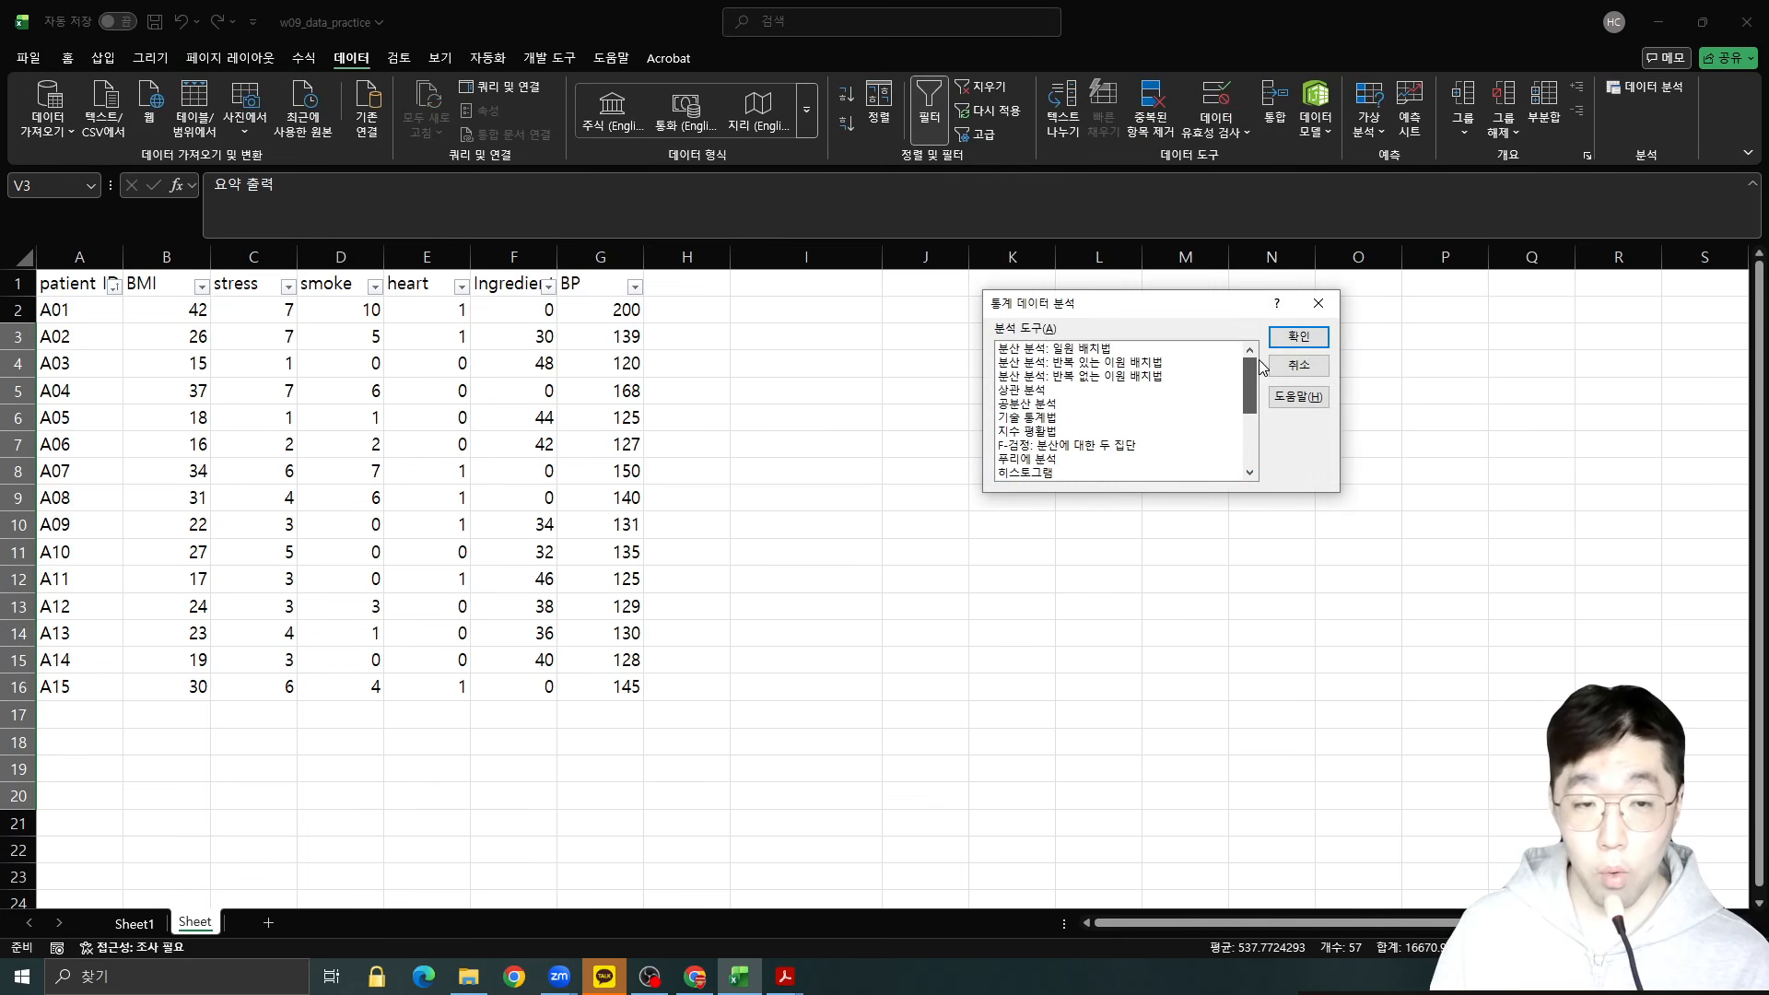
scroll(1209, 369, down, 3)
click(1212, 405)
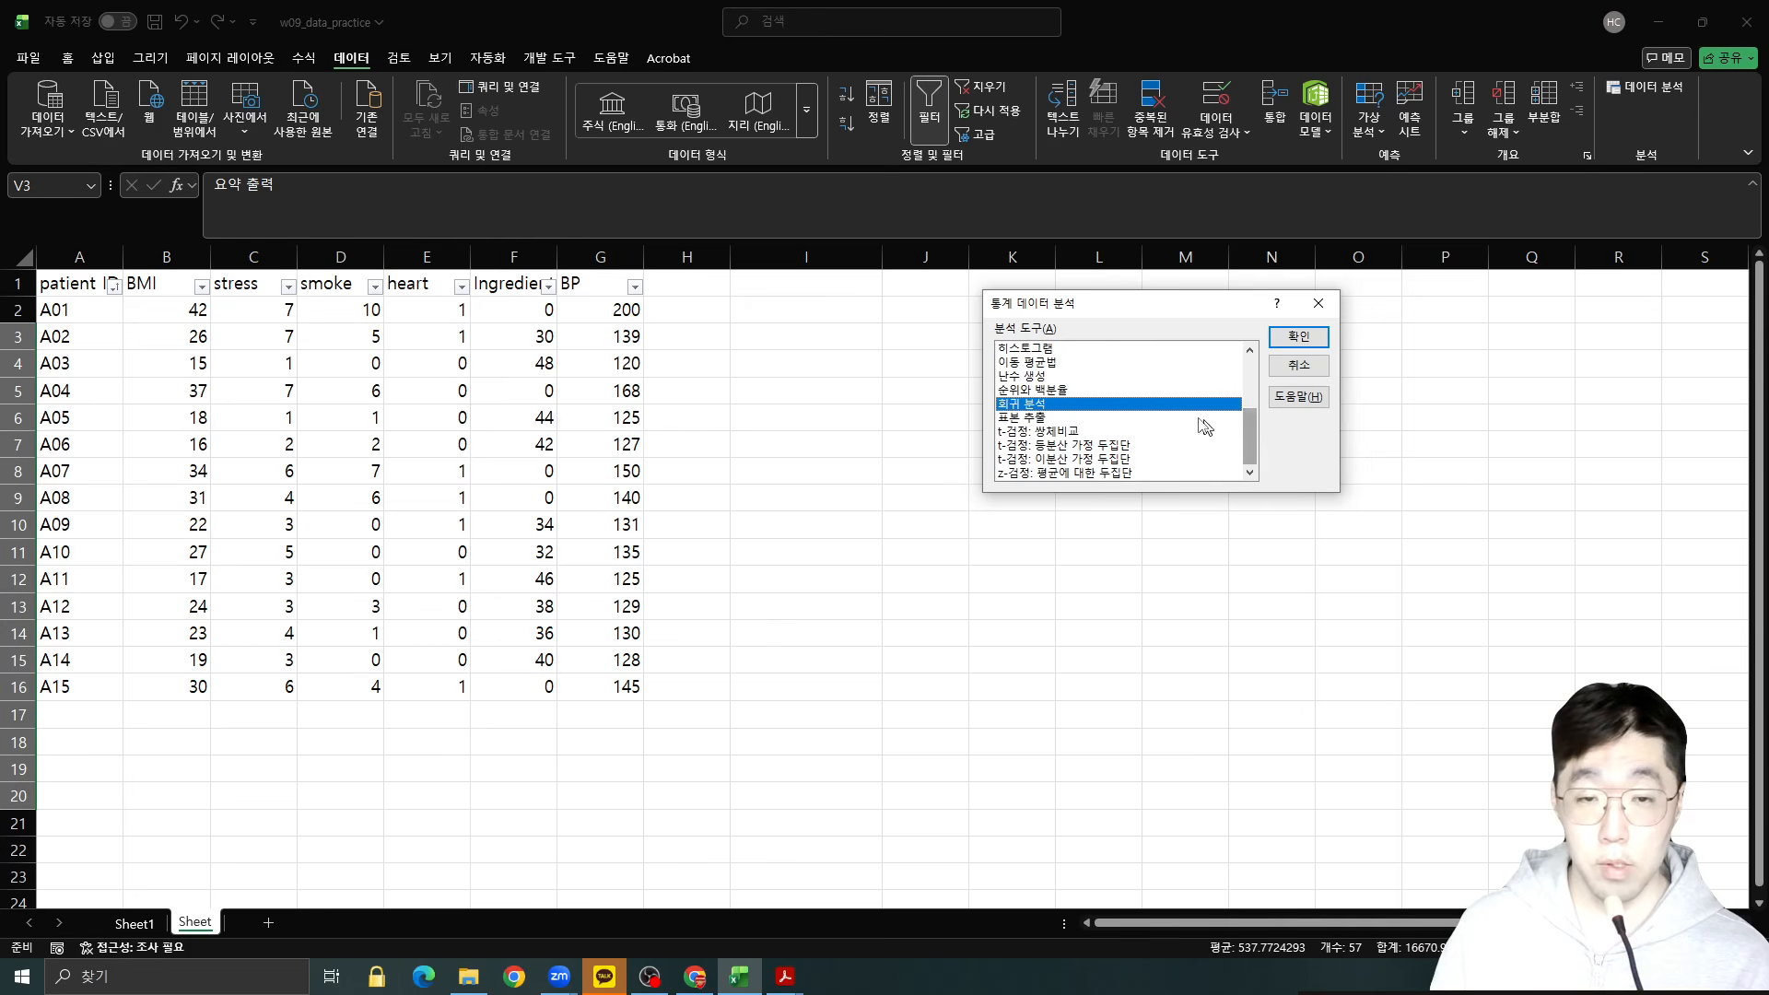
click(1307, 336)
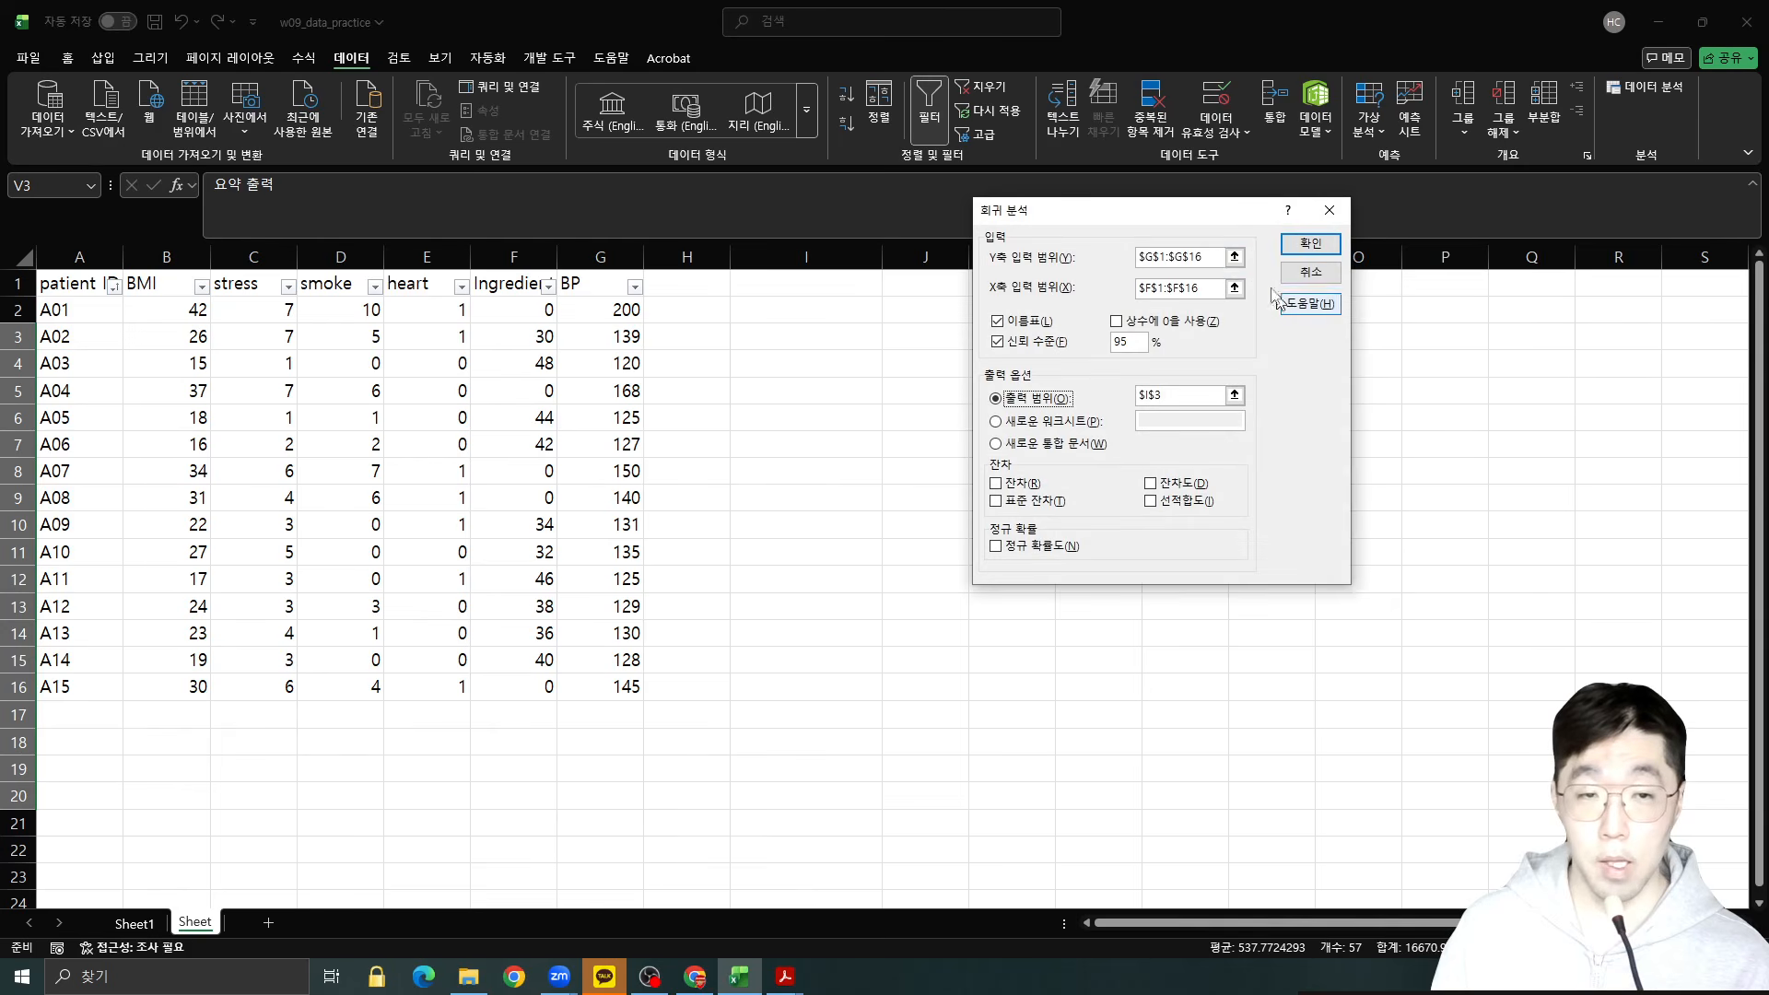
drag(1187, 217, 1270, 244)
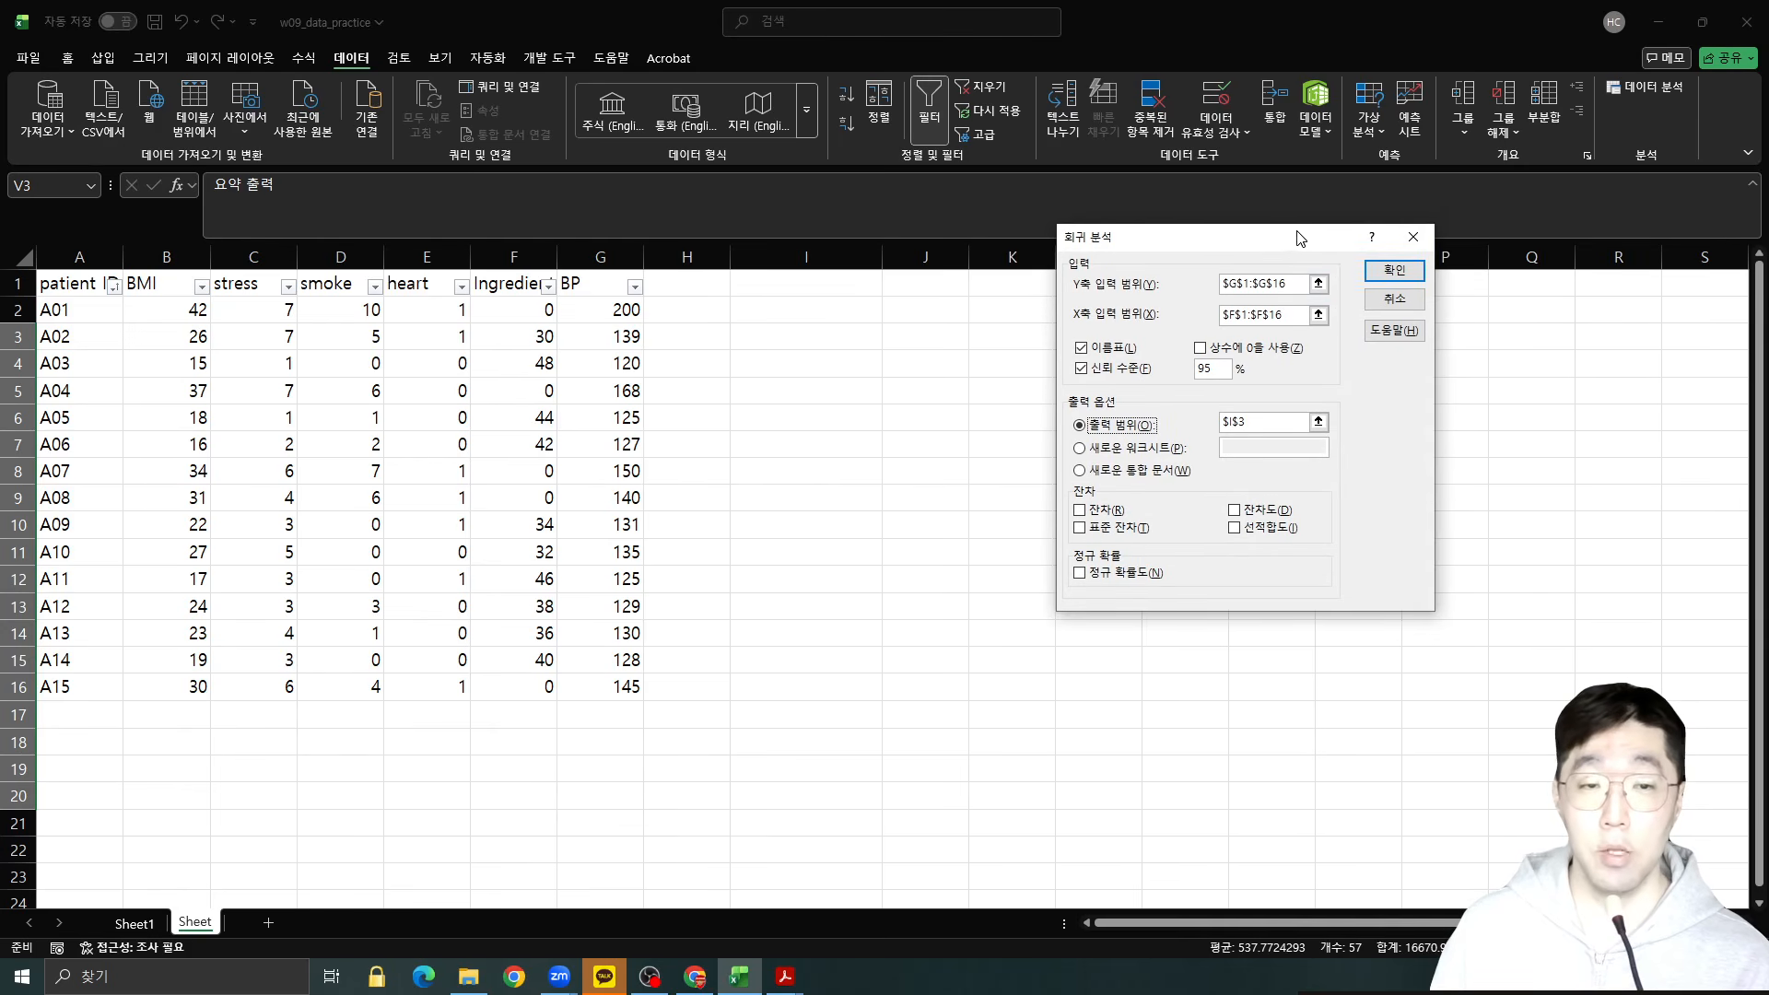
Keep the BP column as the Y range and set the X input range to $B$1:$F$16, covering BMI through Ingredient.
click(1301, 284)
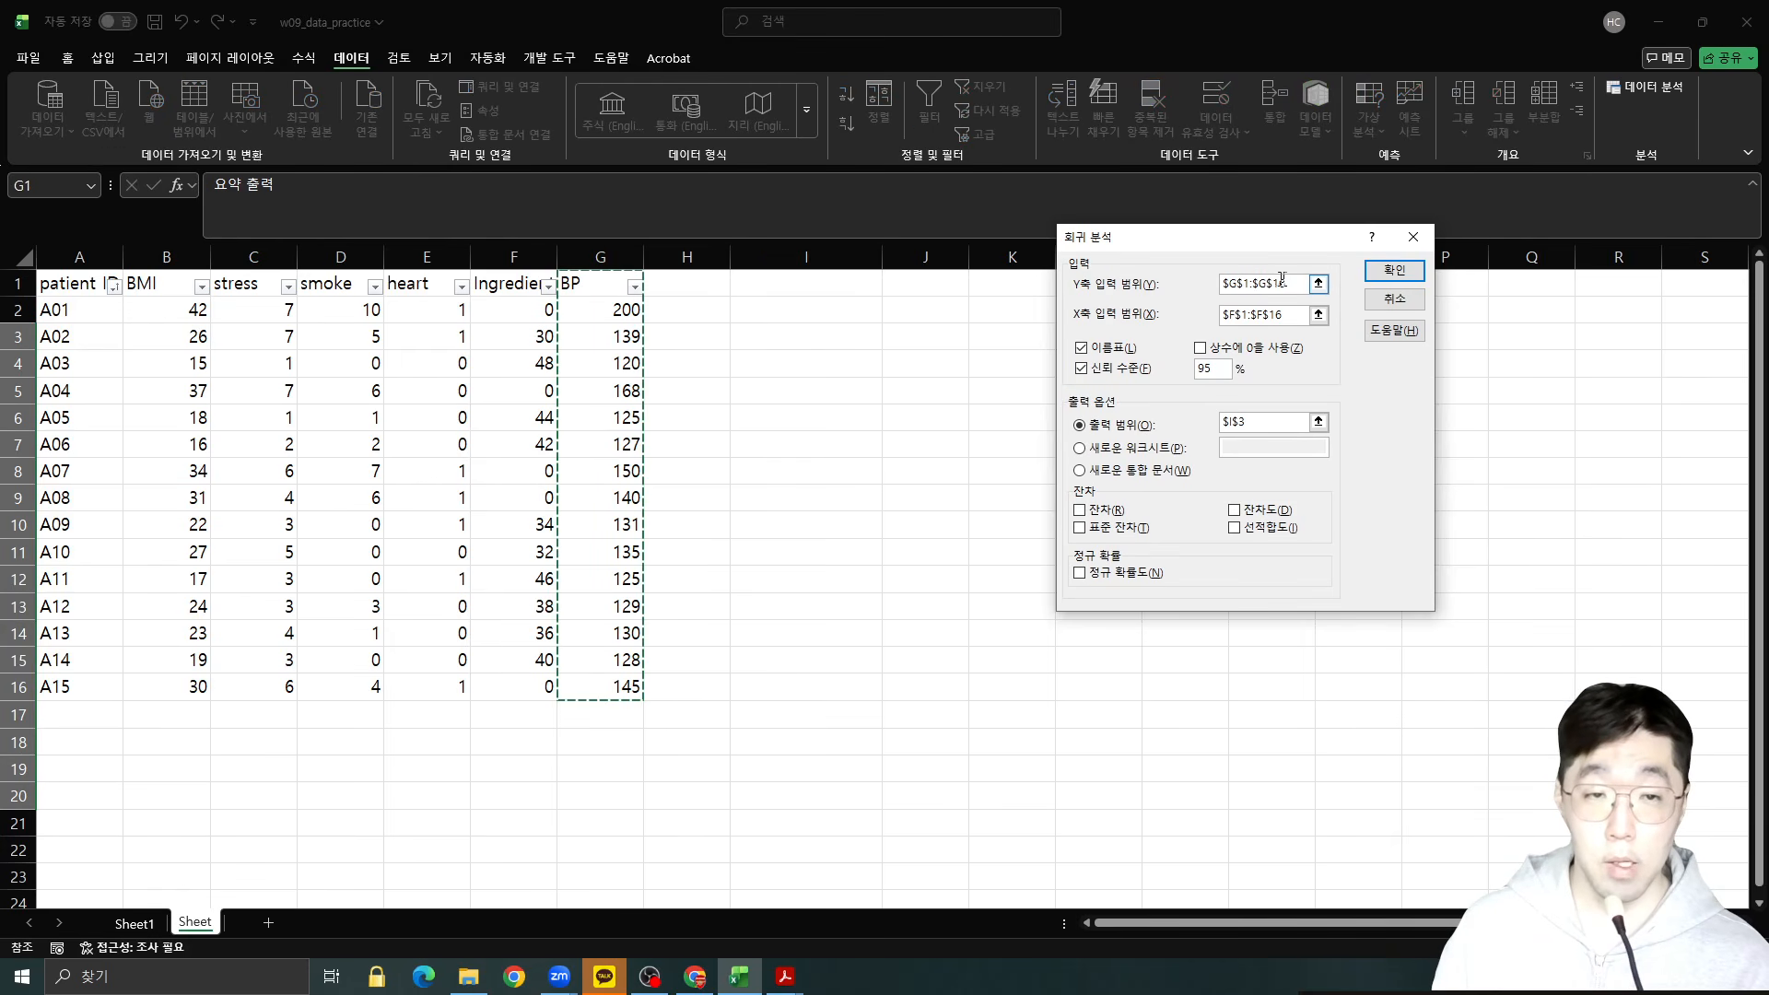
click(1294, 315)
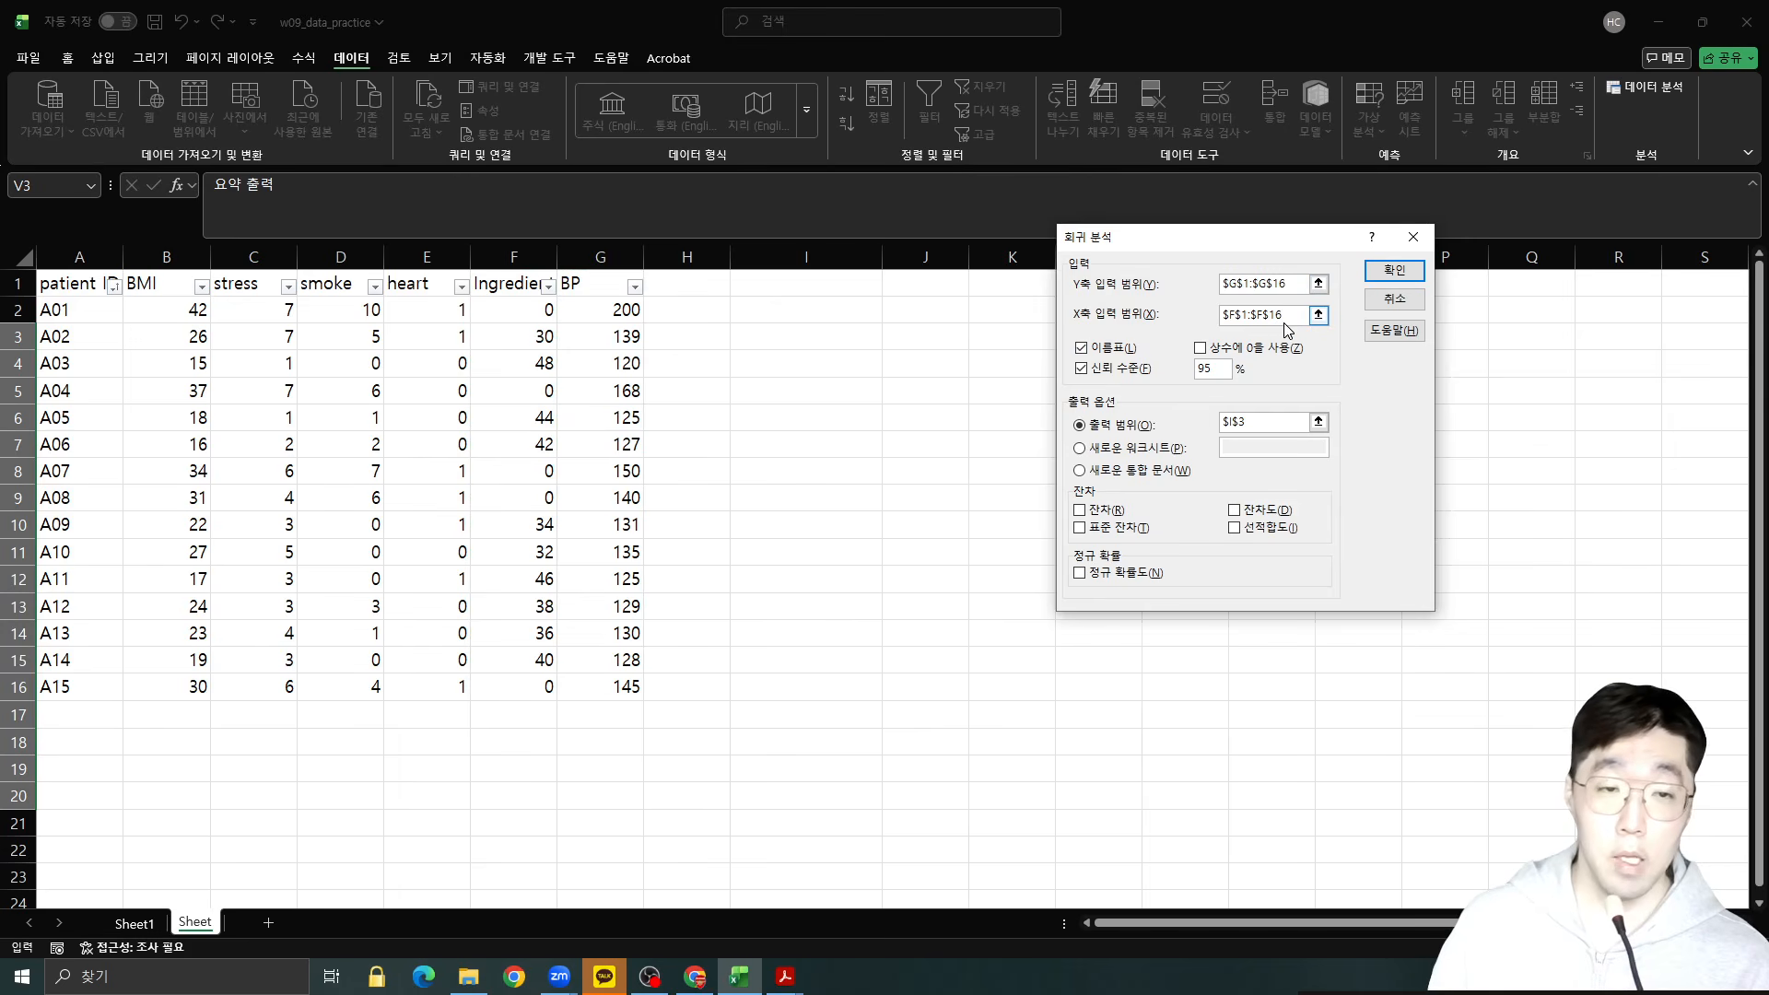
drag(1290, 317, 1208, 313)
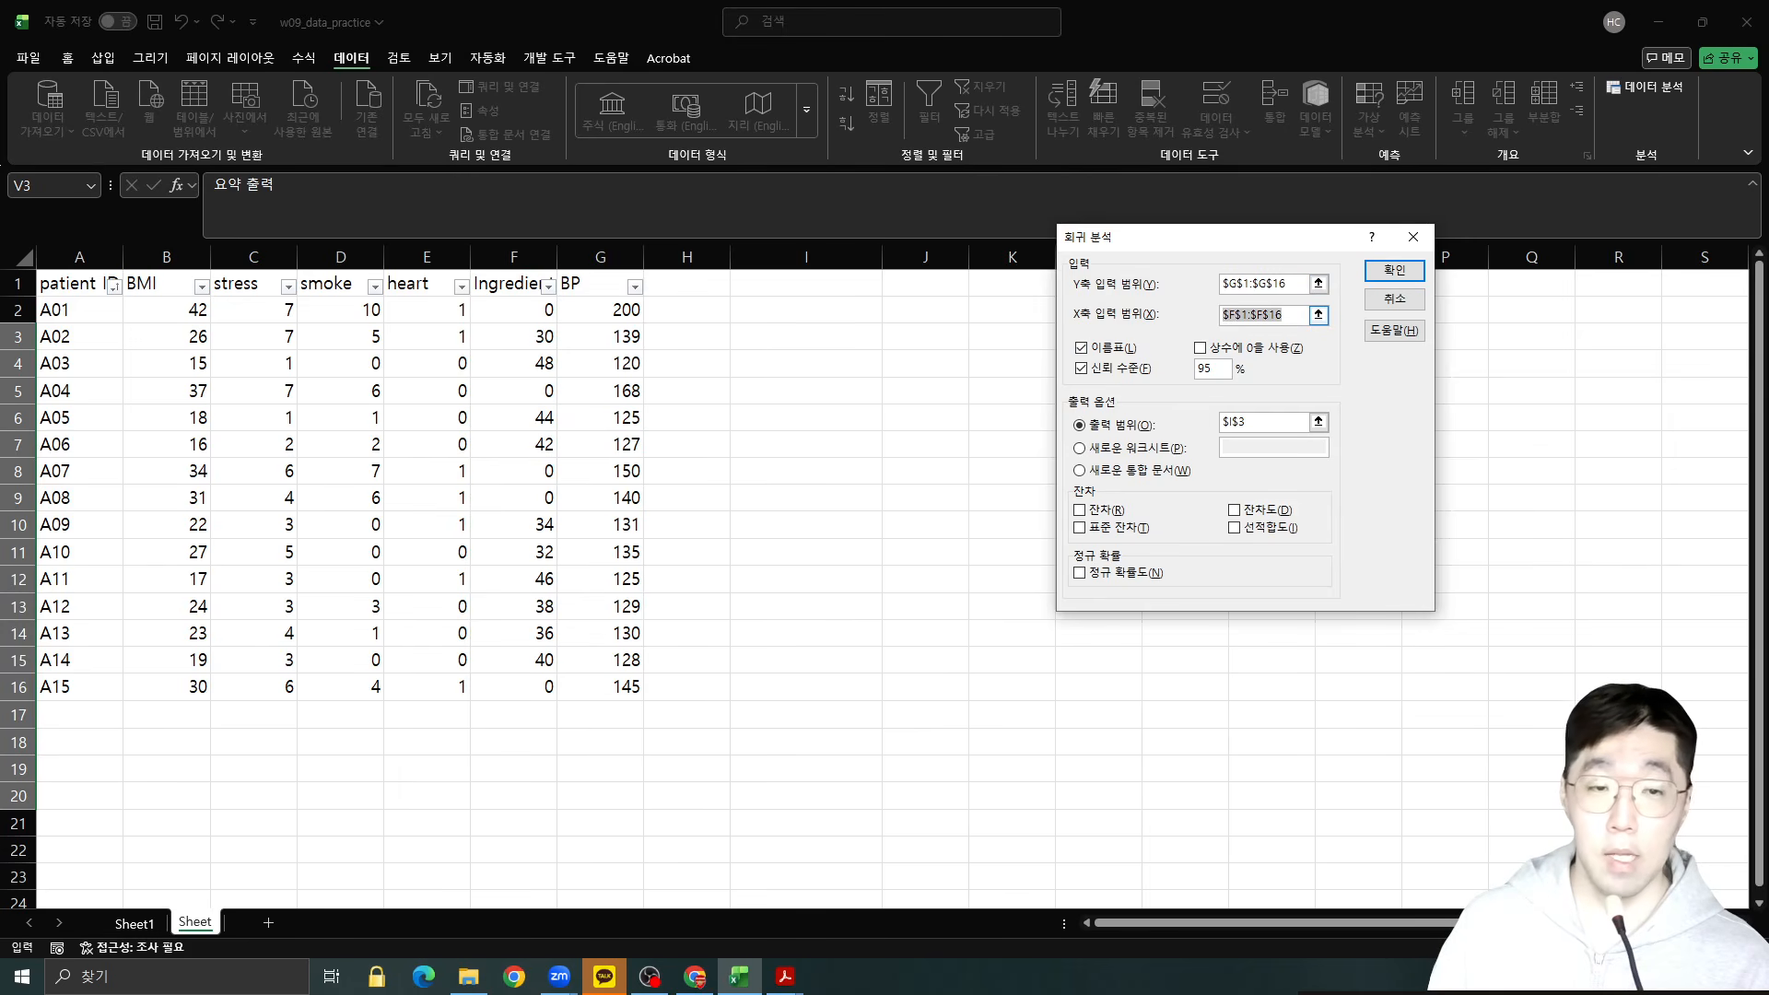
click(178, 284)
drag(178, 284, 540, 692)
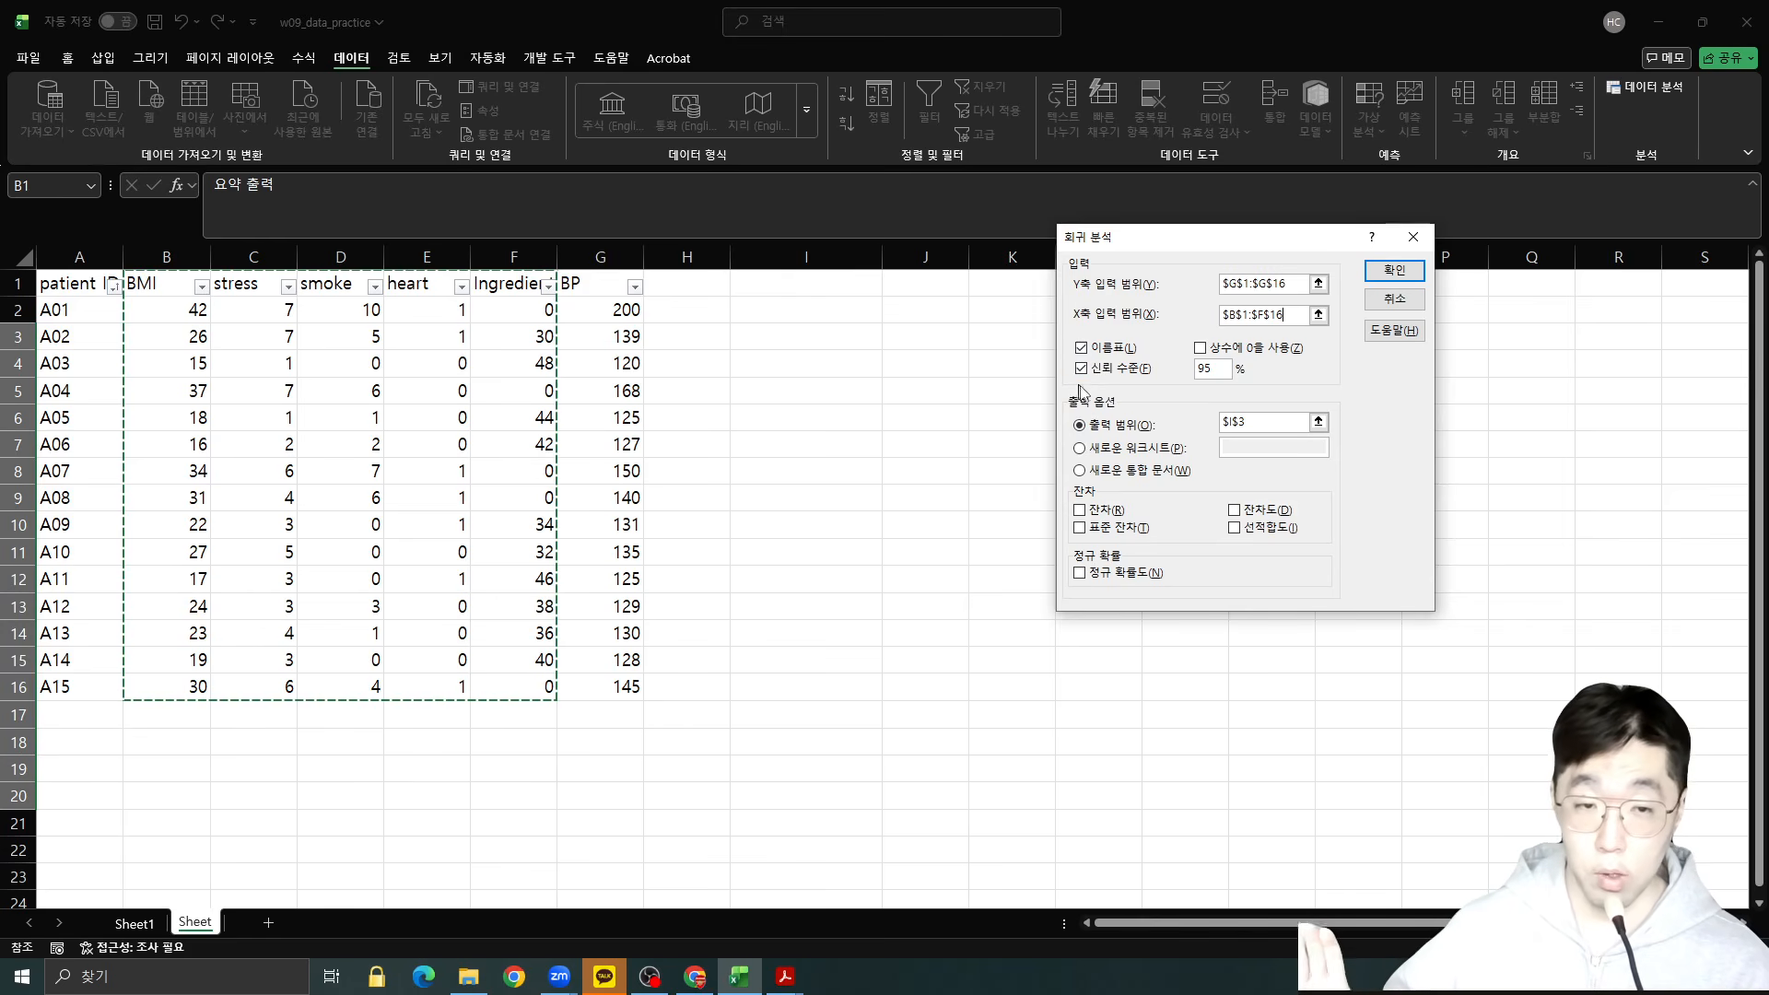
Set the regression output range to $I$2 and run the multiple regression.
click(1262, 421)
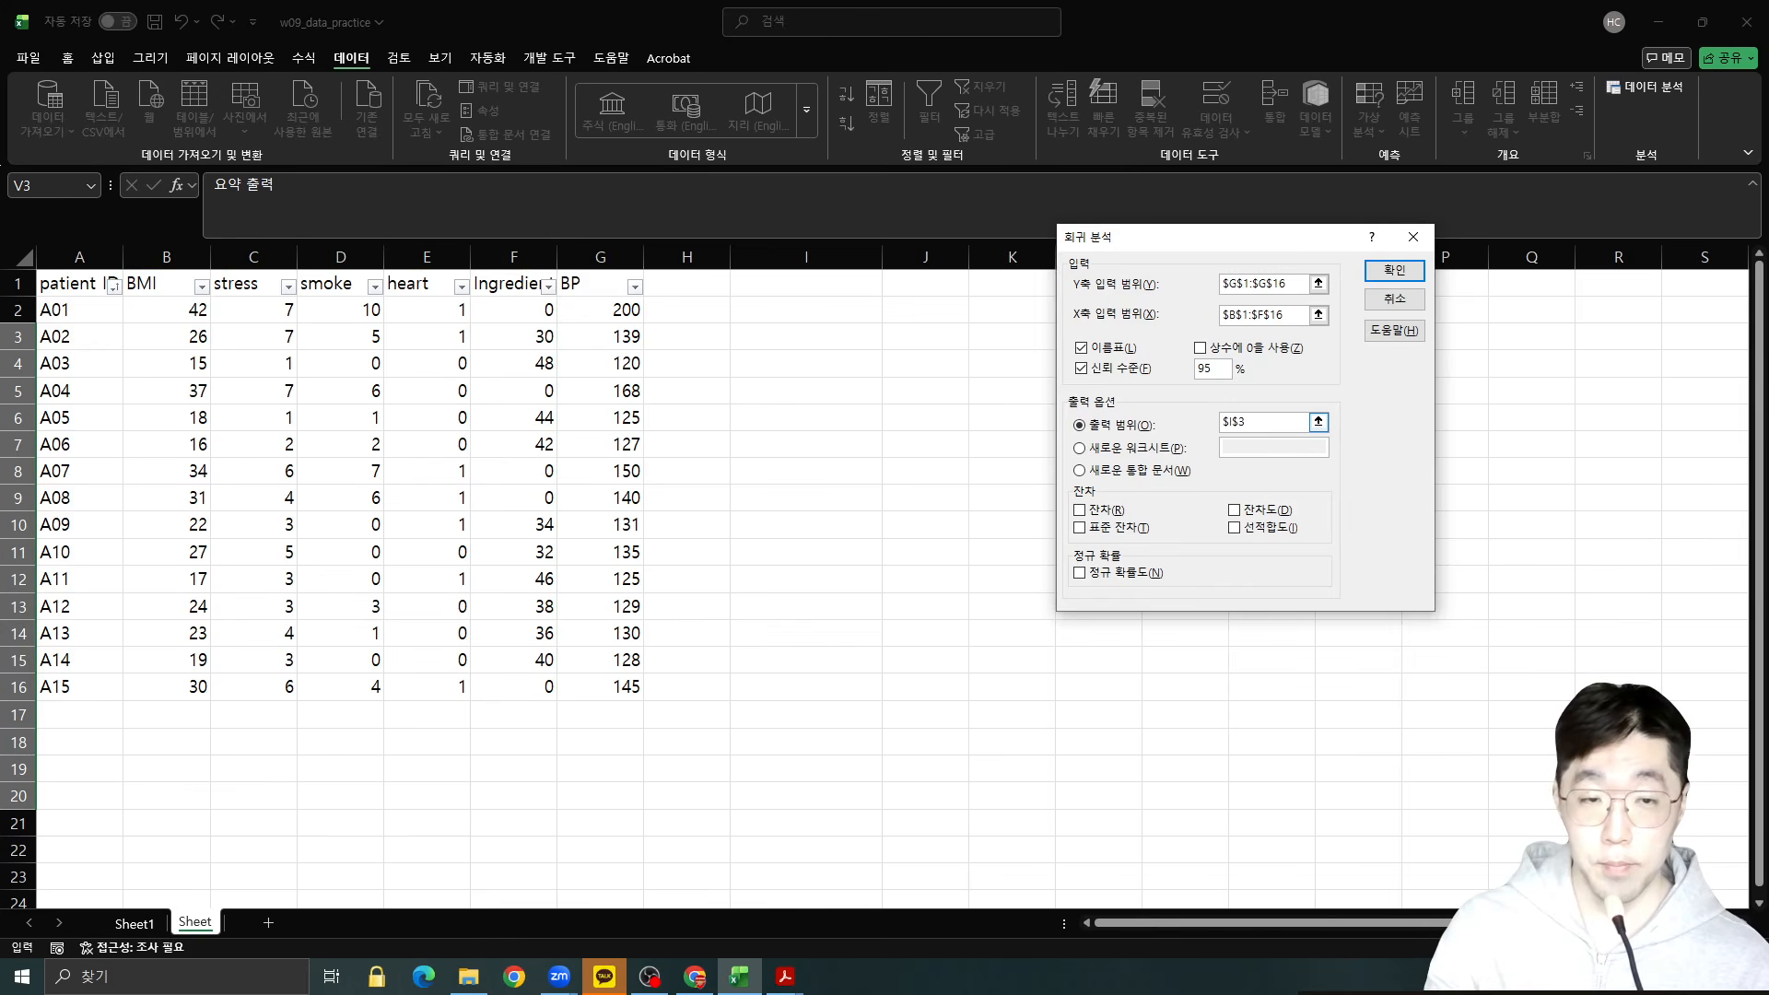
key(shift+Home)
key(BackSpace)
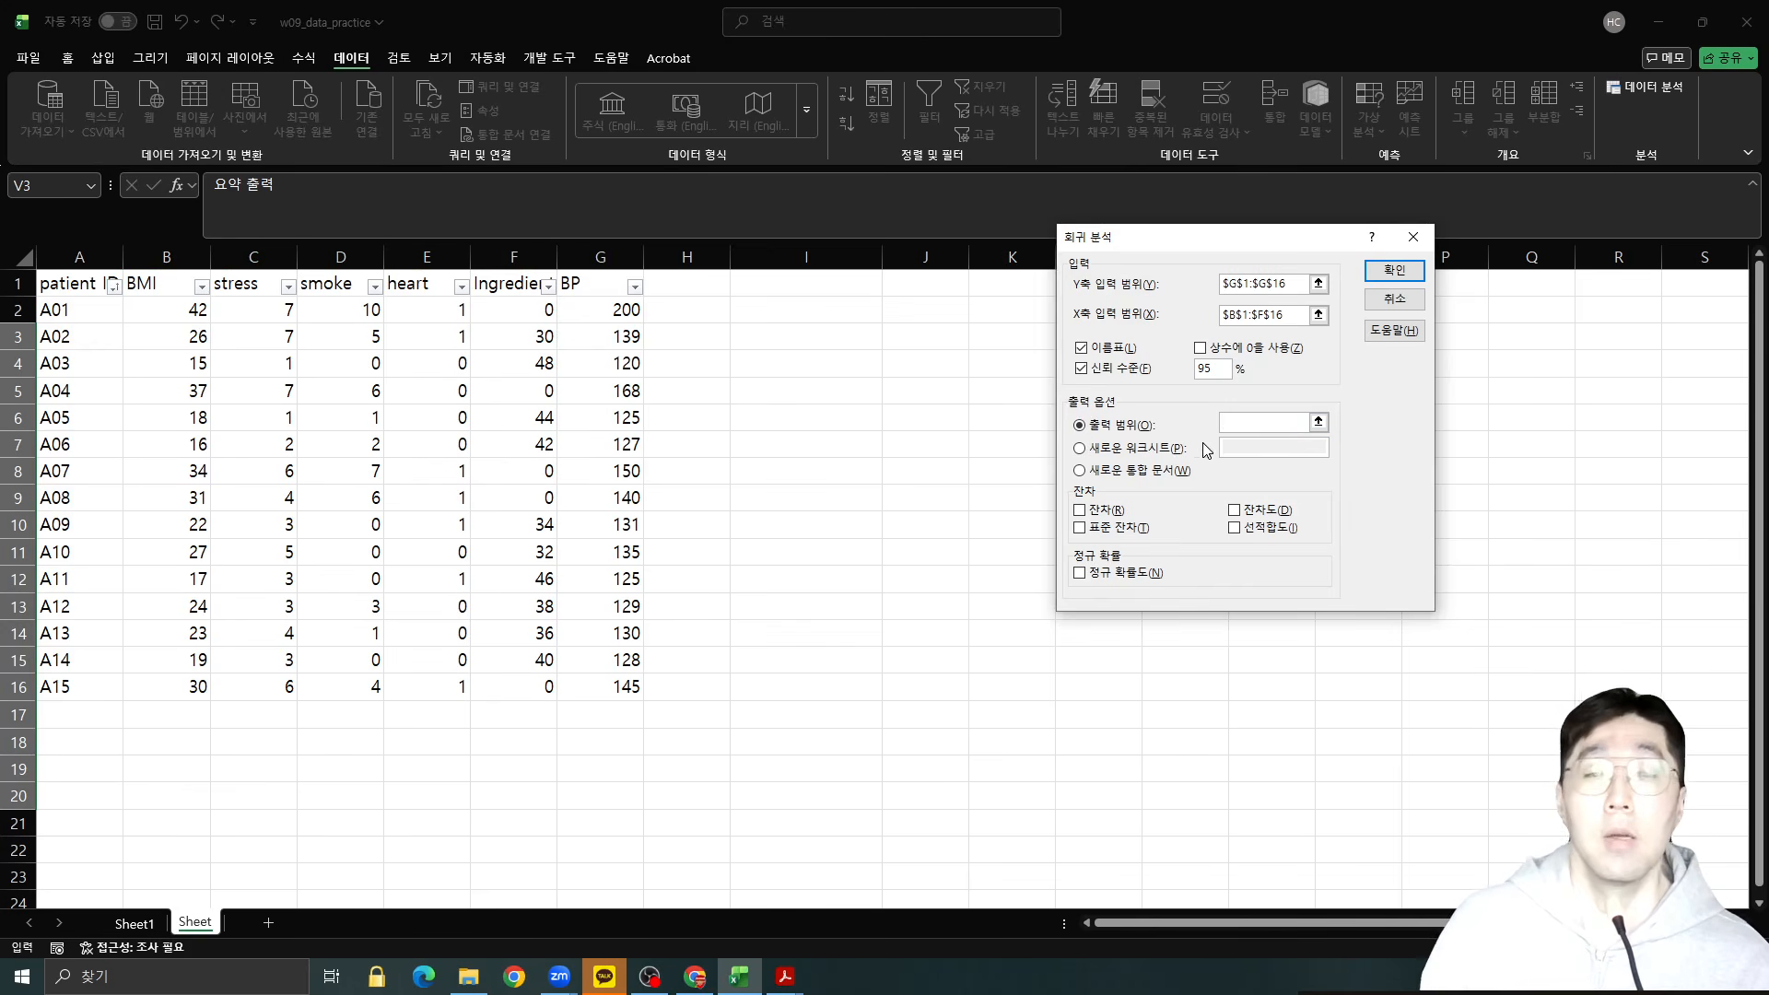
click(779, 317)
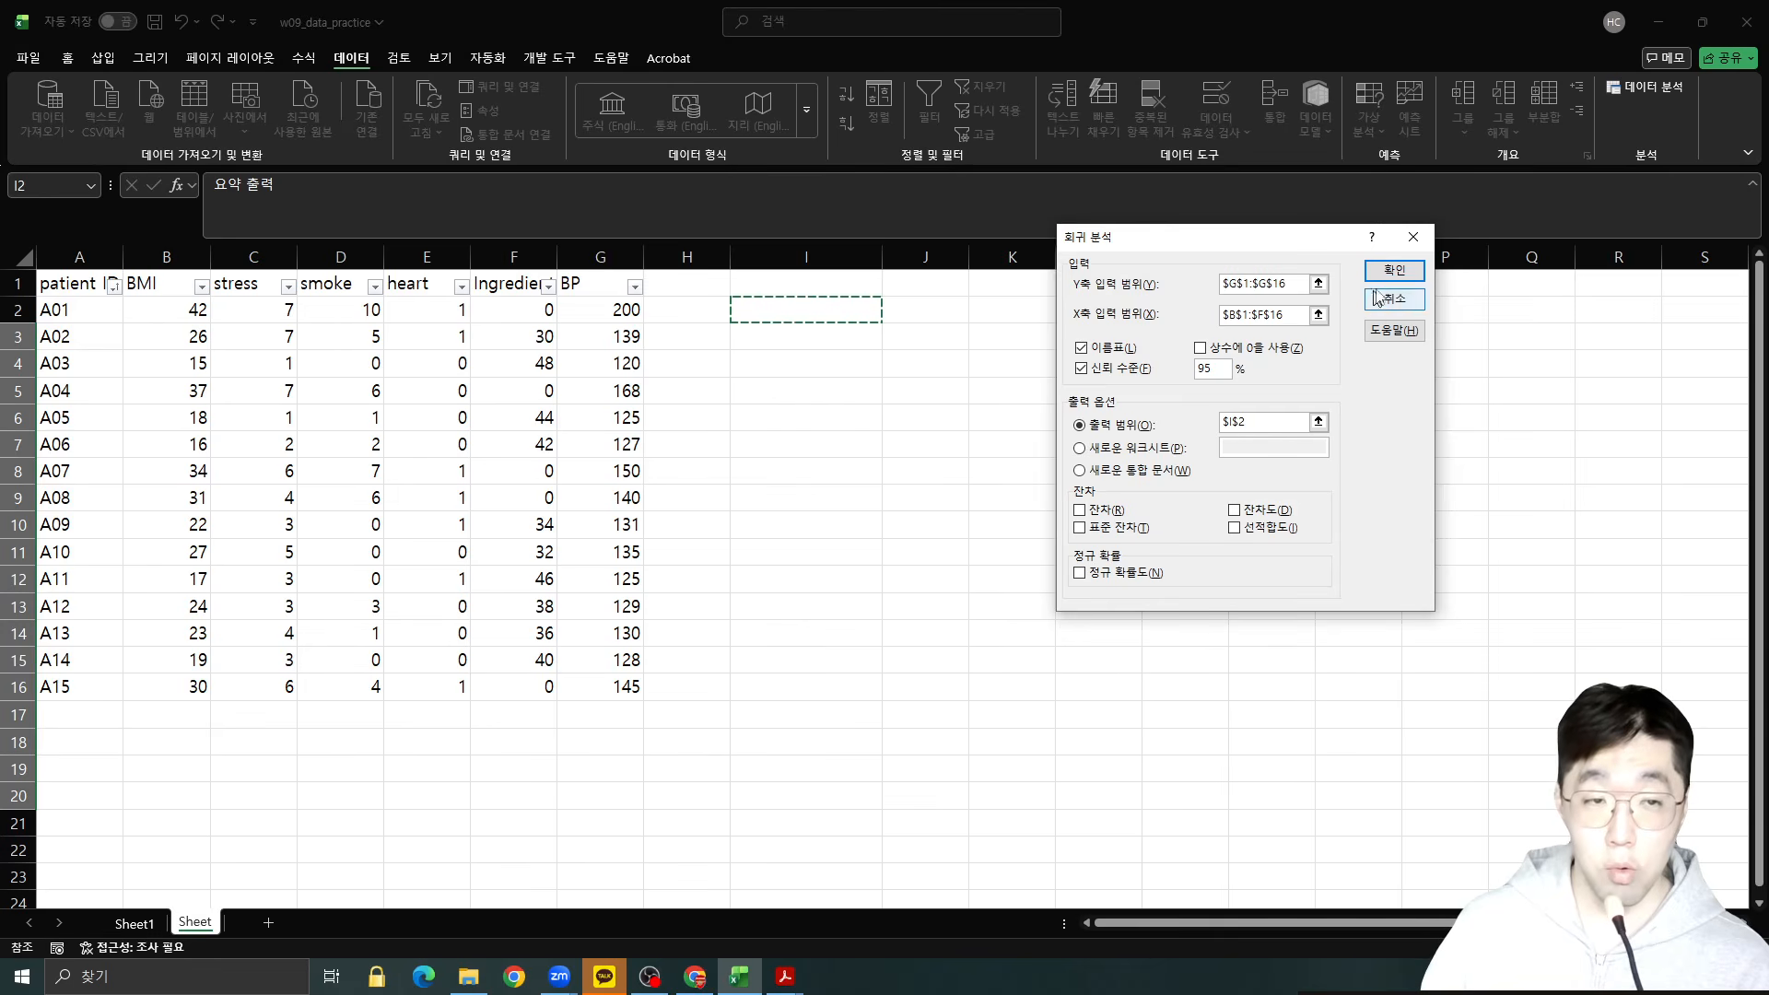
click(1399, 272)
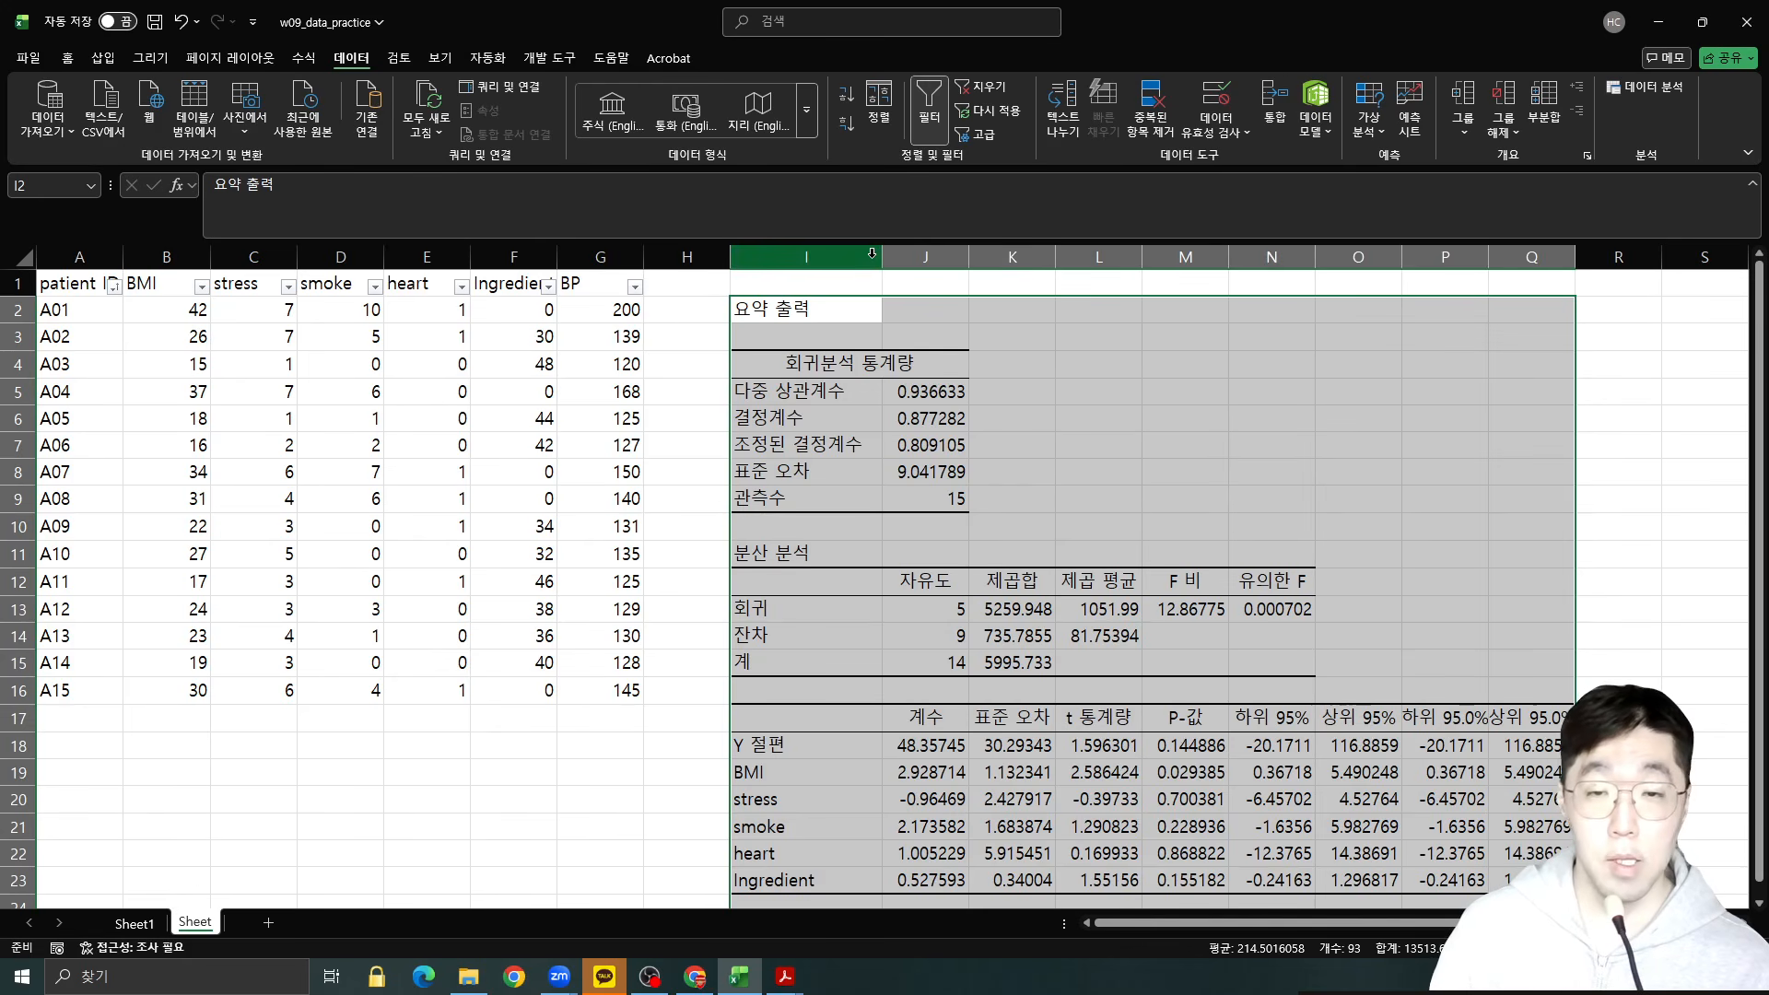
Widen column I slightly and fill the multiple regression coefficients for BMI through Ingredient (J19:J23) with yellow.
drag(881, 256, 896, 257)
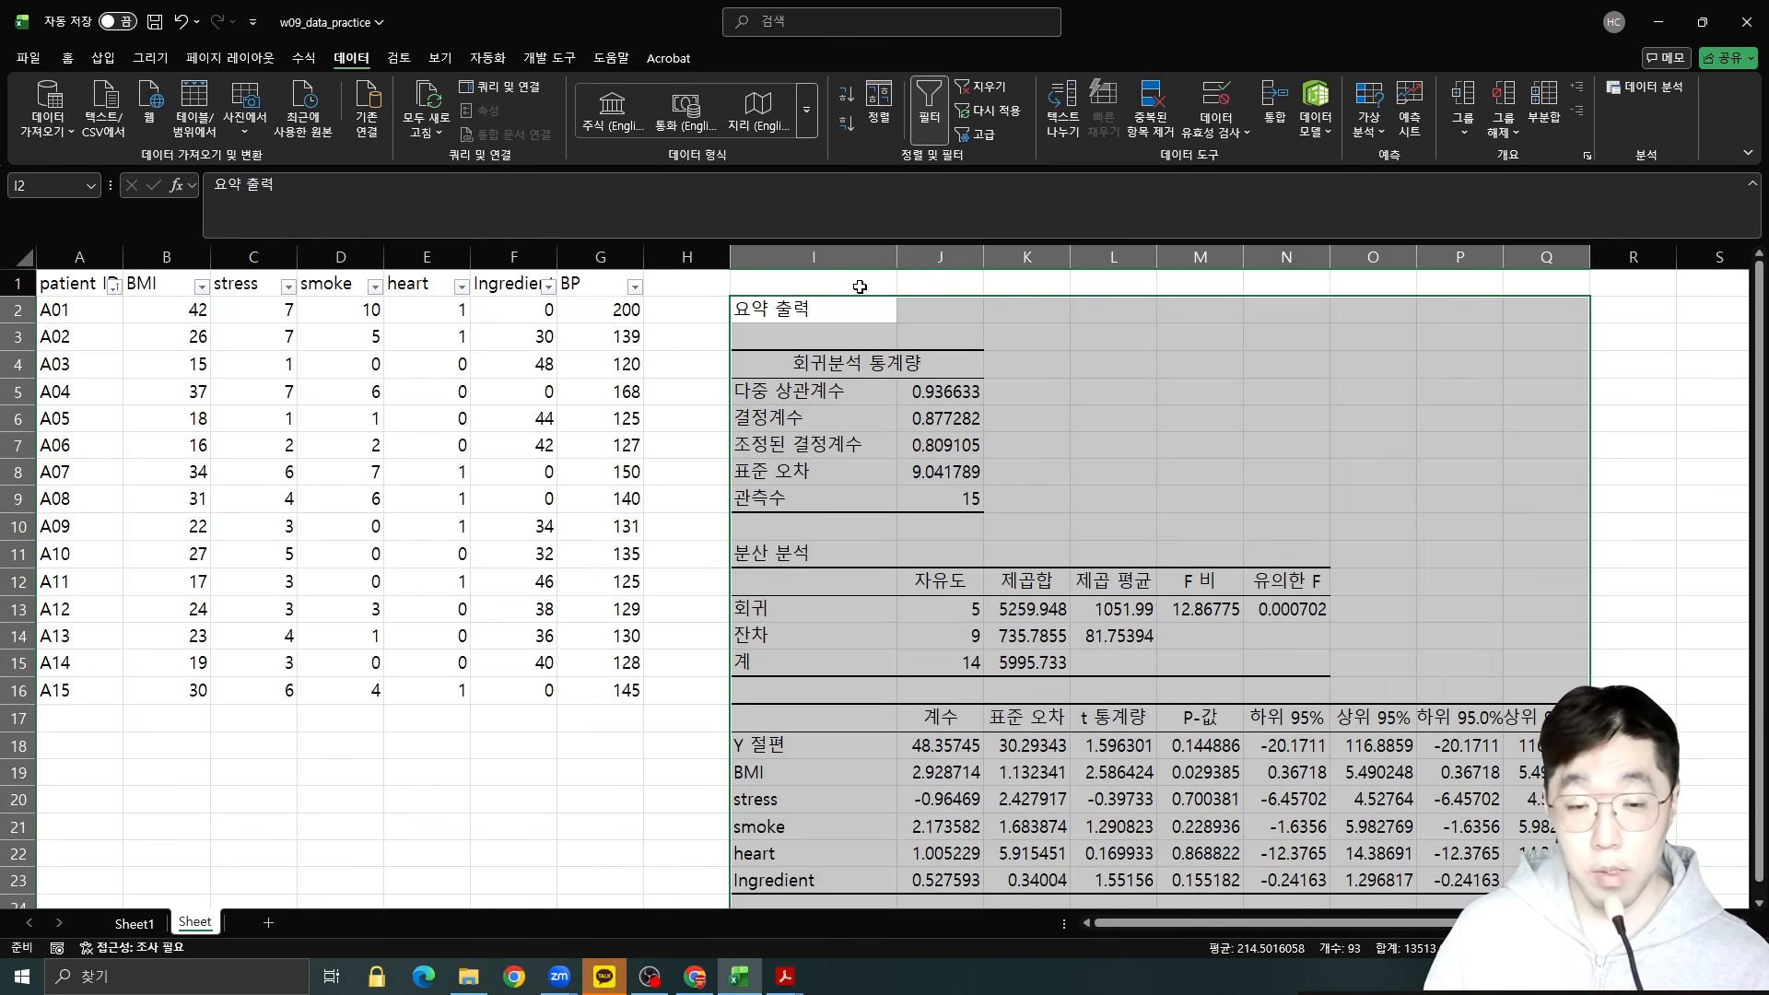
click(960, 798)
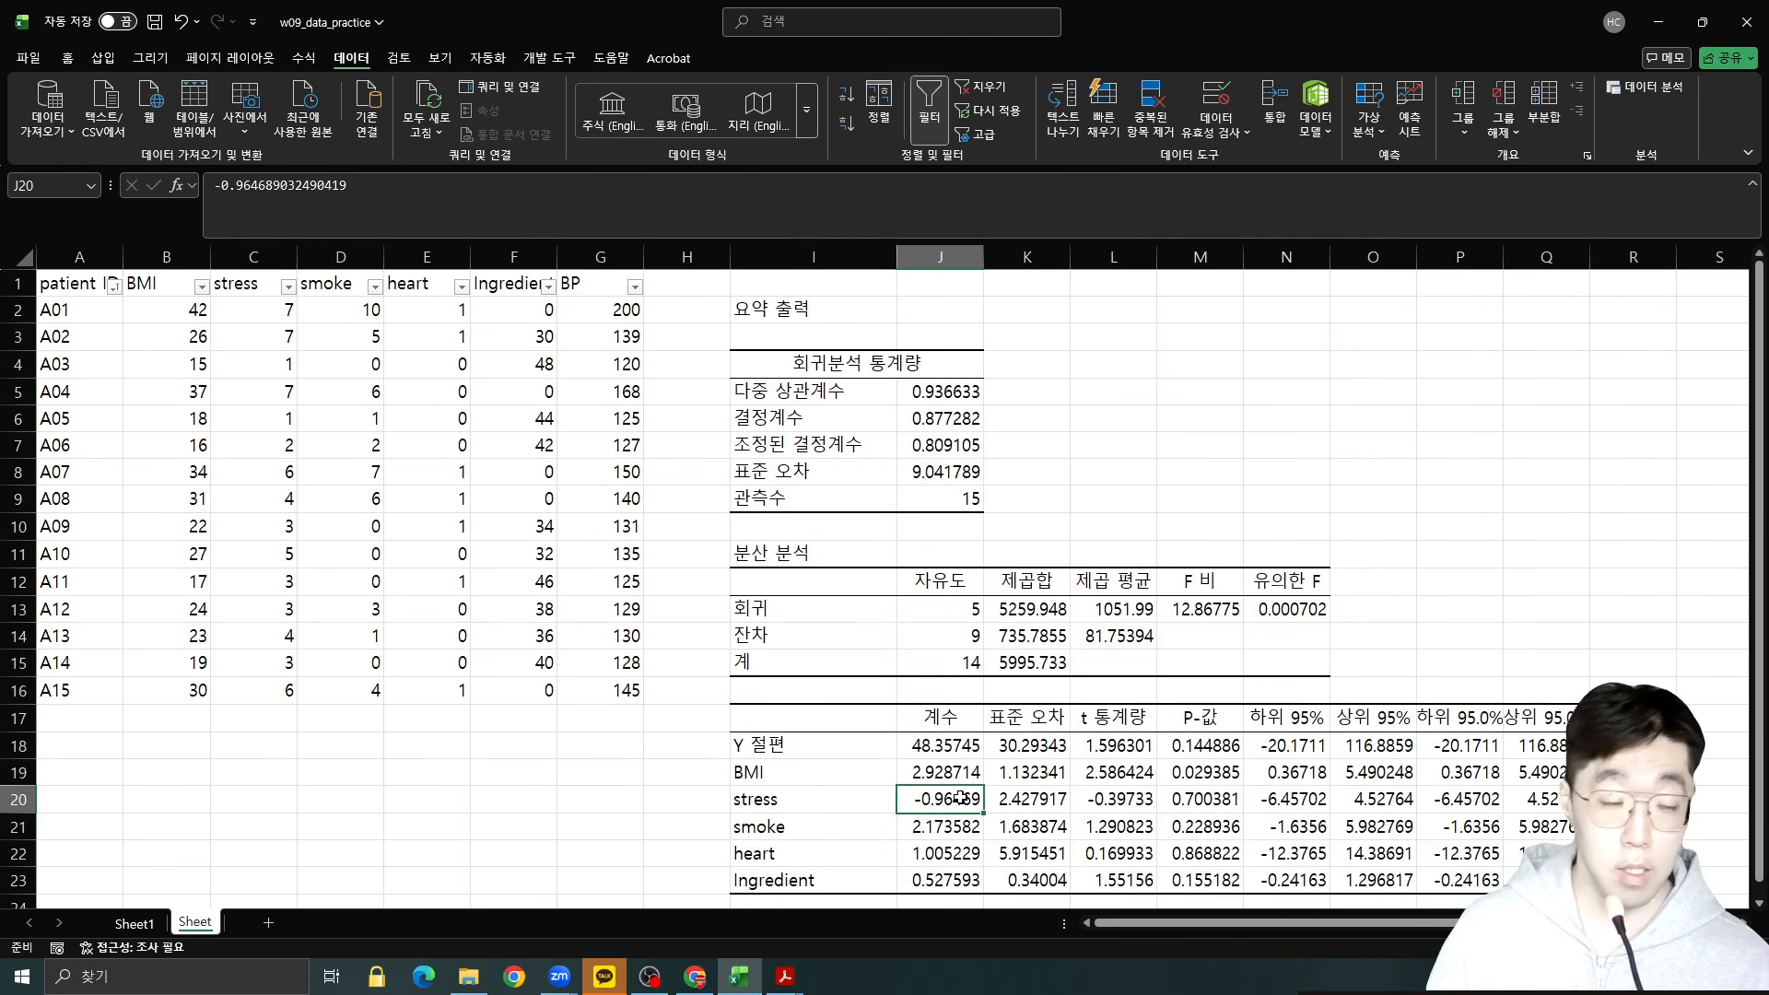
drag(974, 770, 958, 880)
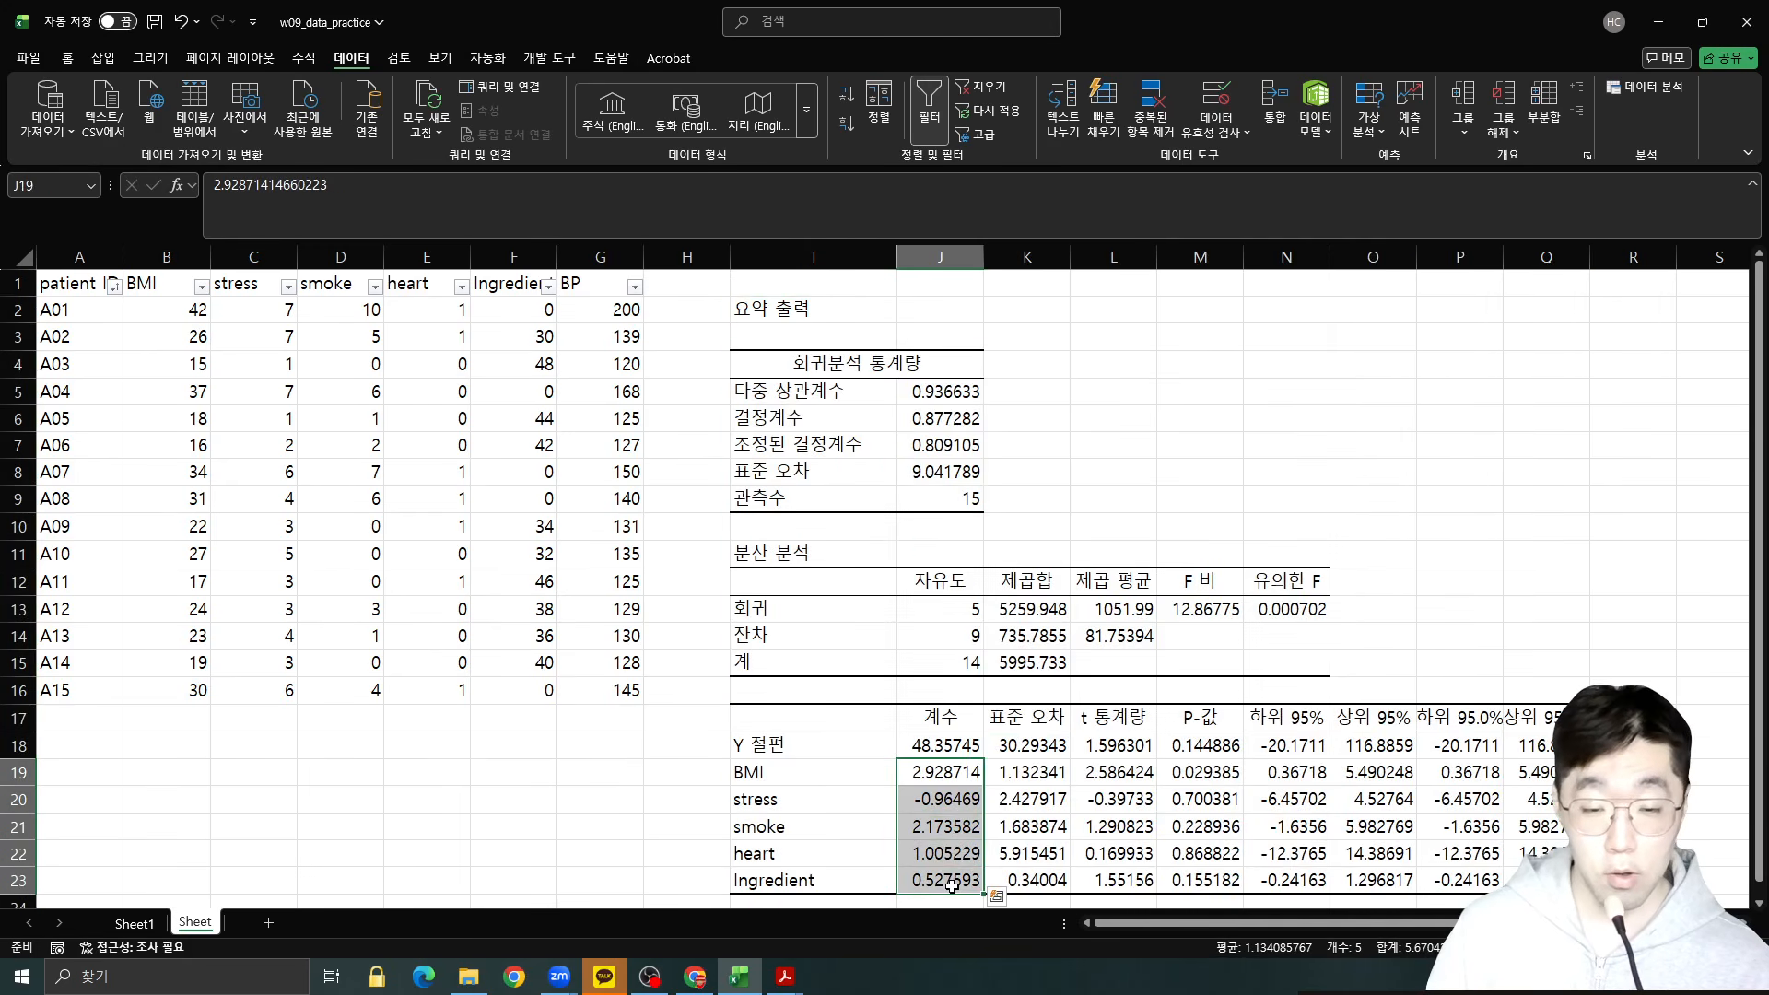
click(67, 58)
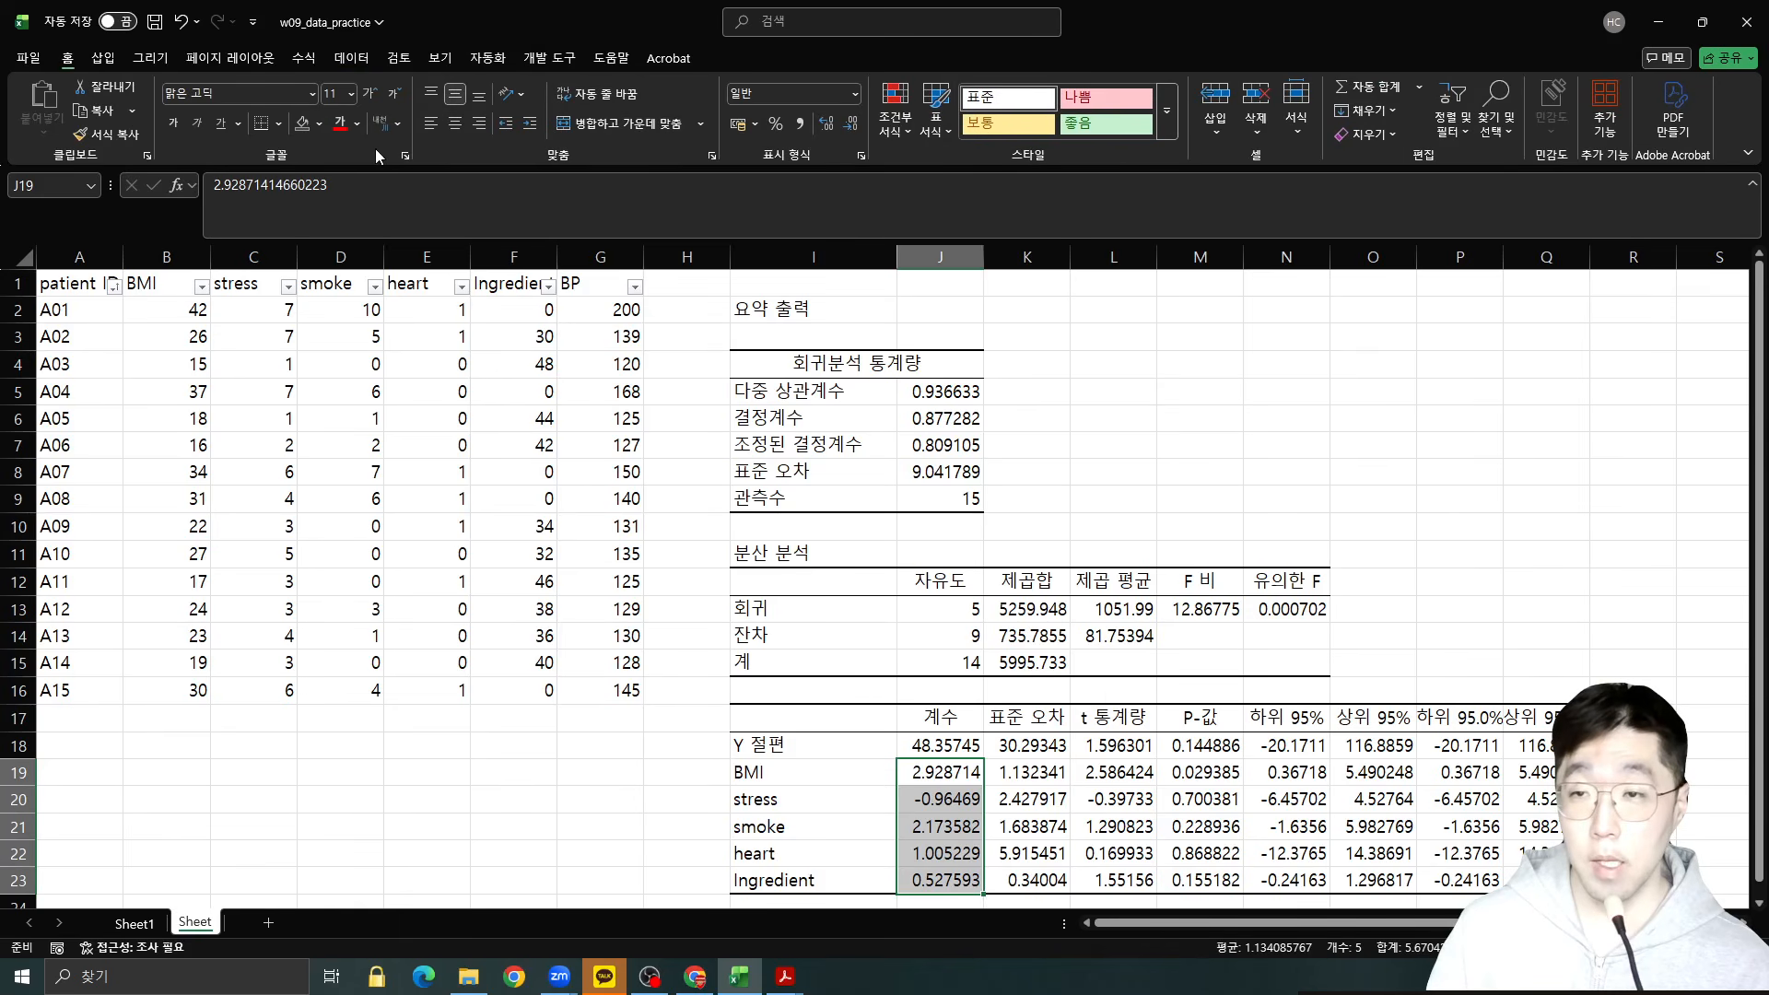
click(320, 123)
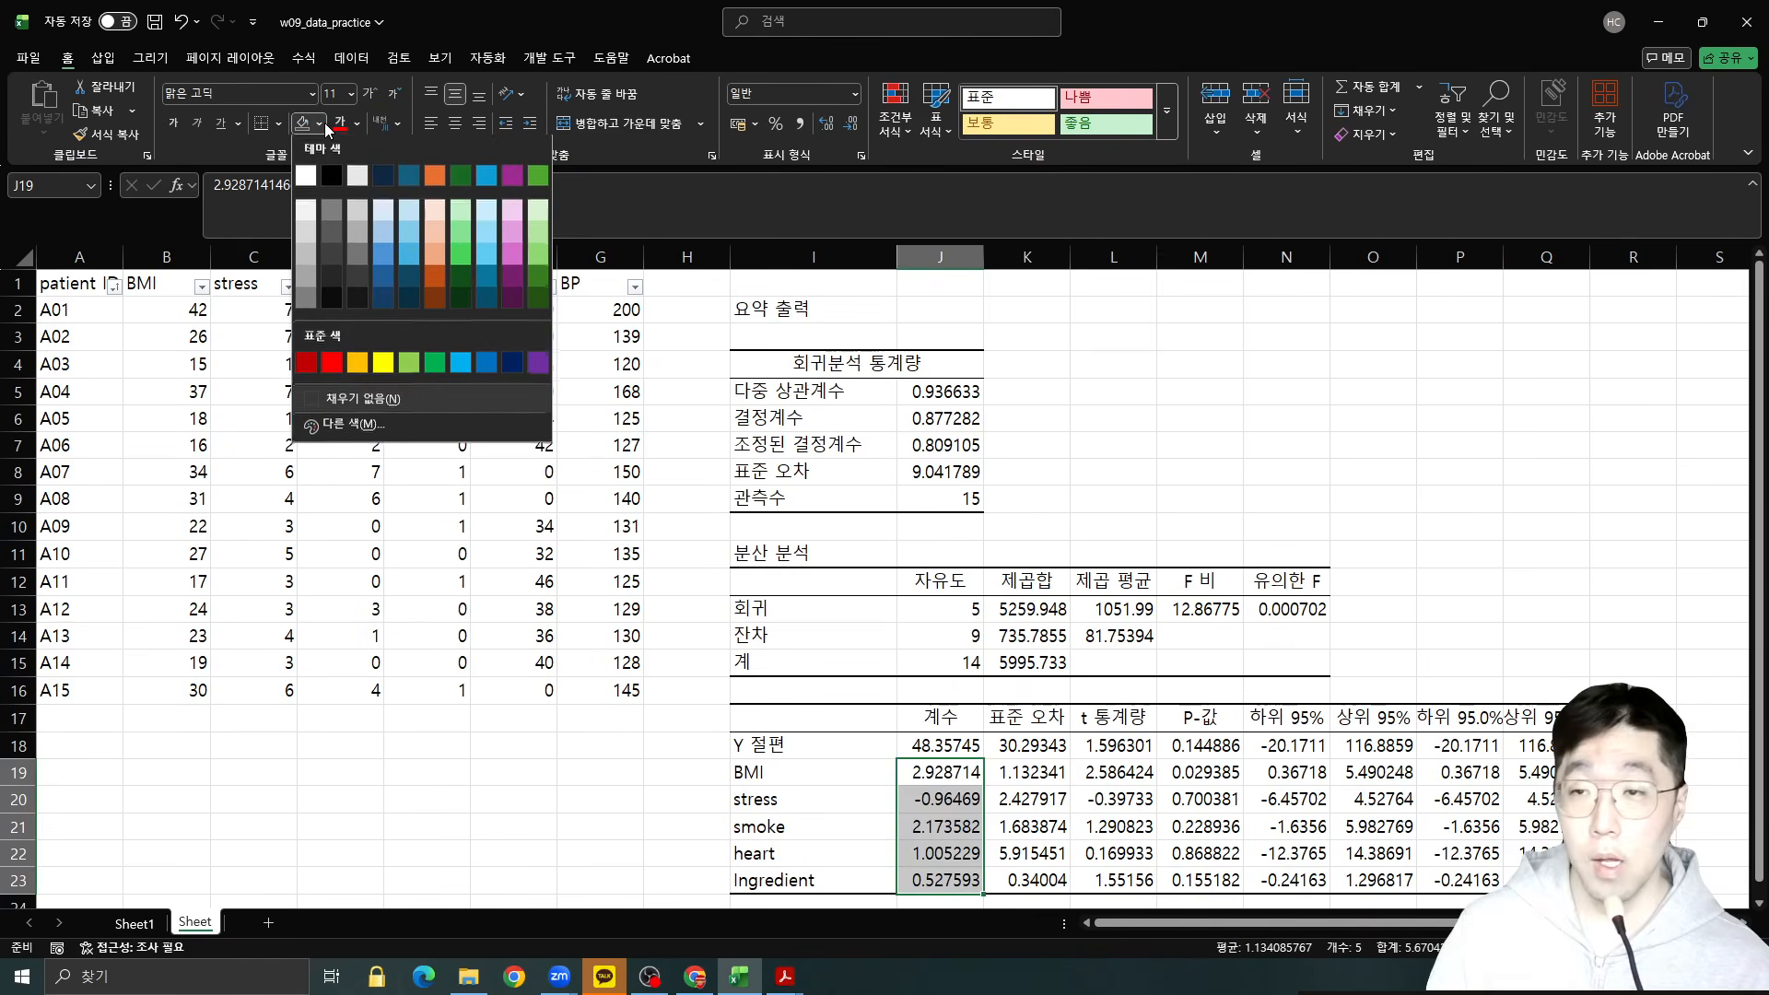
click(381, 366)
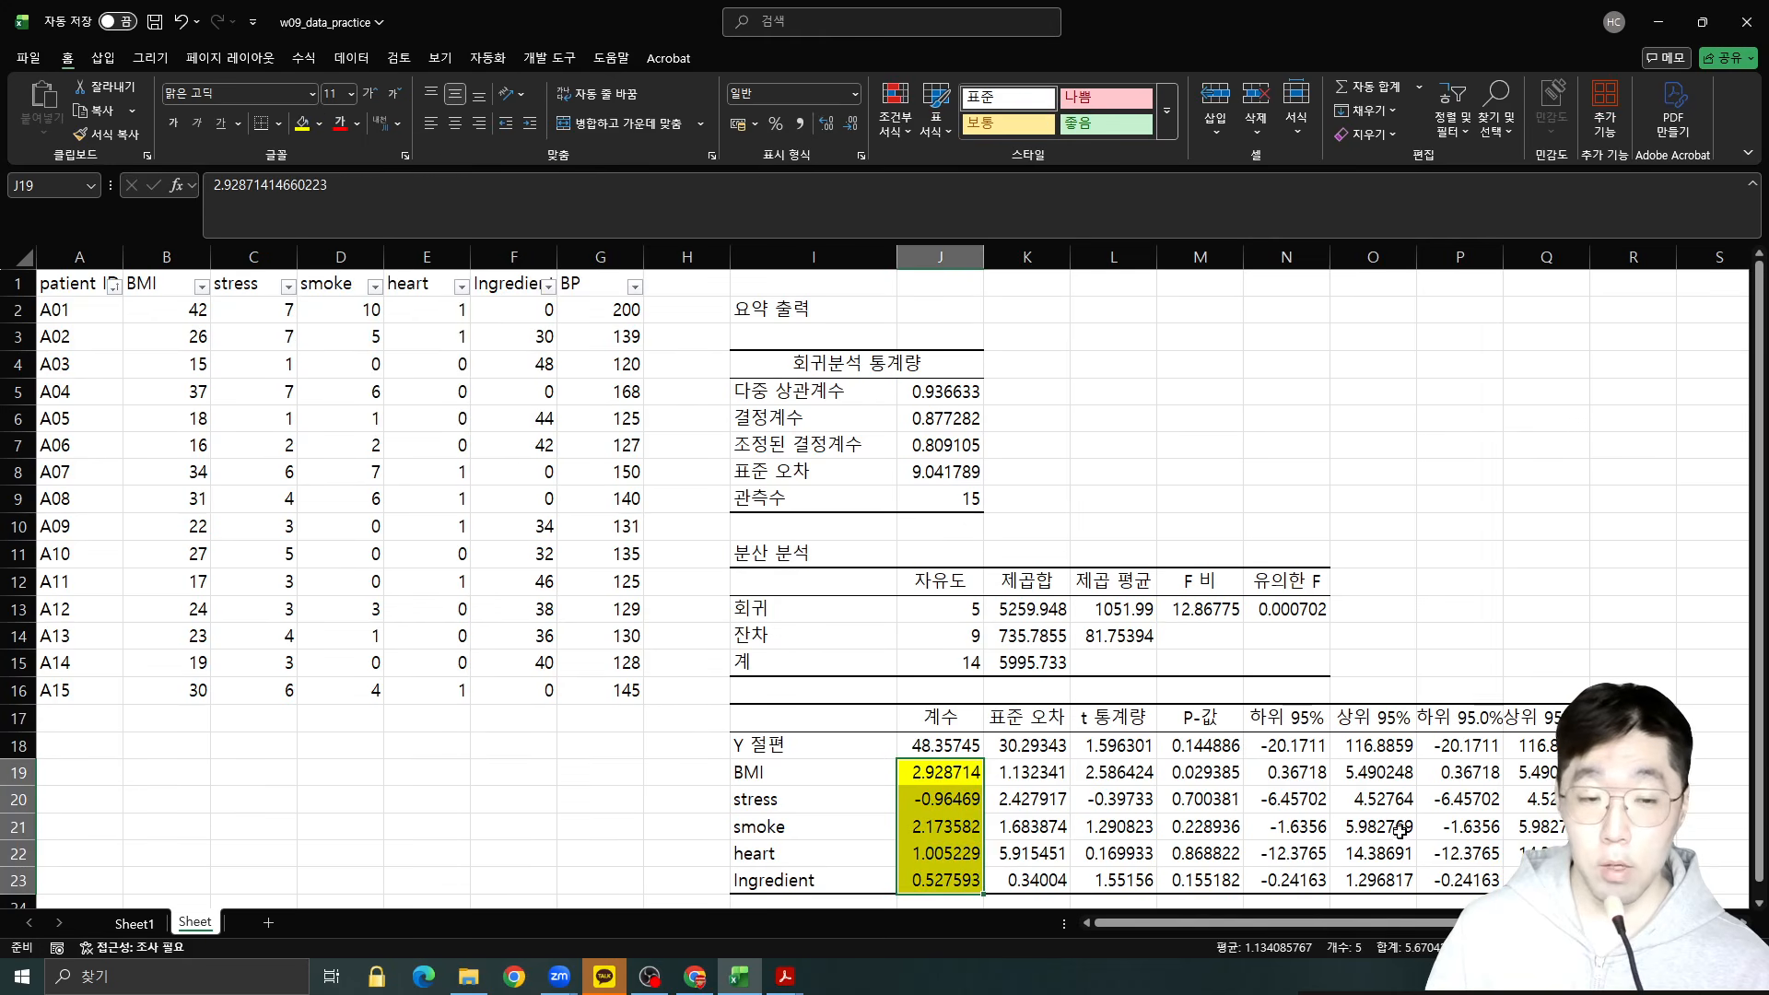
Fill the P-values for BMI through Ingredient (M19:M23) with yellow as well.
drag(1187, 786, 1198, 834)
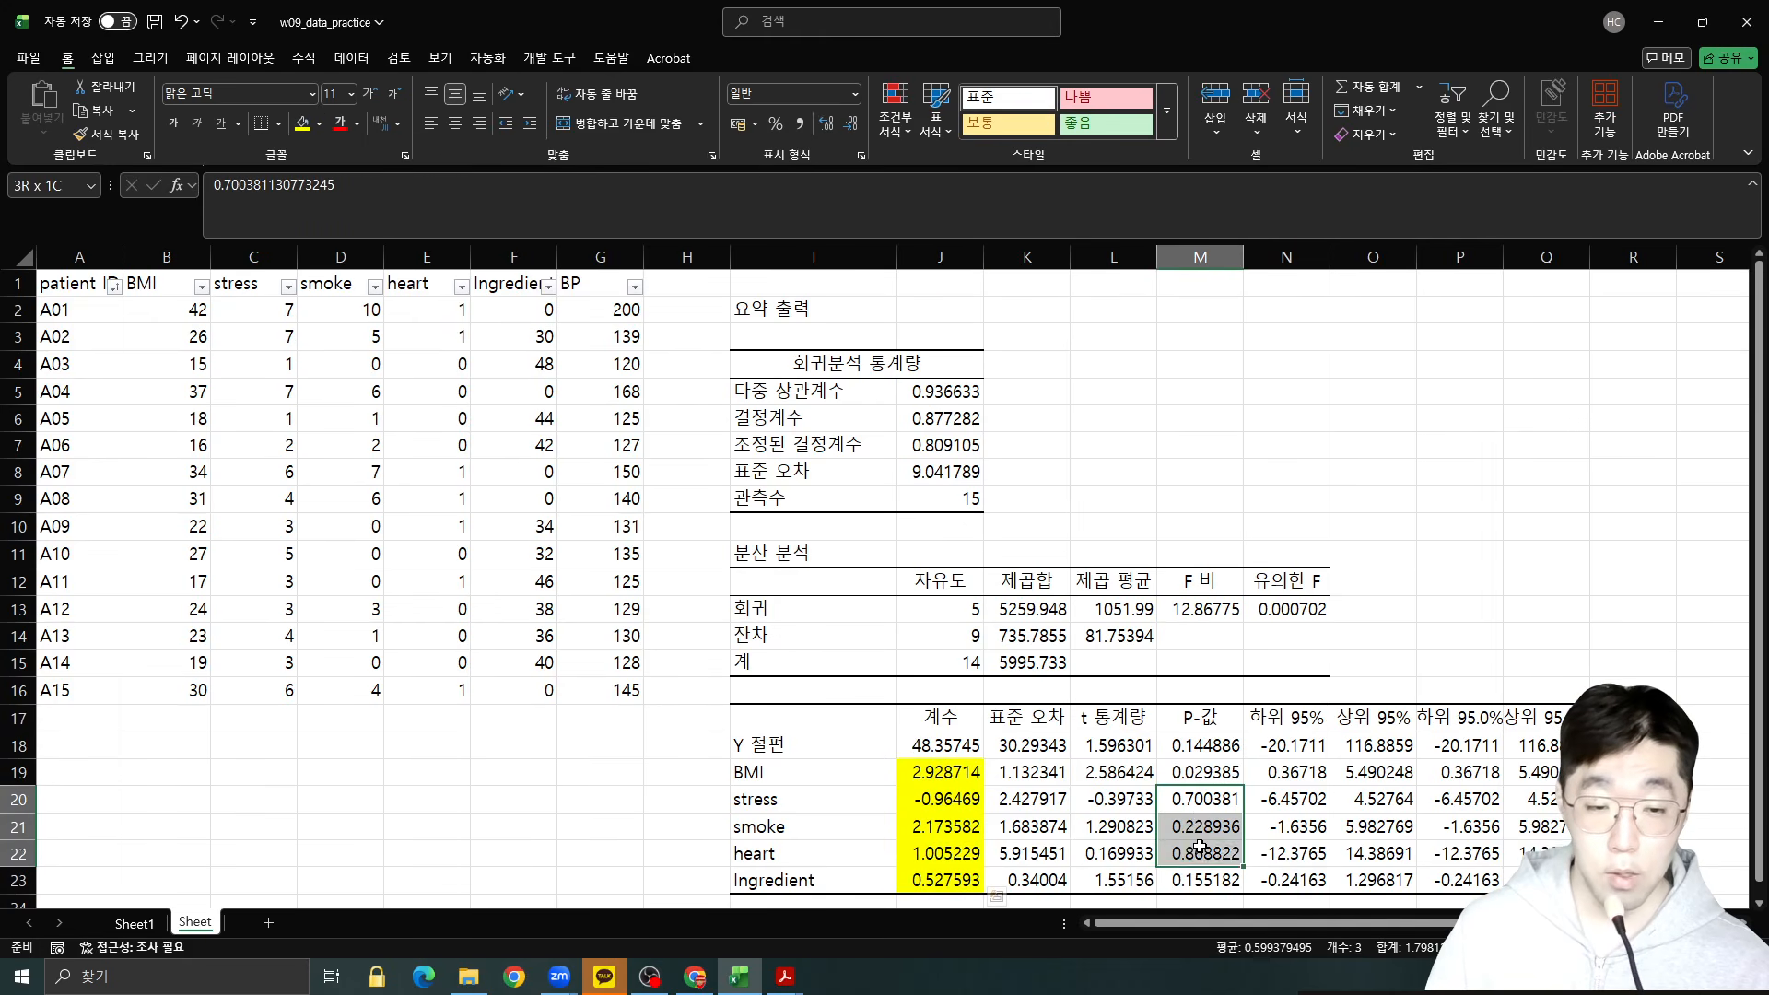
drag(1205, 772, 1211, 877)
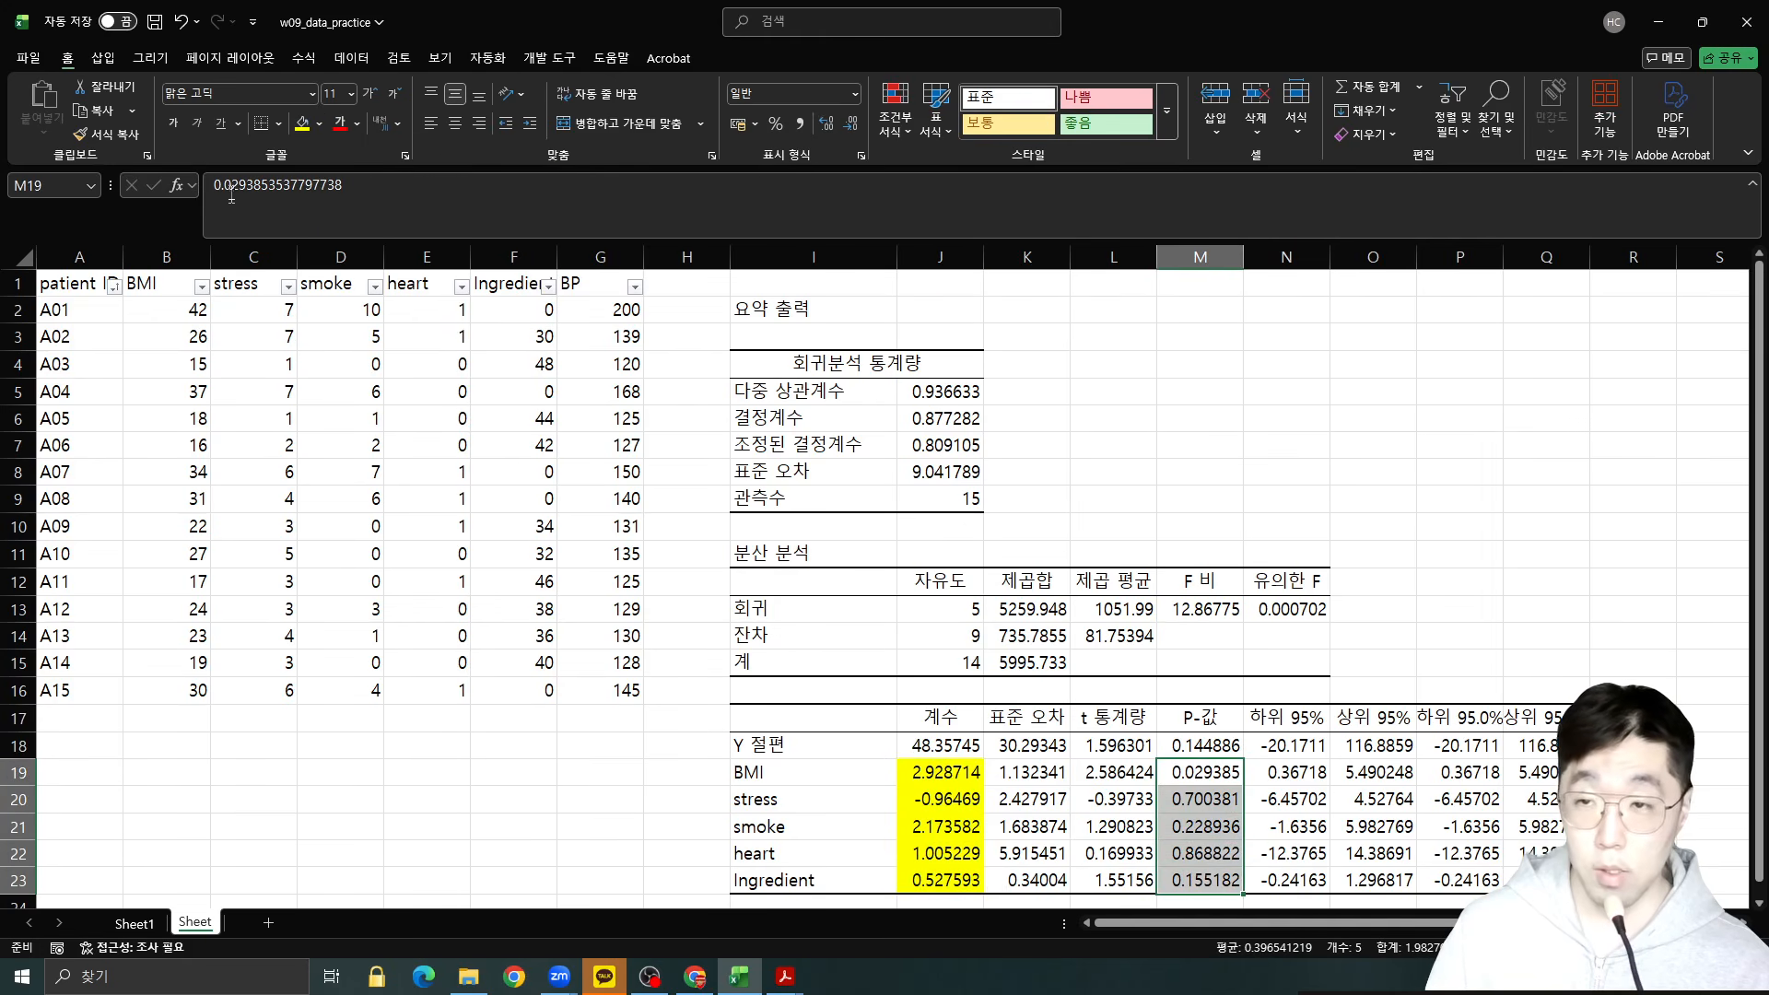
click(302, 123)
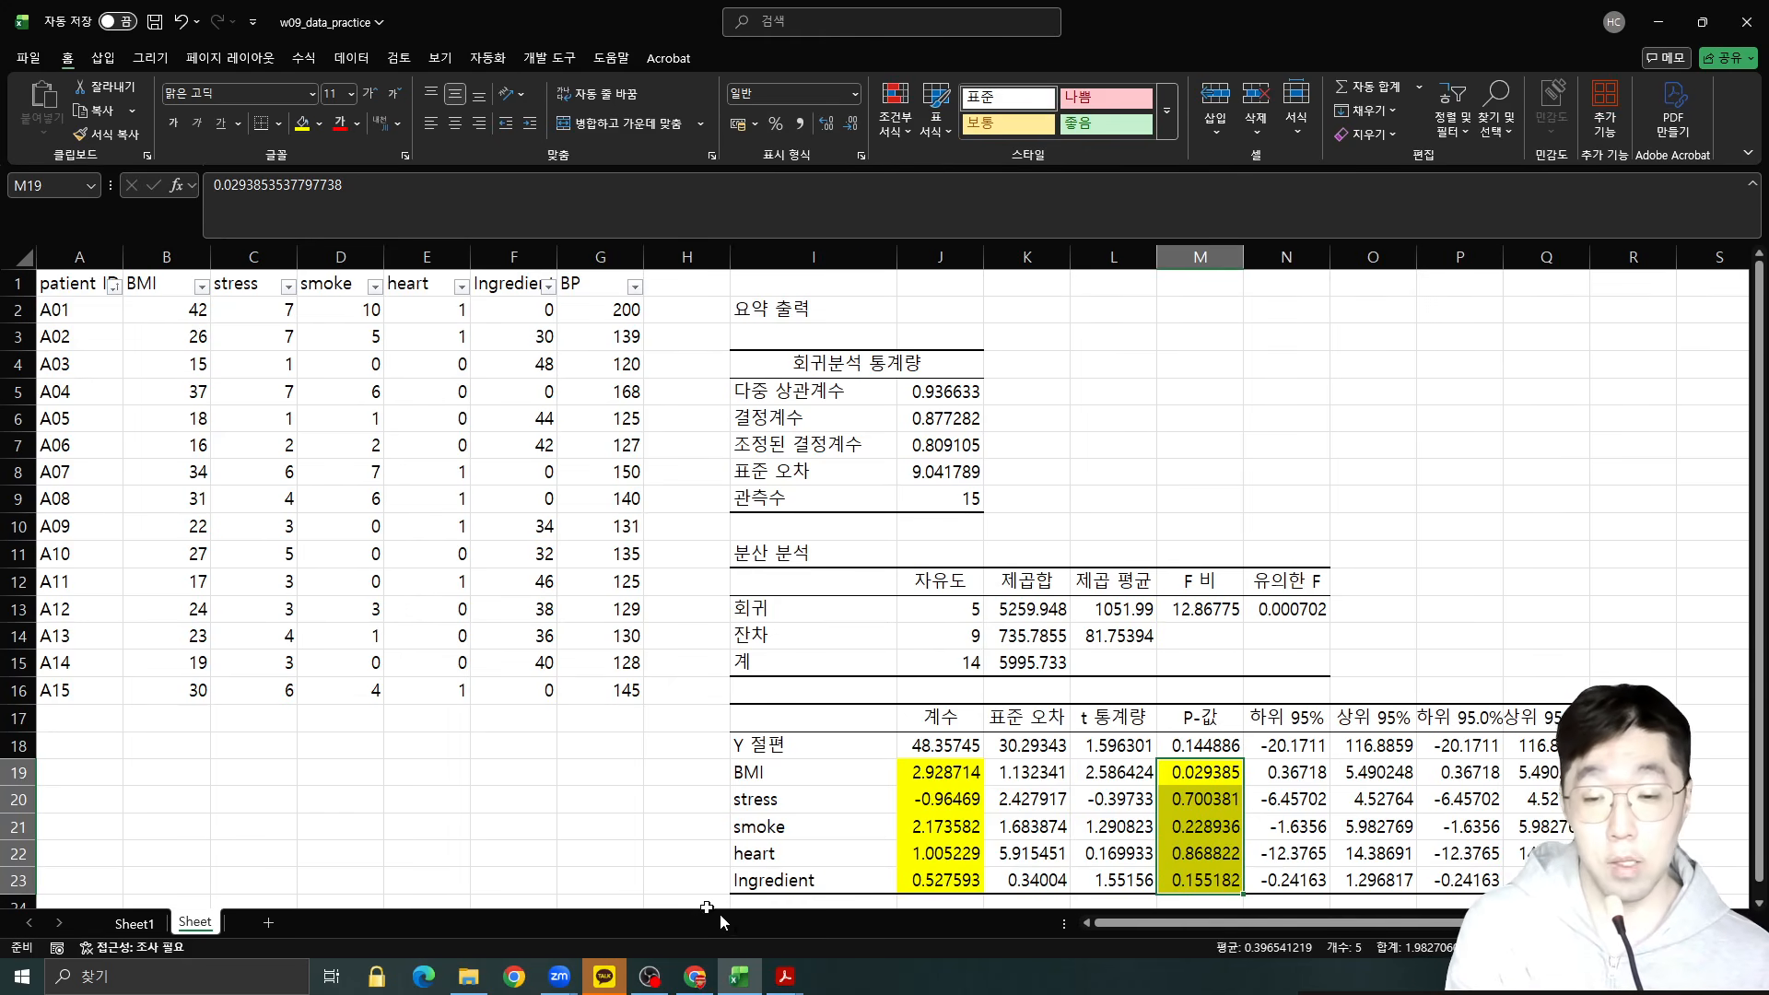
Fill the Ingredient row of the multiple regression coefficient table (I23:Q23) with light blue.
drag(806, 880, 1549, 880)
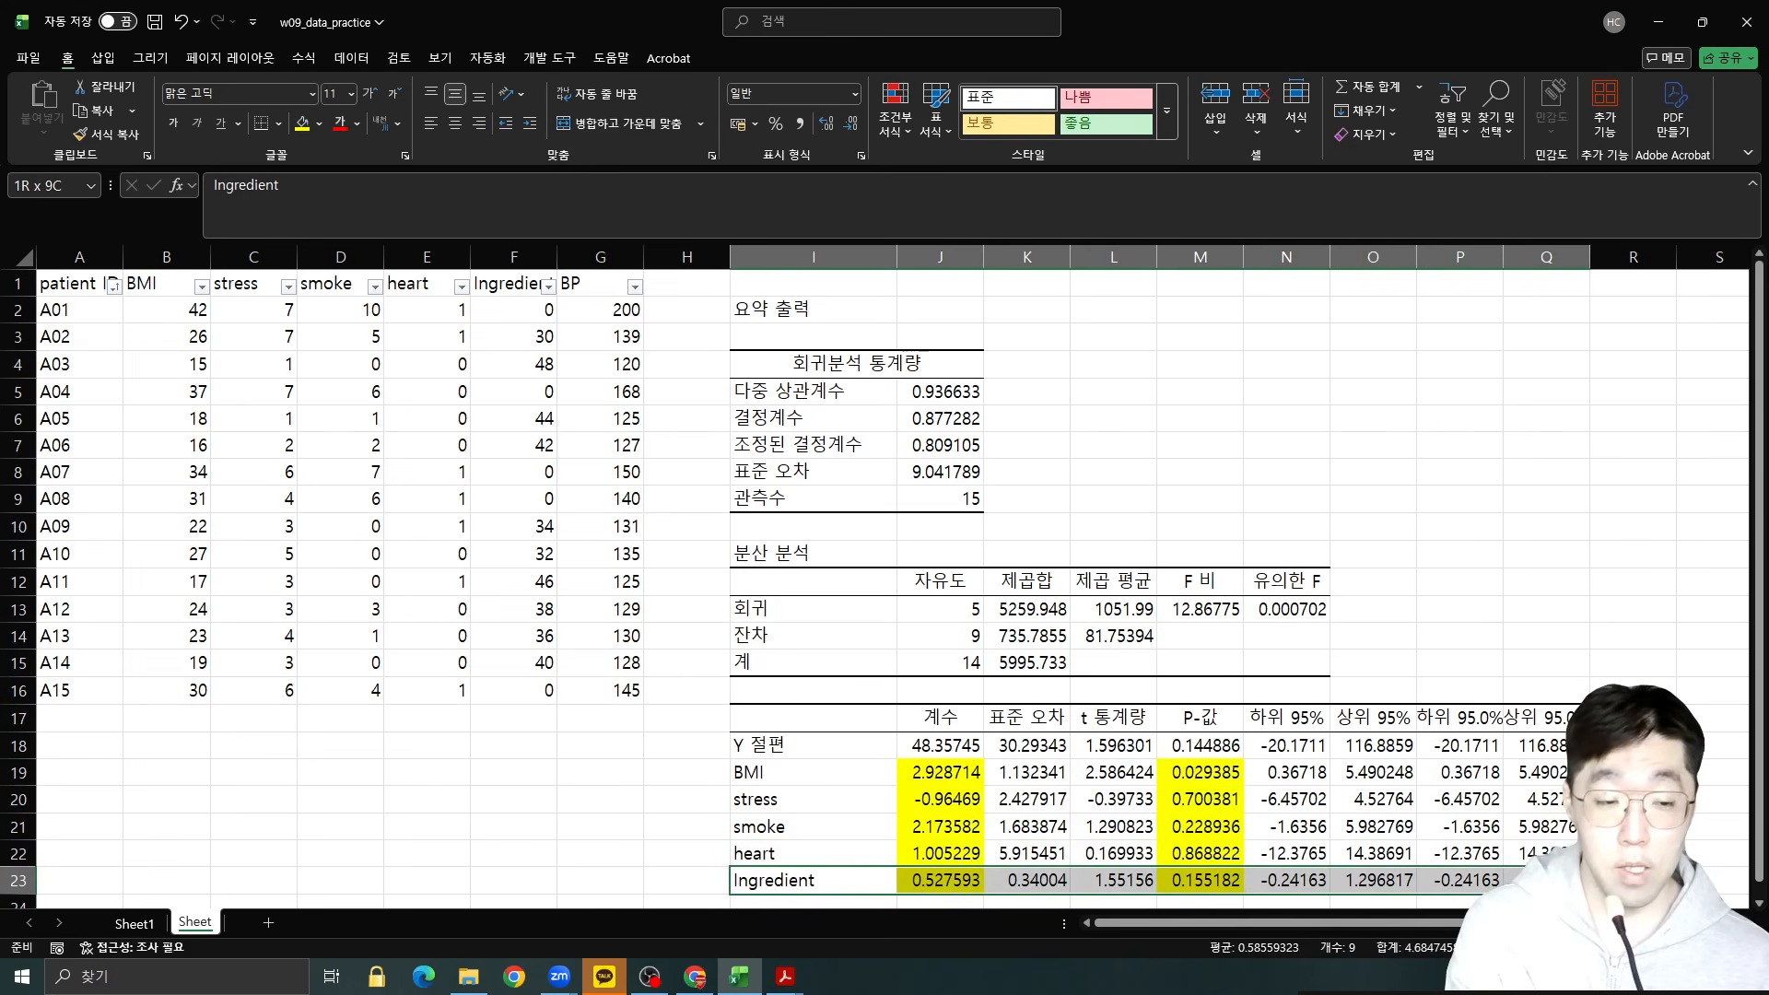
click(320, 124)
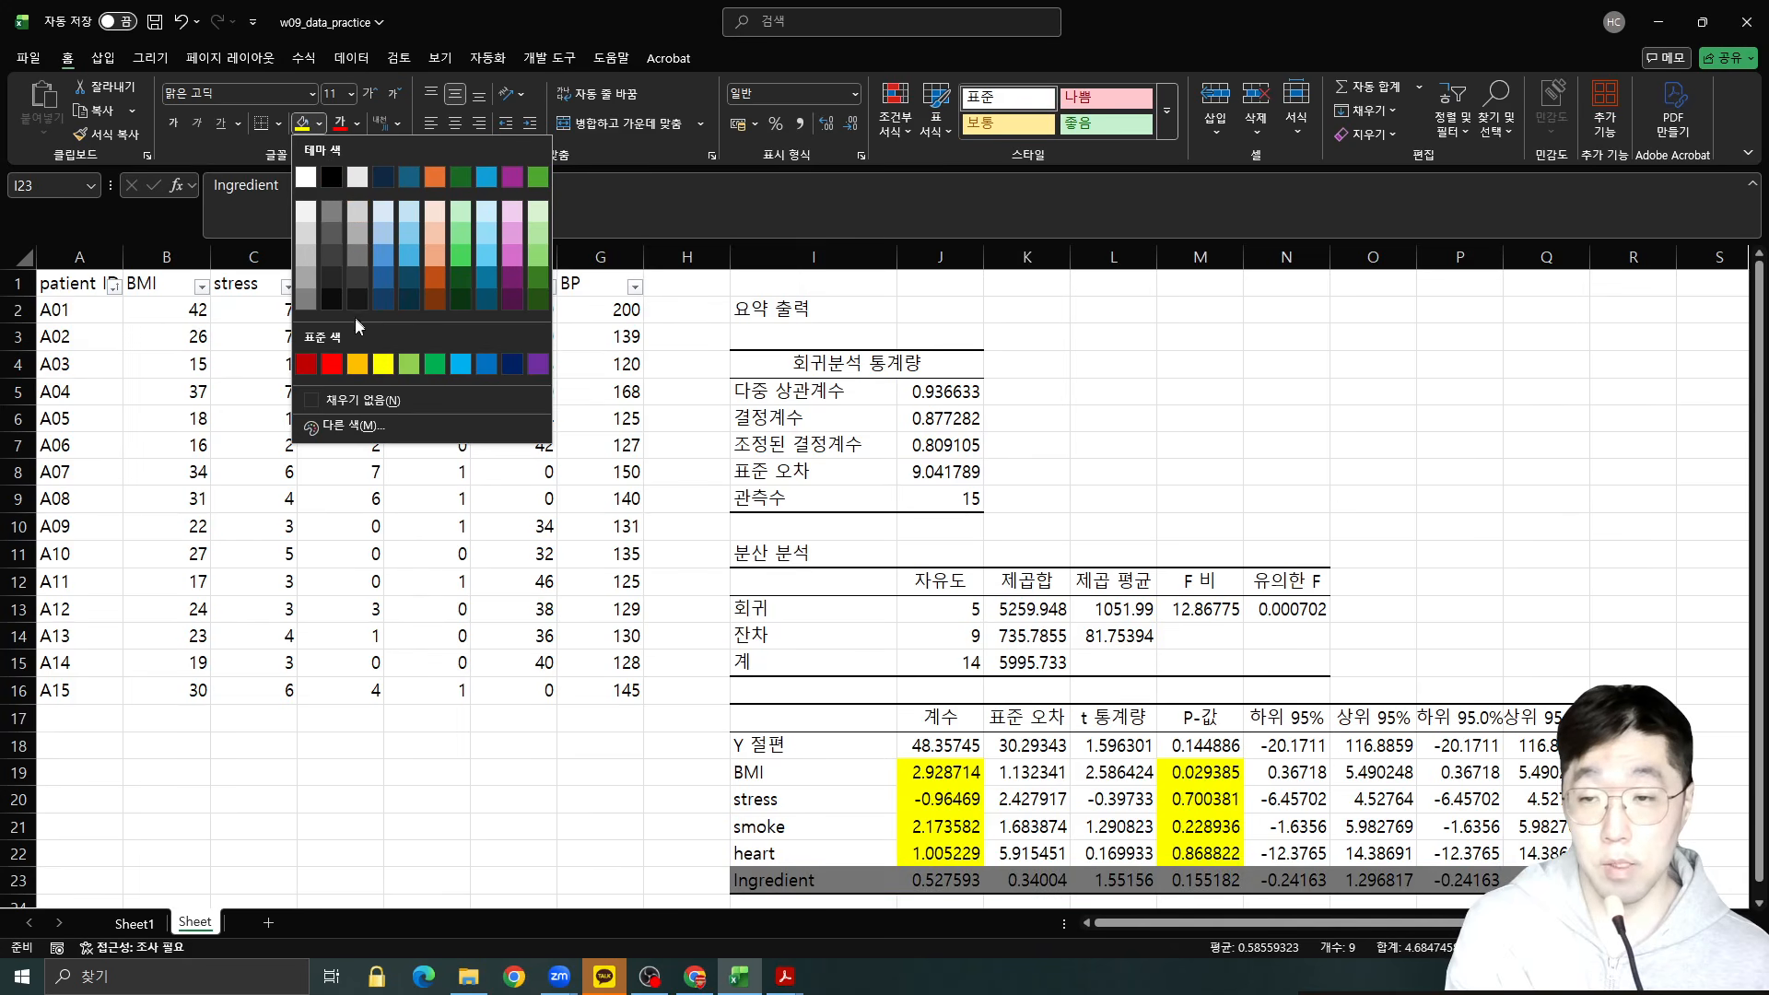
click(487, 226)
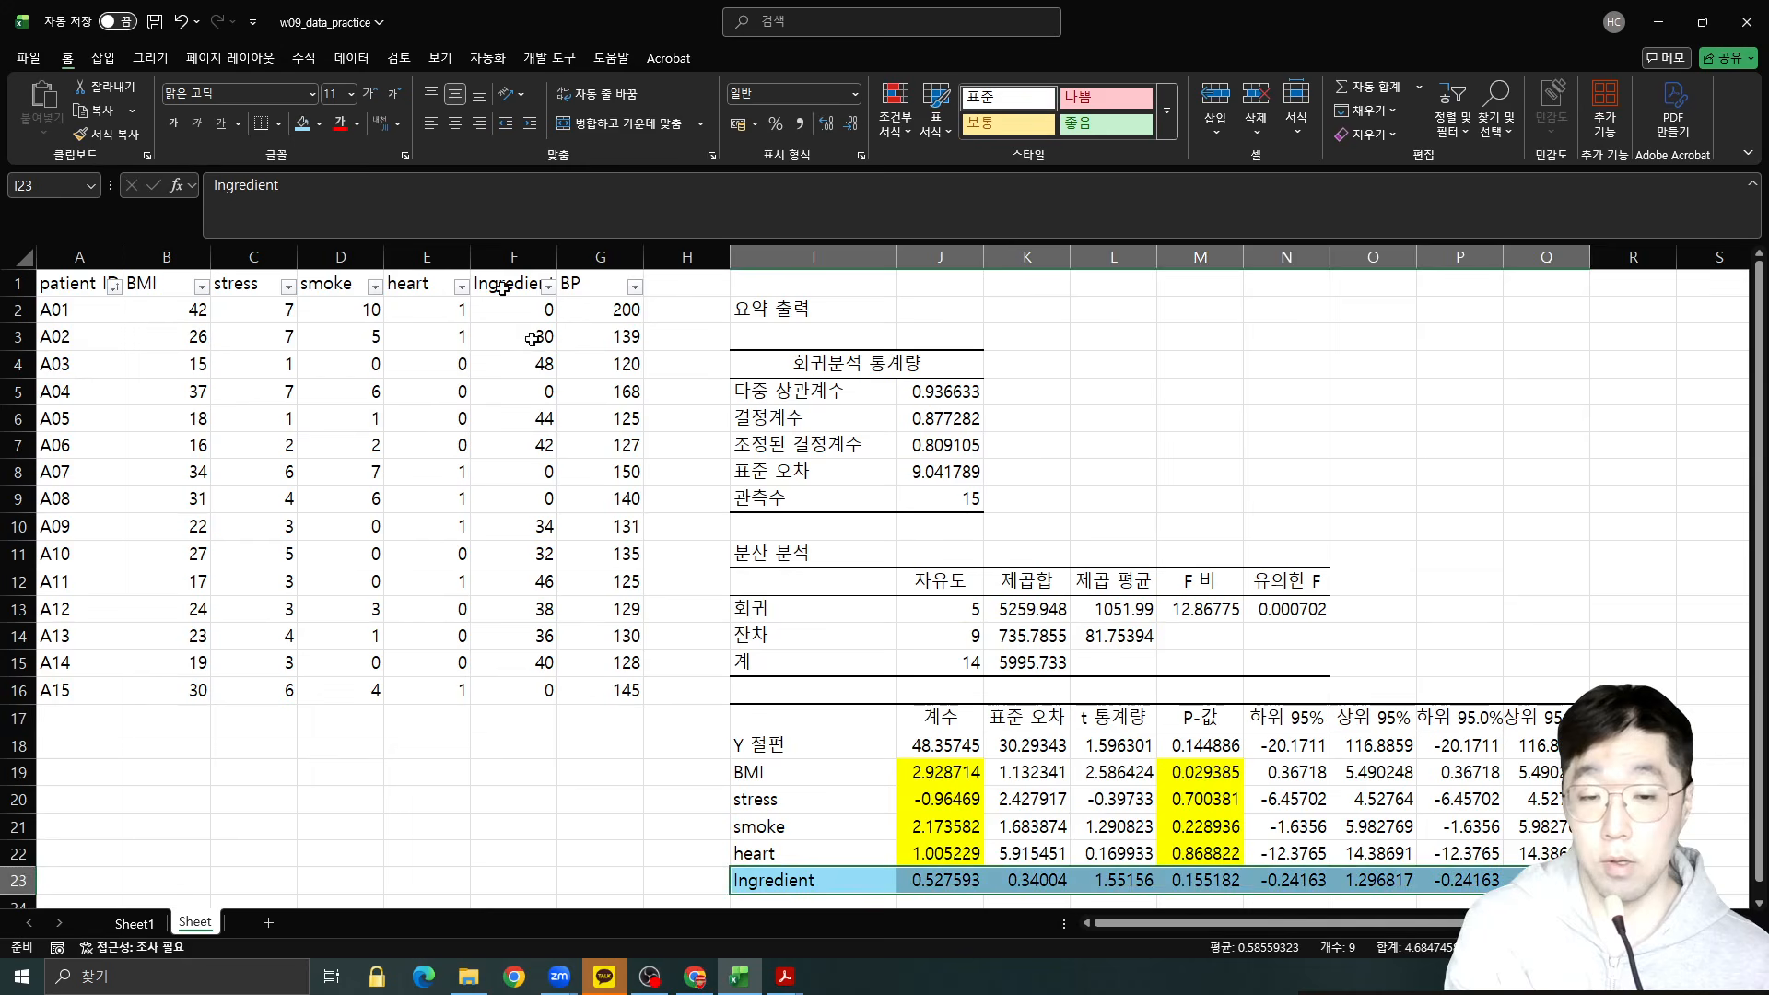
click(320, 122)
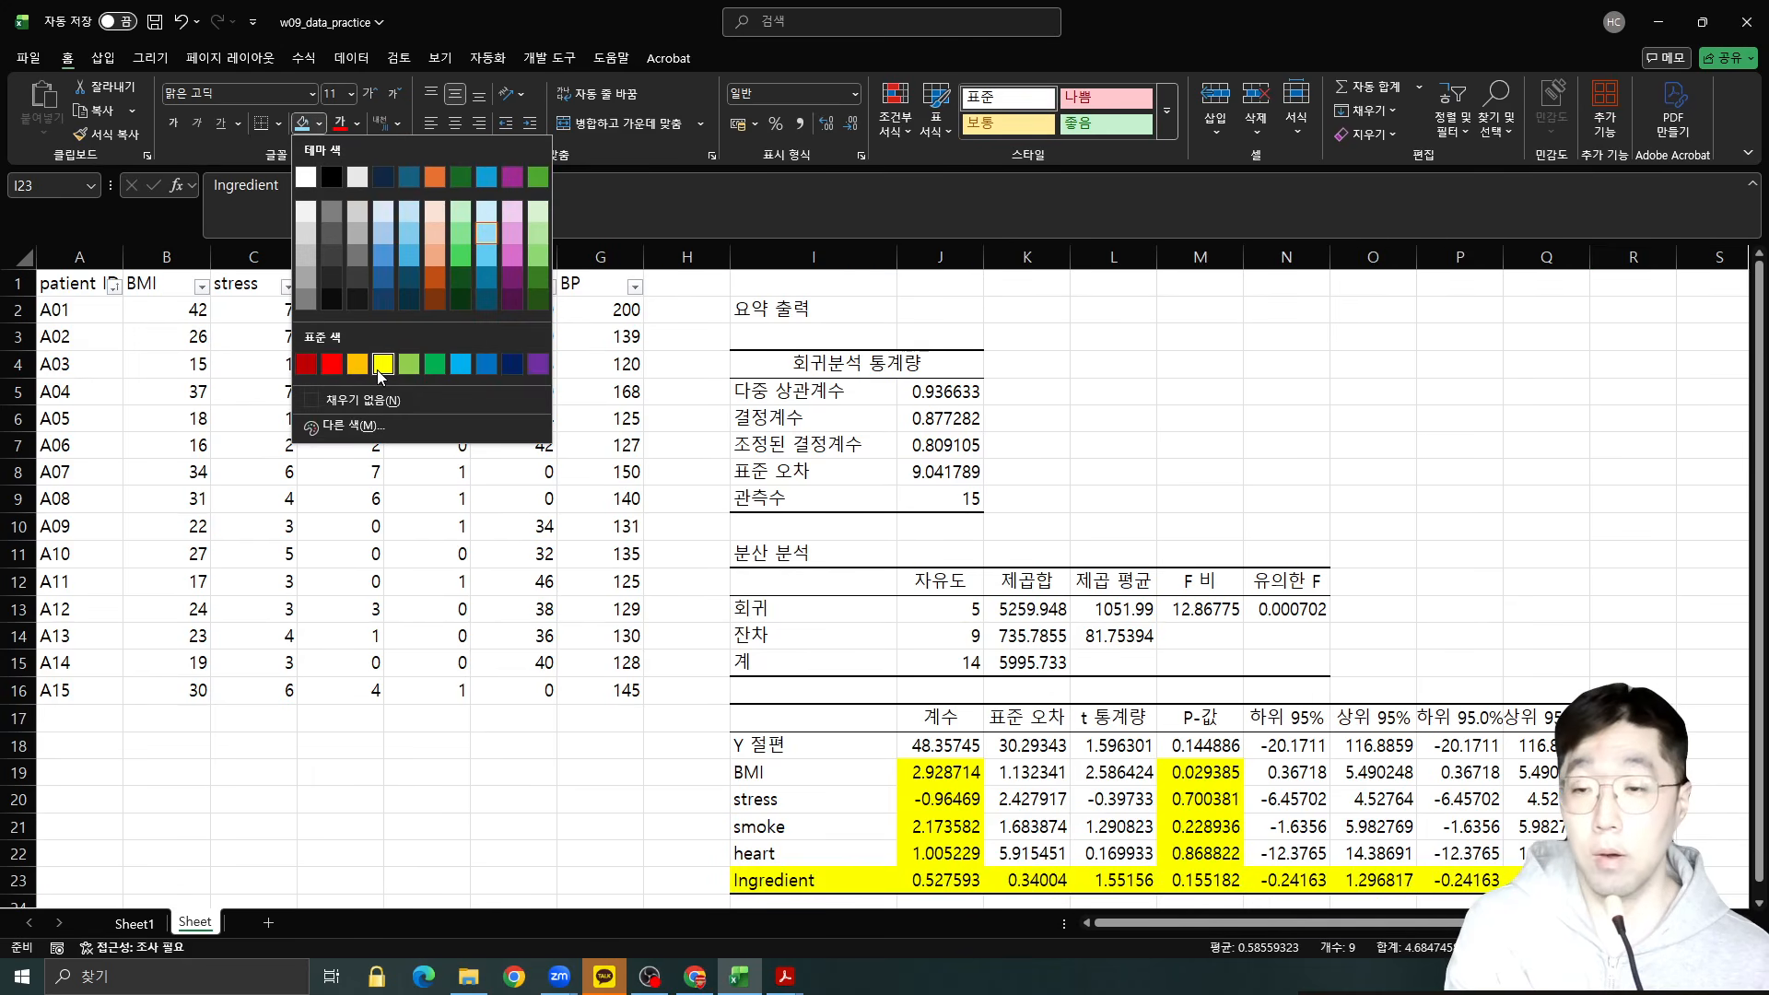
click(845, 736)
Fill the Ingredient coefficient in J23 and its P-value in M23 with yellow again.
click(972, 890)
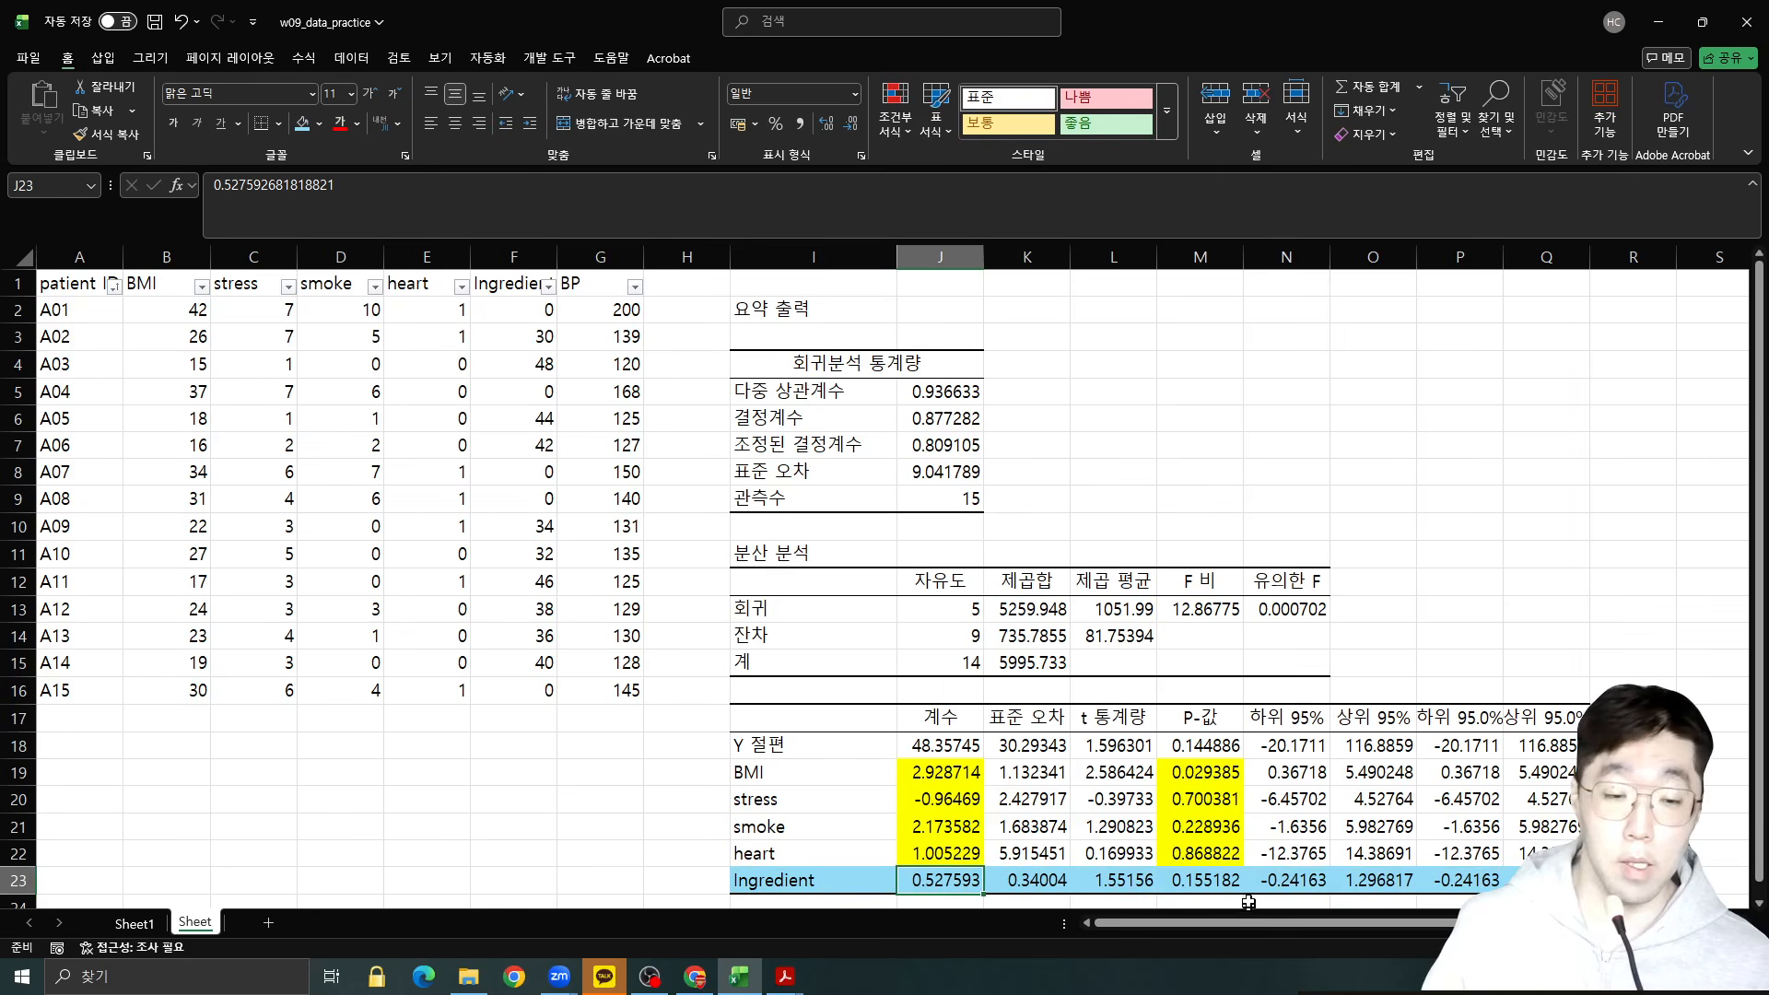
ctrl+click(1215, 880)
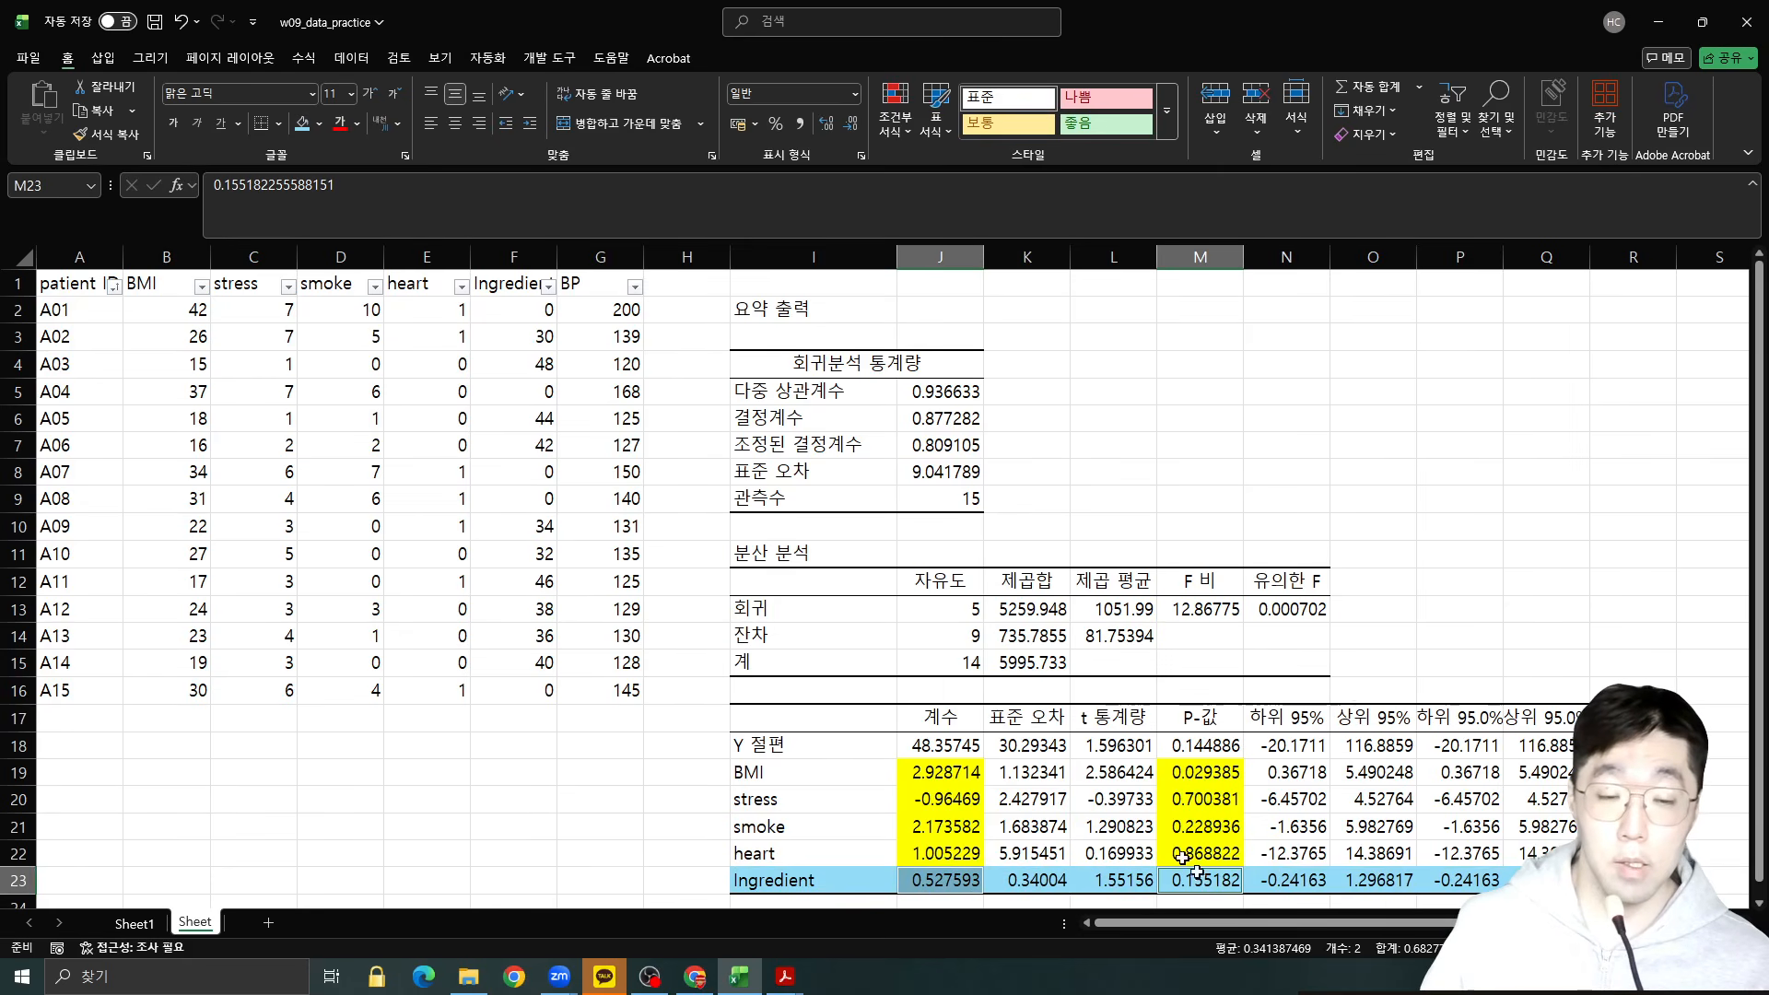
click(319, 126)
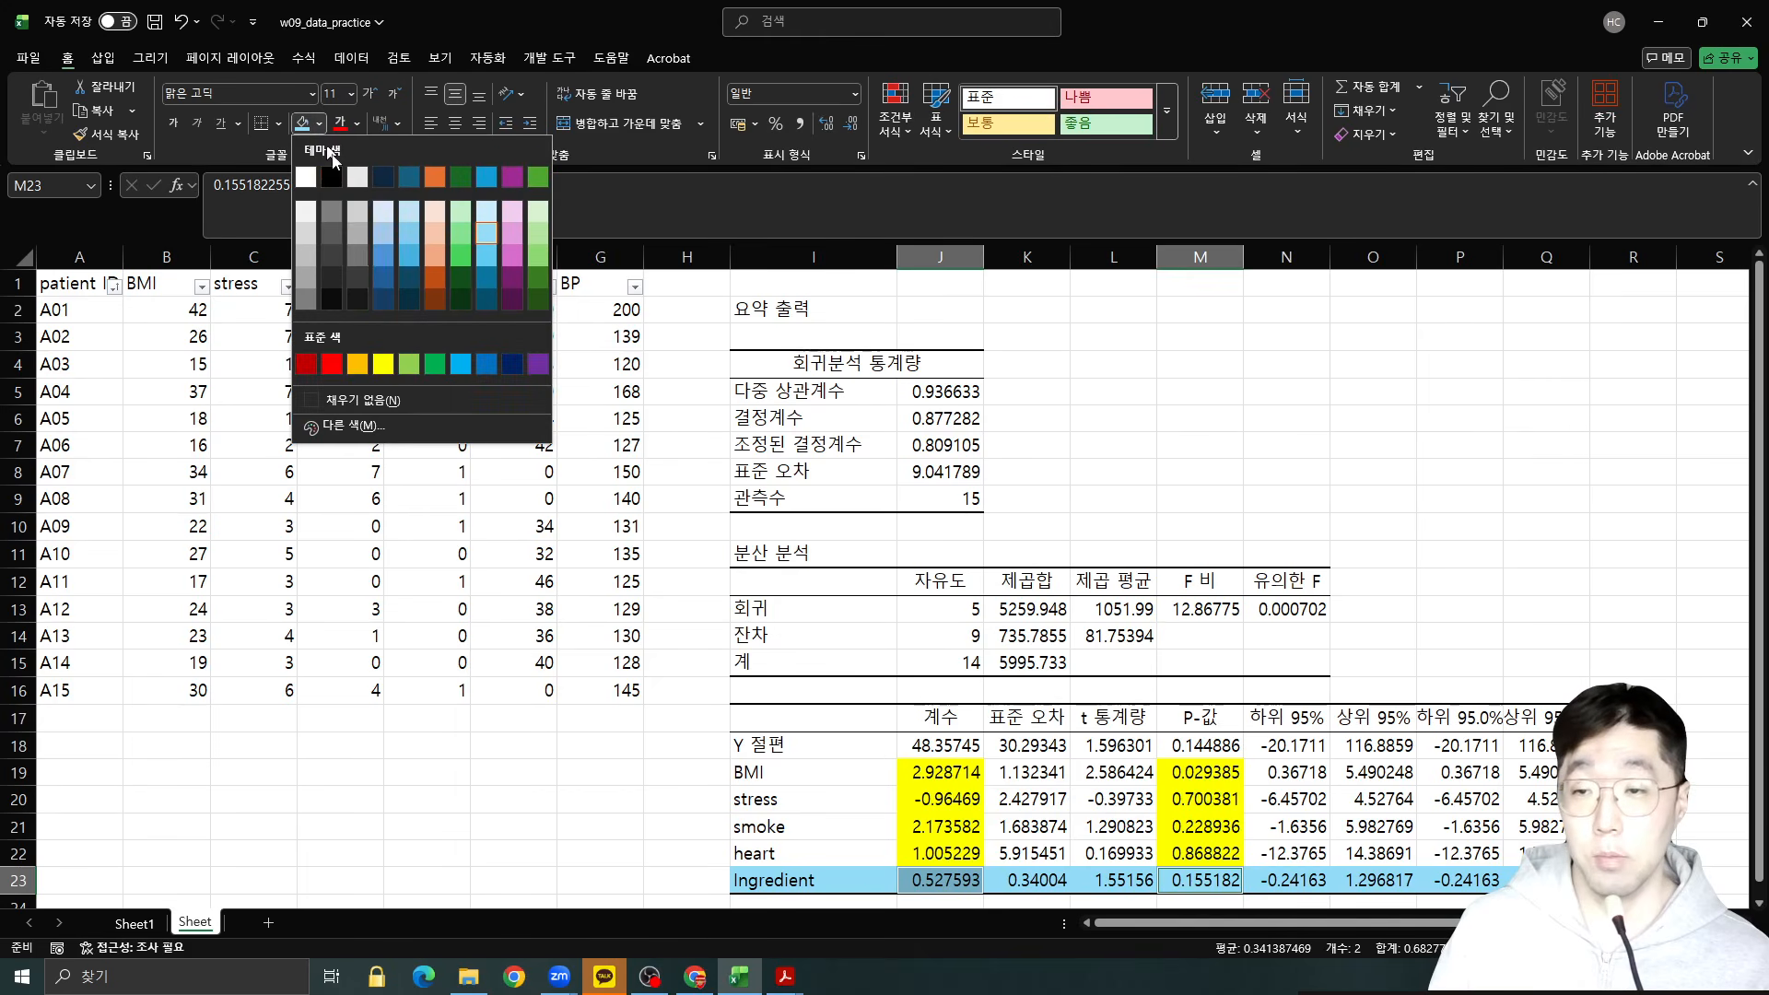
click(387, 366)
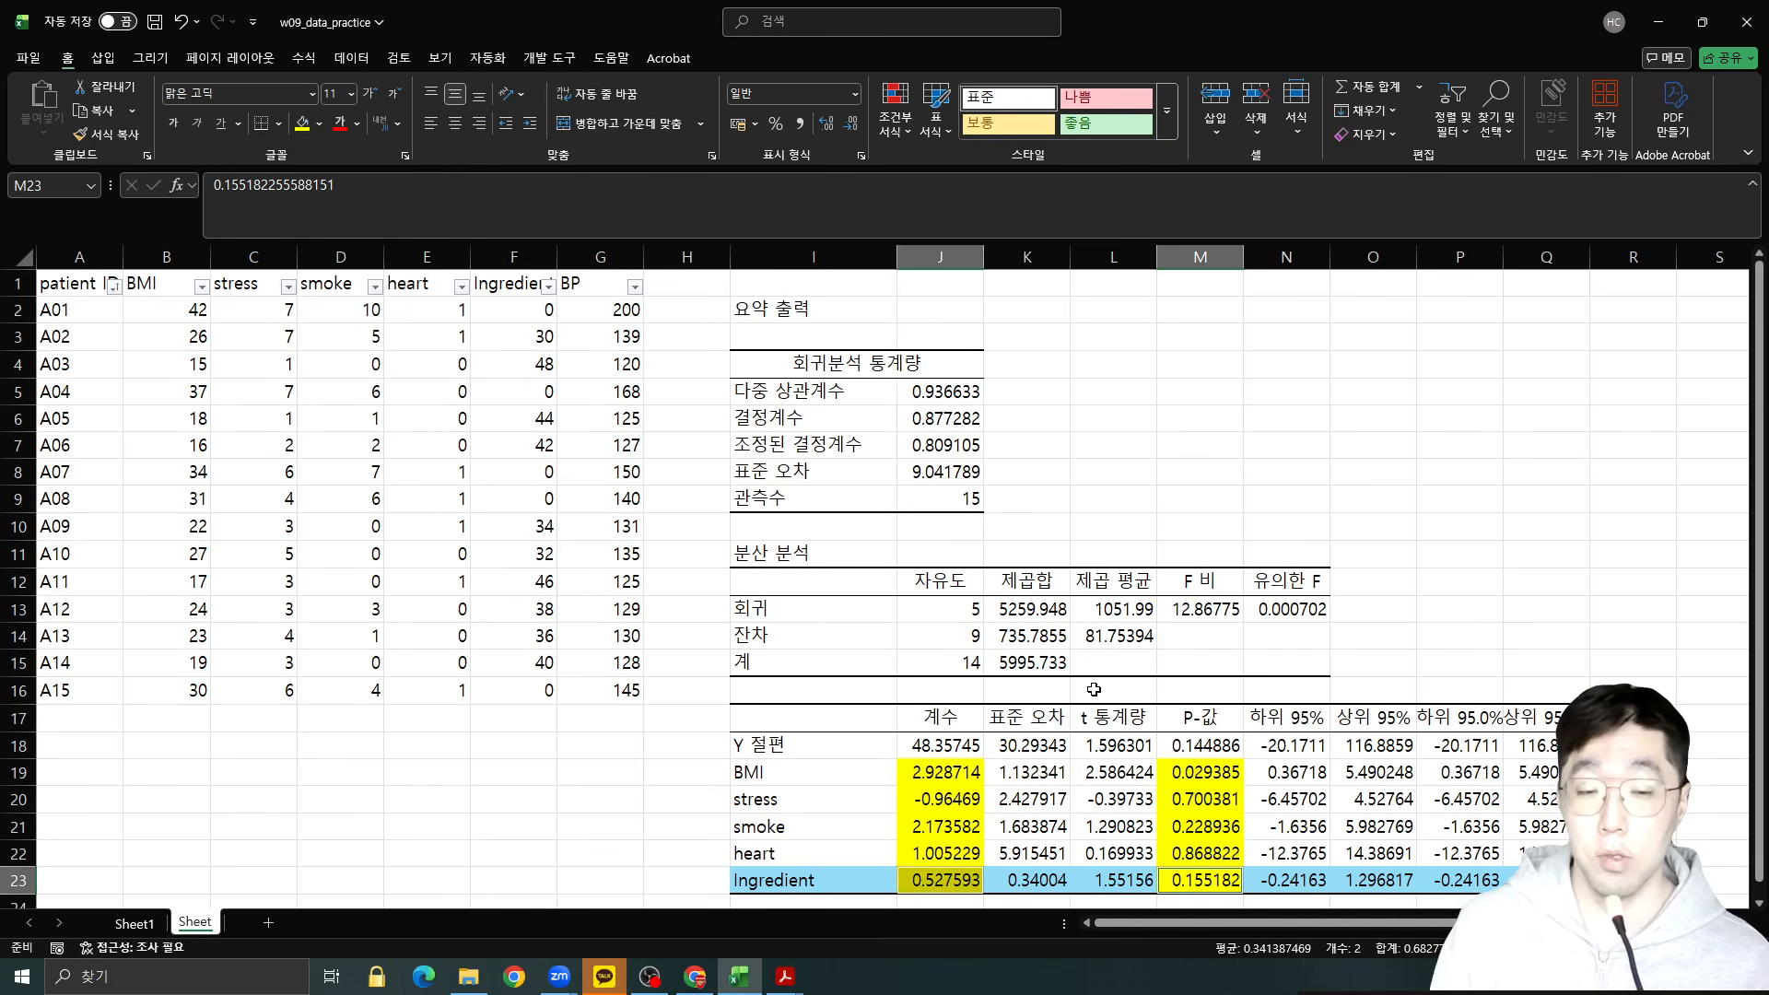
Compare Ingredient's coefficient and P-value in the simple regression output with those in the multiple regression output.
click(1123, 804)
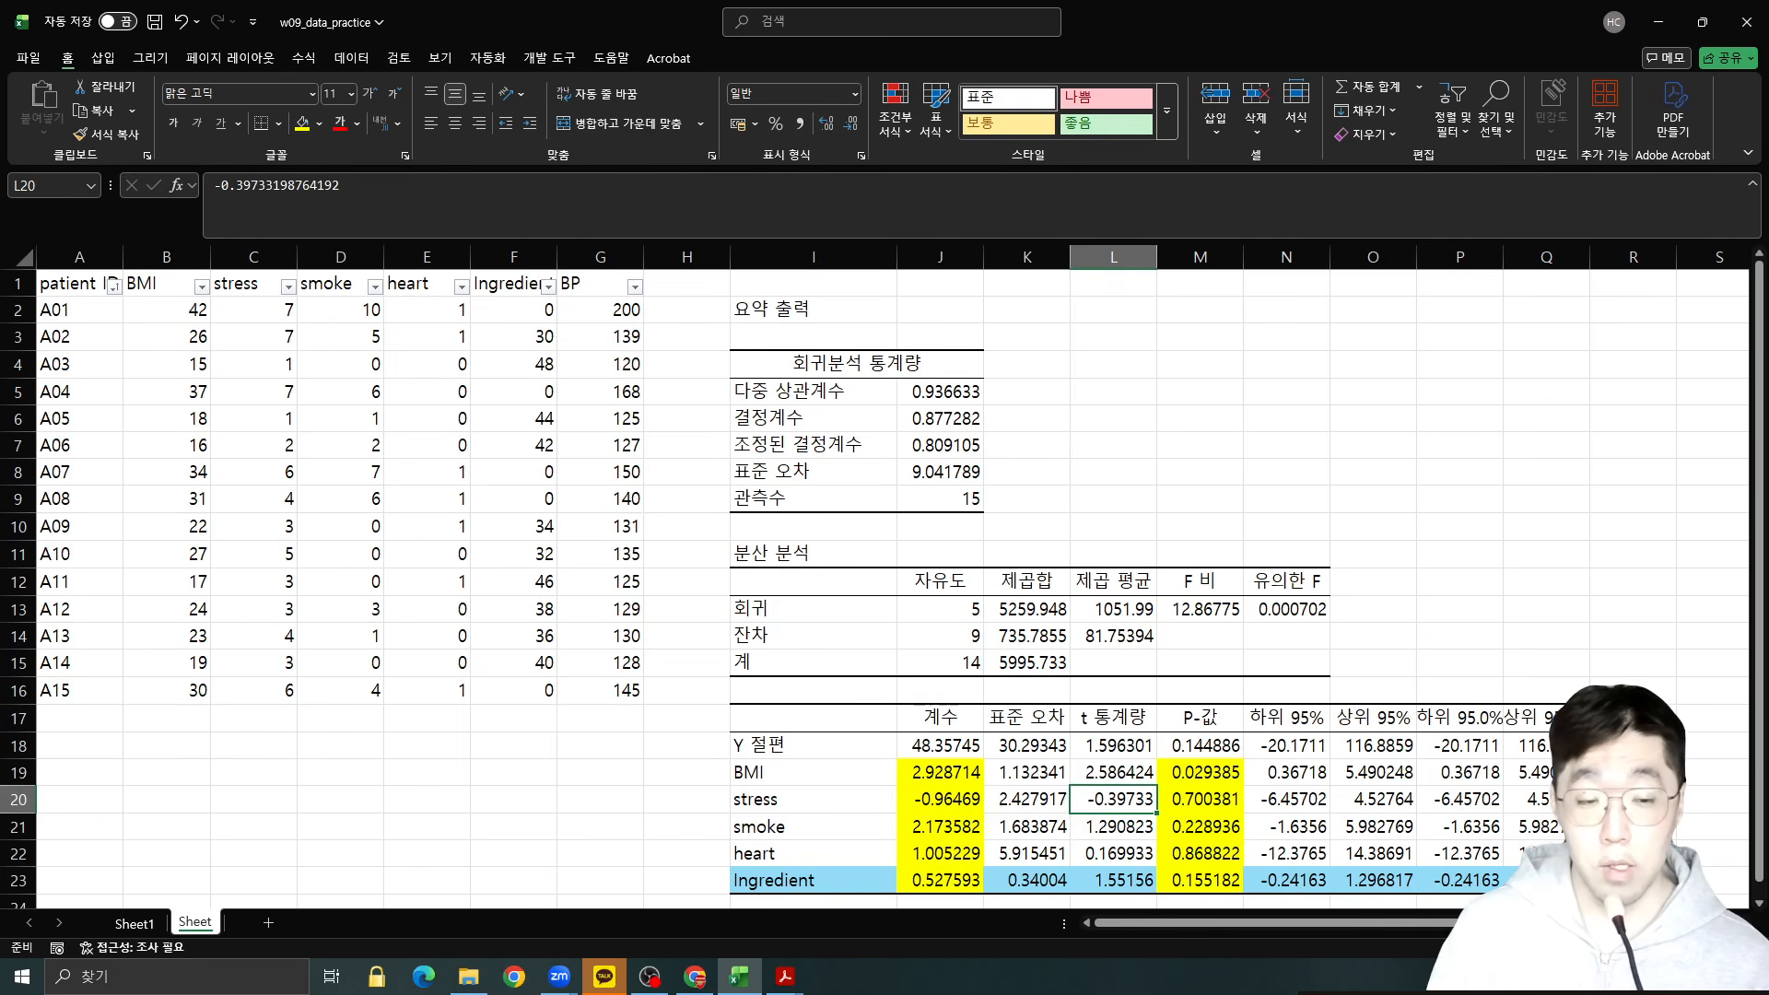
drag(1439, 922, 1692, 922)
click(1051, 802)
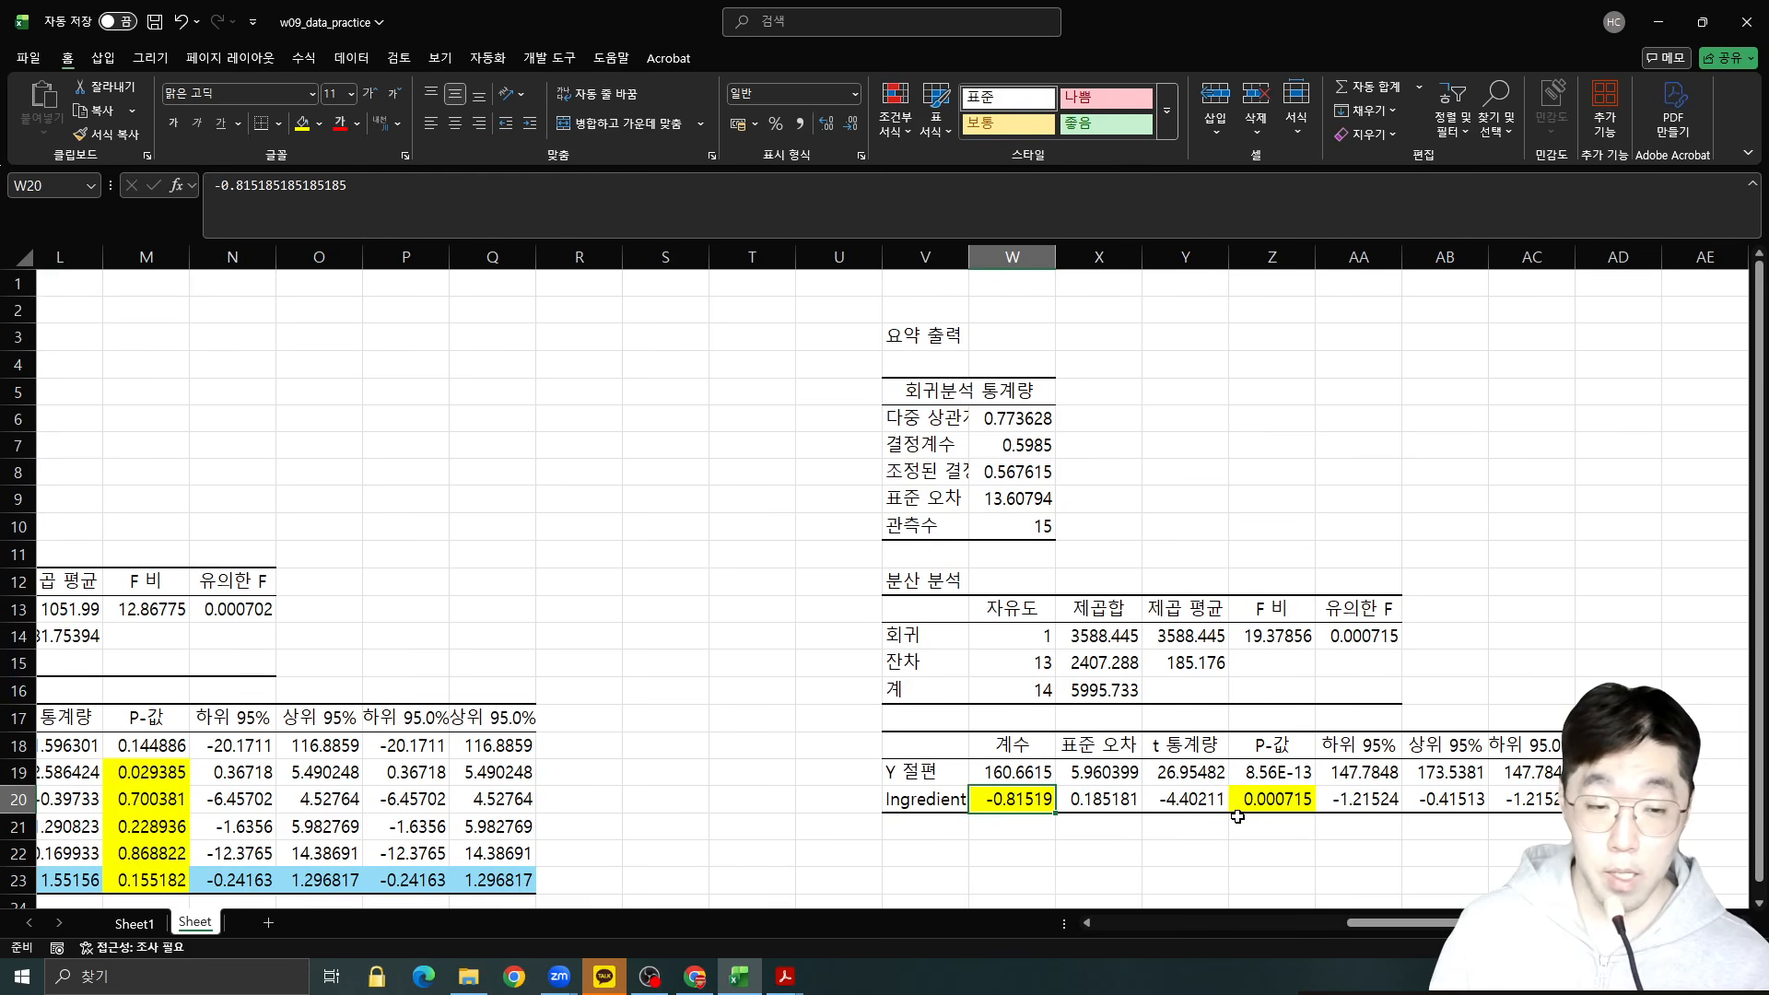
click(1253, 810)
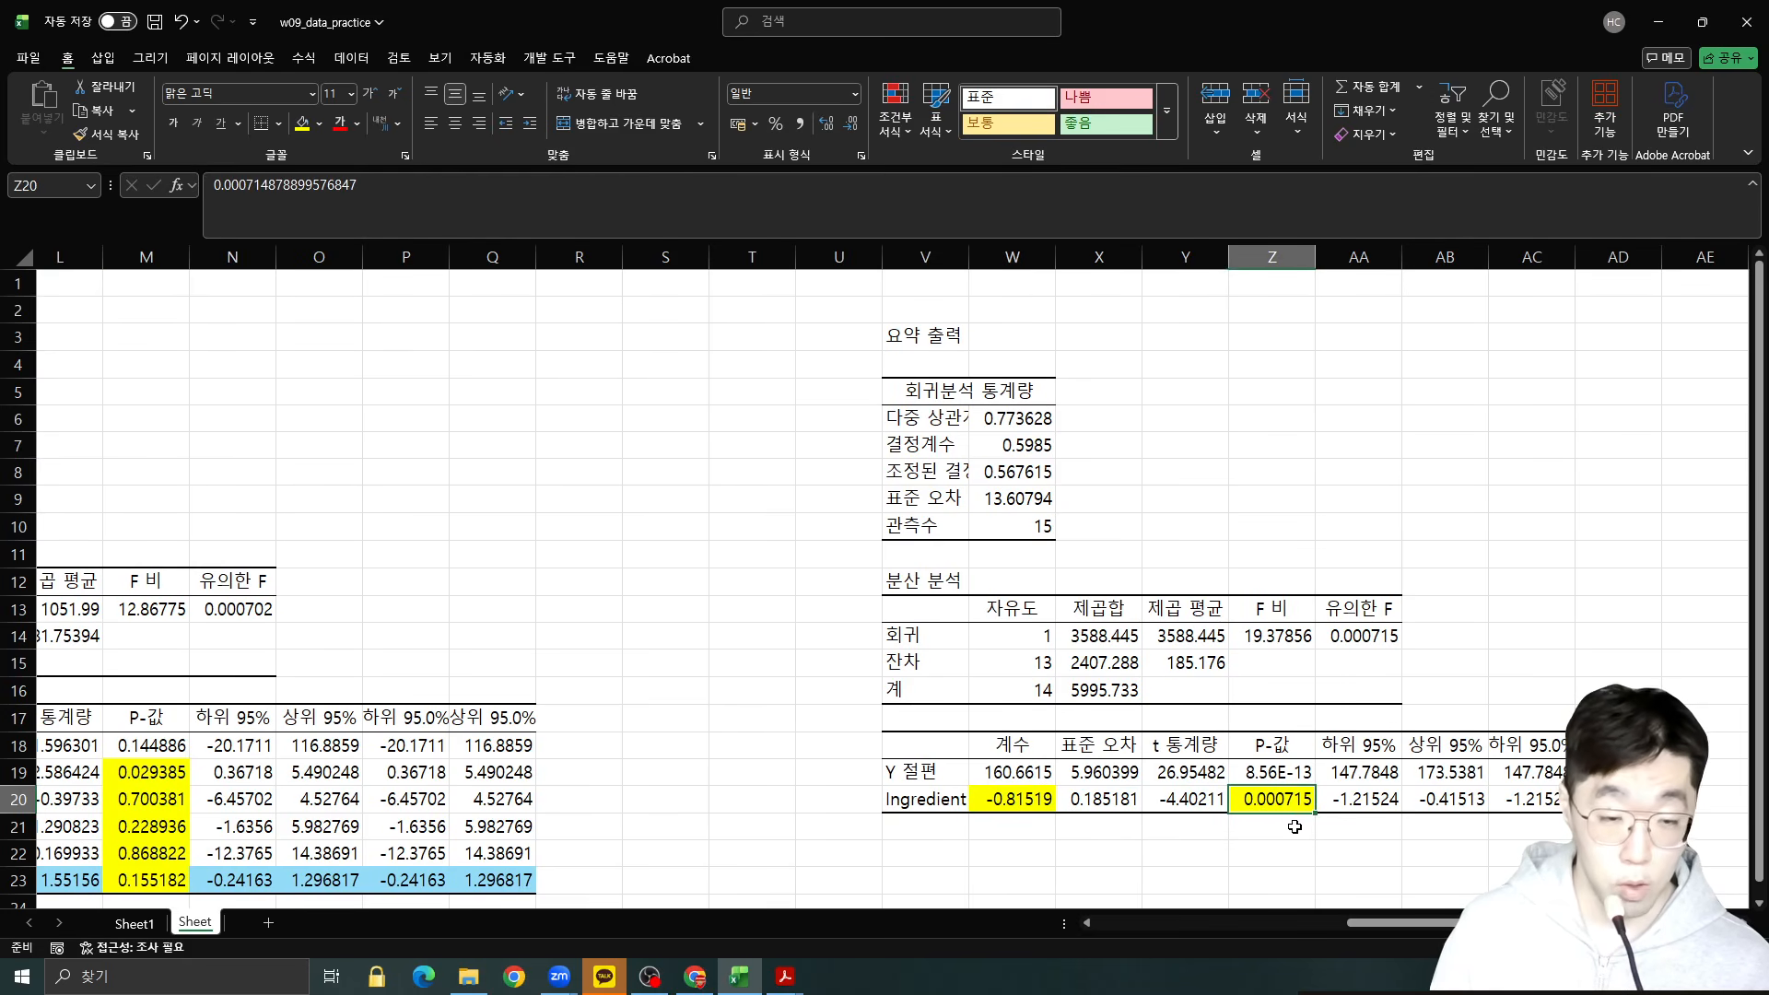
drag(1431, 926, 1036, 942)
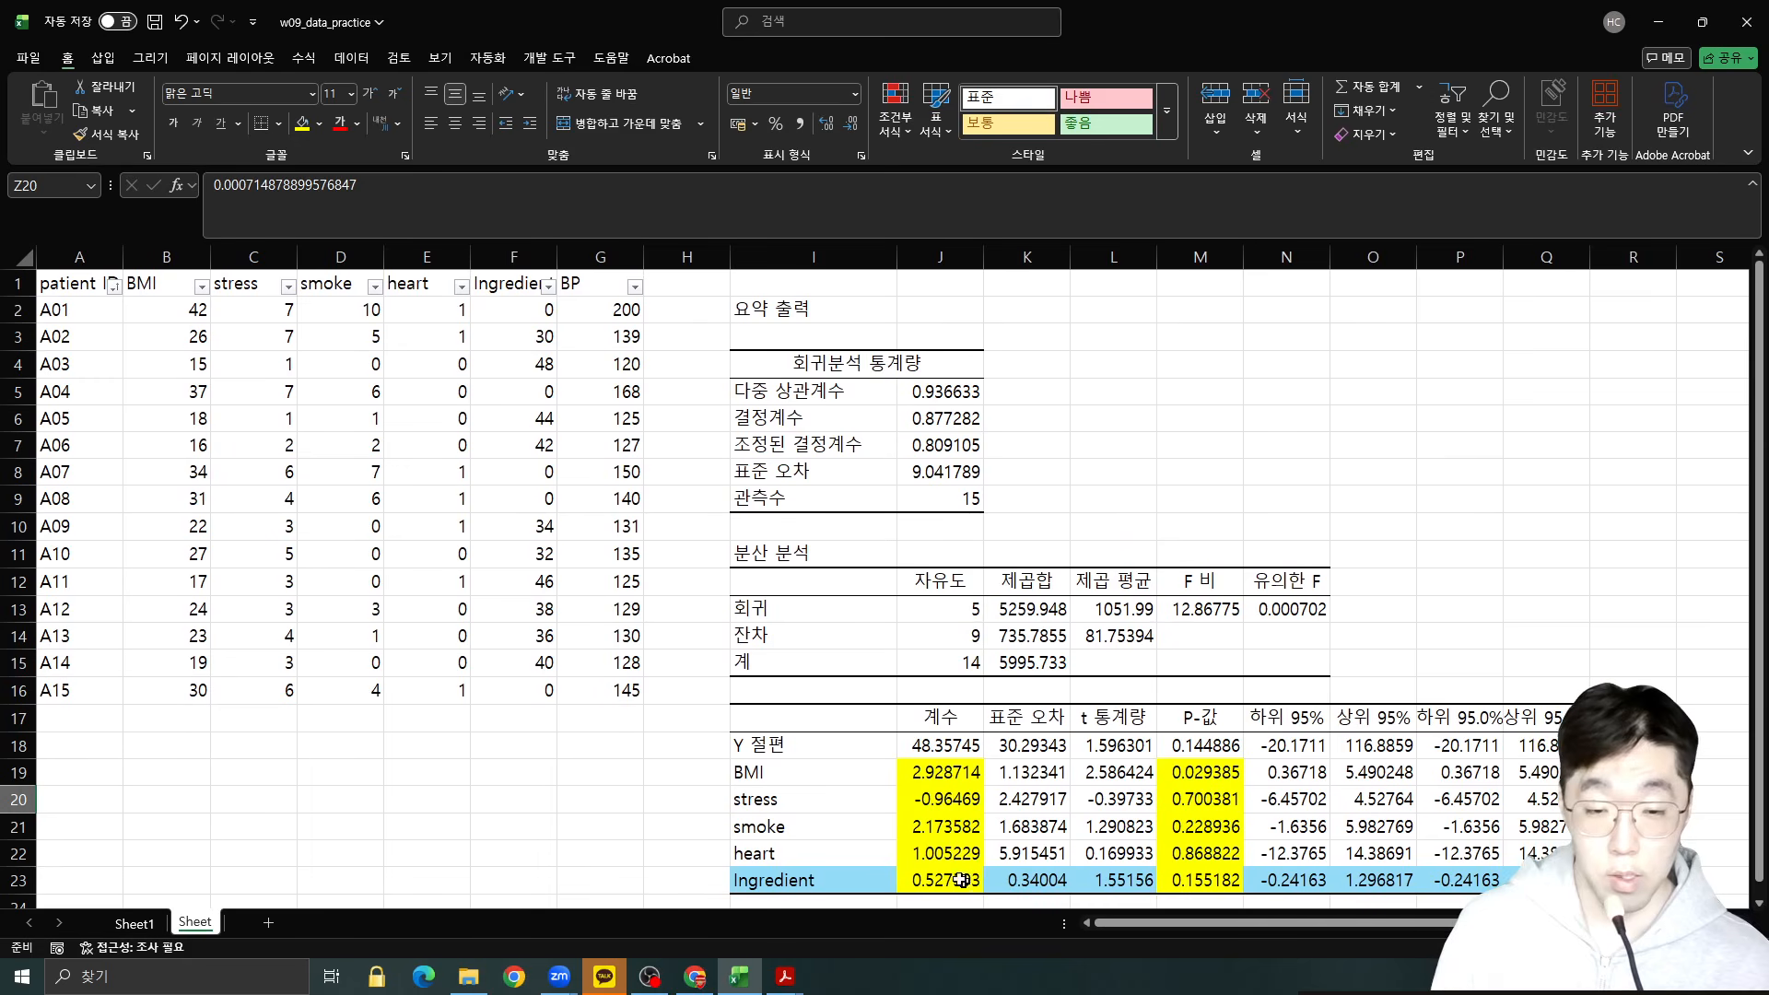
click(925, 887)
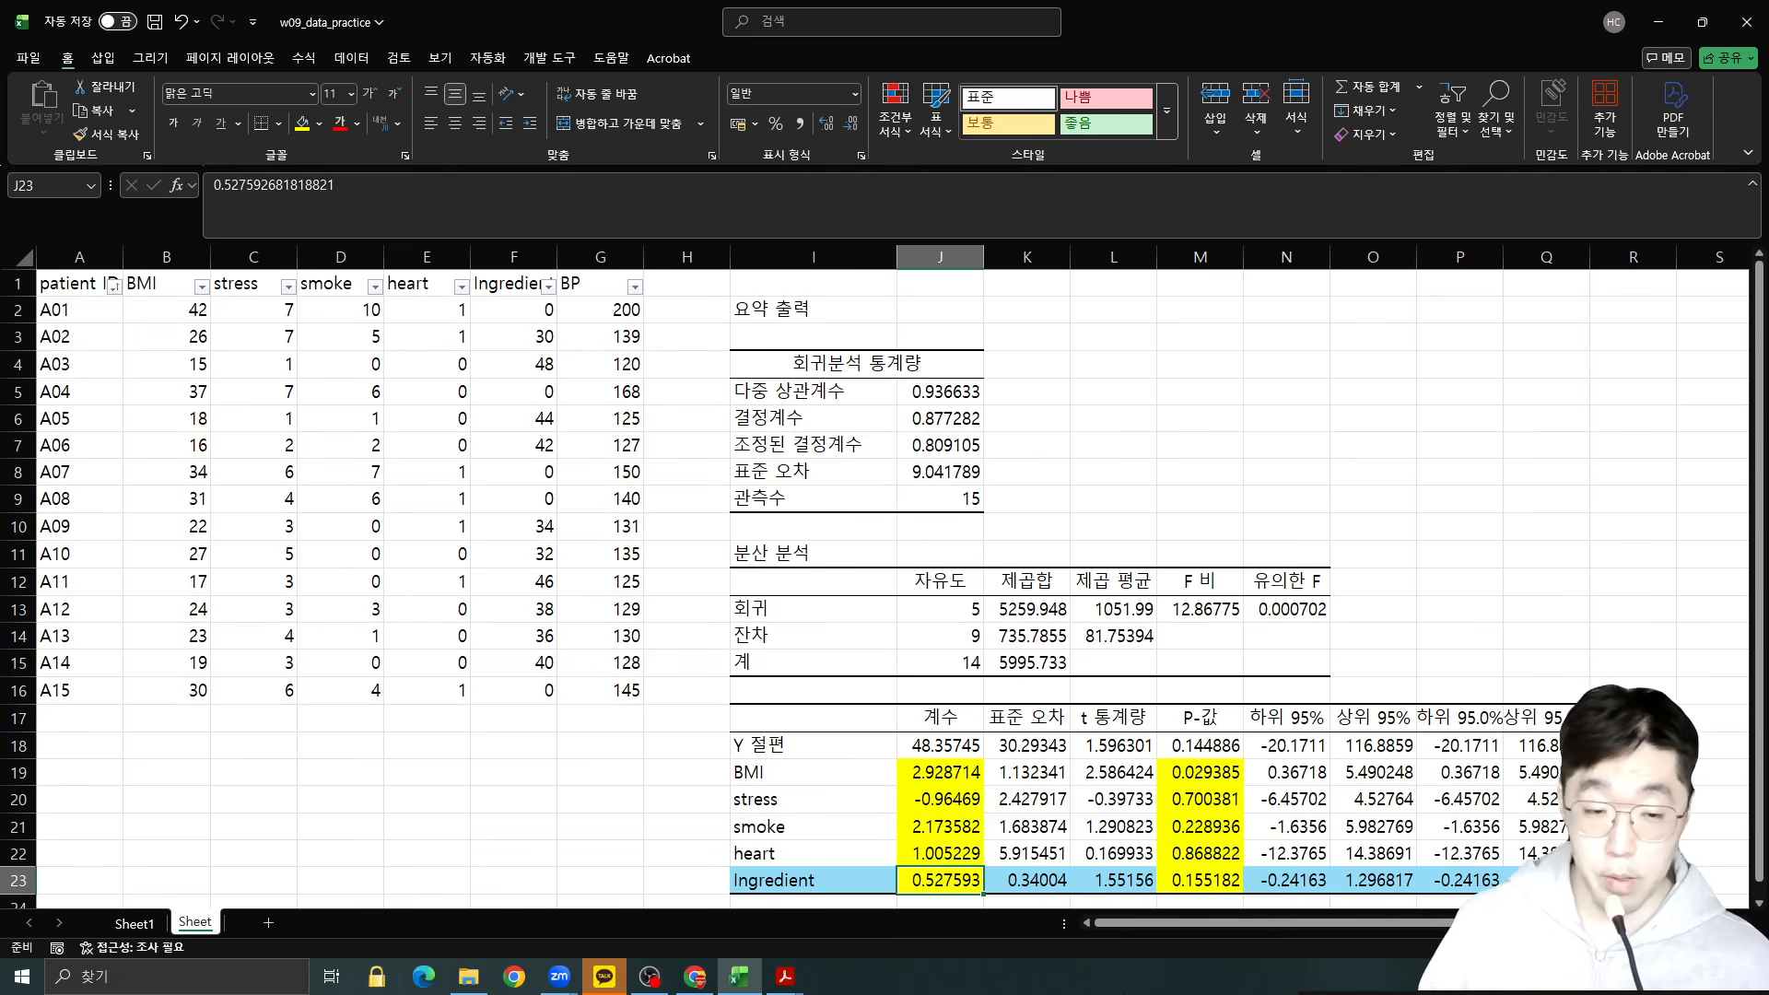
click(1209, 883)
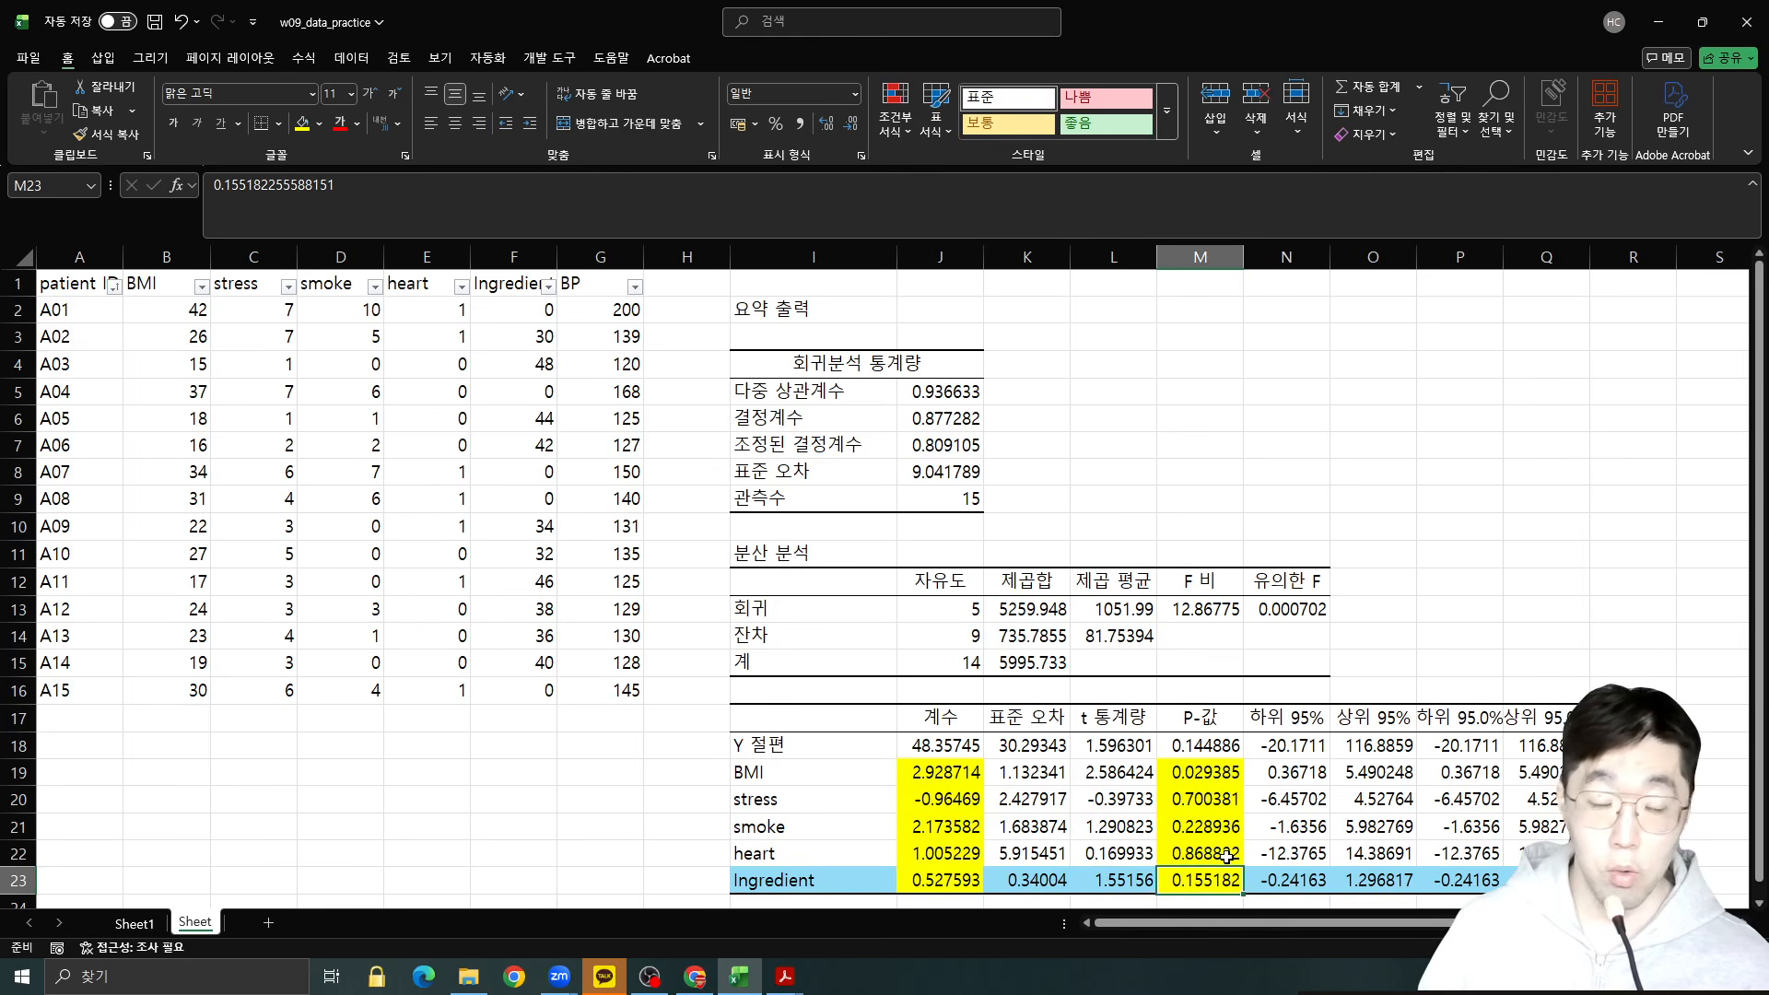